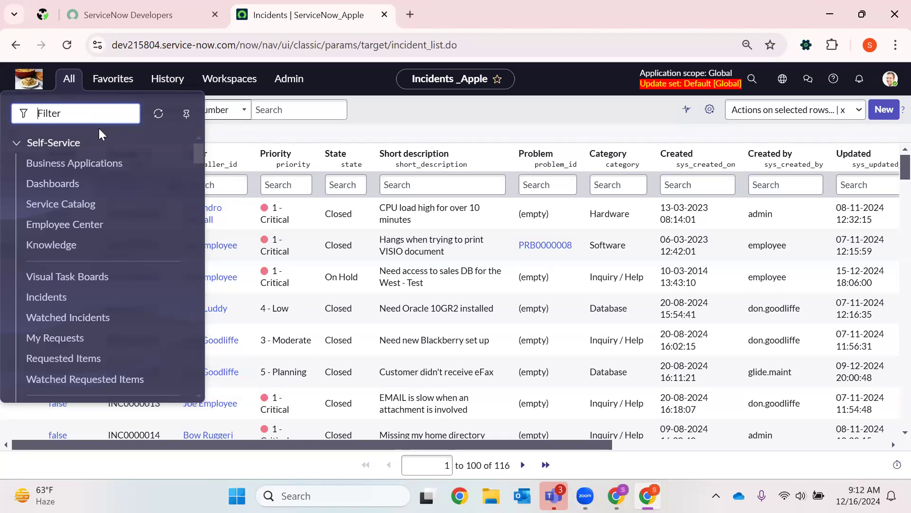
- Search the application navigator for Reports and look through the matching modules
text(Reports)
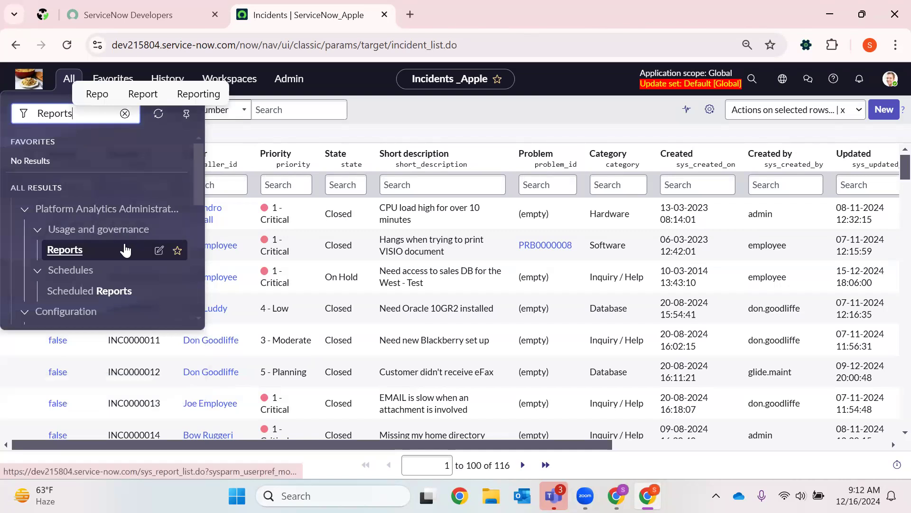
scroll(126, 258, down, 5)
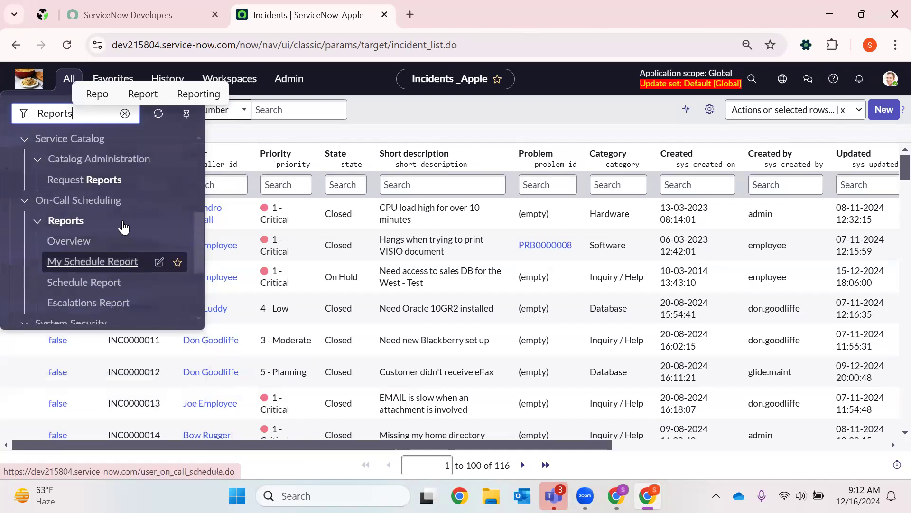
scroll(103, 275, down, 3)
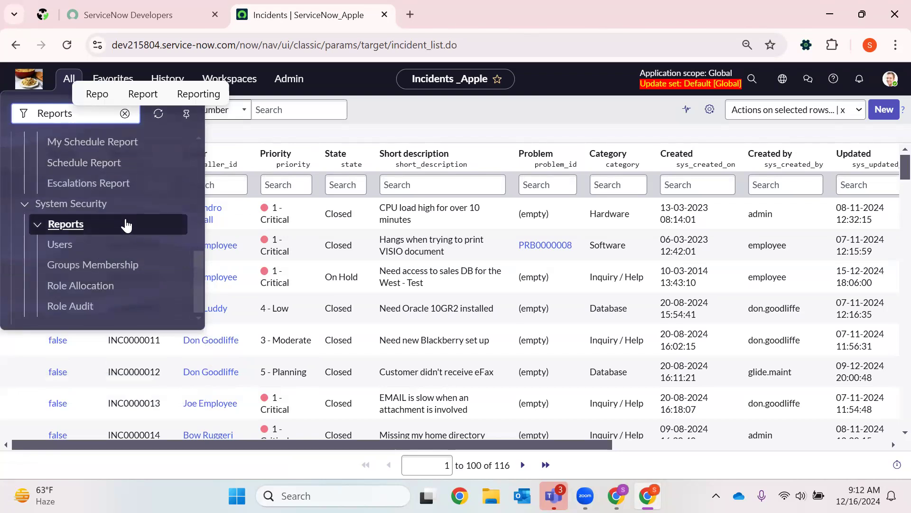
scroll(123, 256, up, 8)
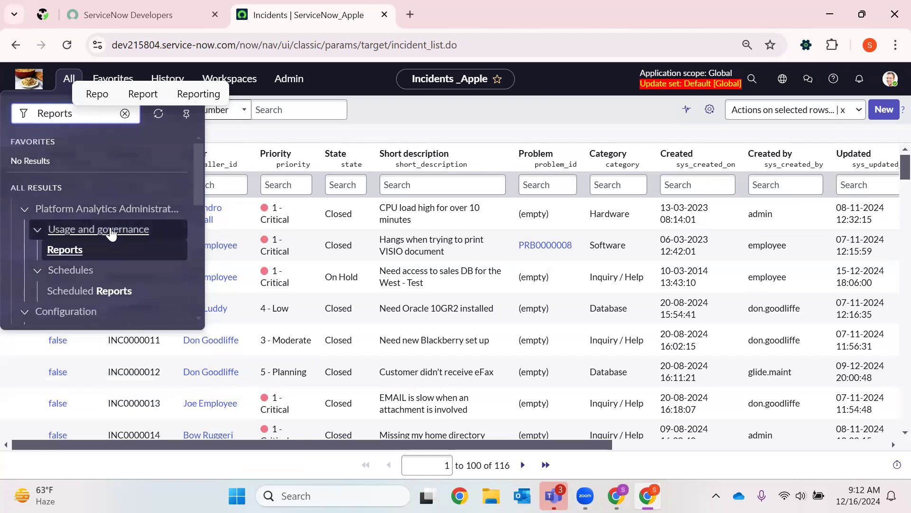
- Broaden the navigator search to Report and examine the matching modules from Platform Analytics Administration through System Security
key(BackSpace)
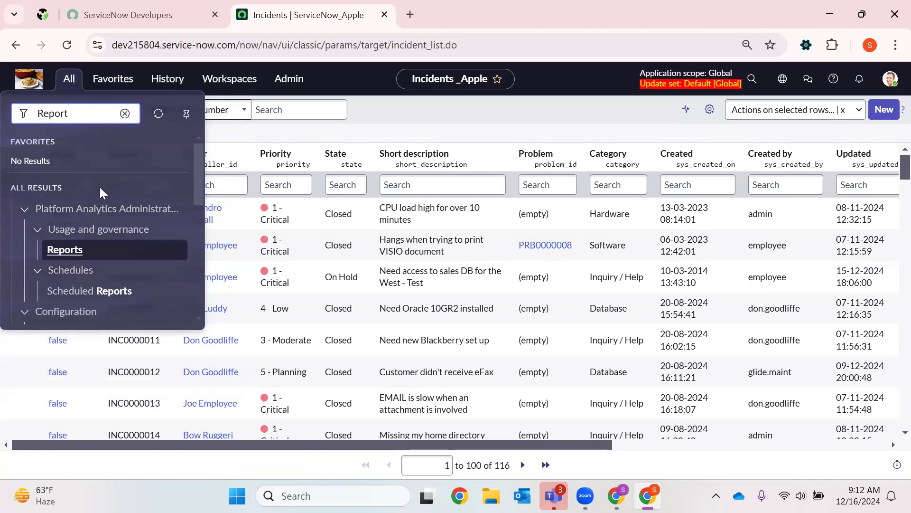
scroll(100, 197, down, 3)
scroll(99, 197, down, 3)
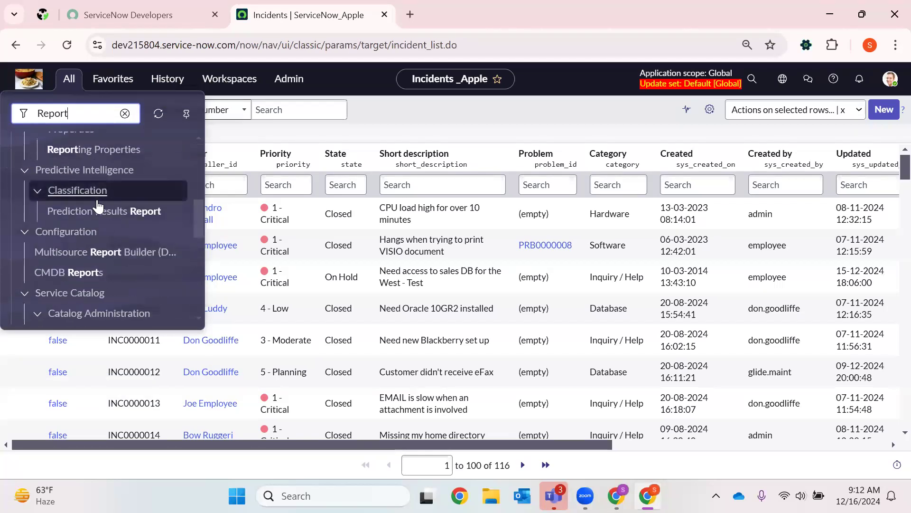
scroll(99, 205, down, 8)
scroll(102, 207, up, 4)
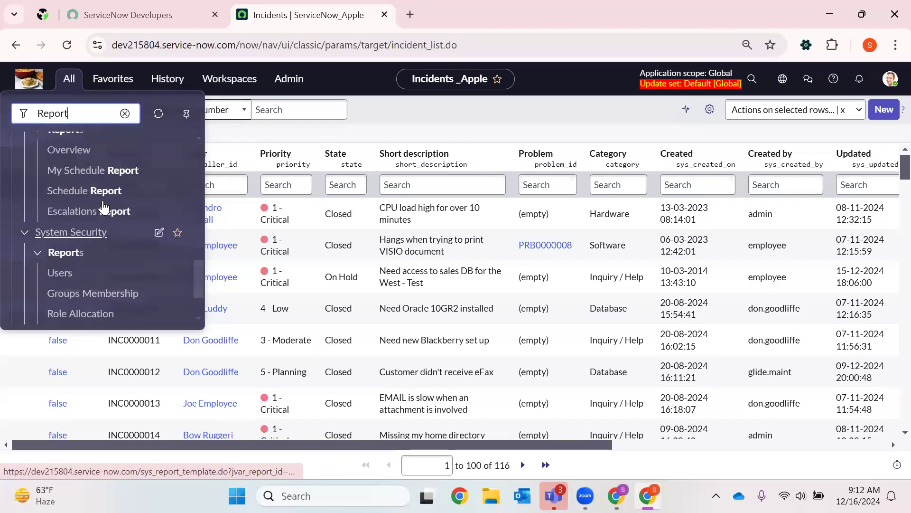
scroll(104, 207, up, 8)
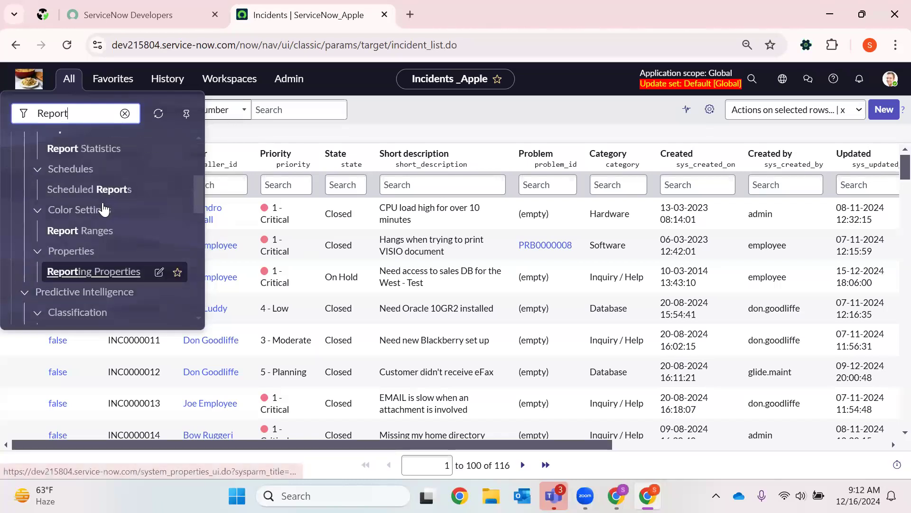
scroll(103, 205, up, 2)
scroll(105, 237, down, 3)
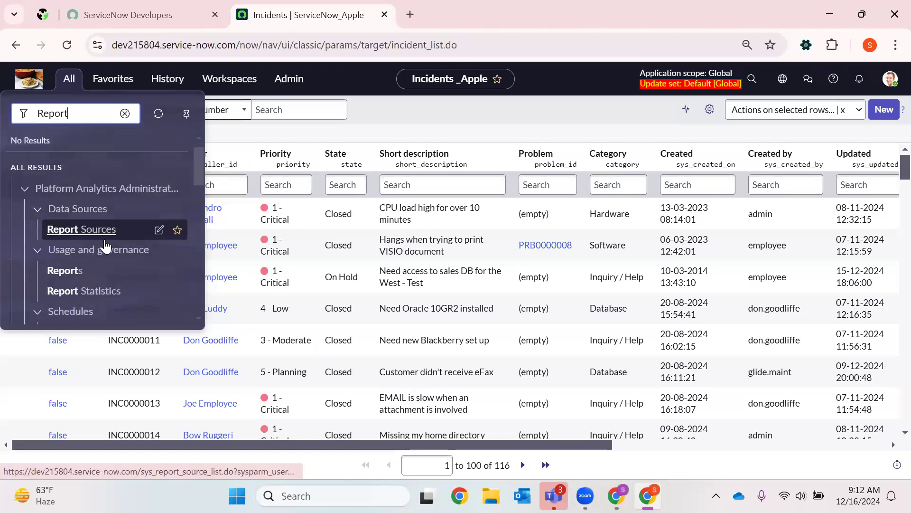
scroll(105, 249, down, 5)
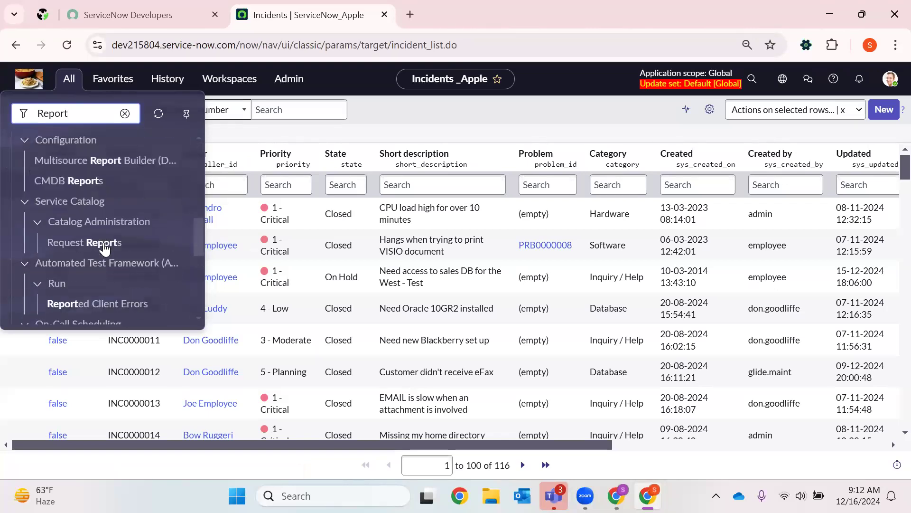
scroll(105, 248, down, 5)
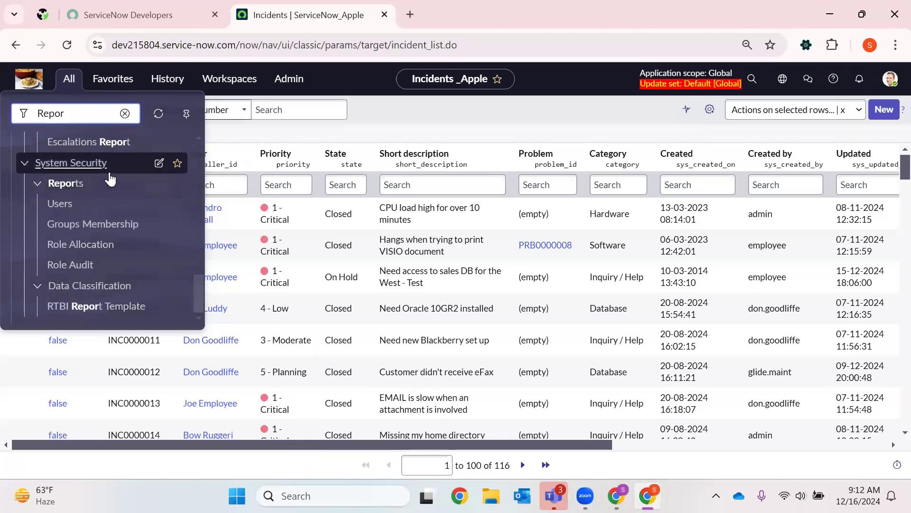
- Open the report definitions table in list view with sys_report.LIST from the navigator filter
text(s)
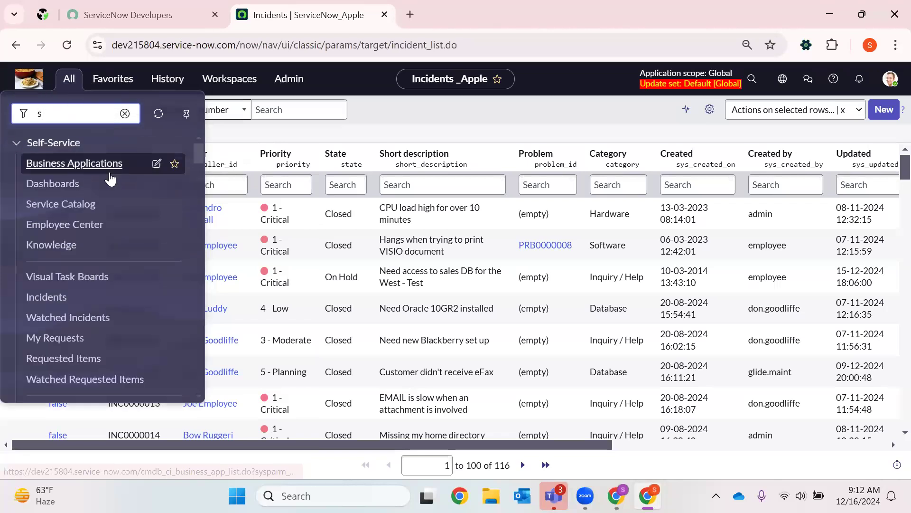
text(ys_)
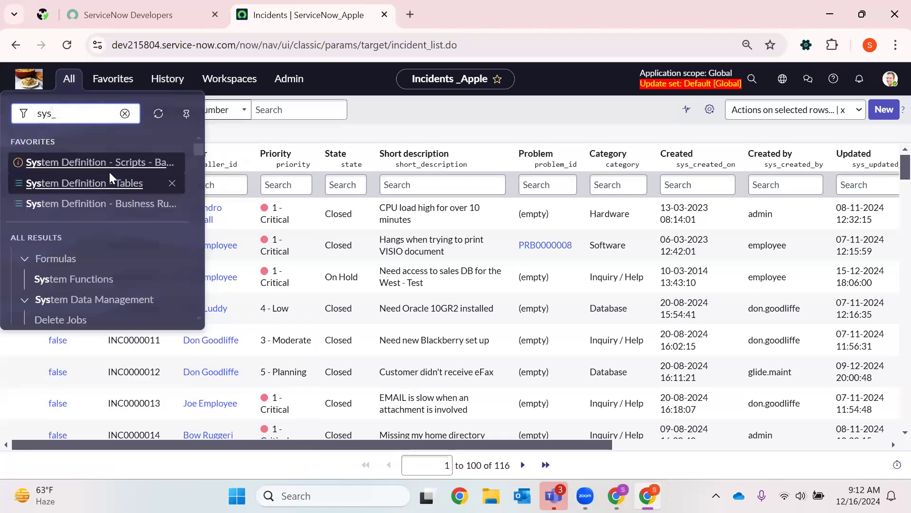
text(repo)
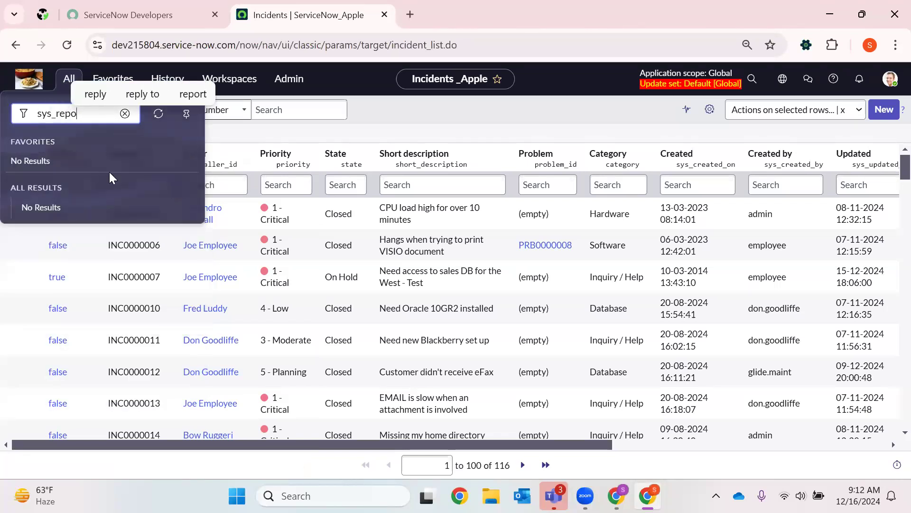
text(rt.LIST)
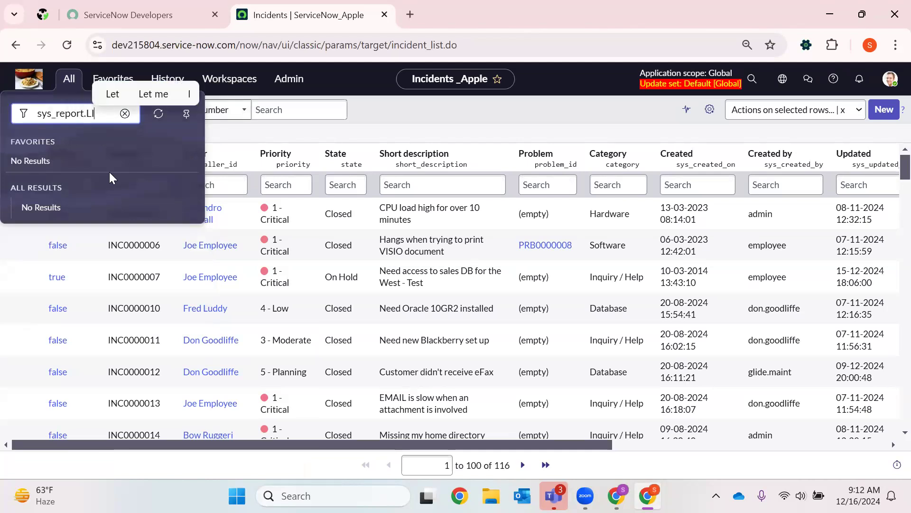
key(Return)
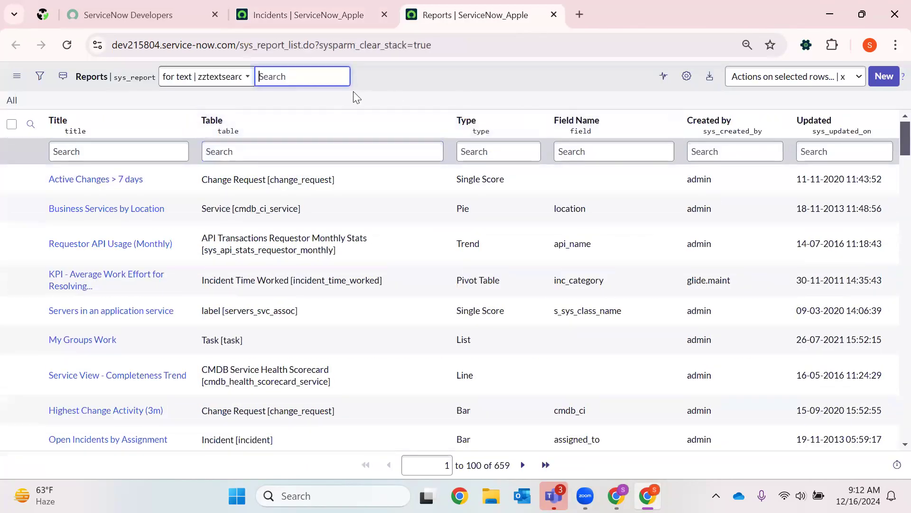
- Return to the incident list page and search the application navigator for Report
key(ctrl+shift+Tab)
click(39, 110)
click(69, 78)
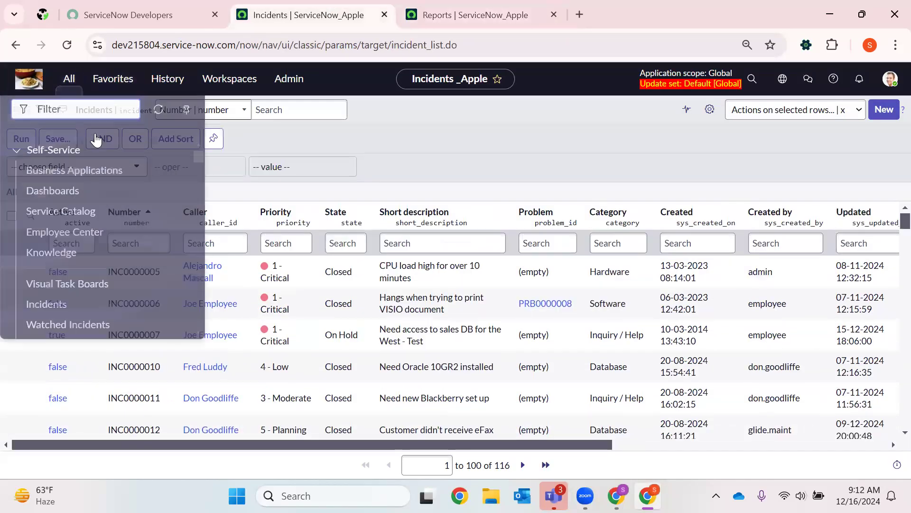
scroll(73, 276, down, 3)
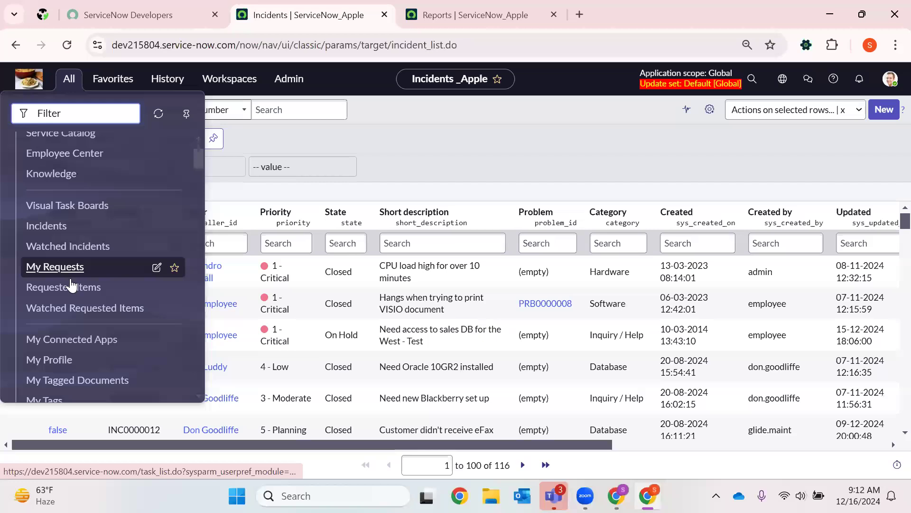
scroll(72, 285, down, 5)
text(Repor)
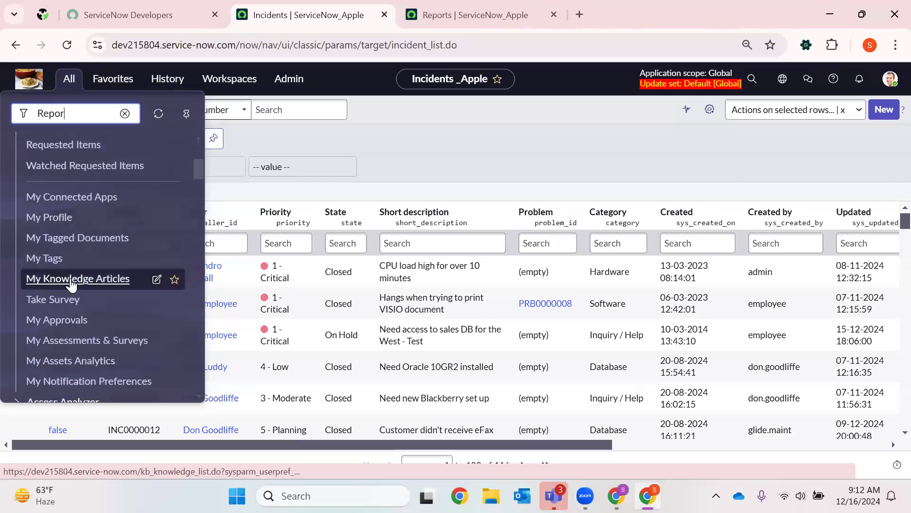
text(t)
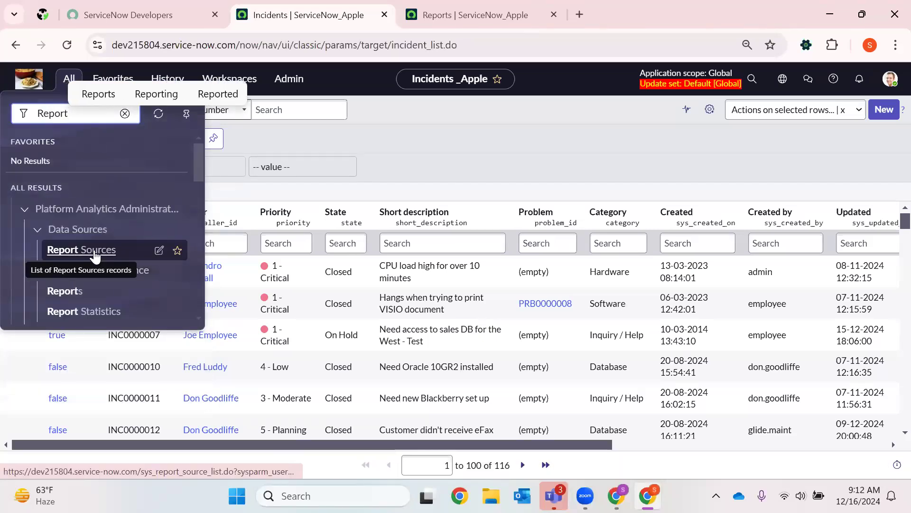
- Examine the report-related modules, including scheduled reports, report ranges, request reports, on-call scheduling and system security reports
scroll(95, 256, down, 3)
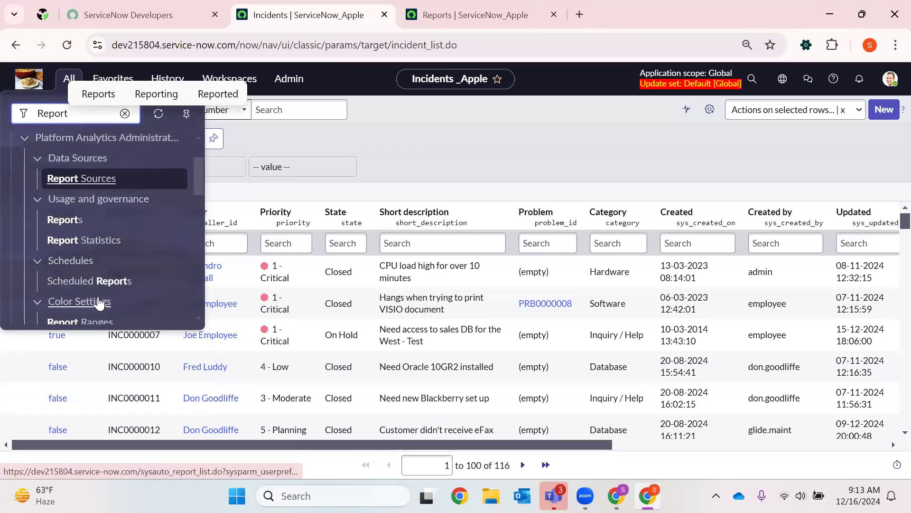
scroll(99, 303, down, 3)
scroll(49, 195, up, 3)
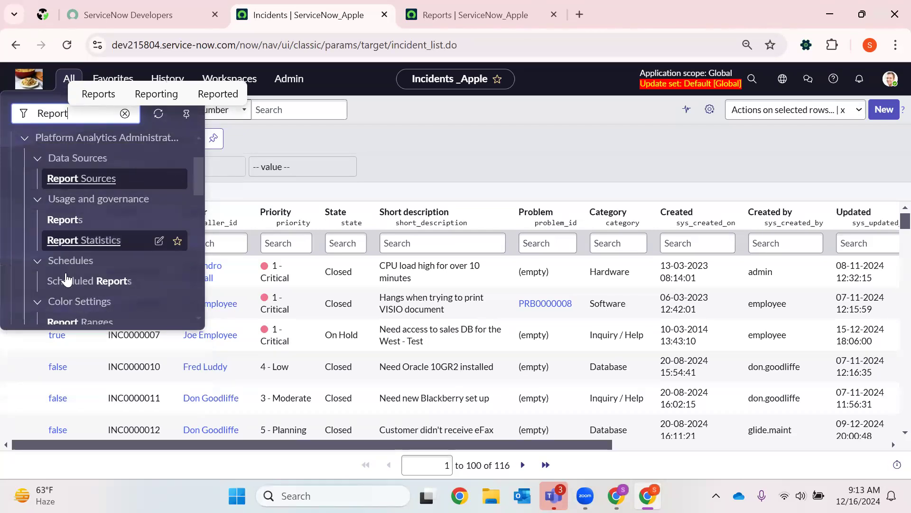
scroll(66, 280, down, 9)
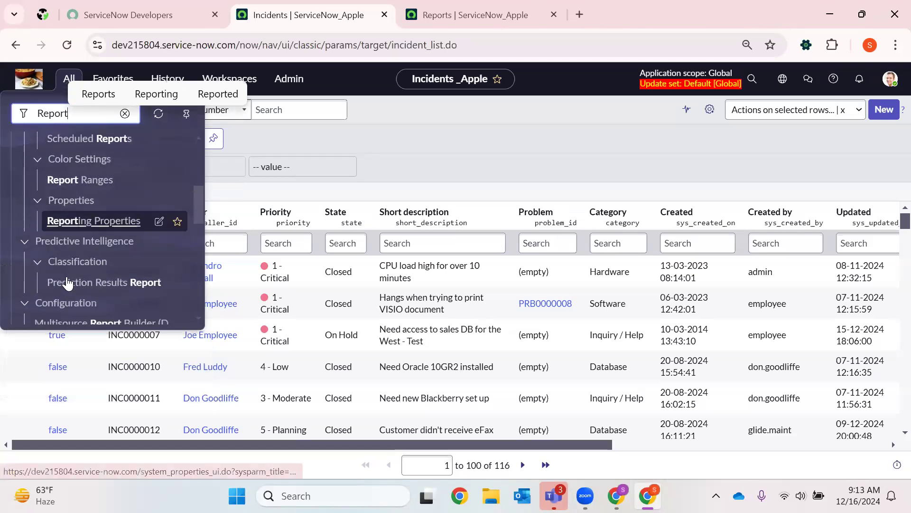
scroll(95, 261, down, 6)
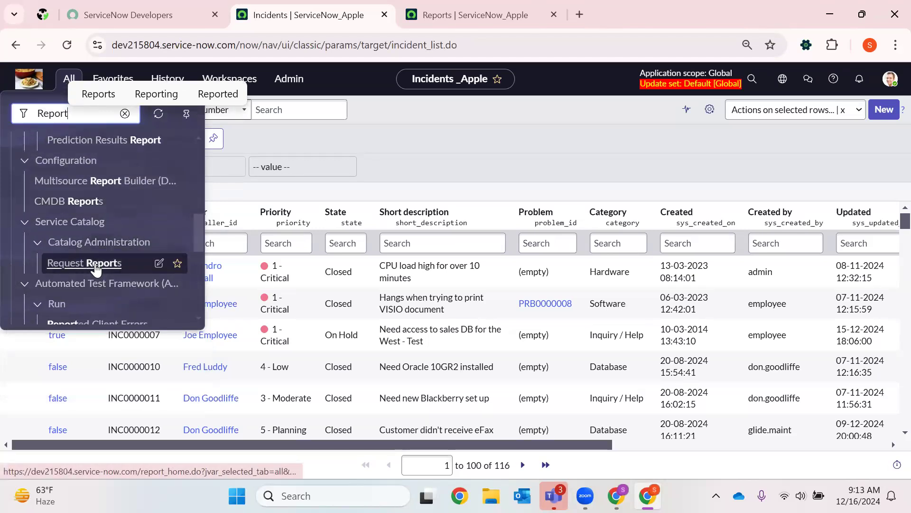
scroll(84, 266, down, 6)
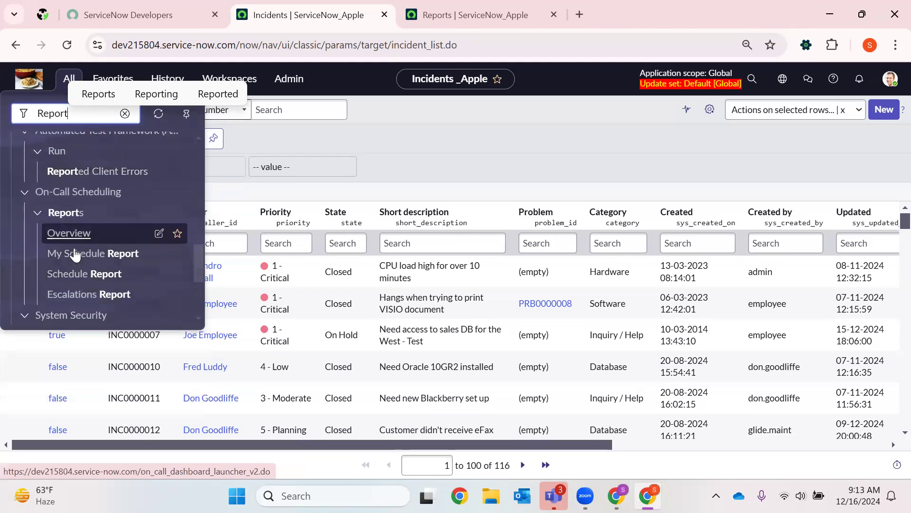
scroll(82, 218, down, 3)
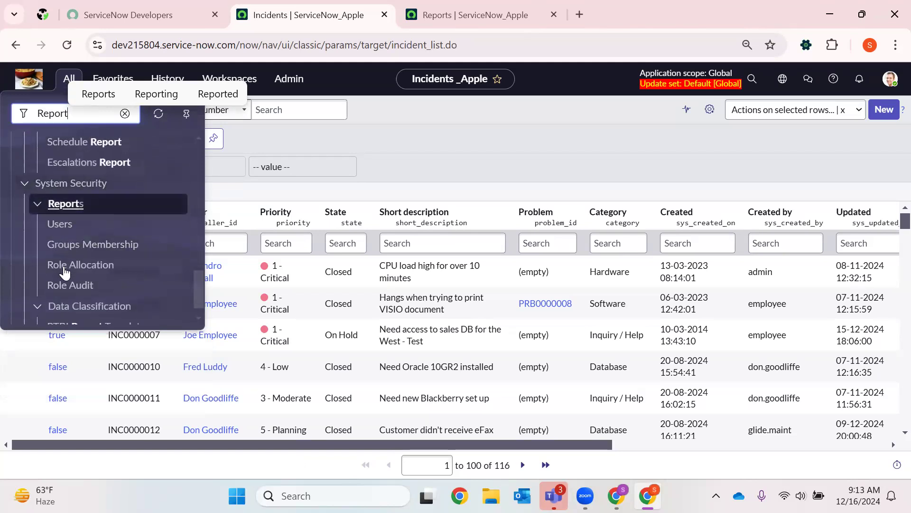
scroll(63, 250, down, 1)
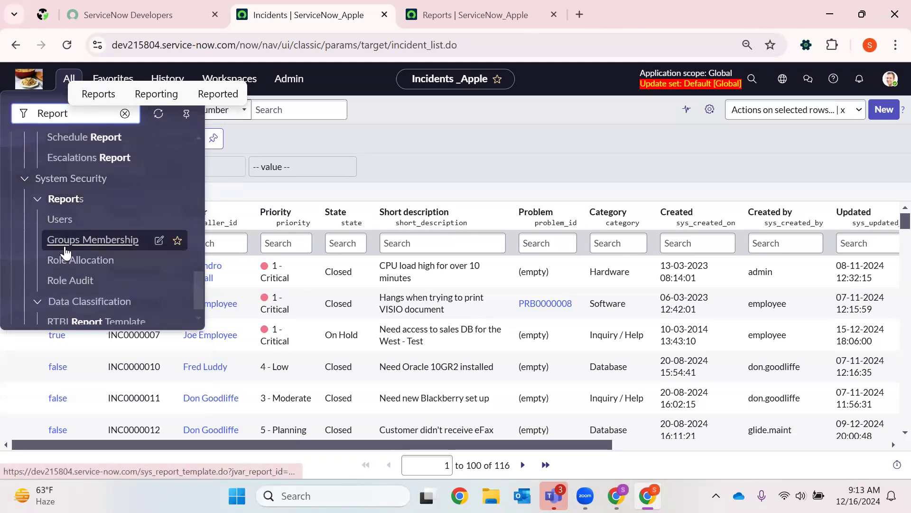
scroll(62, 261, up, 15)
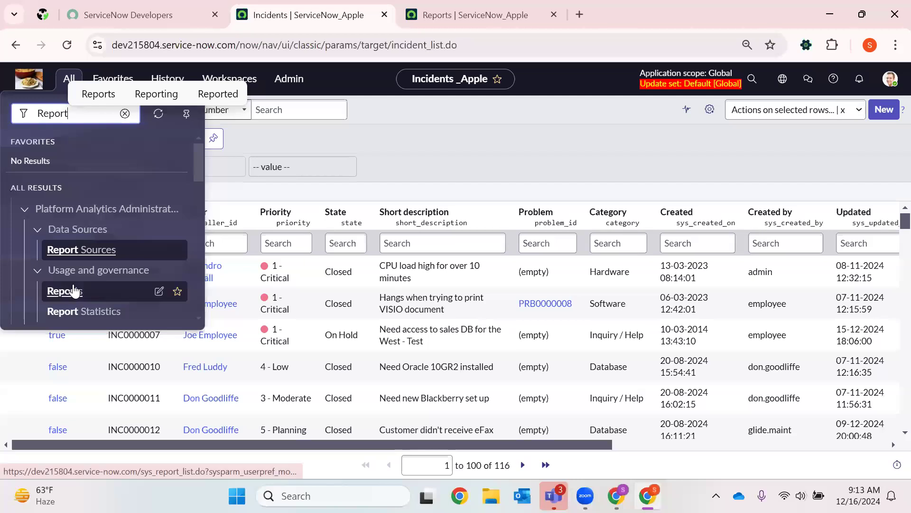
- Open the Reports module under Usage and governance in a new browser tab and switch to it
right_click(74, 286)
click(209, 91)
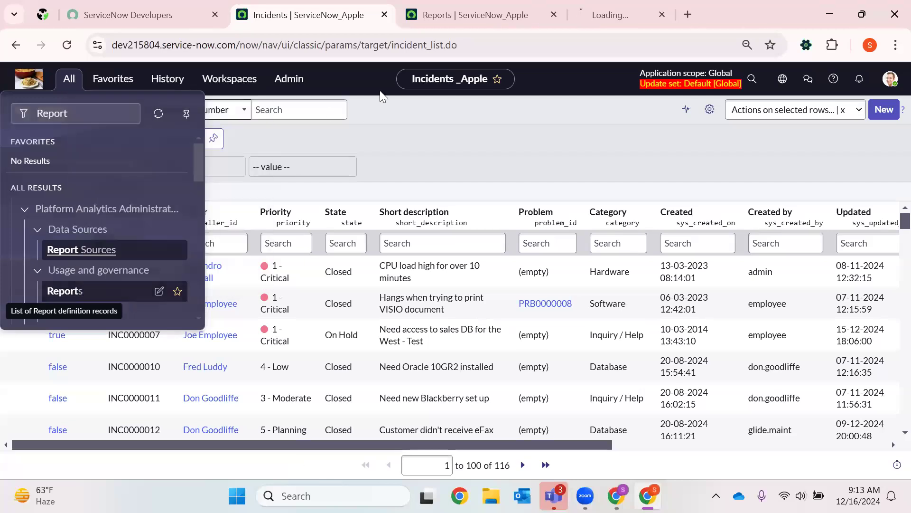
click(697, 7)
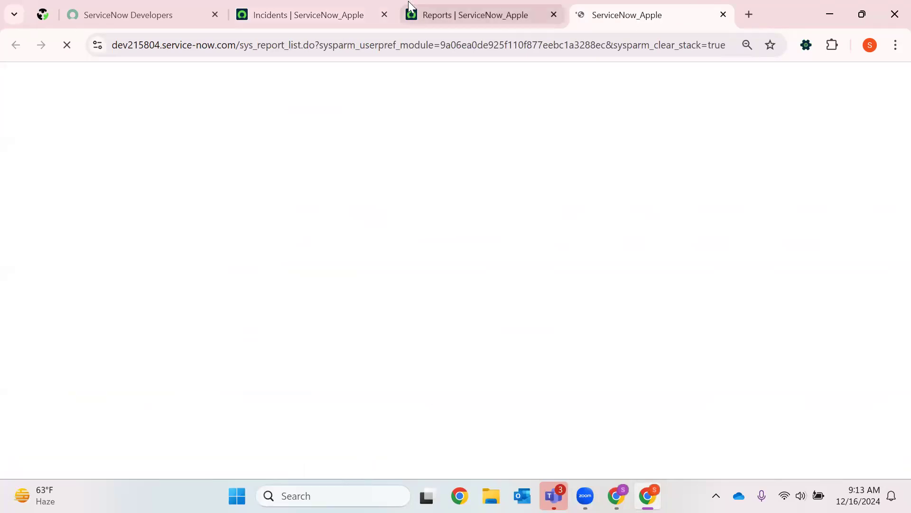
- Filter the report list opened through sys_report.LIST to tables starting with incident
click(417, 10)
click(264, 151)
text(incideny)
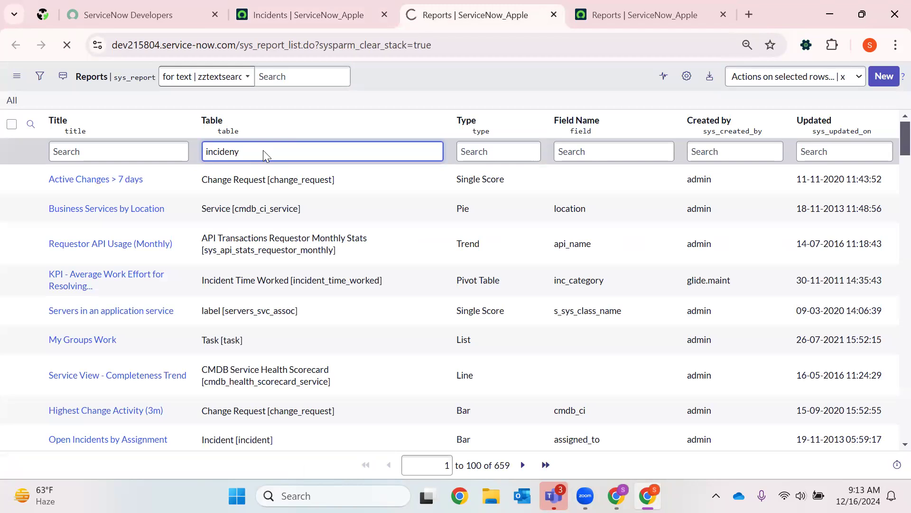
click(276, 149)
key(Return)
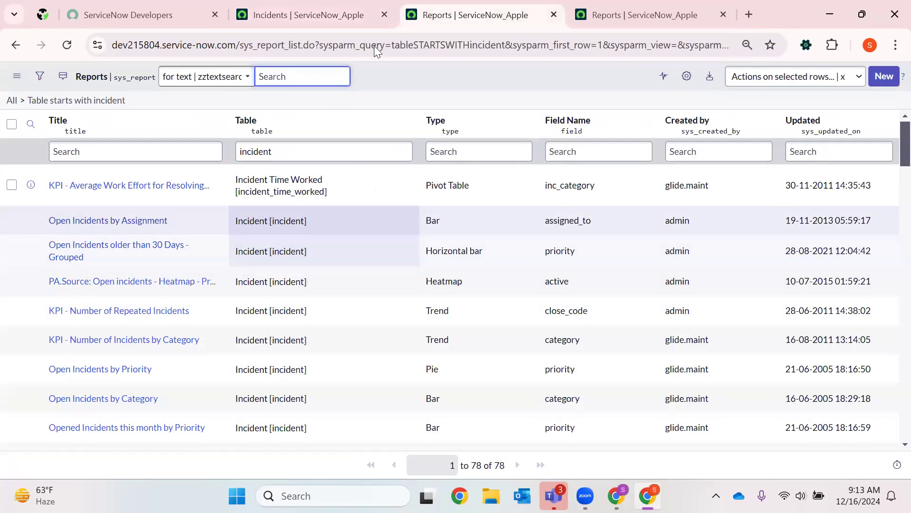
- Try to filter the Reports module's list by the incident table for comparison, and close the duplicate report list tab
click(664, 14)
click(291, 150)
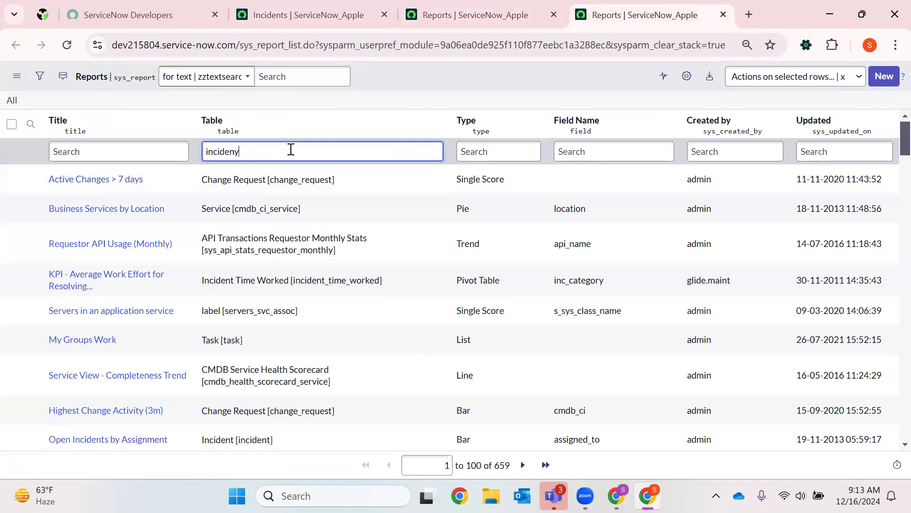
key(Return)
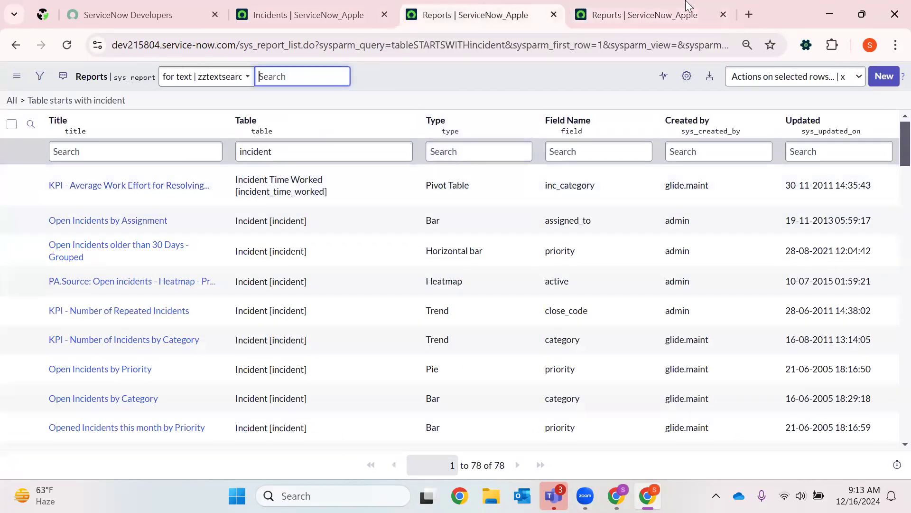
click(552, 14)
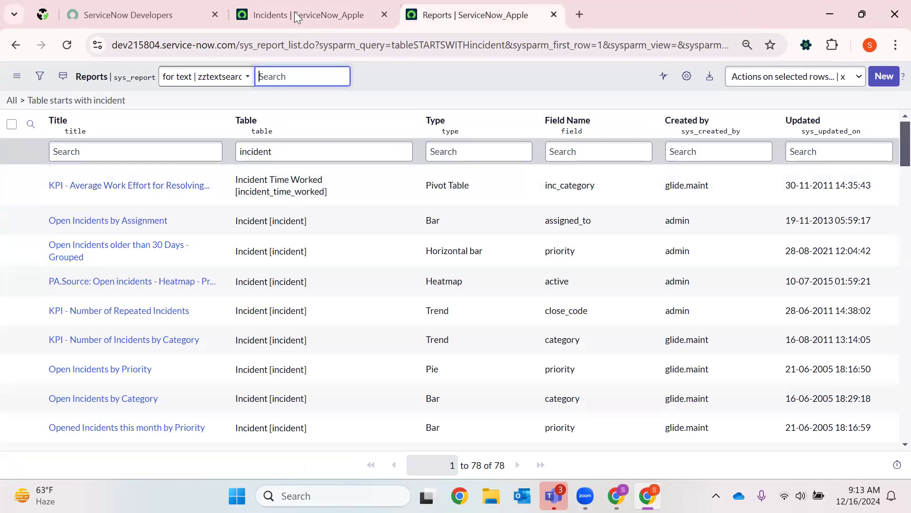
- Return to the Incidents tab and open the full report list with sys_report.LIST in the navigator filter
click(294, 13)
click(69, 79)
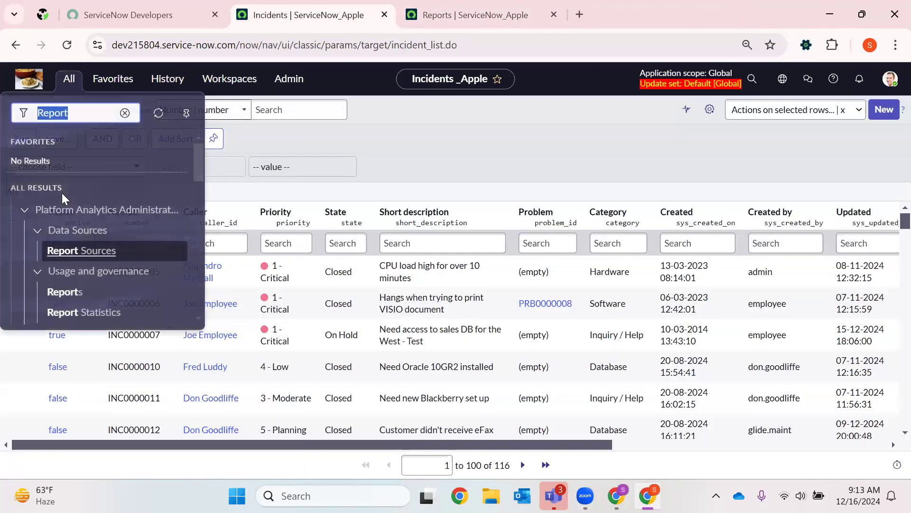
click(80, 250)
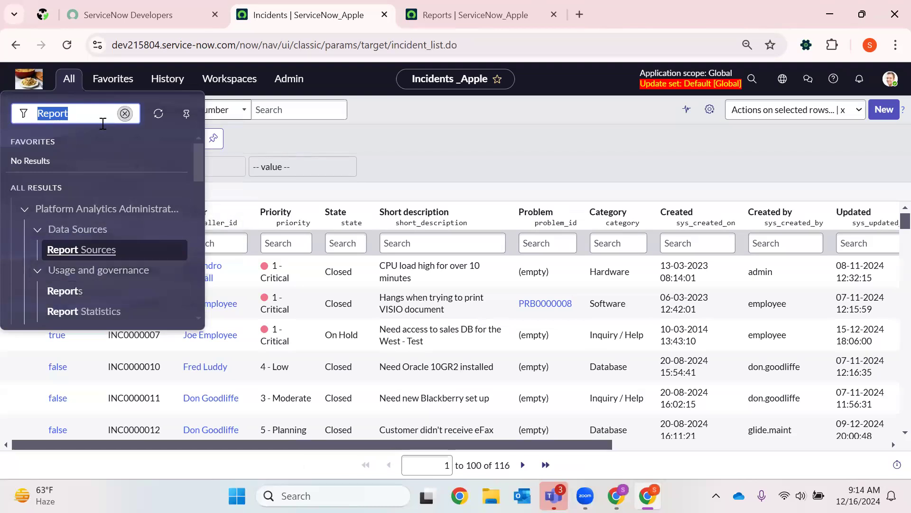
key(BackSpace)
text(sys)
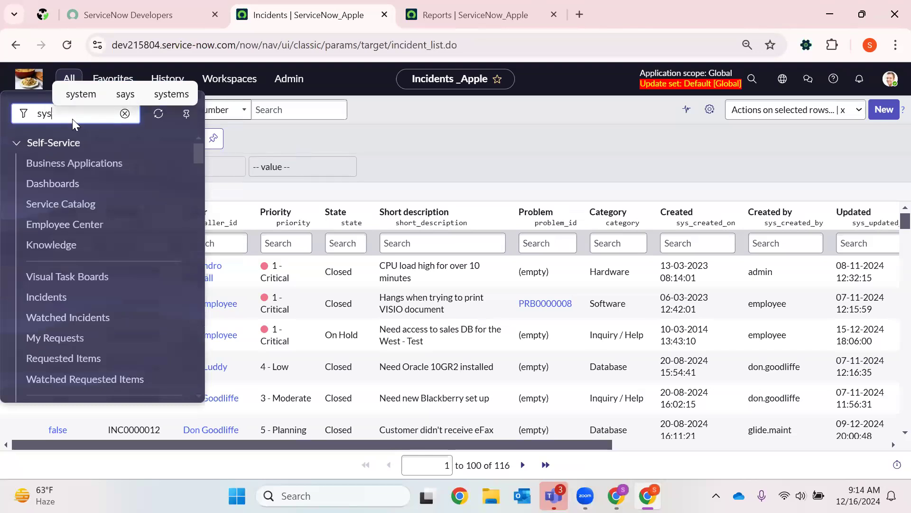
text(_report.LIST)
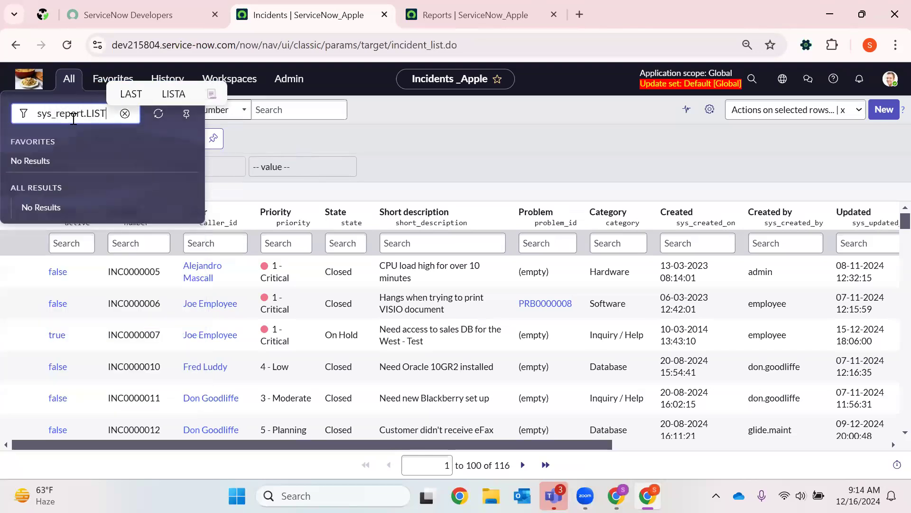
key(Return)
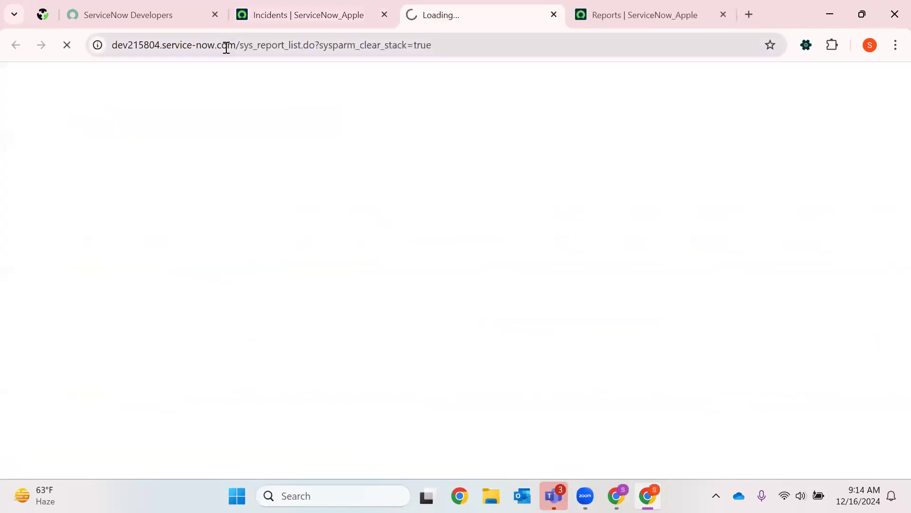
- Pin the ServiceNow Developers browser tab
click(145, 6)
right_click(145, 7)
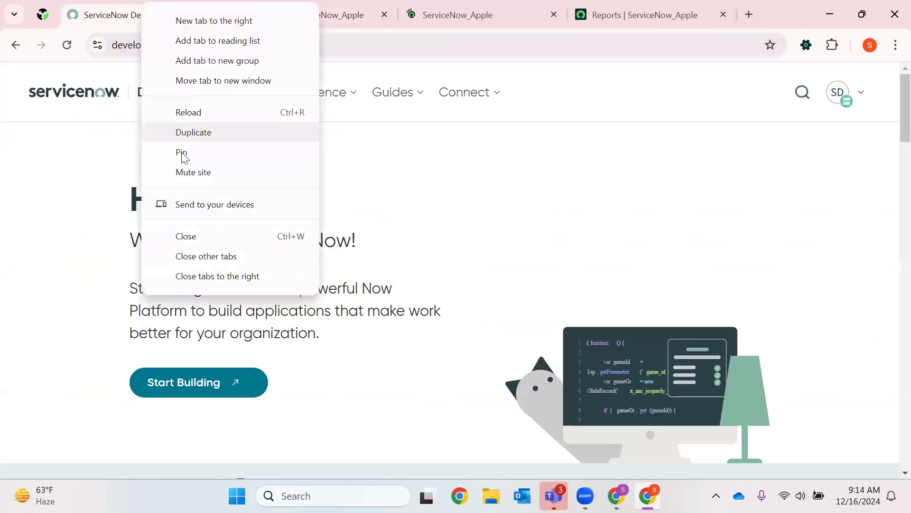
click(182, 151)
- Filter the new report list to tables starting with problem, and close the incident-filtered Reports tab
click(363, 7)
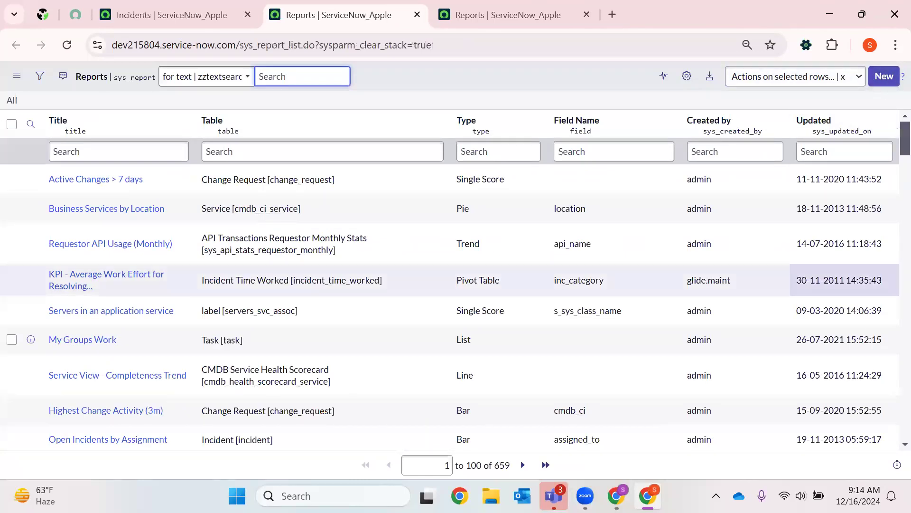
click(523, 465)
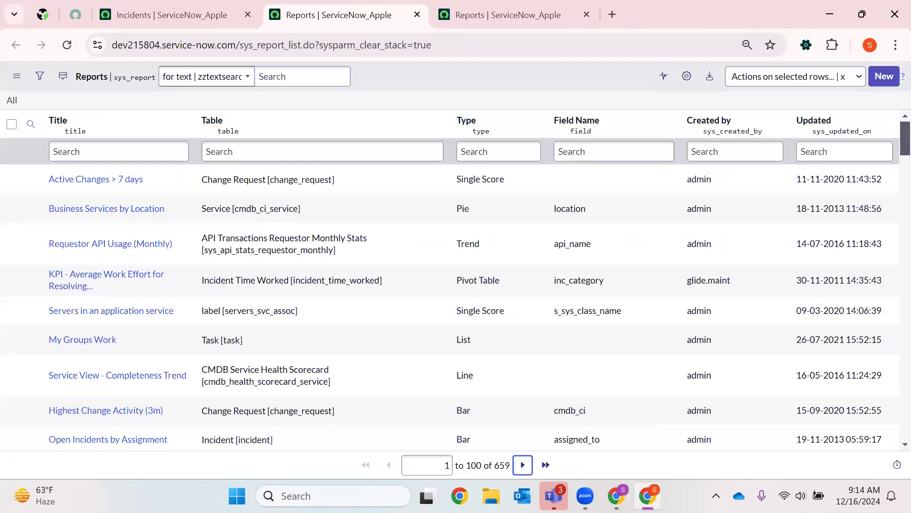
click(264, 148)
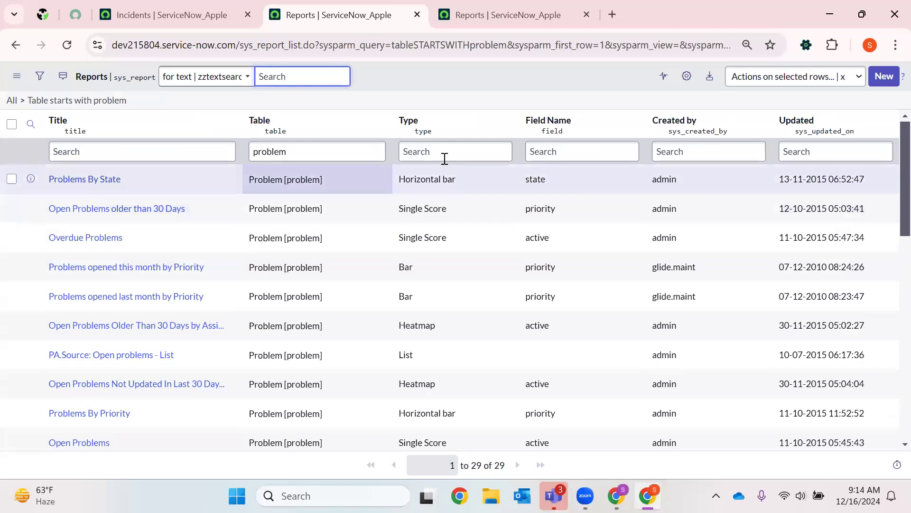
click(586, 15)
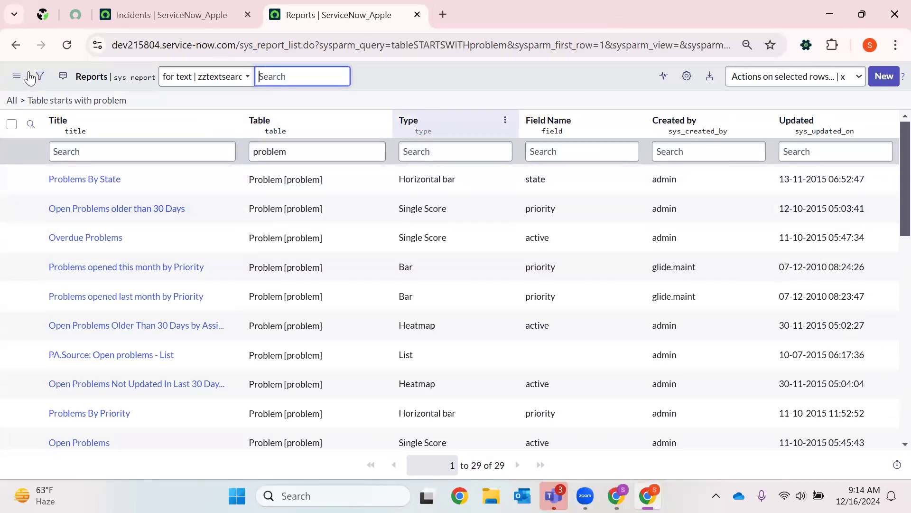
- Search Google for "report in ServiceNow" in a new browser tab and read the full AI overview on creating and running reports
click(443, 14)
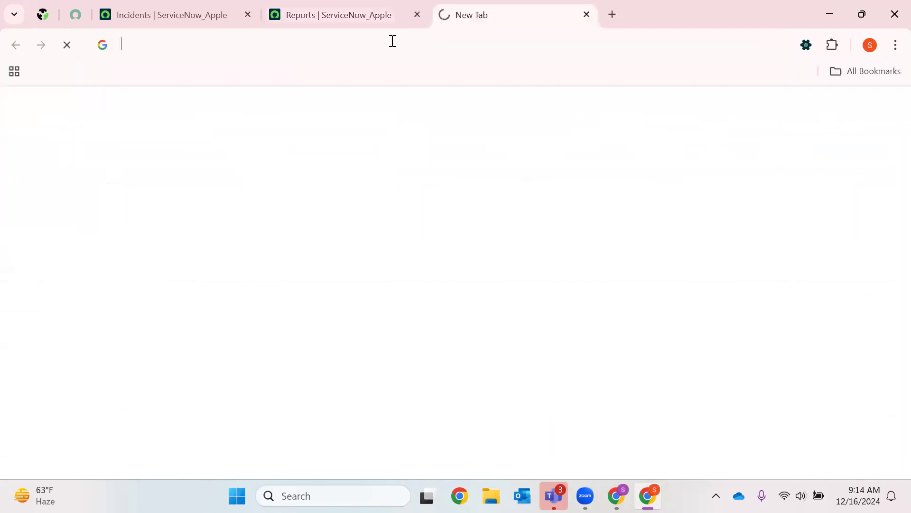
text(report)
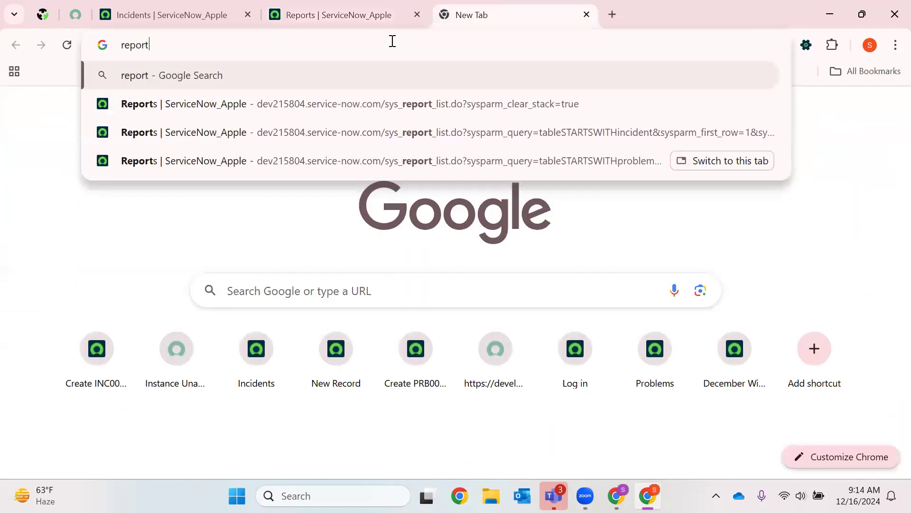
text( in Se)
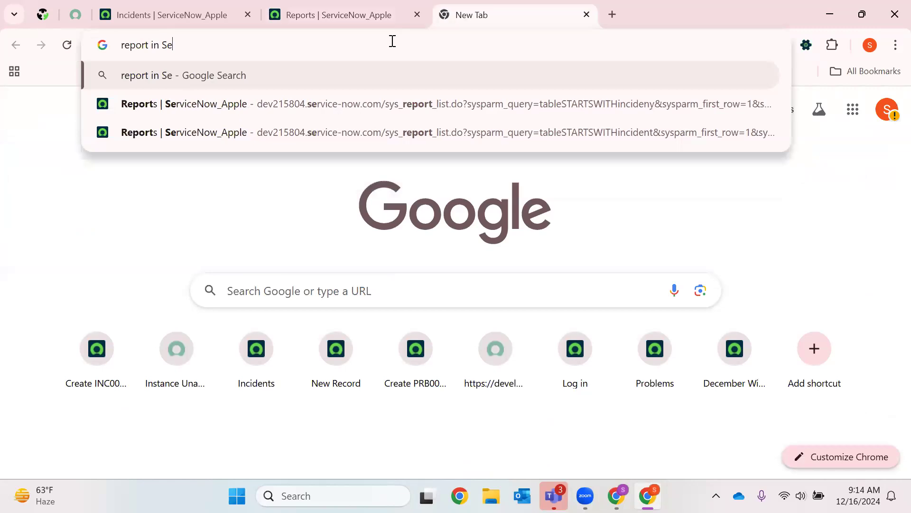
text(rviceNow)
key(Return)
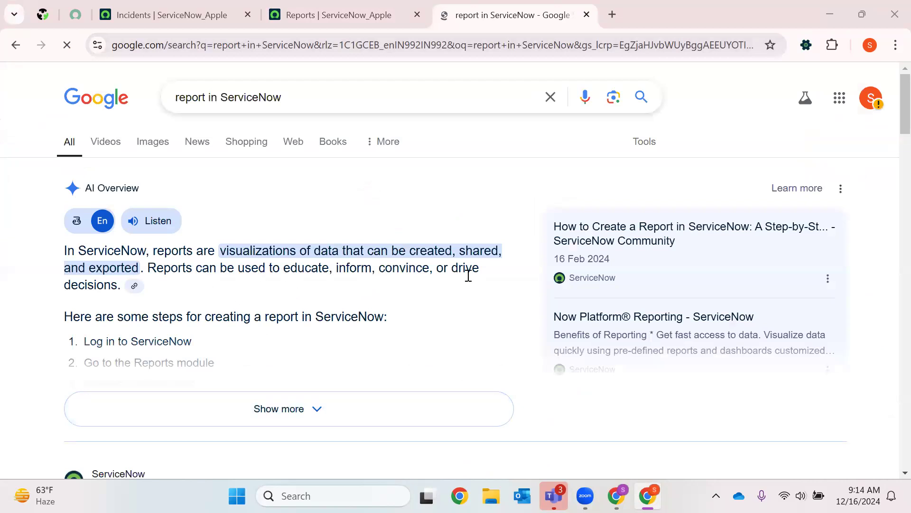
click(181, 420)
scroll(109, 167, down, 4)
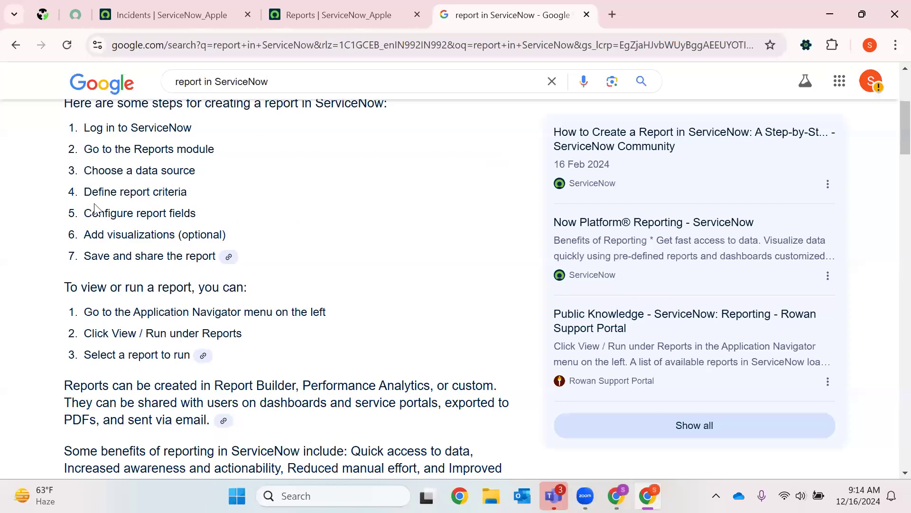
scroll(126, 269, down, 7)
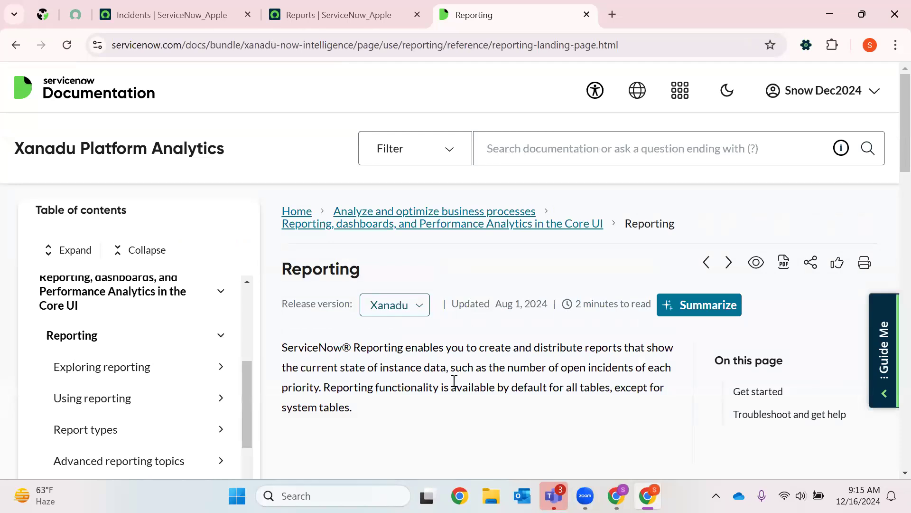
- Examine the Xanadu Reporting documentation page, covering its introductory paragraph and the Get started topics from Explore to Reference
click(172, 15)
scroll(449, 291, down, 3)
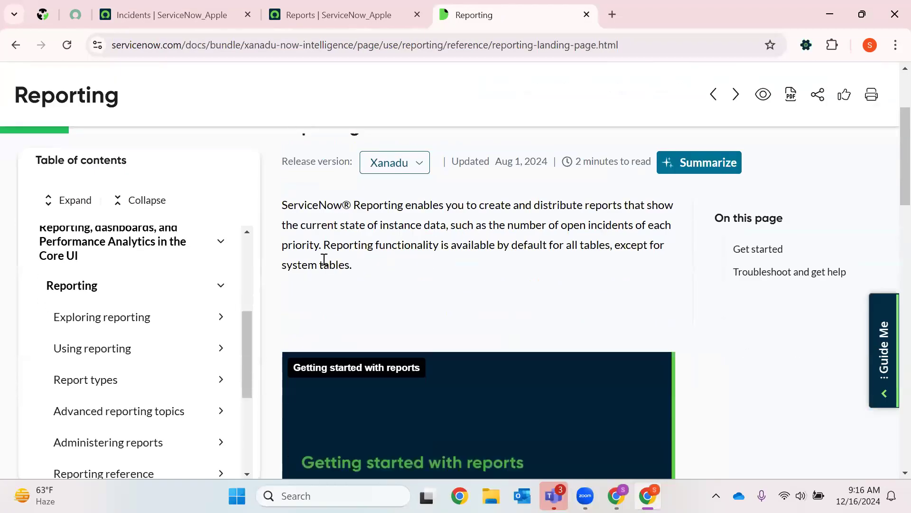
drag(281, 204, 424, 315)
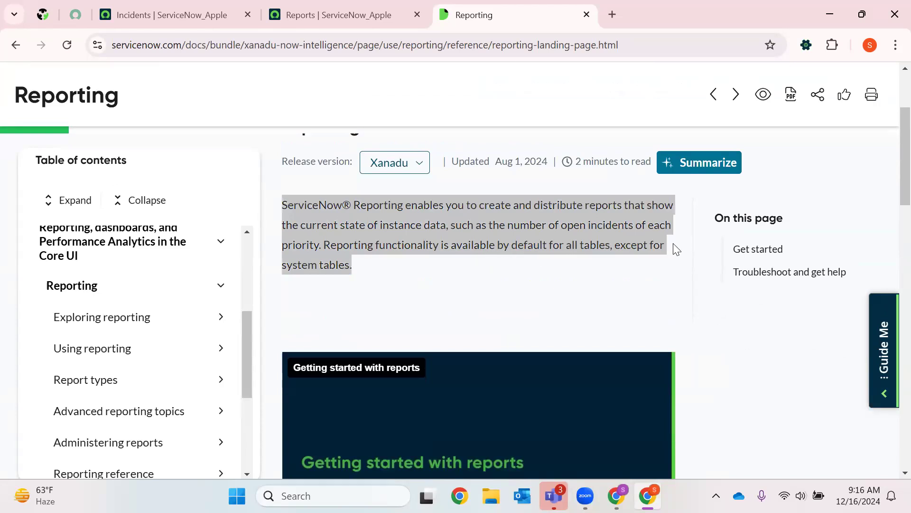
click(501, 254)
click(616, 278)
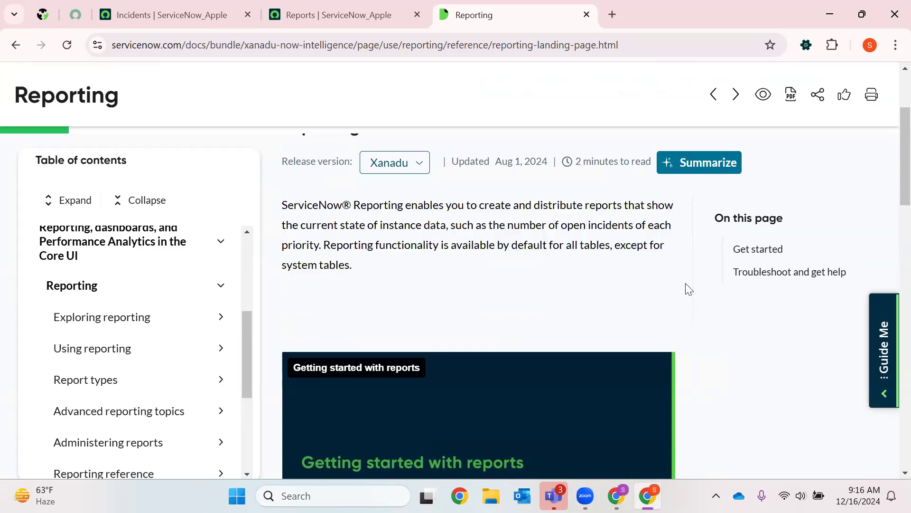
scroll(889, 208, down, 5)
scroll(891, 242, down, 6)
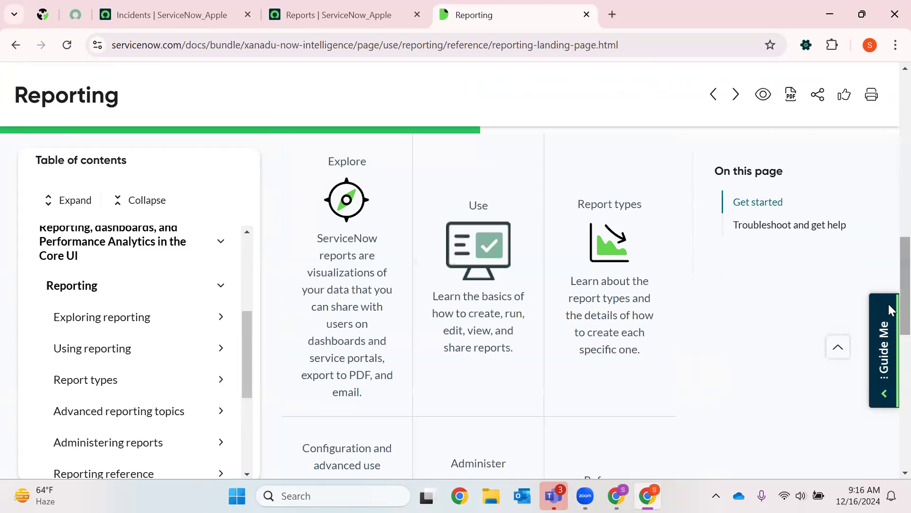
scroll(824, 271, up, 3)
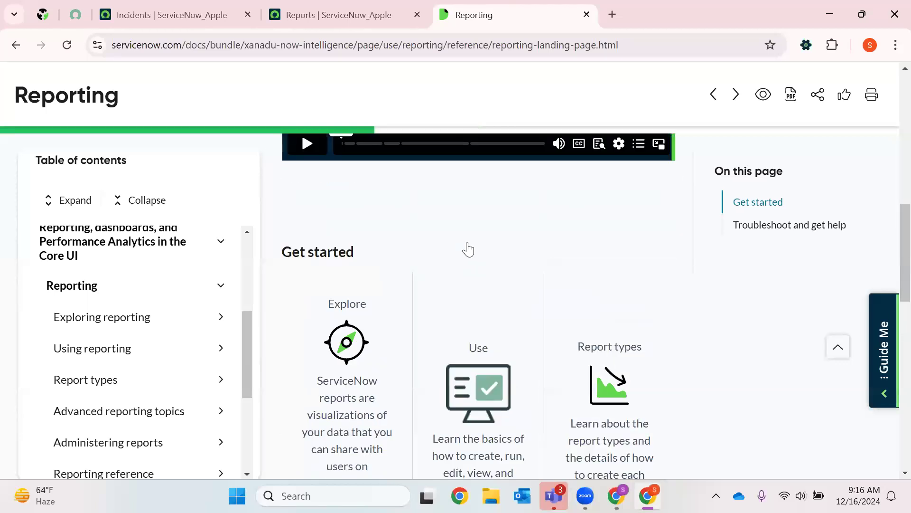
scroll(466, 259, down, 5)
scroll(324, 236, down, 3)
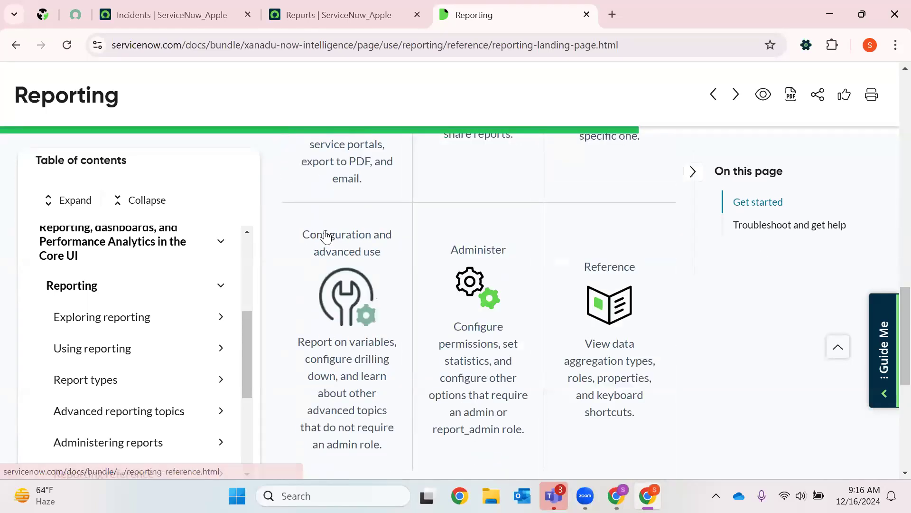
scroll(753, 310, up, 5)
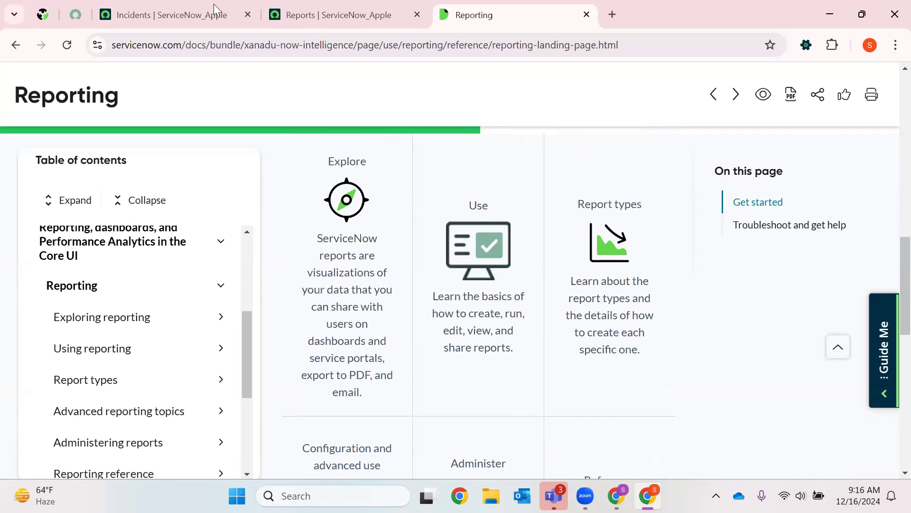
- Return to the Incidents tab and open the roles table list with sys_user_role.LIST in the navigator filter
click(162, 14)
click(69, 79)
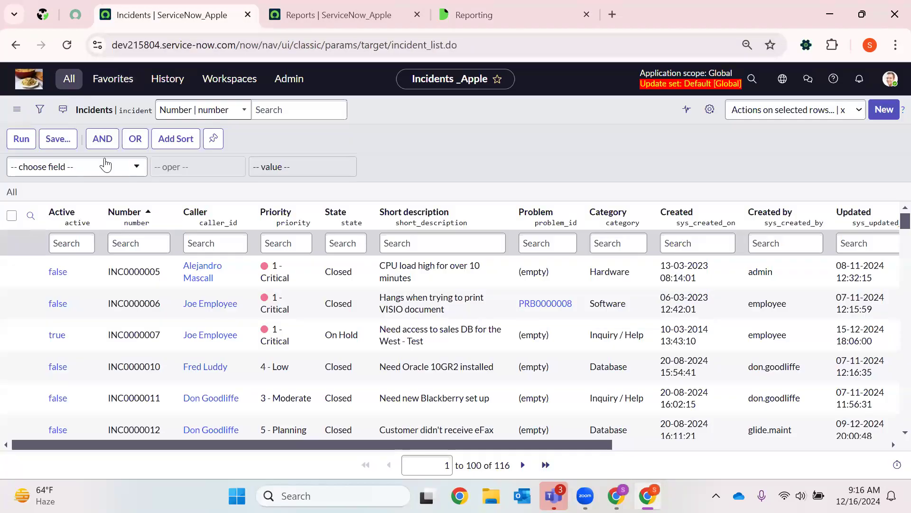
text(sys)
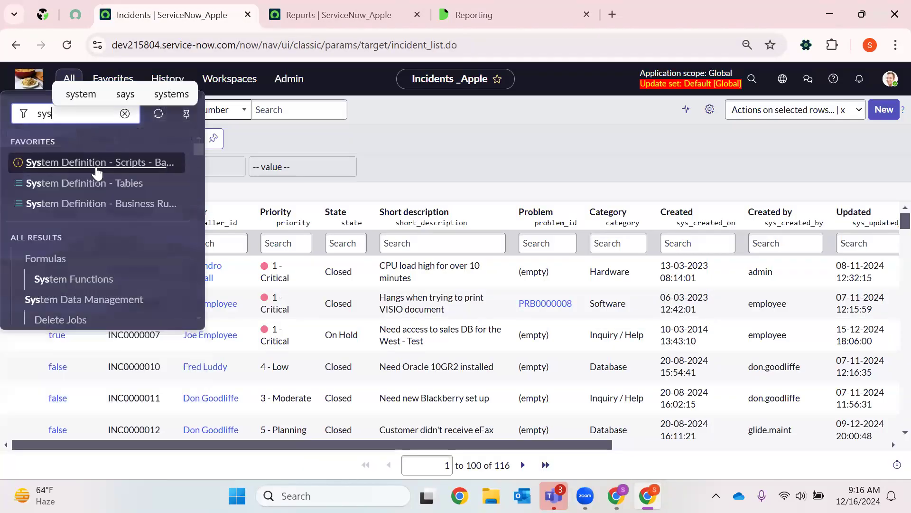
text(_user_role.LO)
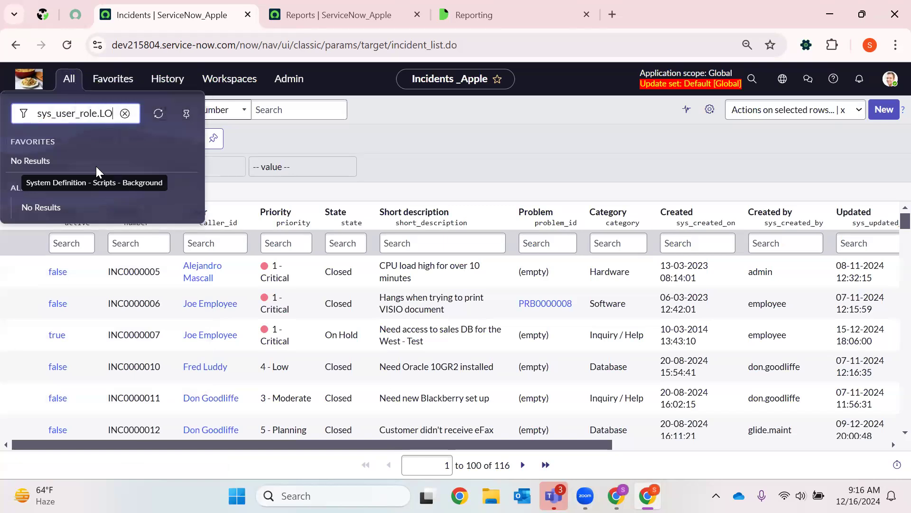
key(BackSpace)
text(IST)
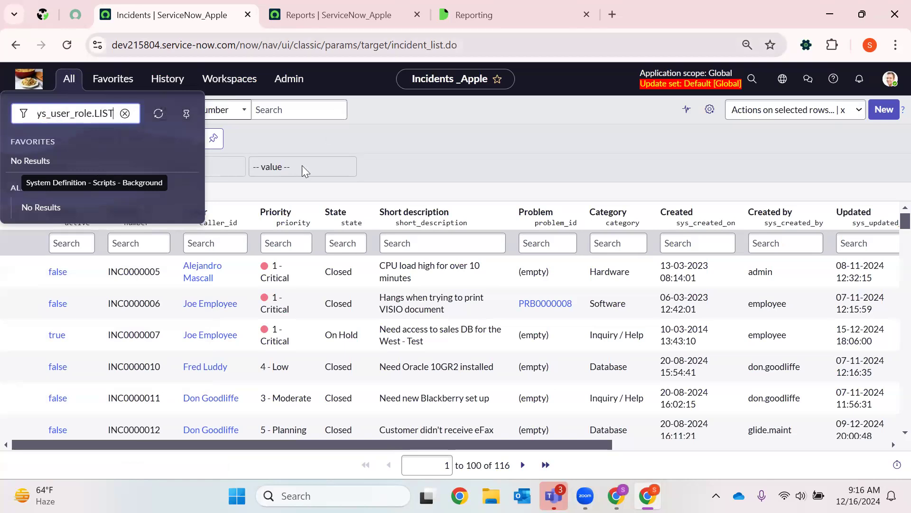
key(Return)
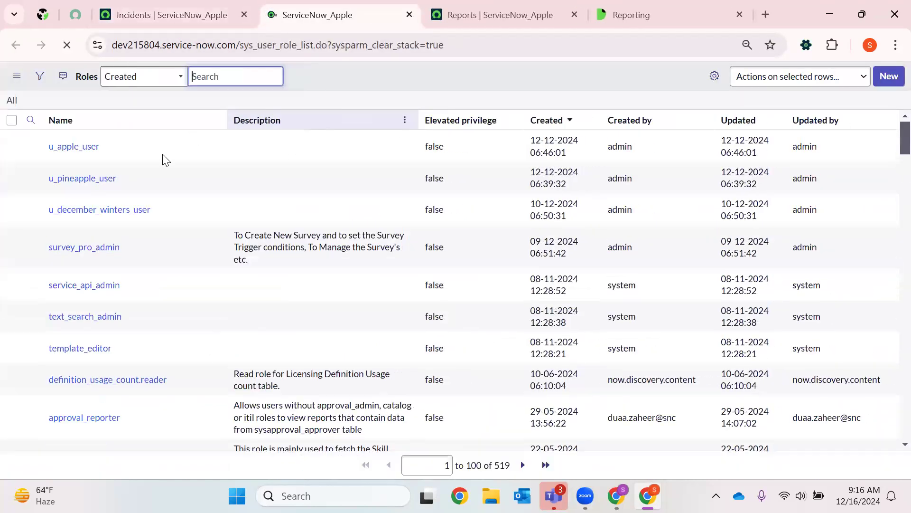
- Filter the roles list to names containing report, using *report
click(161, 151)
text(*report)
key(Return)
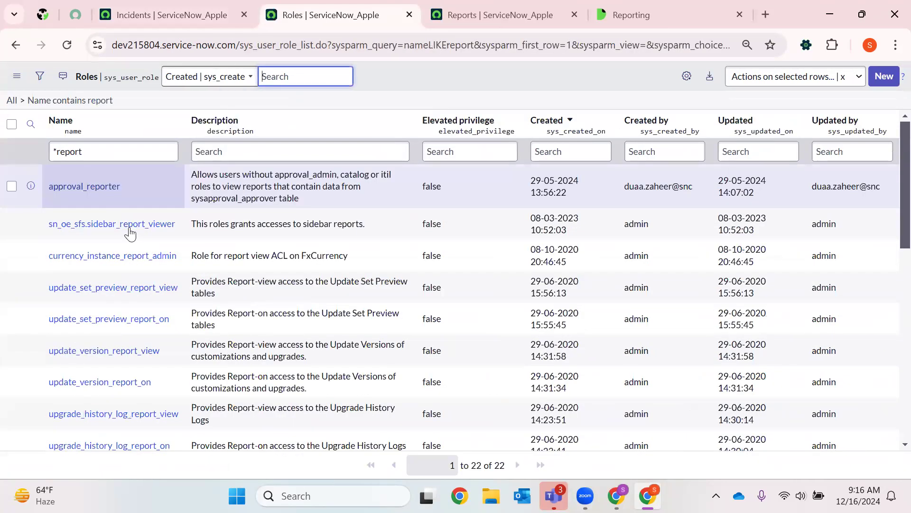
- Examine the report-related roles and their descriptions, highlighting the report_user role and what it permits
scroll(113, 273, down, 7)
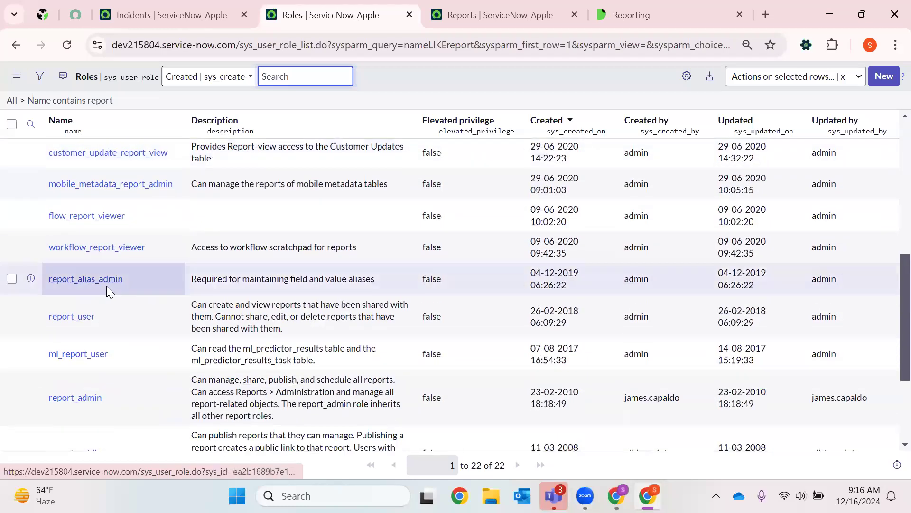
scroll(117, 287, down, 3)
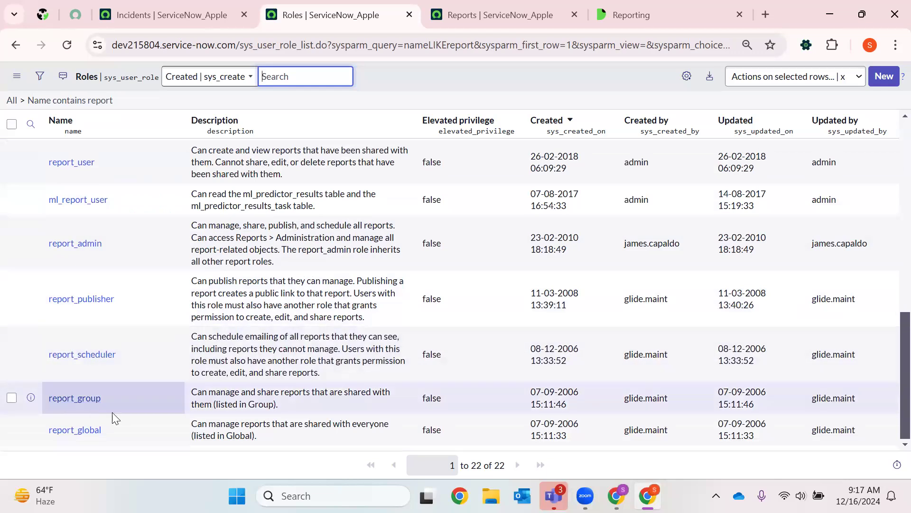
scroll(122, 305, up, 3)
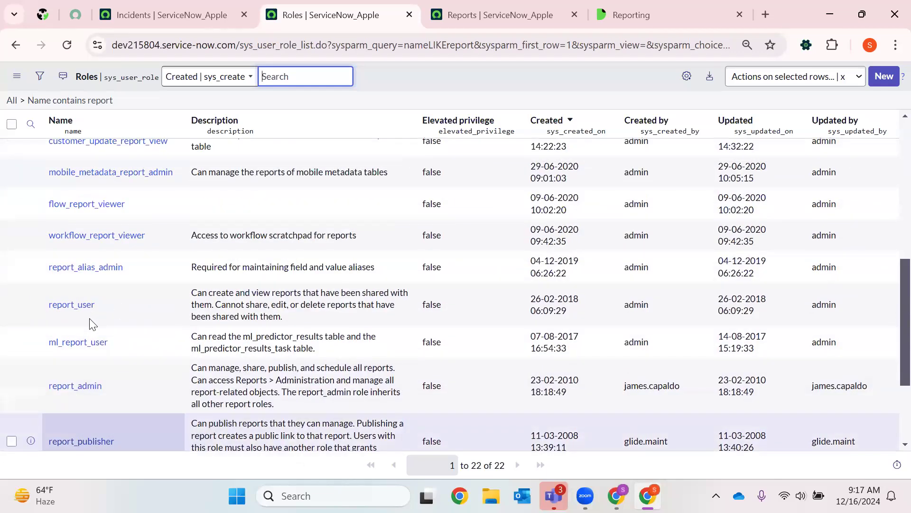
double_click(108, 302)
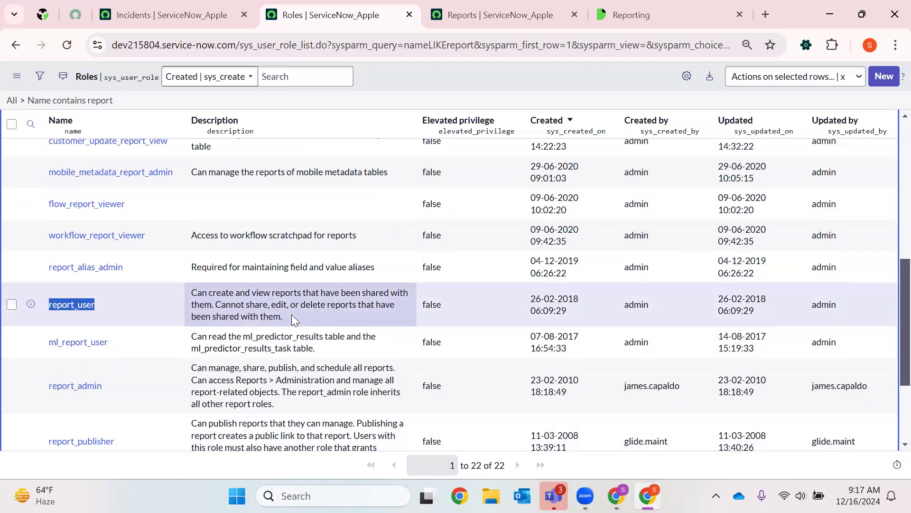
drag(291, 314, 189, 294)
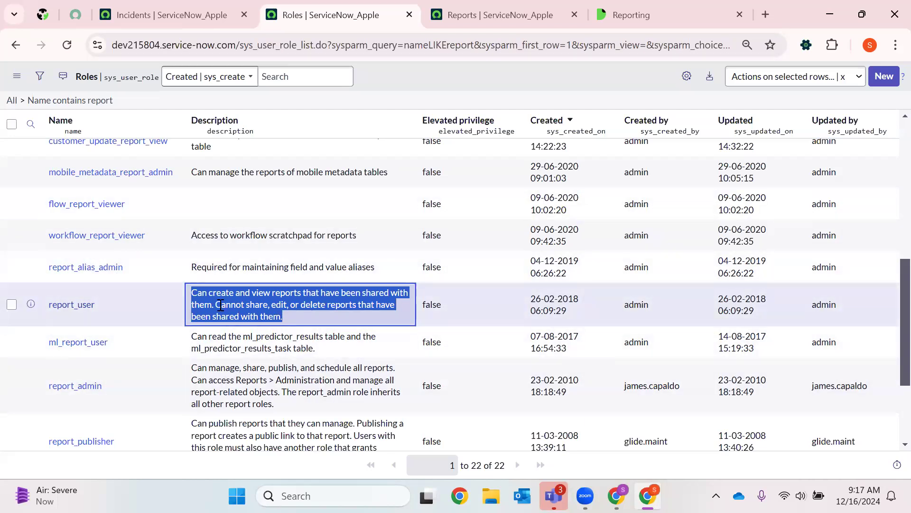
drag(125, 303, 41, 309)
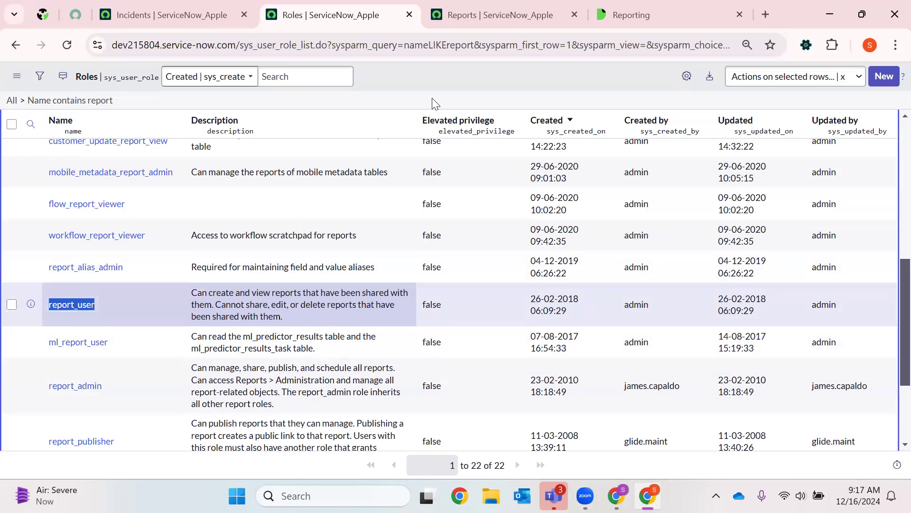
- Examine the Get started topics on the Reporting documentation page, from Explore to Reference, and return to its introduction
click(487, 7)
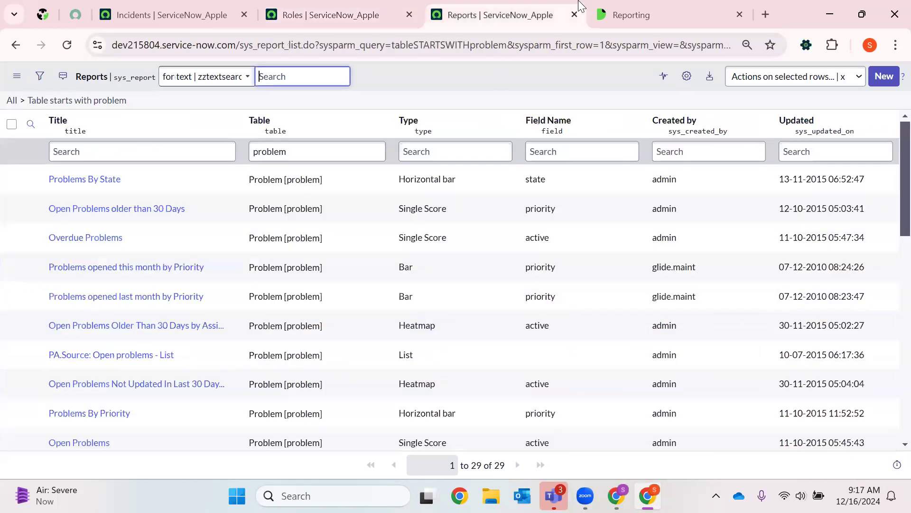
click(647, 7)
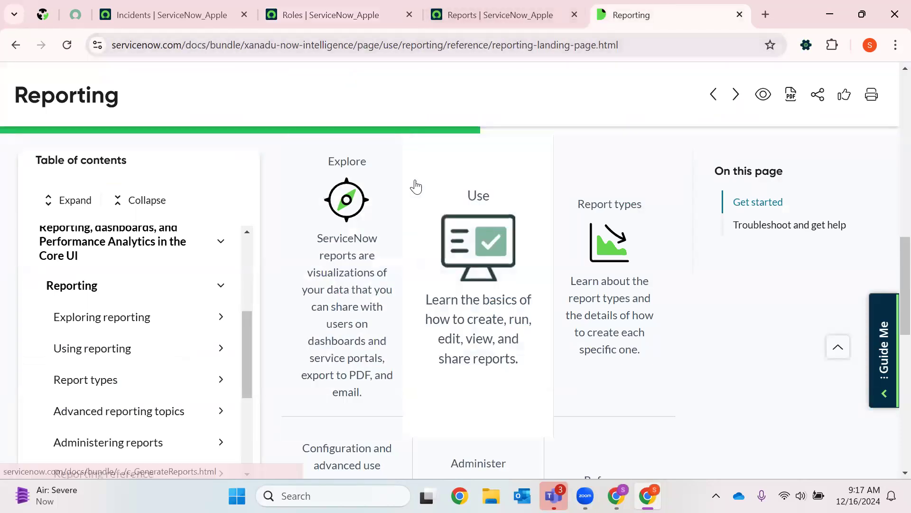
scroll(593, 218, down, 5)
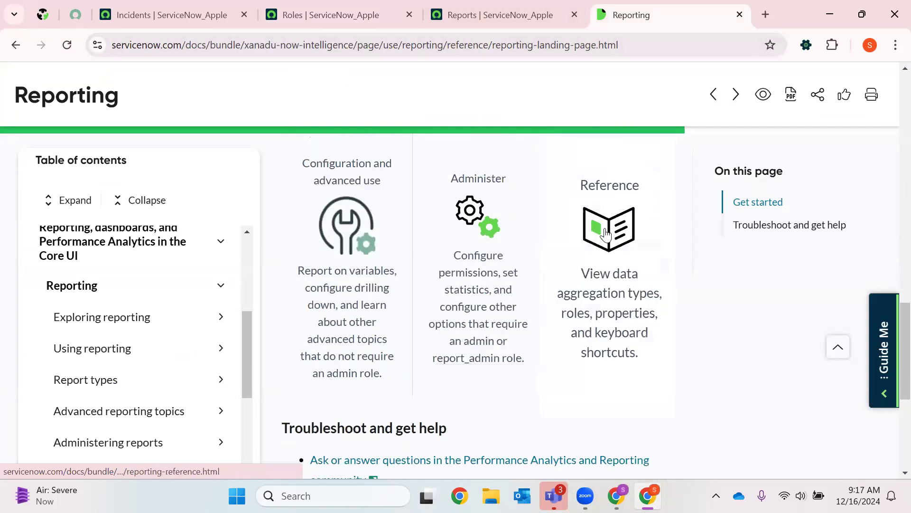
scroll(623, 227, down, 1)
scroll(383, 237, down, 3)
scroll(393, 240, up, 14)
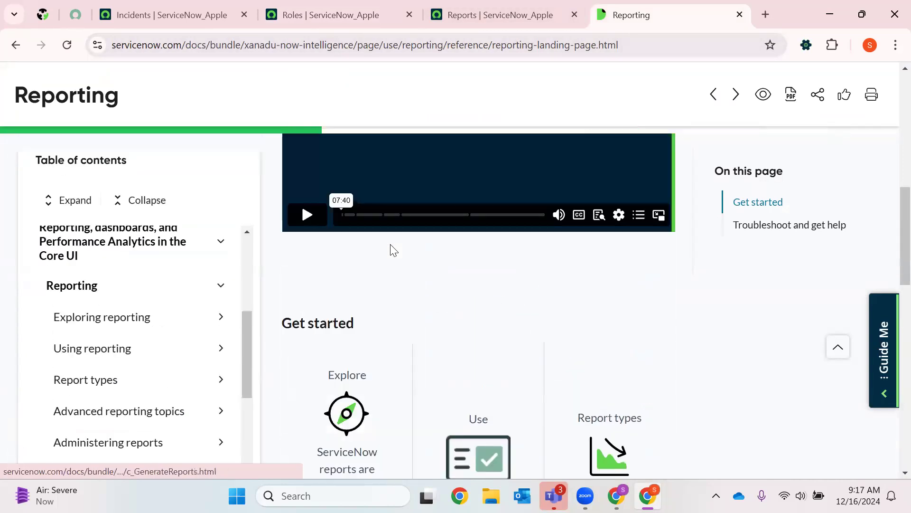
scroll(490, 229, up, 5)
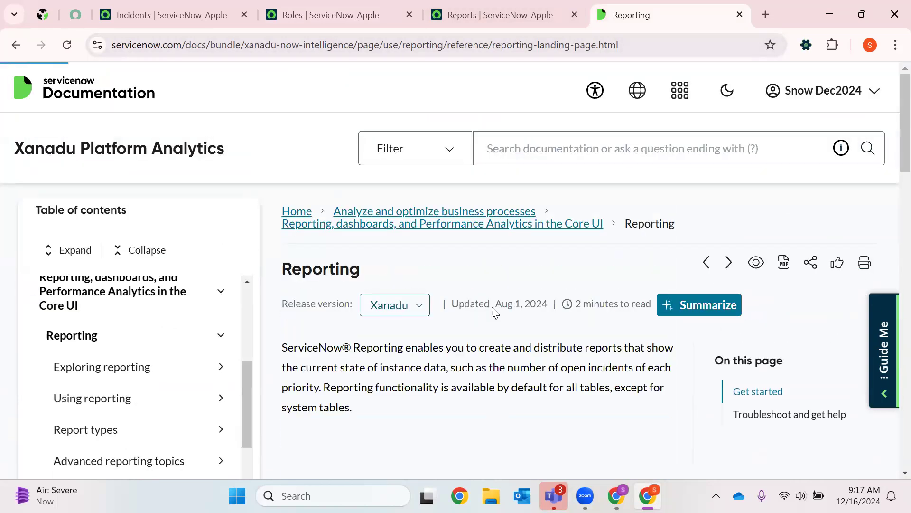
- Start a new report from the sys_report list and close the Roles list tab
click(458, 9)
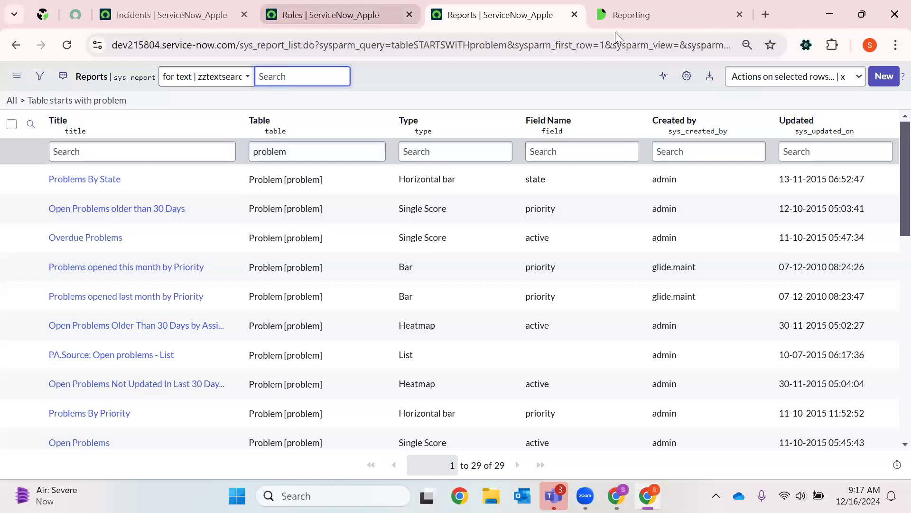
click(884, 77)
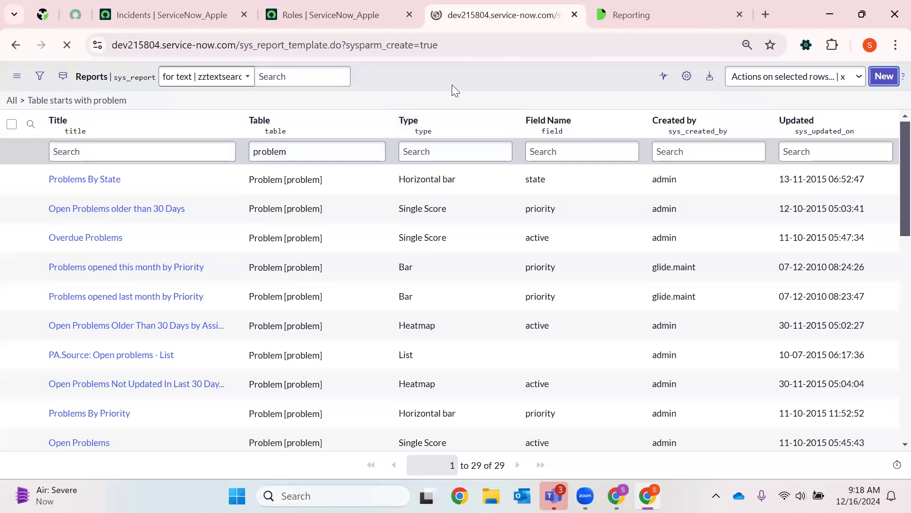
click(417, 15)
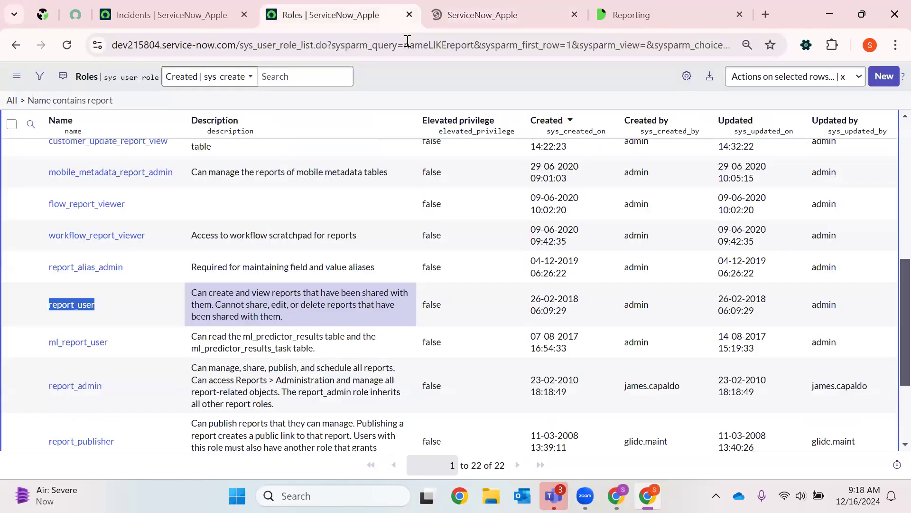
key(ctrl+w)
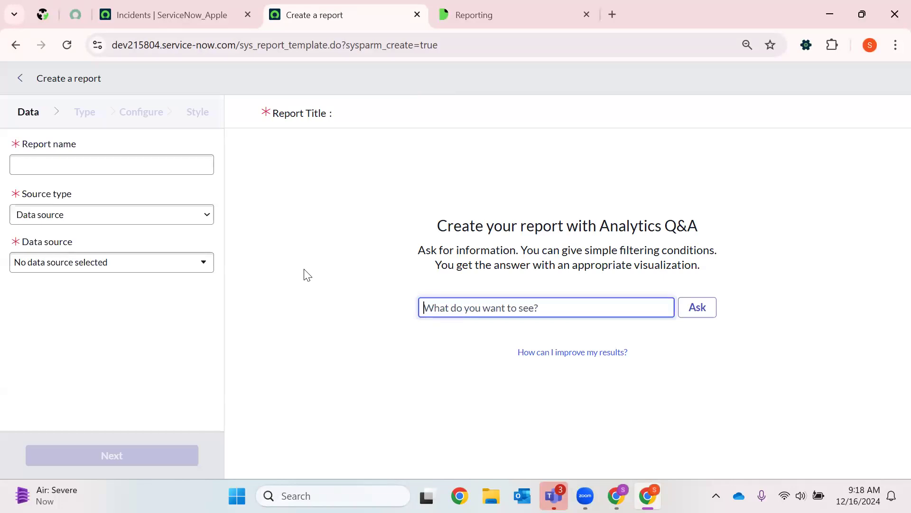
- Name the new report State Information
click(59, 161)
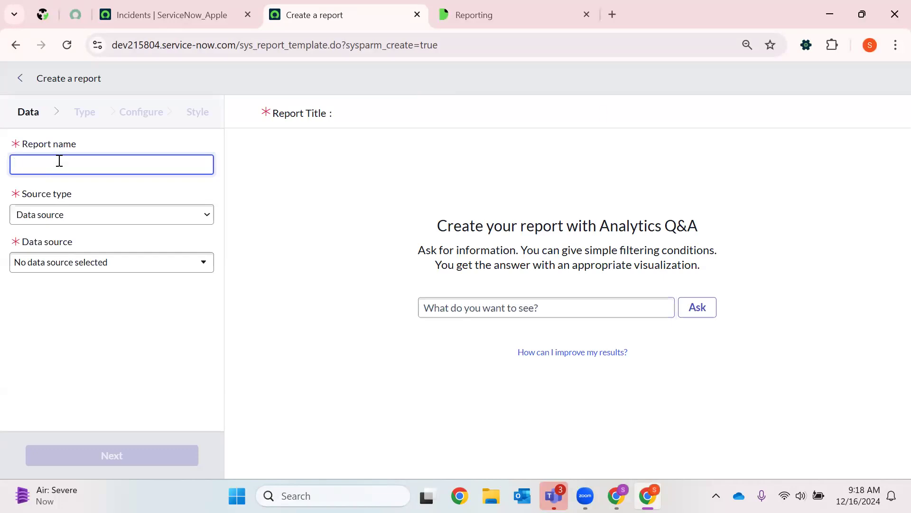
text(Dat)
key(BackSpace)
key(BackSpace)
key(BackSpace)
text(Satet)
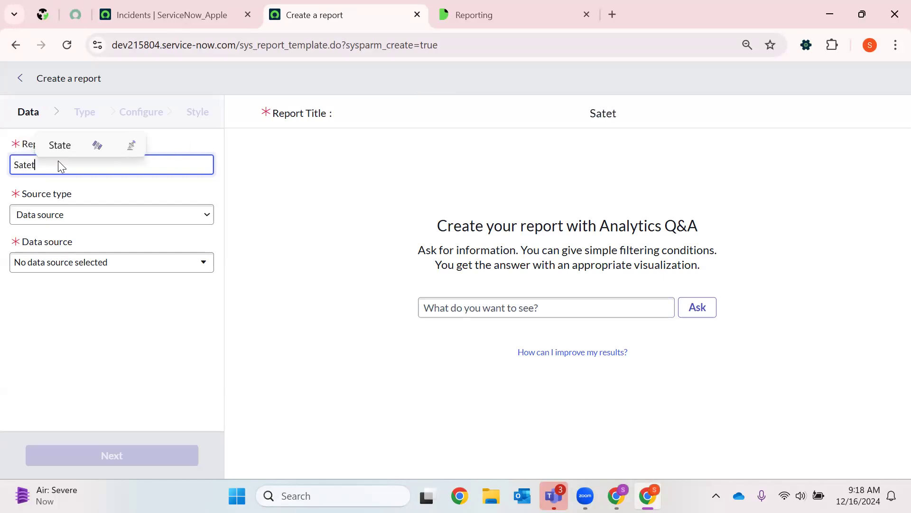
key(BackSpace)
key(BackSpace)
key(BackSpace)
key(BackSpace)
text(tate )
text(Indo)
key(BackSpace)
key(BackSpace)
text(foi)
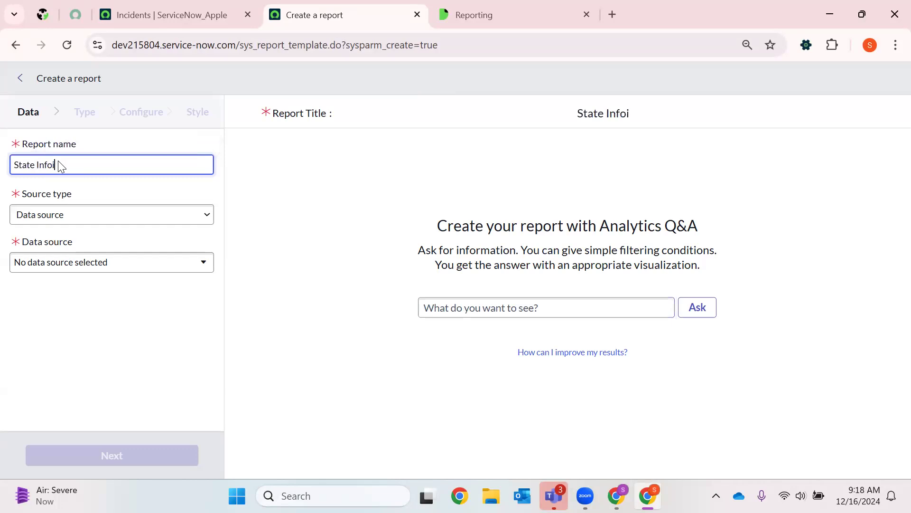
key(Home)
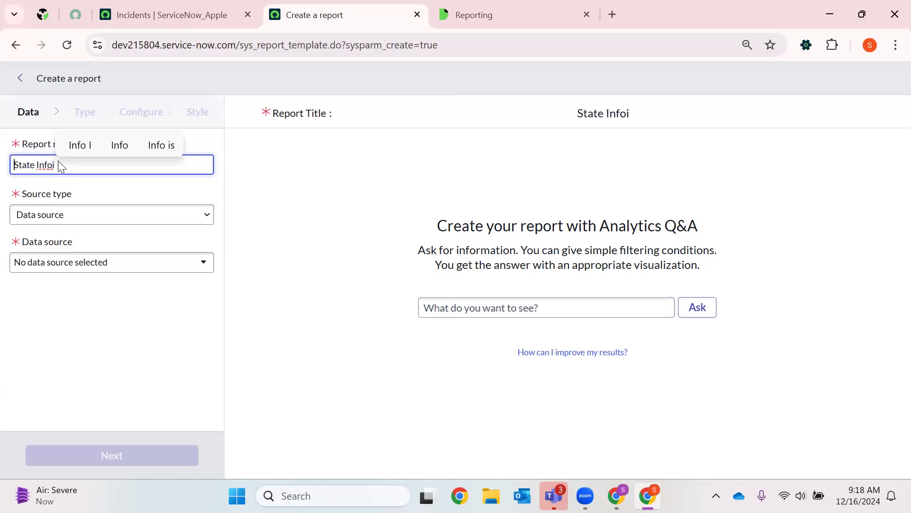
click(68, 168)
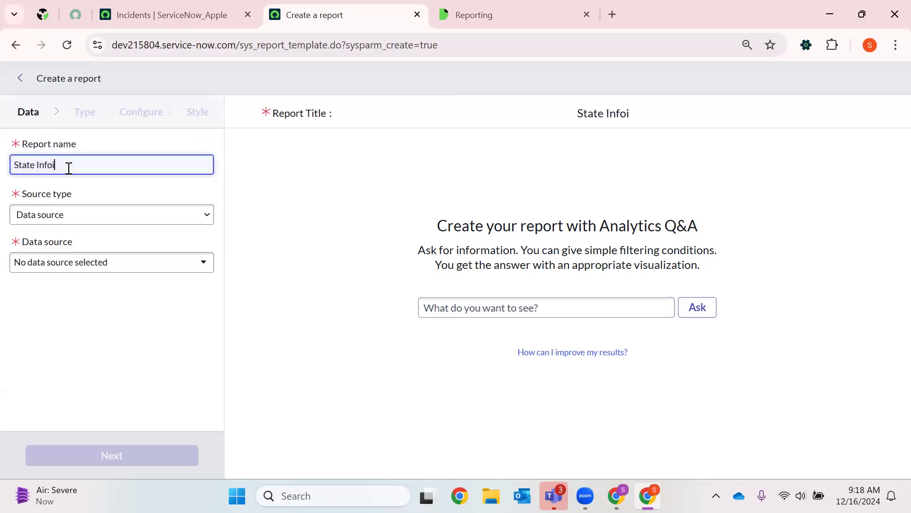
key(BackSpace)
text(rmation)
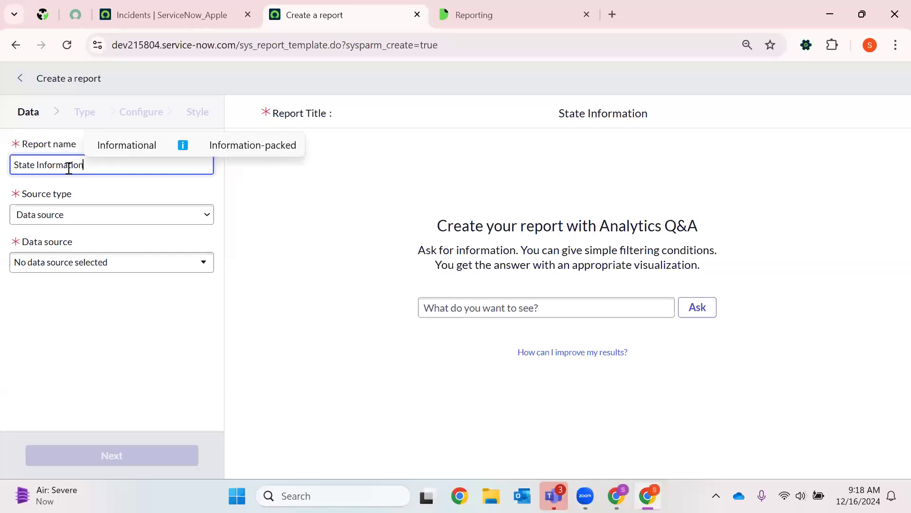
- Set the report's source type to Table and choose the Incident [incident] table
click(69, 221)
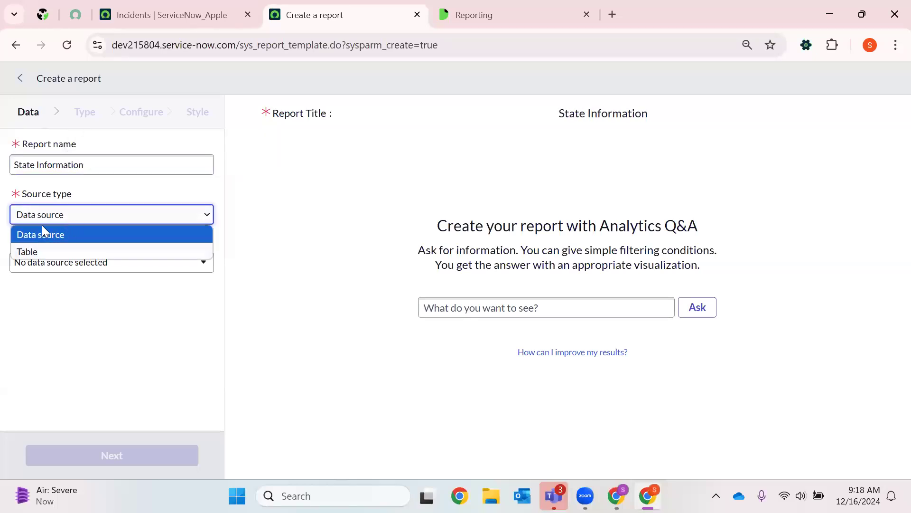
click(39, 251)
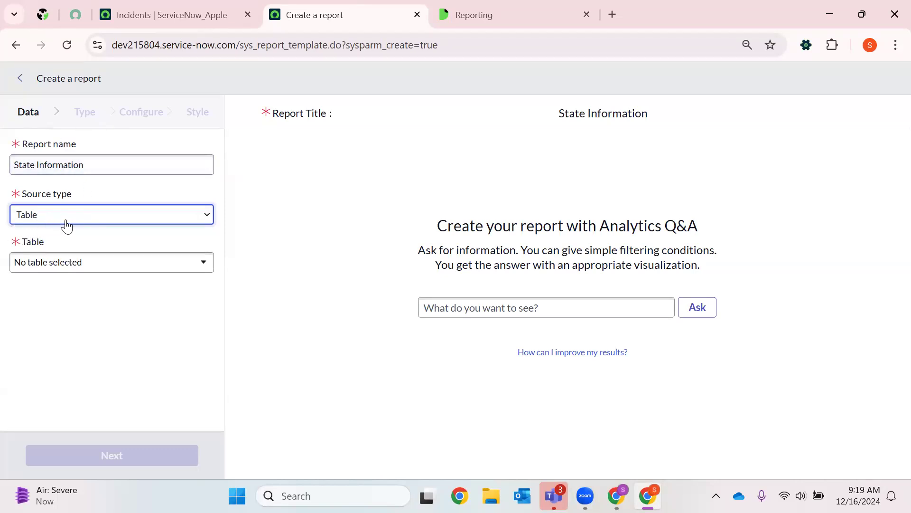
click(43, 264)
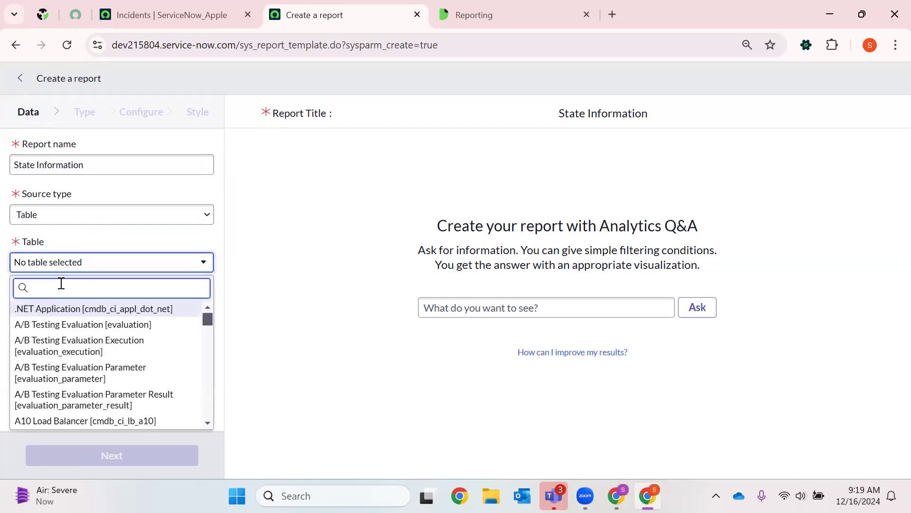
text(inci)
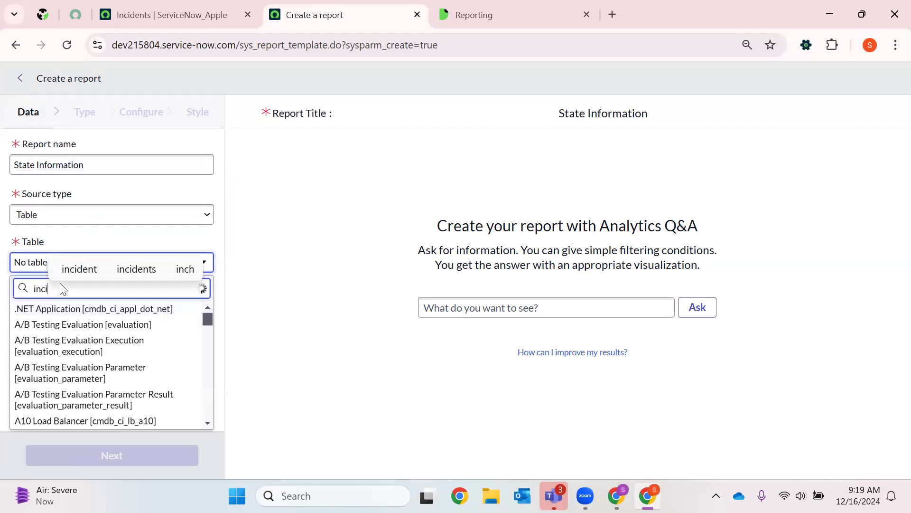
text(dent)
click(97, 324)
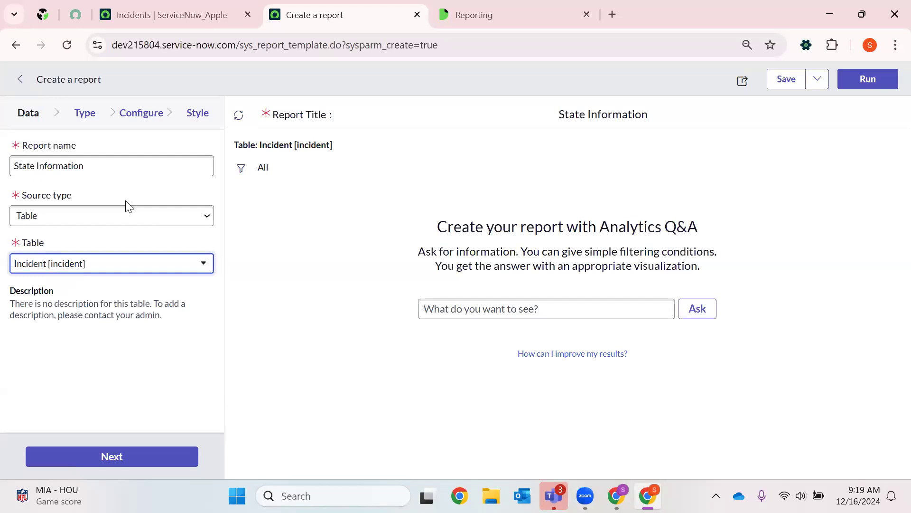
- Proceed to the report's visualization types and select Histogram from the Bars group
click(86, 457)
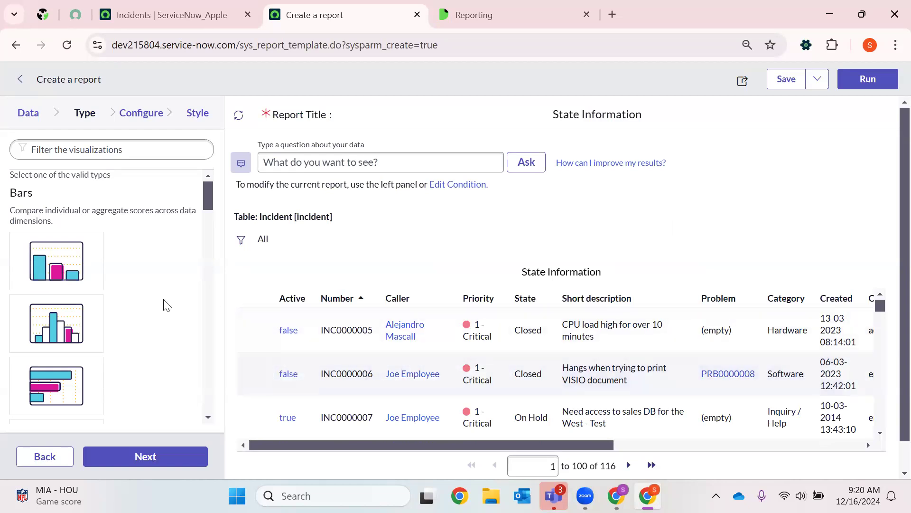
scroll(43, 223, down, 5)
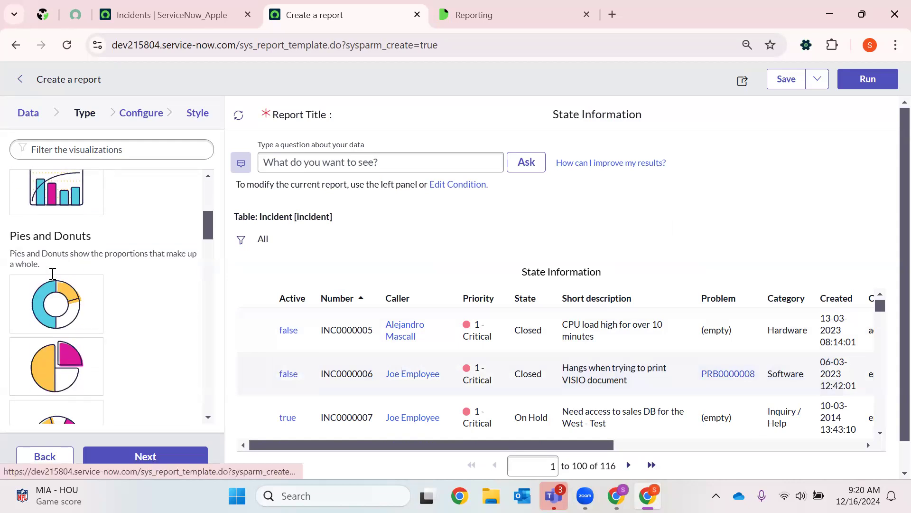
scroll(34, 190, up, 5)
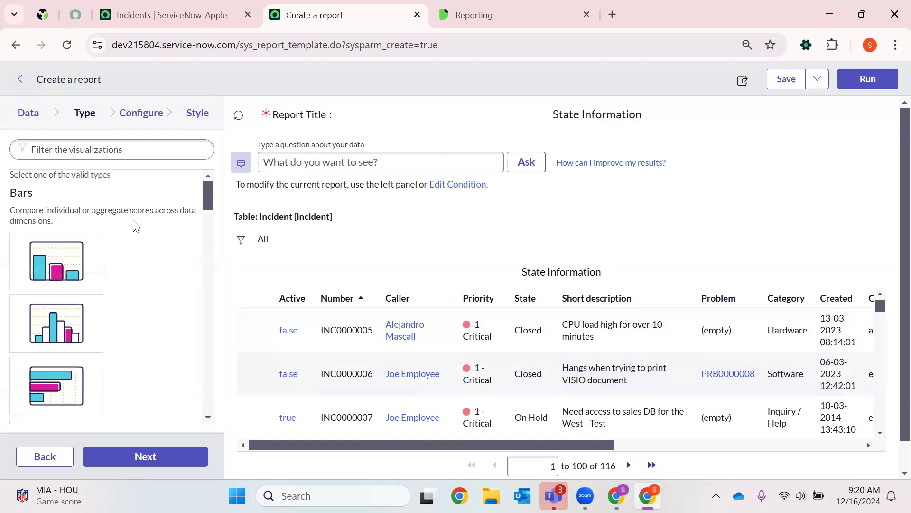
scroll(193, 263, down, 5)
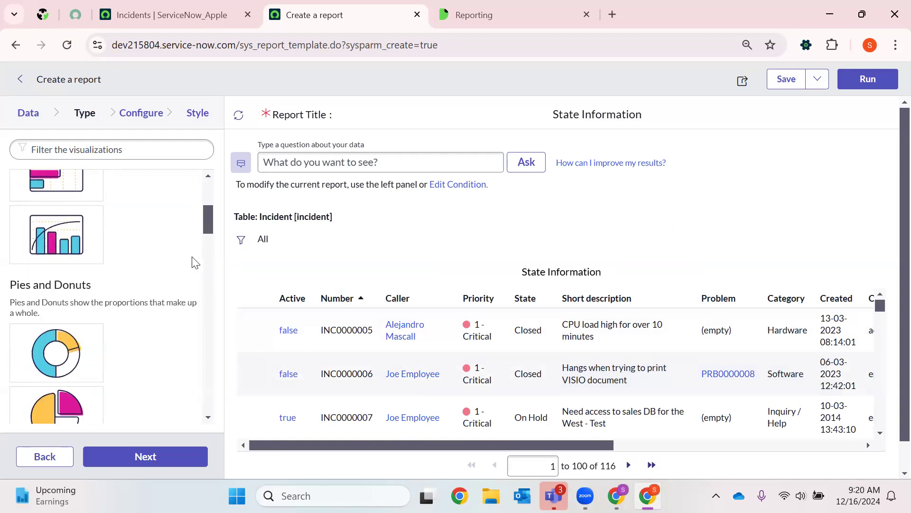
scroll(193, 262, up, 5)
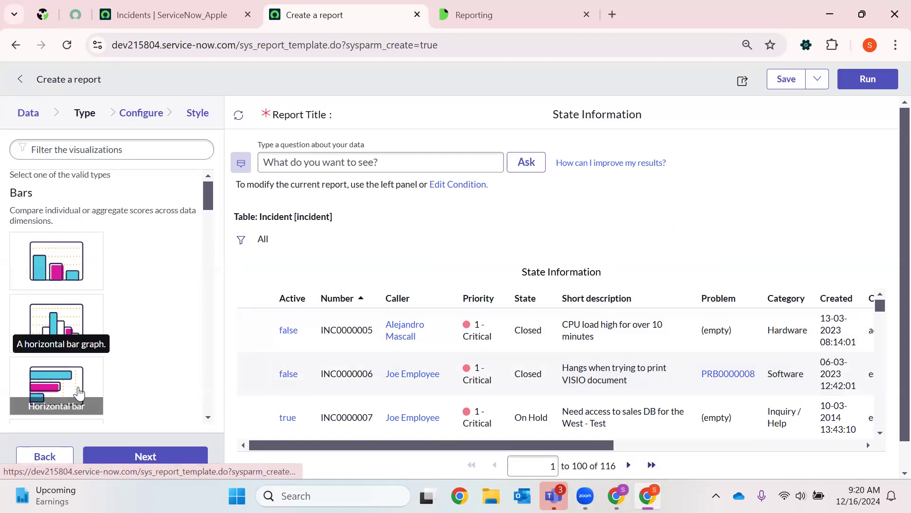
scroll(118, 374, down, 5)
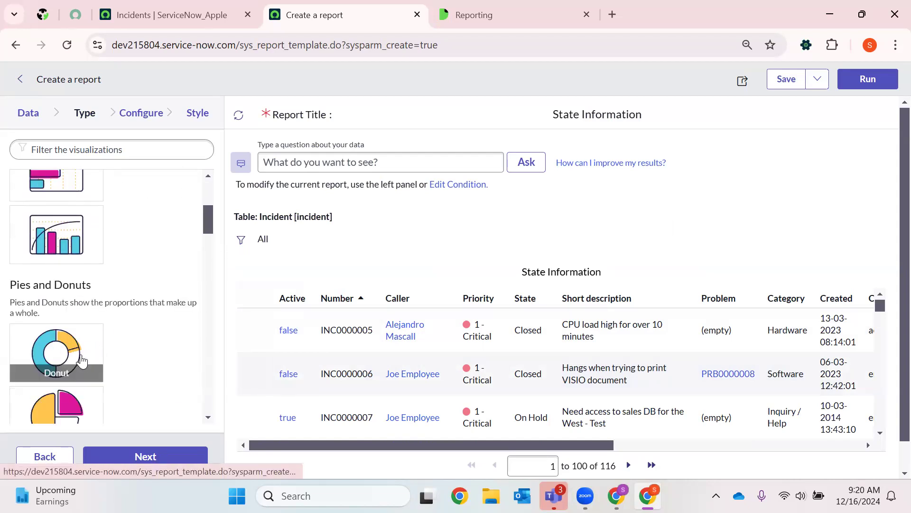
scroll(62, 321, up, 1)
scroll(60, 317, up, 2)
right_click(98, 313)
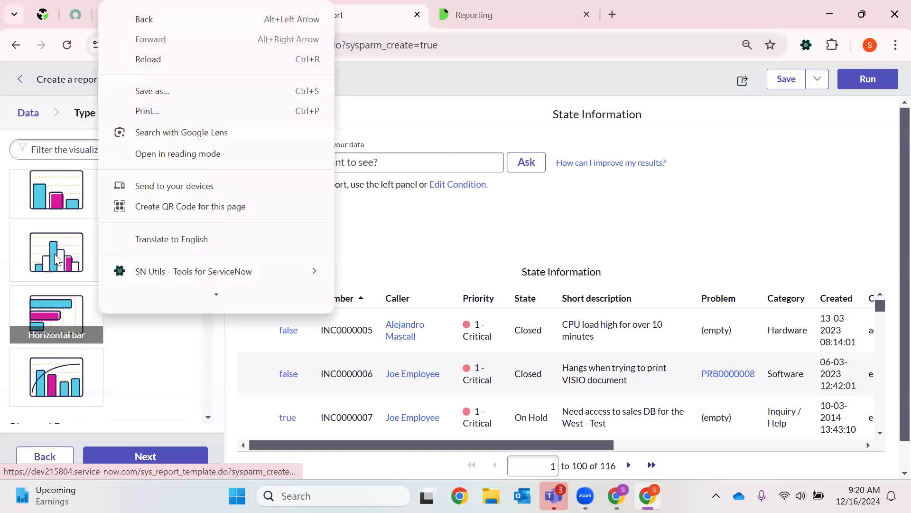
click(194, 319)
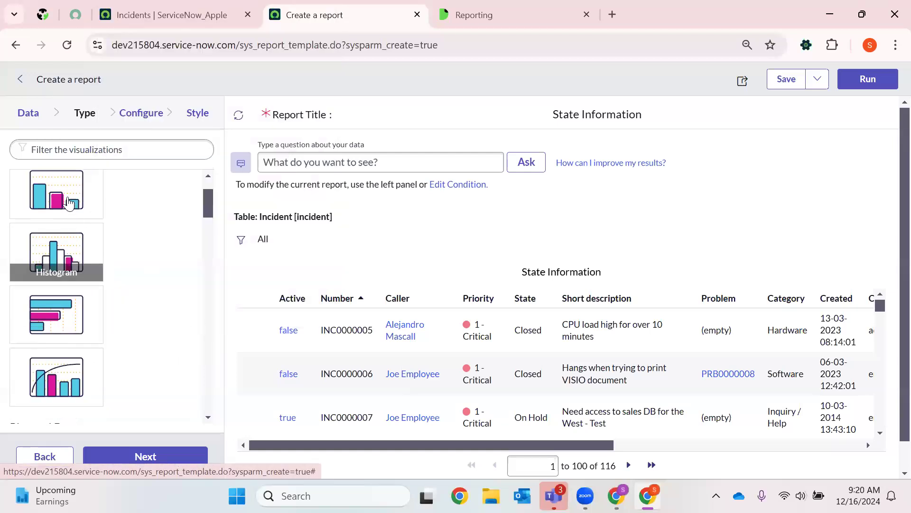
click(60, 259)
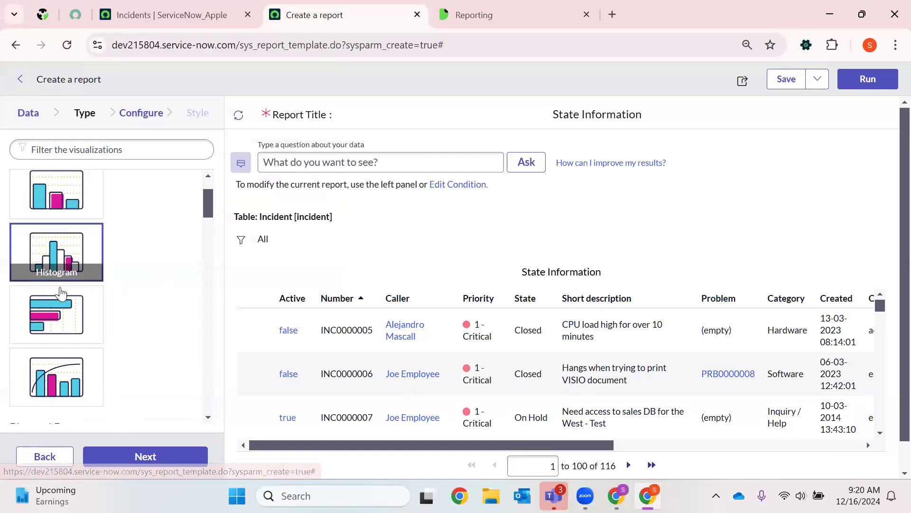
- Examine the remaining visualization types, covering time series, multidimensional reports, scores and the Other group such as calendar, funnel, pyramid and trend
scroll(56, 346, down, 10)
scroll(55, 346, up, 4)
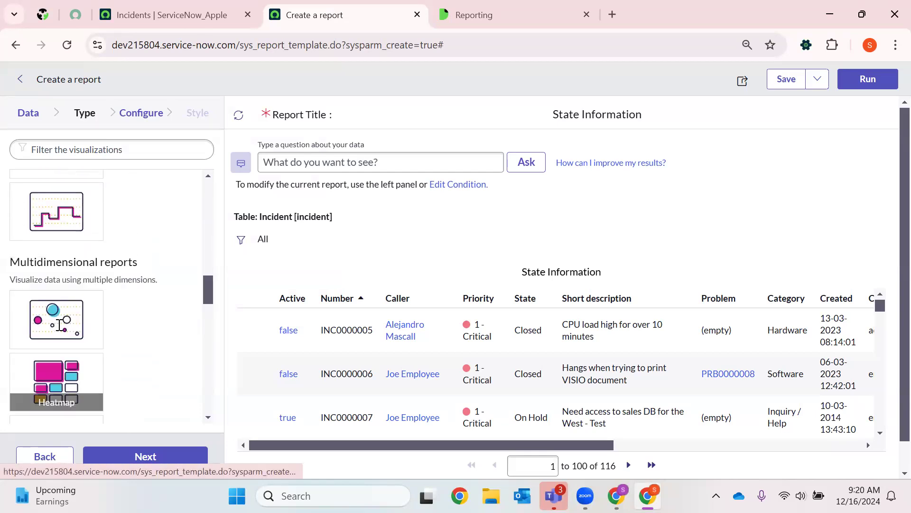
scroll(64, 333, down, 4)
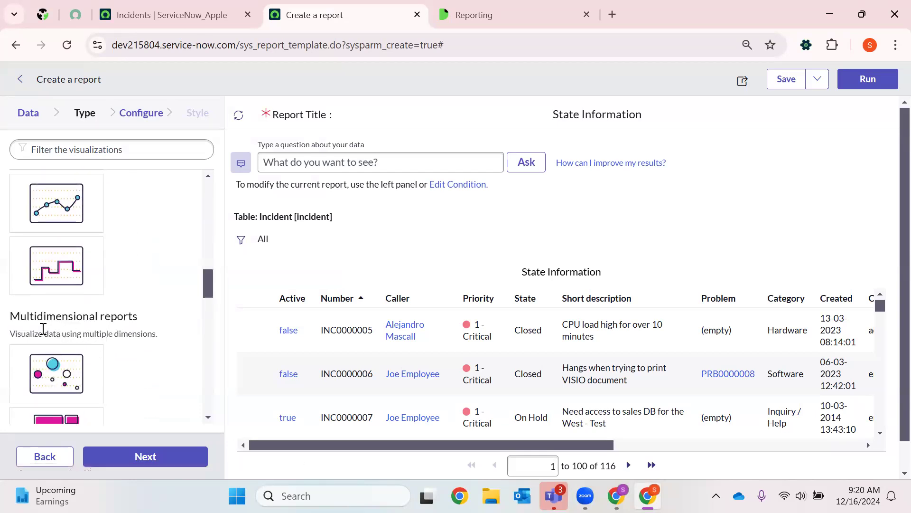
scroll(137, 354, down, 6)
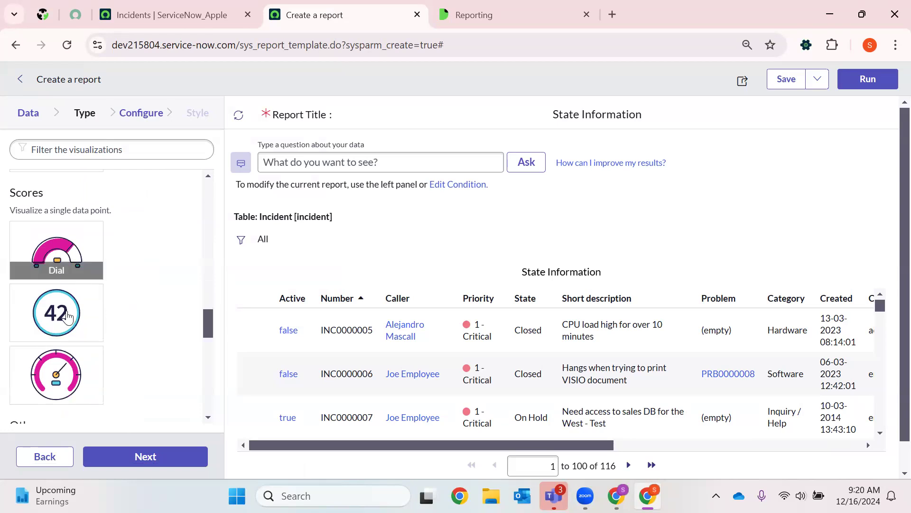
scroll(47, 380, down, 3)
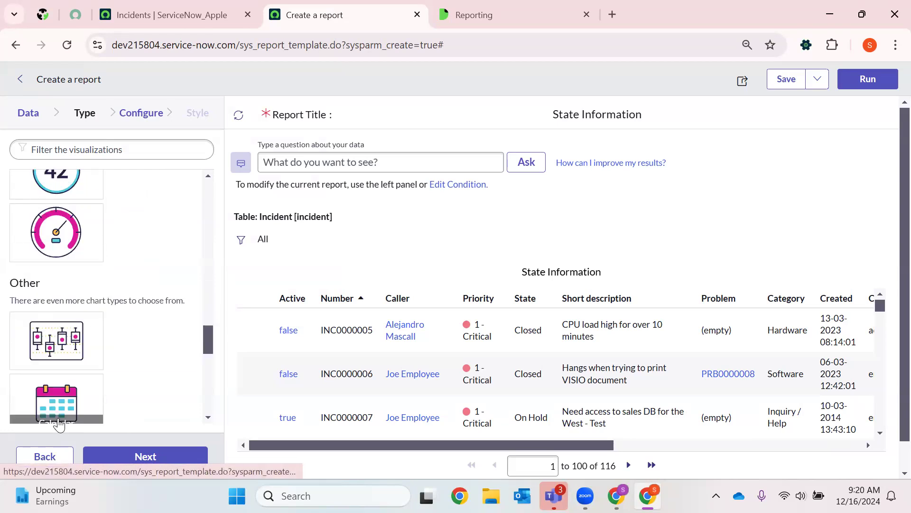
scroll(53, 375, down, 3)
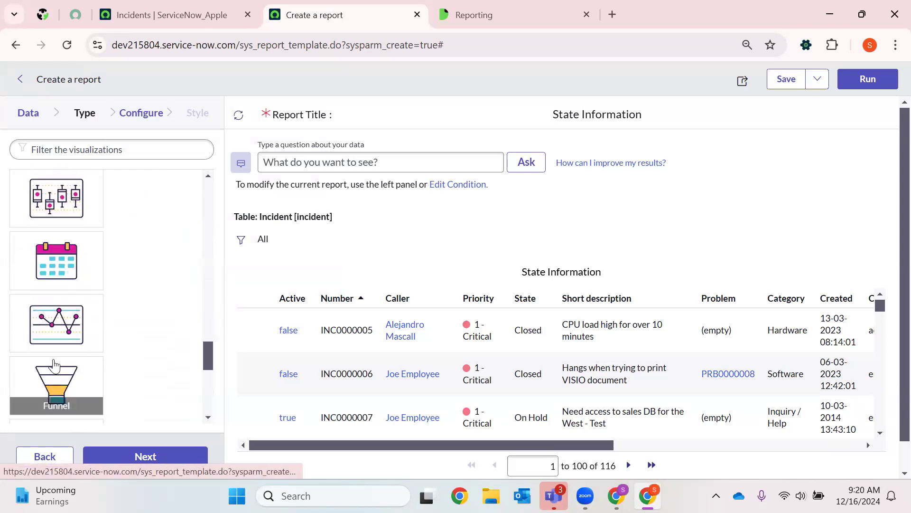
scroll(124, 352, down, 4)
scroll(52, 327, down, 3)
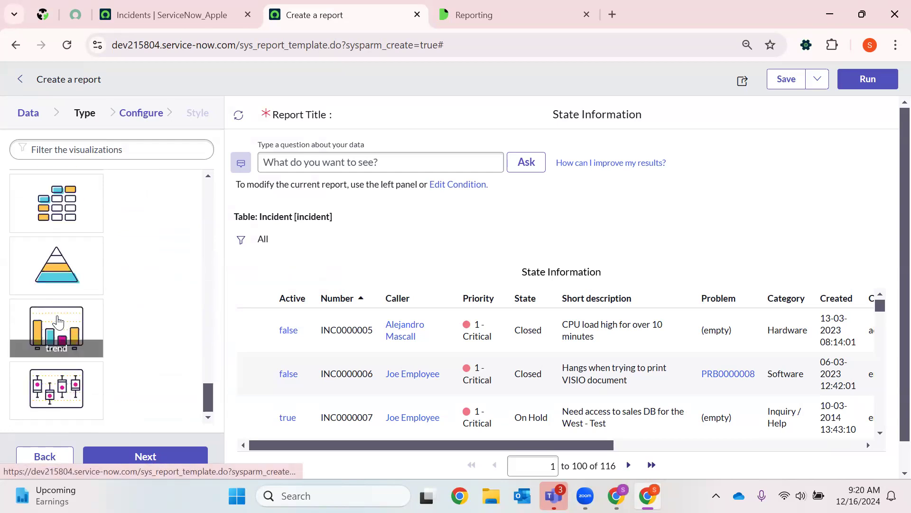
scroll(71, 351, up, 10)
scroll(92, 367, up, 10)
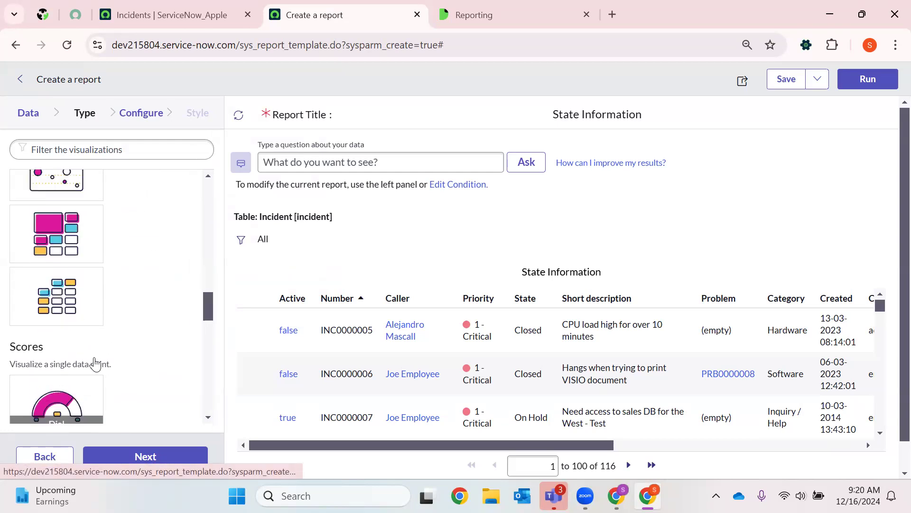
scroll(99, 353, up, 2)
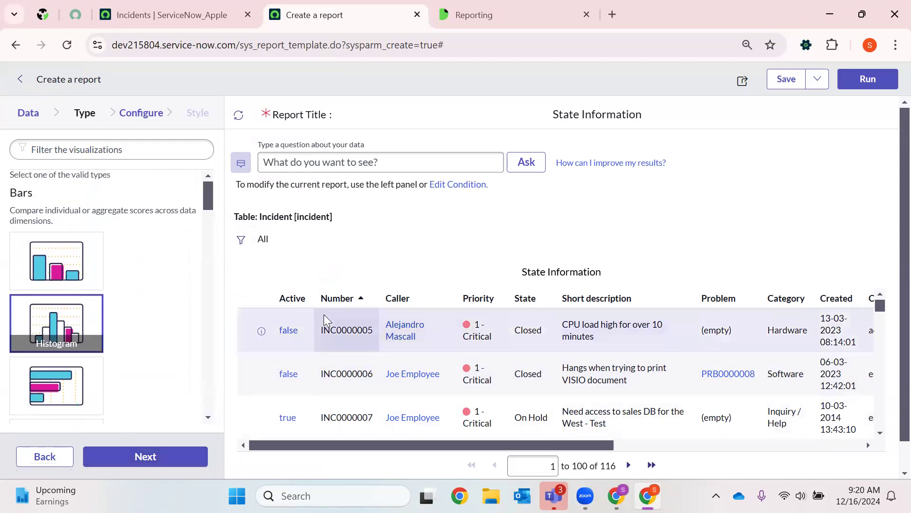
scroll(431, 346, down, 10)
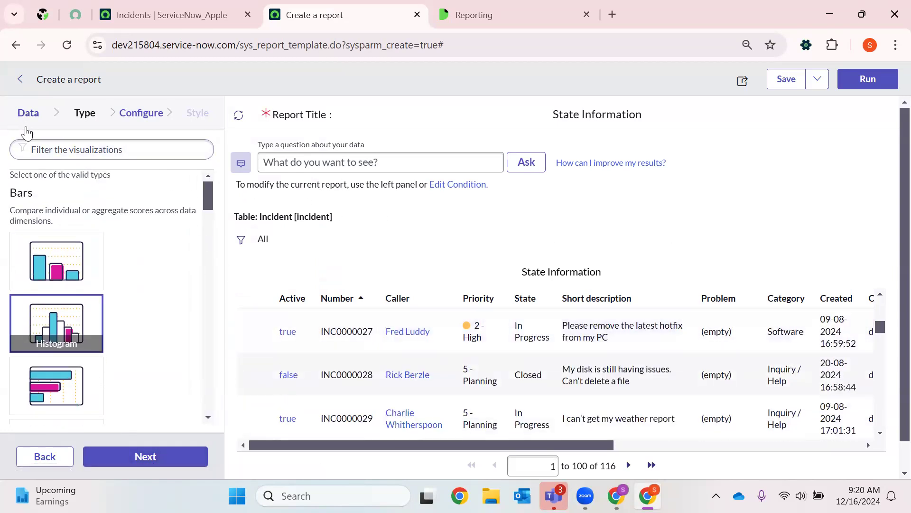
scroll(393, 335, up, 10)
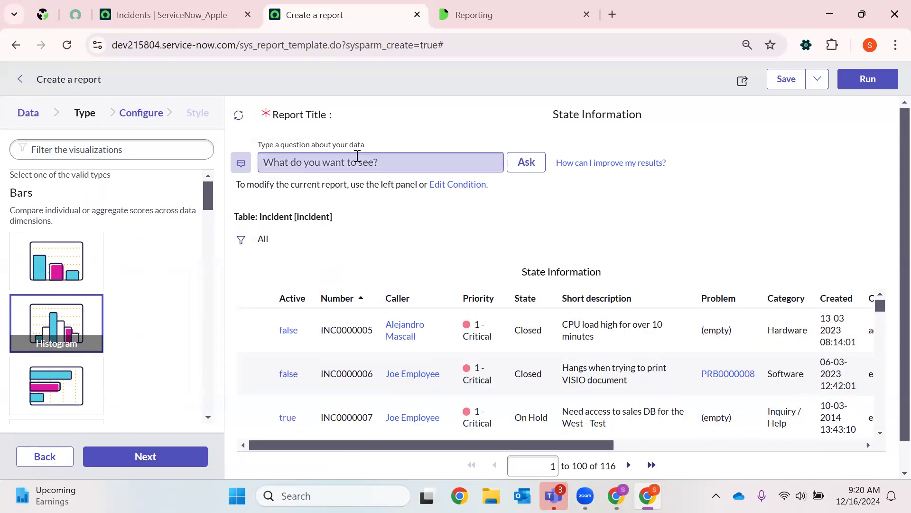
- Ask the Analytics Q&A the question "active is active" about the incident data
click(357, 162)
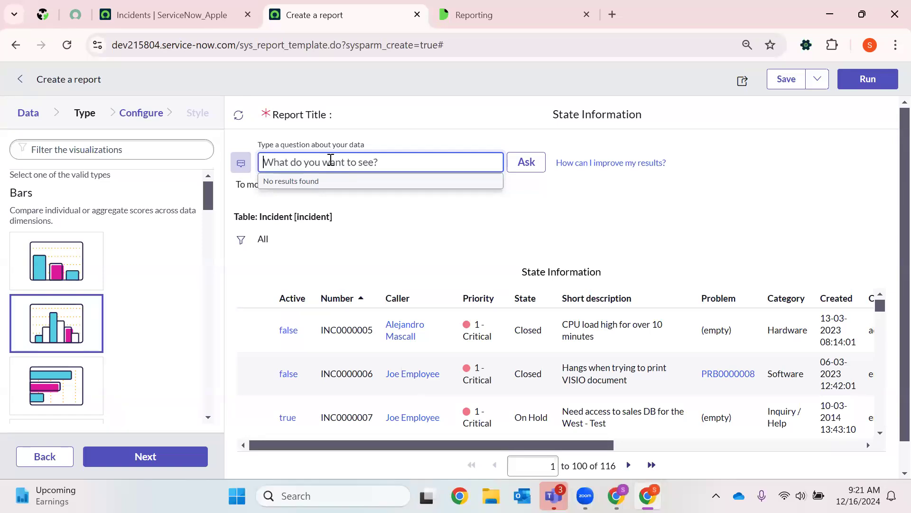
text(active is active)
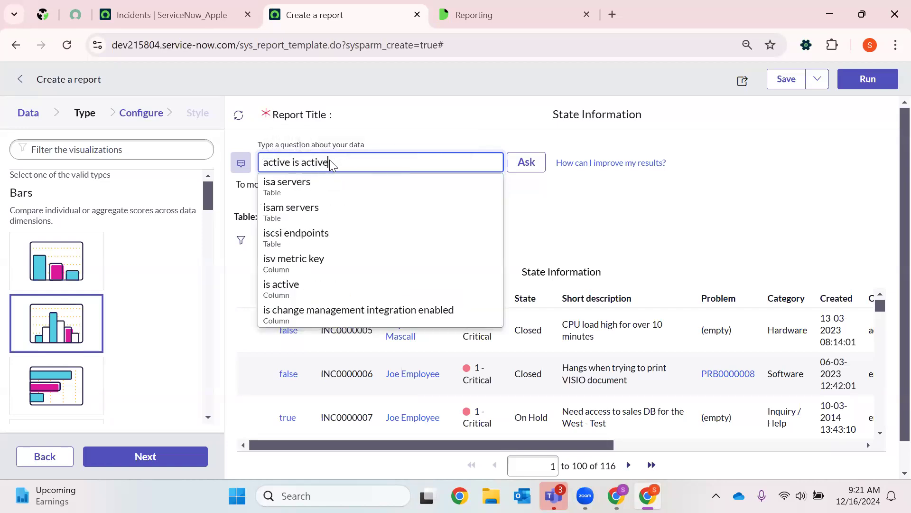
click(523, 162)
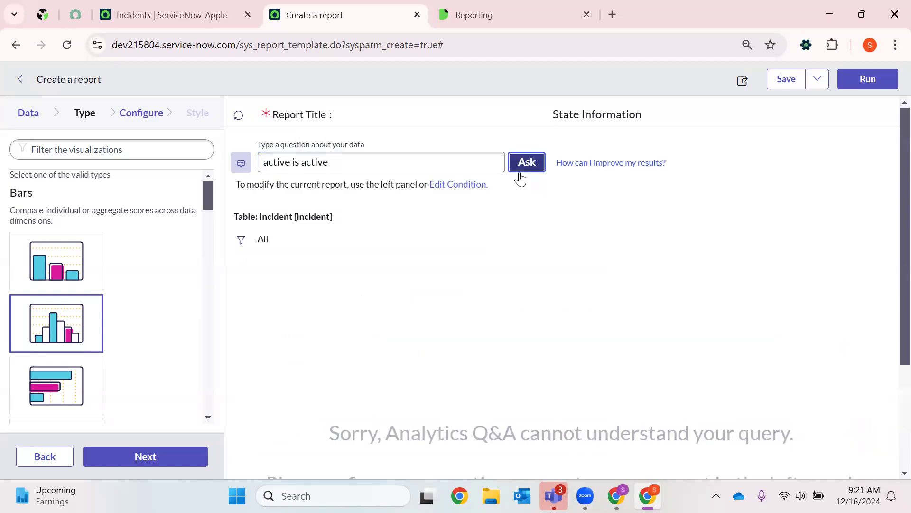
scroll(498, 315, down, 3)
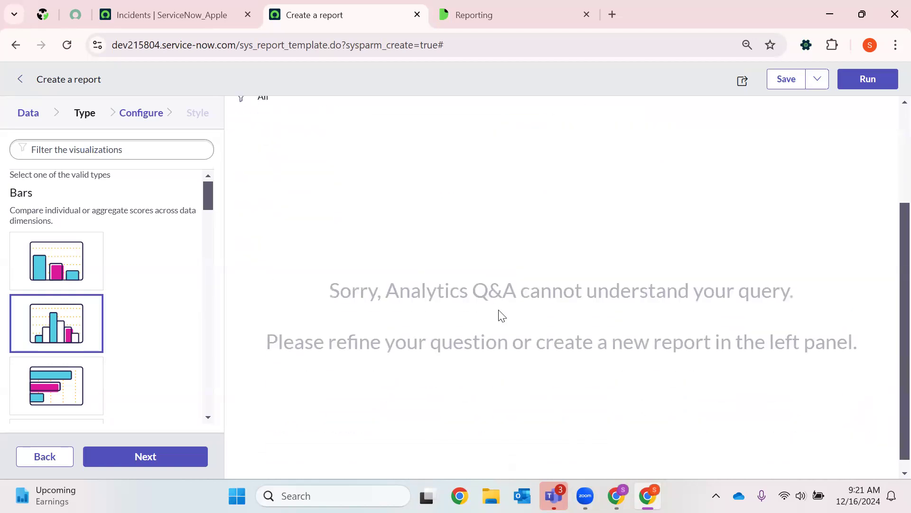
scroll(372, 242, up, 3)
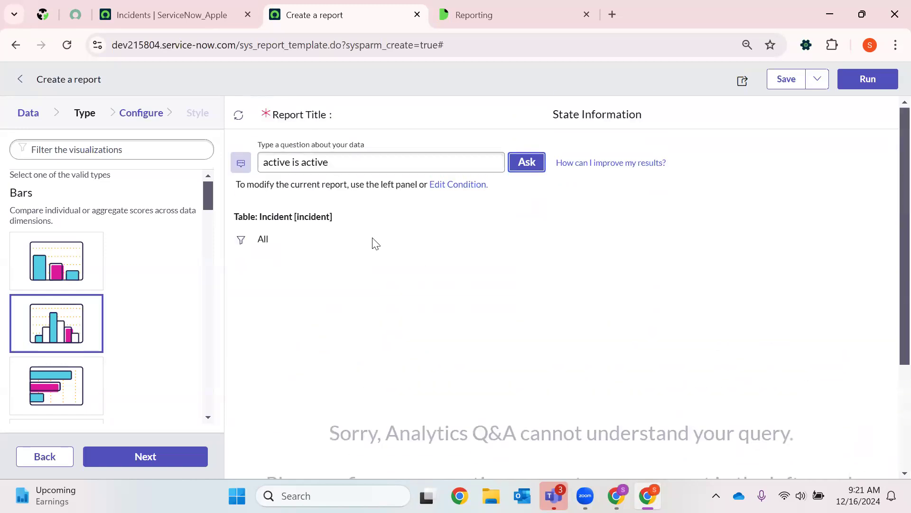
- Clear the Analytics Q&A question and reload the report creation page to start the report over
triple_click(346, 164)
key(BackSpace)
click(388, 294)
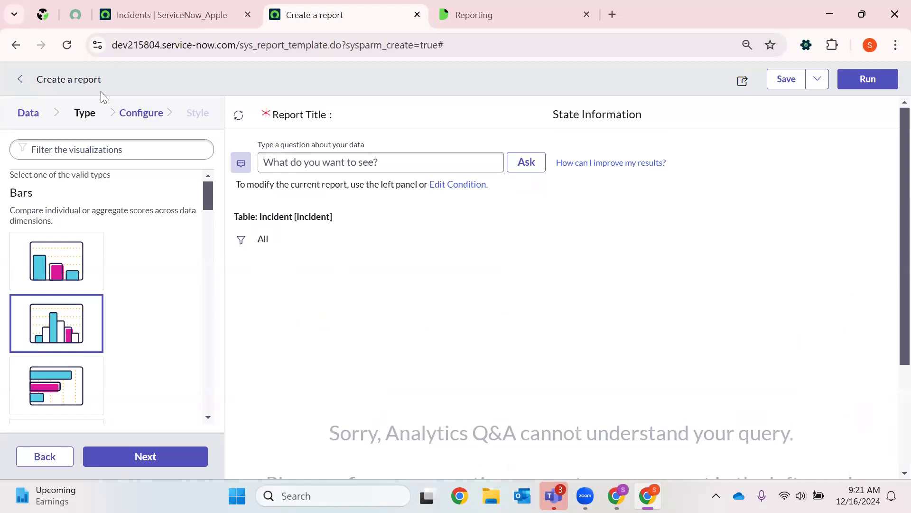
click(66, 46)
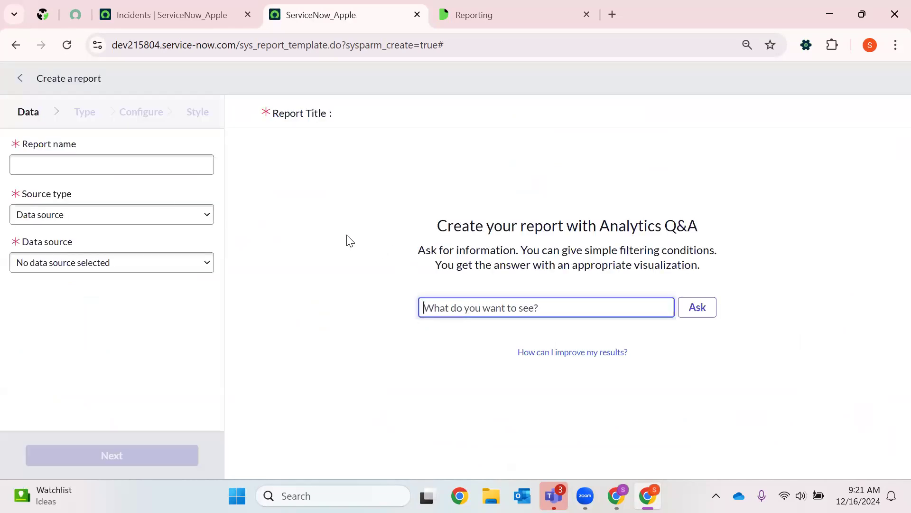
- Name the report State Information and set its source type to Table
click(46, 161)
text(State)
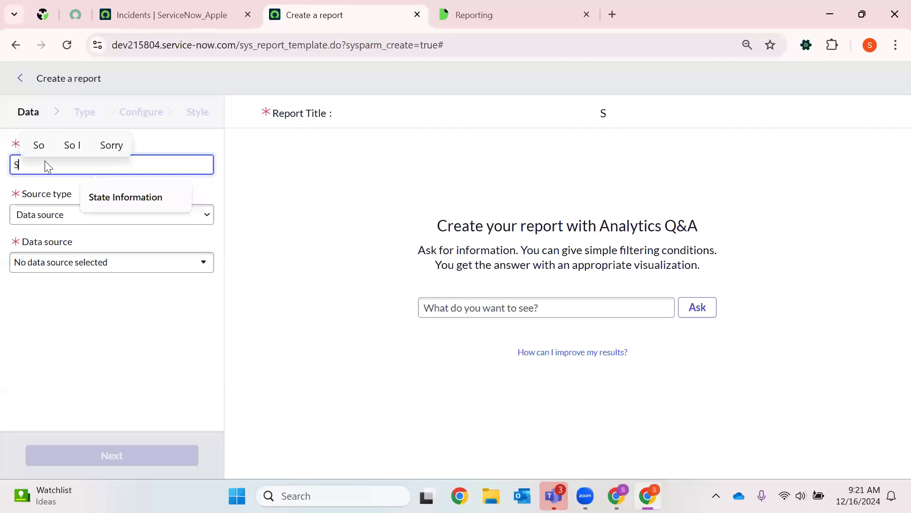
click(95, 196)
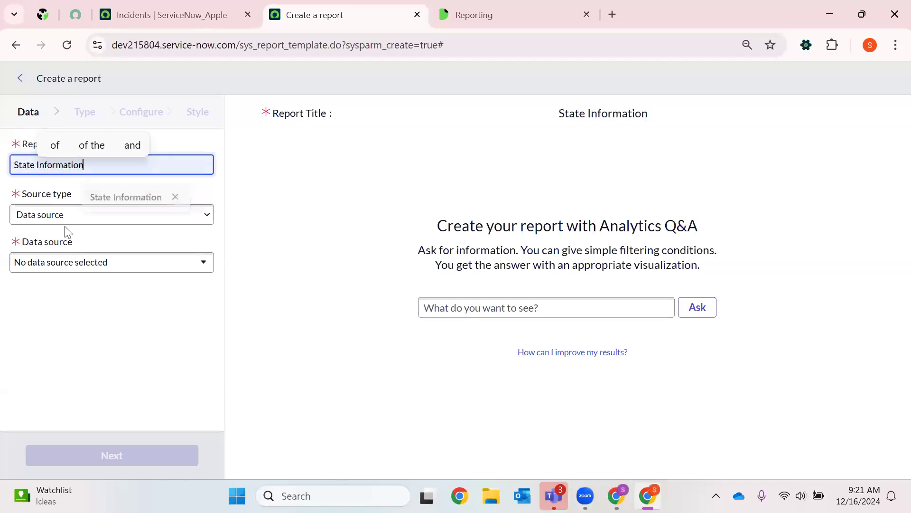
click(68, 220)
click(77, 253)
click(61, 212)
click(41, 252)
click(54, 259)
text(inci)
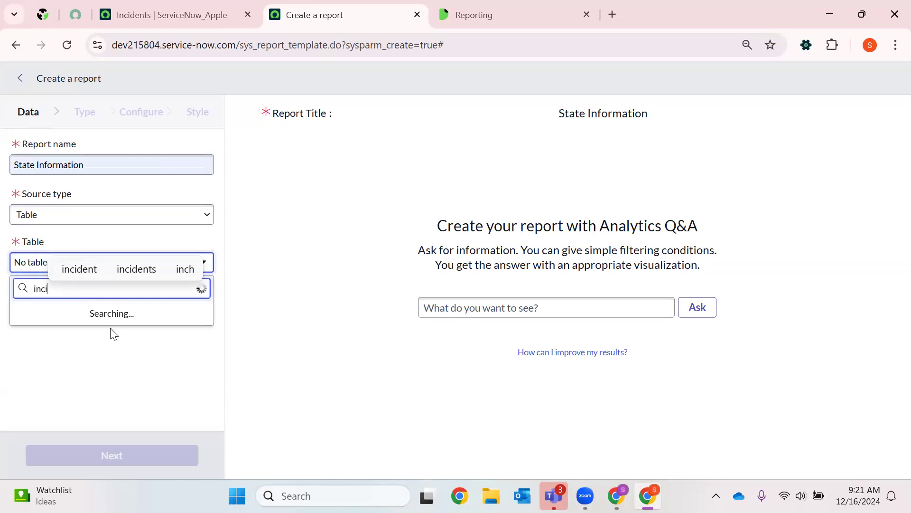
click(72, 339)
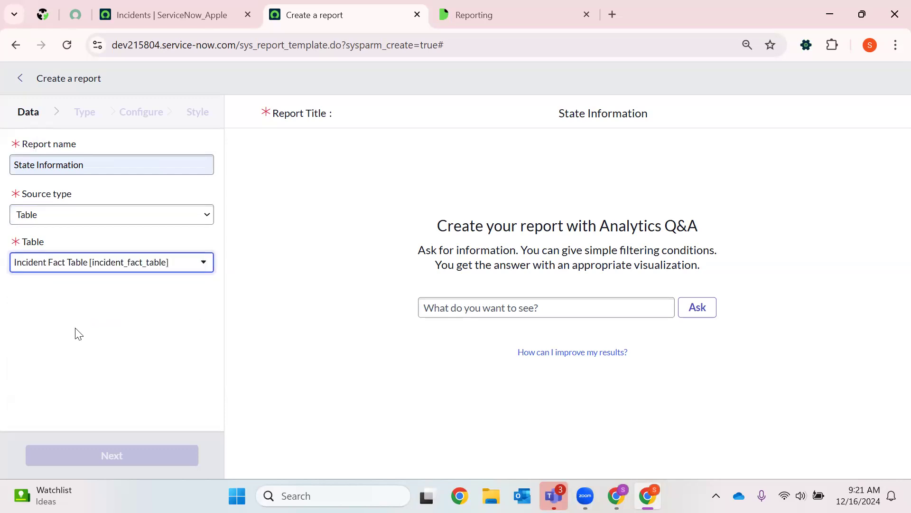
- Choose Incident [incident] as the report's table
click(112, 272)
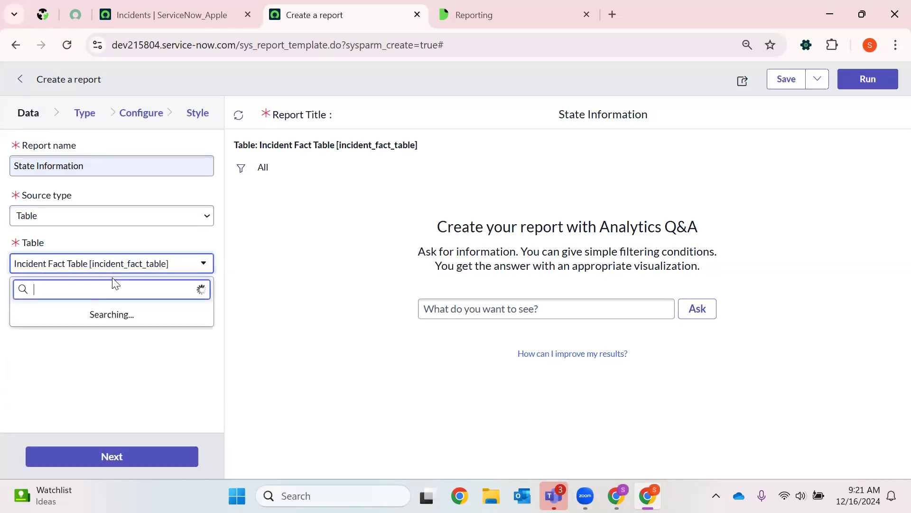
text(i c)
key(BackSpace)
key(BackSpace)
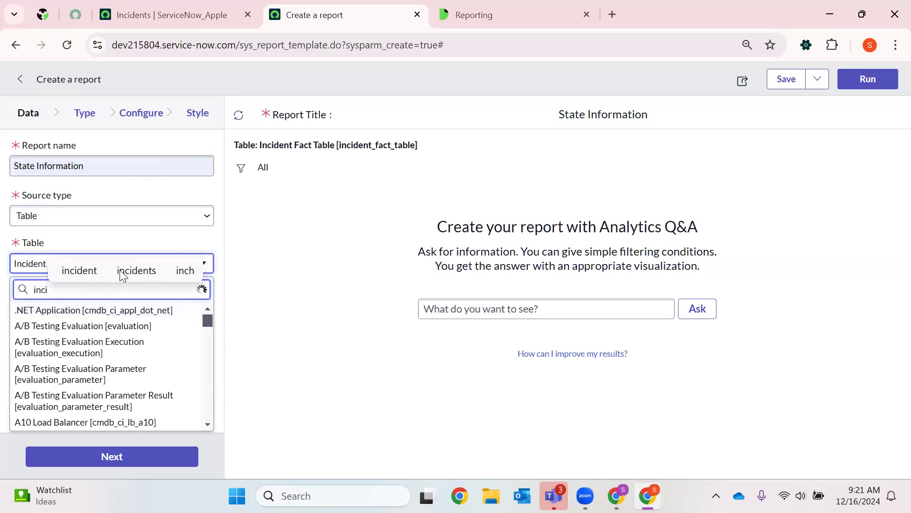
text(dent)
click(58, 323)
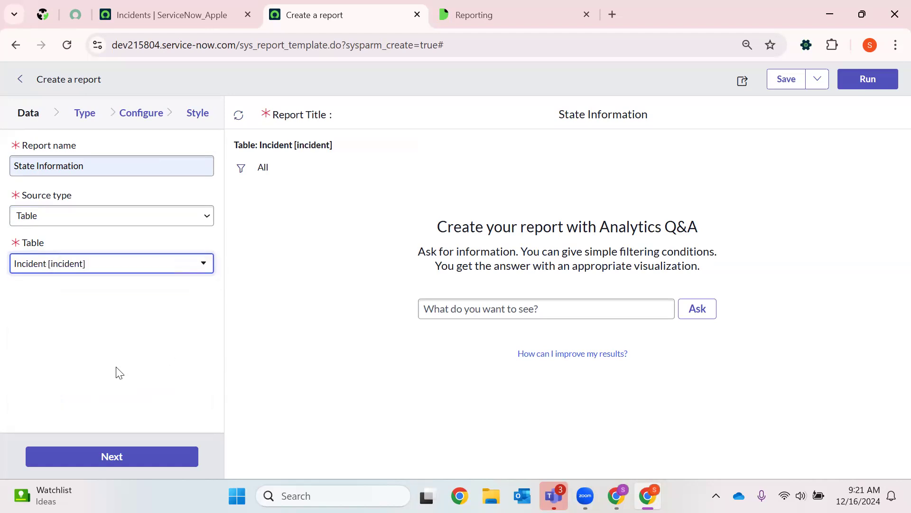
- Proceed to the visualization types and select Histogram for the report
click(68, 463)
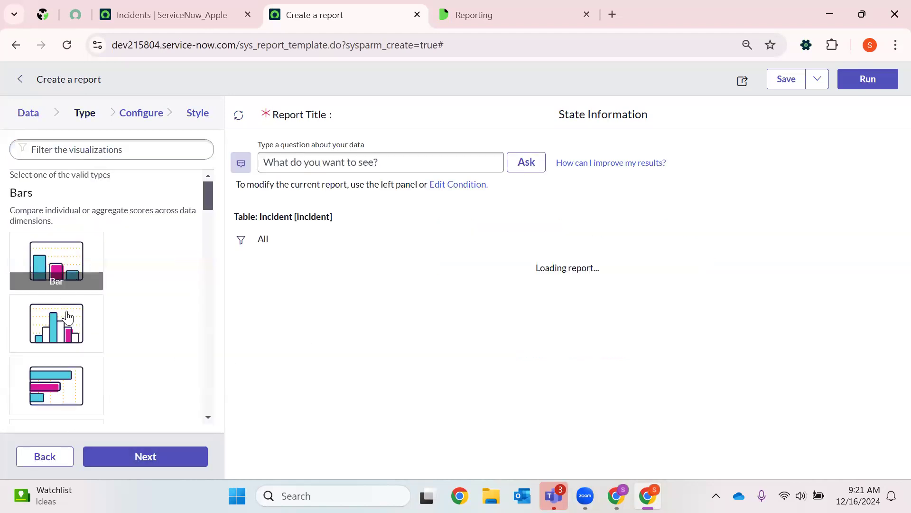
scroll(80, 297, down, 2)
click(83, 266)
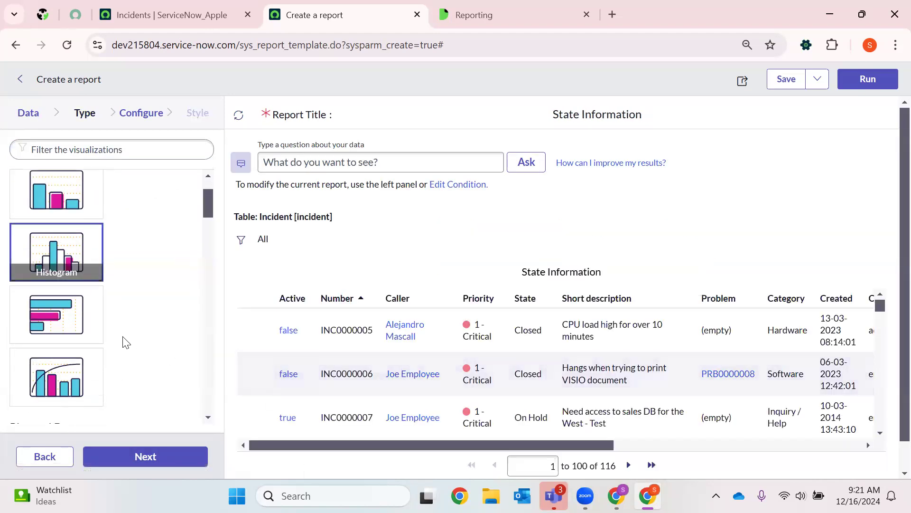
- Open the report's filter and add the incident condition State is New
click(240, 242)
click(276, 332)
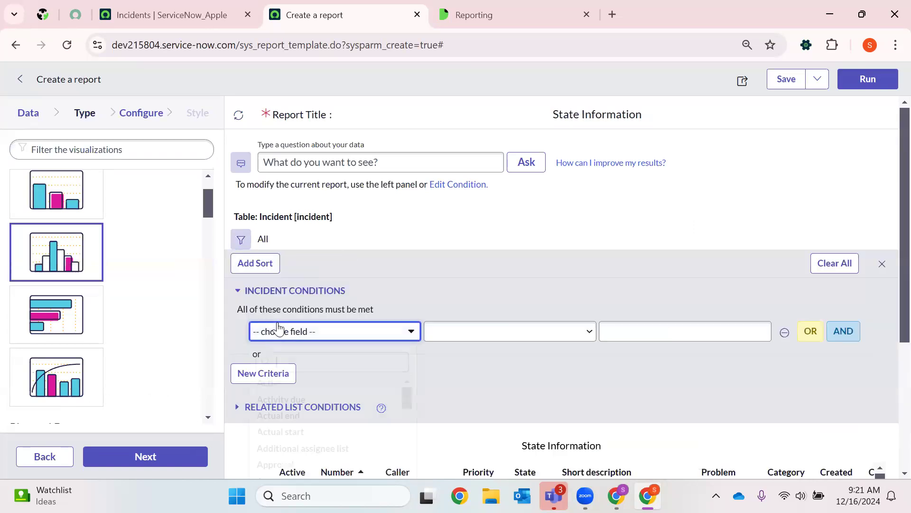
text(state)
click(293, 383)
click(325, 337)
text(state)
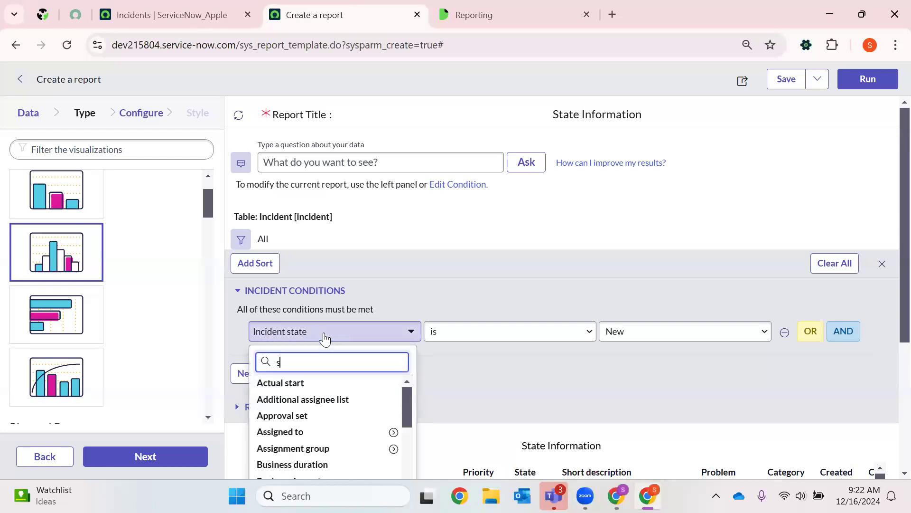
key(Down)
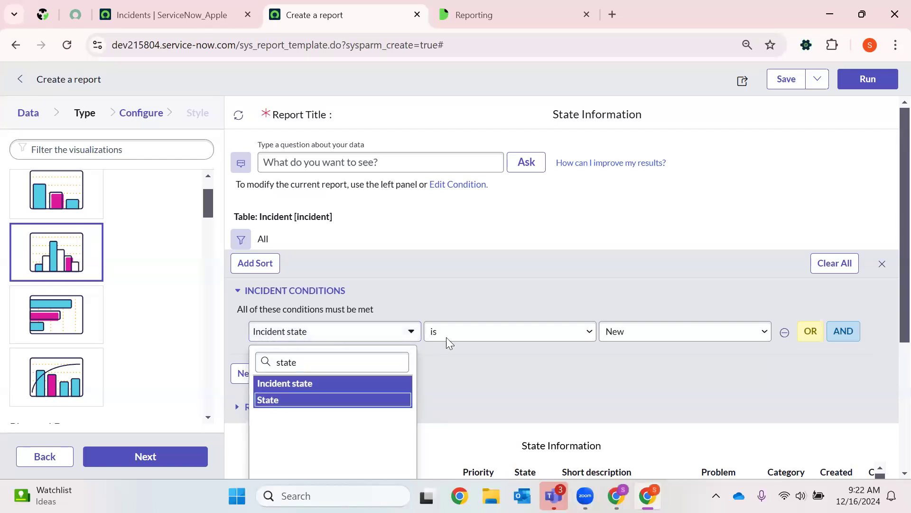
key(Return)
click(620, 343)
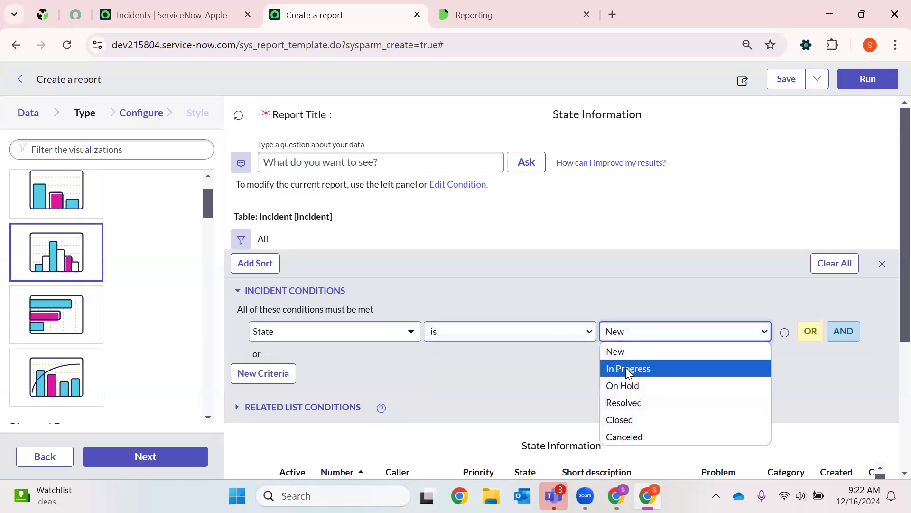
- Add two alternative OR conditions to the state filter: State is In Progress and State is On Hold
click(844, 333)
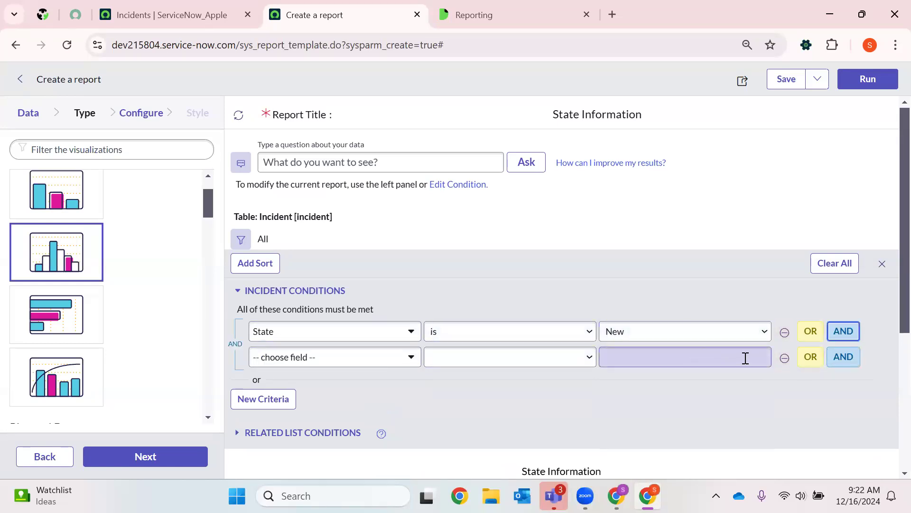
click(785, 358)
click(811, 332)
click(715, 367)
click(632, 392)
click(812, 359)
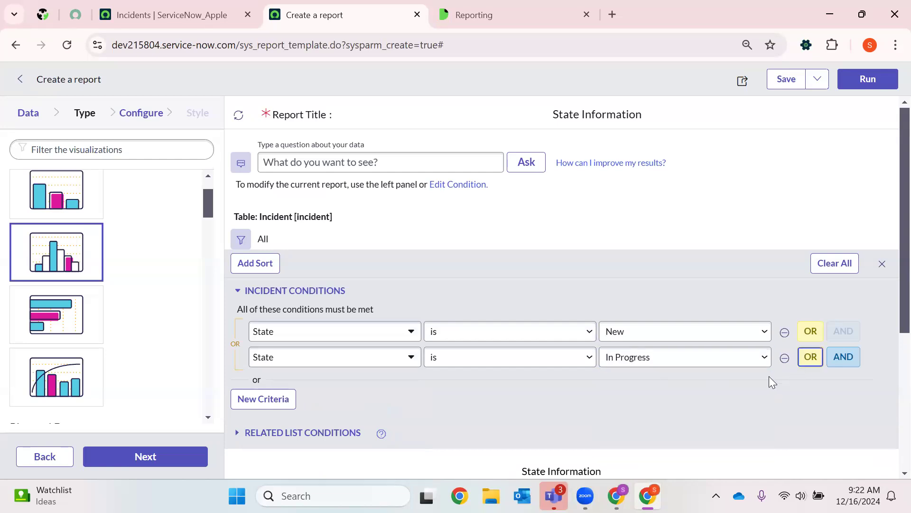
click(742, 382)
key(Up)
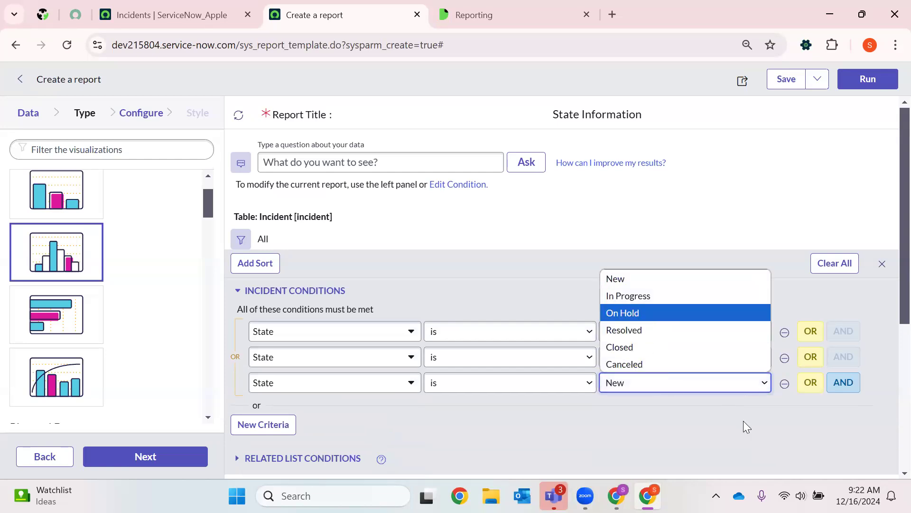
key(Return)
- Add an AND condition on the Priority field with the operator "is one of"
scroll(435, 382, down, 2)
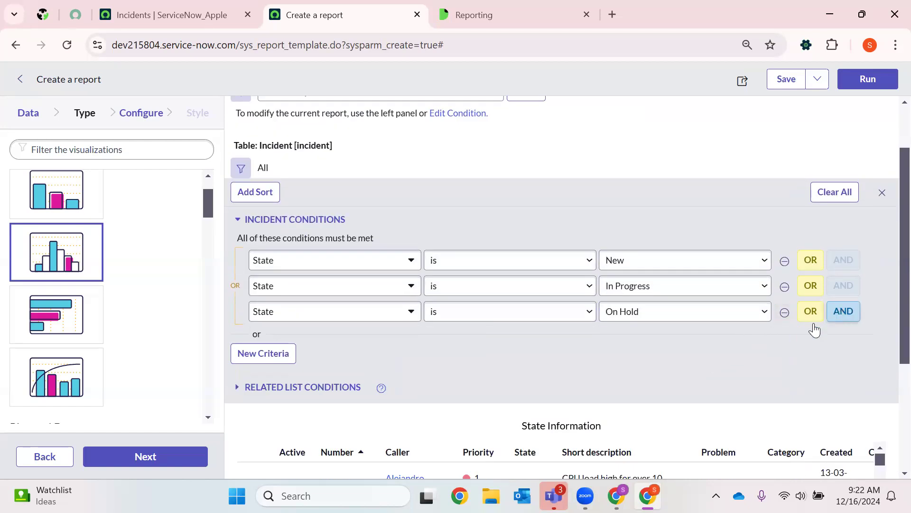
click(843, 312)
click(384, 359)
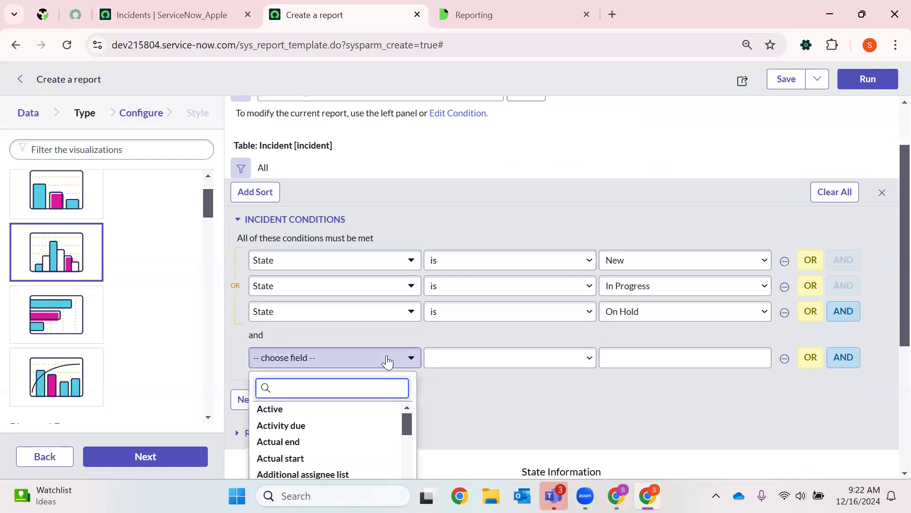
text(pri)
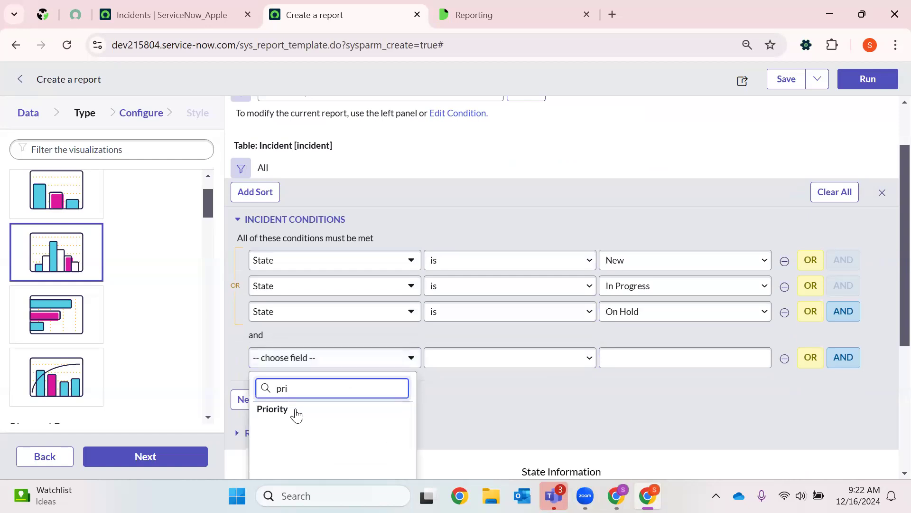
click(294, 408)
click(427, 359)
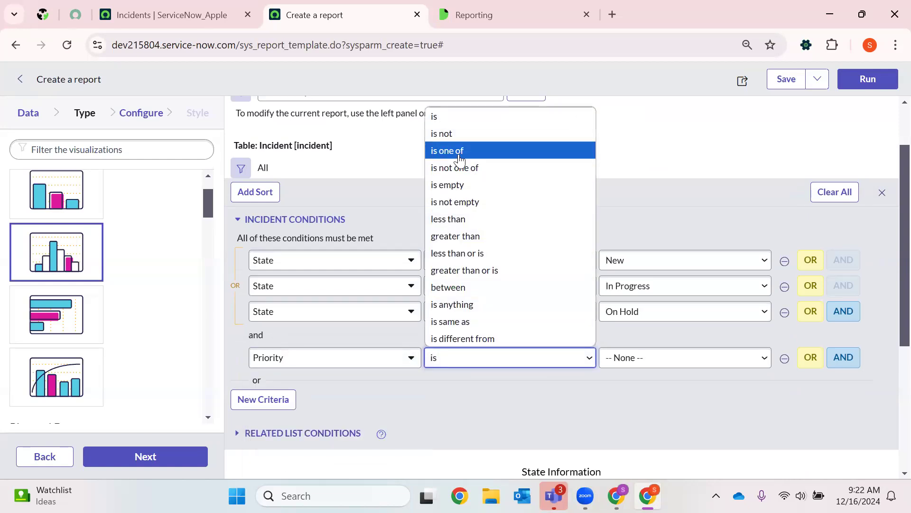
click(446, 148)
- Set the Priority condition's values to 1 - Critical, 2 - High, 4 - Low and 5 - Planning
click(664, 359)
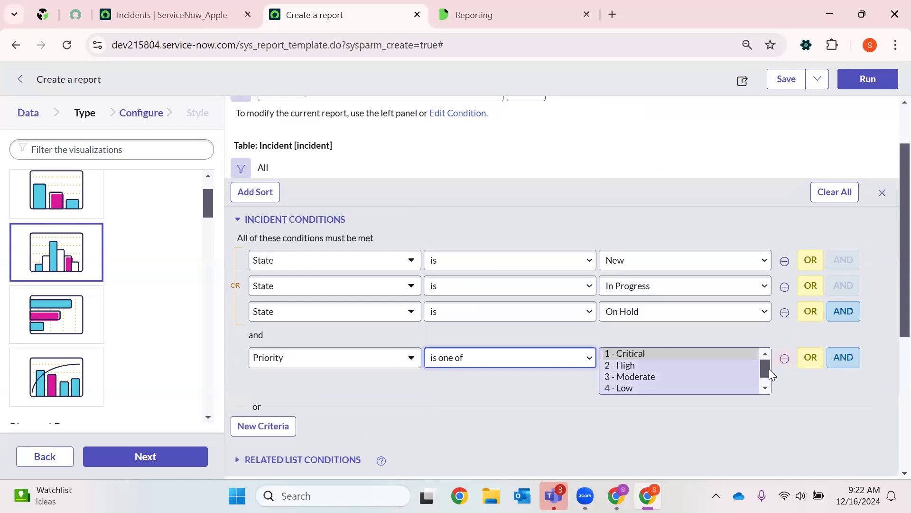
scroll(712, 374, down, 1)
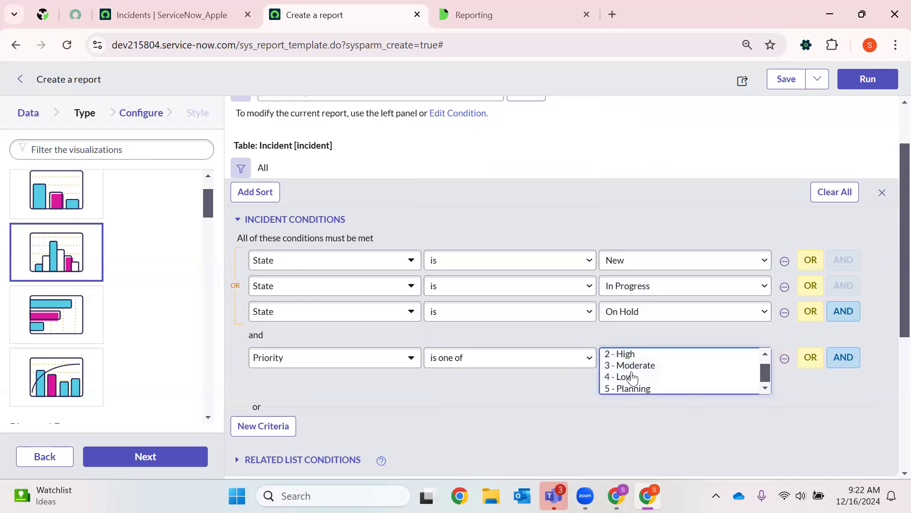
click(633, 357)
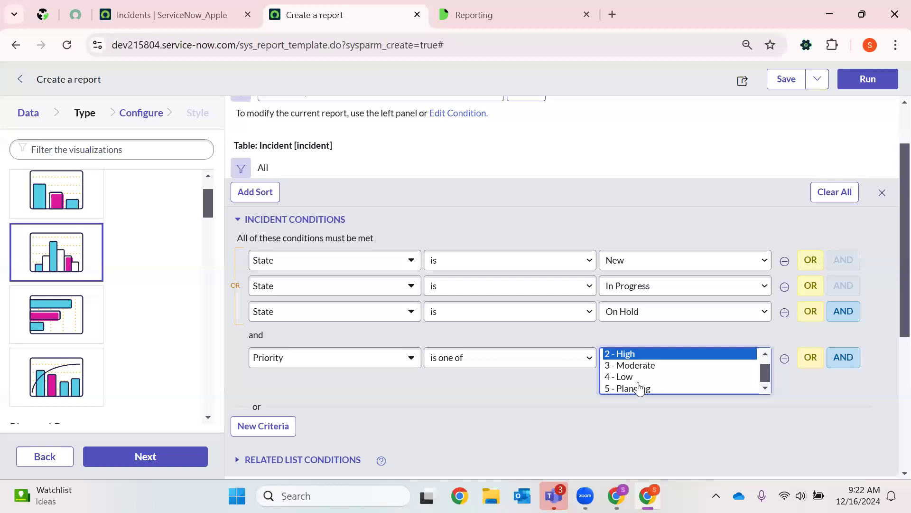
ctrl+click(637, 380)
ctrl+click(682, 390)
scroll(683, 379, up, 1)
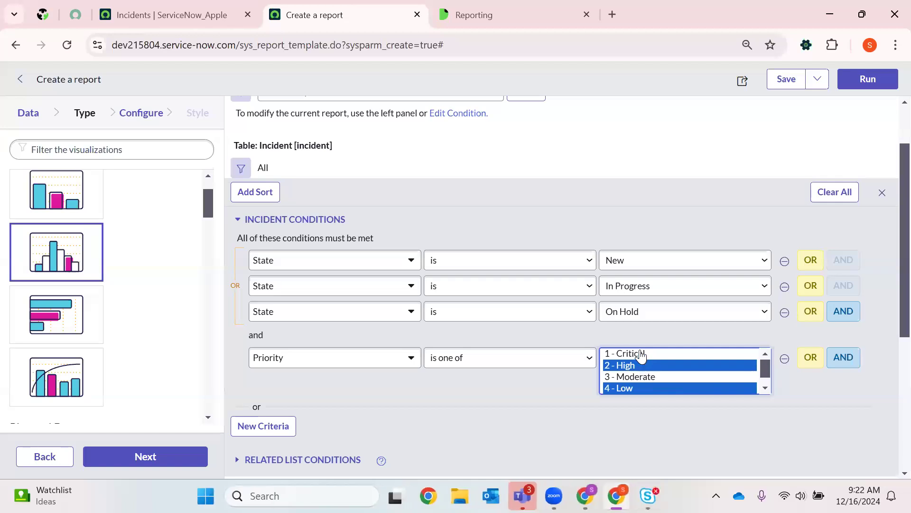
ctrl+click(641, 355)
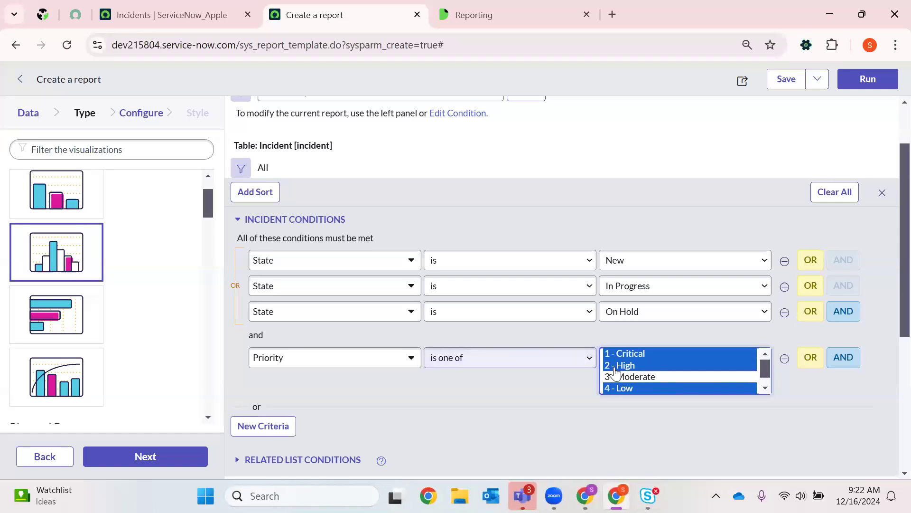
scroll(621, 379, down, 1)
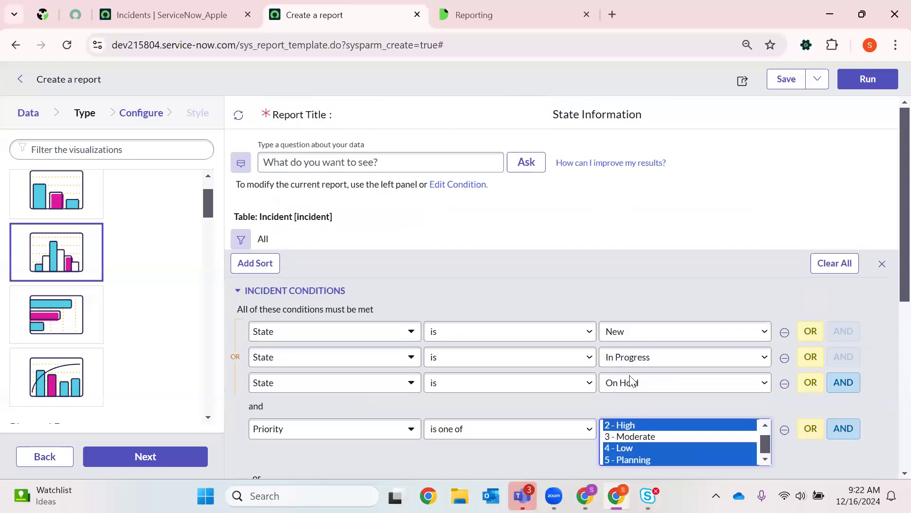
scroll(630, 380, down, 5)
scroll(621, 315, up, 5)
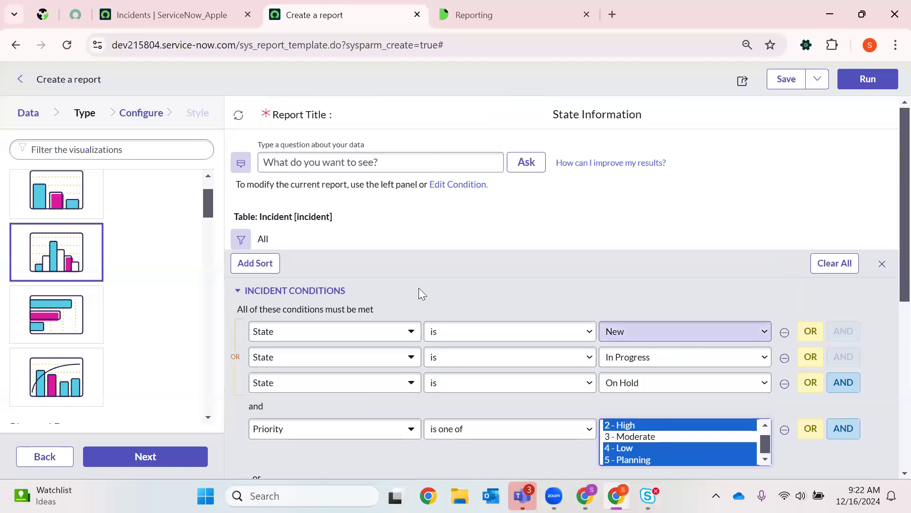
- Run the State Information report with the state and priority conditions, and close the condition builder
click(858, 85)
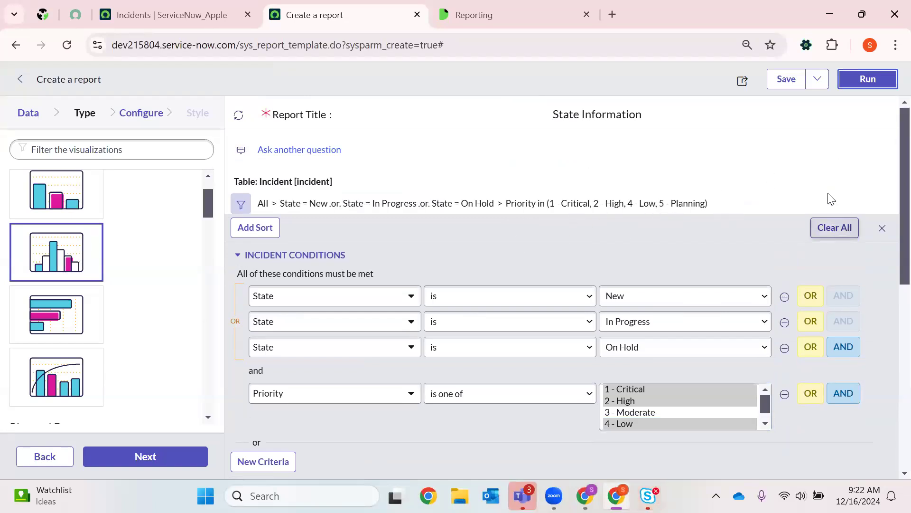
scroll(568, 278, down, 8)
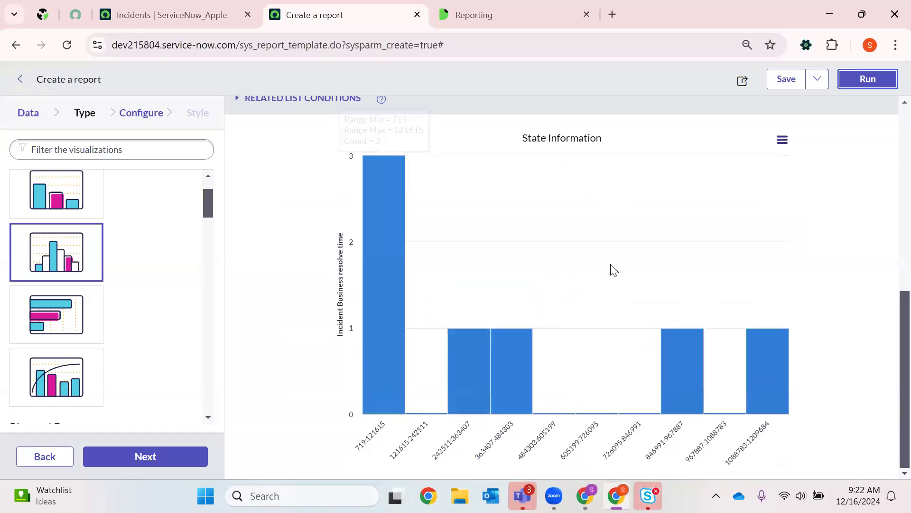
scroll(614, 269, up, 8)
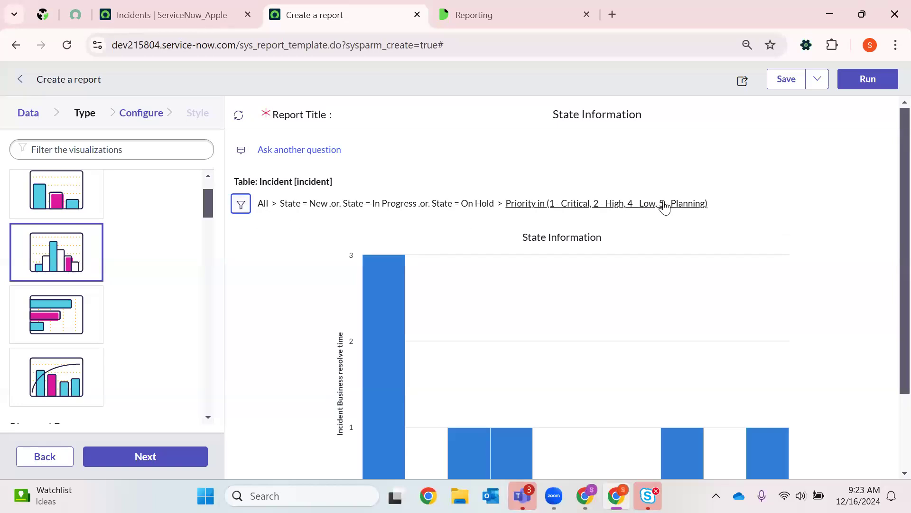
- Review the applied filter conditions and examine the histogram's bars and their range details
drag(720, 206, 260, 210)
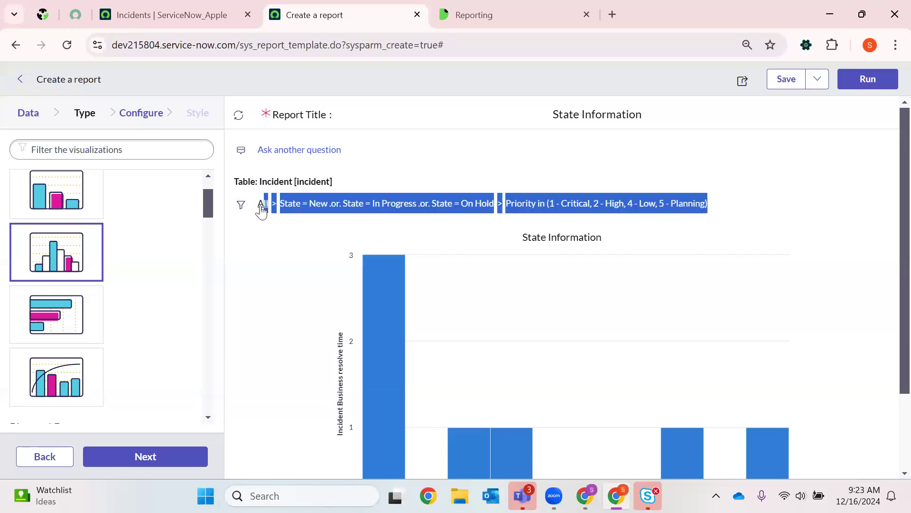
click(570, 316)
scroll(466, 289, down, 1)
mouse_move(396, 264)
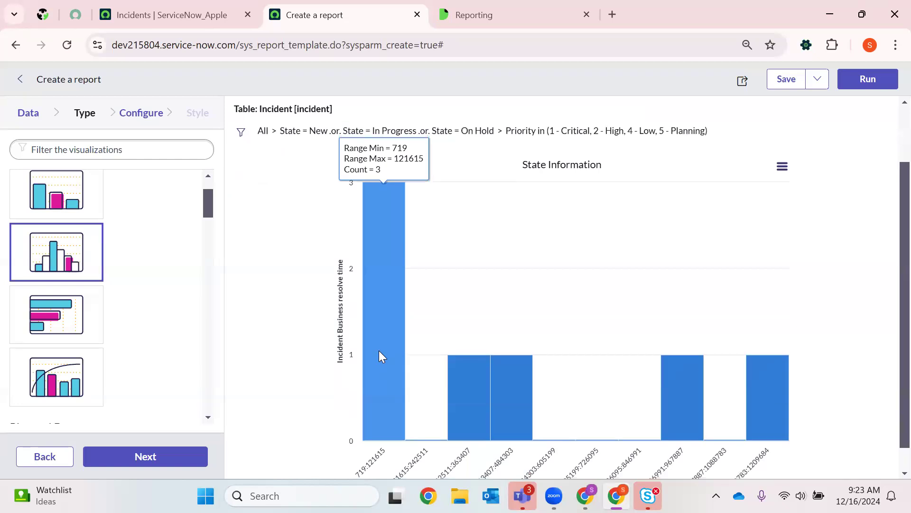
scroll(379, 350, down, 1)
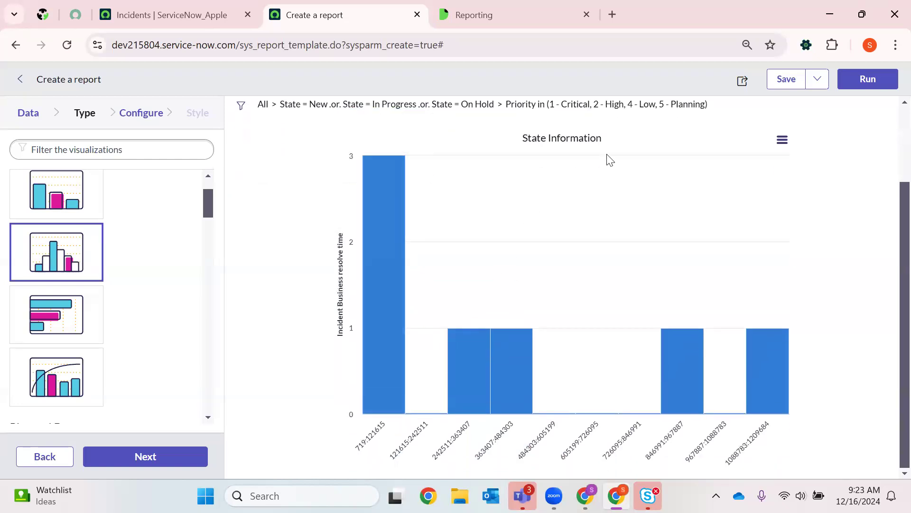
click(784, 142)
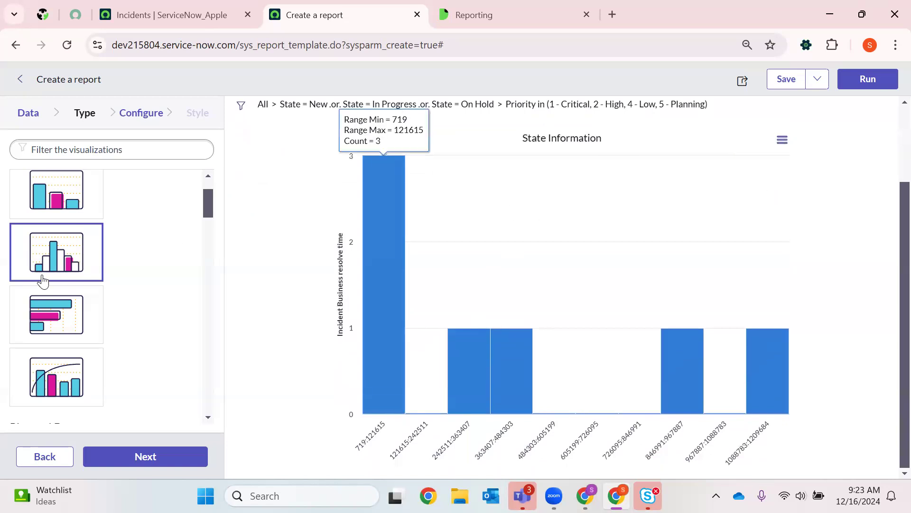
- Change the report visualization to Donut and proceed through its configuration to the style settings
scroll(74, 370, down, 5)
click(56, 280)
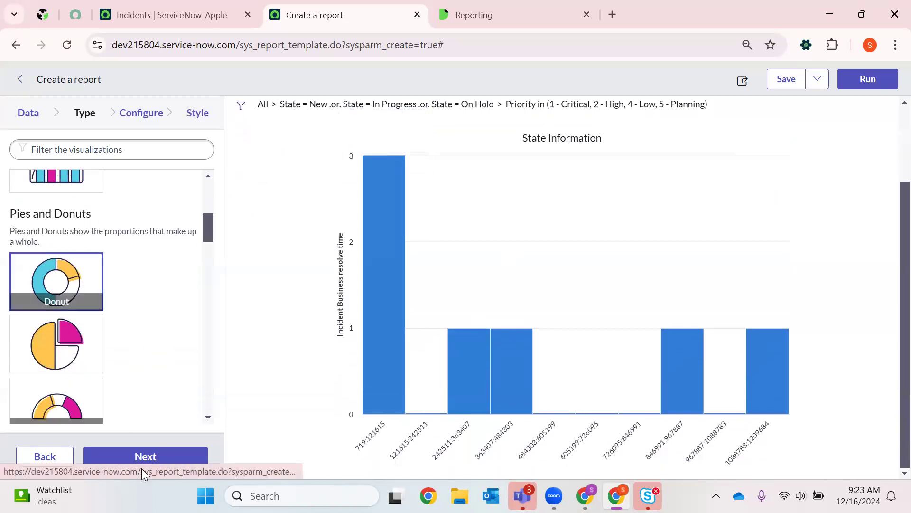
click(143, 458)
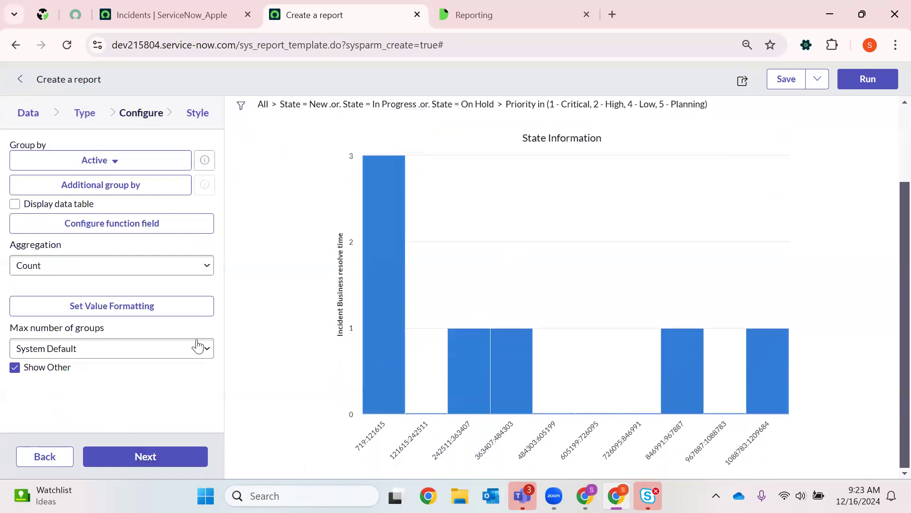
click(132, 166)
click(42, 144)
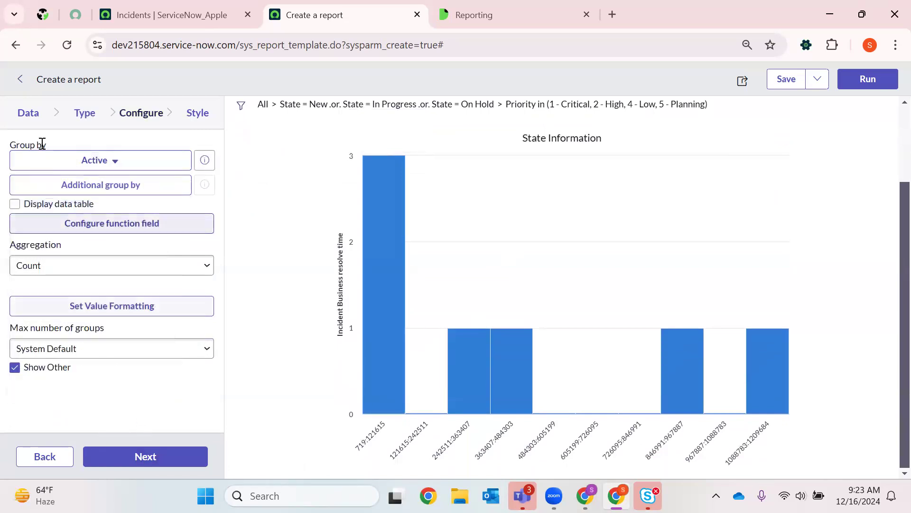
click(84, 113)
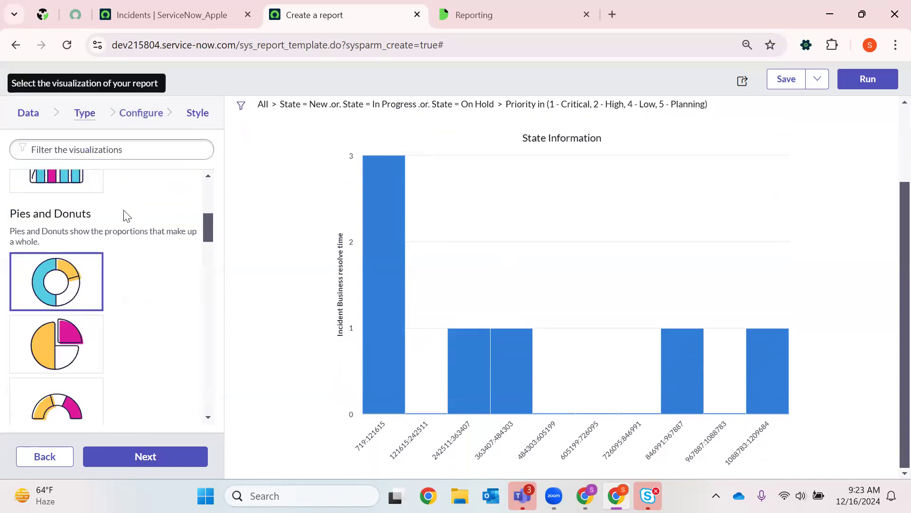
click(142, 117)
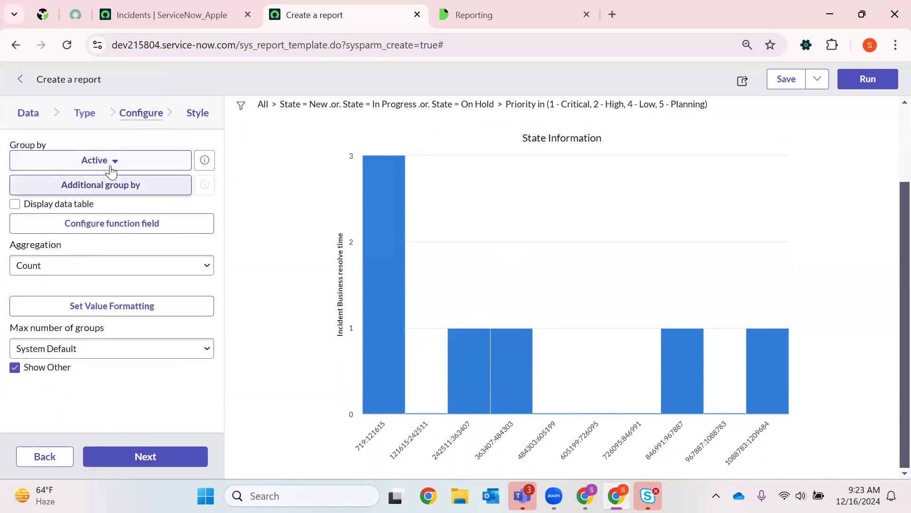
click(139, 456)
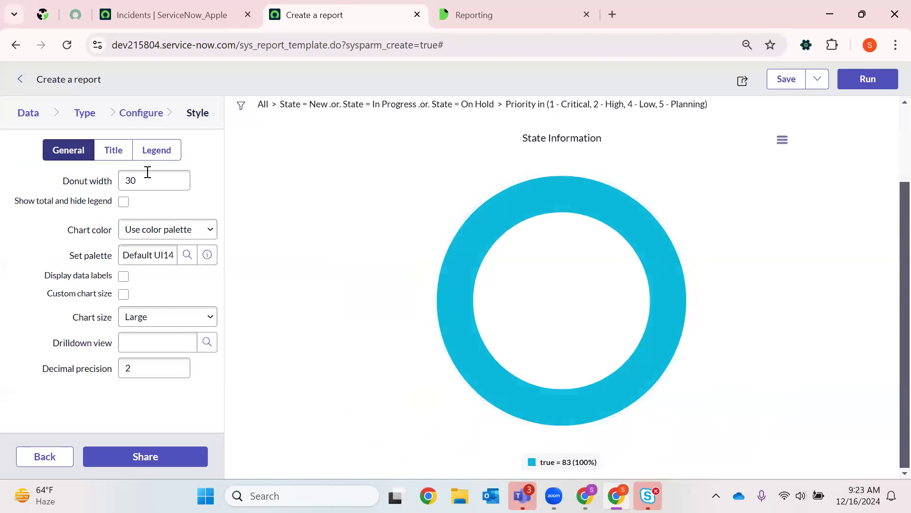
- Group the donut chart by State and proceed to the style settings to regenerate it
click(133, 116)
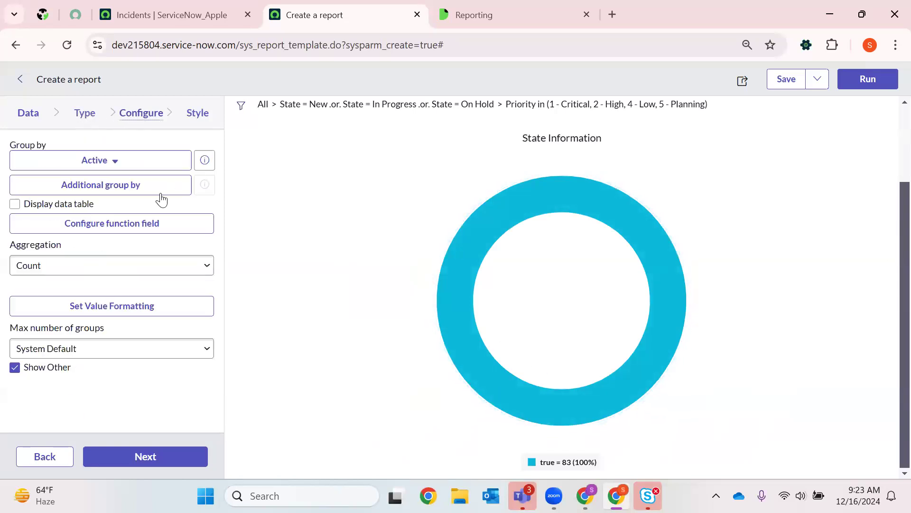
click(122, 162)
text(state)
key(Down)
key(Down)
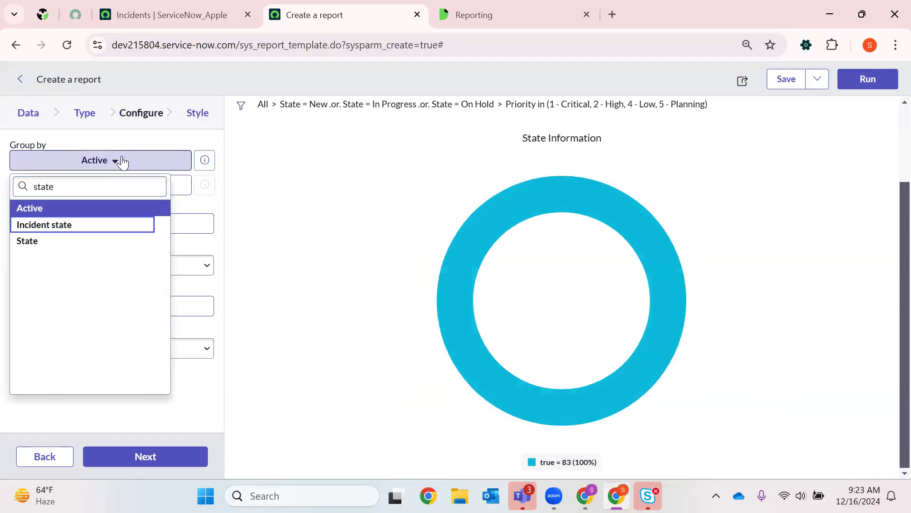
key(Return)
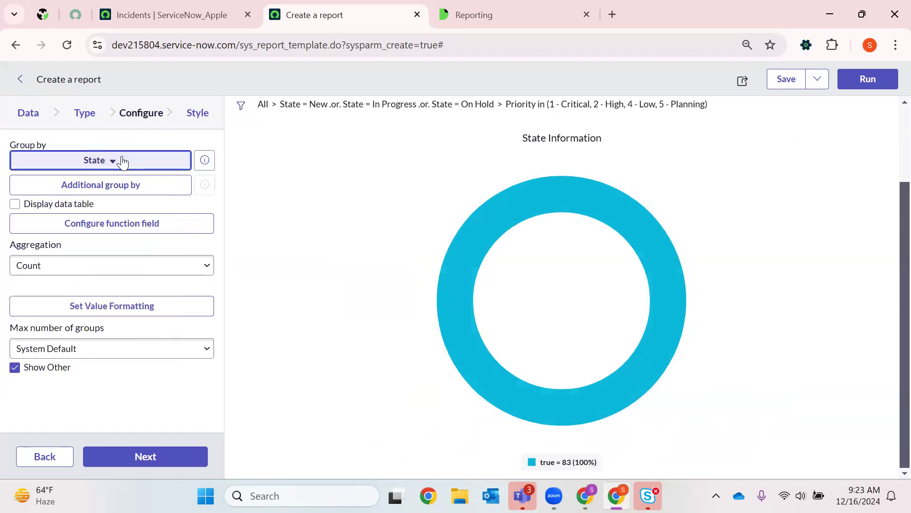
click(126, 455)
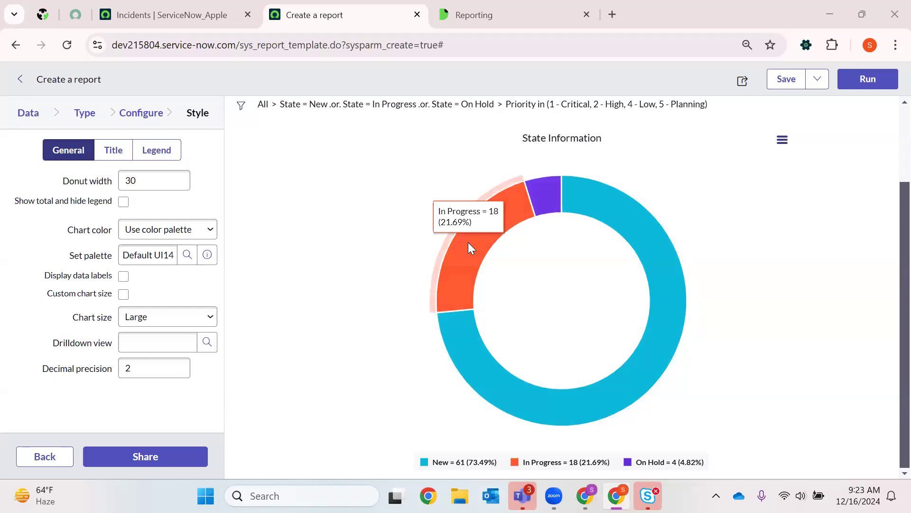
- Drill into the donut's On Hold slice to view its incident records, and return to the report builder
click(546, 211)
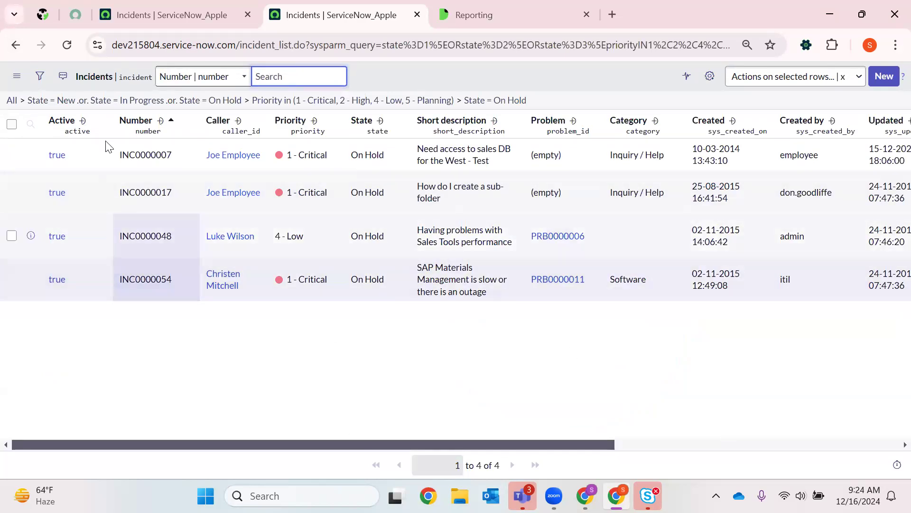
click(16, 46)
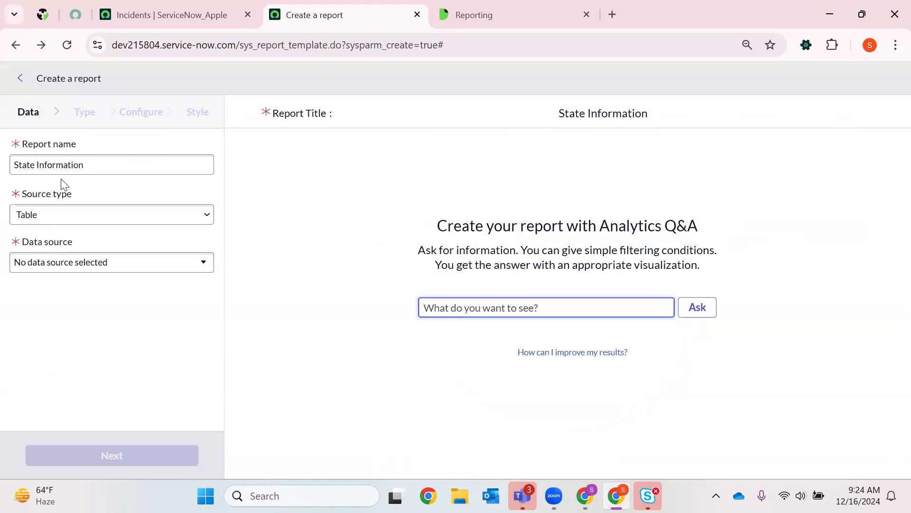
click(286, 316)
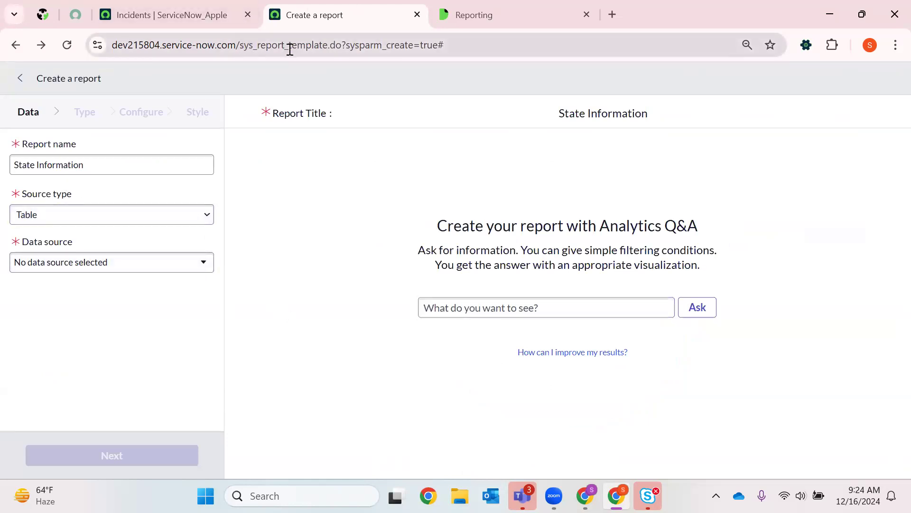
- Try to open the list of reports by changing the page address to end in sys_report.LIST
drag(290, 50, 646, 48)
key(BackSpace)
text(.LI)
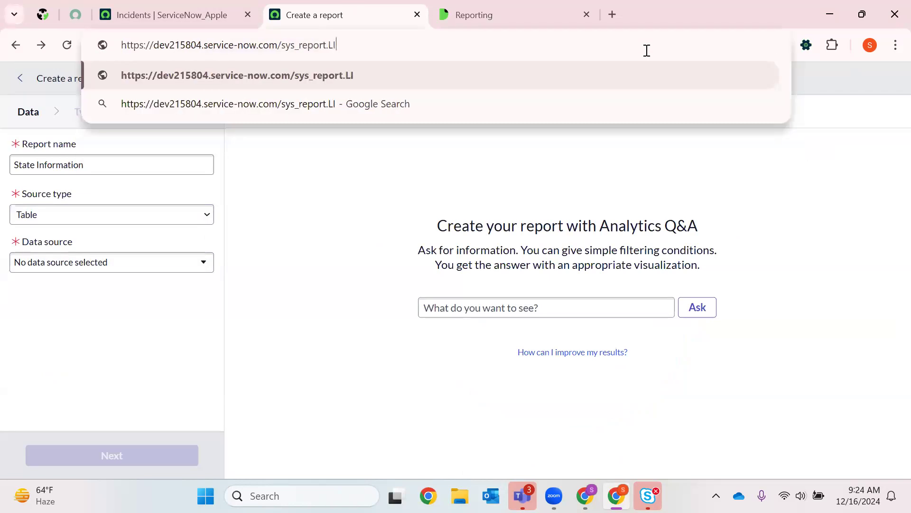
text(ST)
key(Return)
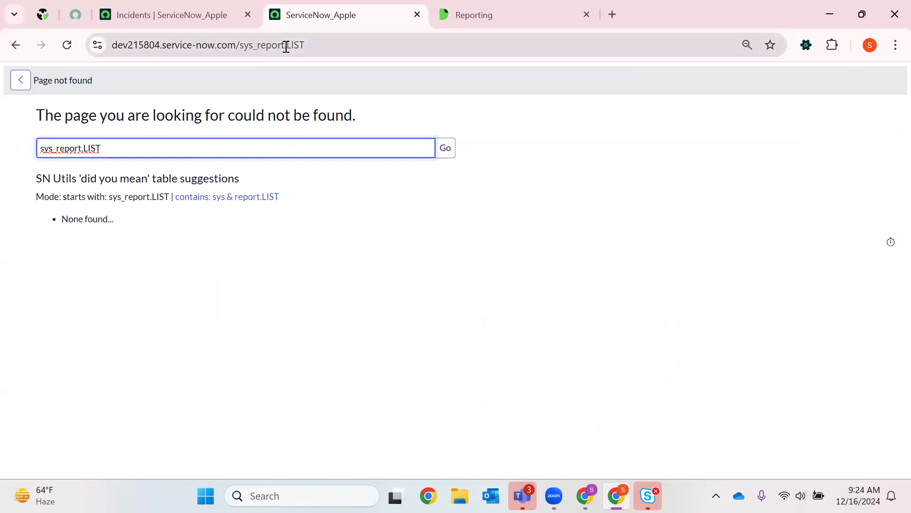
- Open the reports list using the sys_report_list address and sort it by Updated, most recent first
drag(286, 46, 448, 46)
key(BackSpace)
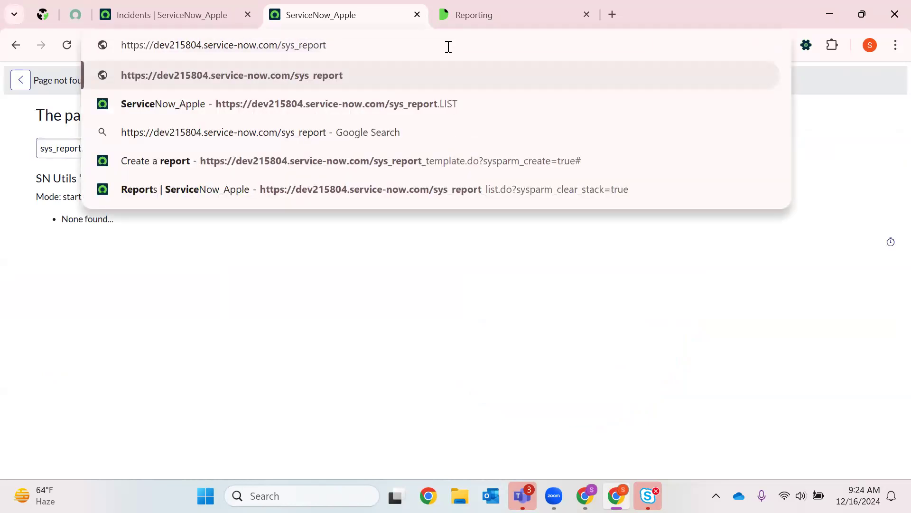
text(_list)
key(Return)
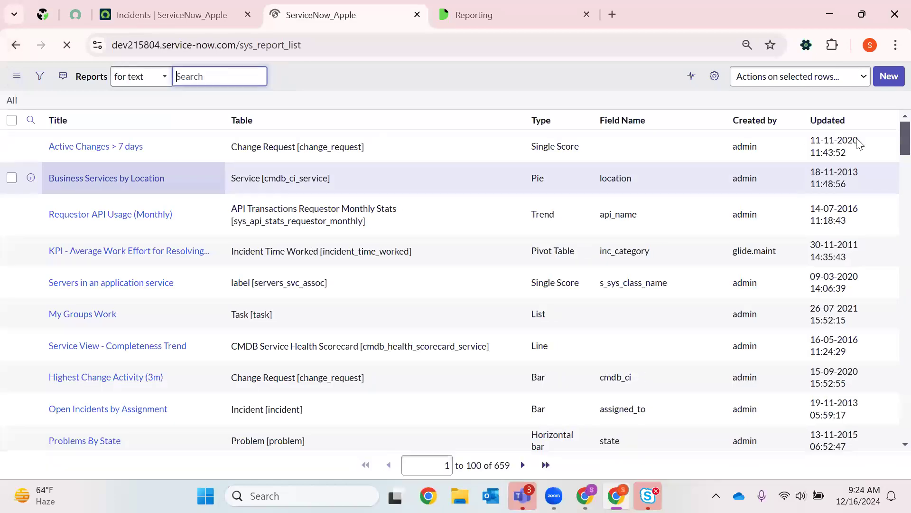
click(886, 121)
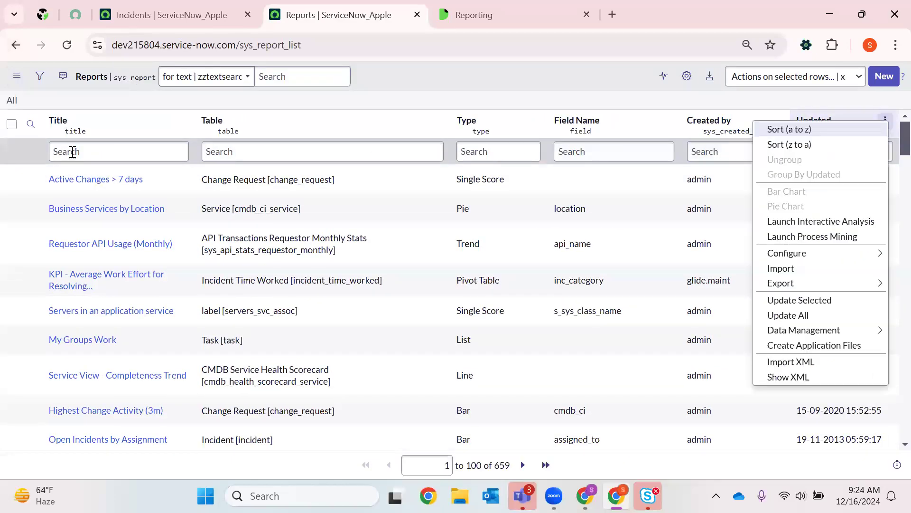
click(73, 152)
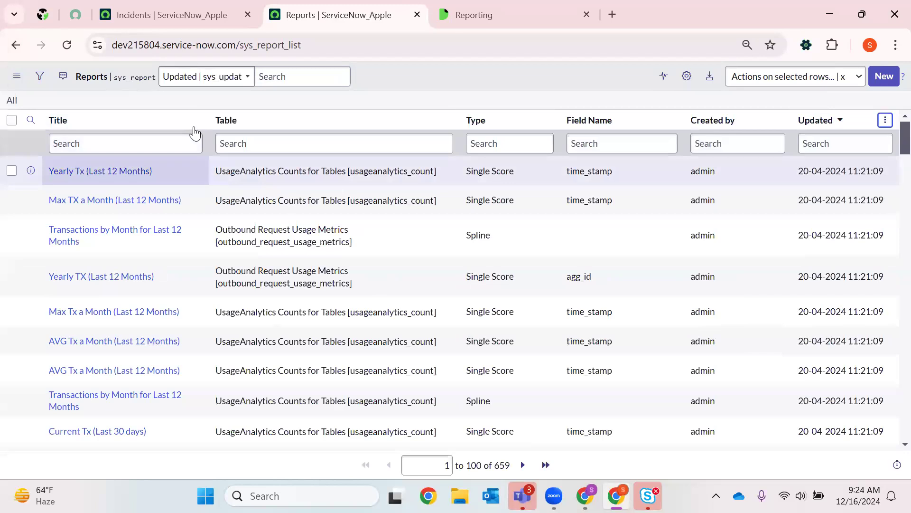
- Start a new report from the reports list and name it State Info
click(886, 80)
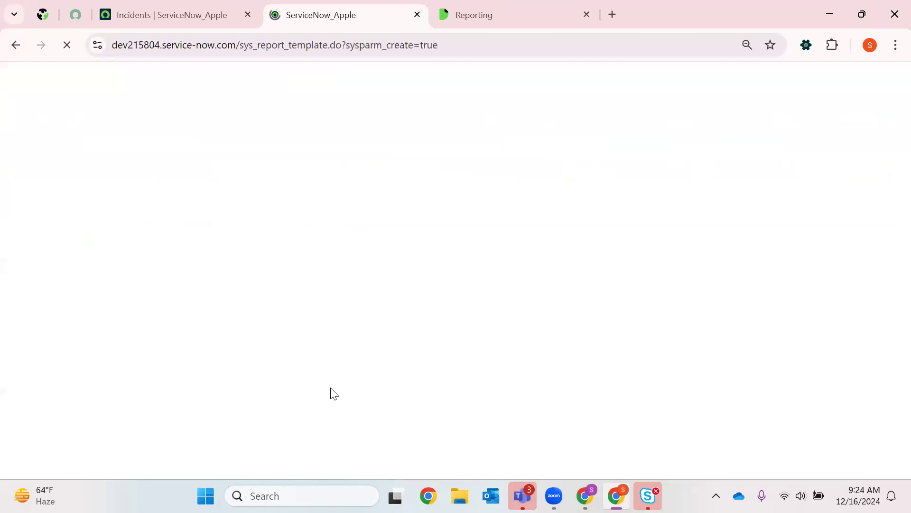
text(S)
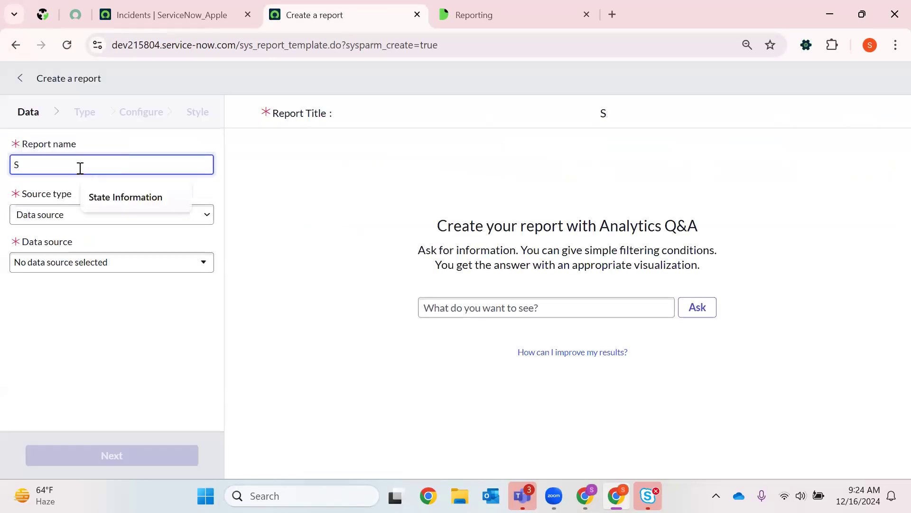
text(tate Infirmn)
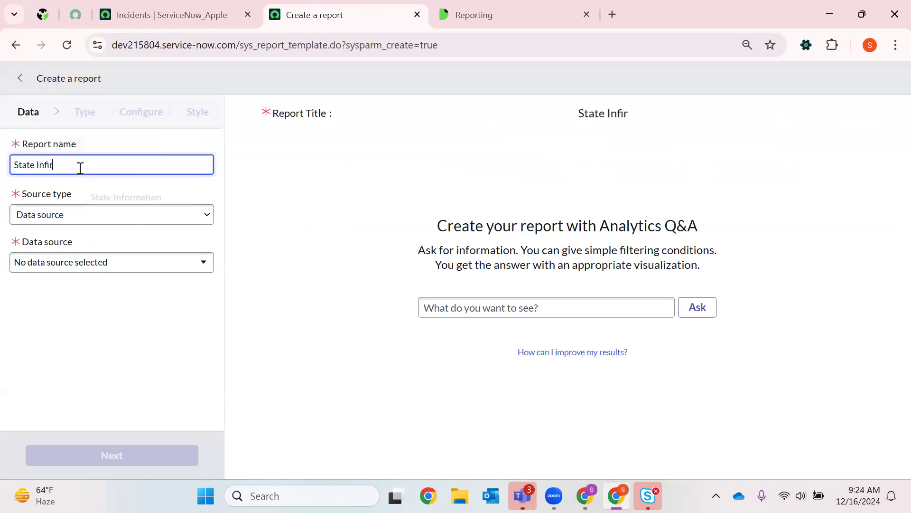
key(BackSpace)
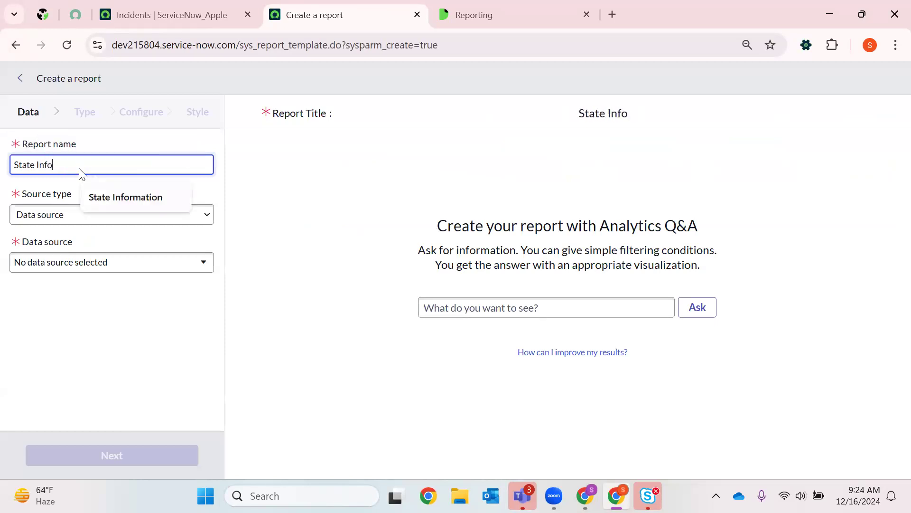
- Set the report's source type to Table, select the Incident [incident] table, and proceed to the visualization types
click(57, 214)
click(44, 251)
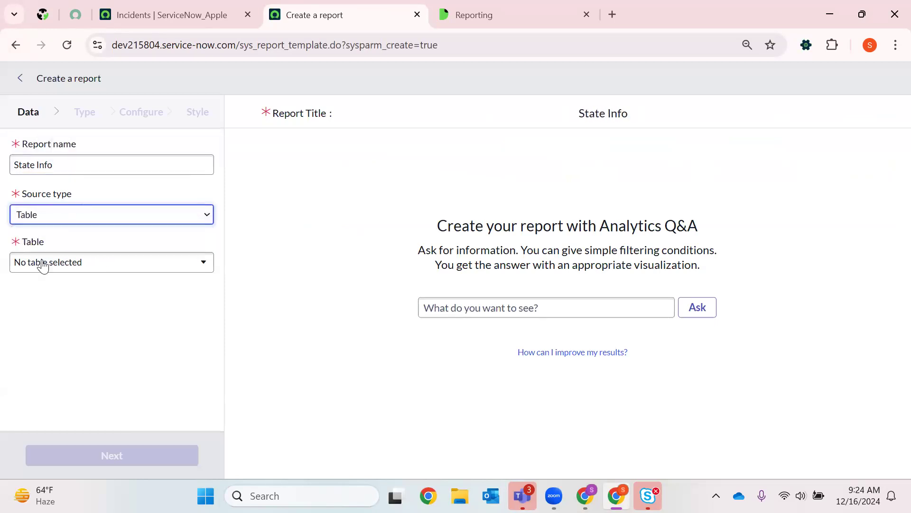
click(43, 263)
text(inci)
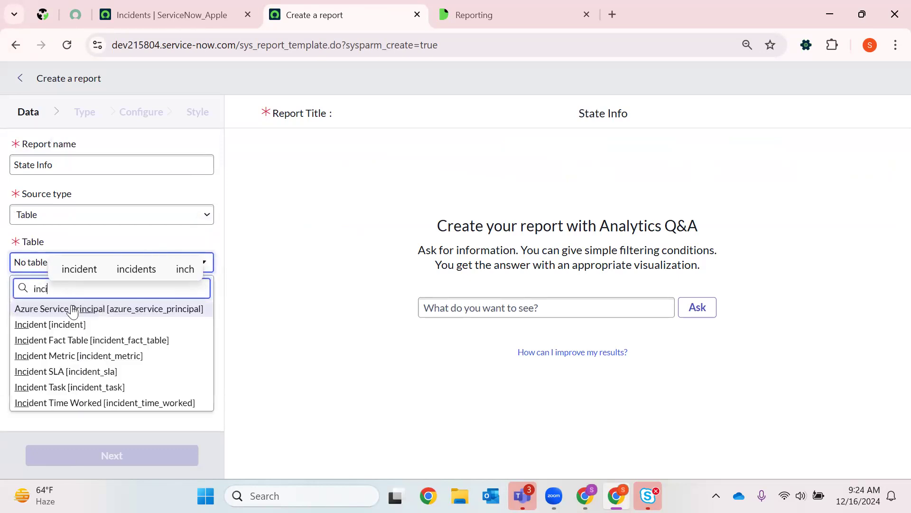
click(128, 326)
click(159, 454)
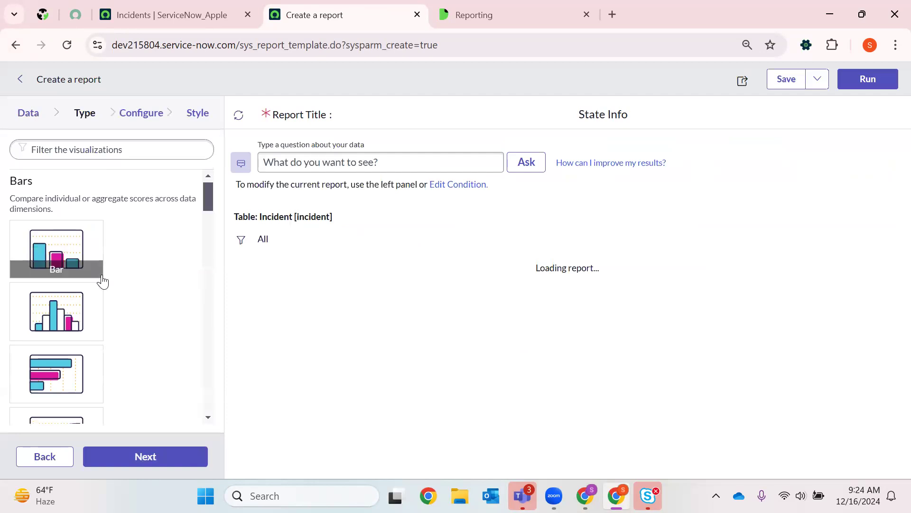
- Choose the semi-donut visualization for the report and proceed to its configuration
scroll(85, 261, down, 6)
scroll(88, 387, up, 2)
click(87, 394)
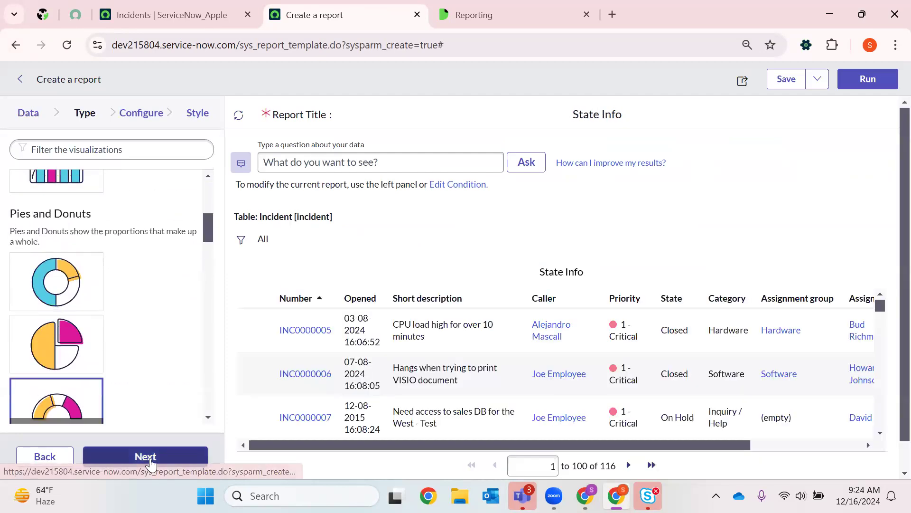
click(146, 457)
- Add a filter condition that State is one of New, In Progress, and On Hold
click(239, 245)
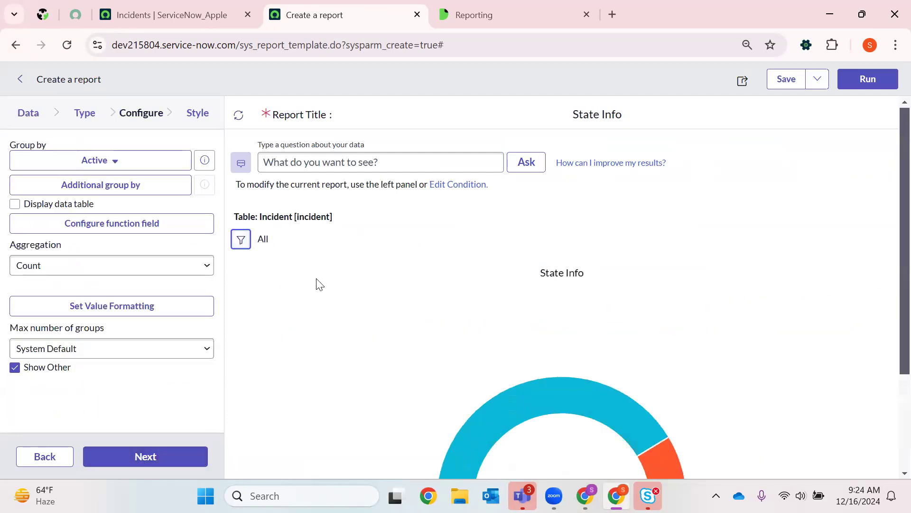
click(351, 331)
text(sta)
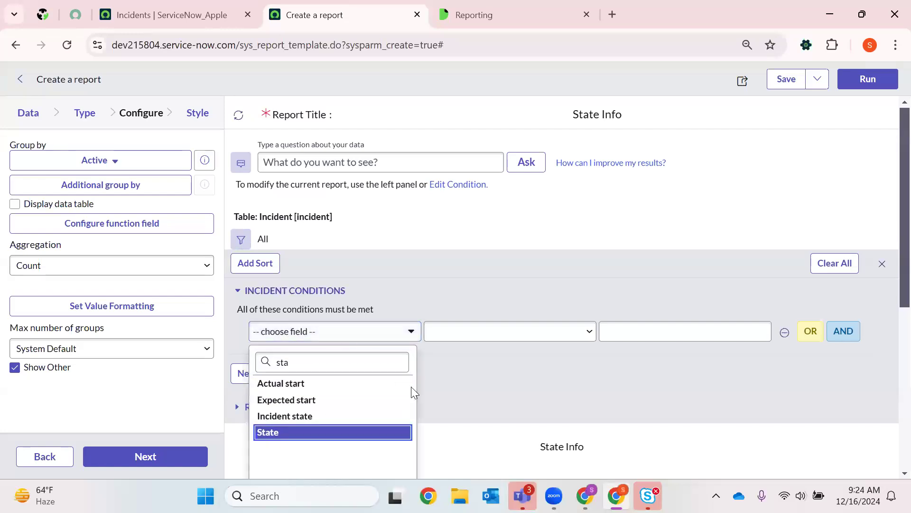
key(Return)
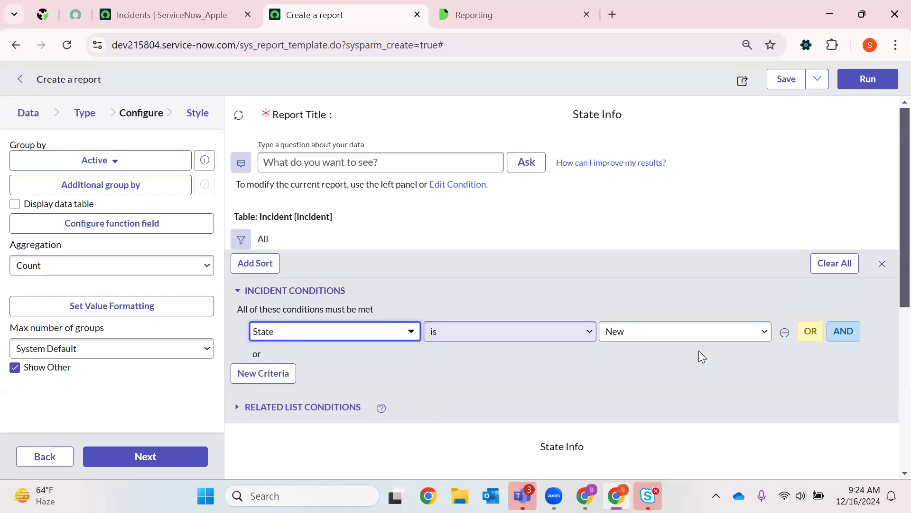
click(679, 342)
click(498, 338)
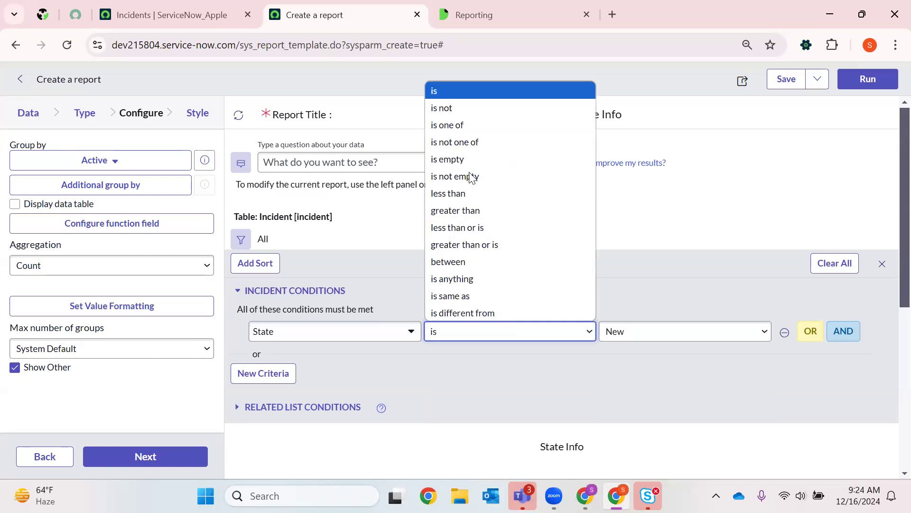
click(474, 122)
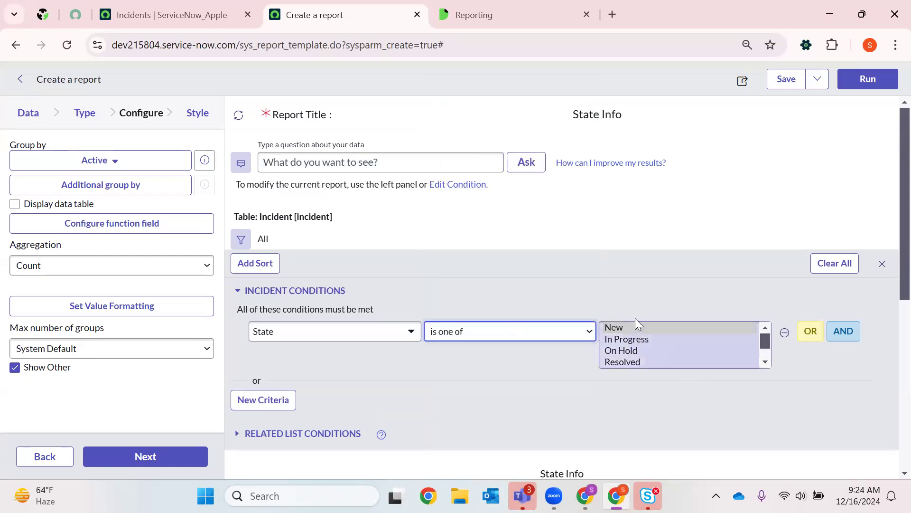
drag(634, 326, 629, 352)
- Add a second required condition that Priority is not 3 - Moderate, and run the report
click(346, 391)
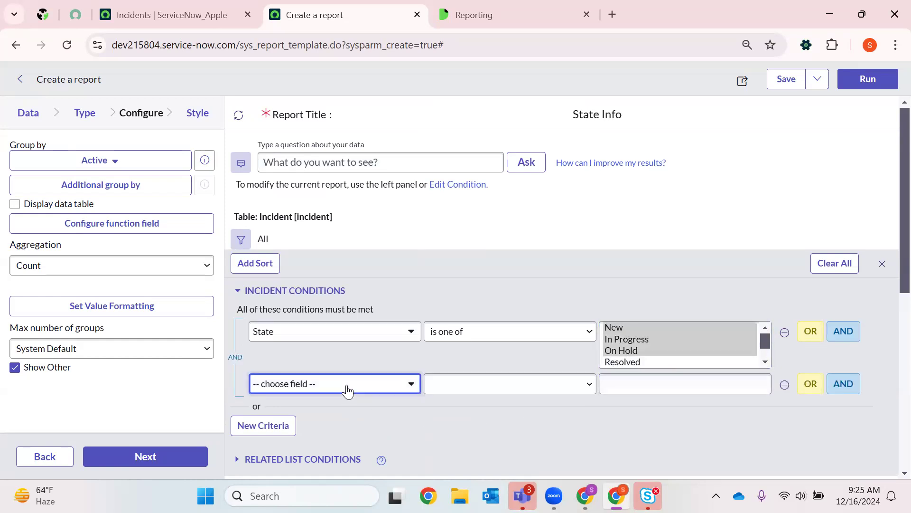
text(pr)
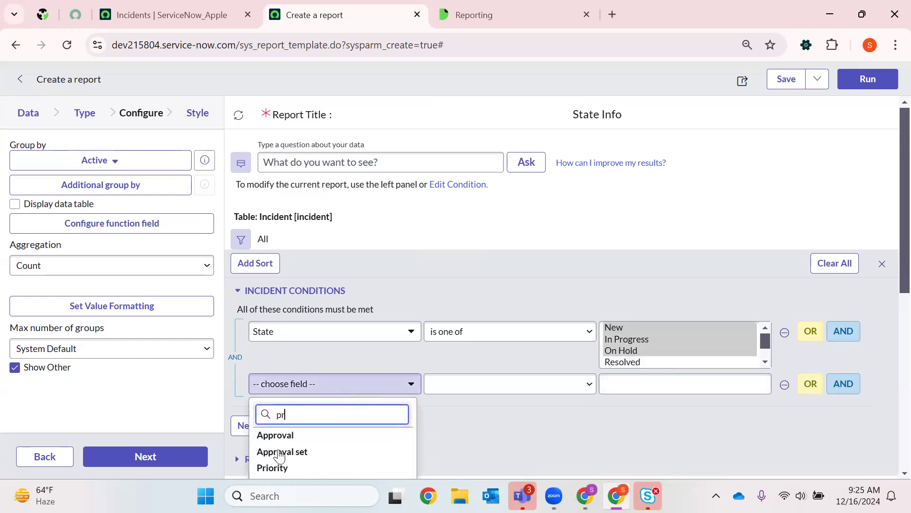
click(282, 467)
click(461, 383)
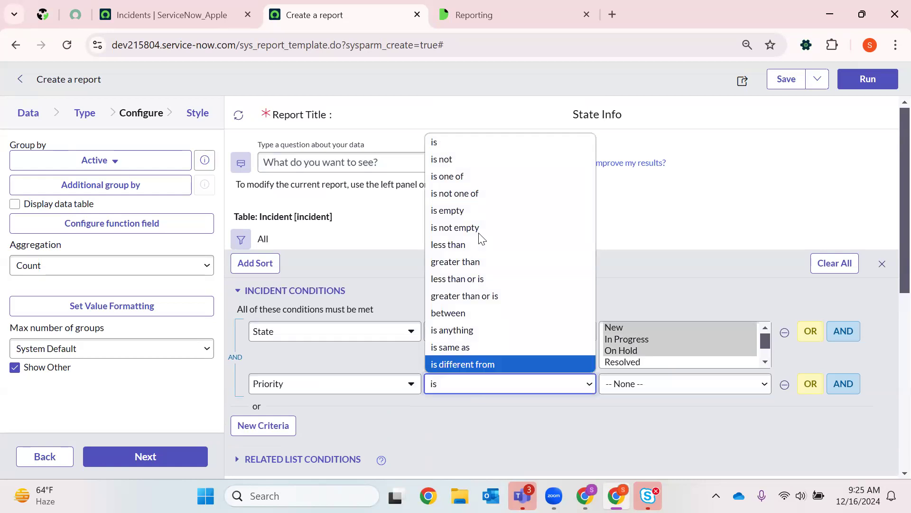
click(453, 161)
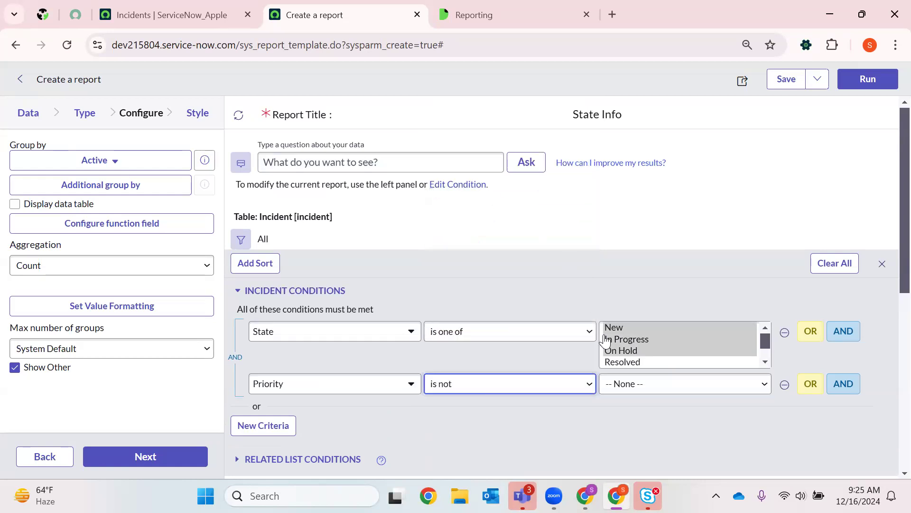
click(617, 383)
click(600, 330)
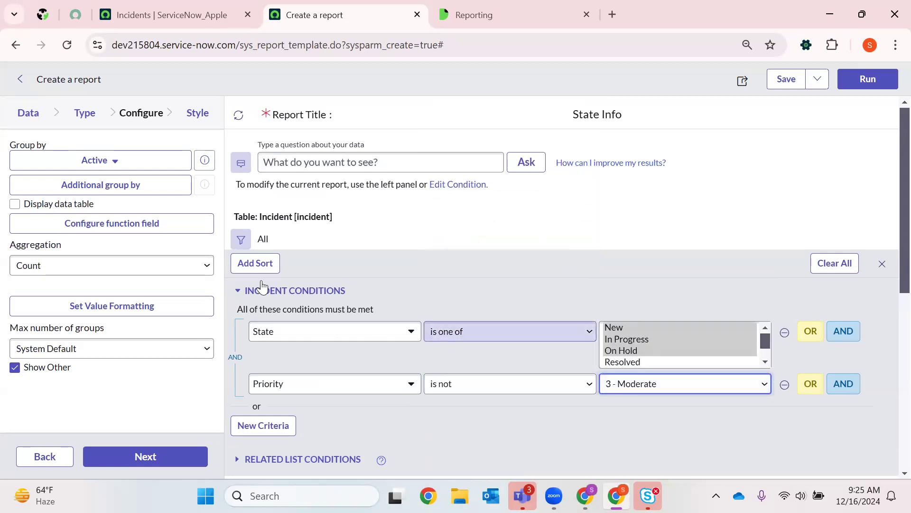
click(860, 90)
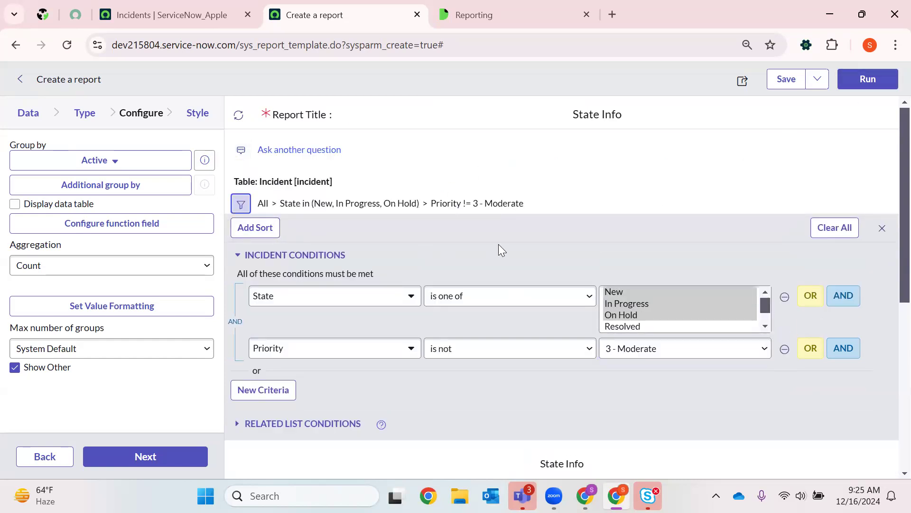
- Group the semi-donut chart by State and proceed to the style settings to regenerate it
scroll(500, 278, down, 2)
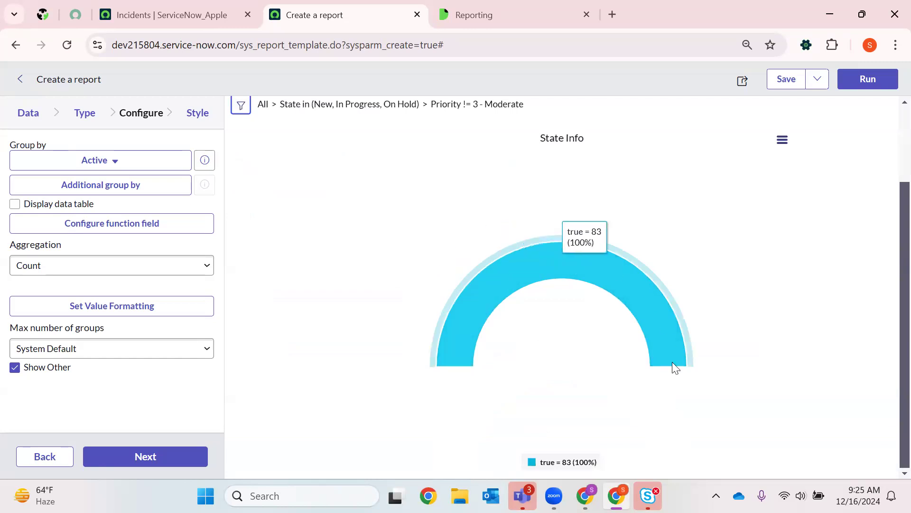
click(107, 166)
text(s)
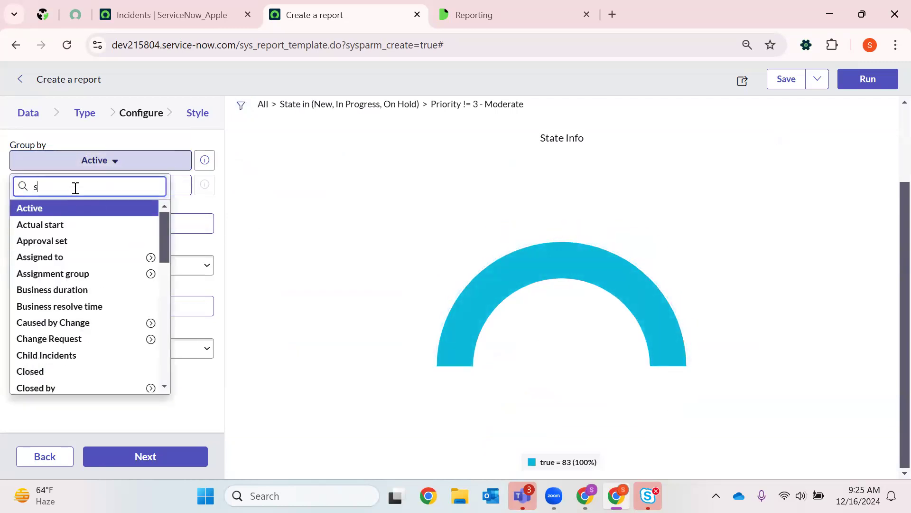
text(tate)
click(29, 241)
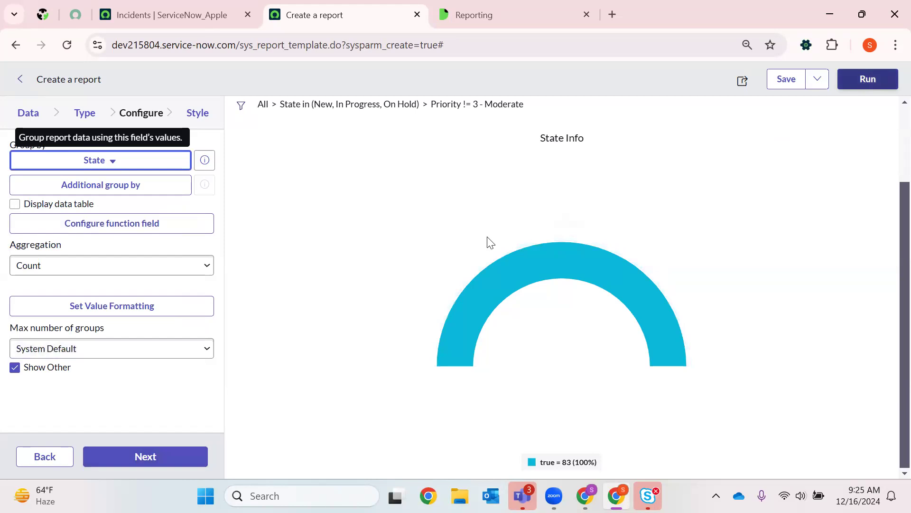
click(146, 460)
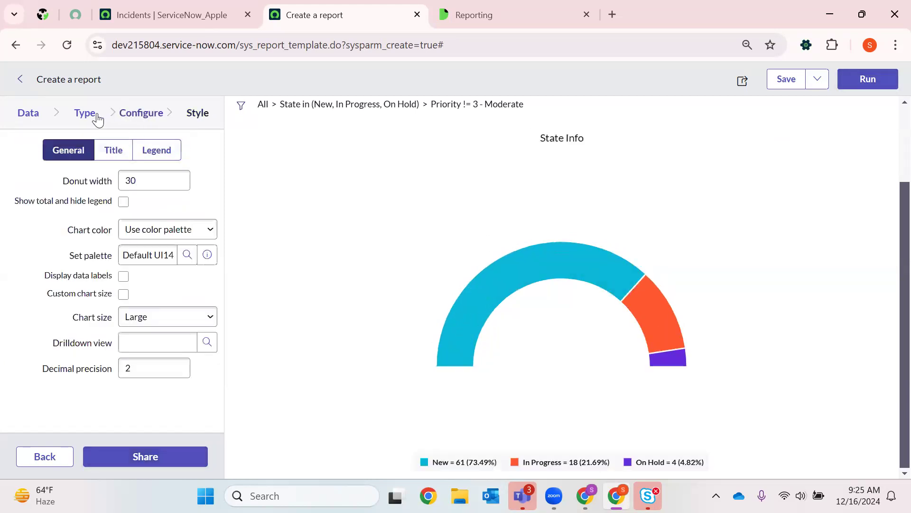
- Return to the report configuration and add Priority to the selected additional group-by fields
click(128, 116)
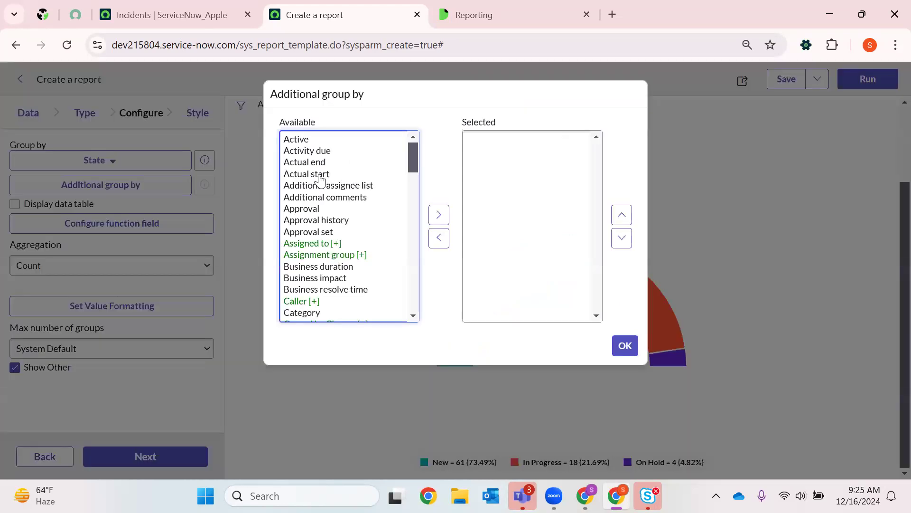
scroll(308, 287, down, 6)
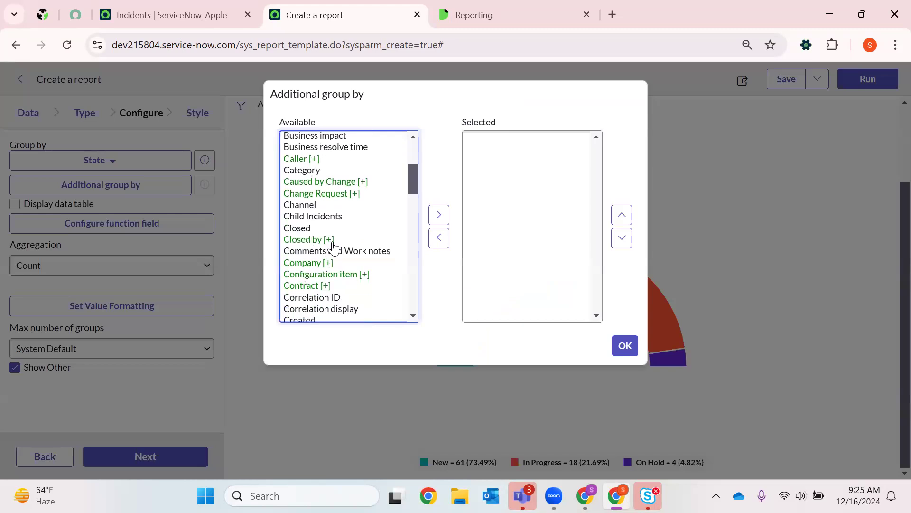
scroll(323, 271, down, 5)
scroll(304, 297, down, 6)
scroll(301, 303, up, 2)
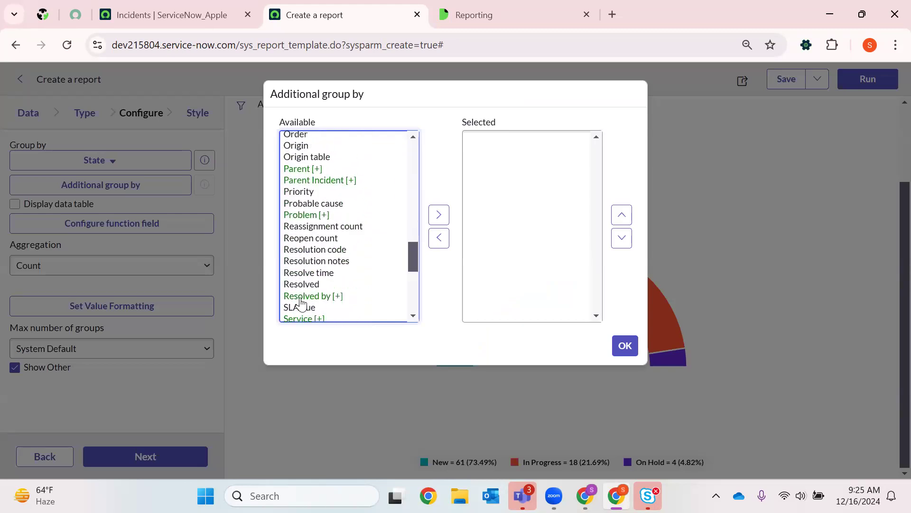
scroll(301, 302, down, 2)
scroll(312, 275, up, 4)
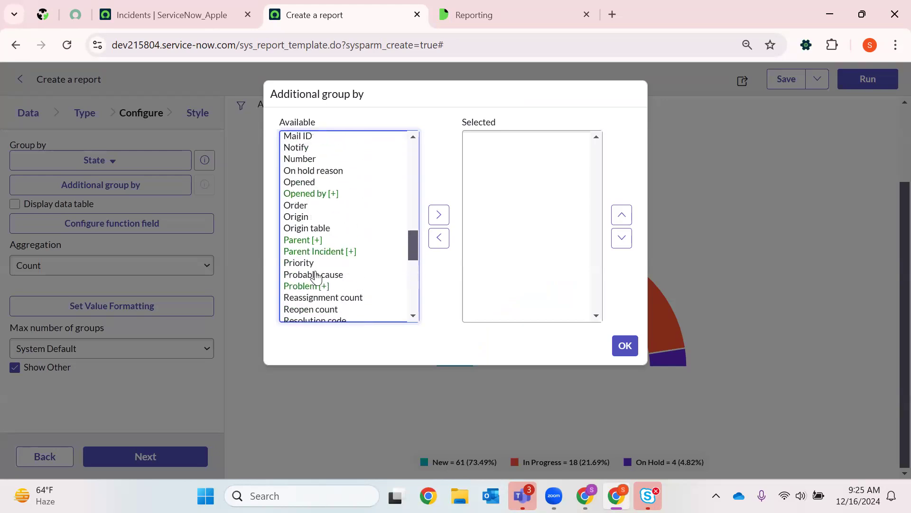
click(314, 262)
click(439, 215)
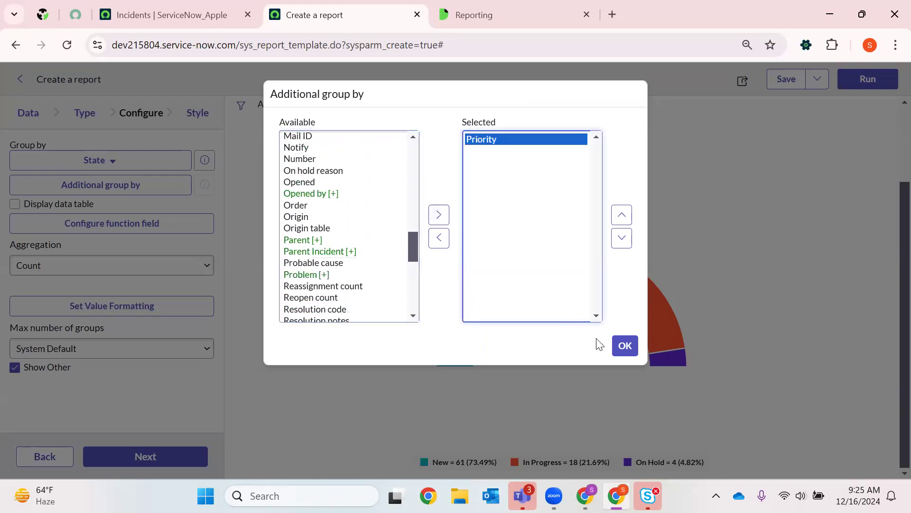
- Add Caller to the selected additional group-by fields and apply the selection
scroll(307, 237, up, 1)
scroll(307, 237, down, 1)
scroll(306, 236, up, 1)
scroll(308, 228, up, 6)
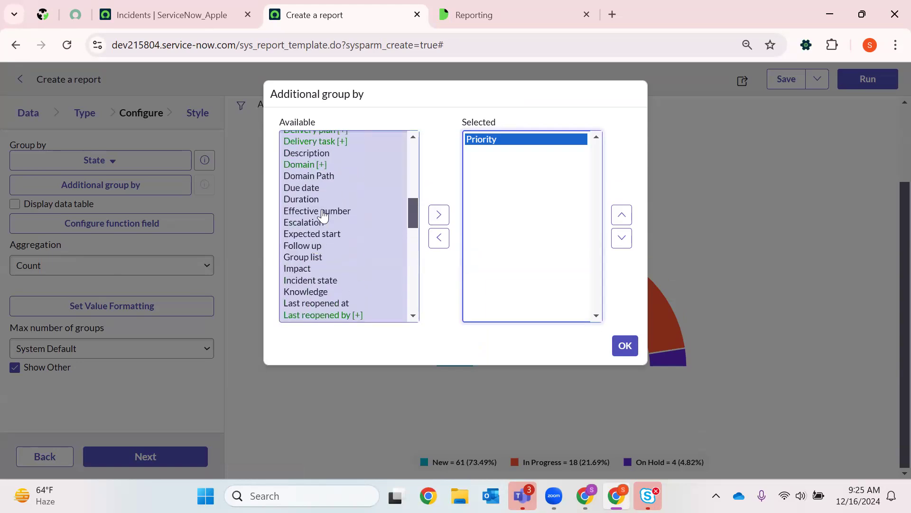
click(338, 144)
scroll(341, 210, up, 3)
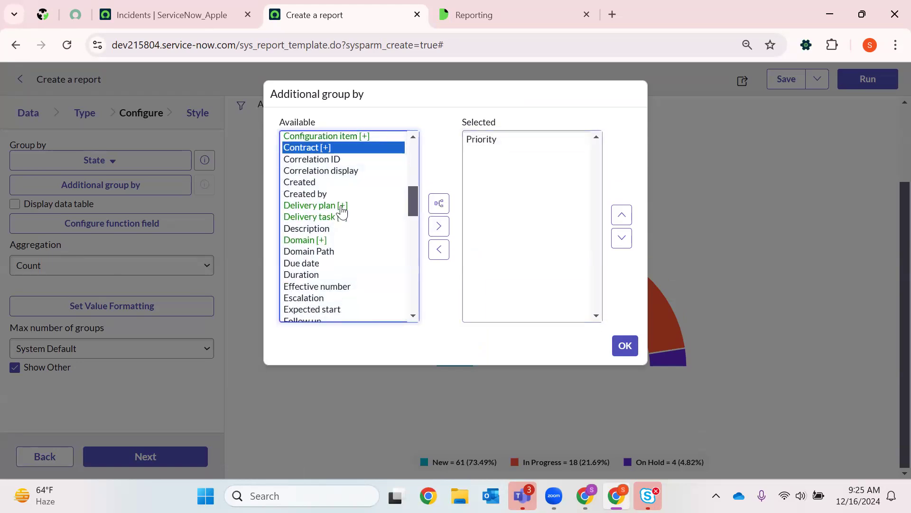
click(313, 160)
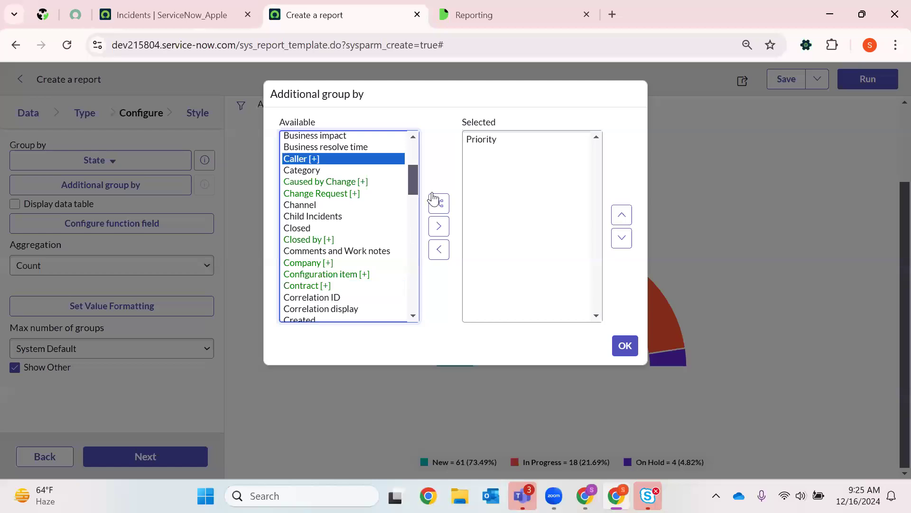
click(437, 227)
click(625, 346)
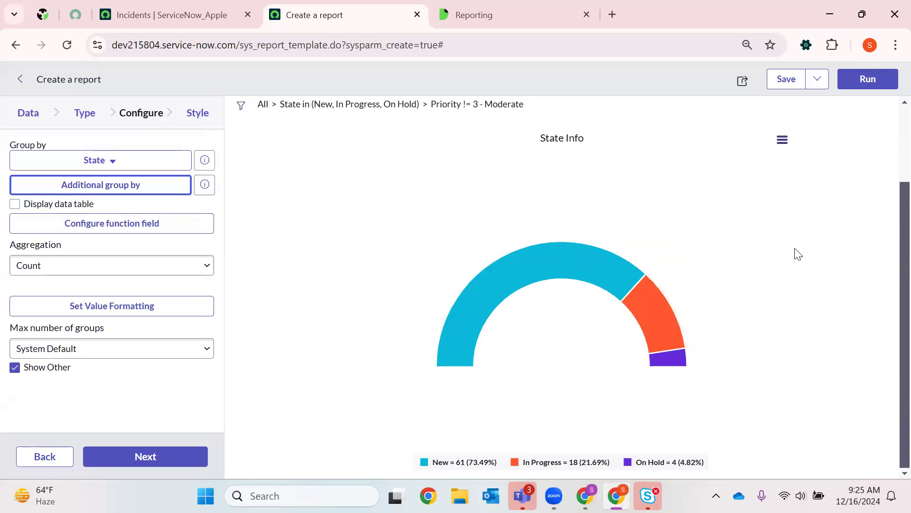
- Save the State Info report and dismiss the resulting notification
scroll(641, 251, up, 2)
click(785, 79)
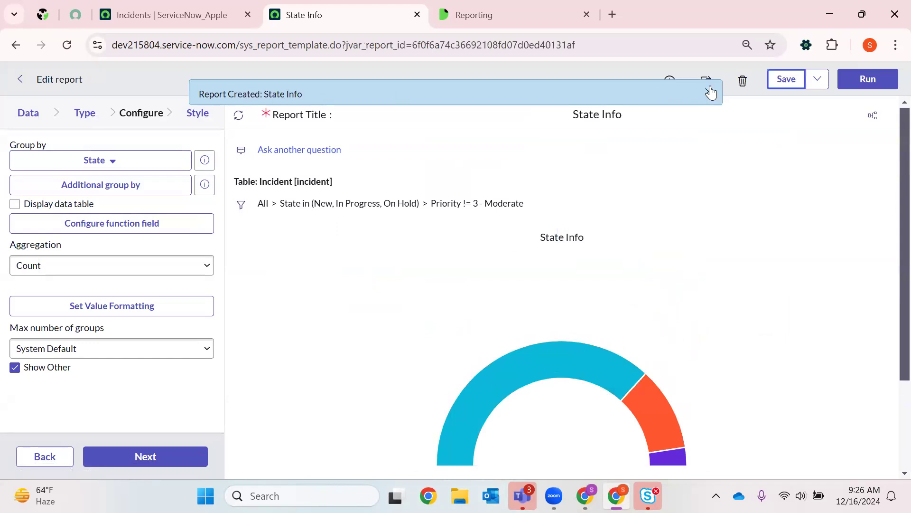
click(708, 93)
- Regroup the displayed State Info chart by Priority and then by Caller to compare the additional groupings
scroll(570, 266, down, 3)
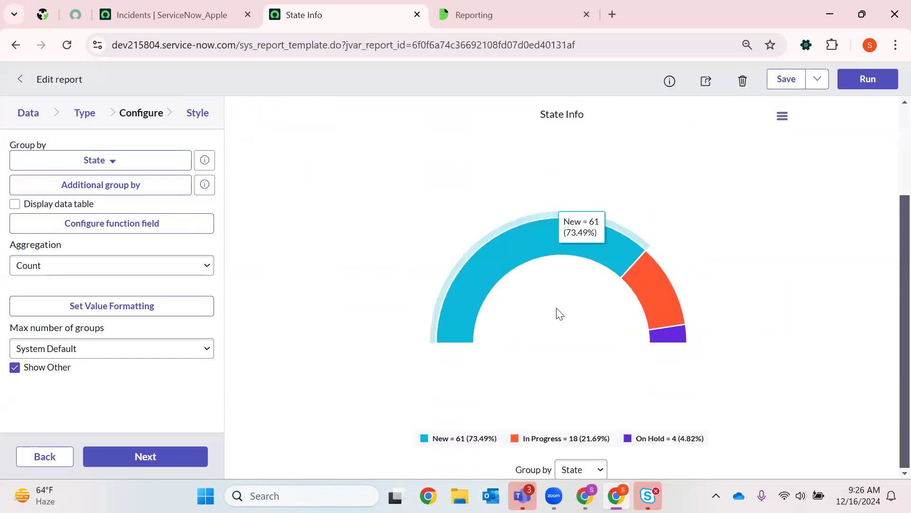
click(580, 469)
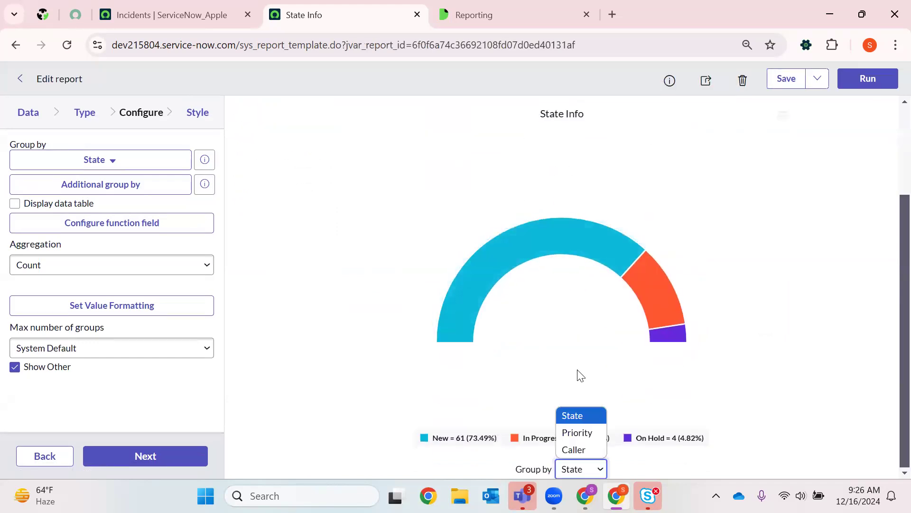
key(Down)
key(Return)
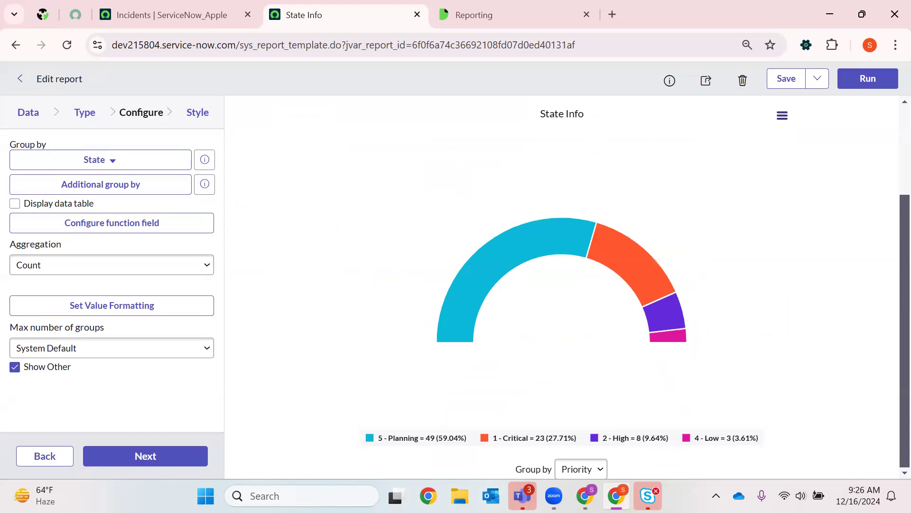
click(577, 470)
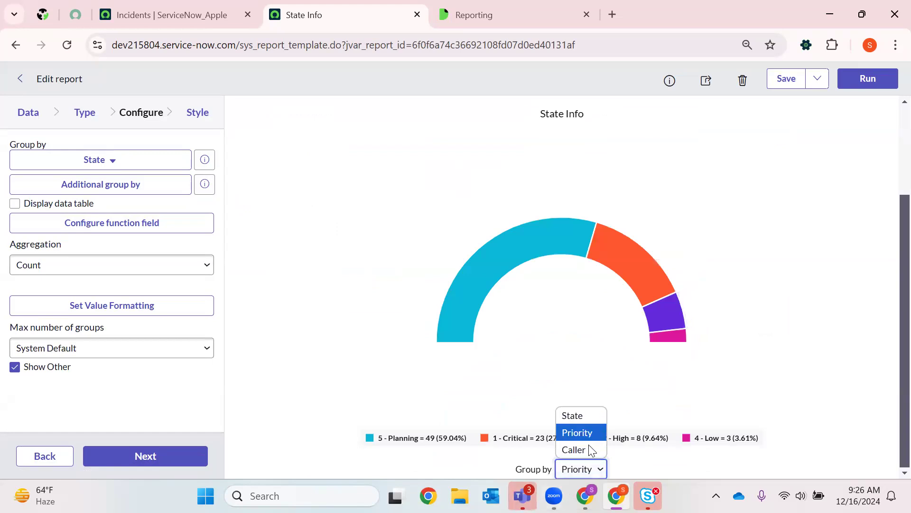
click(576, 450)
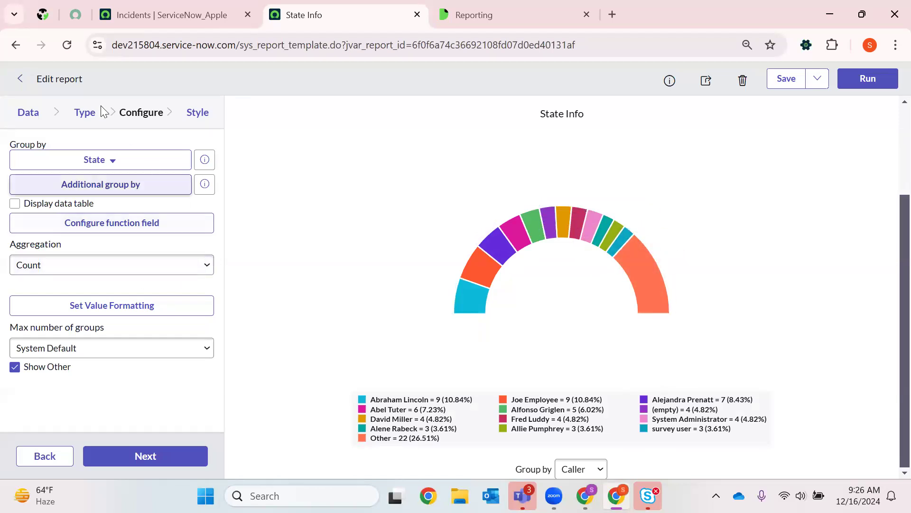
- Reset the State Info report's filter to All and examine the unfiltered chart grouped by State
click(83, 112)
click(138, 113)
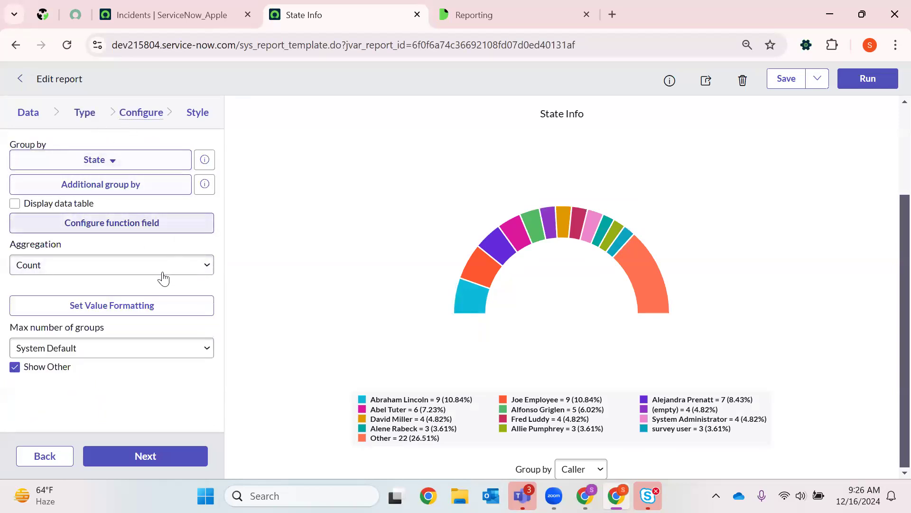
scroll(404, 256, up, 3)
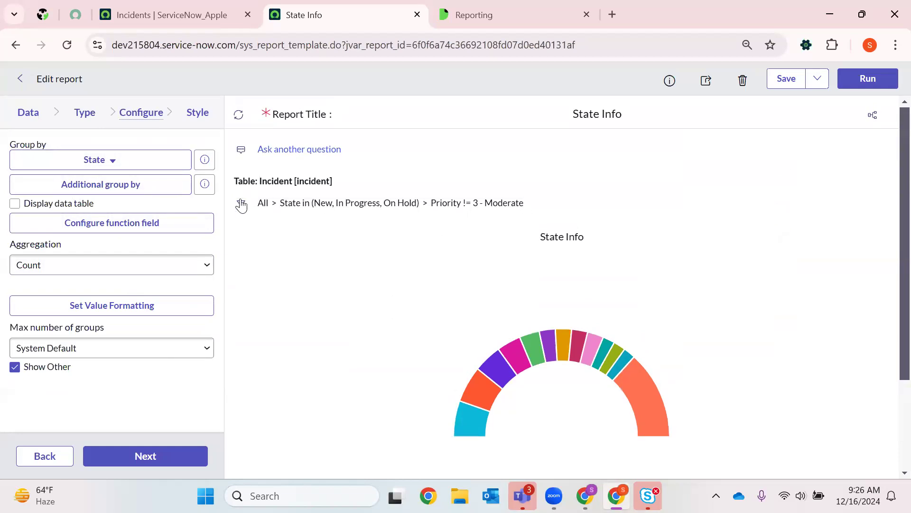
click(263, 204)
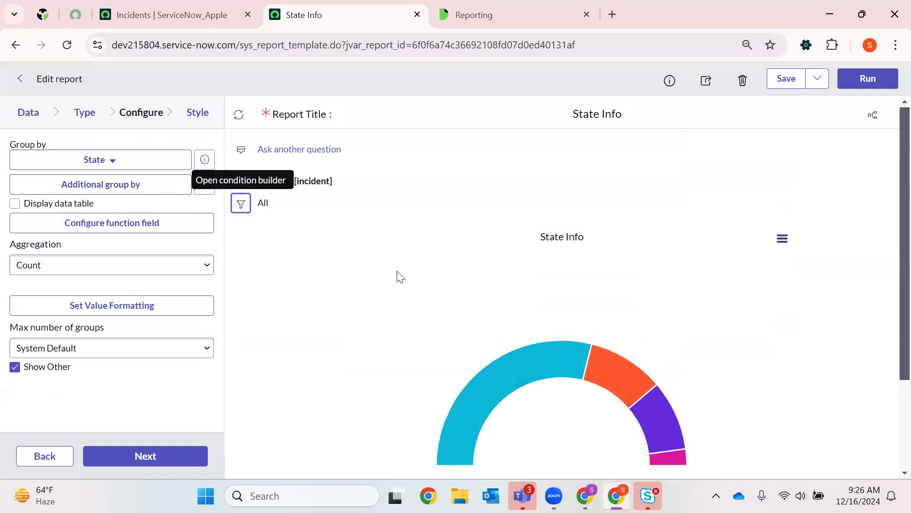
scroll(521, 404, down, 3)
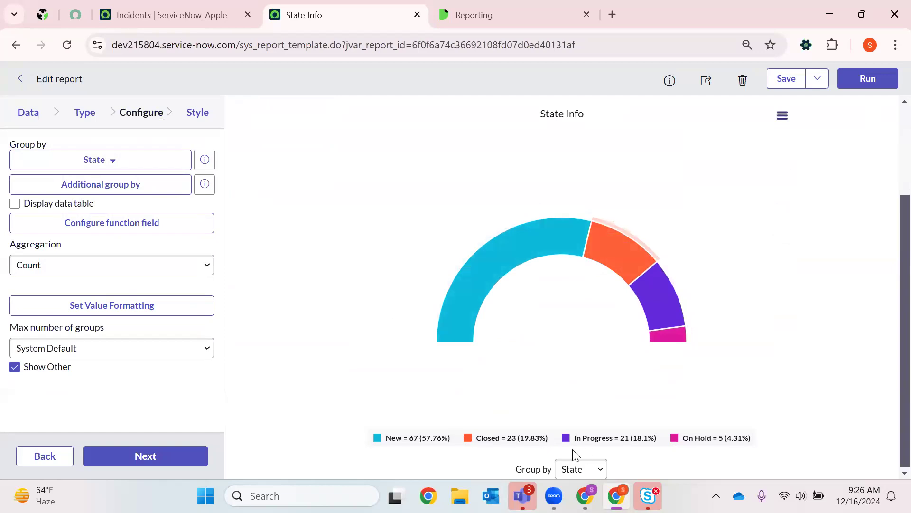
scroll(586, 322, up, 3)
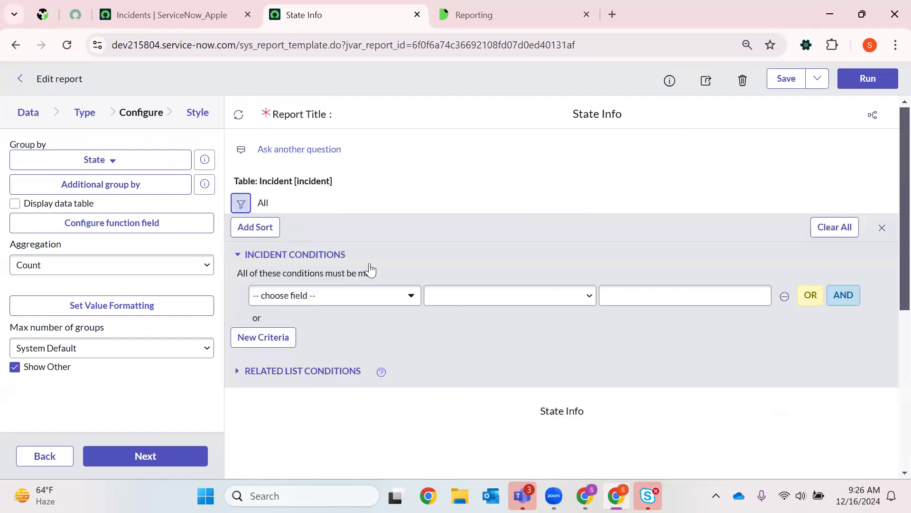
- Add Incident conditions requiring State is New or State is In Progress
click(393, 305)
text(state)
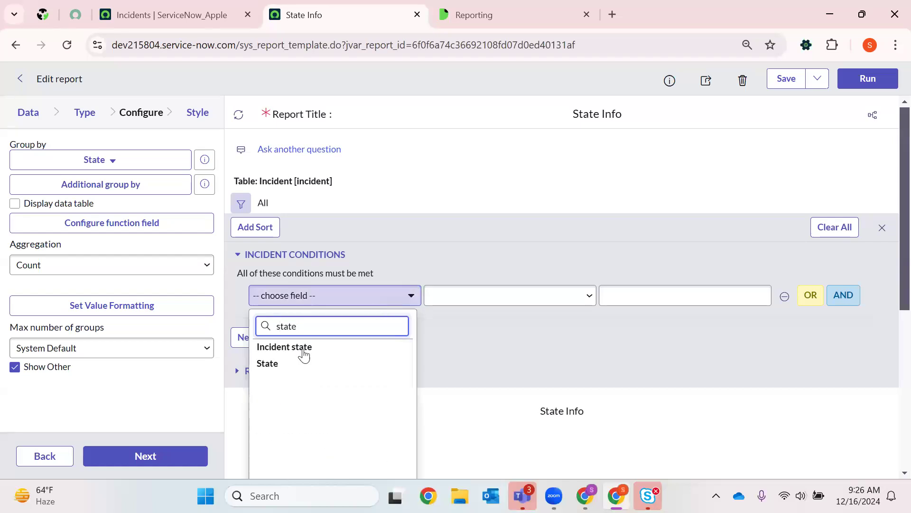
click(265, 364)
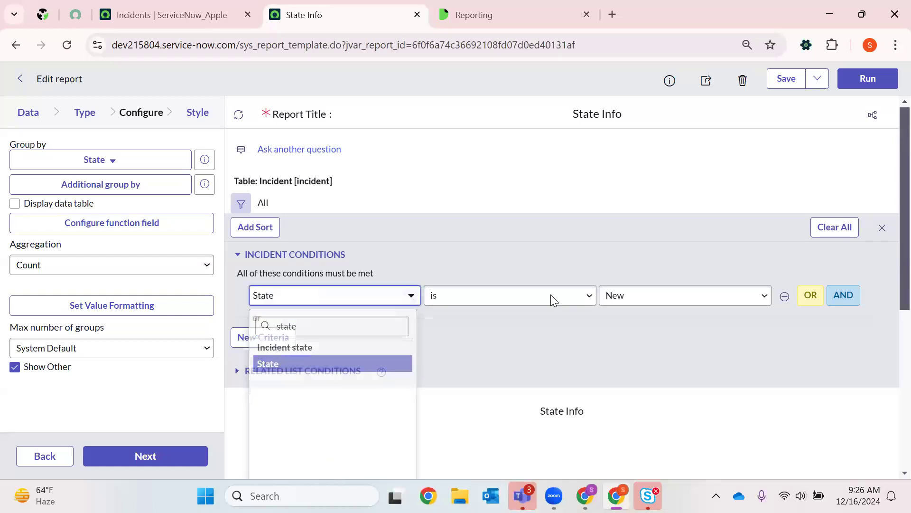
click(539, 298)
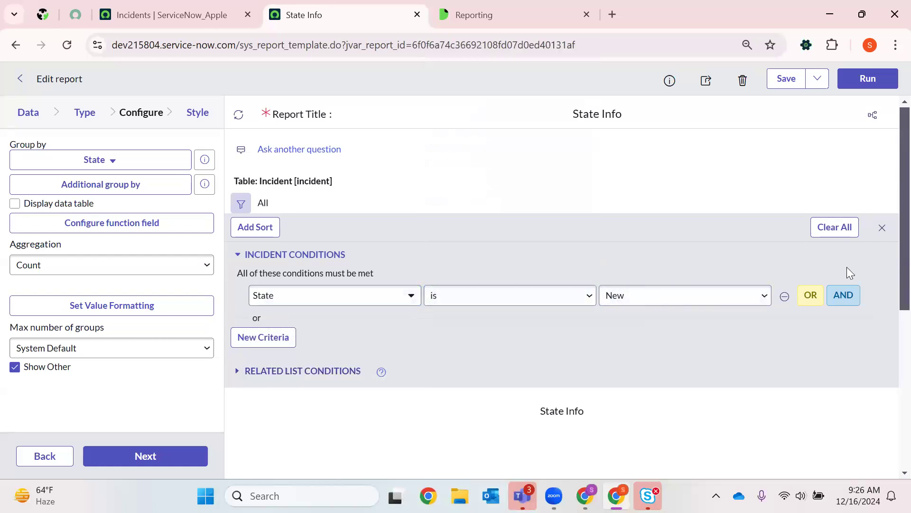
click(811, 295)
click(679, 328)
click(637, 357)
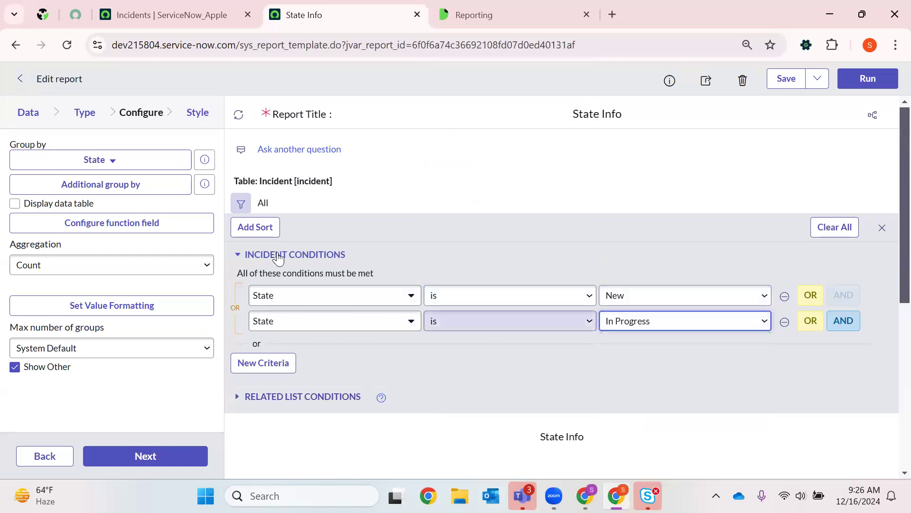
- Run the State Info report with the new State conditions and close the condition builder
click(864, 85)
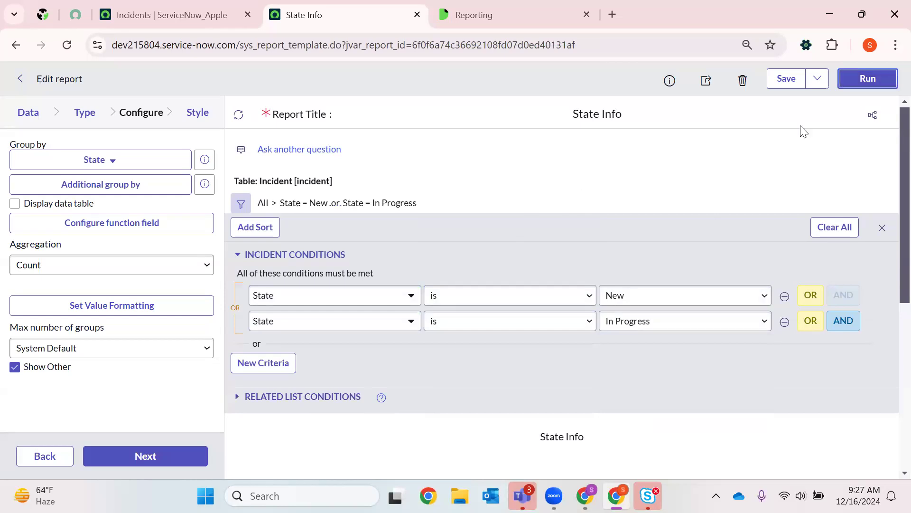
scroll(539, 240, down, 5)
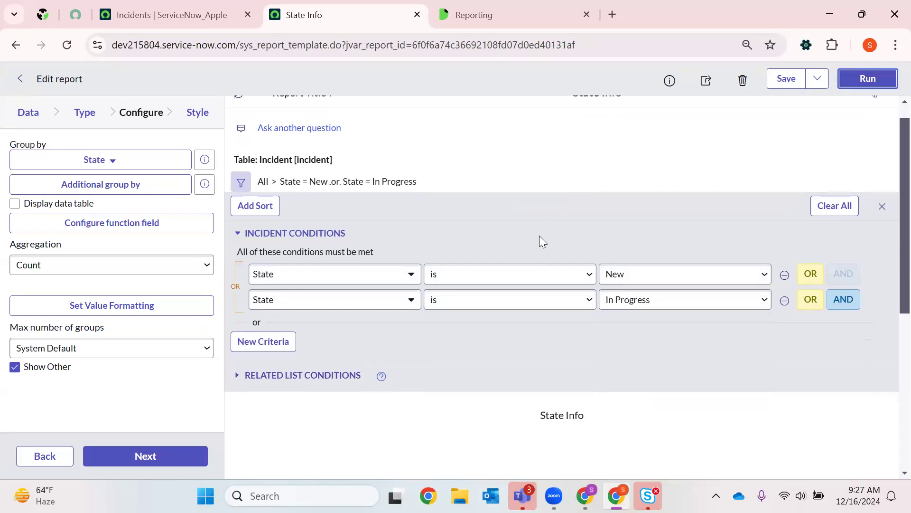
scroll(360, 246, up, 6)
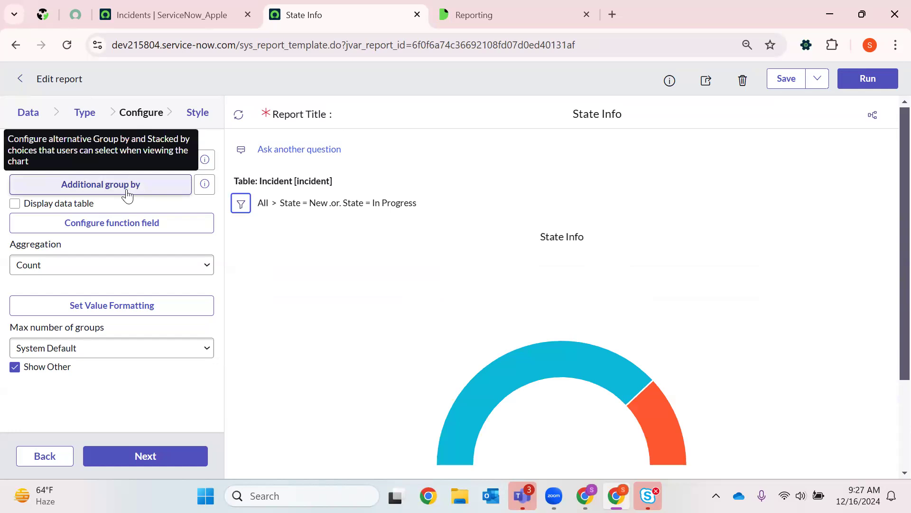
- Regroup the filtered State Info chart by Priority using the grouping choice beneath the chart
scroll(588, 297, down, 3)
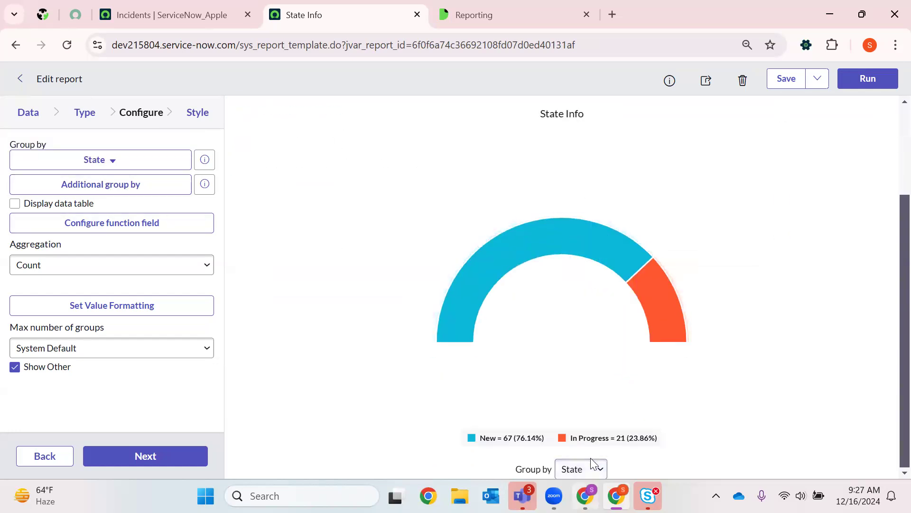
key(alt+Tab)
click(586, 495)
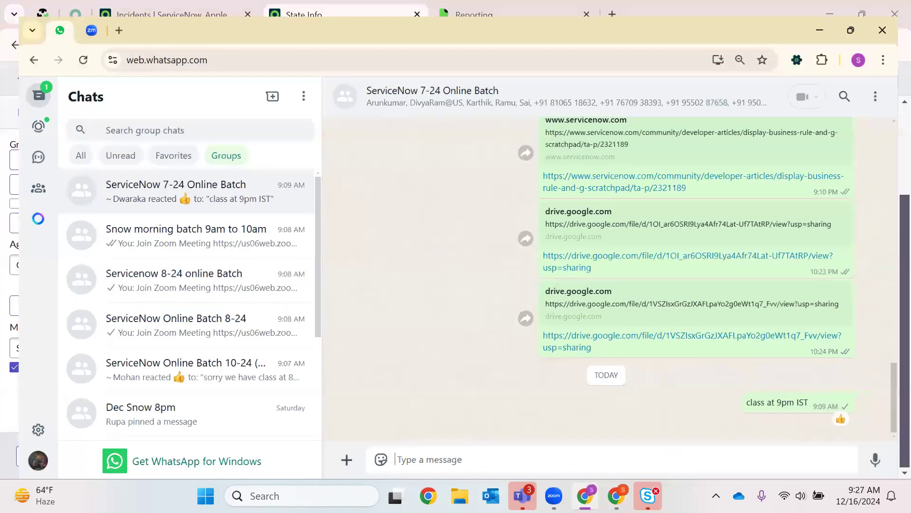
click(596, 468)
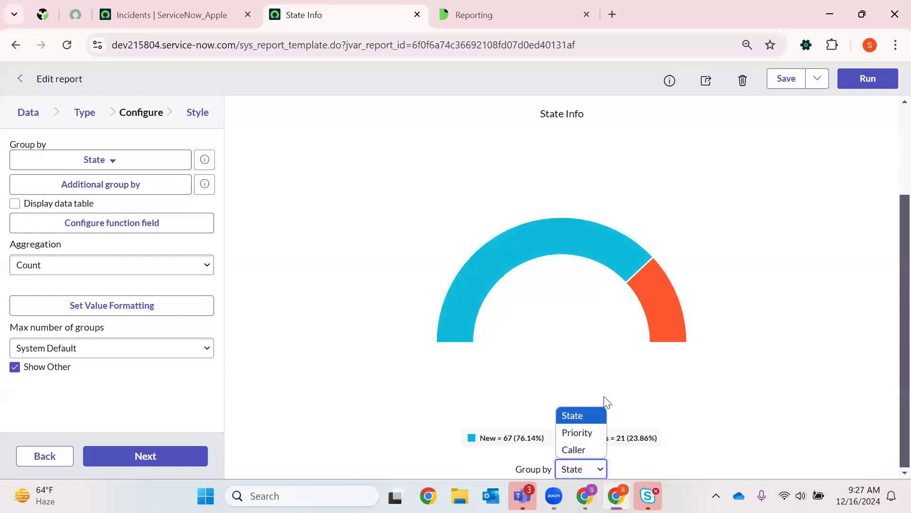
click(593, 433)
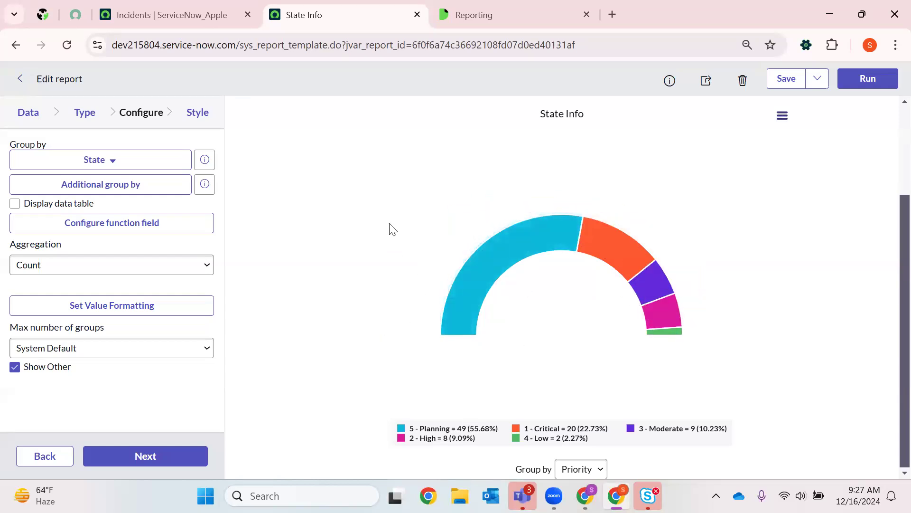
- Set the aggregation to Average of Business resolve time and proceed to the style settings to regenerate the chart
click(180, 262)
click(165, 446)
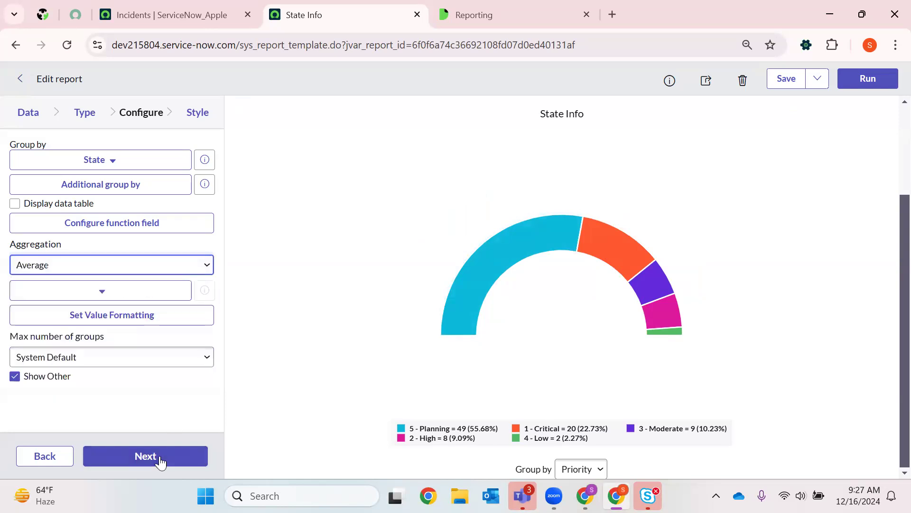
click(136, 295)
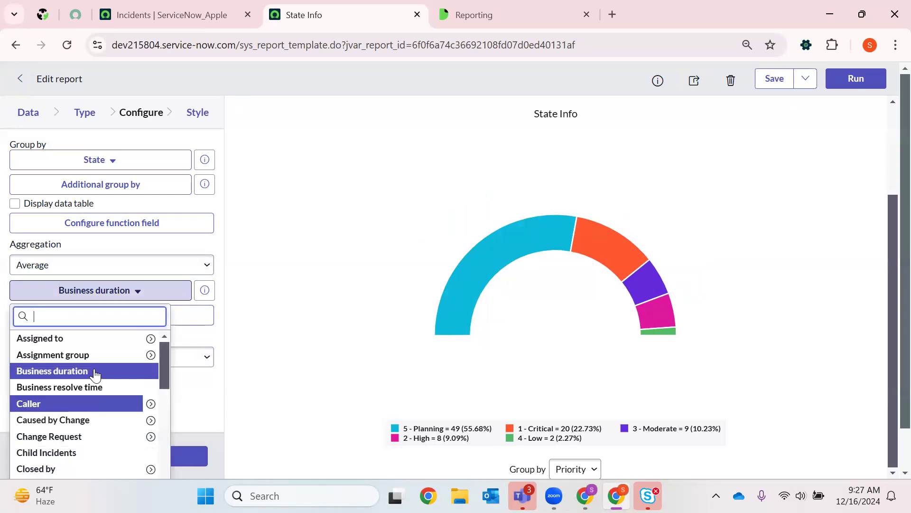
click(67, 387)
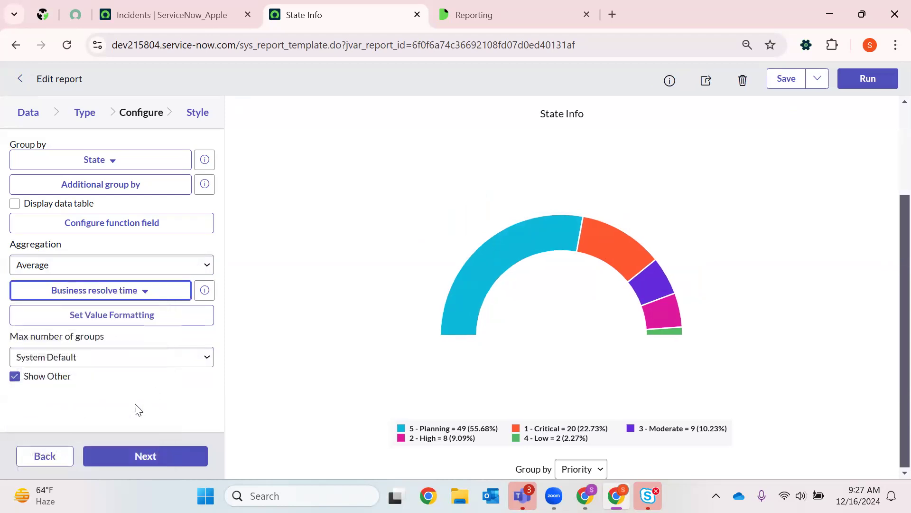
click(142, 456)
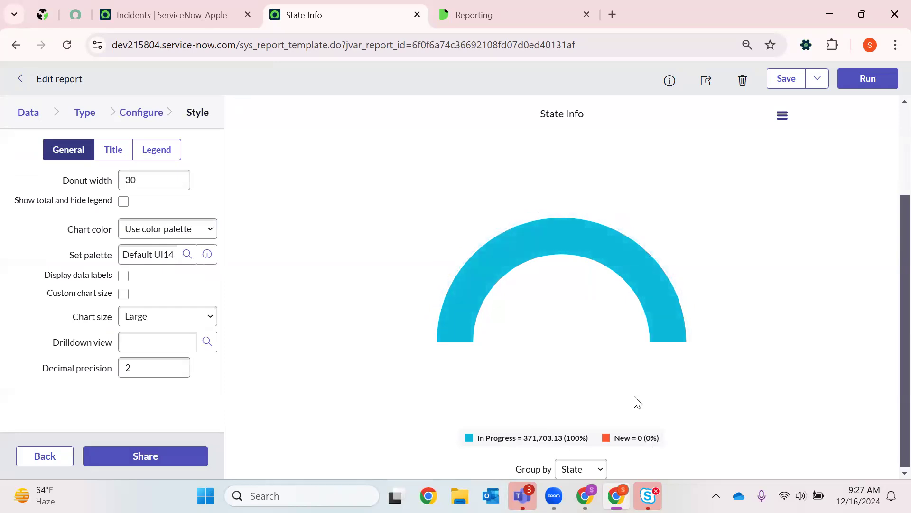
- Return to the report configuration, set the aggregation back to Count and regenerate the chart
click(141, 114)
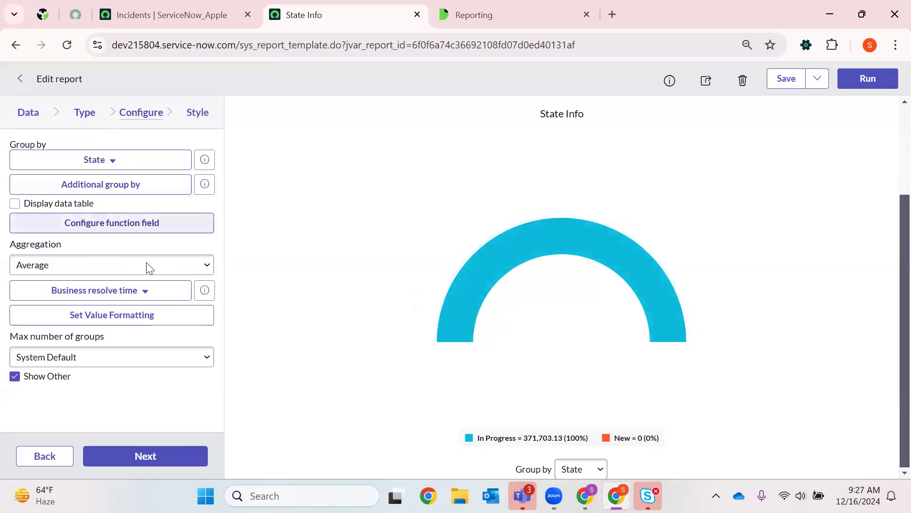
click(74, 264)
click(69, 282)
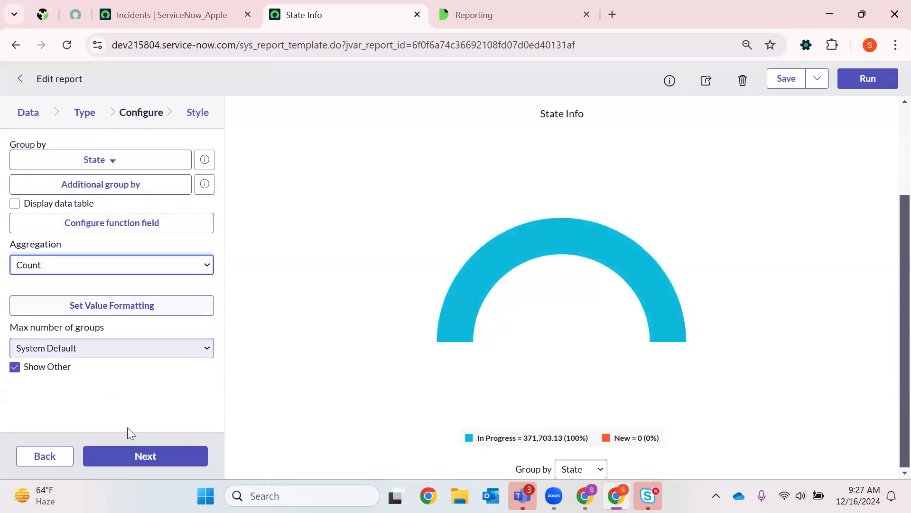
click(128, 456)
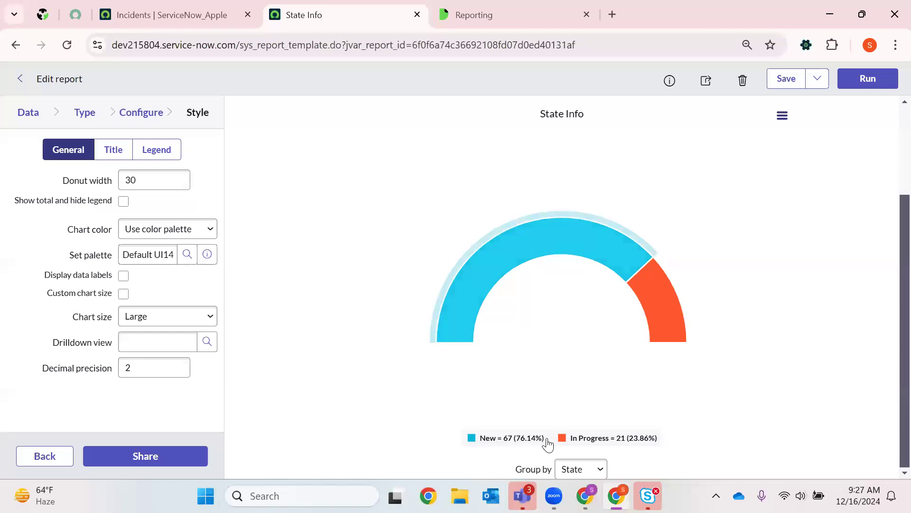
- Set the report's maximum number of groups to Show all and proceed to the style settings
click(130, 119)
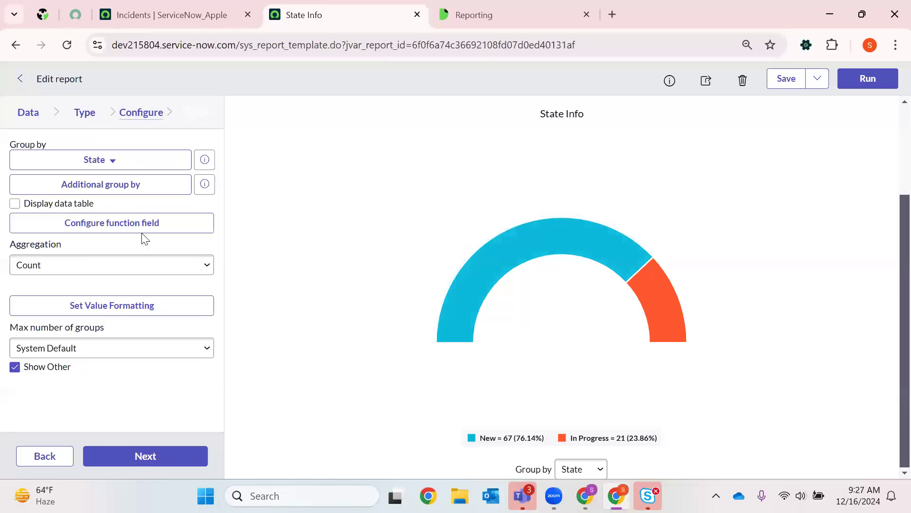
click(45, 347)
click(45, 386)
click(133, 457)
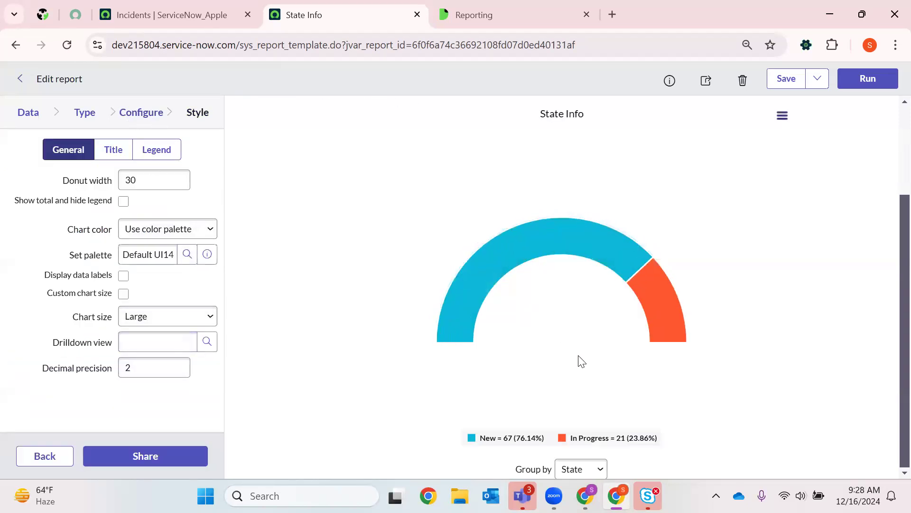
click(142, 112)
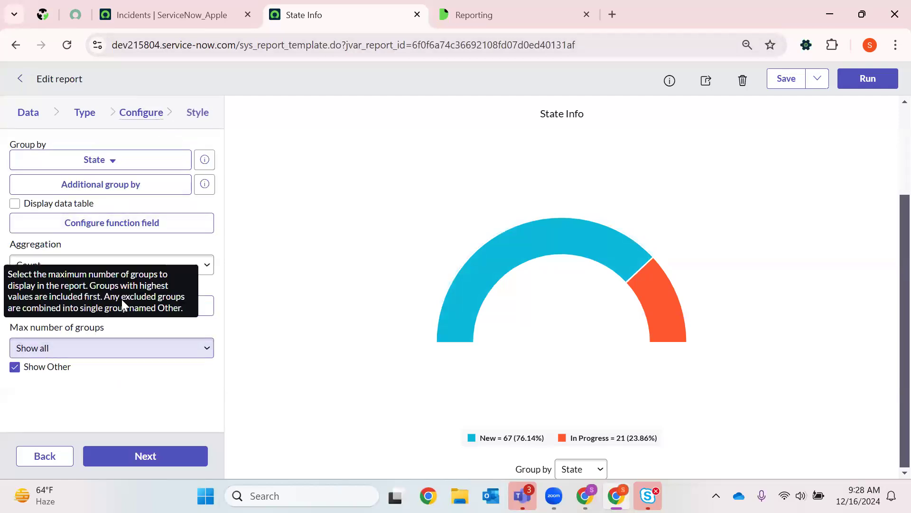
click(140, 451)
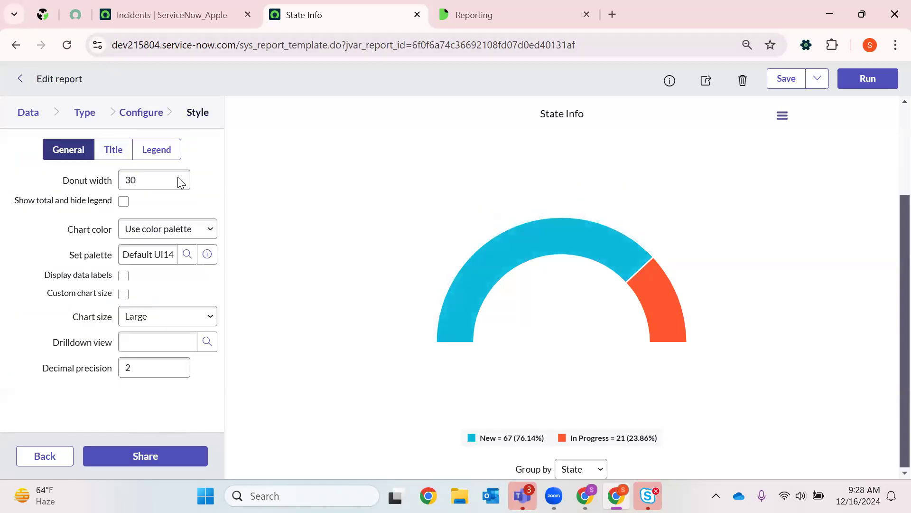
- Set the donut width to 45 and the chart color option to Use several colors
double_click(158, 179)
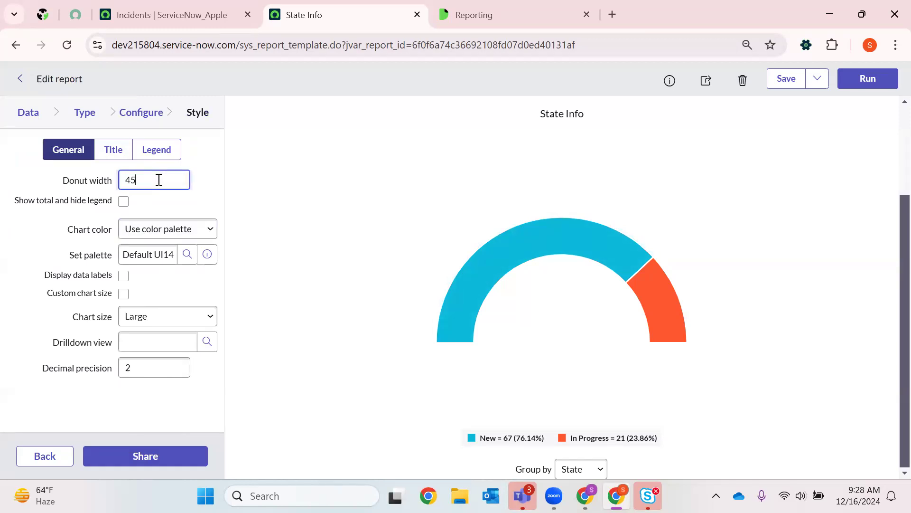
click(163, 230)
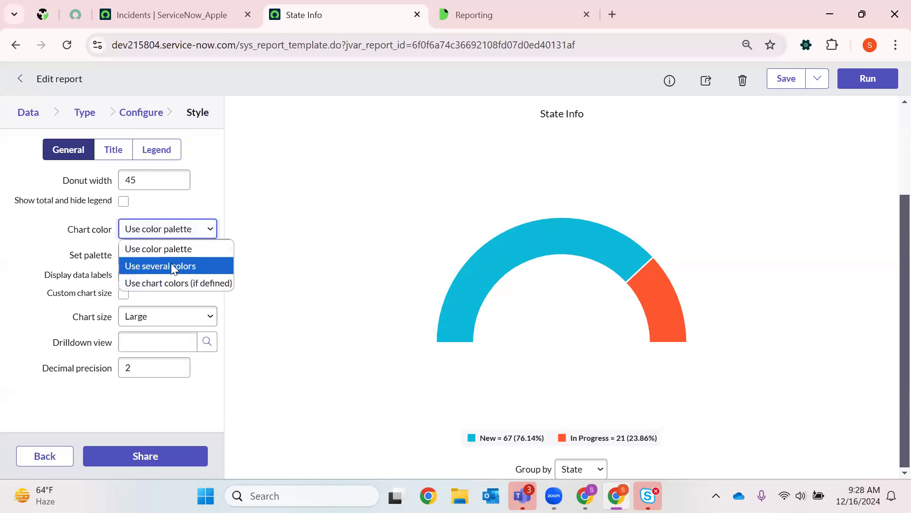
click(171, 263)
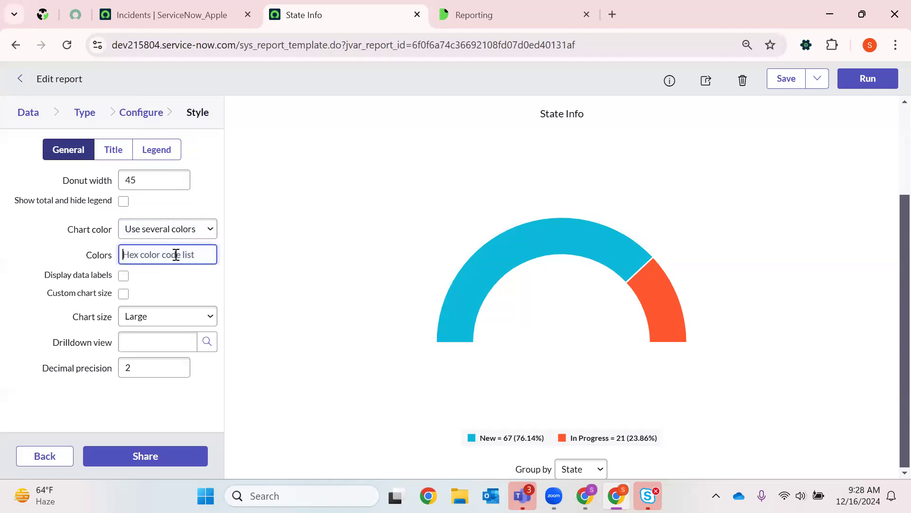
- Try the Use chart colors option for the chart color and return it to Use several colors
click(208, 229)
click(183, 283)
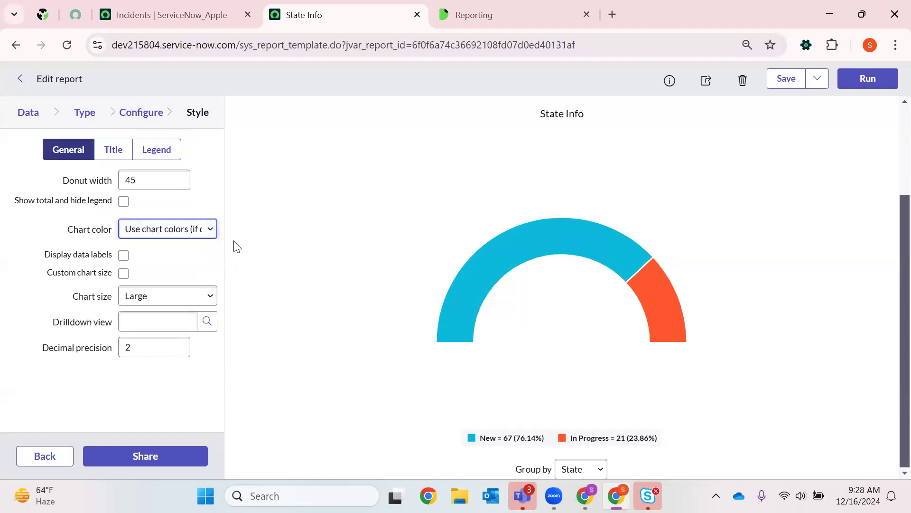
click(192, 227)
click(157, 264)
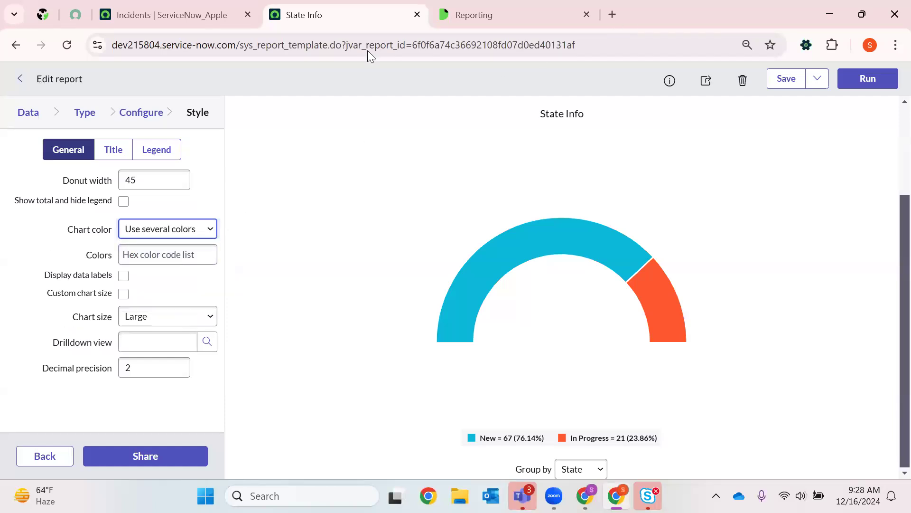
- Search Google in a new tab for "grey hexadecimal value" and copy the code #808080
key(ctrl+t)
key(BackSpace)
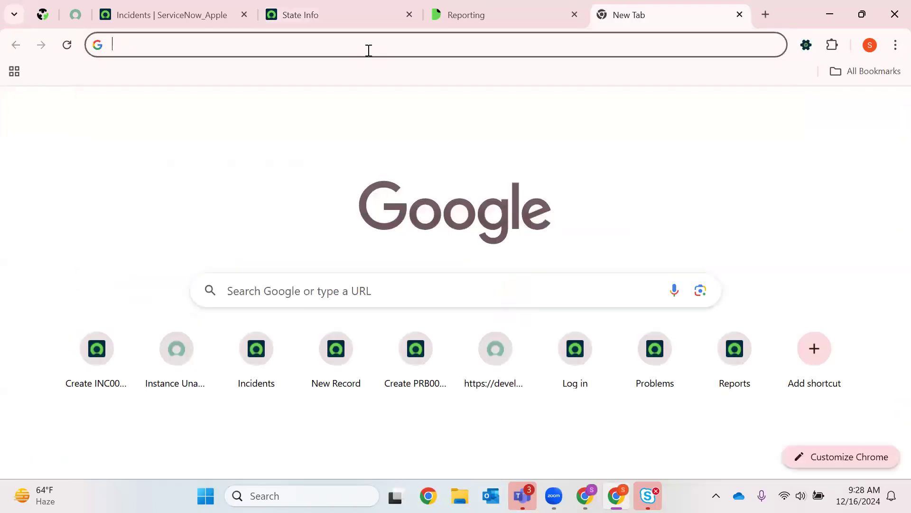
text(grey hexadecimal)
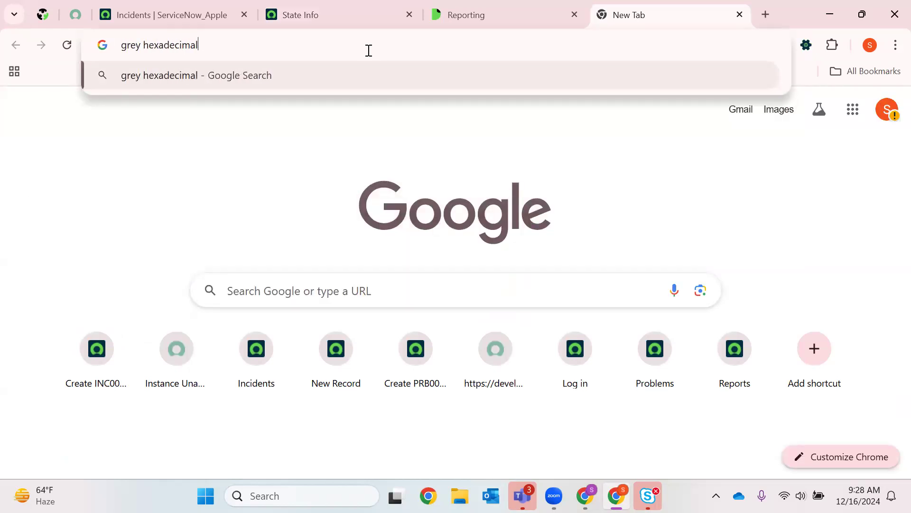
key(Return)
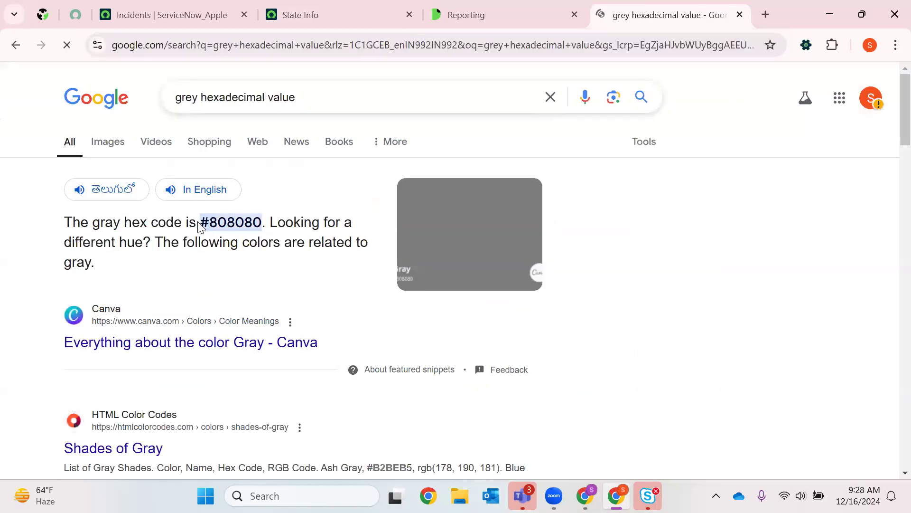
drag(198, 225, 264, 224)
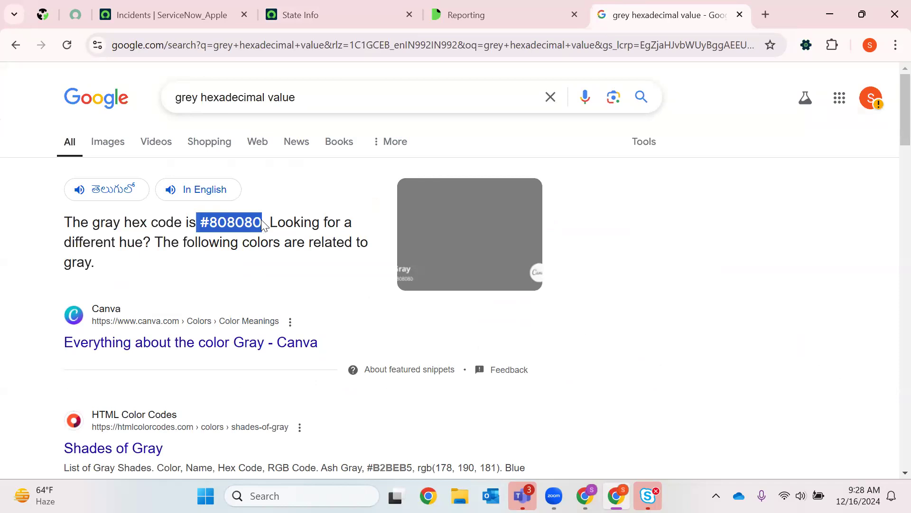
- Return to the State Info report and enter #808080 as the chart's Colors value
click(492, 6)
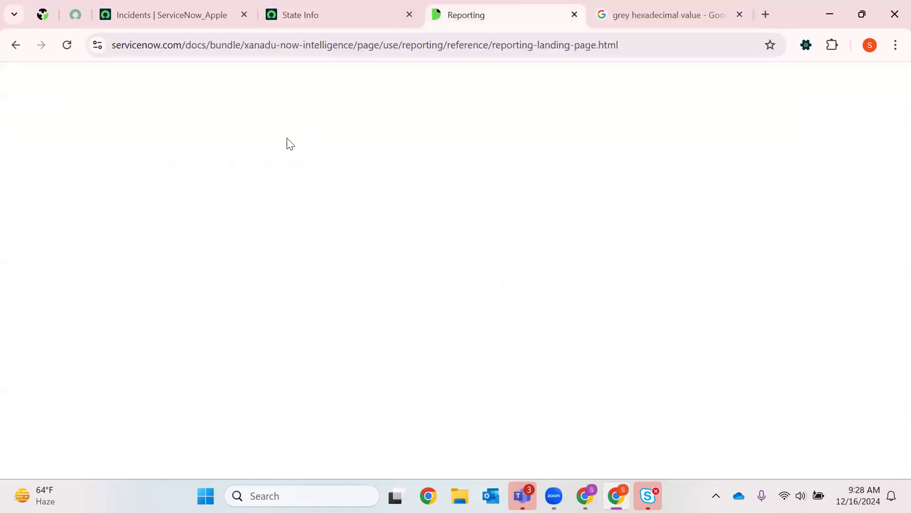
click(344, 7)
click(158, 250)
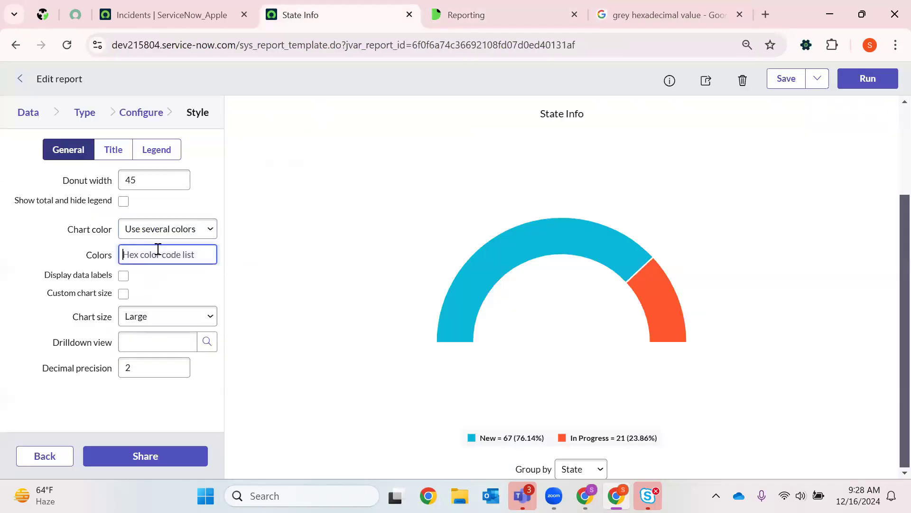
- Set the chart size to Medium and the decimal precision to 1, and save the report
click(152, 317)
click(158, 352)
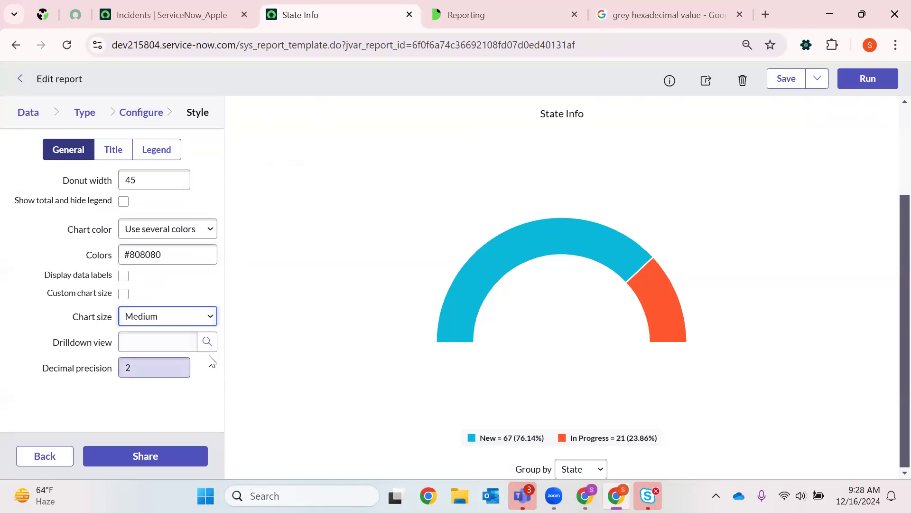
click(177, 372)
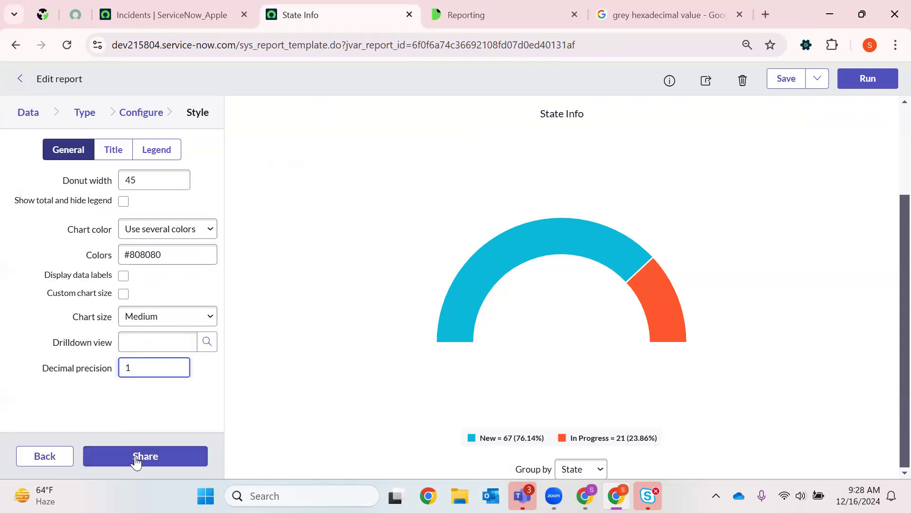
click(779, 85)
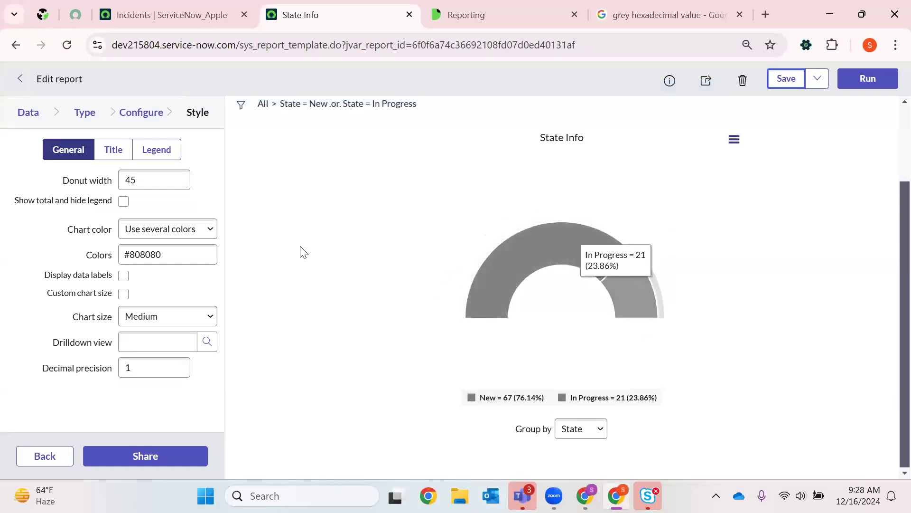
- Set the chart color to Use color palette, choose a Greens dark to light palette and save the report
click(164, 232)
click(165, 250)
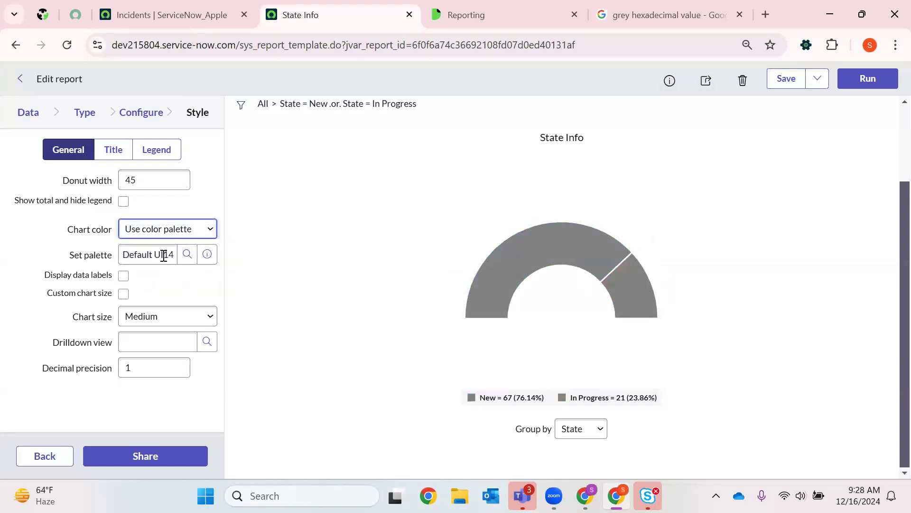
click(187, 254)
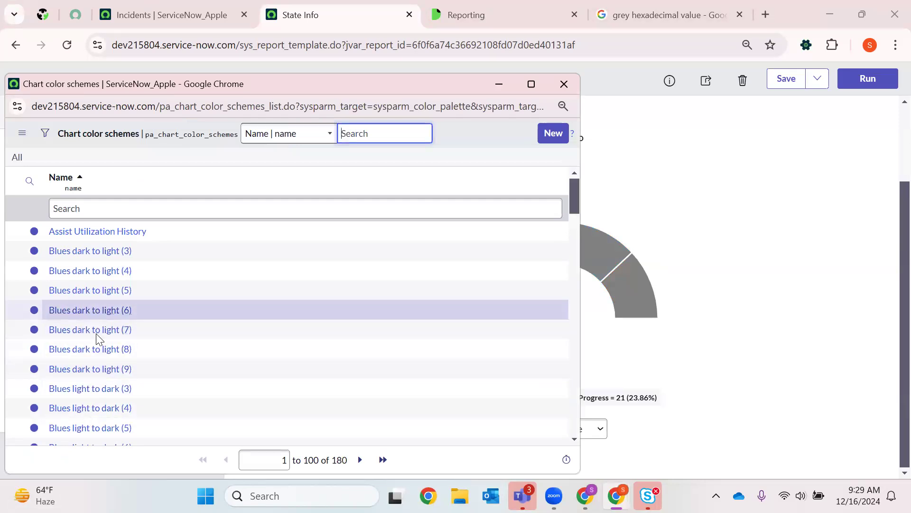
scroll(96, 333, down, 8)
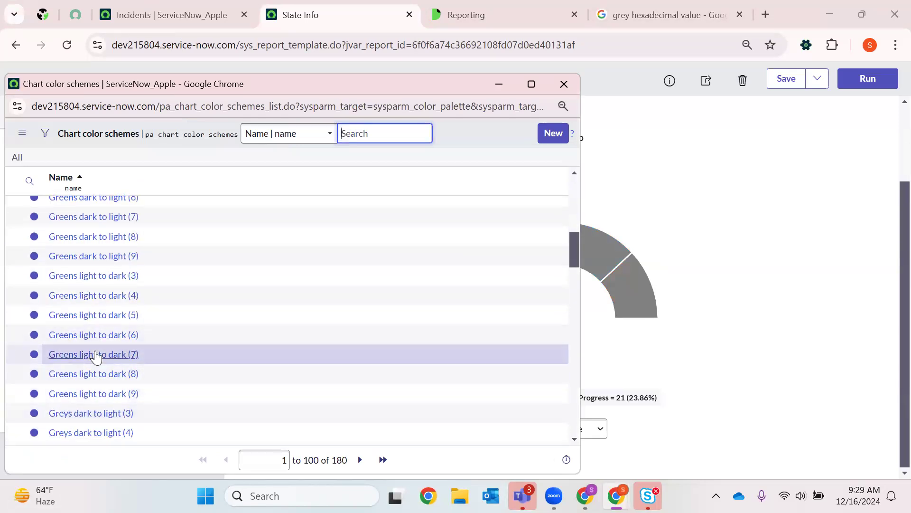
click(86, 257)
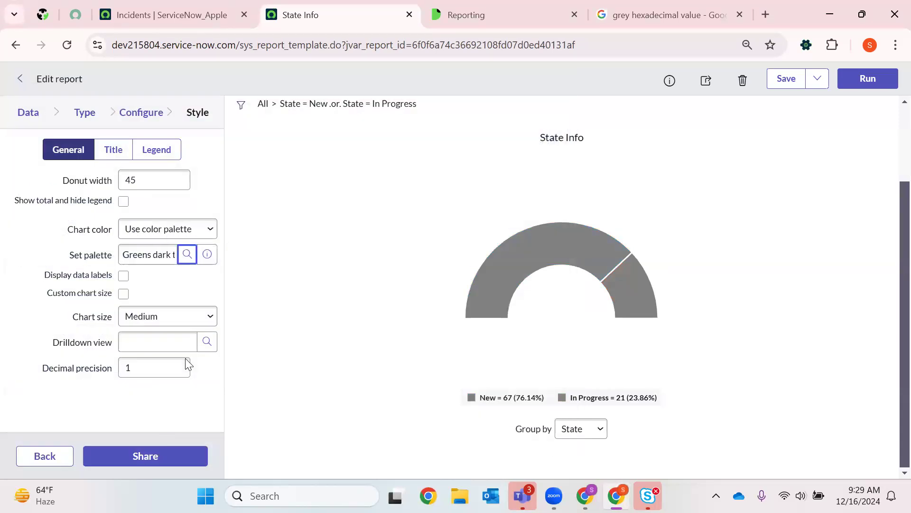
click(786, 79)
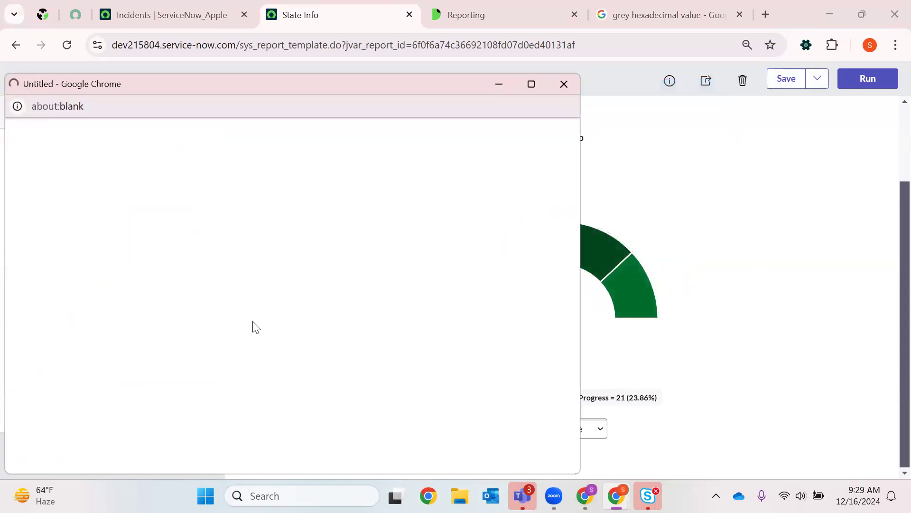
- Change the chart palette to Purples light to dark (9) and save the report
scroll(149, 343, down, 10)
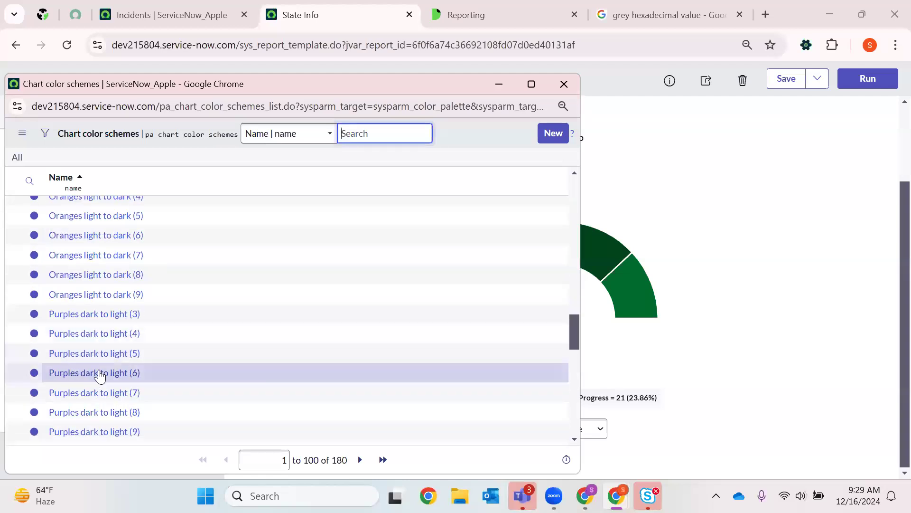
scroll(97, 358, down, 5)
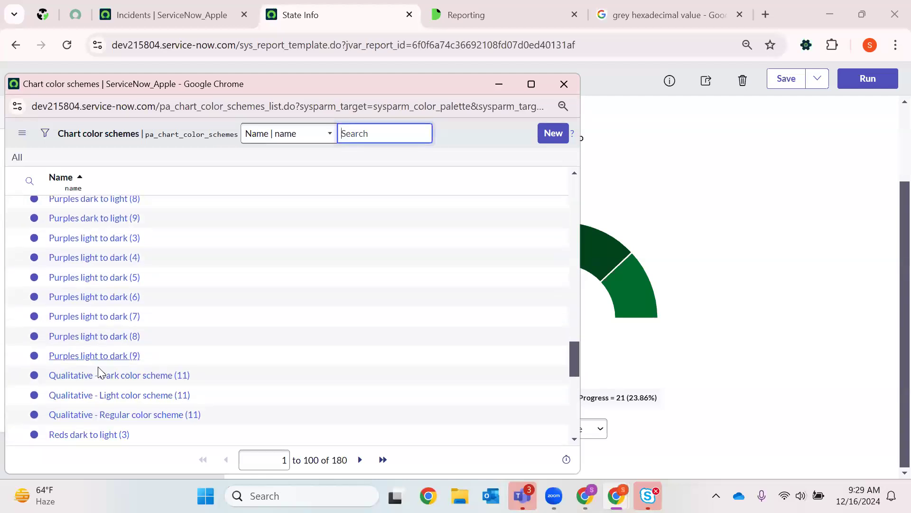
click(102, 357)
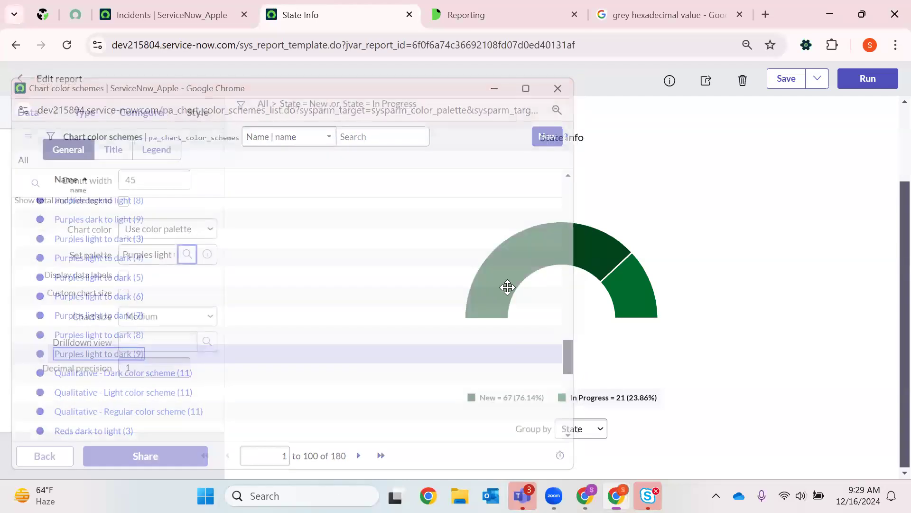
click(786, 78)
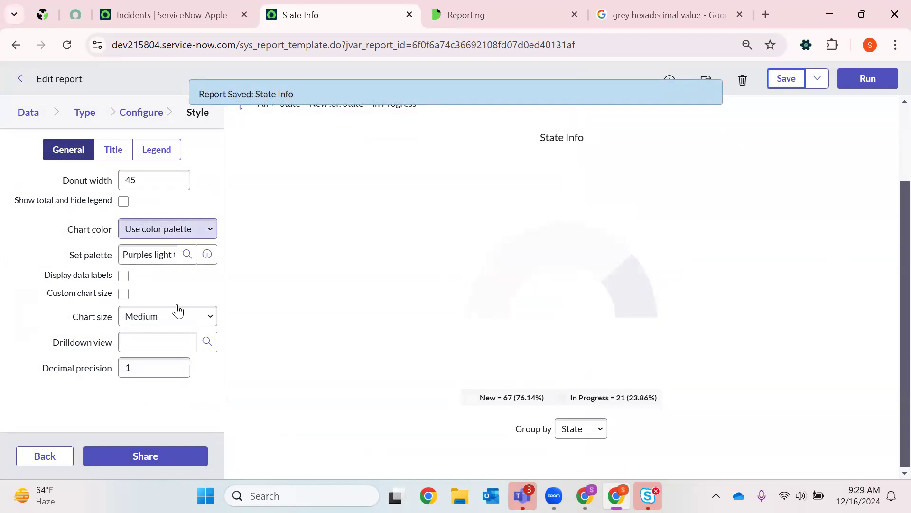
- Change the chart palette to a Purples dark to light scheme and save the report
scroll(86, 362, down, 20)
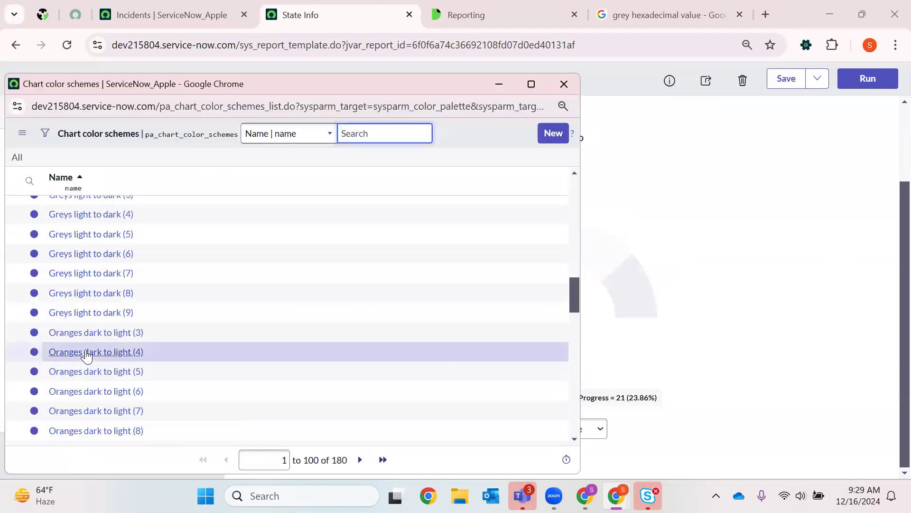
click(72, 369)
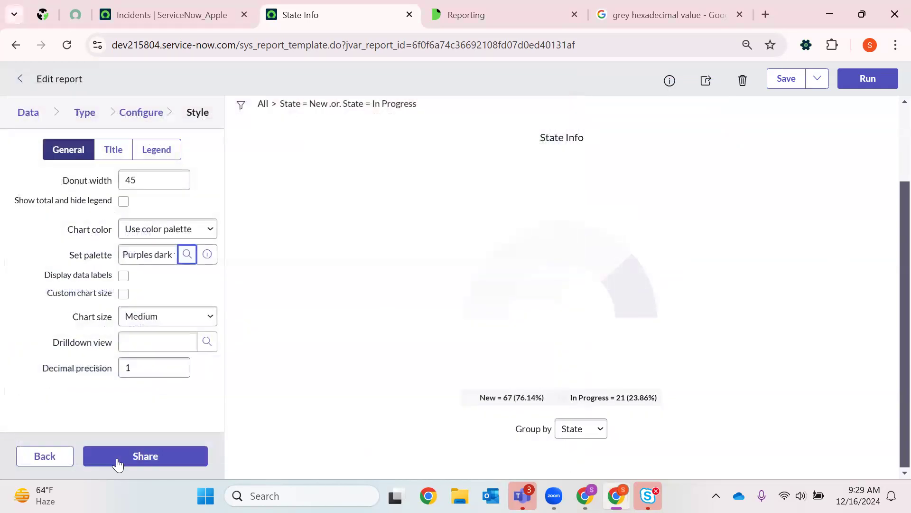
click(786, 79)
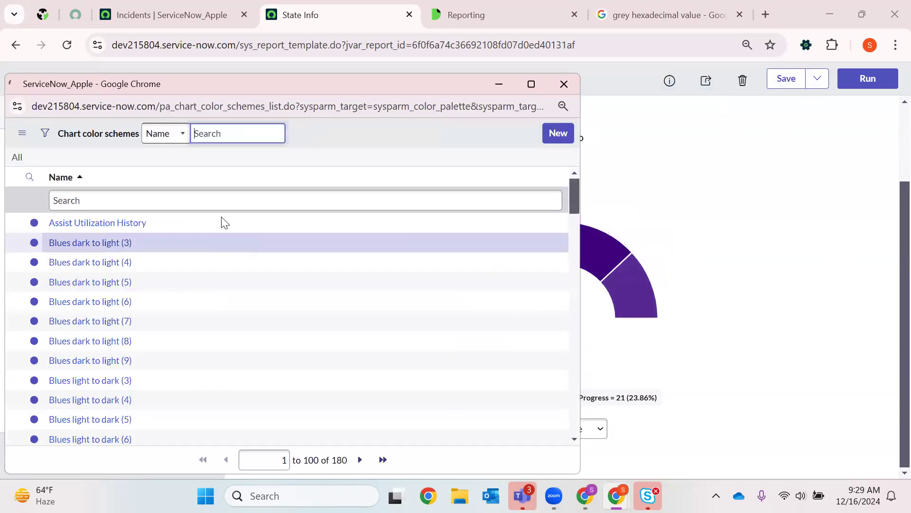
- Change the chart palette to Assist Utilization History and save the report
scroll(221, 218, down, 8)
scroll(219, 214, up, 8)
click(109, 232)
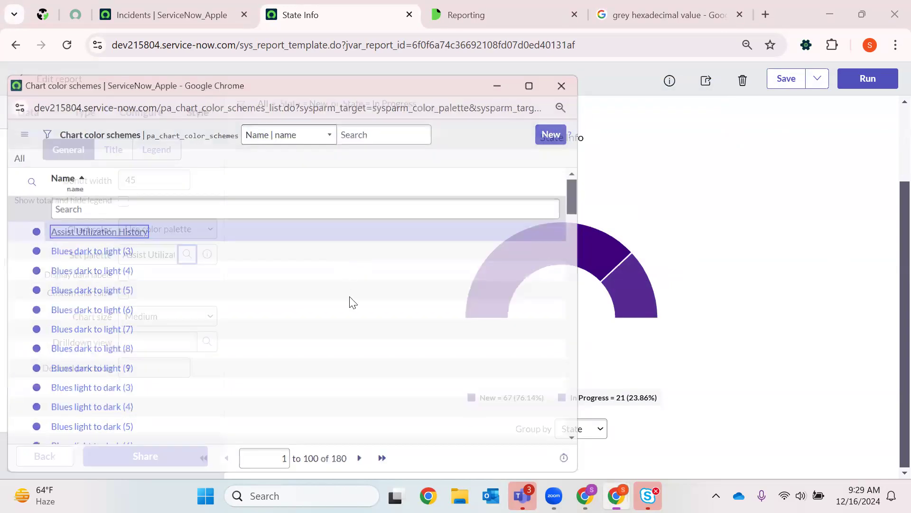
click(787, 79)
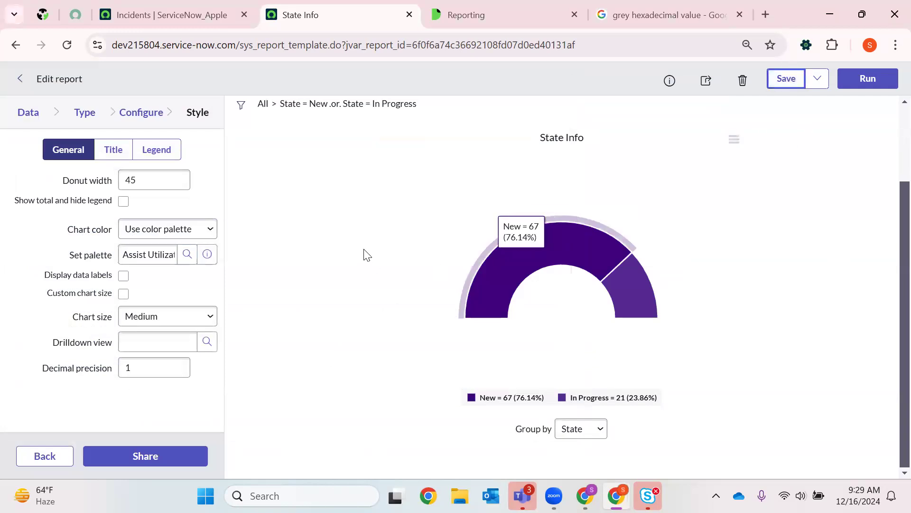
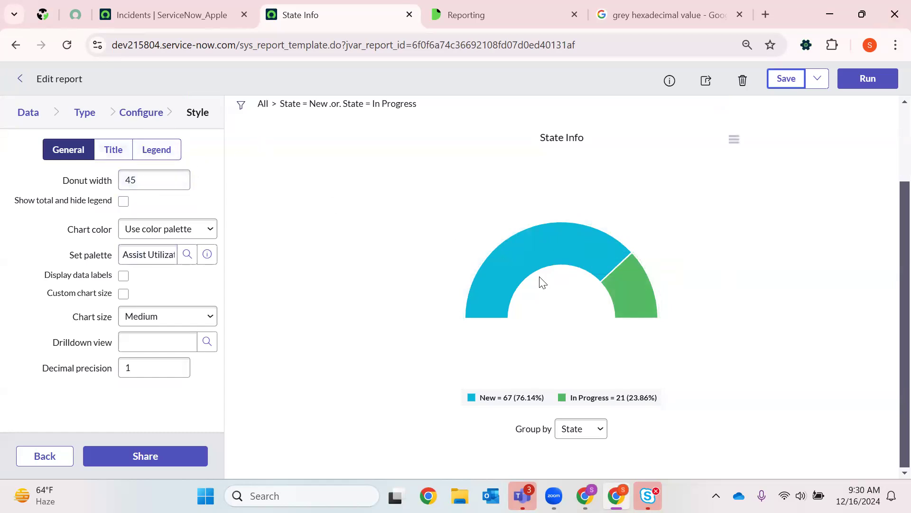
- Change the donut width and set the chart title to "Everyday week Priority Incident Info"
double_click(151, 180)
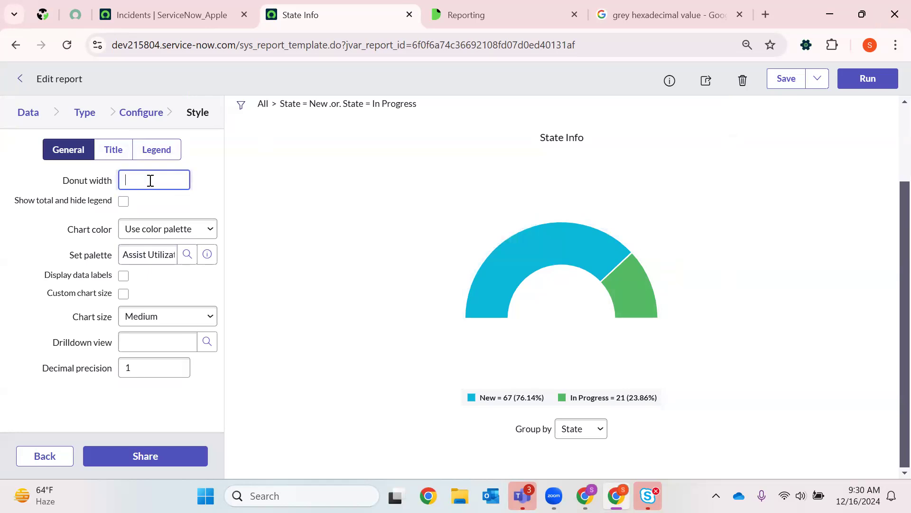
click(114, 150)
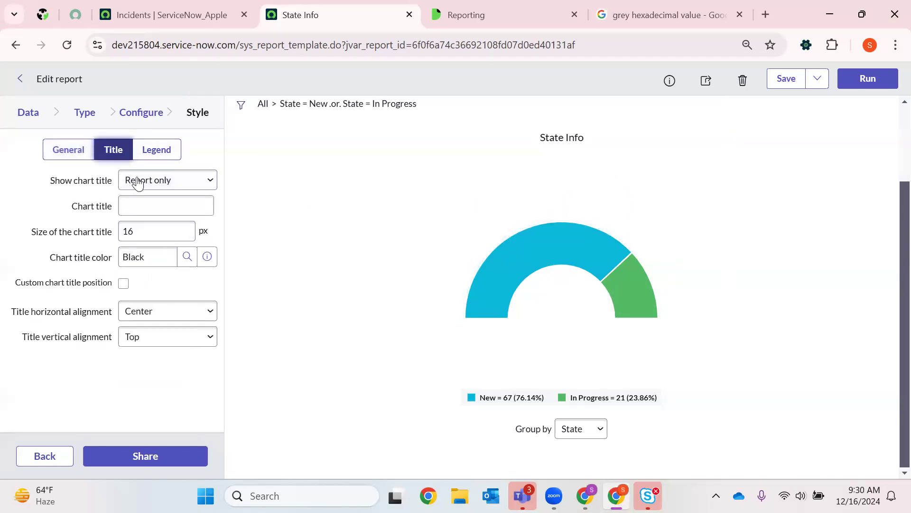
click(167, 208)
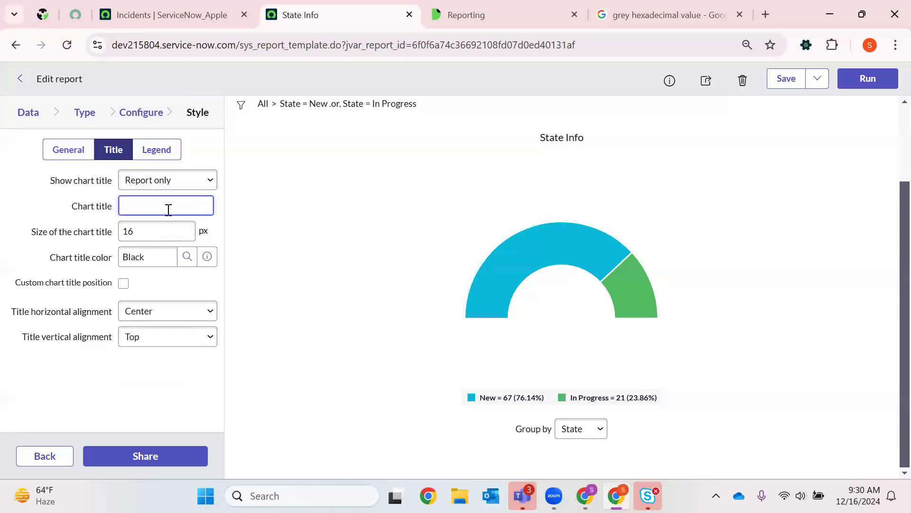
text(Everyd)
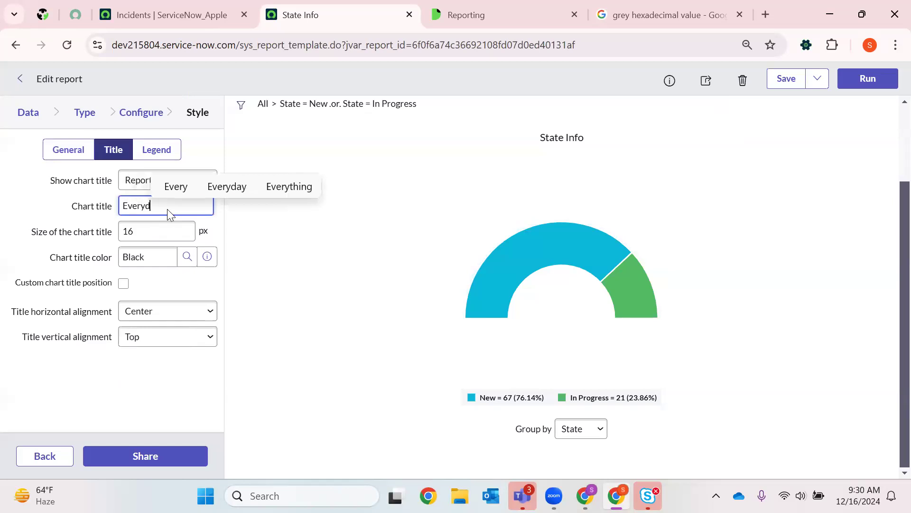
text(ay week Pr)
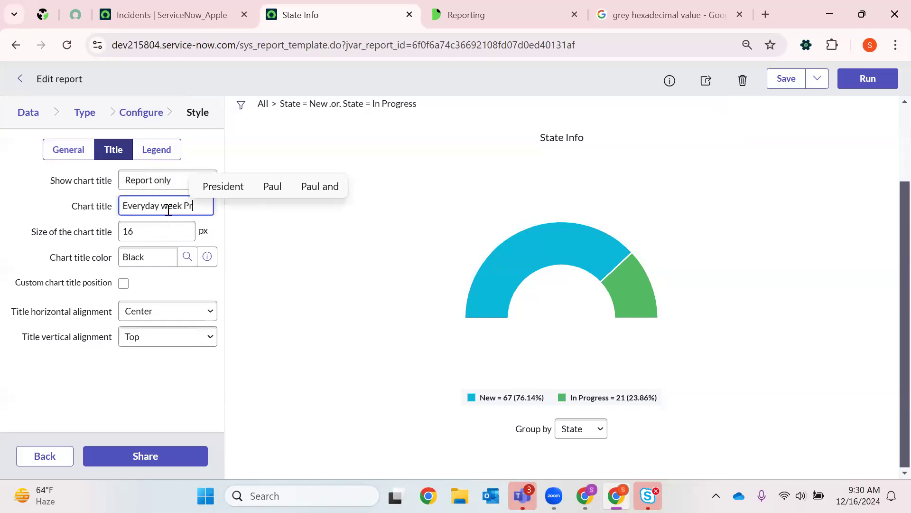
text(iori)
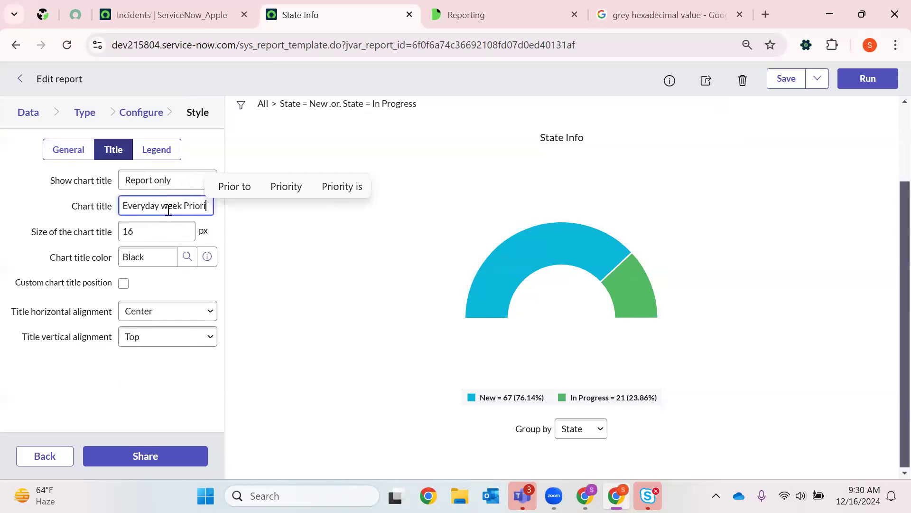
text(ty)
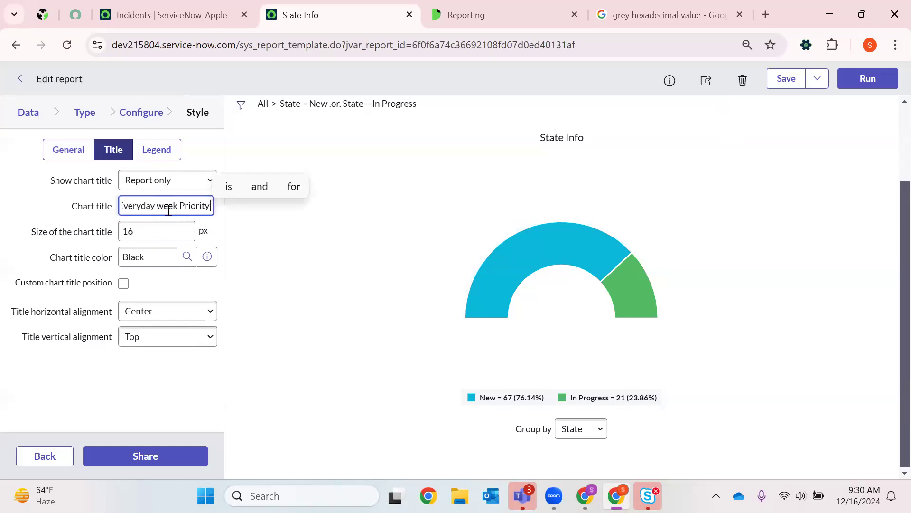
text( Incident Info)
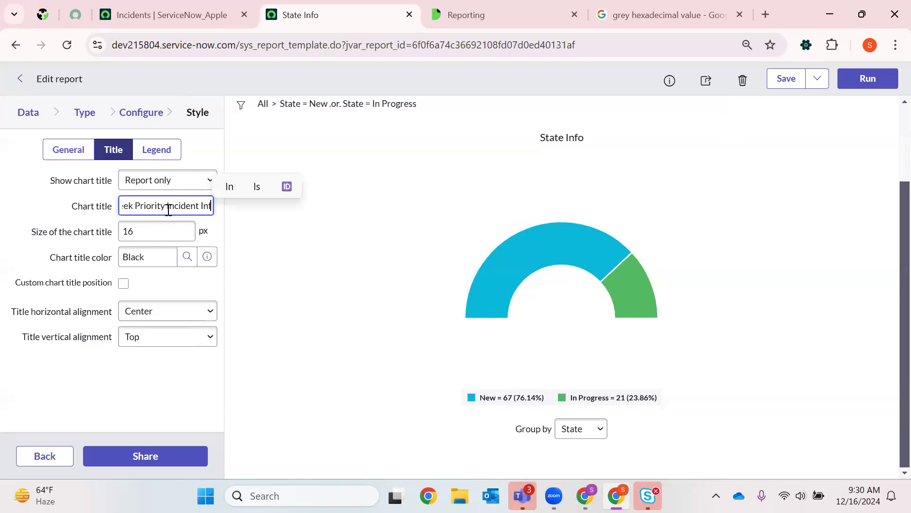
- Set the chart title size to 12 px and the title color to BluePalette_4
double_click(143, 232)
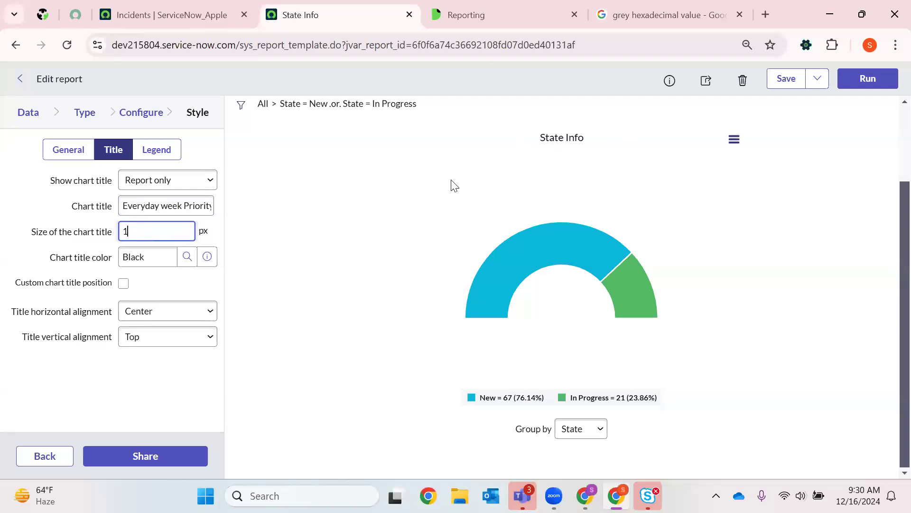
click(187, 256)
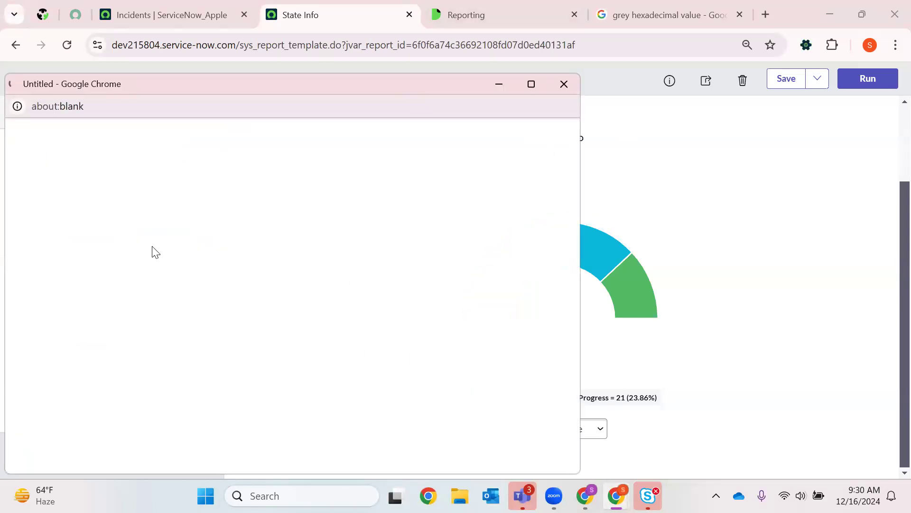
scroll(224, 311, down, 10)
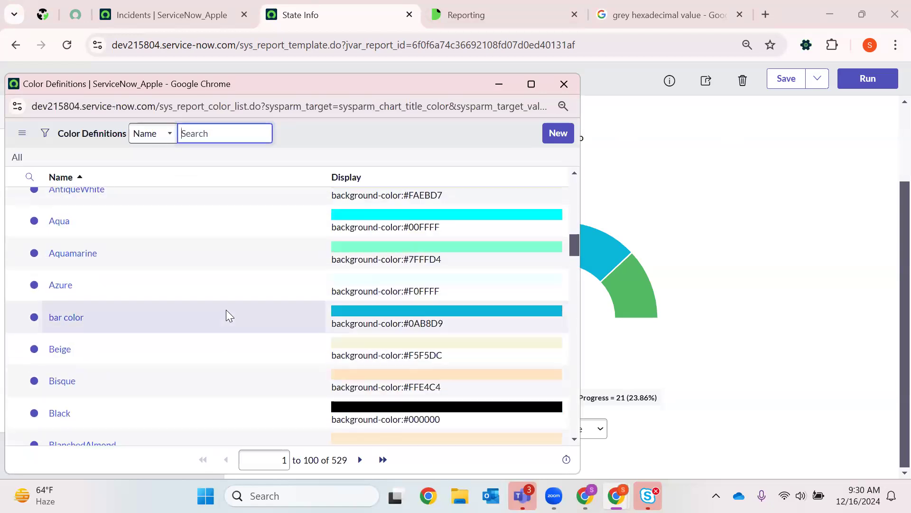
scroll(226, 309, down, 9)
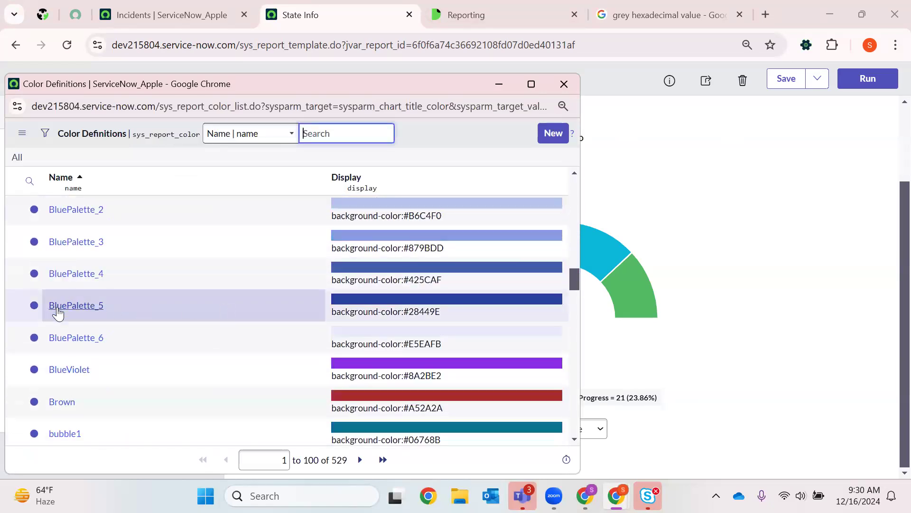
click(66, 279)
- Set the title's horizontal alignment to Left and vertical alignment to Top, and open and close the sharing options
click(172, 314)
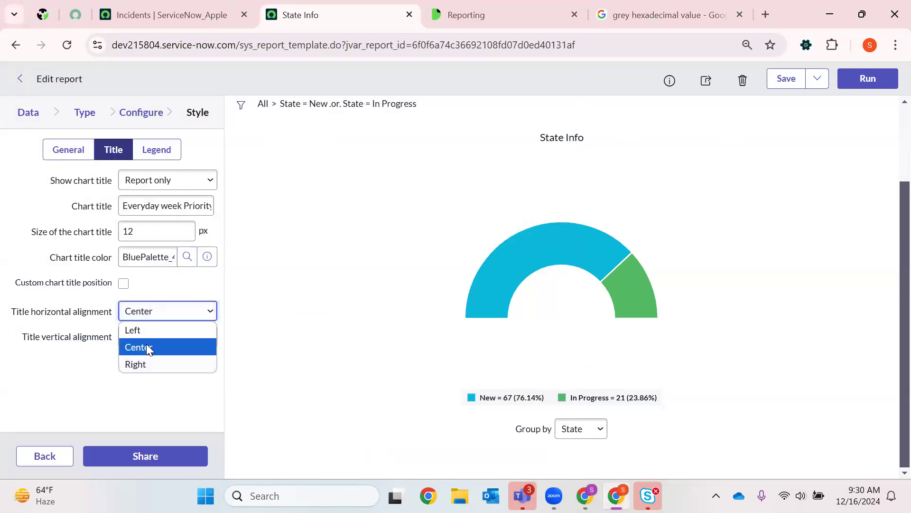
click(146, 348)
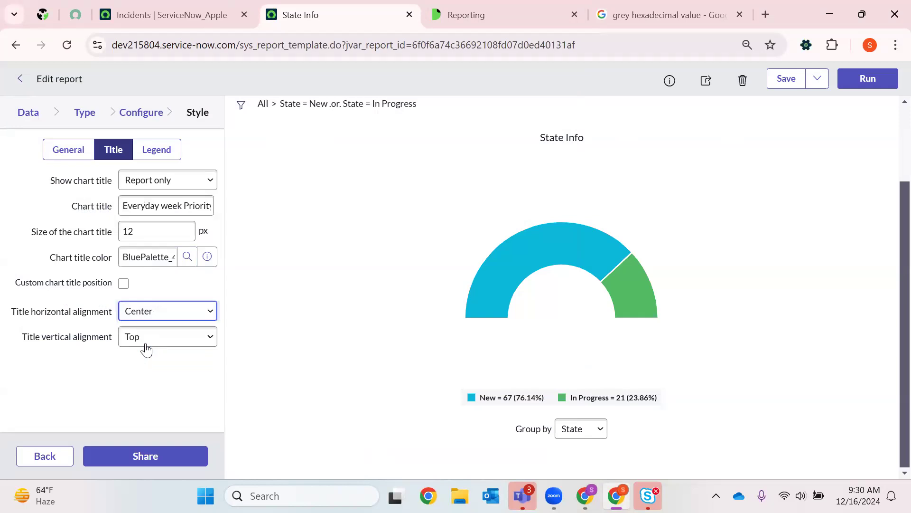
click(151, 343)
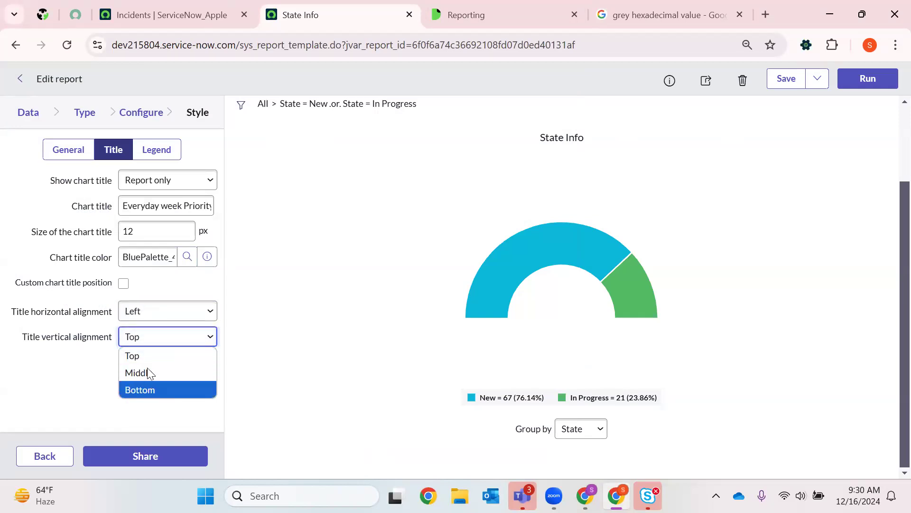
click(143, 353)
click(164, 459)
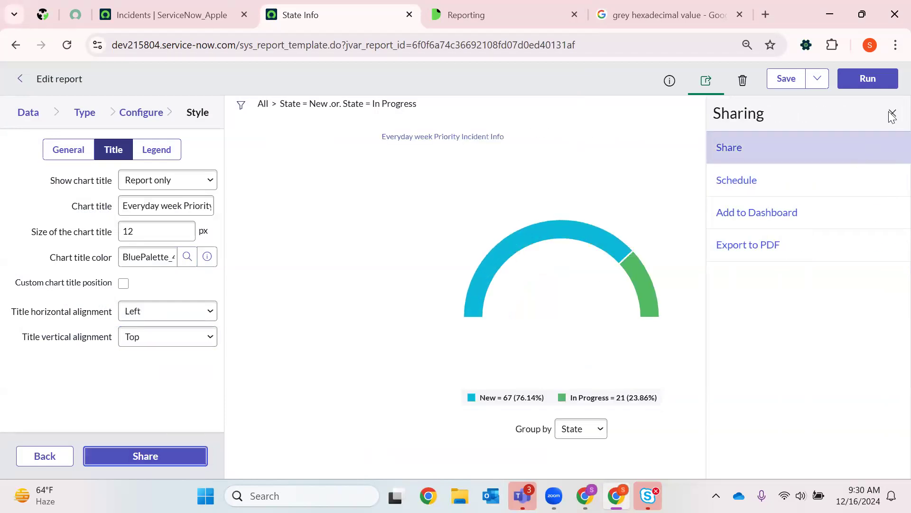
click(892, 113)
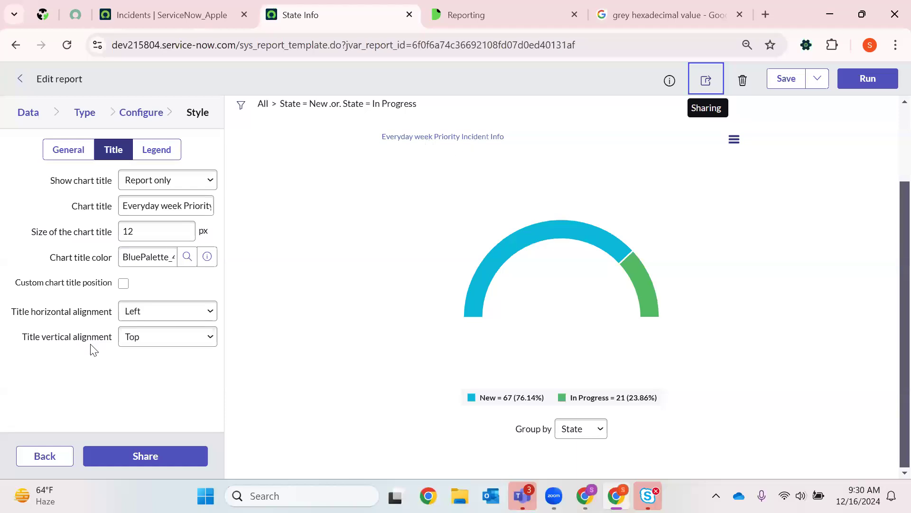
- Change the chart title's horizontal alignment to Right and save the report
click(138, 315)
click(179, 365)
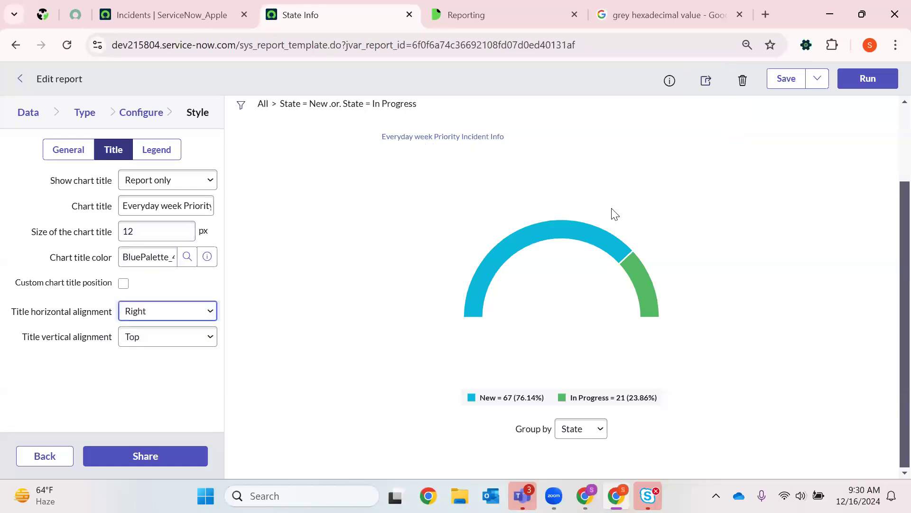
click(788, 82)
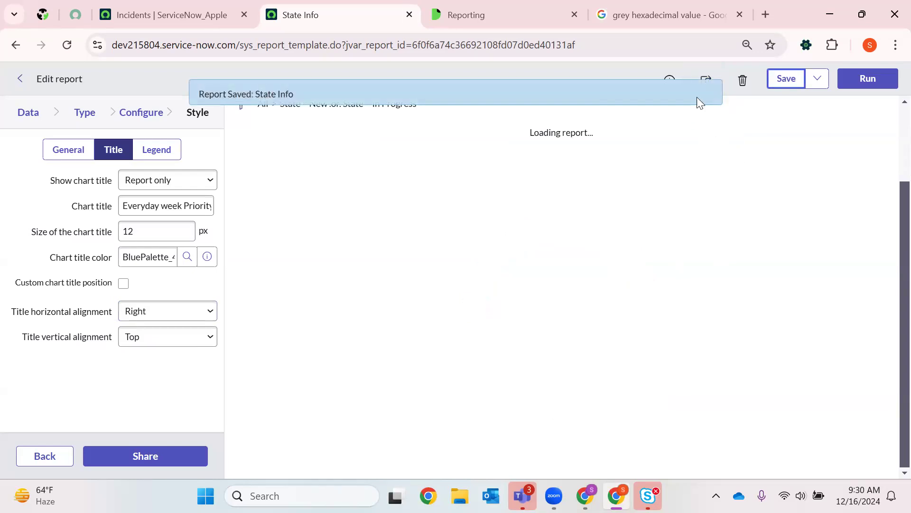
click(709, 94)
- Restyle the chart title with Center horizontal alignment, DarkSlateBlue color and 18 px size, and save the report
click(176, 311)
click(152, 350)
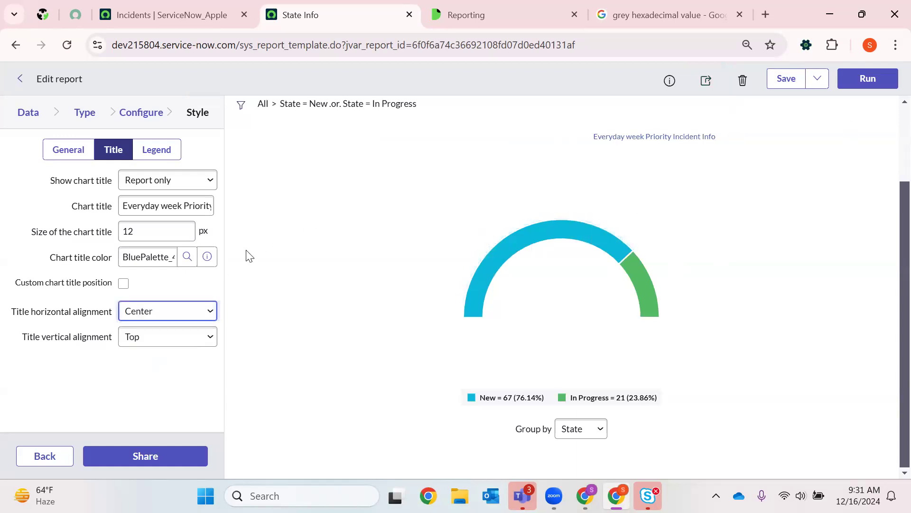
click(188, 256)
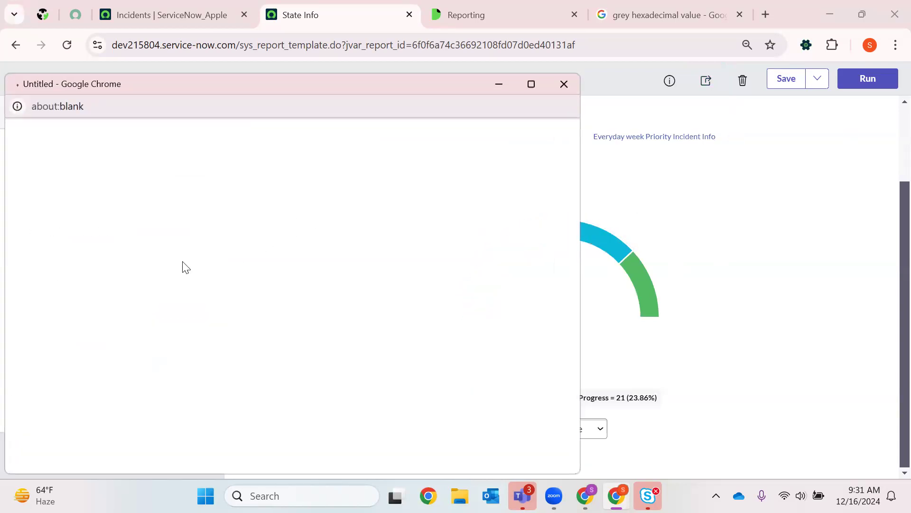
scroll(110, 319, down, 20)
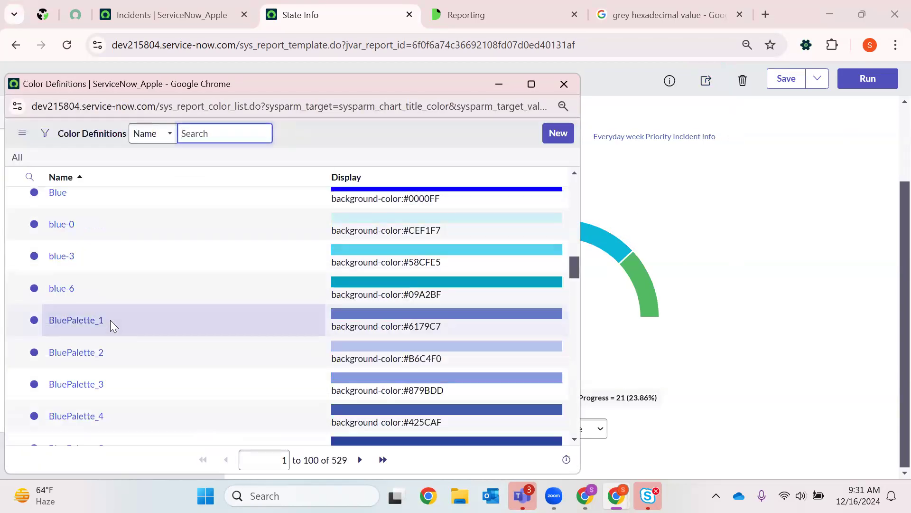
scroll(110, 320, down, 15)
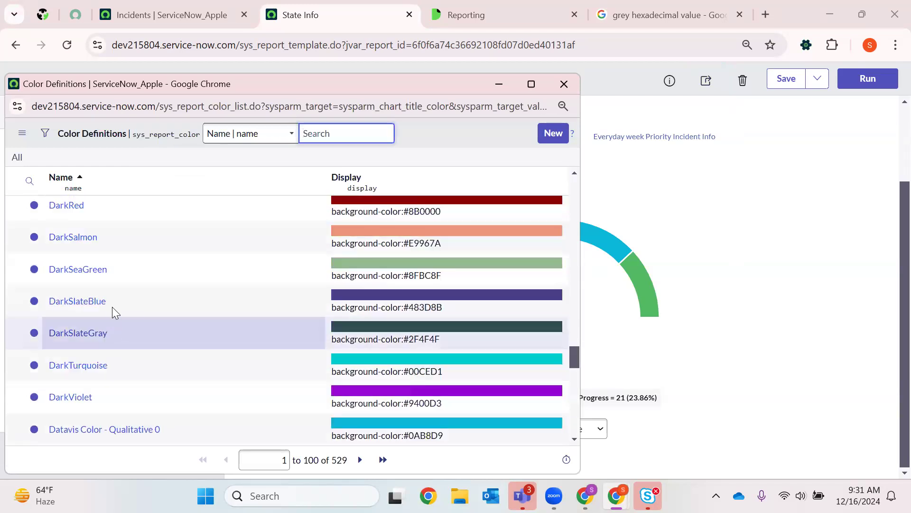
scroll(119, 286, up, 2)
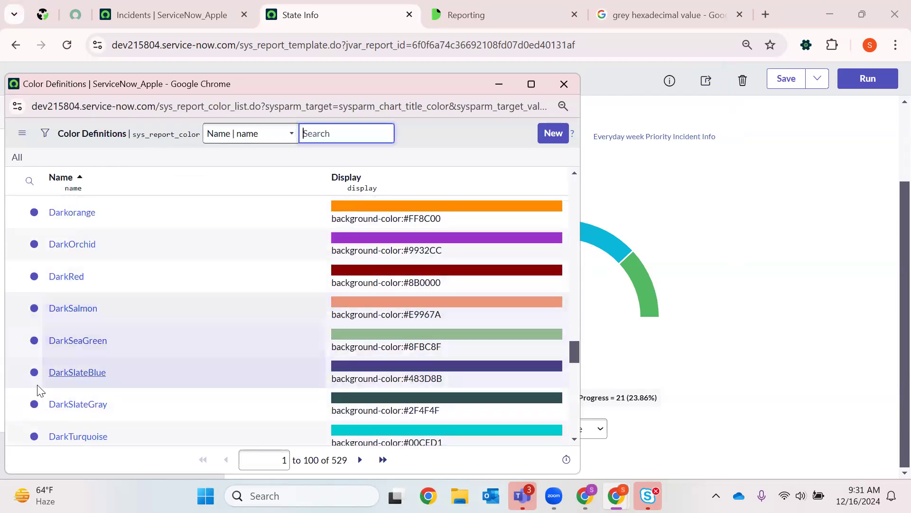
click(63, 373)
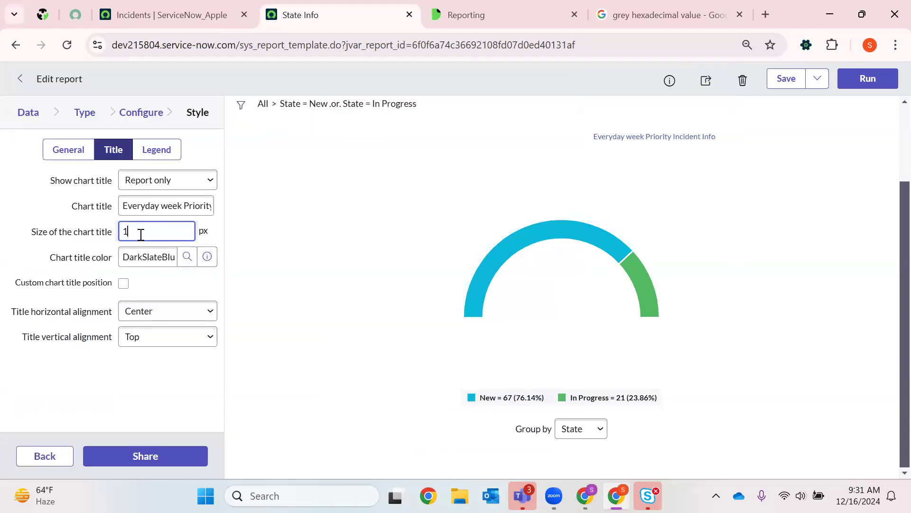
click(786, 78)
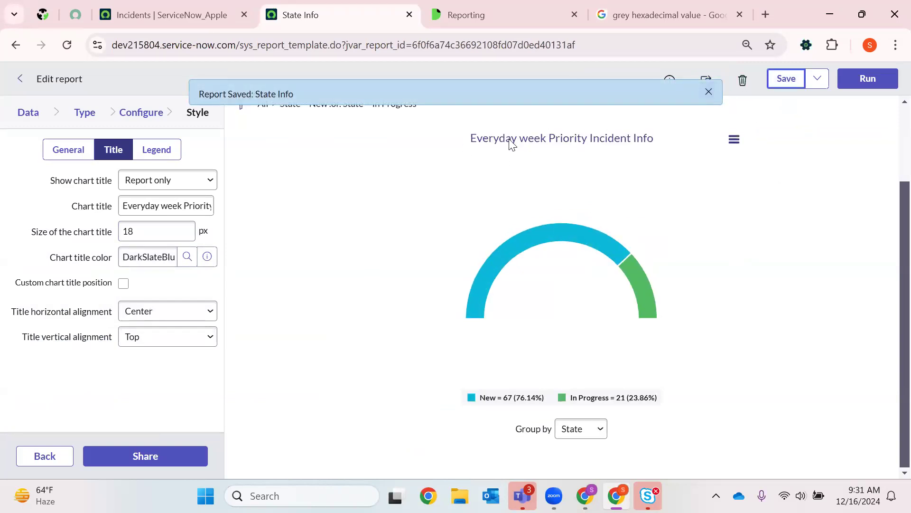
click(707, 94)
- Download the semi-donut chart as PNG and JPEG images
click(734, 140)
click(712, 175)
click(734, 142)
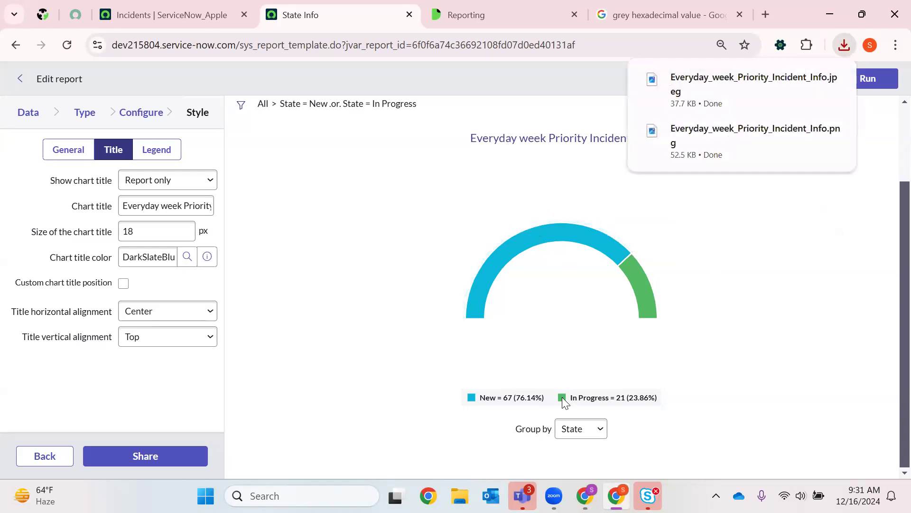
- Show the State Info report's structure and start creating a drilldown for it
drag(900, 248, 892, 472)
scroll(889, 157, up, 3)
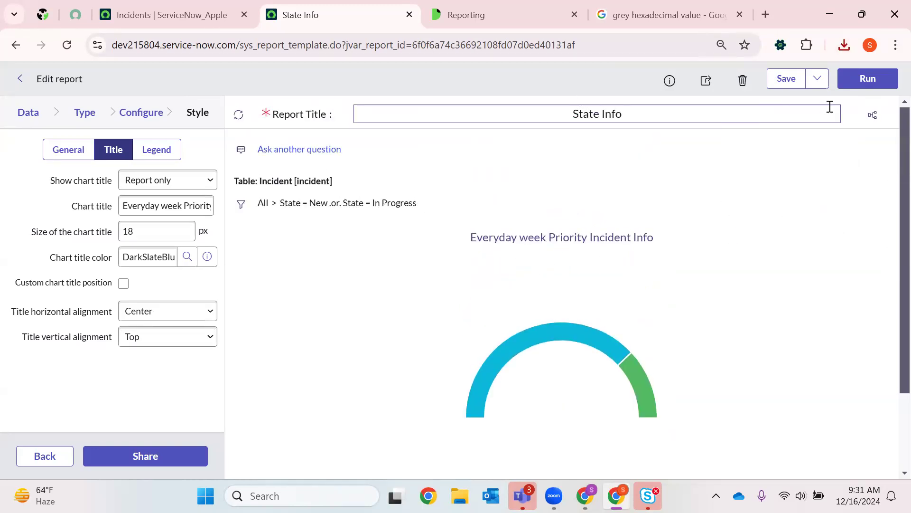
click(874, 118)
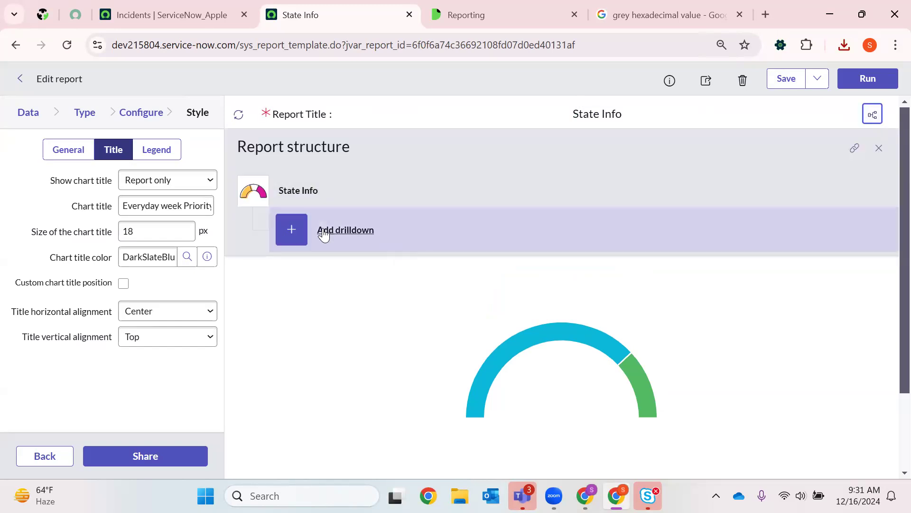
click(299, 229)
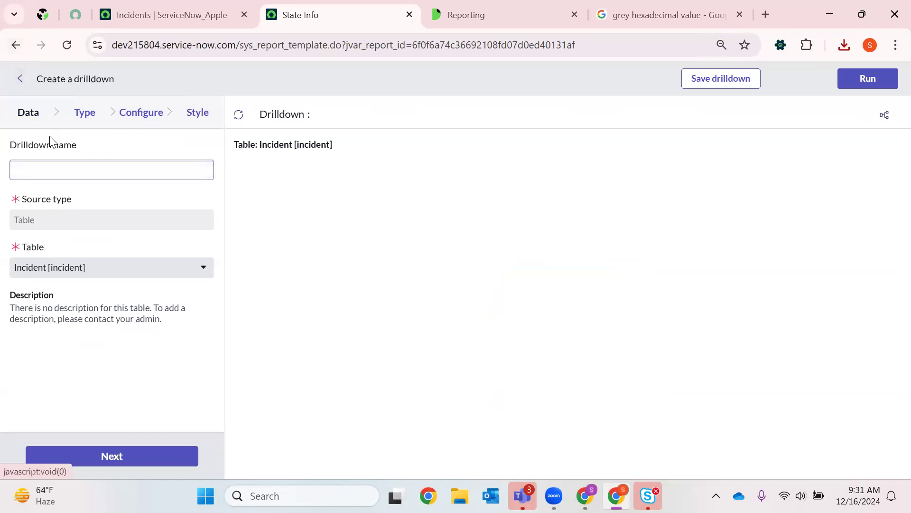
- Leave the unsaved drilldown and return to the Reports list
click(16, 45)
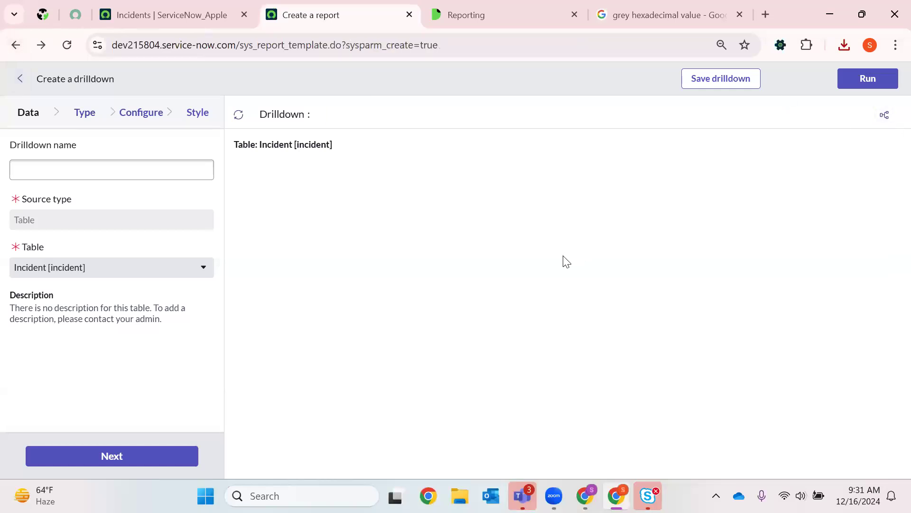
click(16, 46)
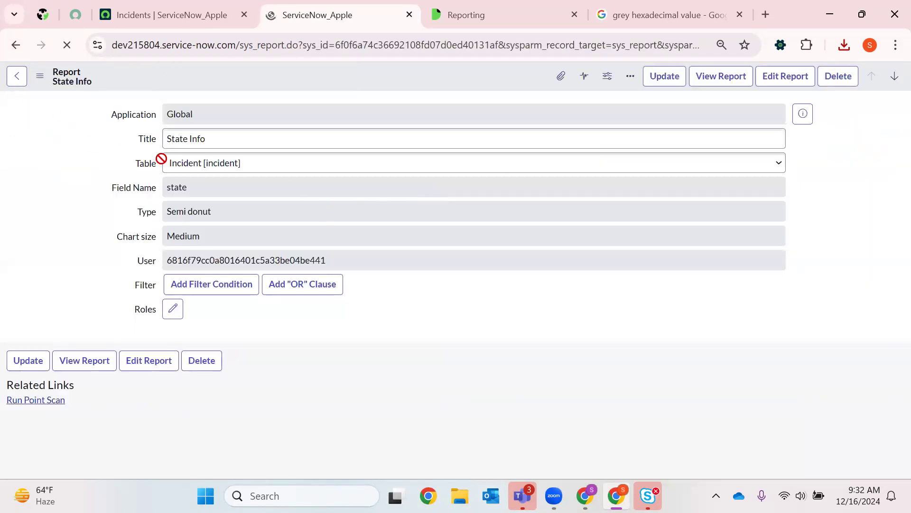
click(22, 83)
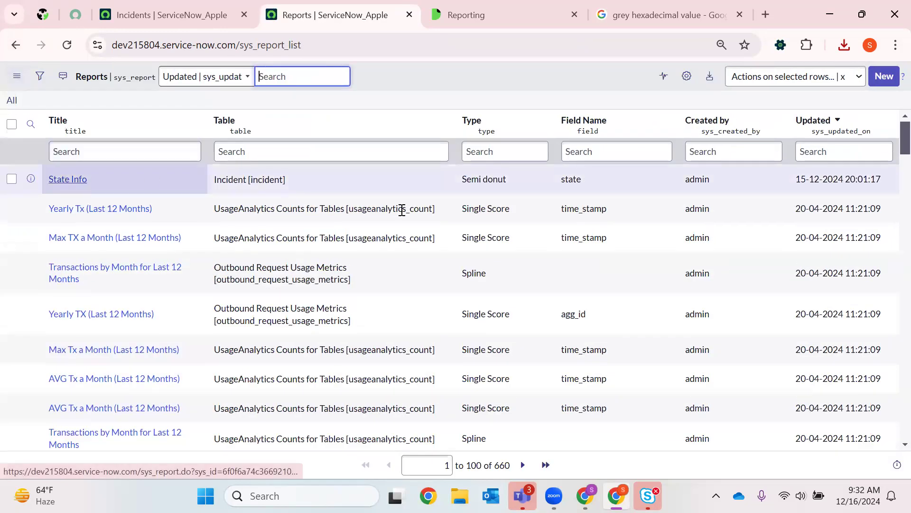
- Browse the Reports list, view the State Info report record and return to the list
scroll(402, 210, down, 2)
scroll(418, 216, up, 2)
click(71, 180)
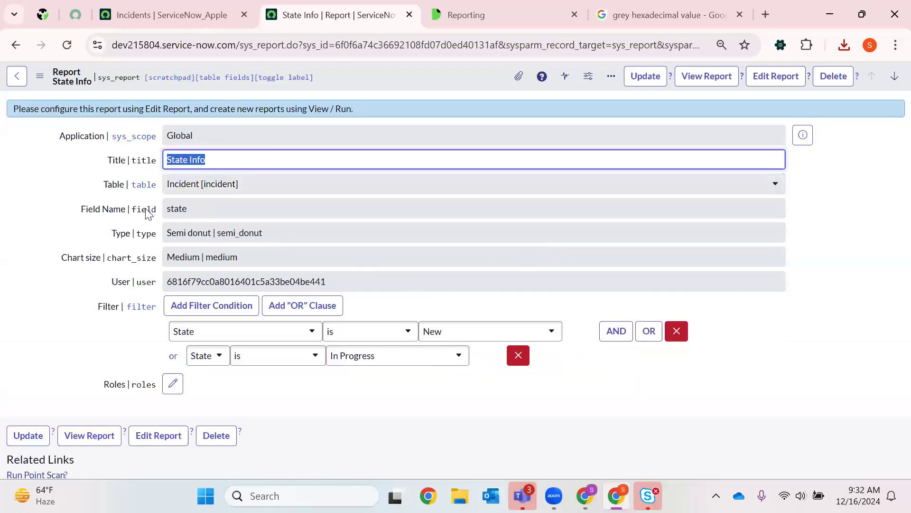
click(16, 76)
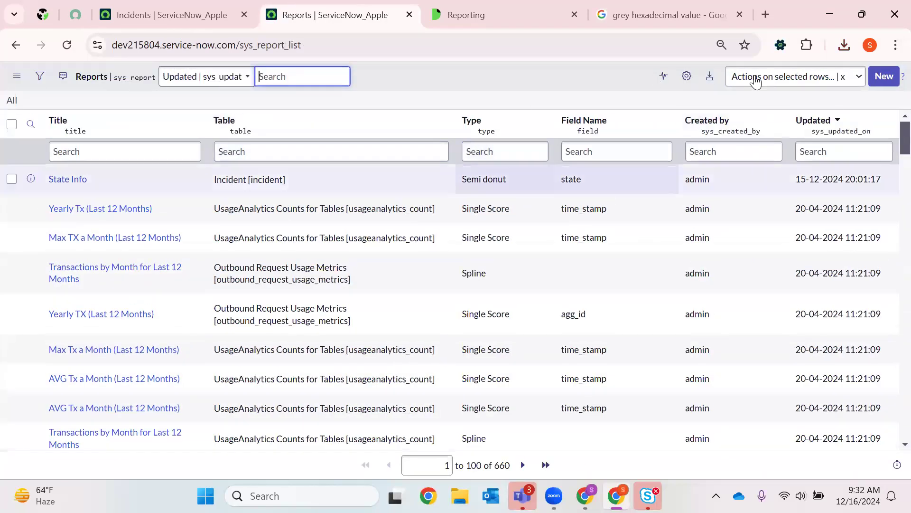
- Add the Active column to the Reports list and place it before the Title column
click(687, 76)
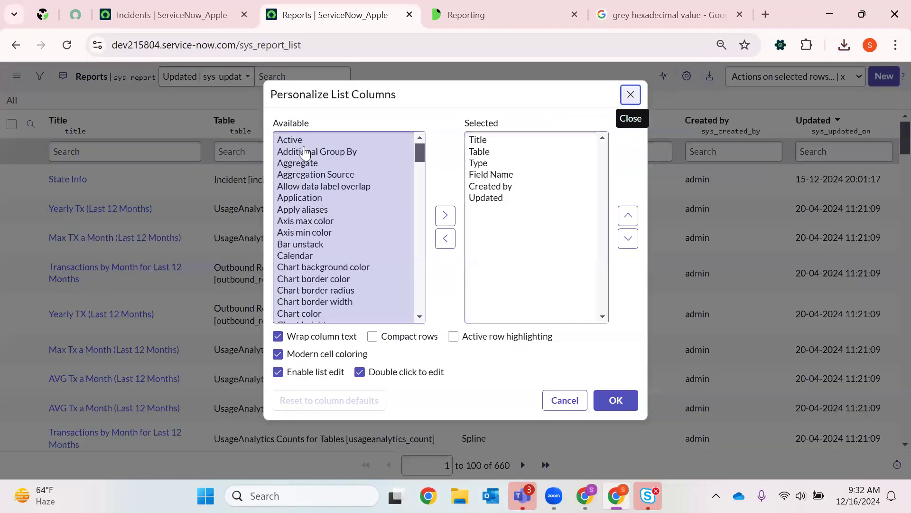
click(445, 215)
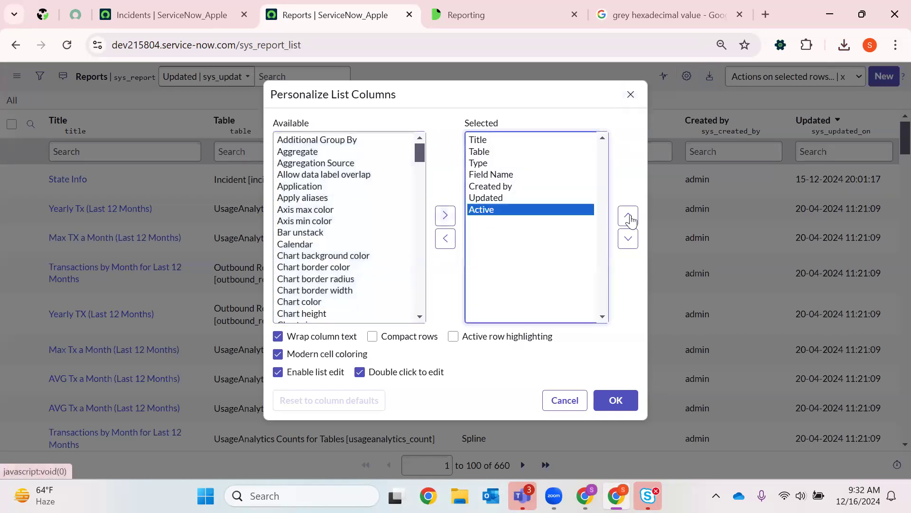
click(633, 217)
click(633, 218)
click(633, 218)
click(633, 218)
click(633, 218)
click(633, 218)
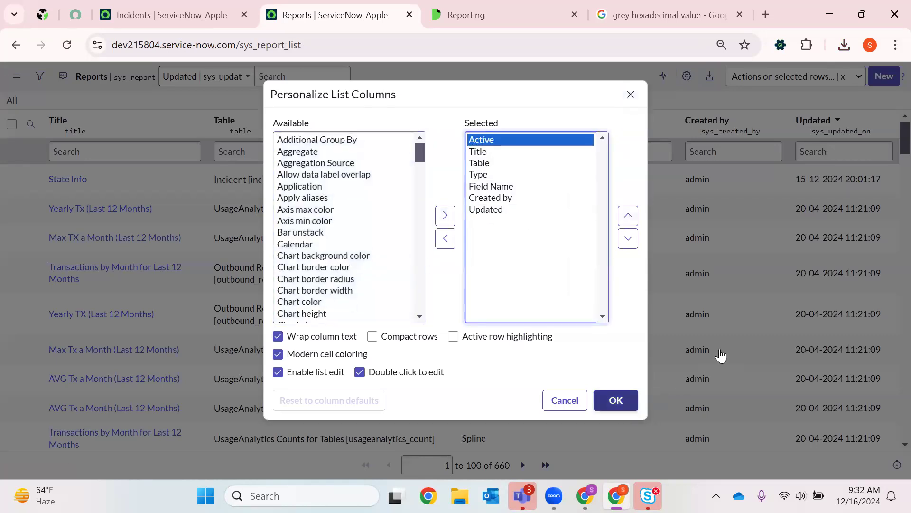
key(Return)
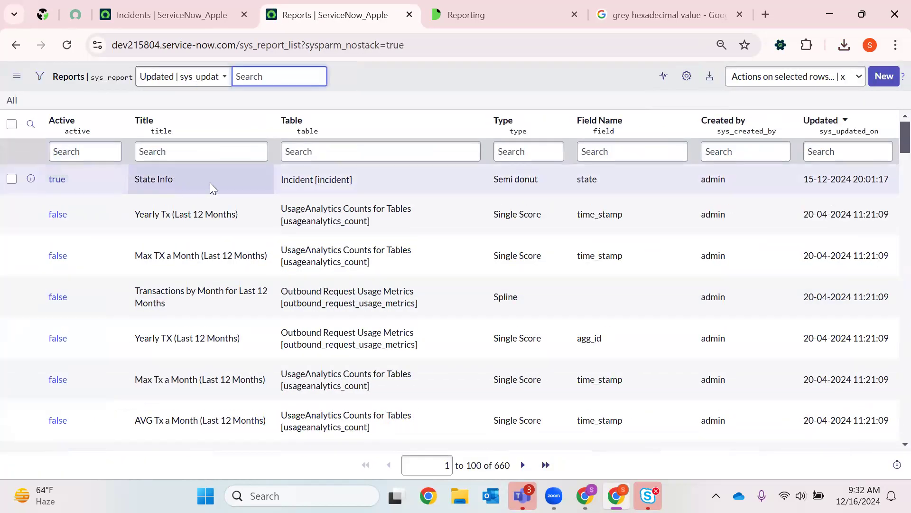
- Open the State Info report from the refreshed Reports list for editing and show its legend style settings
click(196, 185)
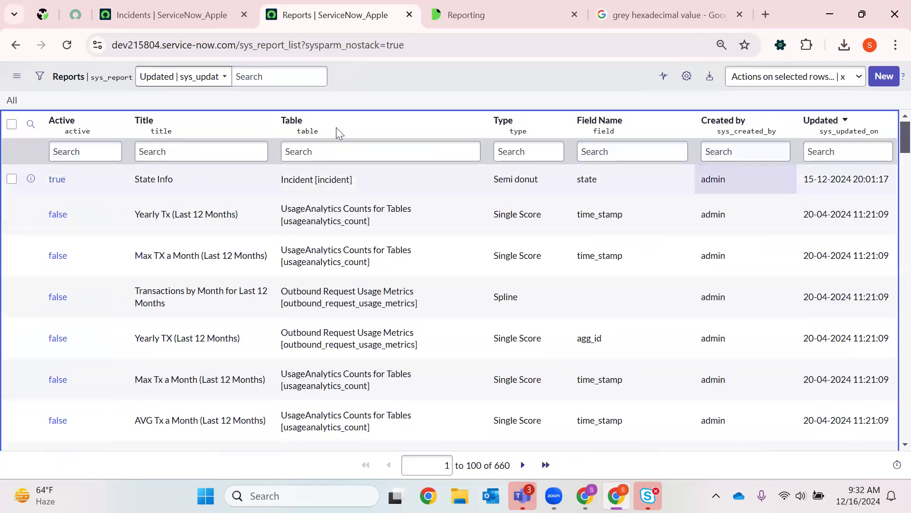
key(F5)
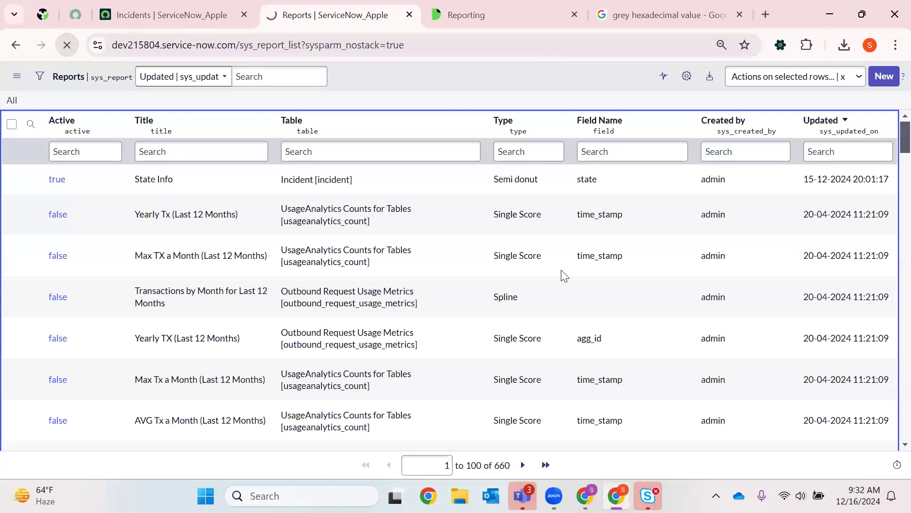
click(57, 180)
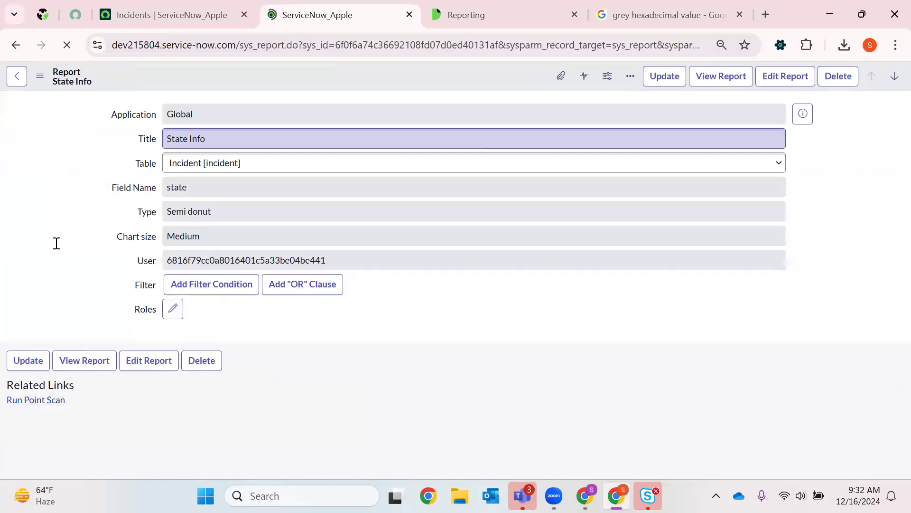
click(18, 85)
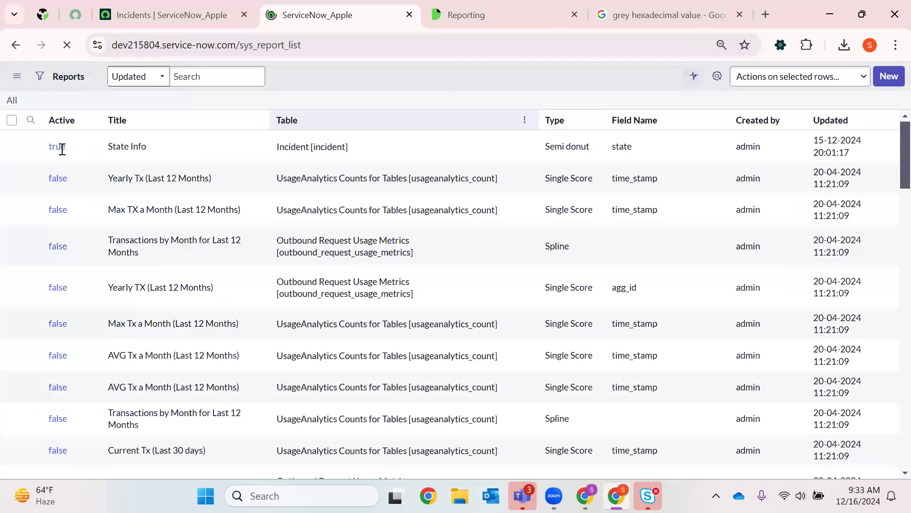
click(57, 180)
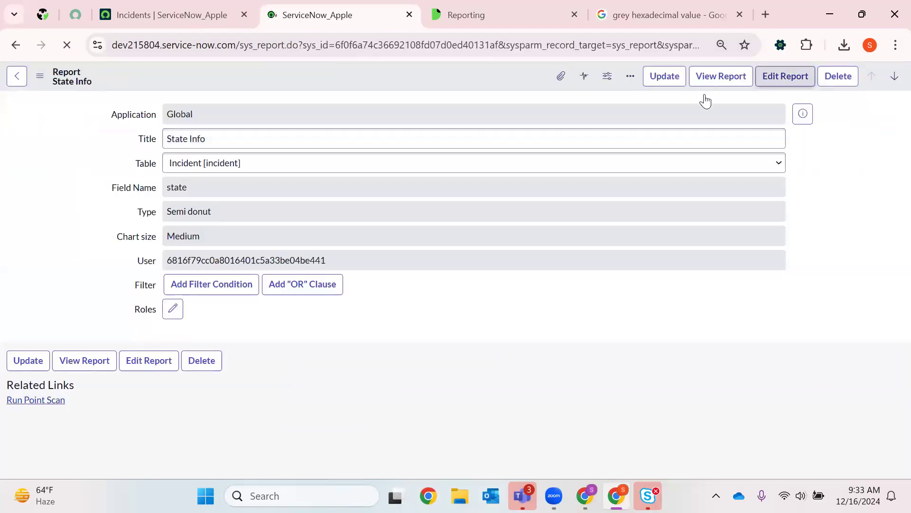
click(707, 76)
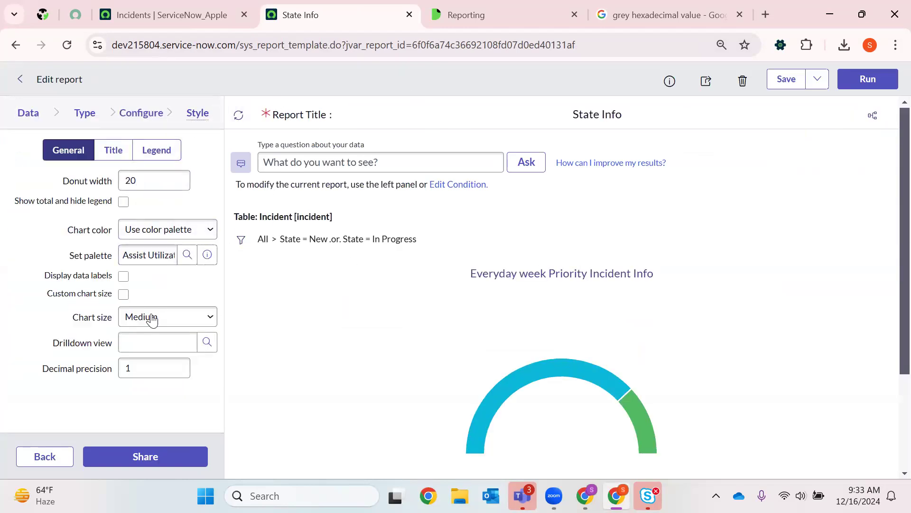
click(113, 149)
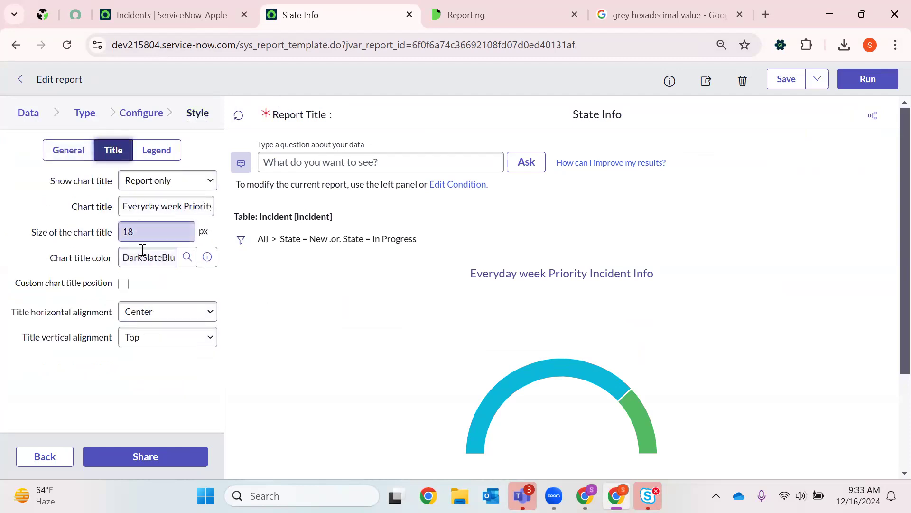
click(166, 150)
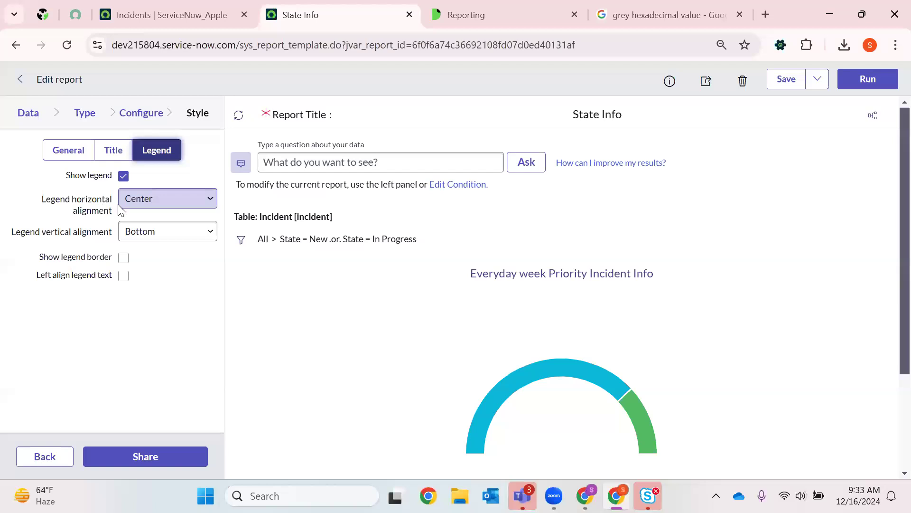
- Set the legend's horizontal alignment to Left and vertical alignment to Middle, and save the report
click(169, 204)
click(152, 222)
click(142, 233)
click(165, 268)
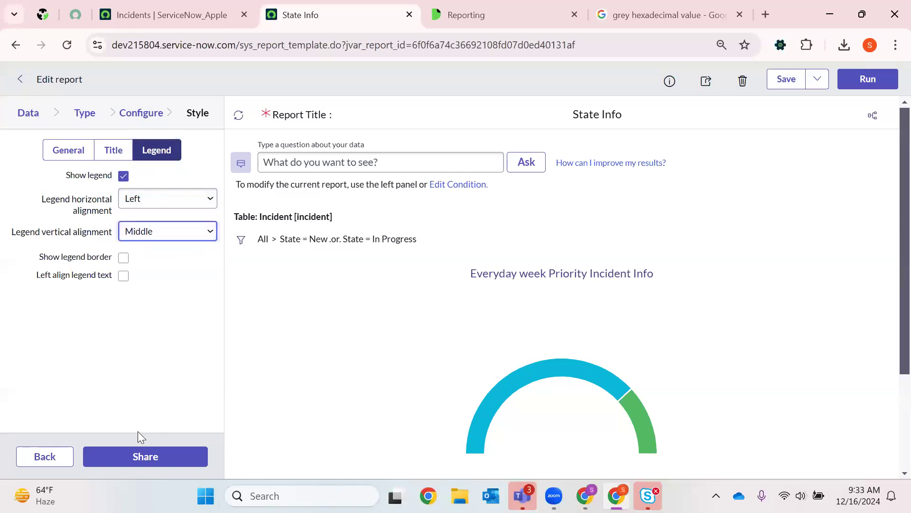
click(783, 81)
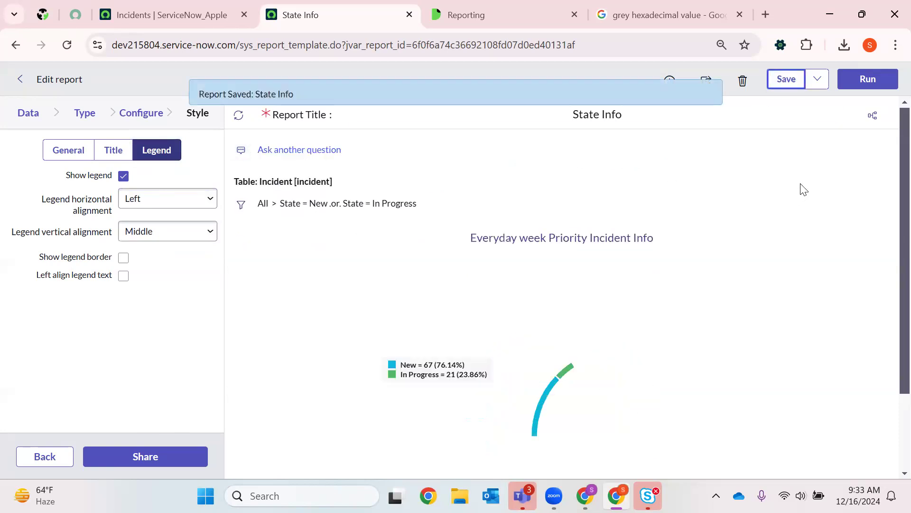
- Set the legend's horizontal alignment to Center and vertical alignment to Bottom, save the report and check the chart
click(170, 206)
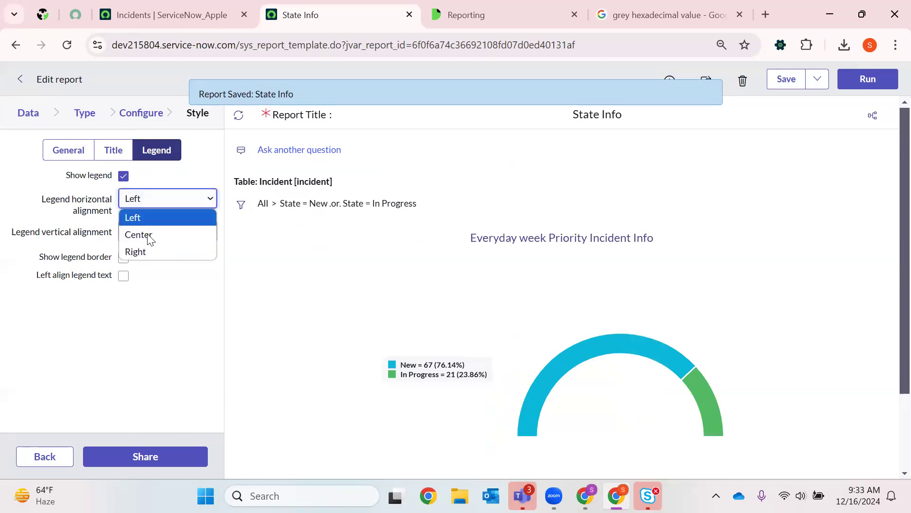
click(149, 235)
click(168, 233)
click(143, 283)
click(775, 76)
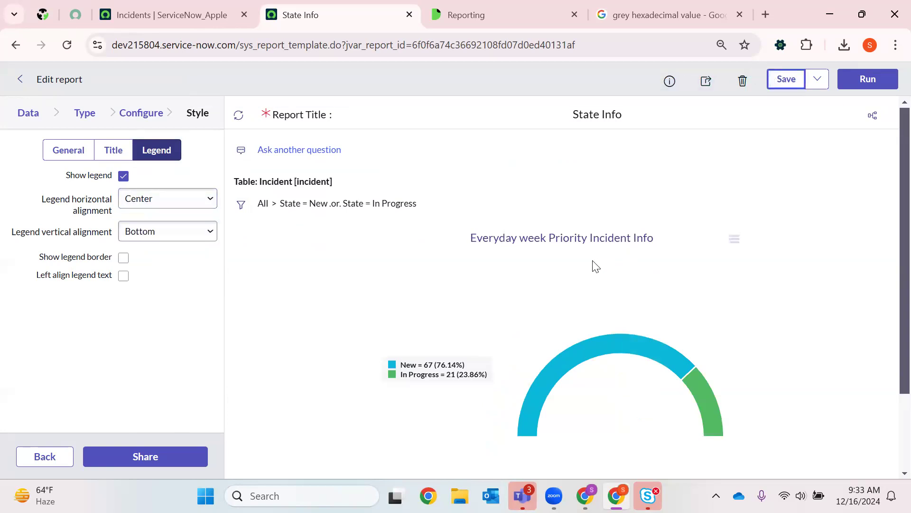
scroll(596, 258, down, 2)
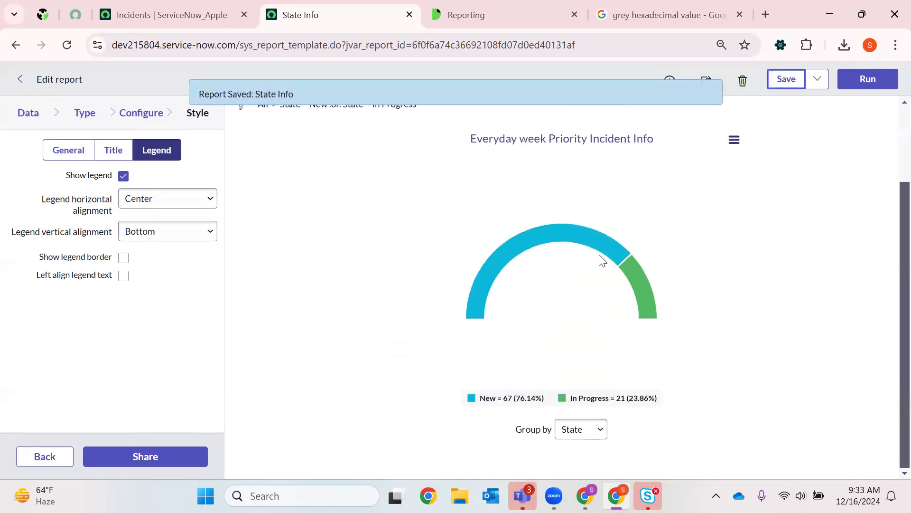
scroll(599, 254, up, 2)
- Set the legend's vertical alignment to Top, save the report and check the legend above the chart
click(142, 231)
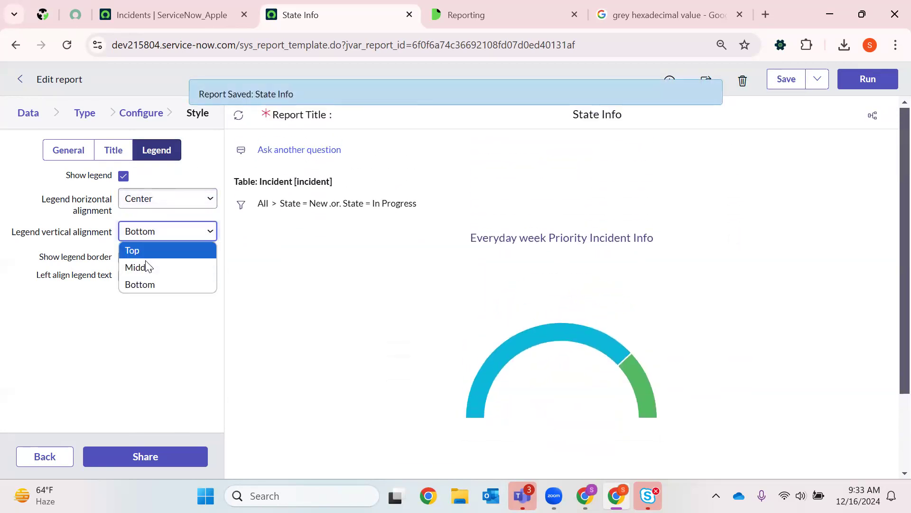
click(147, 265)
click(178, 241)
click(169, 248)
click(778, 85)
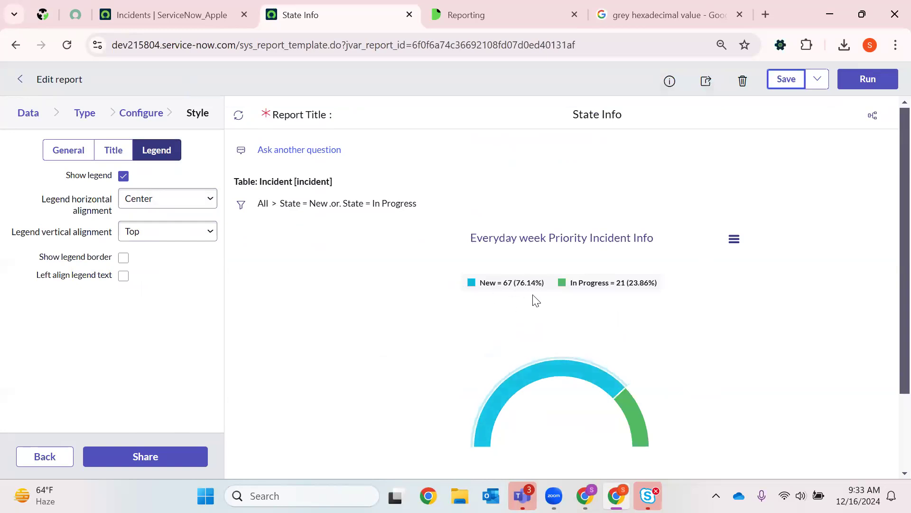
scroll(549, 242, down, 2)
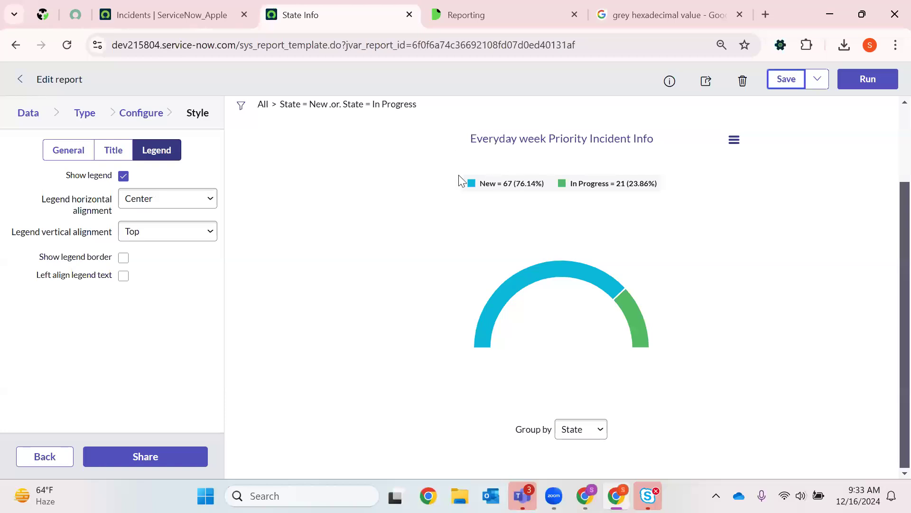
- Set the legend's vertical alignment to Bottom, enable the legend border and left-aligned legend text, and save the report
click(151, 232)
click(152, 282)
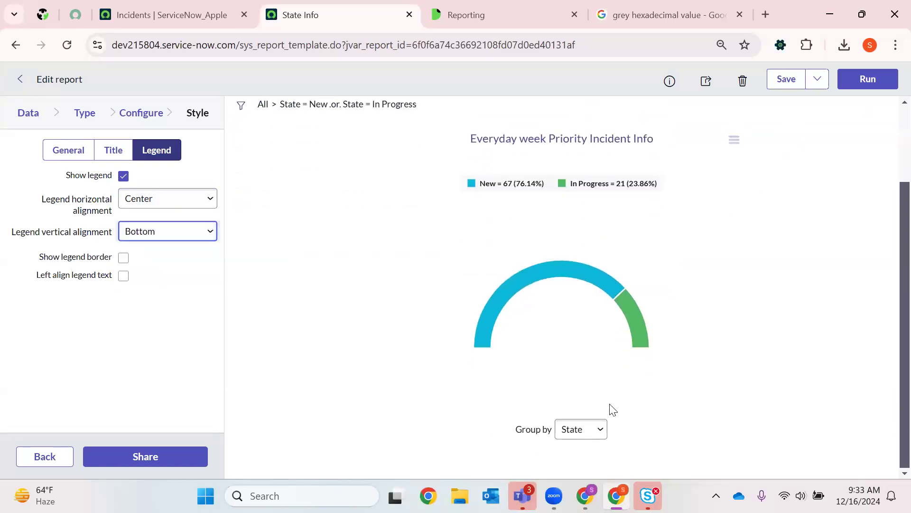
click(581, 435)
click(831, 264)
click(787, 85)
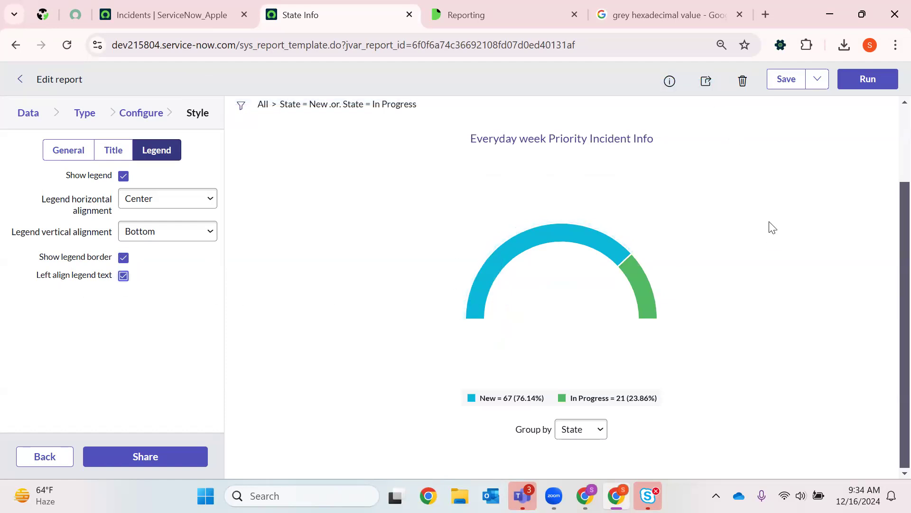
click(783, 86)
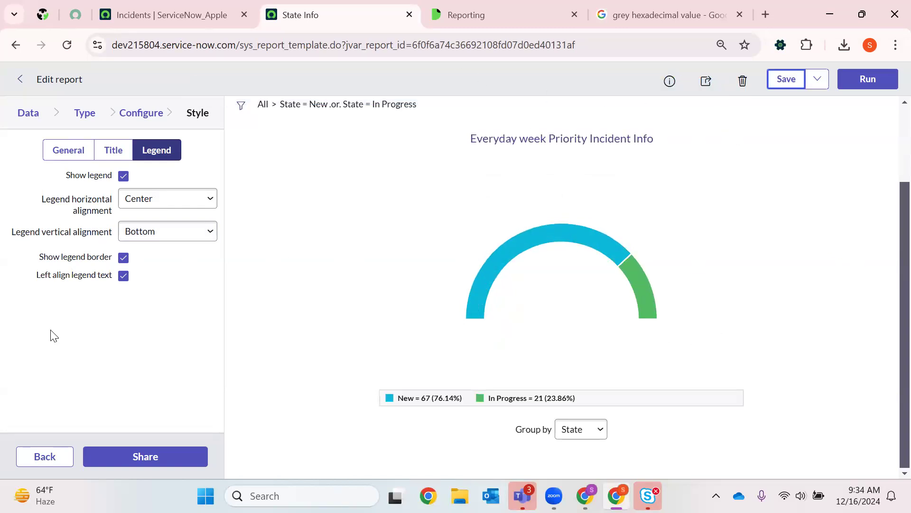
- Insert a new copy of the State Info report and return to the previous page
click(196, 113)
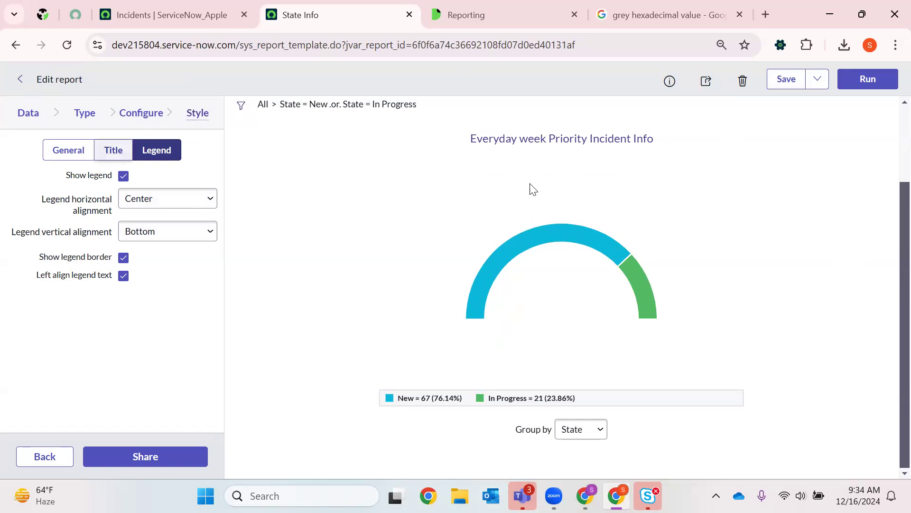
click(817, 79)
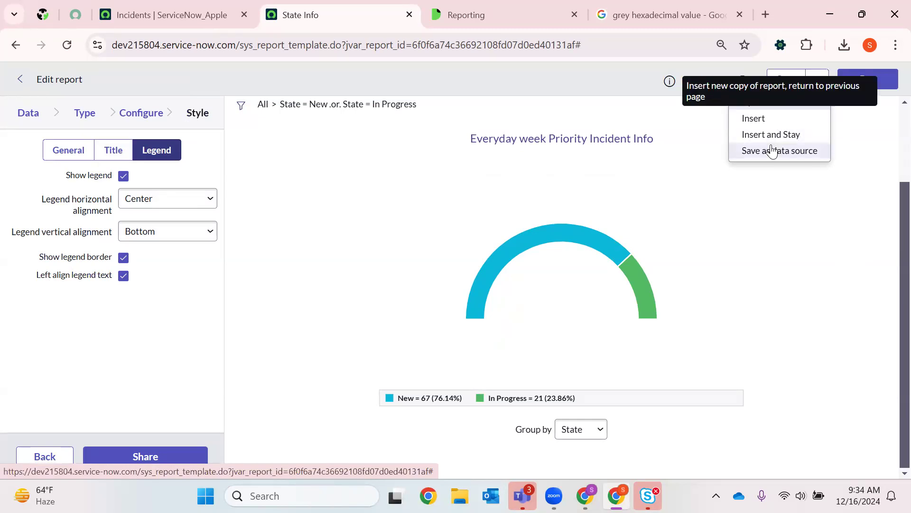
click(780, 119)
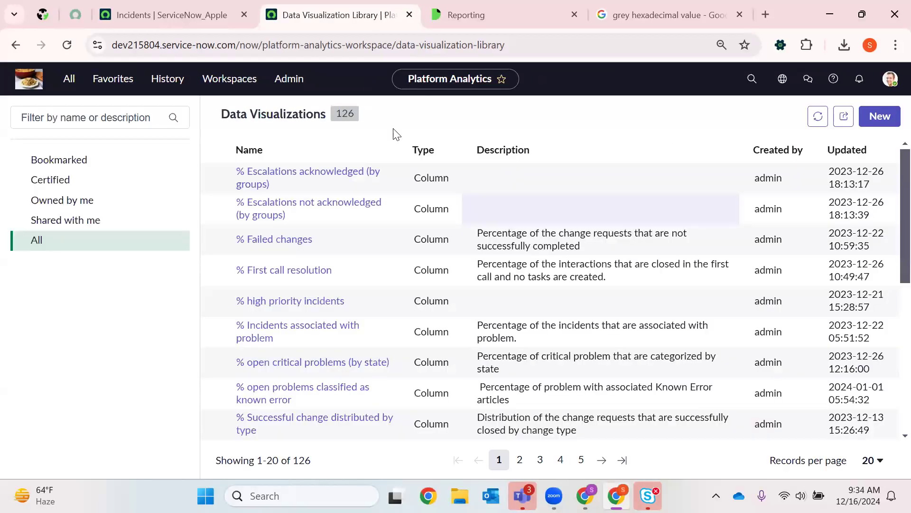
- Open Platform Analytics from the visited-page history in a new browser tab and close the old Data Visualization Library tab
click(80, 85)
click(167, 79)
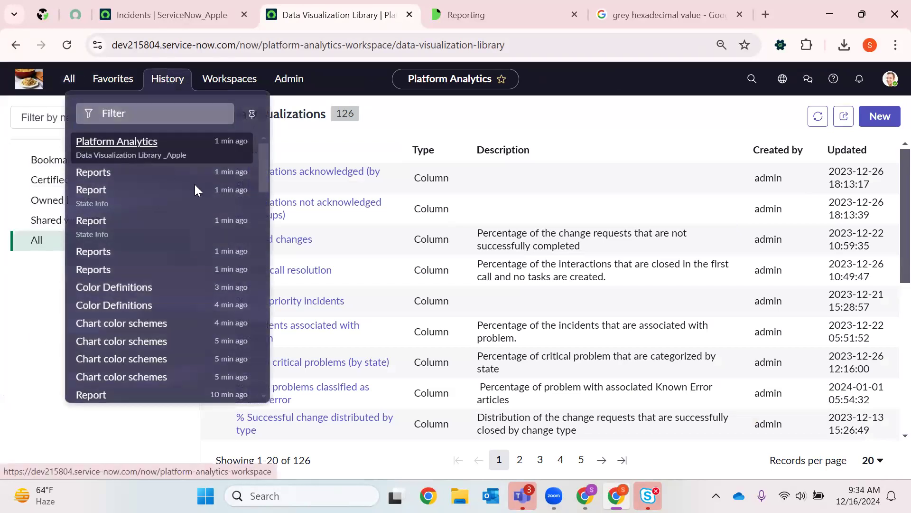
right_click(127, 157)
click(183, 167)
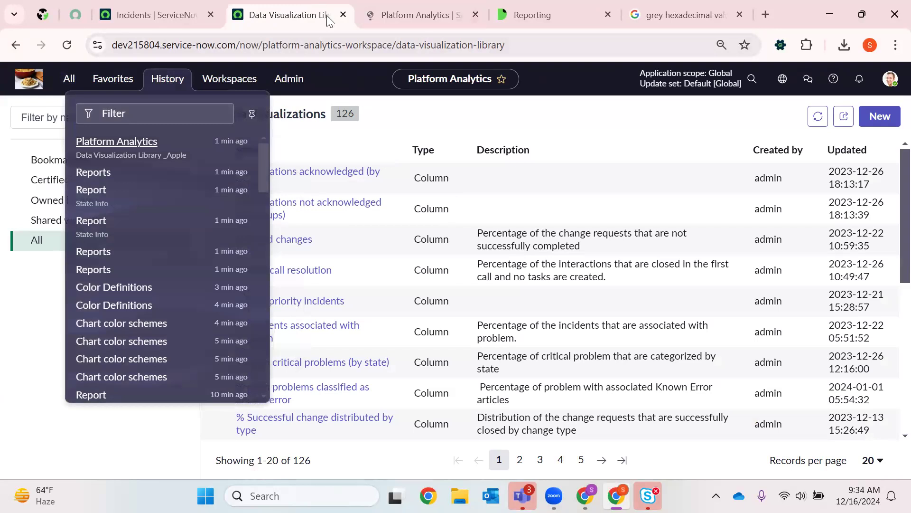
click(343, 14)
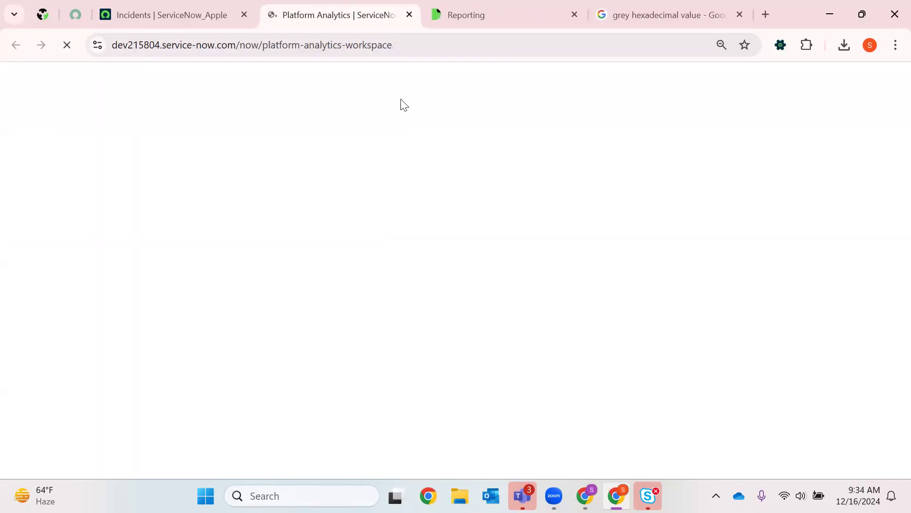
- Close the Reporting documentation tab and the Google search tab for the grey hexadecimal value
click(579, 15)
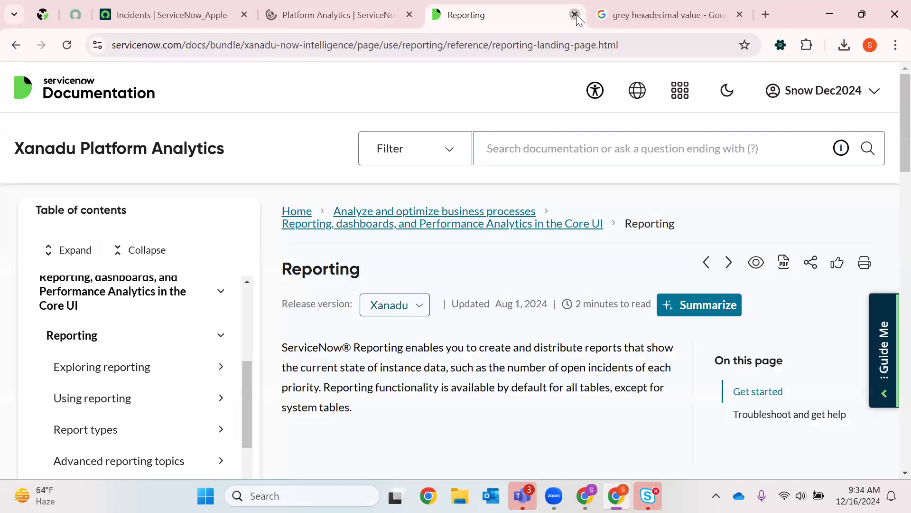
click(575, 14)
click(575, 15)
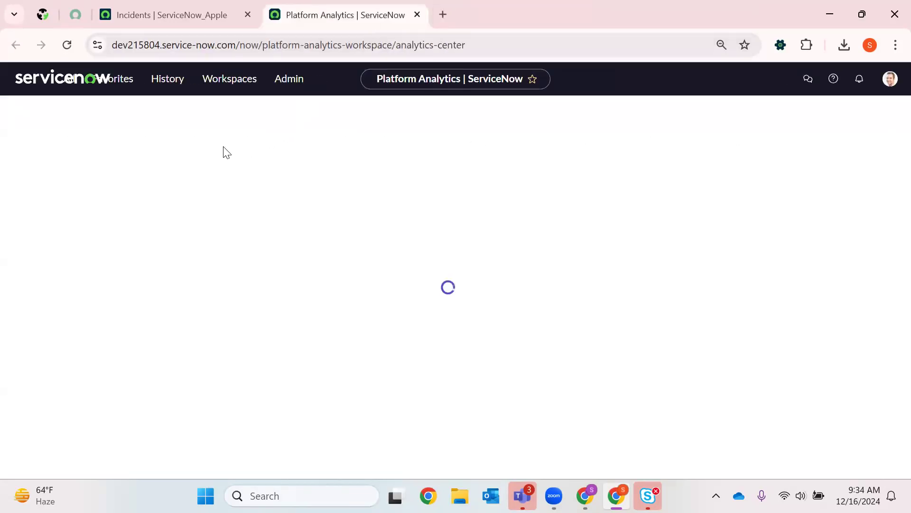
- Open the Data Visualization Library from the visited-page history and filter all modules for Reports
click(167, 78)
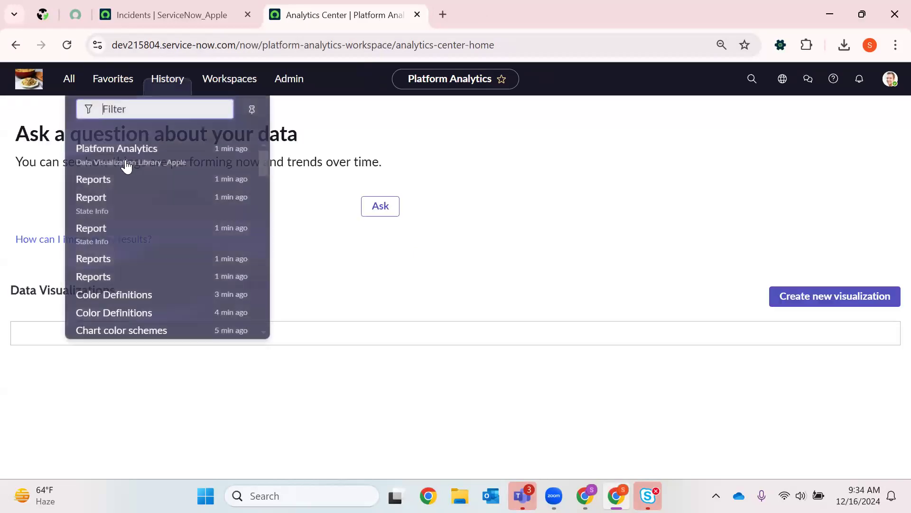
click(208, 203)
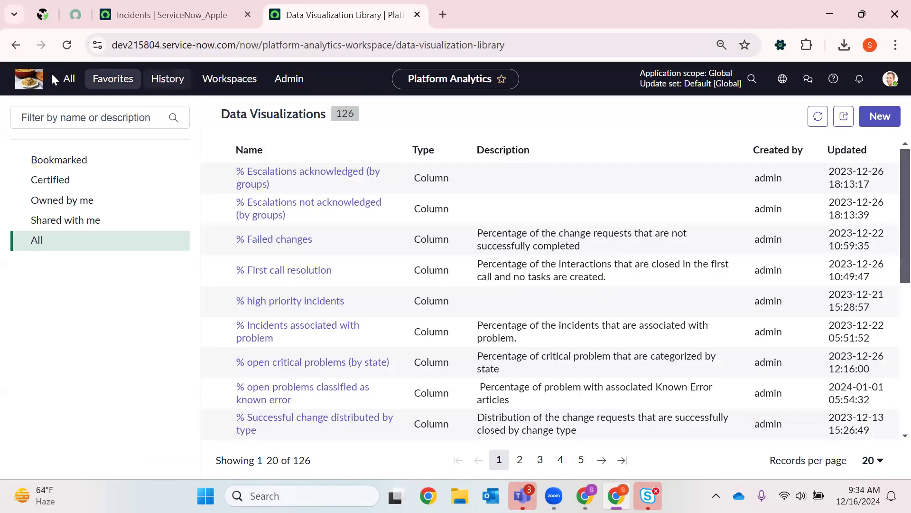
click(68, 79)
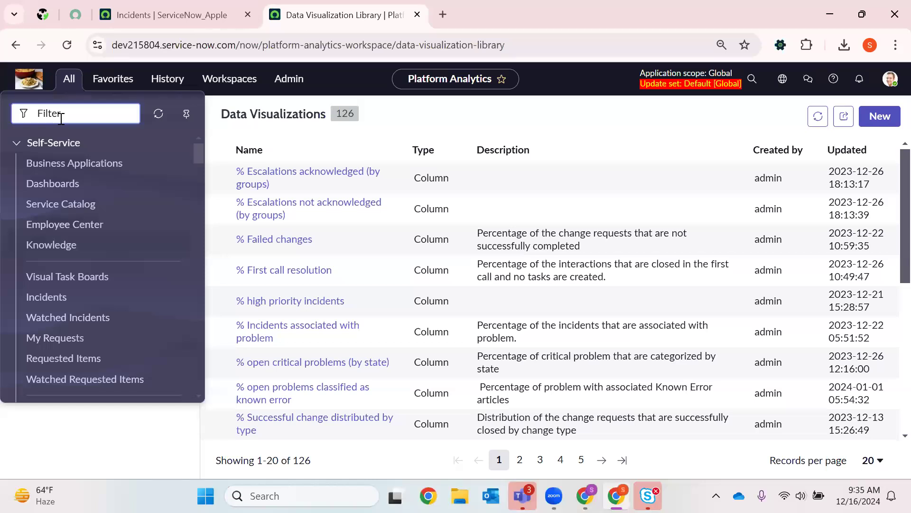
text(Reports)
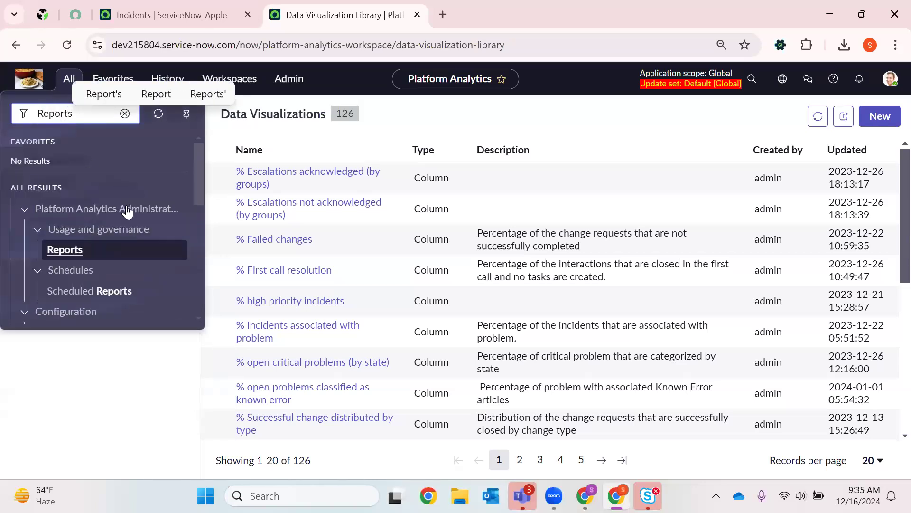
scroll(124, 212, down, 3)
scroll(101, 232, up, 3)
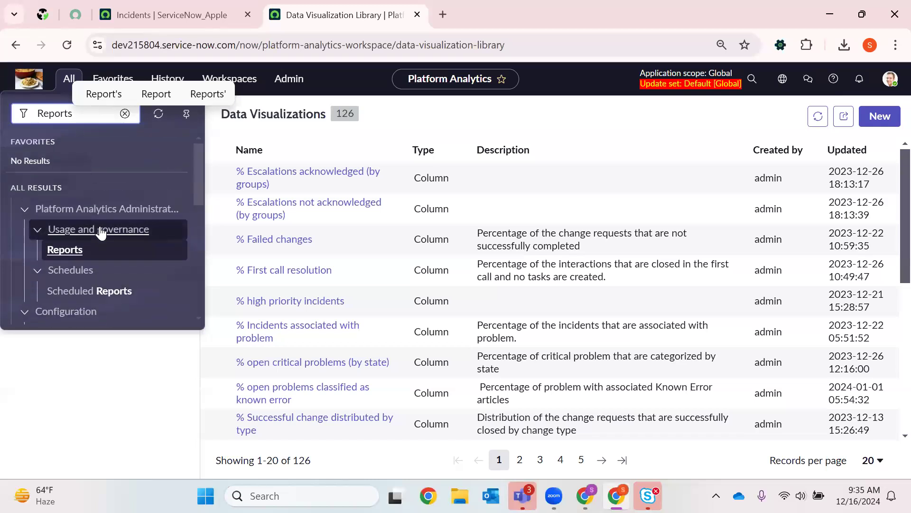
- Open the Reports list in a new browser tab and close the Data Visualization Library tab
click(69, 252)
right_click(68, 251)
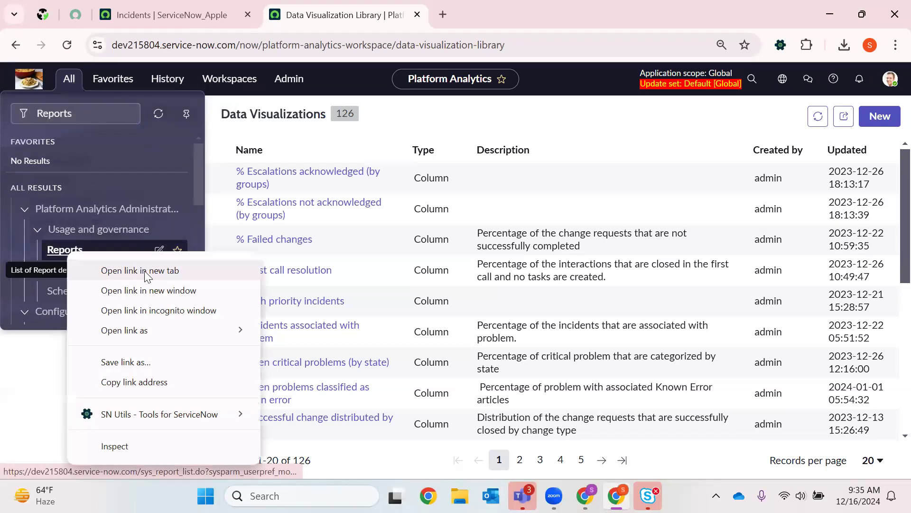
click(144, 271)
click(436, 24)
click(410, 24)
click(417, 15)
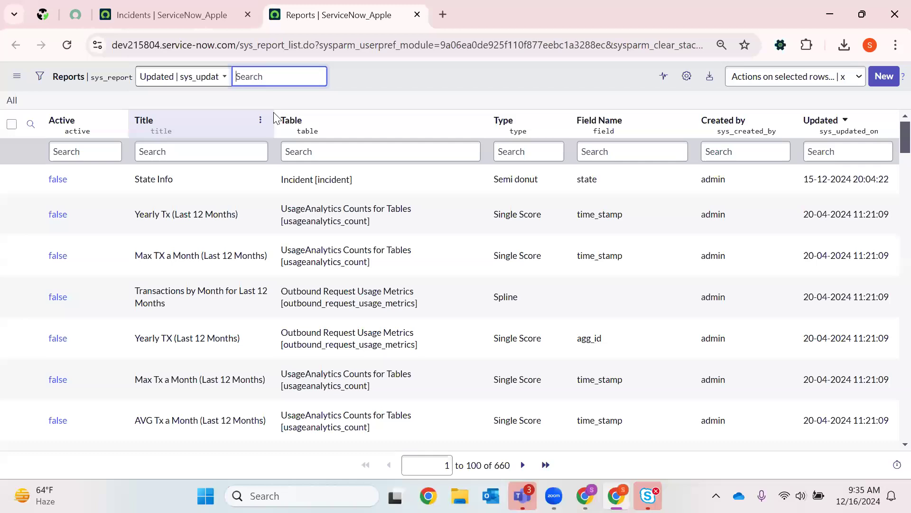
- Open the State Info report from the Reports list in a new browser tab and load its report editor
click(95, 177)
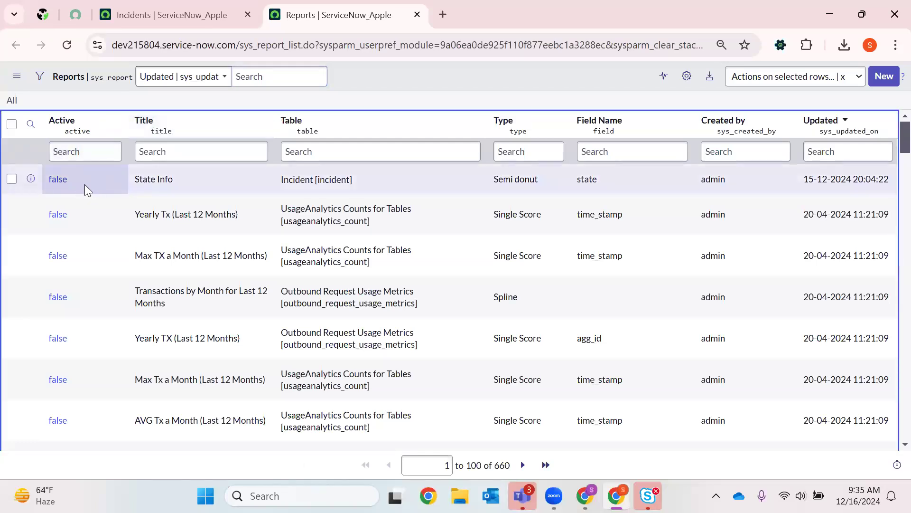
double_click(88, 184)
click(70, 182)
double_click(89, 179)
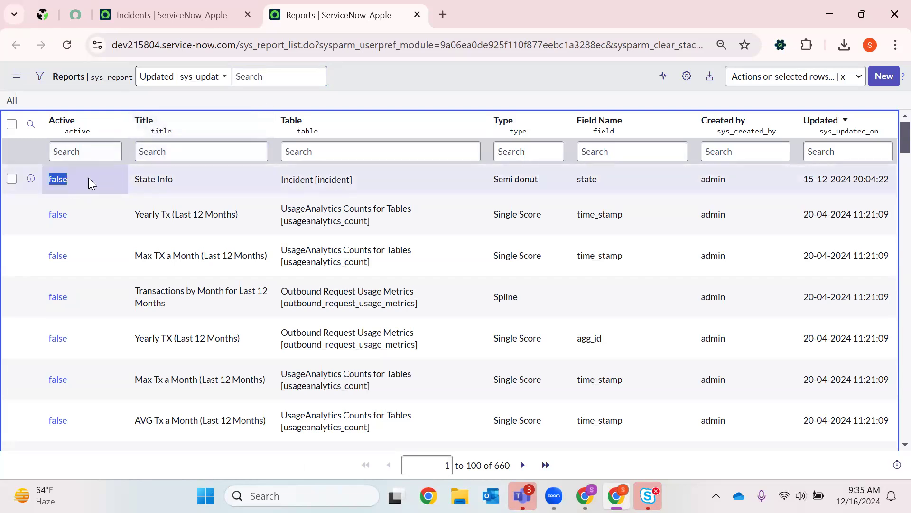
right_click(60, 186)
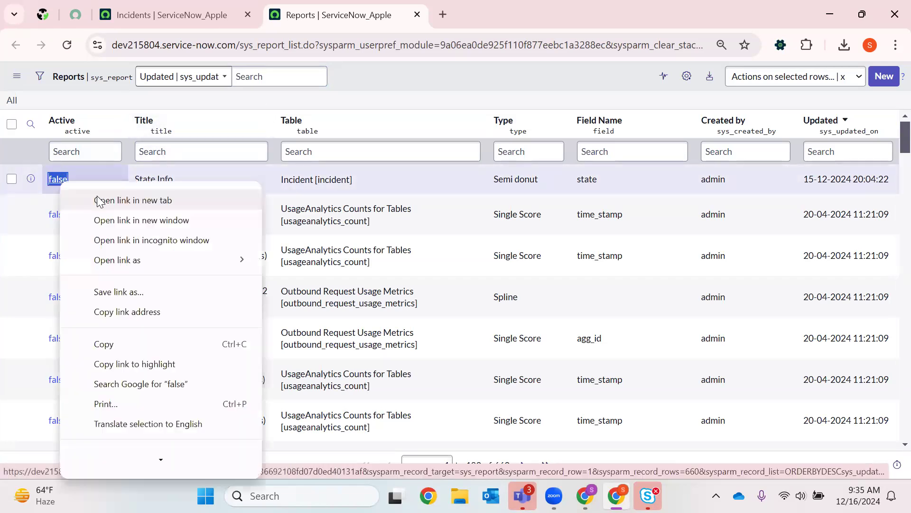
click(101, 197)
click(474, 15)
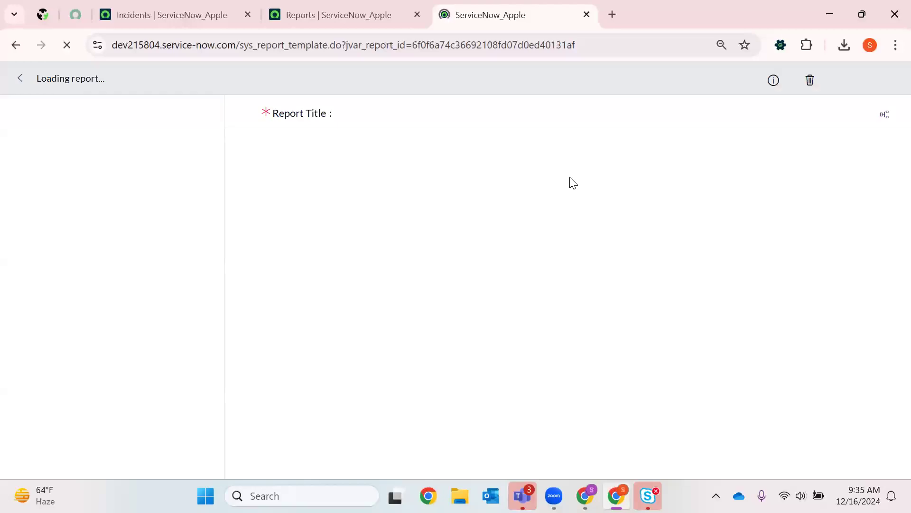
- Return to the Reports list and open the State Info report record in another new browser tab
click(250, 2)
click(305, 3)
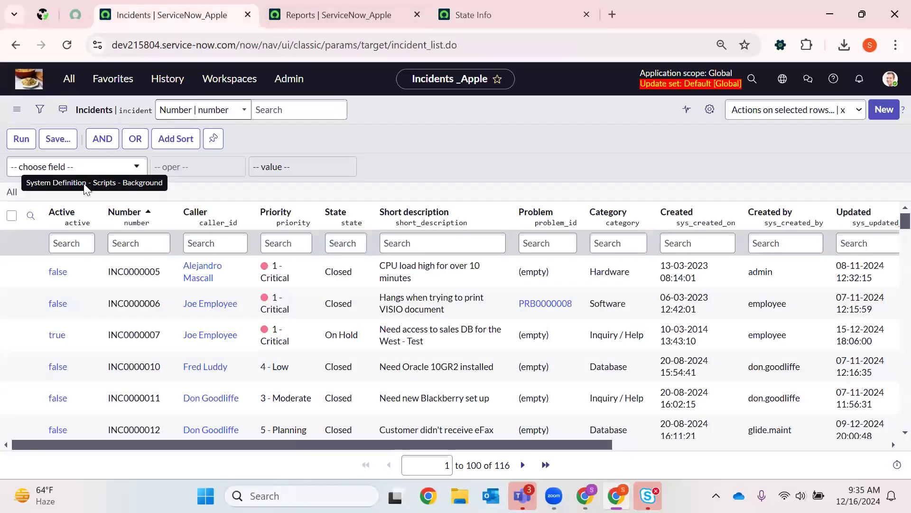
click(89, 188)
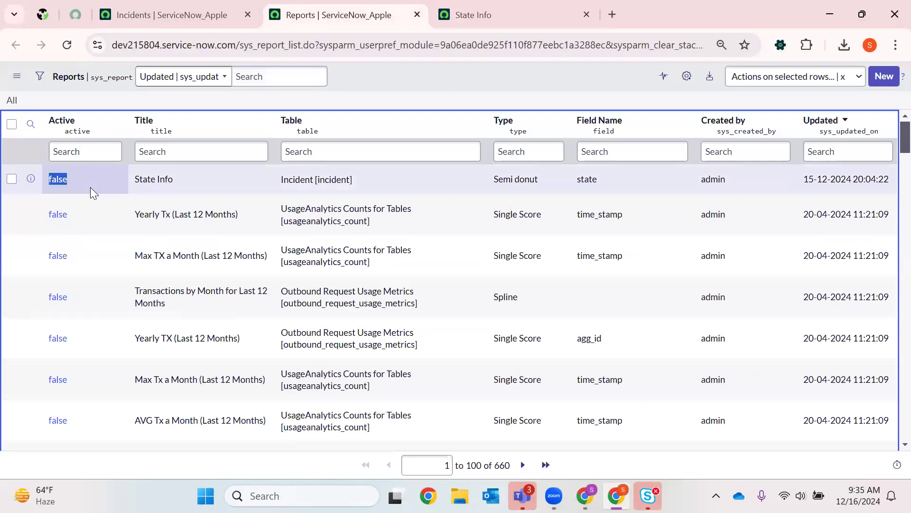
click(329, 104)
double_click(97, 182)
click(443, 86)
double_click(76, 179)
click(66, 179)
right_click(65, 180)
click(161, 199)
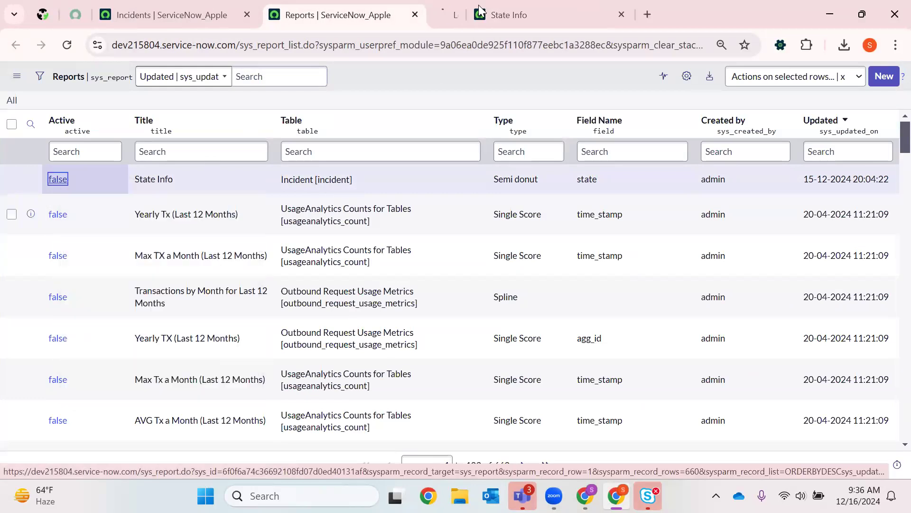
- Dismiss the migration notice in the State Info report editor and view the report's Type and Data stages
click(688, 13)
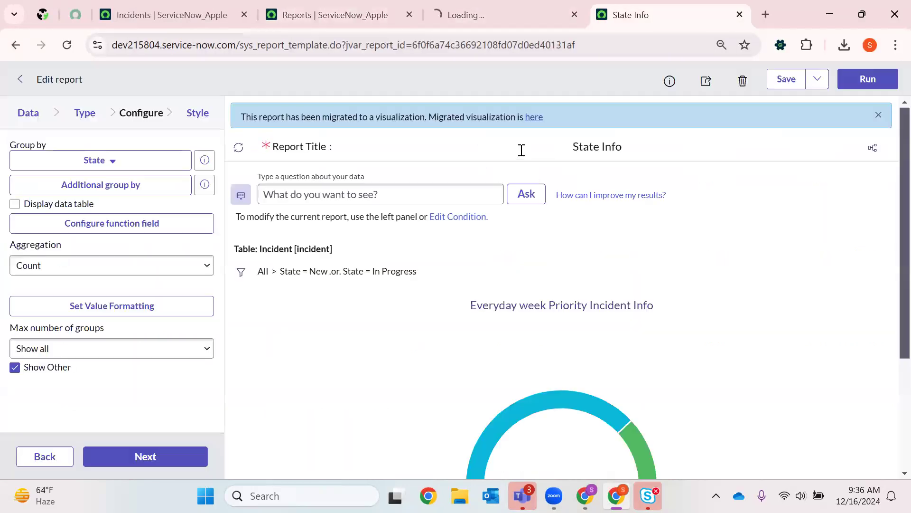
click(878, 115)
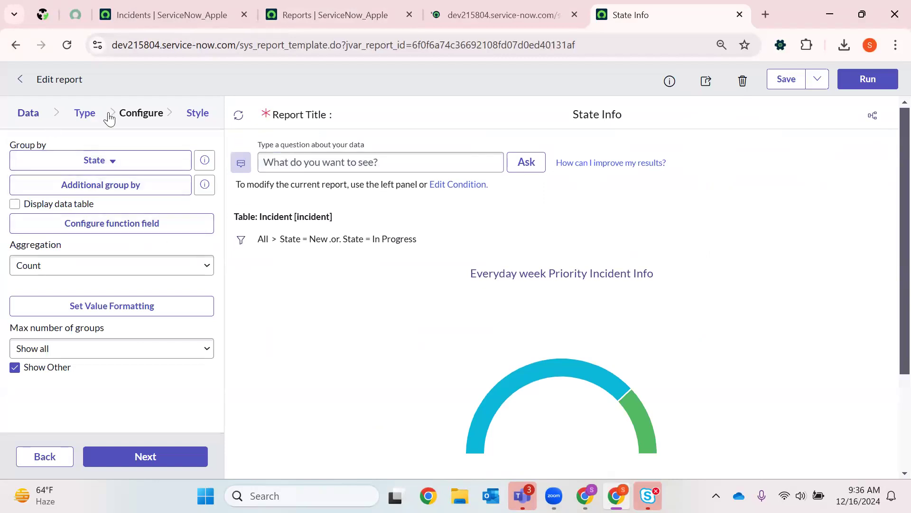
click(87, 115)
click(37, 120)
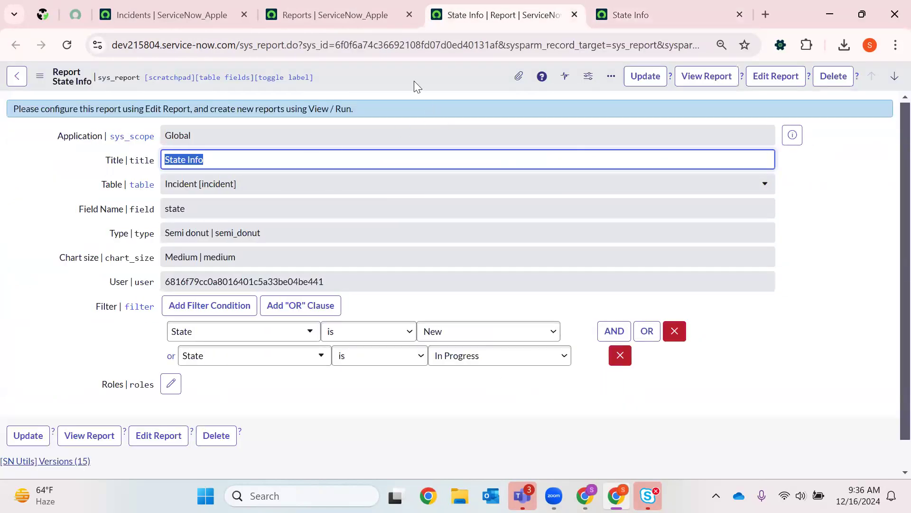
- Open the layout configuration of the State Info record's form and add the Active field to the selected fields
right_click(414, 77)
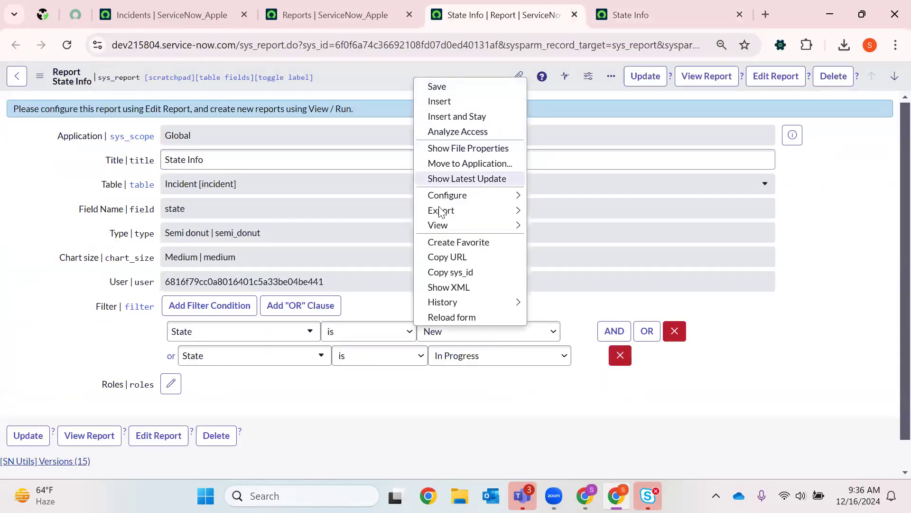
mouse_move(523, 198)
click(570, 228)
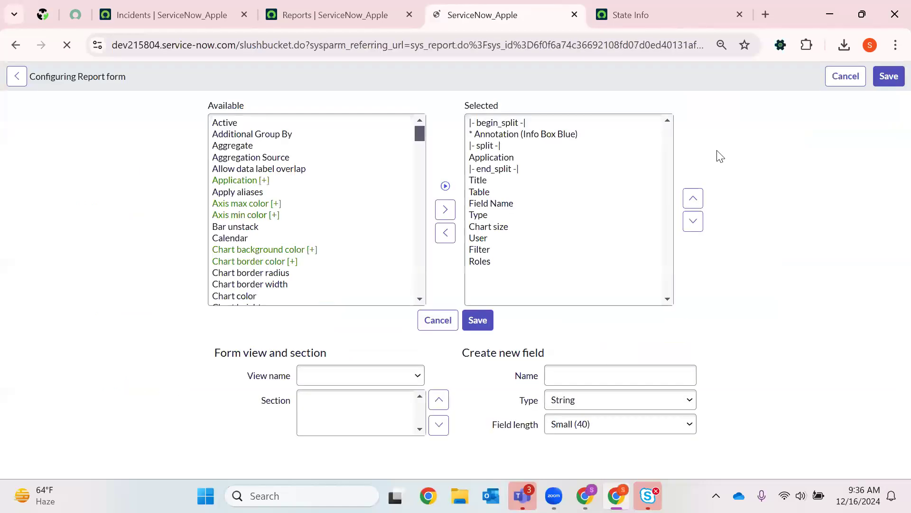
click(440, 220)
click(261, 145)
click(439, 219)
- Move the Active field to the beginning of the Report form's selected fields and save the layout
click(686, 204)
click(687, 199)
click(687, 199)
click(687, 200)
click(685, 200)
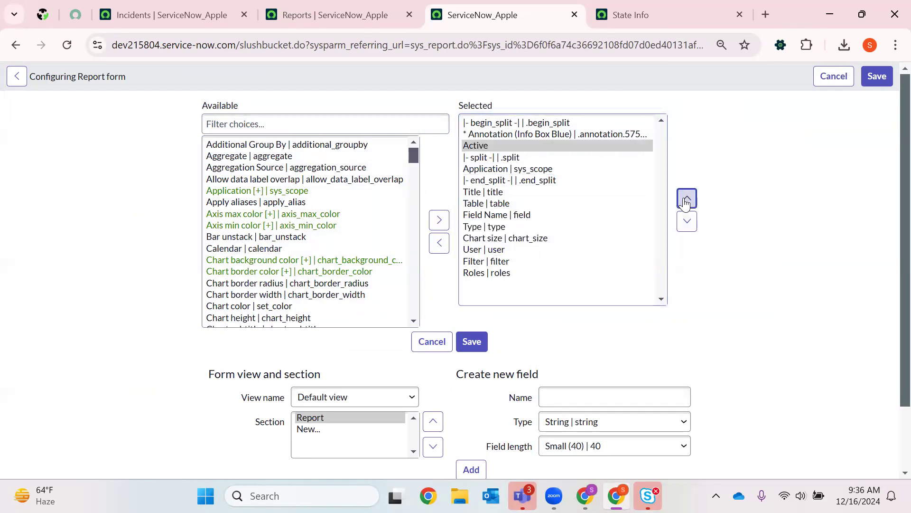
click(687, 200)
click(687, 199)
click(471, 341)
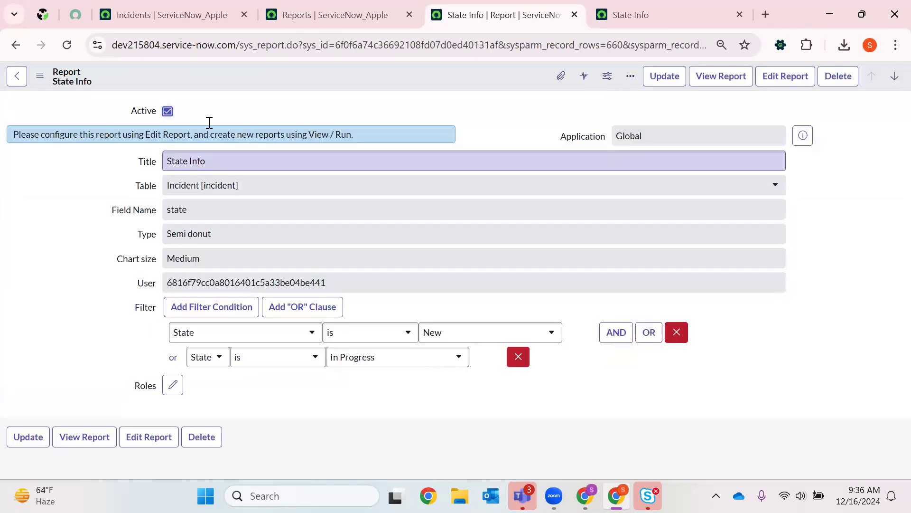
- Mark the State Info report as active, update its record, and reopen it in the report editor without the migration notice
click(641, 77)
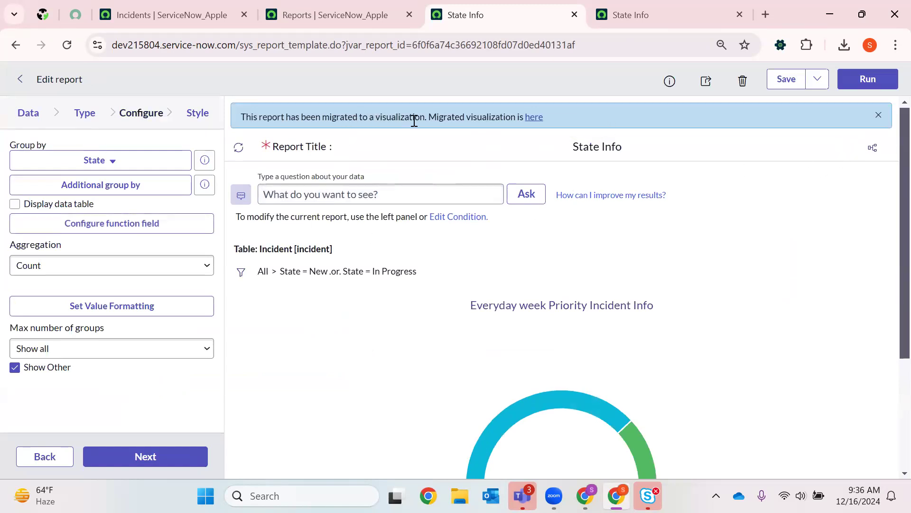
click(878, 115)
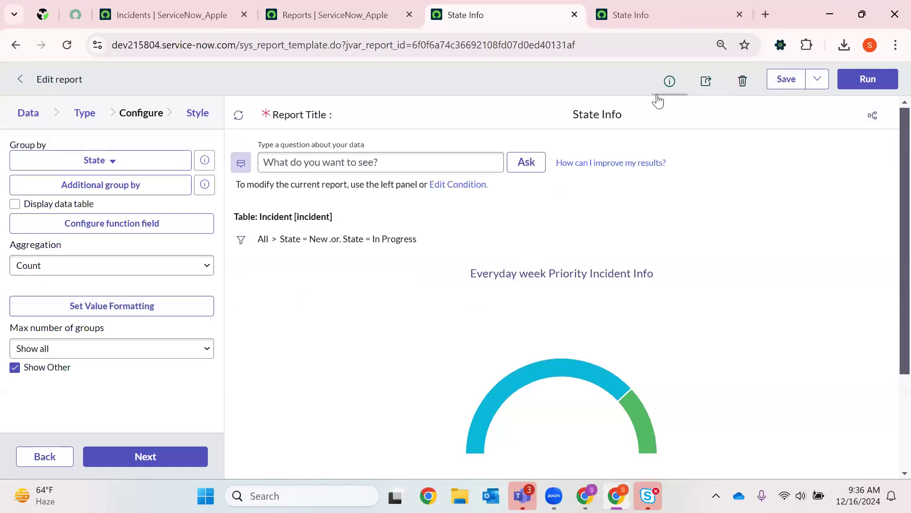
- Examine the State Info report's basic information, including its table, type, shared groups and description field
click(669, 82)
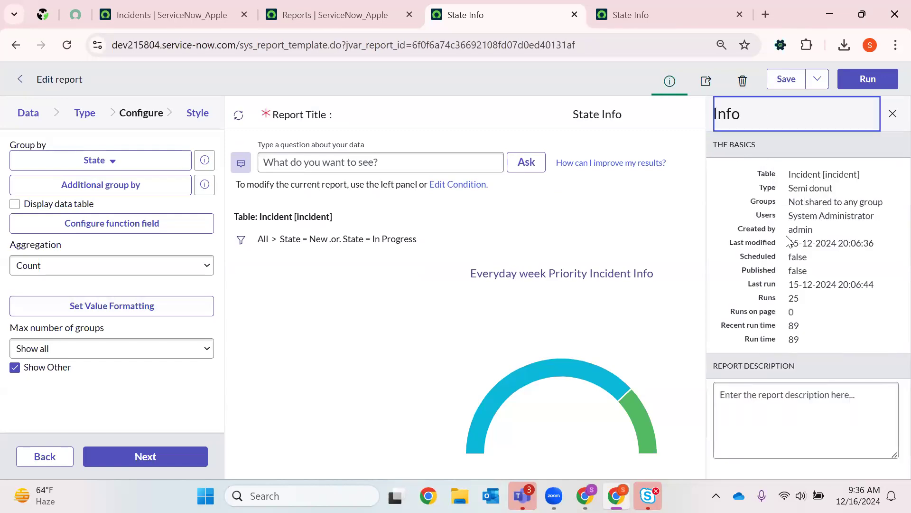
drag(791, 176, 861, 183)
mouse_move(794, 189)
mouse_down()
mouse_move(838, 214)
mouse_move(779, 210)
mouse_move(788, 204)
mouse_up()
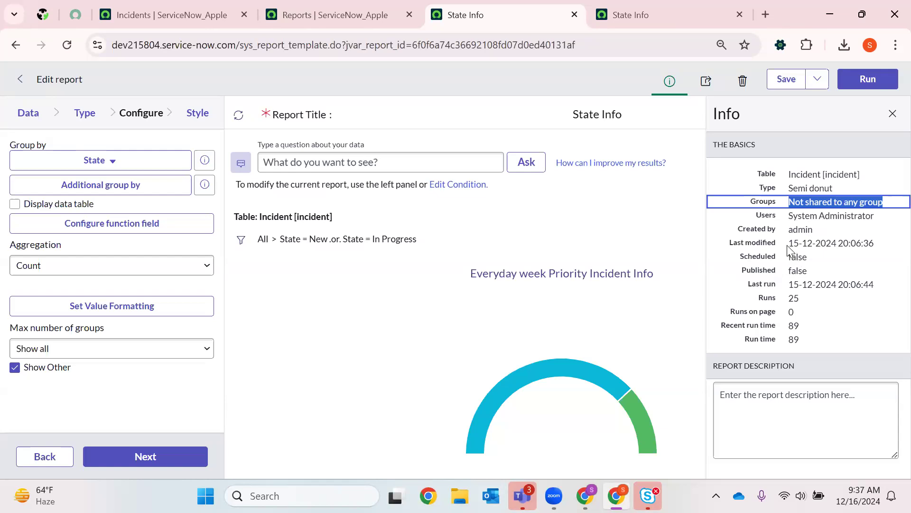
click(763, 399)
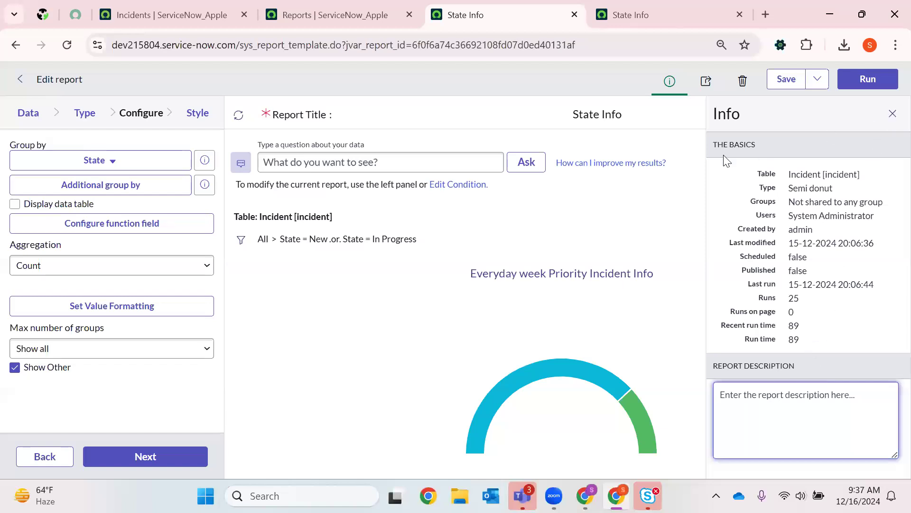
click(890, 120)
- Set the State Info report's visibility to Groups and Users and share it with the CAB Approval group
click(705, 82)
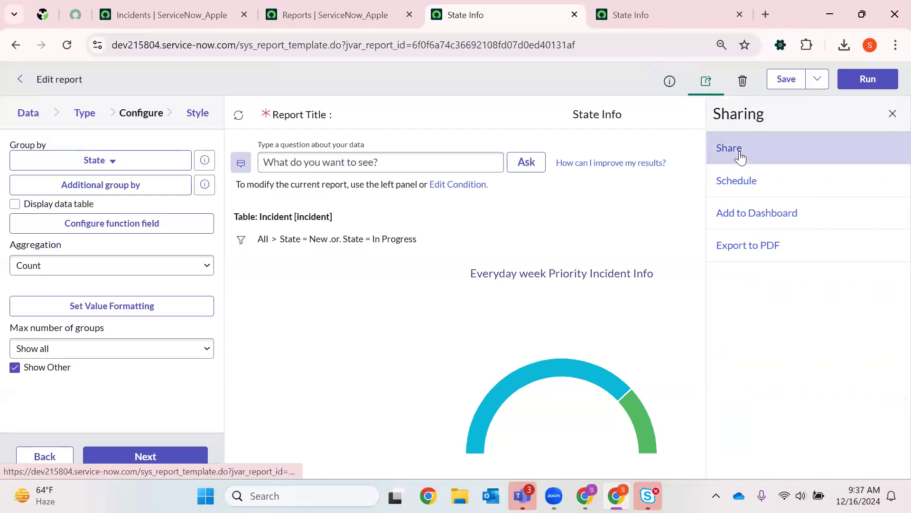
click(751, 145)
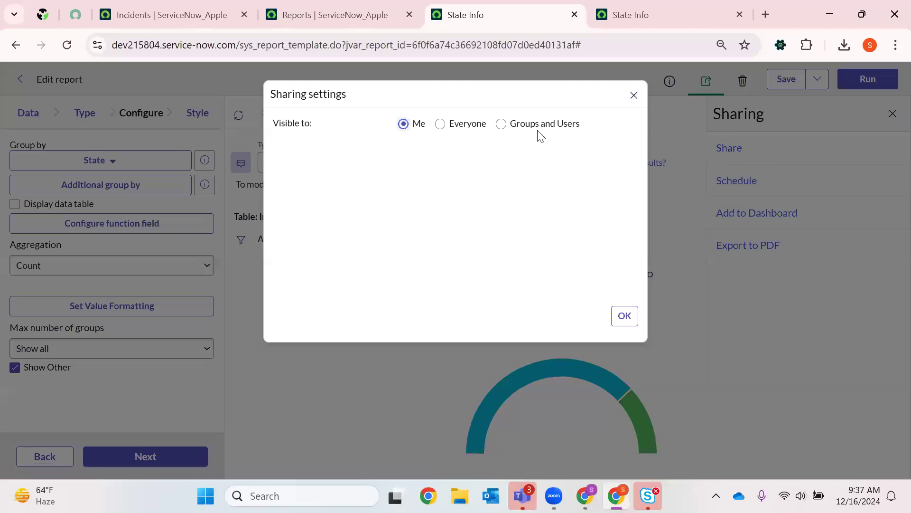
click(451, 124)
click(517, 125)
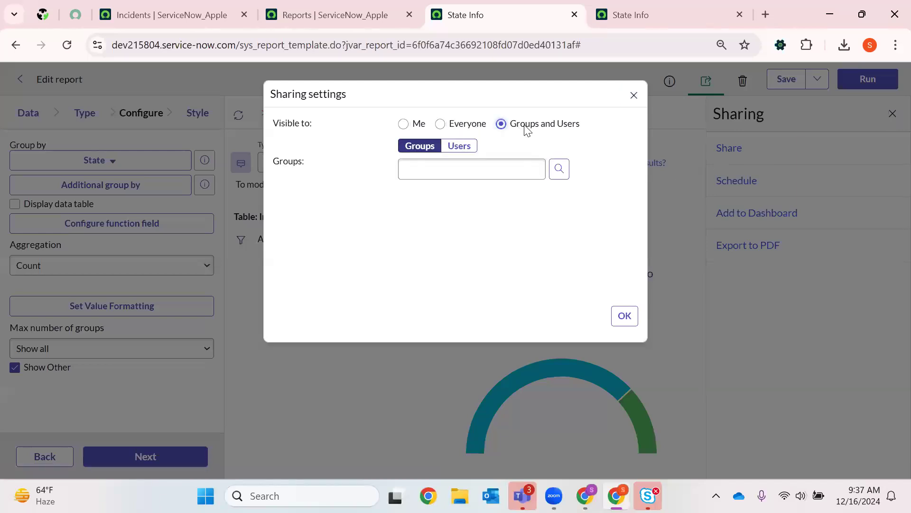
click(558, 171)
click(72, 408)
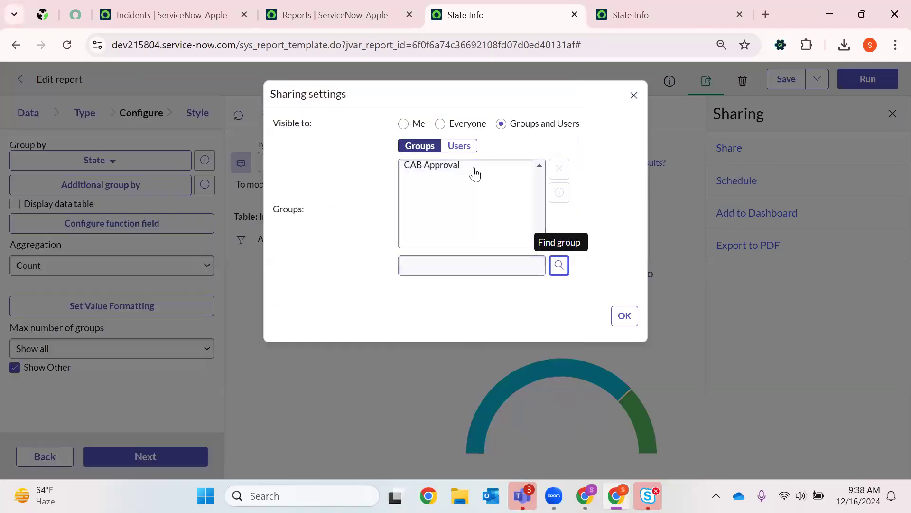
- Add two individual users from the user list to the State Info report's sharing settings and confirm them
click(468, 145)
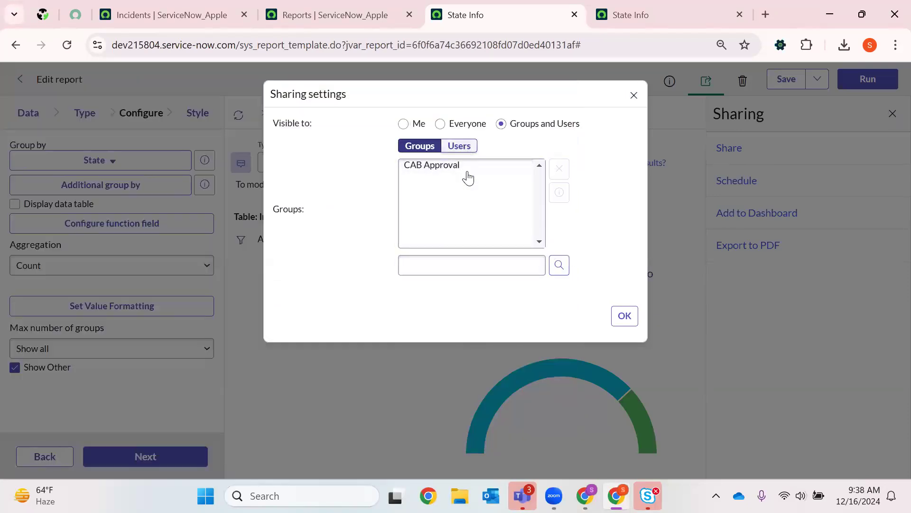
click(560, 265)
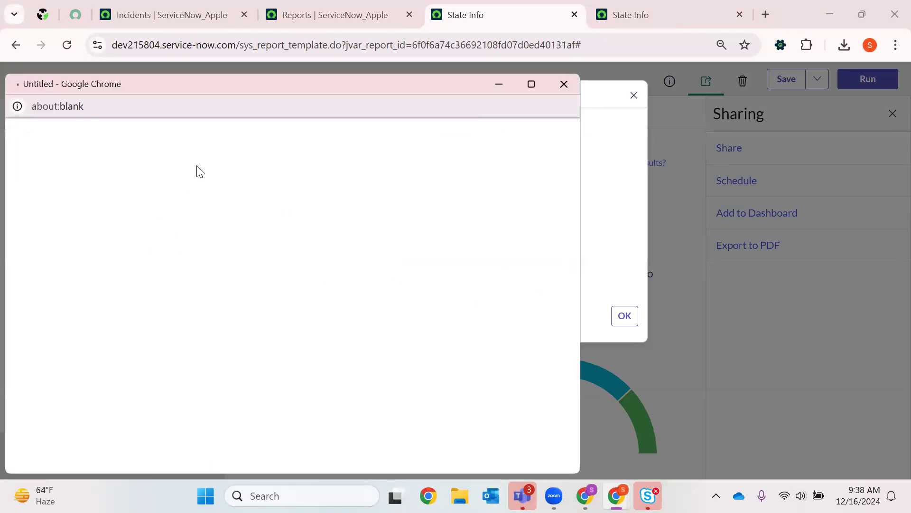
scroll(67, 326, down, 10)
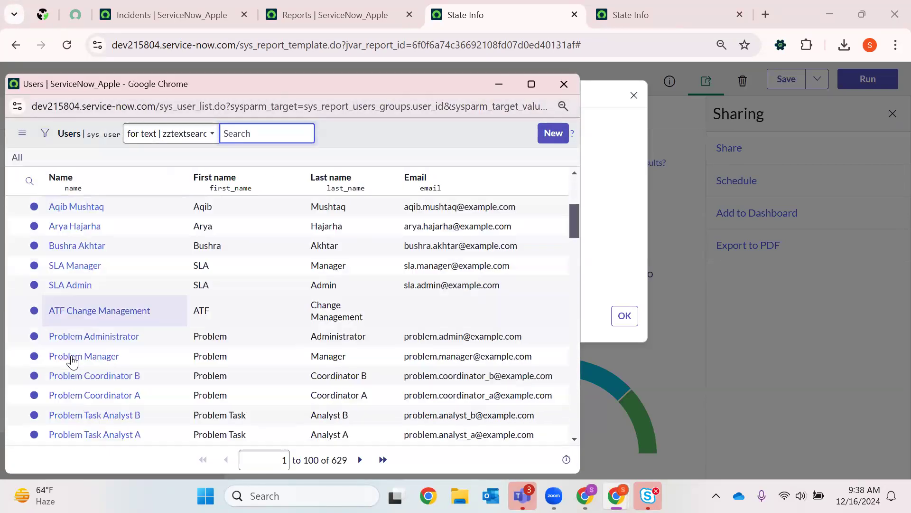
click(68, 371)
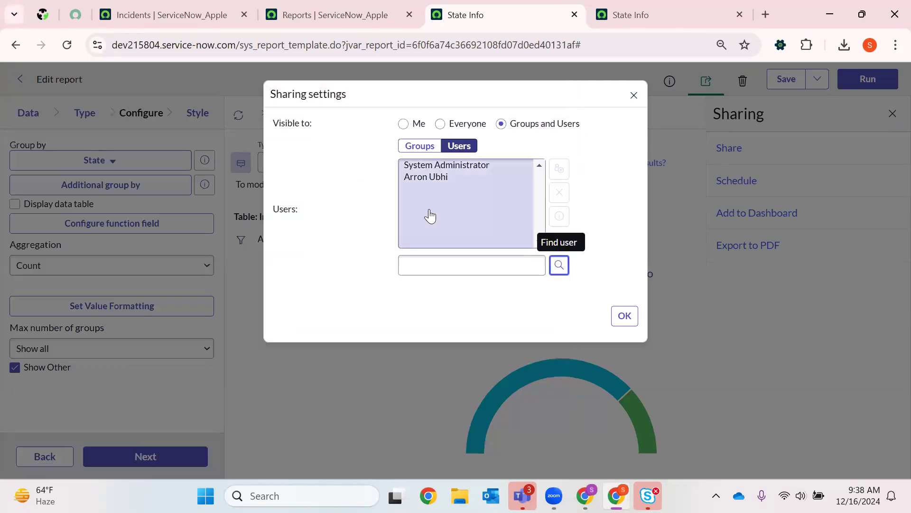
click(460, 145)
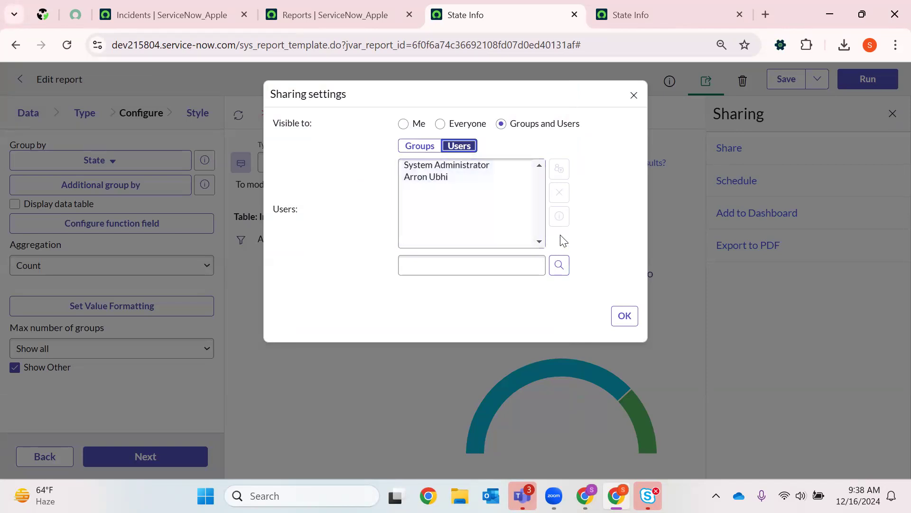
click(559, 266)
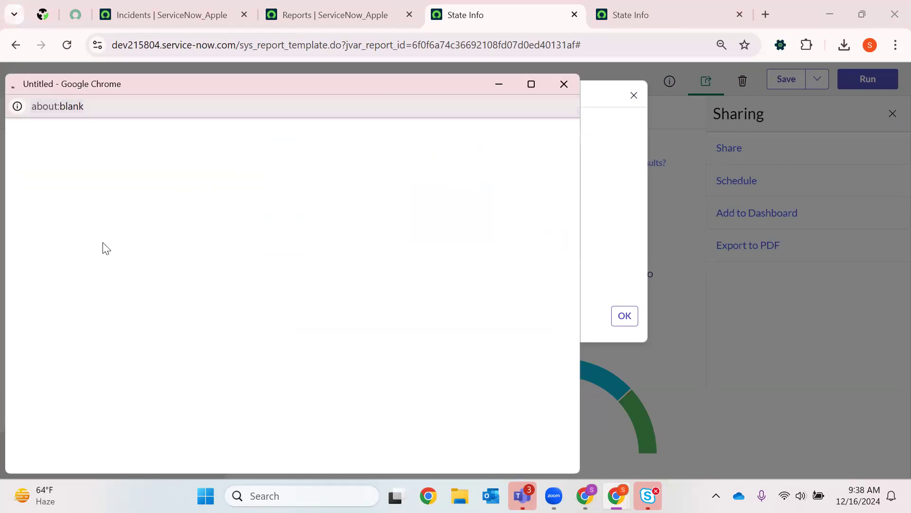
scroll(77, 331, down, 6)
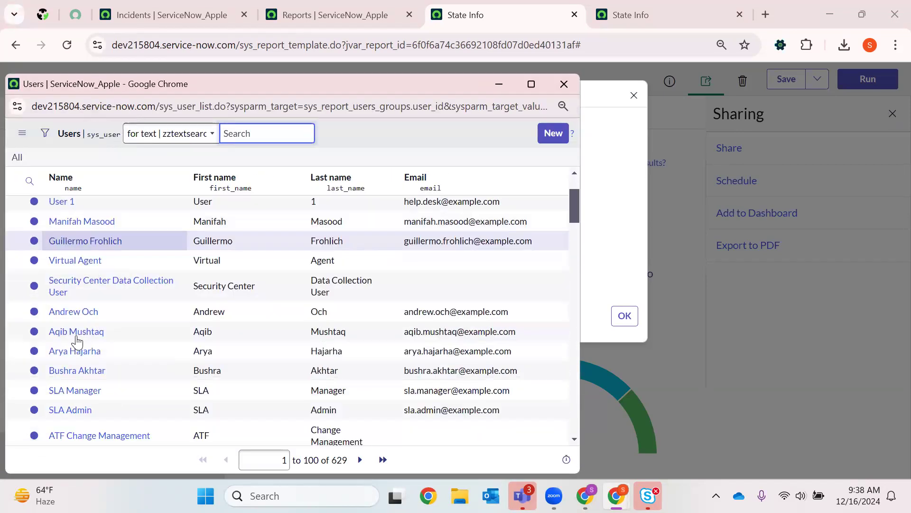
scroll(69, 367, down, 2)
click(70, 360)
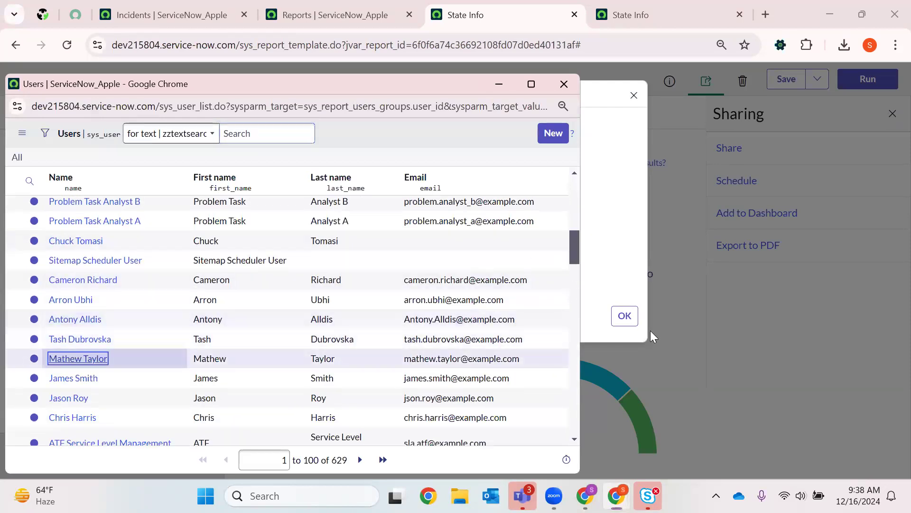
click(625, 314)
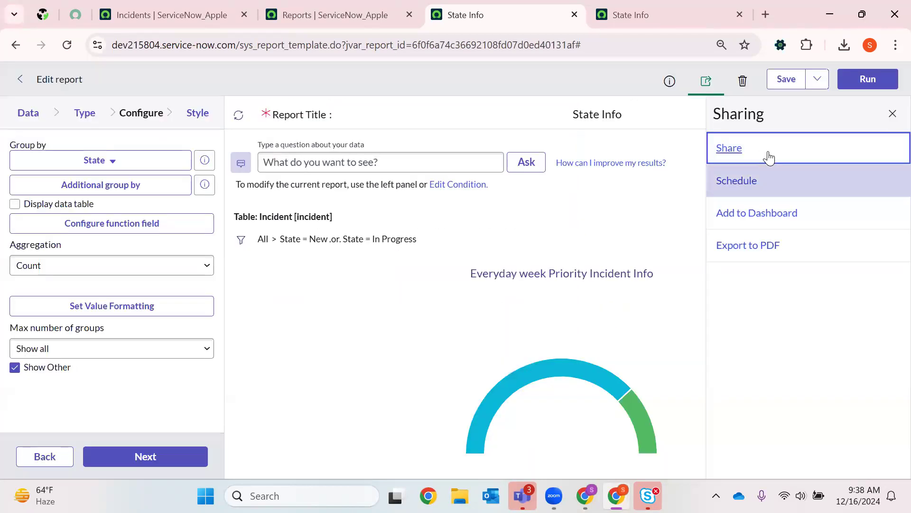
- Export the State Info report to PDF in portrait orientation with Generate now delivery and download the file
click(744, 188)
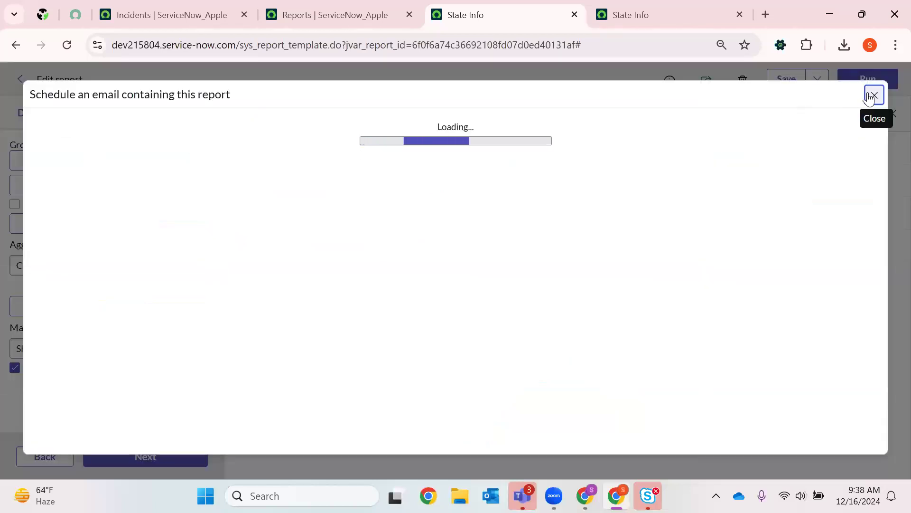
click(873, 94)
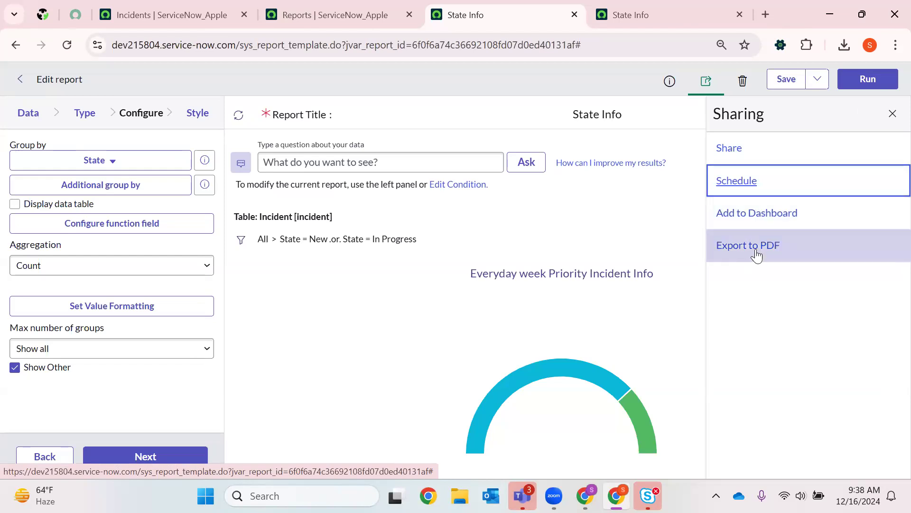
click(784, 255)
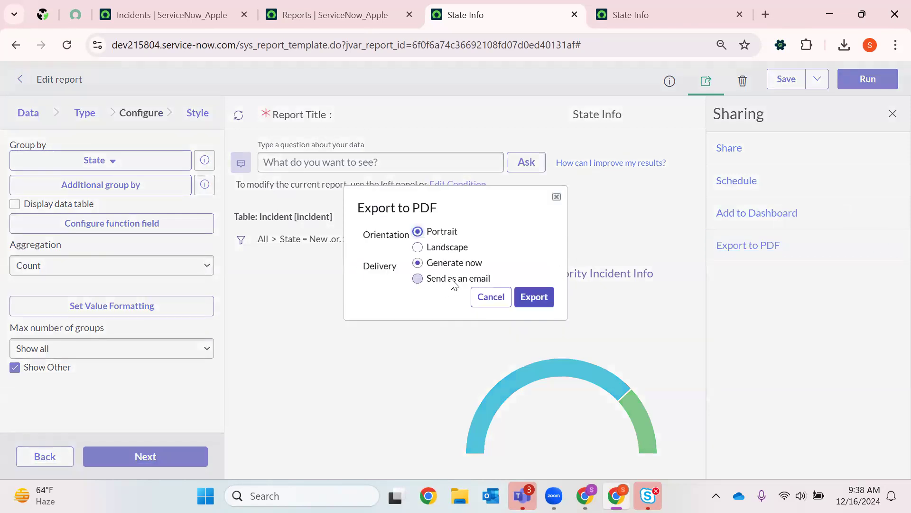
click(432, 249)
click(431, 233)
click(543, 297)
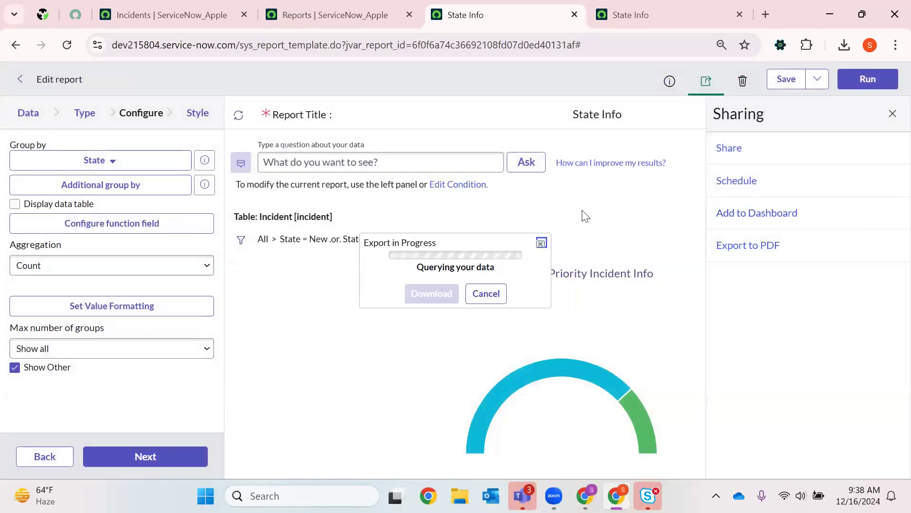
click(436, 289)
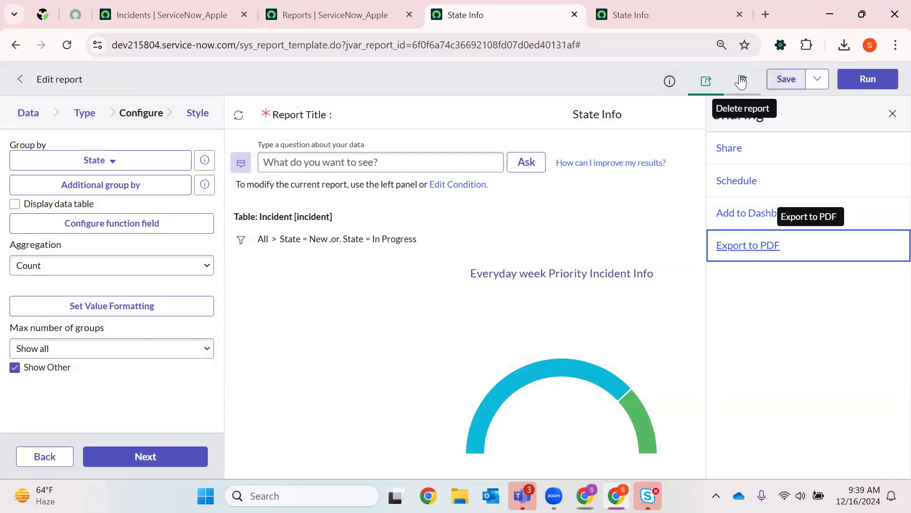
click(817, 79)
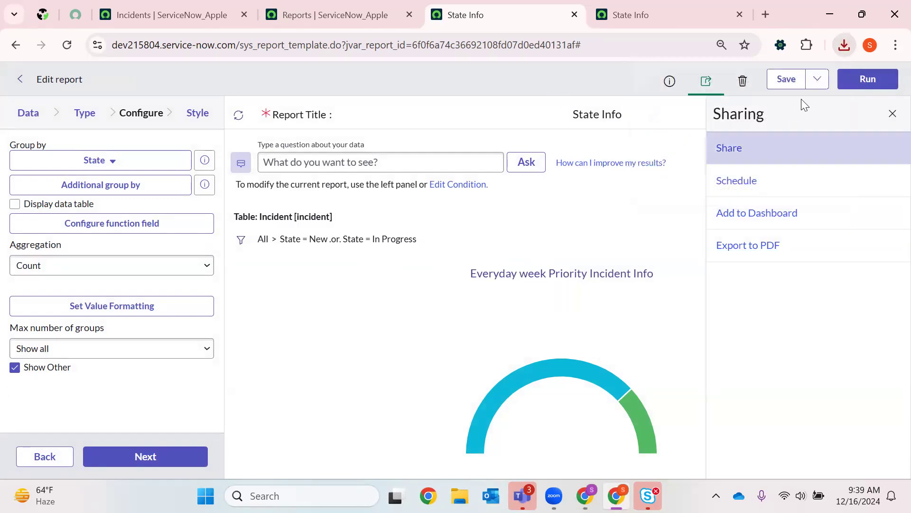
click(816, 80)
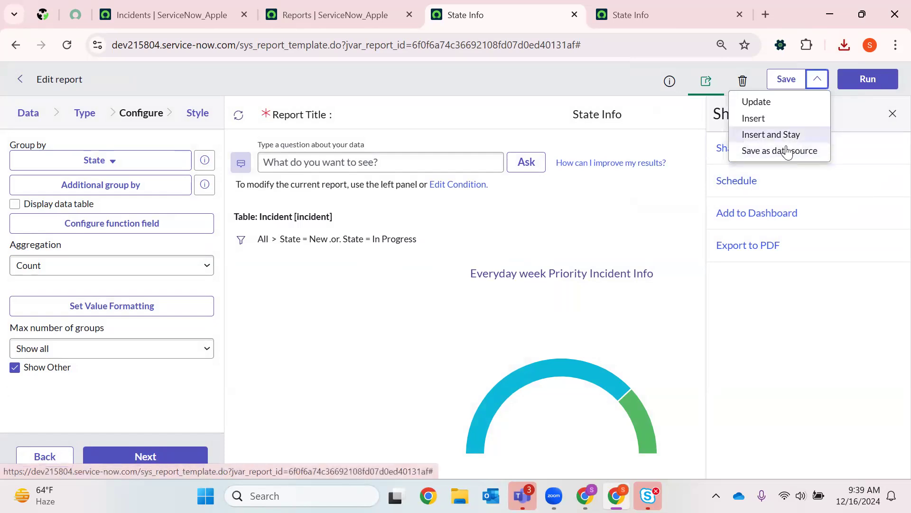
click(590, 76)
- Open the email schedule form for the State Info report and review the reports available for its Report field
click(735, 185)
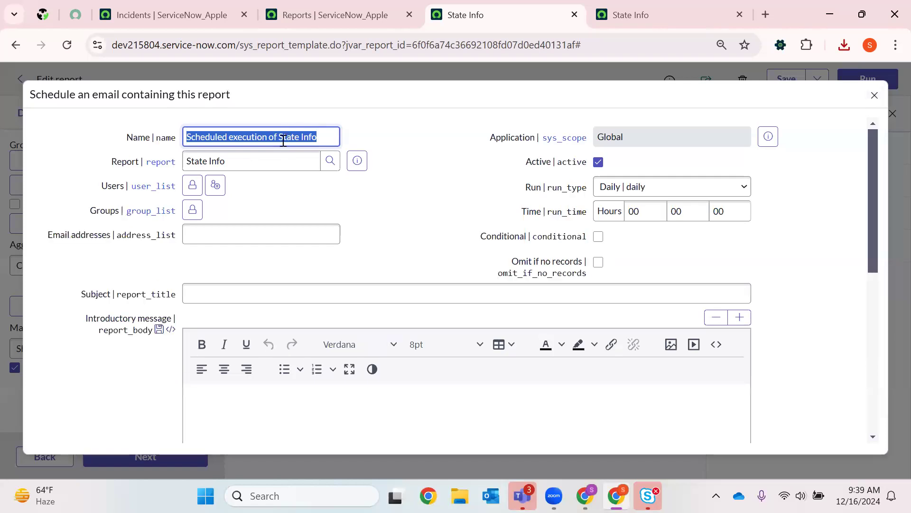
click(333, 166)
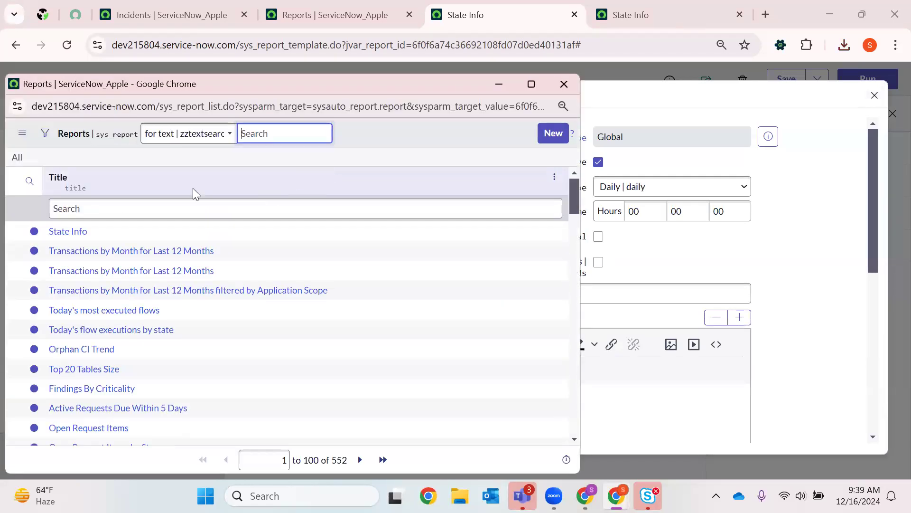
drag(101, 226, 59, 240)
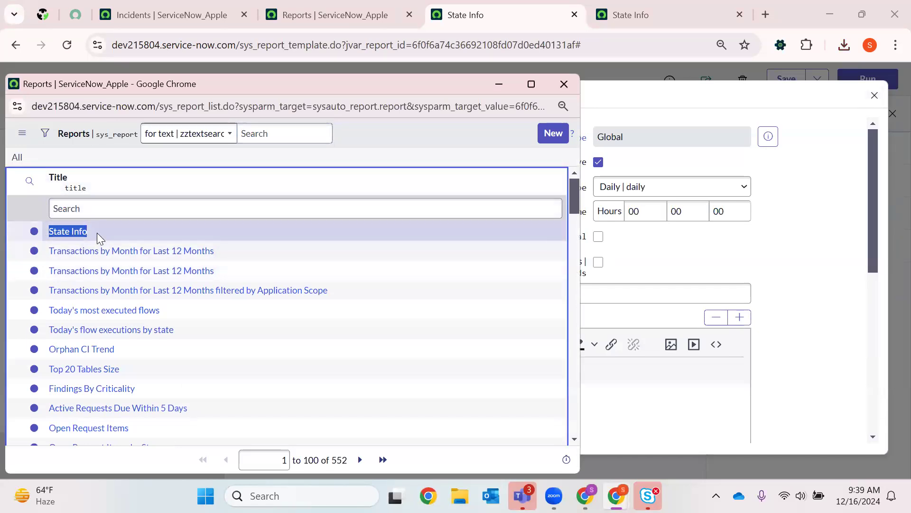
scroll(107, 285, down, 7)
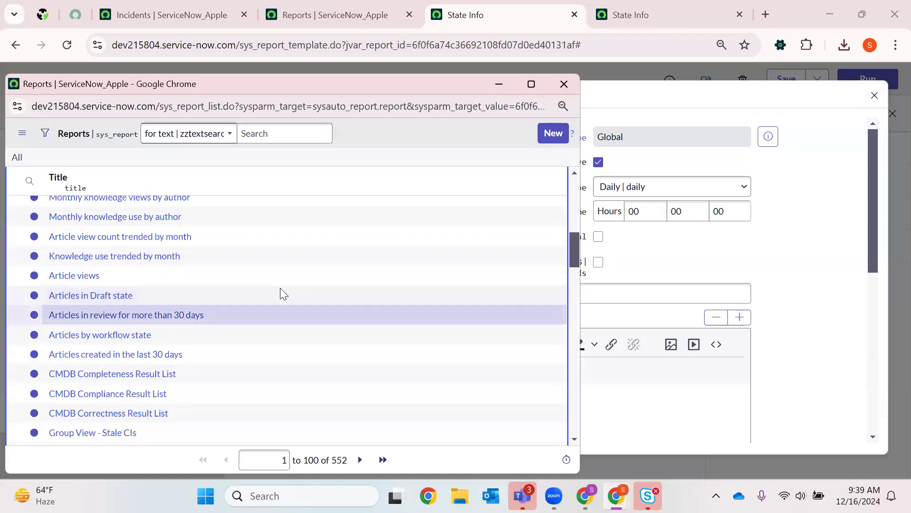
scroll(81, 257, up, 8)
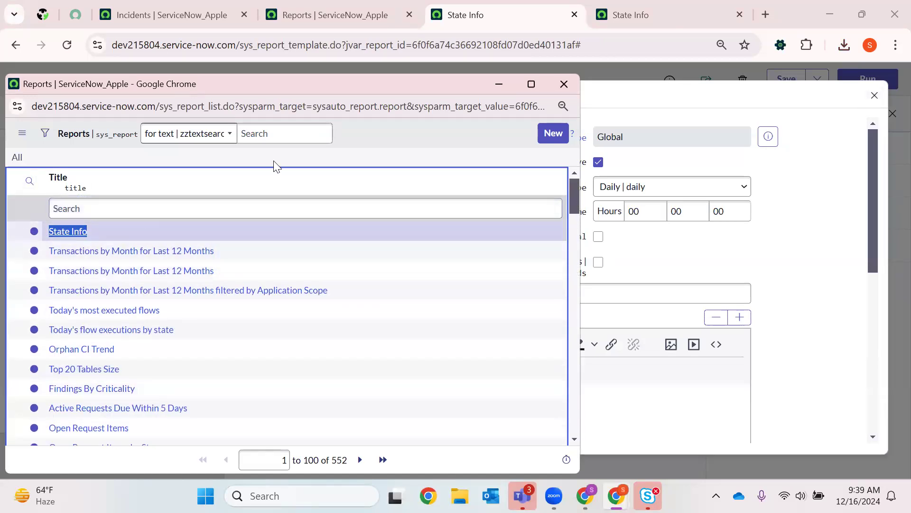
click(563, 84)
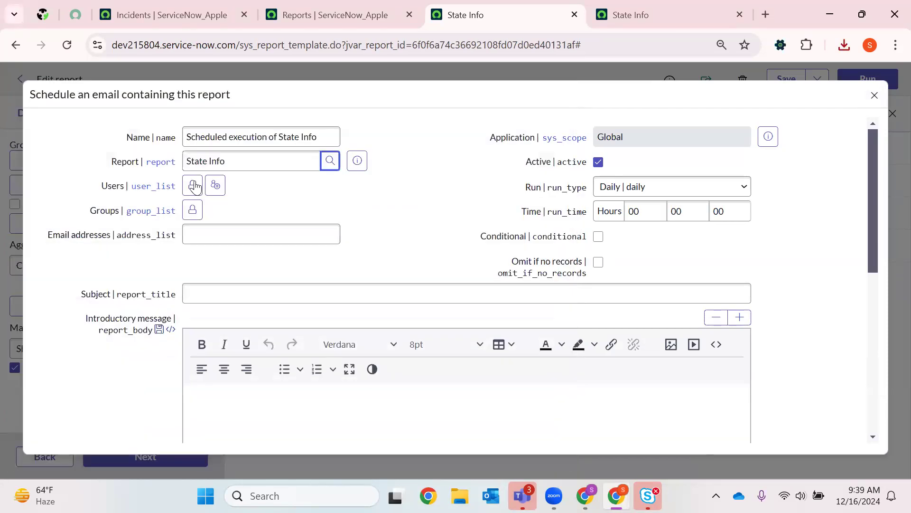
- Add Problem Manager to the scheduled email's Users list and lock the list
click(330, 294)
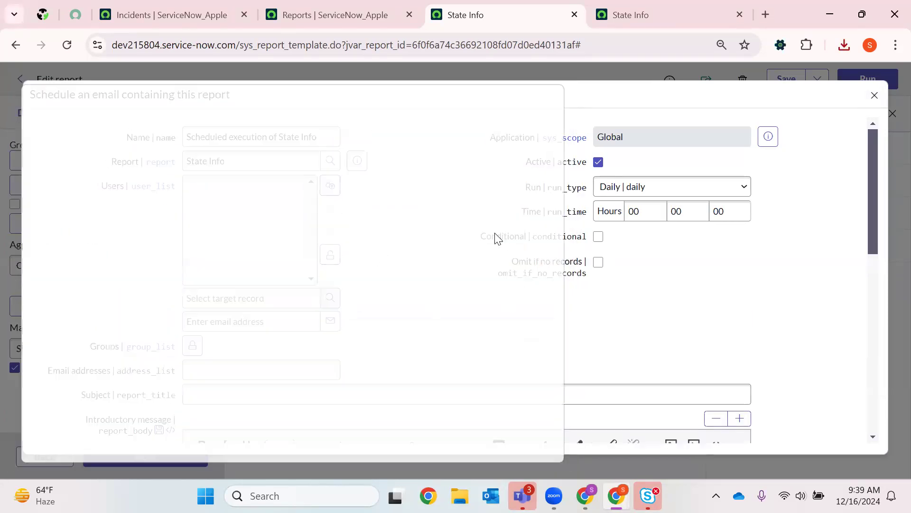
scroll(76, 340, down, 4)
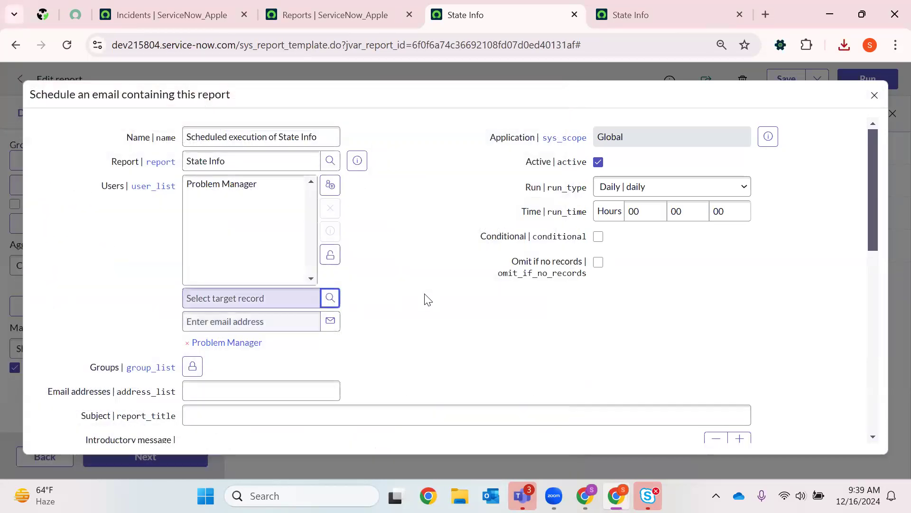
click(330, 254)
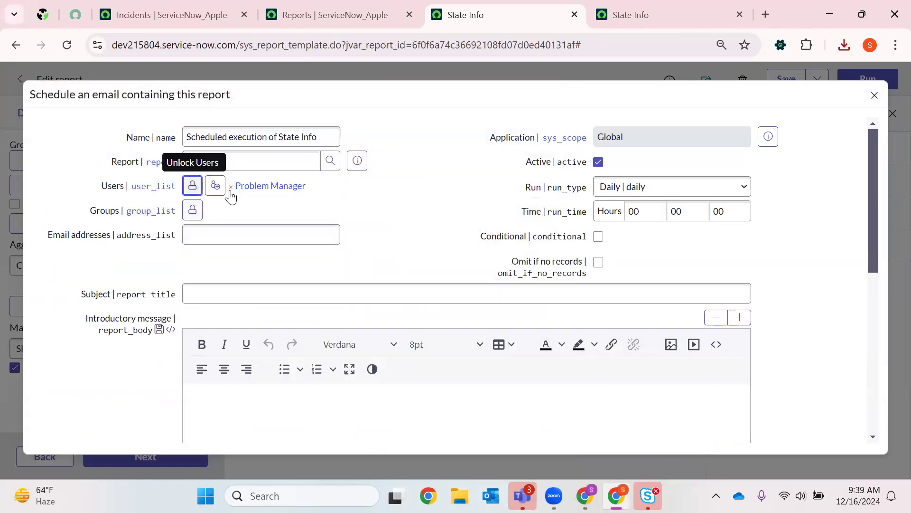
- Examine the scheduled email's address, subject and introductory message fields
click(194, 239)
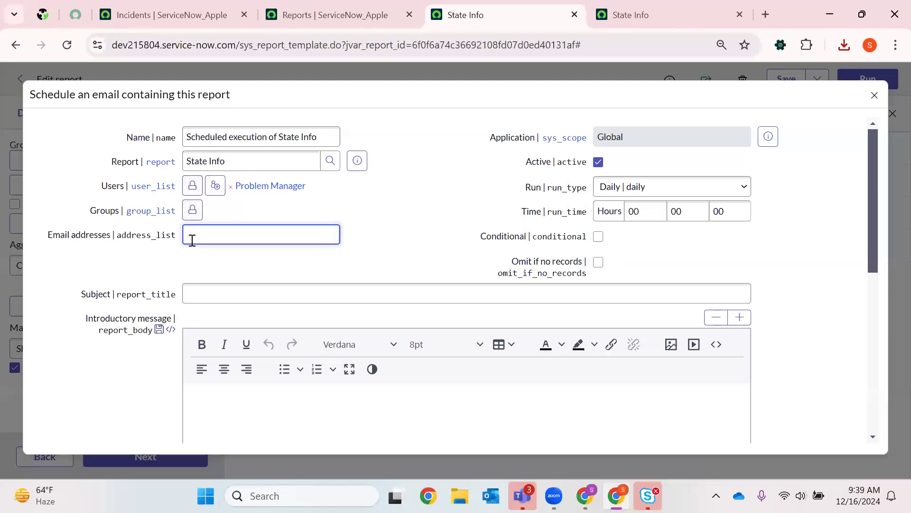
click(236, 299)
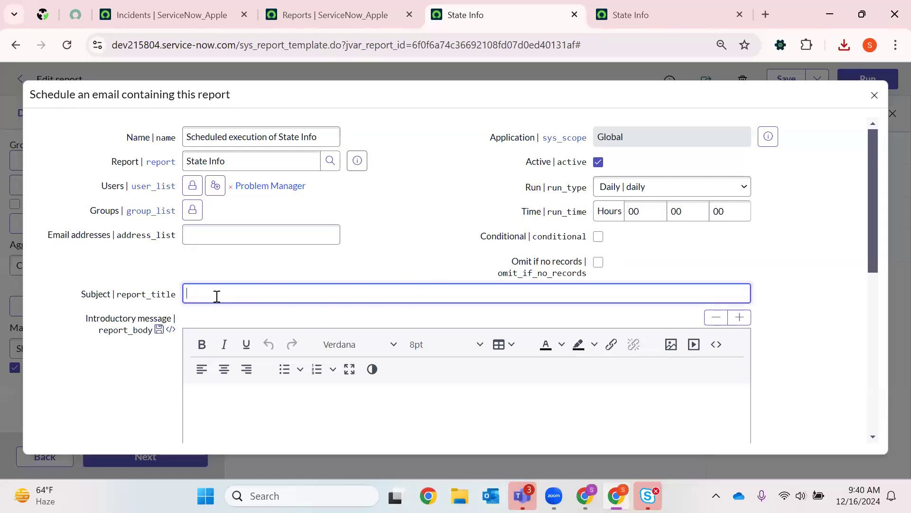
scroll(226, 399, down, 3)
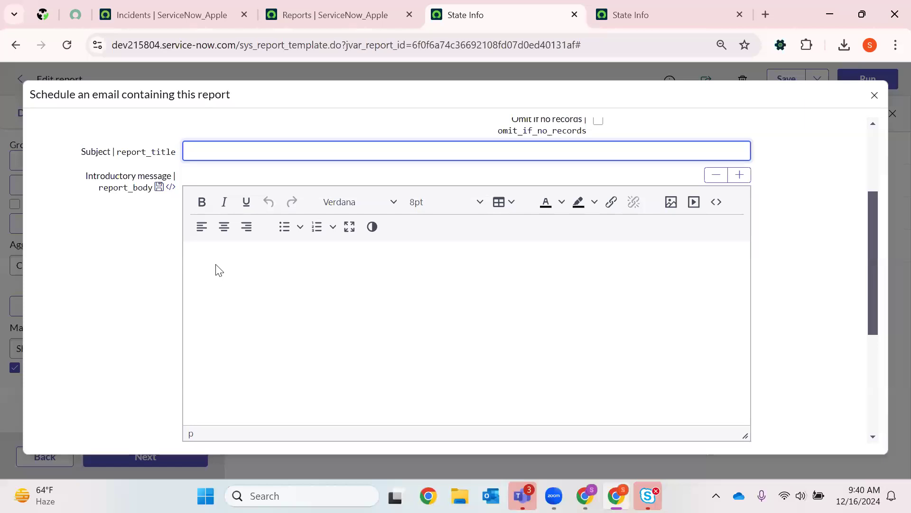
scroll(559, 272, up, 3)
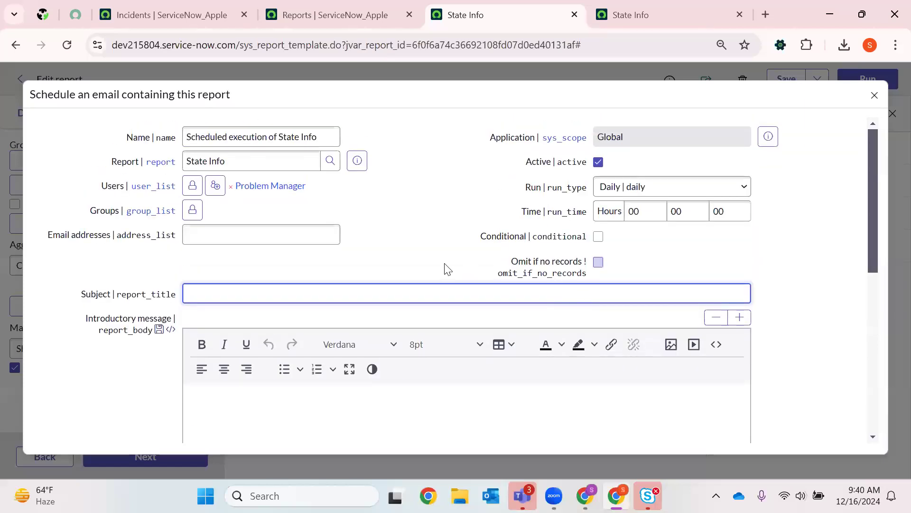
scroll(569, 218, down, 2)
scroll(622, 143, up, 2)
- Examine the schedule's Application field against the application scopes offered on the Incidents page, and return to the schedule form
drag(669, 135, 576, 139)
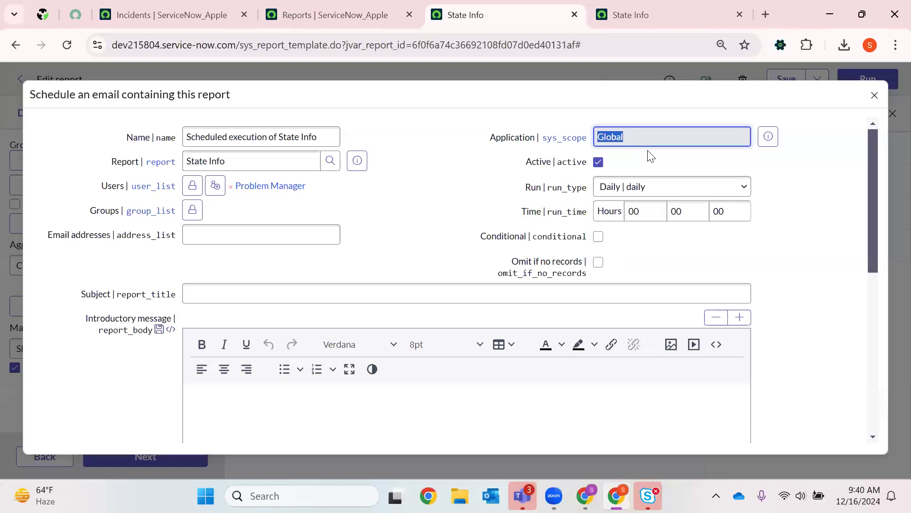
key(ctrl+shift+Tab)
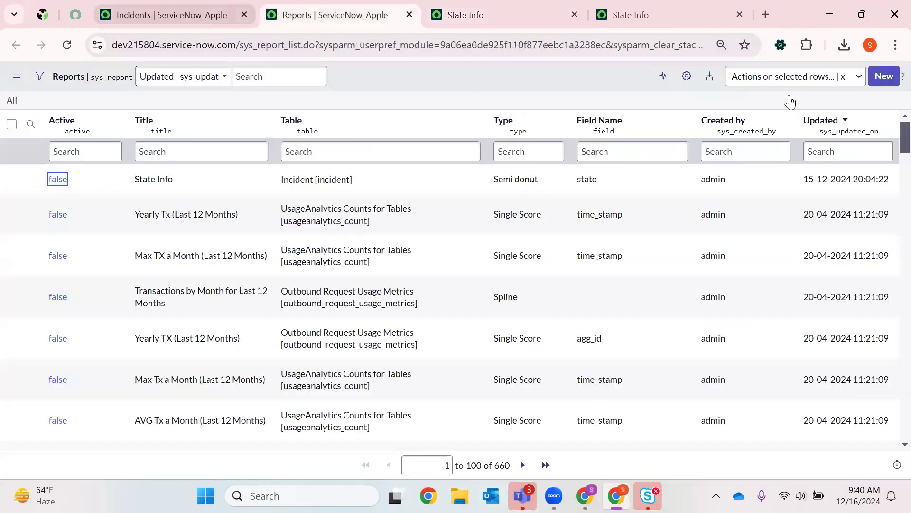
key(ctrl+shift+Tab)
click(782, 79)
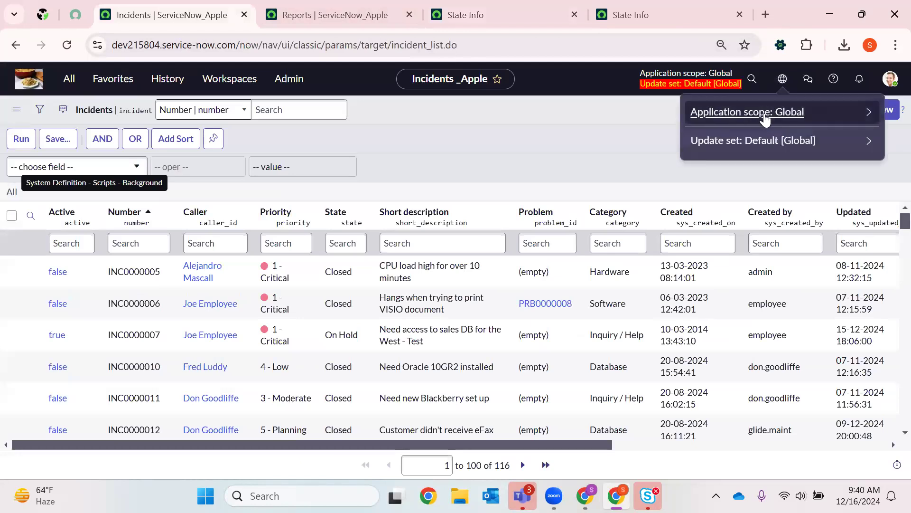
click(731, 112)
scroll(715, 259, down, 10)
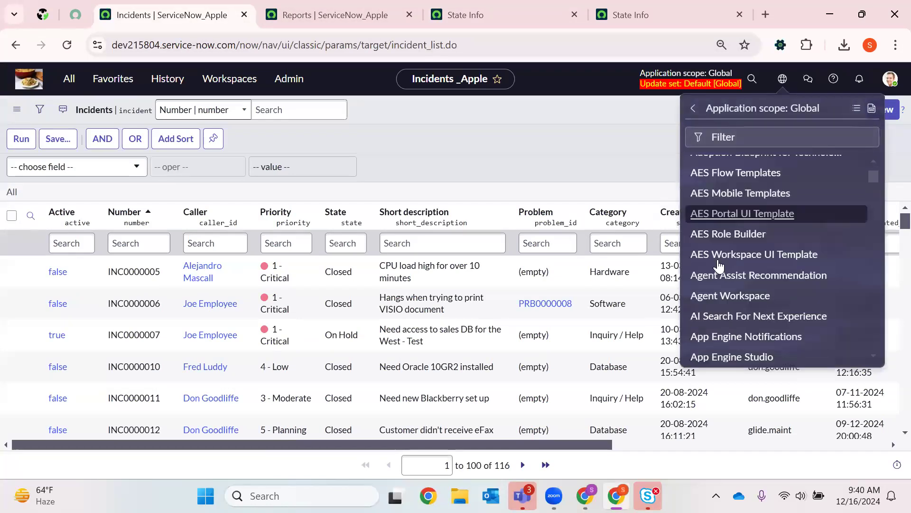
scroll(716, 258, down, 12)
scroll(726, 195, up, 11)
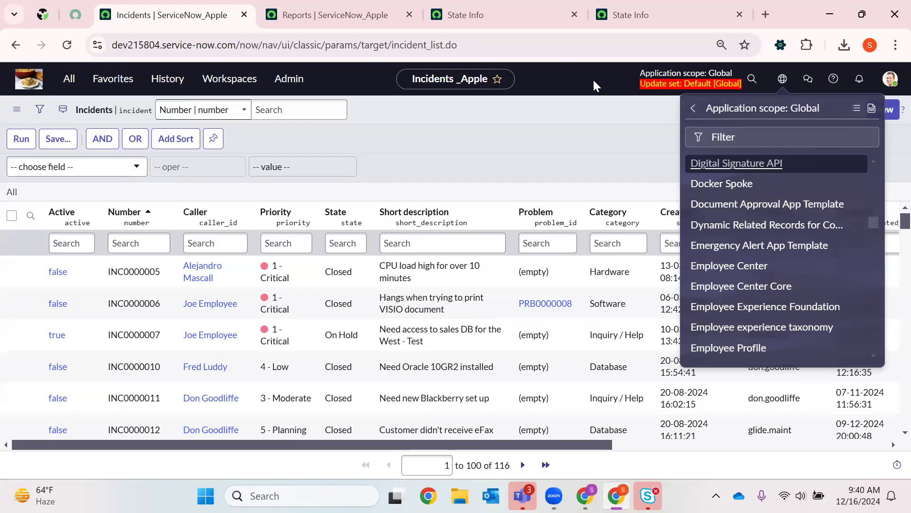
click(467, 15)
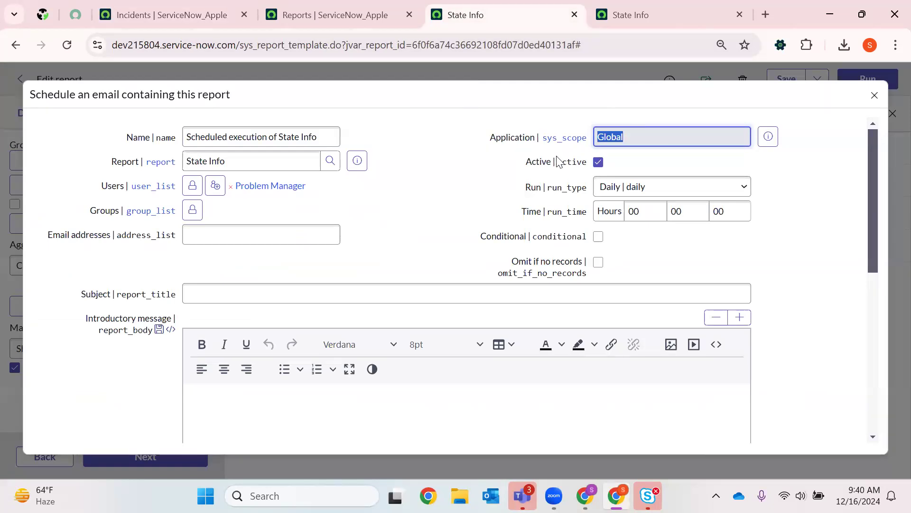
- Try the Weekly run type for the scheduled email and review its Day choices
drag(522, 164, 588, 163)
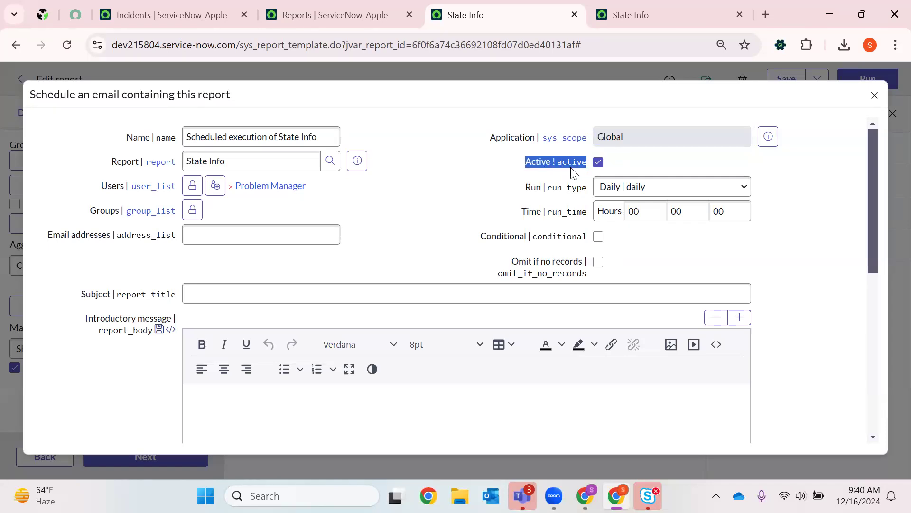
click(633, 192)
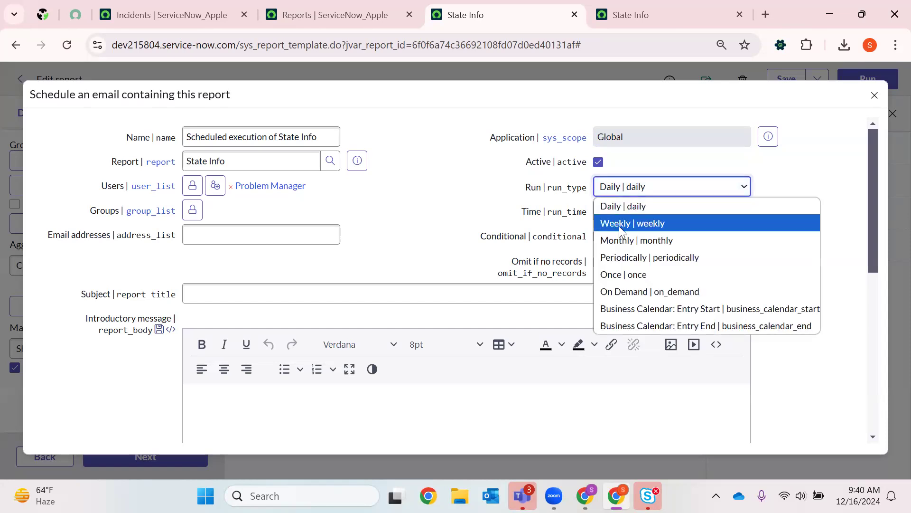
click(620, 224)
click(618, 212)
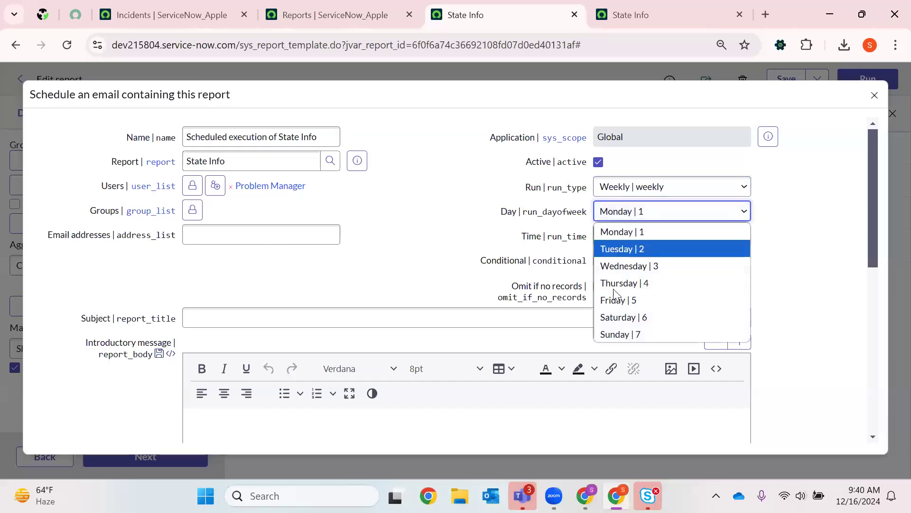
- Try the Periodically and Monthly run types for the schedule and review the fields each one offers
click(670, 186)
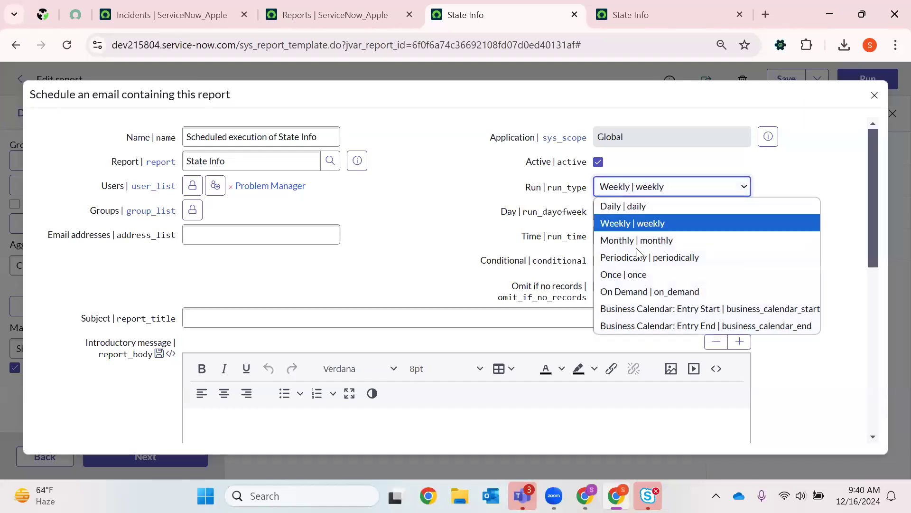
click(632, 257)
click(643, 191)
click(649, 190)
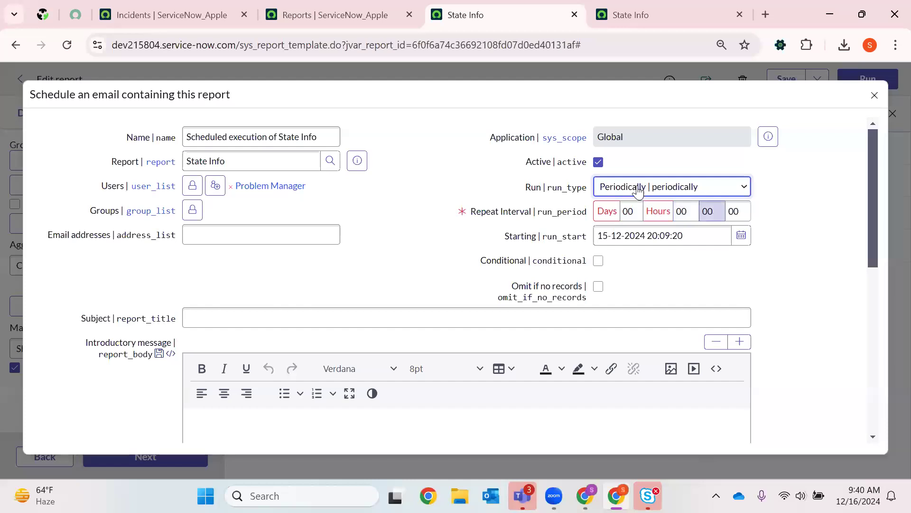
click(636, 188)
click(637, 240)
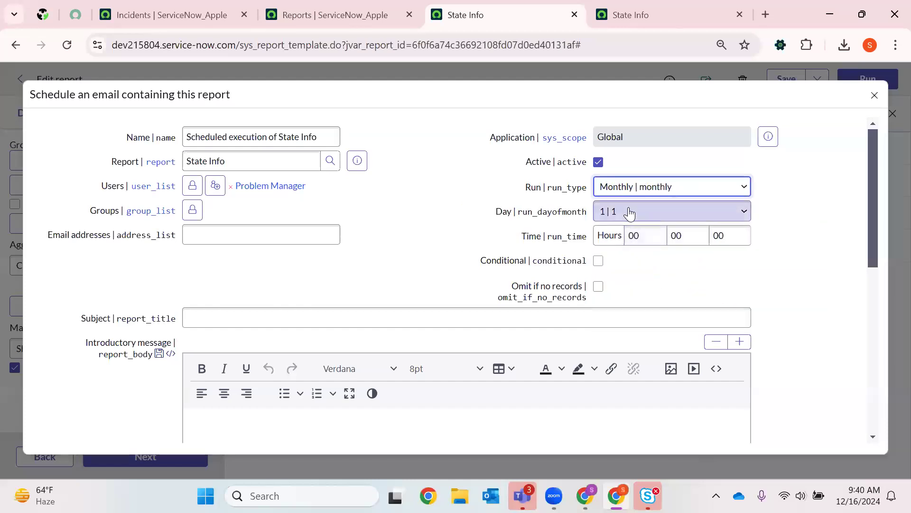
click(630, 212)
click(485, 229)
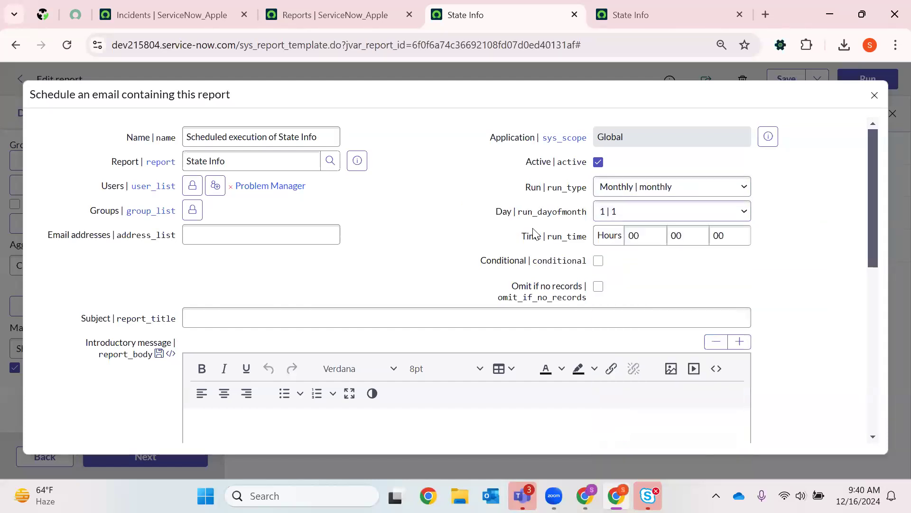
- Try the Once run type with its Starting field, and switch the schedule's Run field to On Demand
click(617, 193)
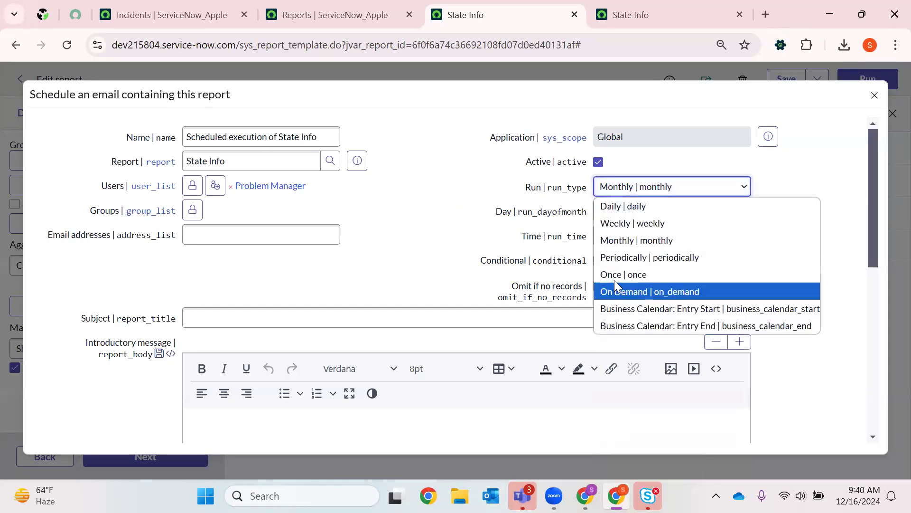
click(615, 279)
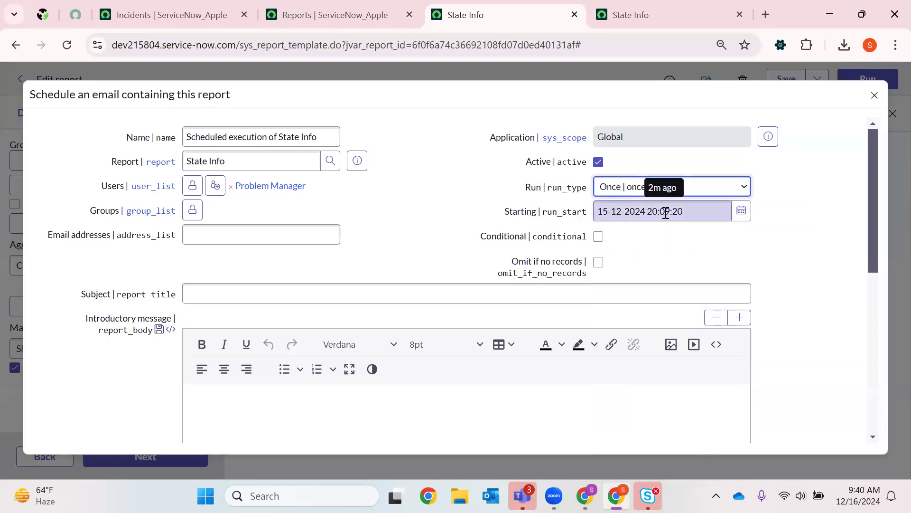
click(669, 187)
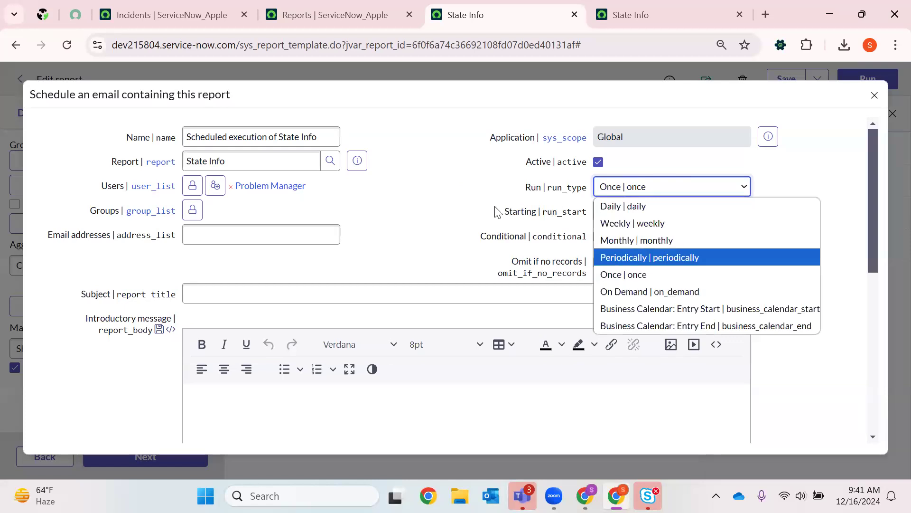
click(646, 212)
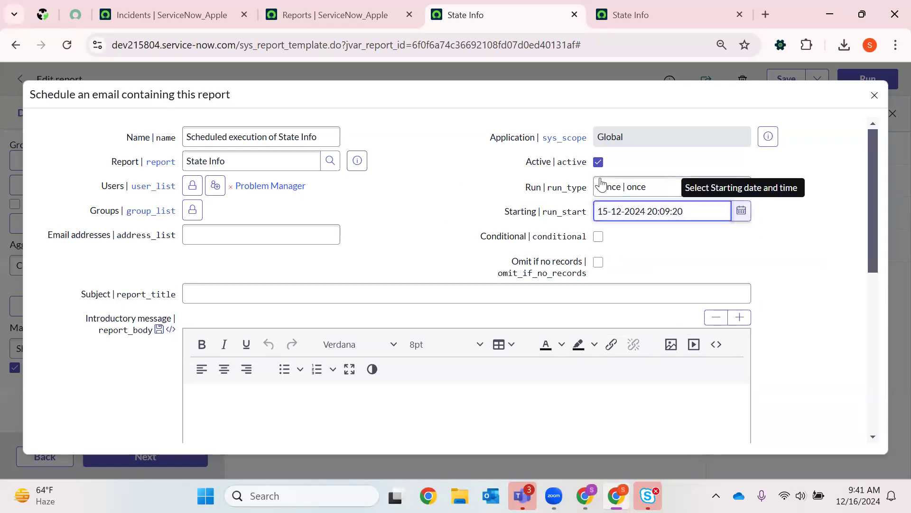
click(617, 186)
click(621, 291)
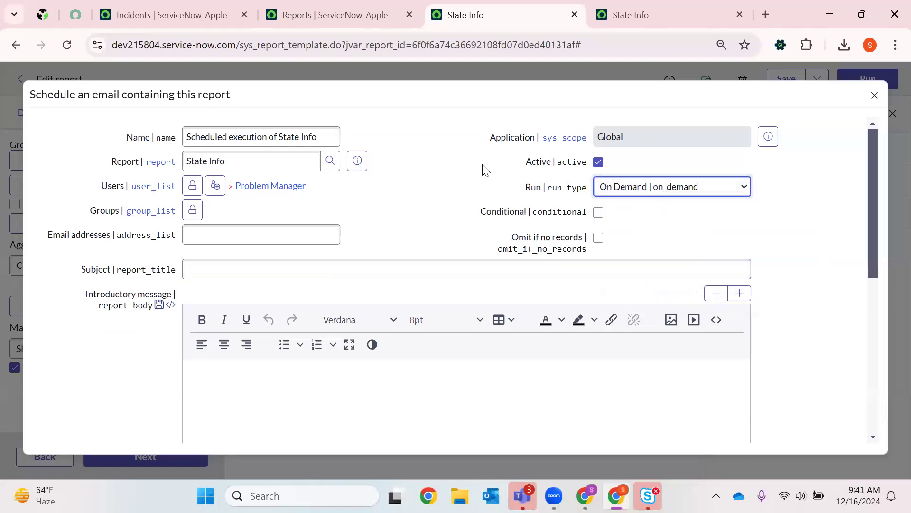
- Try the Business Calendar: Entry Start run type and return the schedule's Run field to Daily
click(612, 188)
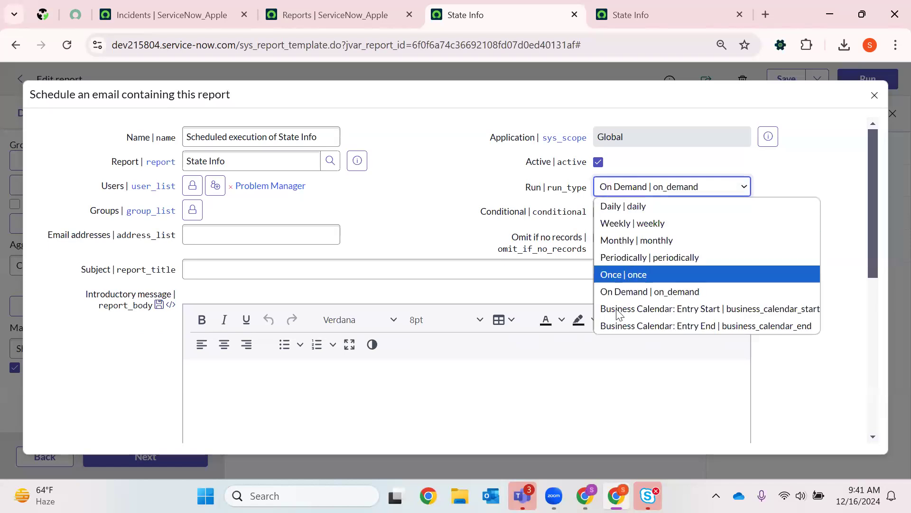
click(682, 312)
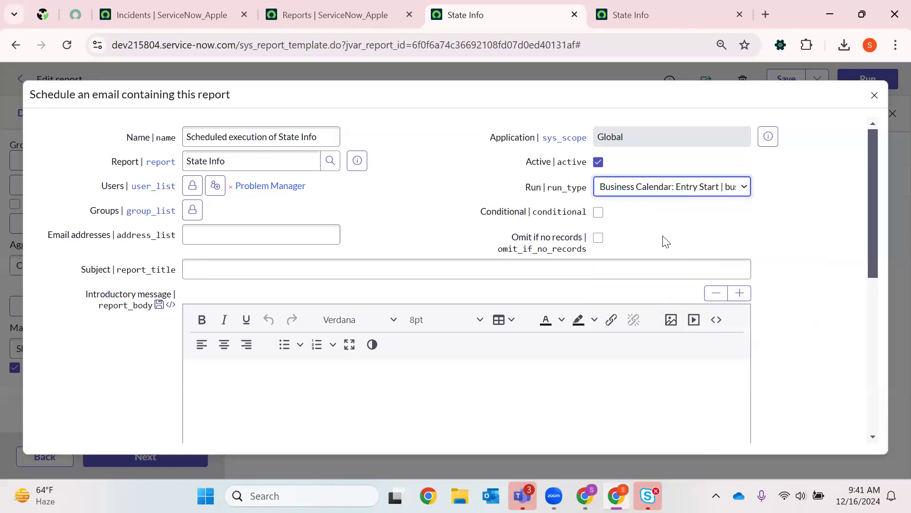
click(638, 192)
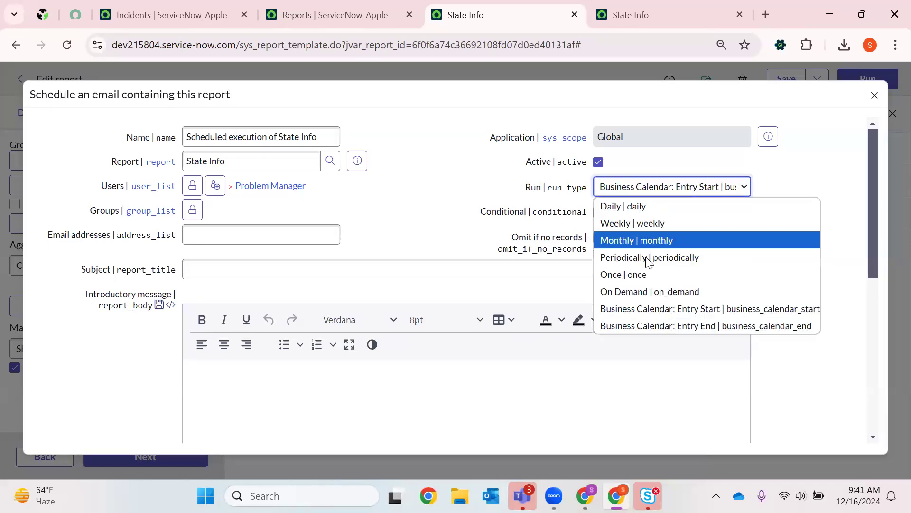
click(638, 193)
click(641, 188)
click(617, 204)
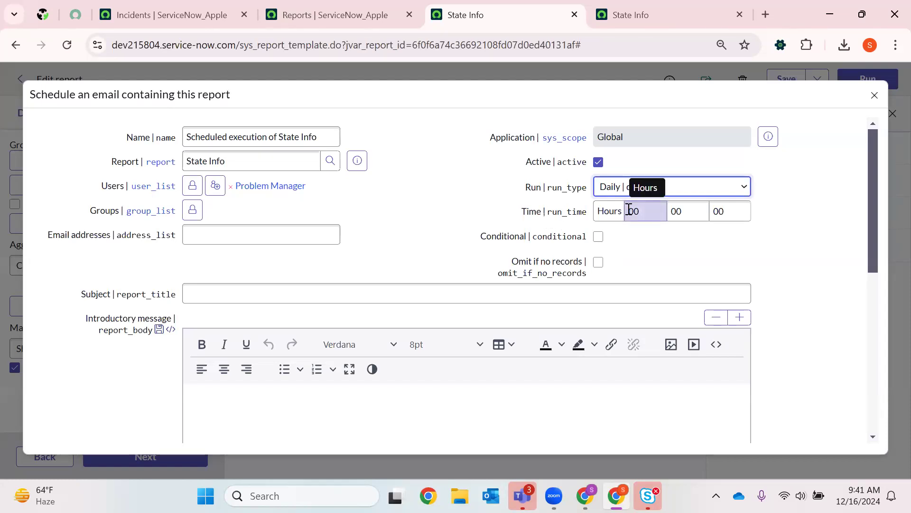
- Examine the hours, minutes and seconds parts of the daily schedule's Time field
drag(523, 213, 592, 217)
click(671, 214)
click(639, 210)
click(685, 213)
click(728, 213)
- Try the schedule's Conditional option with its Condition script area and the Omit if no records option
click(598, 238)
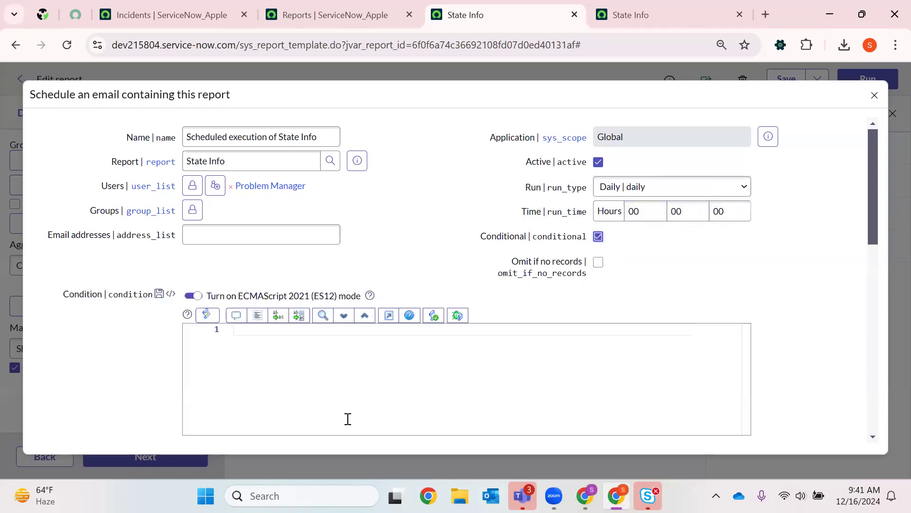
click(284, 358)
click(599, 263)
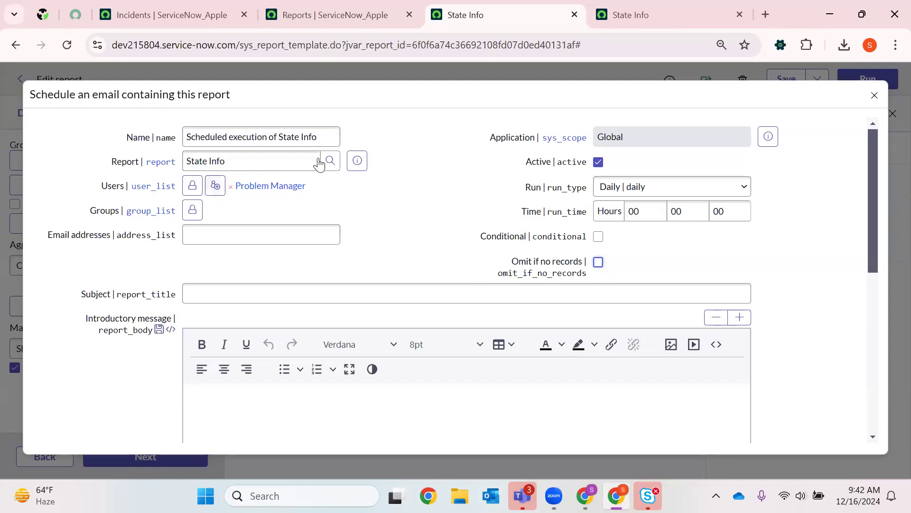
double_click(262, 137)
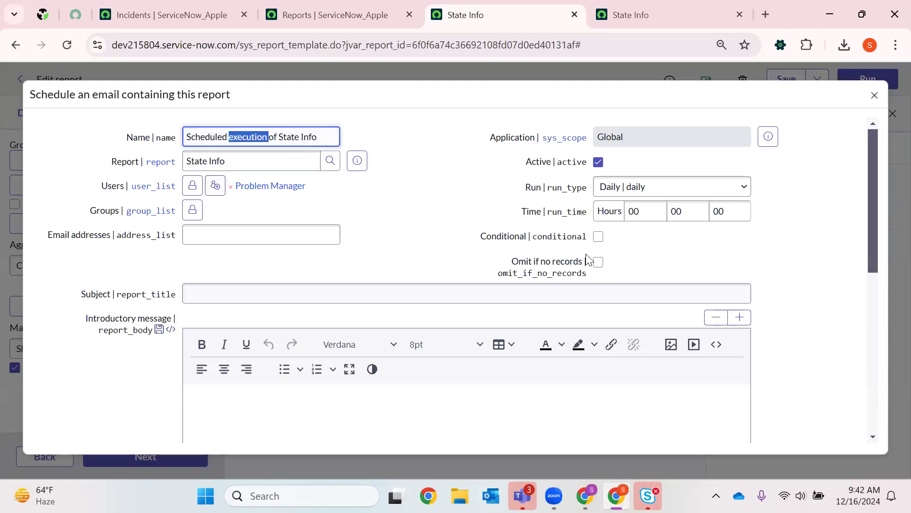
- Review the schedule's output types, the Zip output option and the scheduled emails available for Include with
scroll(505, 230, down, 10)
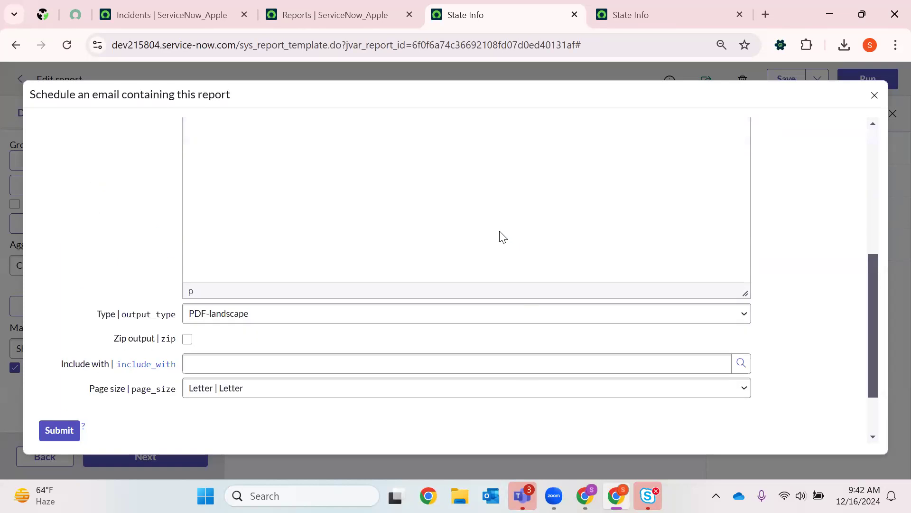
click(230, 250)
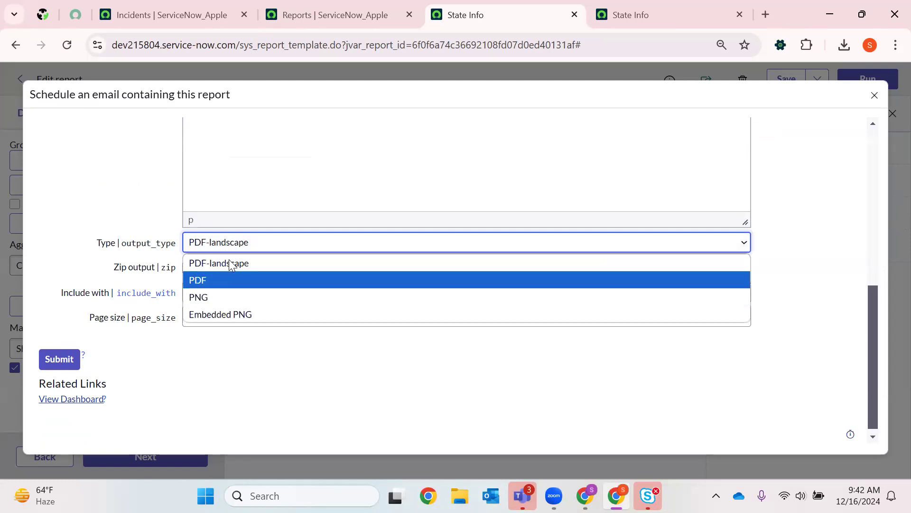
click(242, 257)
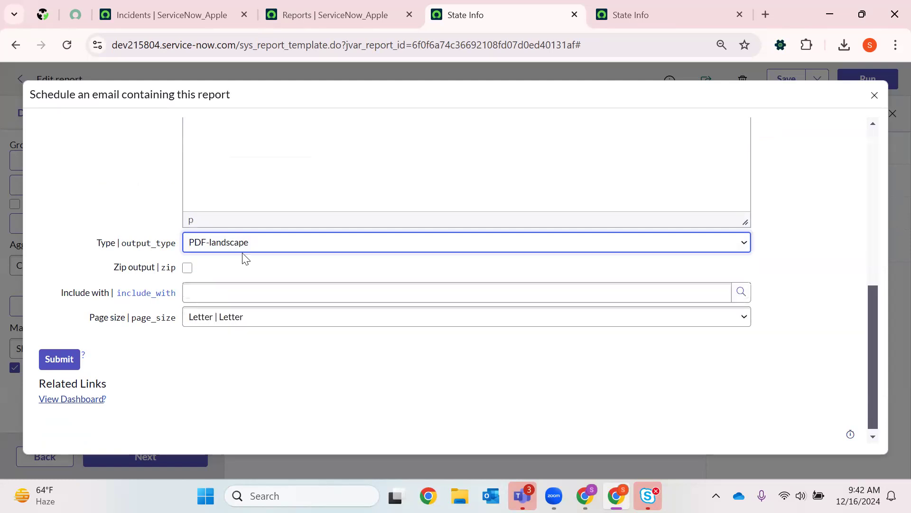
click(187, 269)
click(187, 269)
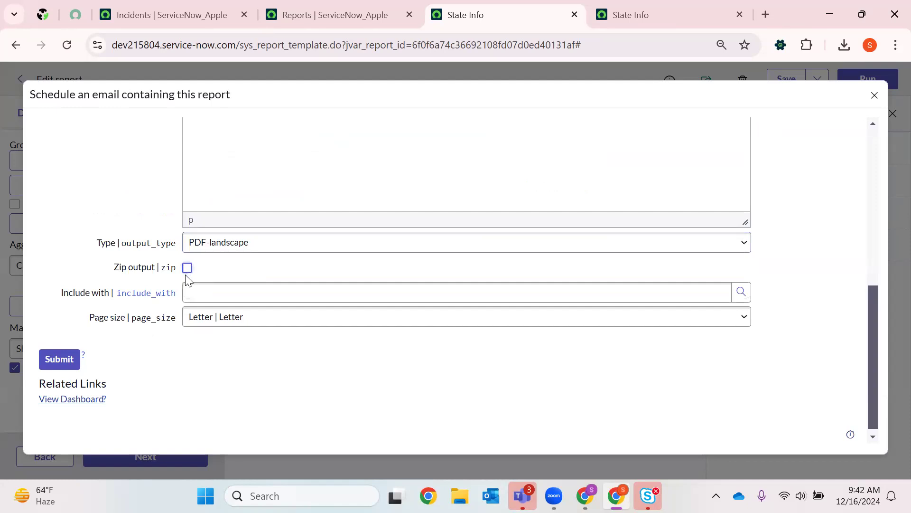
click(741, 292)
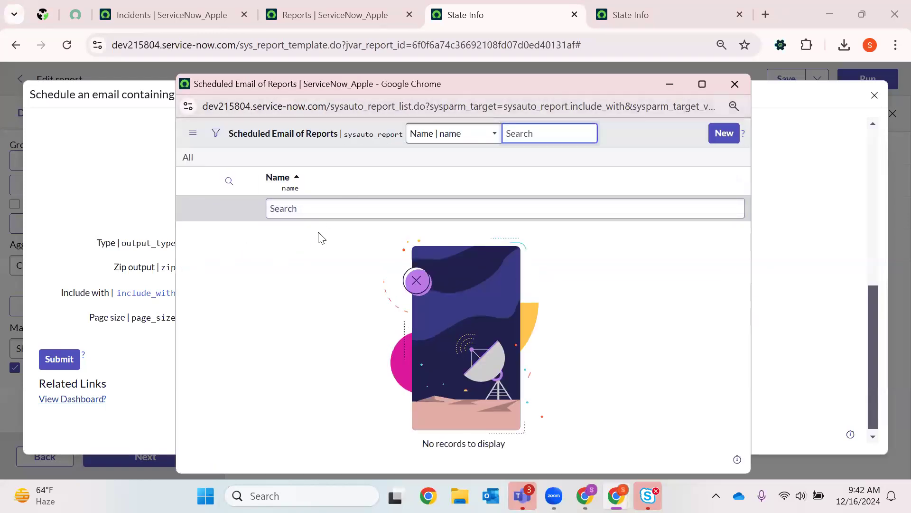
click(733, 85)
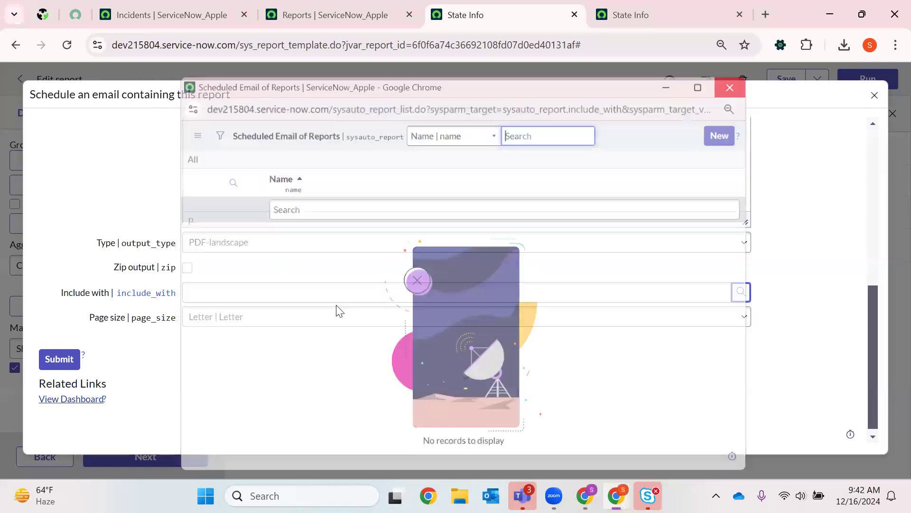
- Set the page size of the scheduled report to Legal
click(242, 322)
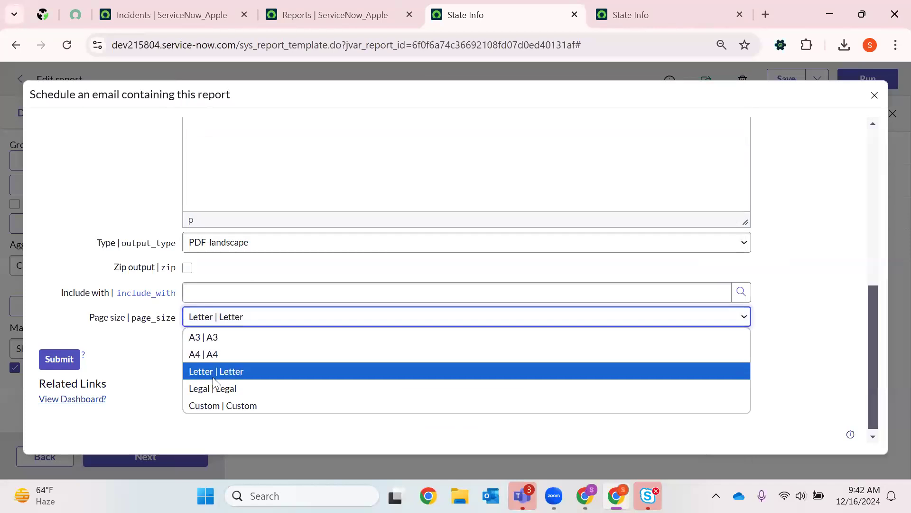
click(221, 404)
click(233, 323)
click(233, 383)
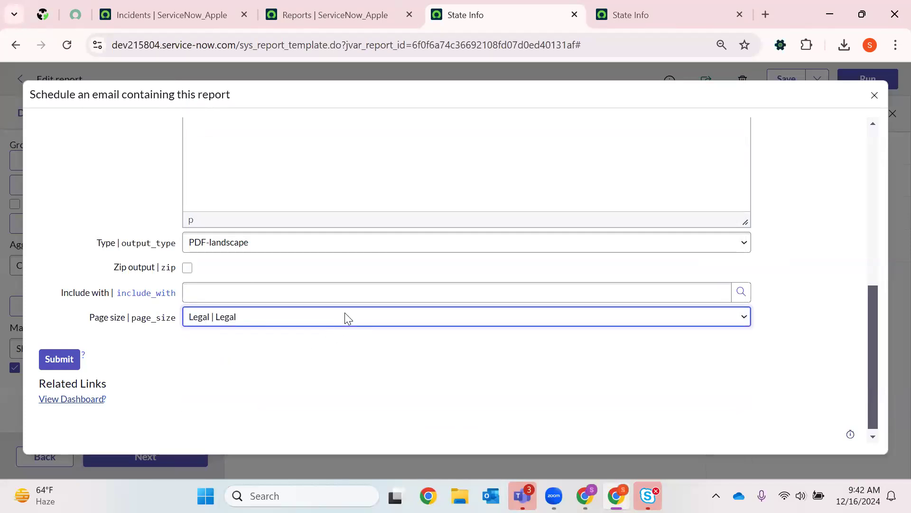
- Enter the recipient's email address in the schedule's Email addresses field
scroll(344, 312, up, 10)
scroll(736, 157, down, 10)
scroll(710, 200, up, 10)
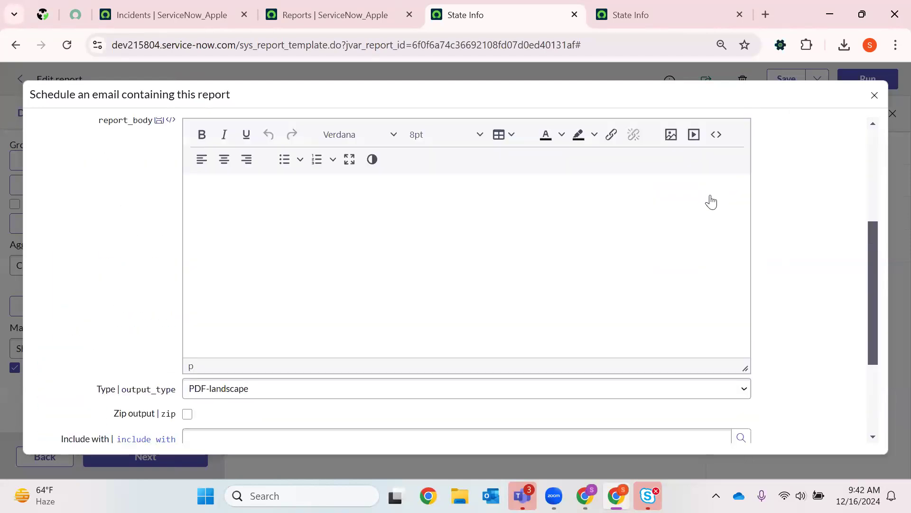
click(260, 234)
text(test@sno)
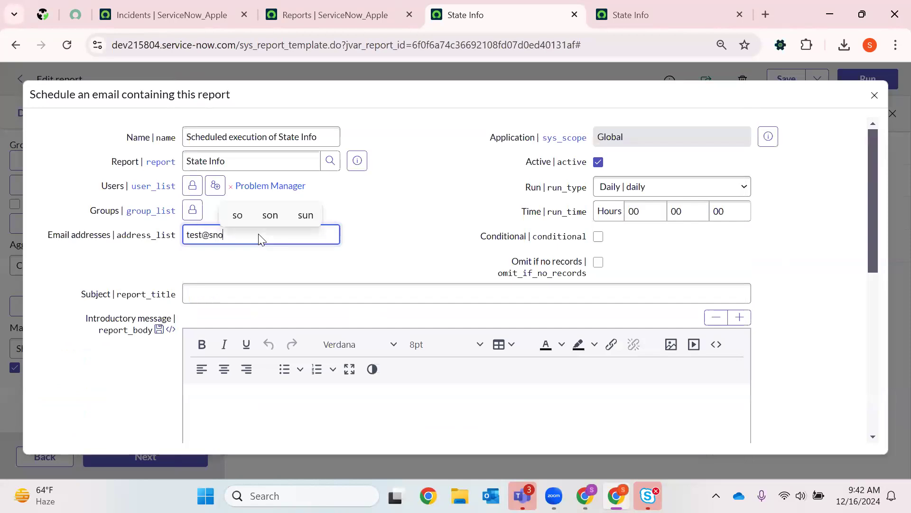
text(w.com)
- Enter "state report" as both the subject and the introductory message of the scheduled email
click(212, 294)
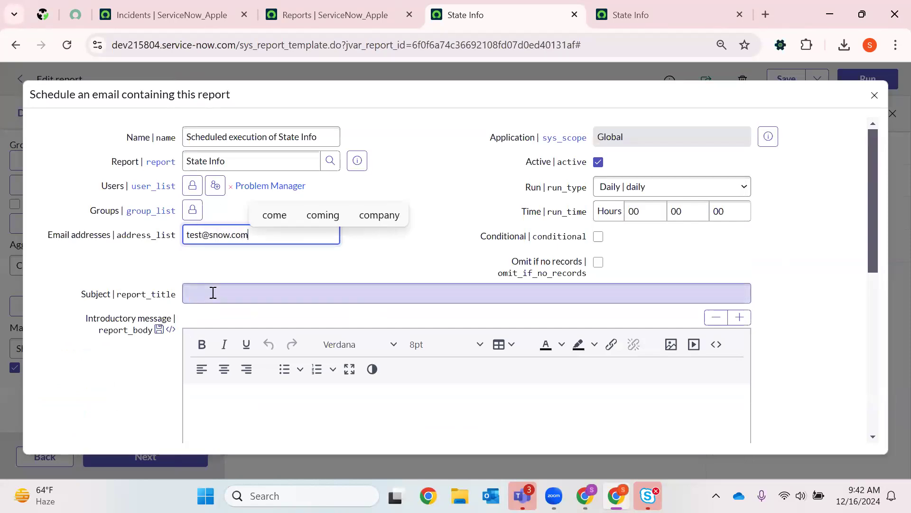
text(state report)
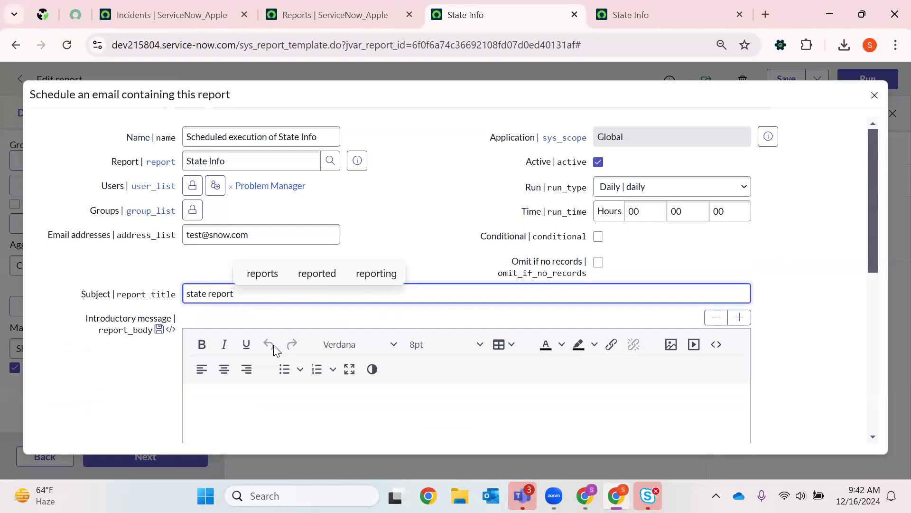
scroll(280, 305, down, 3)
click(280, 305)
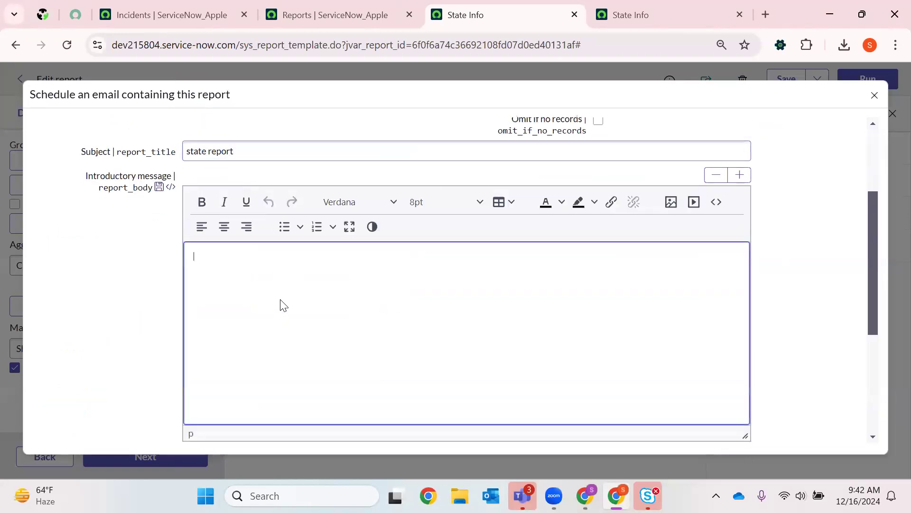
text(state report)
- Set the scheduled email's Run type to On Demand
scroll(284, 304, down, 5)
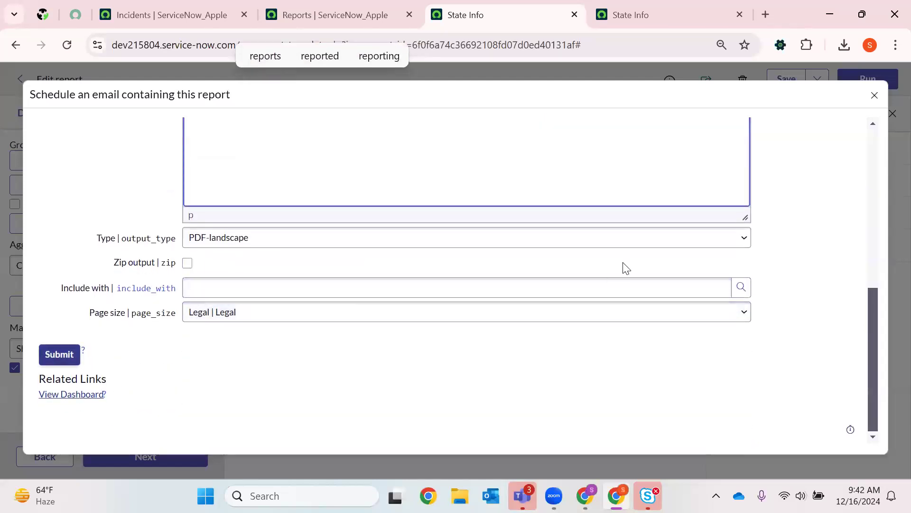
scroll(624, 267, up, 8)
click(668, 188)
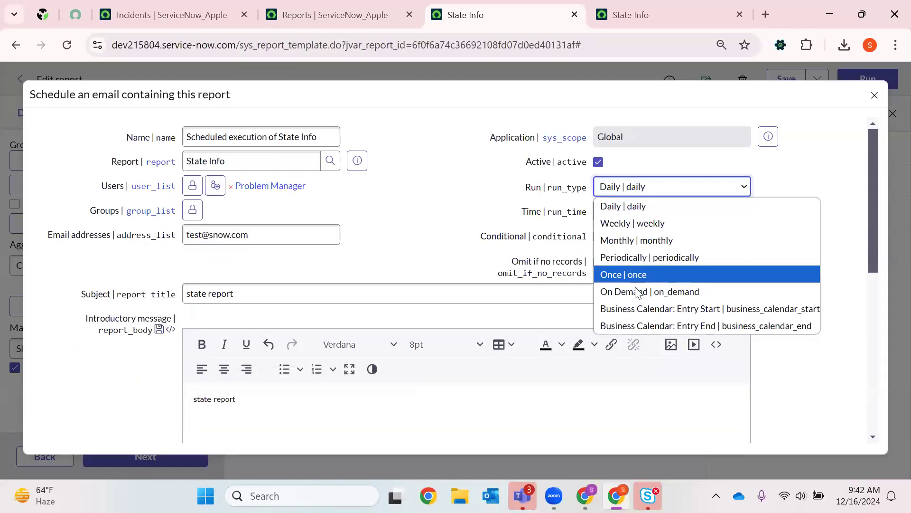
click(636, 290)
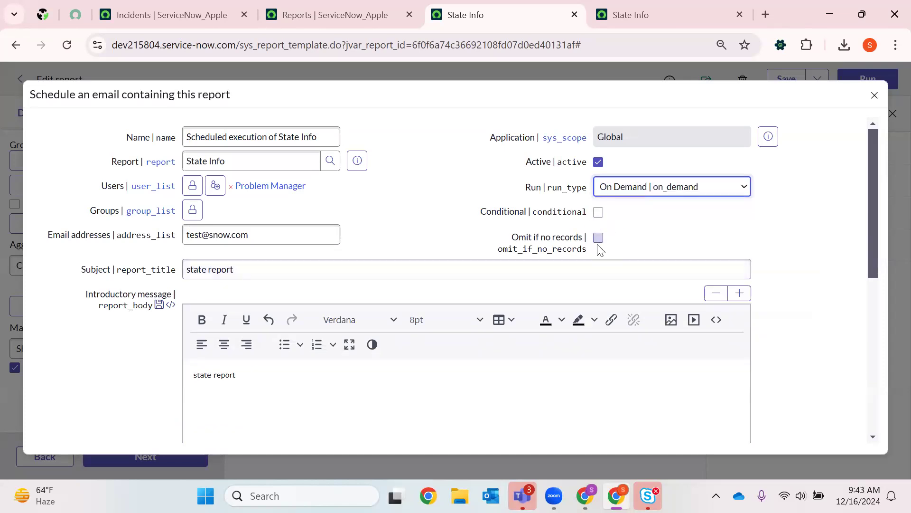
- Submit the scheduled email for the State Info report
scroll(386, 372, down, 5)
click(63, 356)
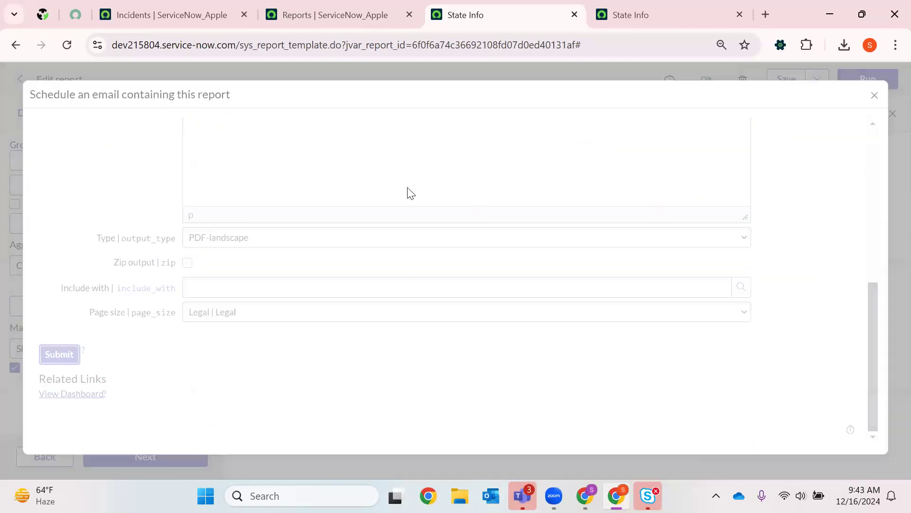
scroll(409, 204, up, 7)
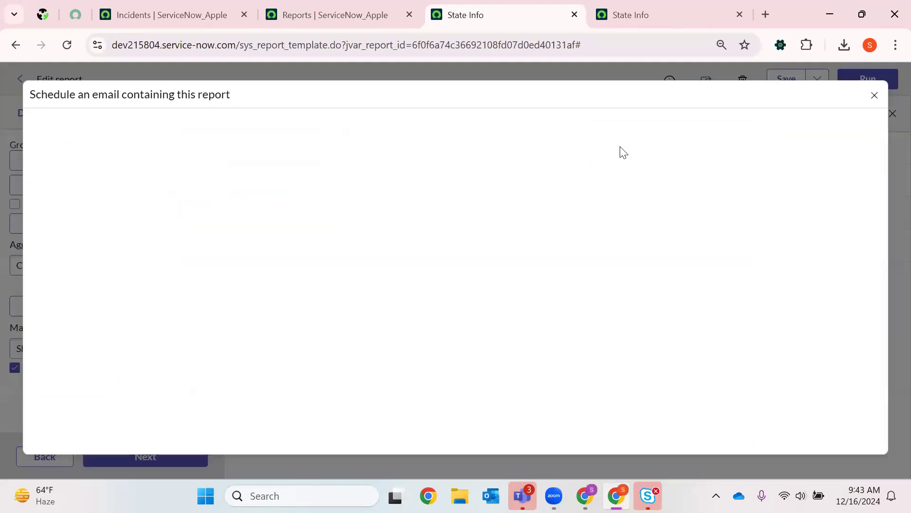
- Return to the Incidents page and filter the application navigator for "notification"
click(294, 5)
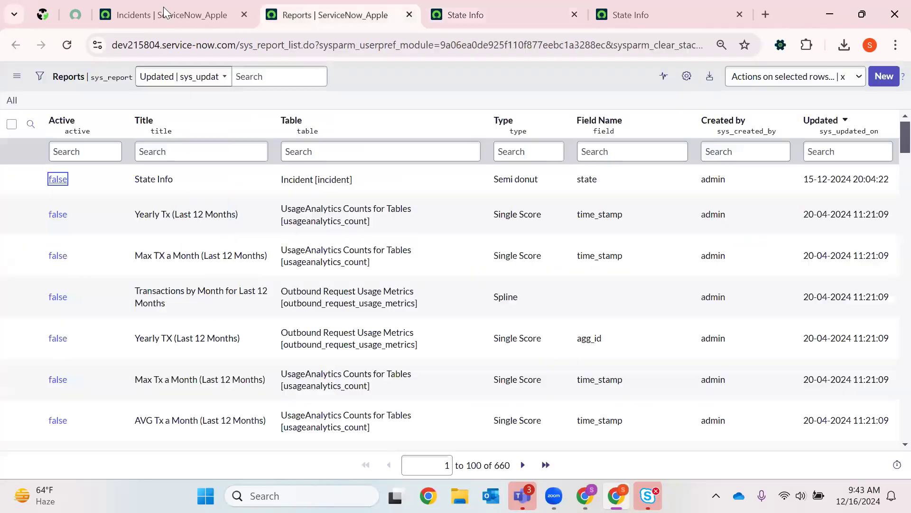
click(163, 6)
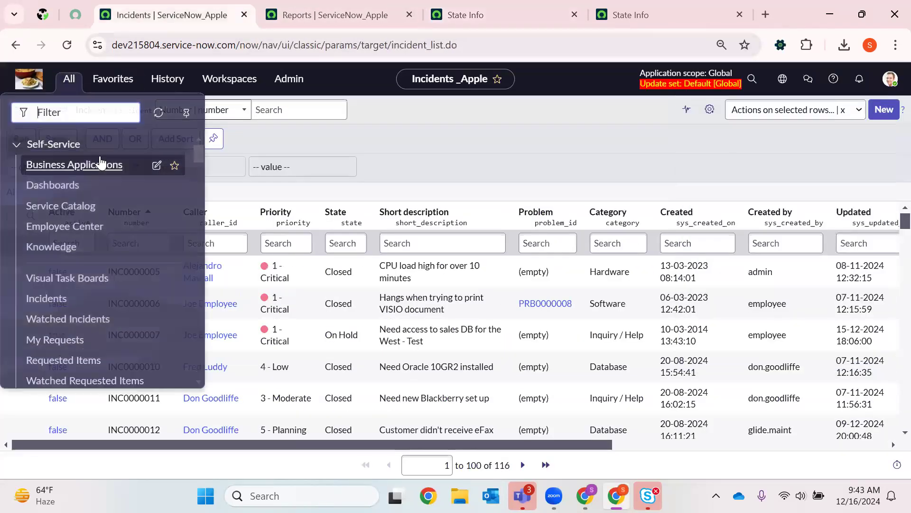
text(notification)
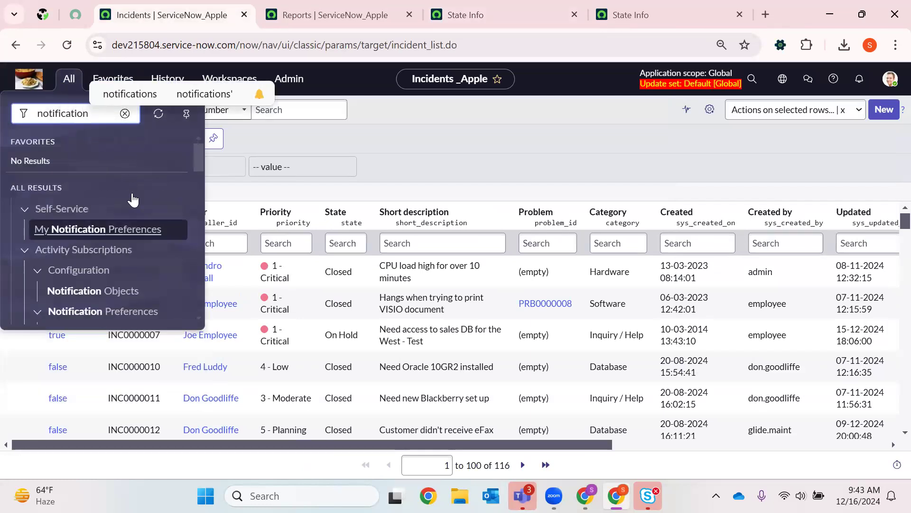
- Open the Notifications list from the System Notification Email section in a new browser tab
scroll(135, 202, down, 3)
scroll(141, 207, down, 5)
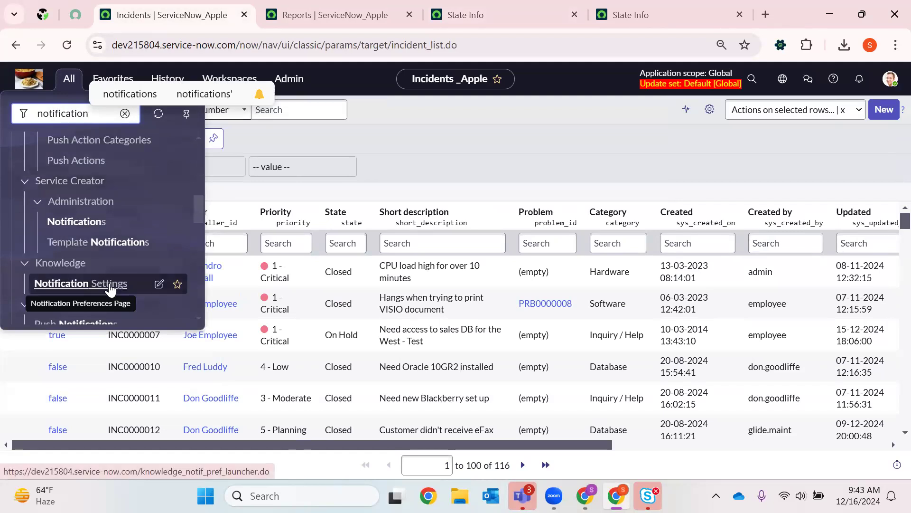
scroll(124, 241, up, 5)
scroll(124, 241, up, 3)
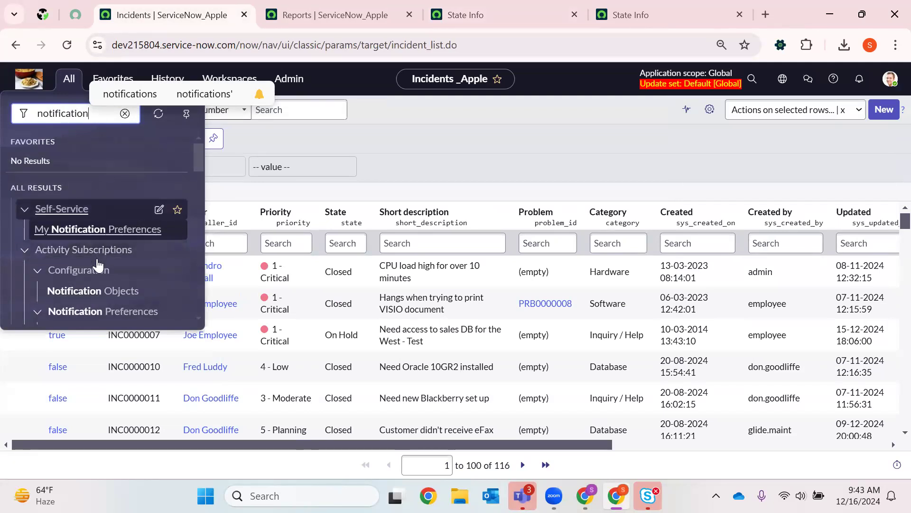
scroll(103, 233, down, 6)
scroll(98, 238, up, 2)
scroll(94, 259, down, 4)
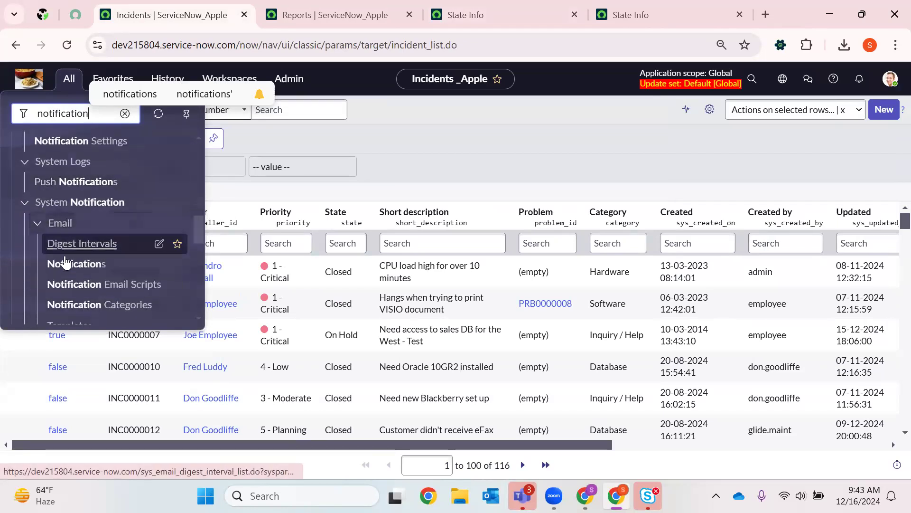
scroll(66, 263, down, 3)
right_click(157, 197)
click(164, 204)
click(275, 10)
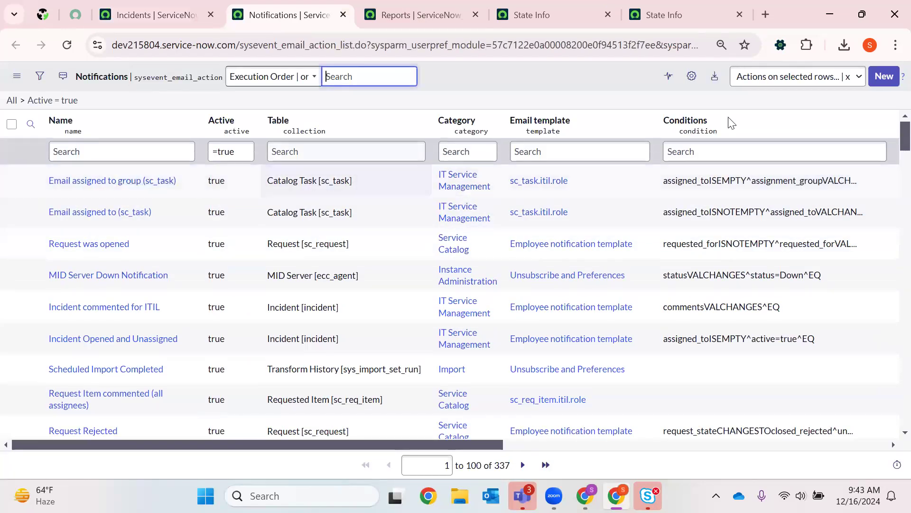
- Personalize the Notifications list columns by adding Created directly after Category
key(Tab)
key(Tab)
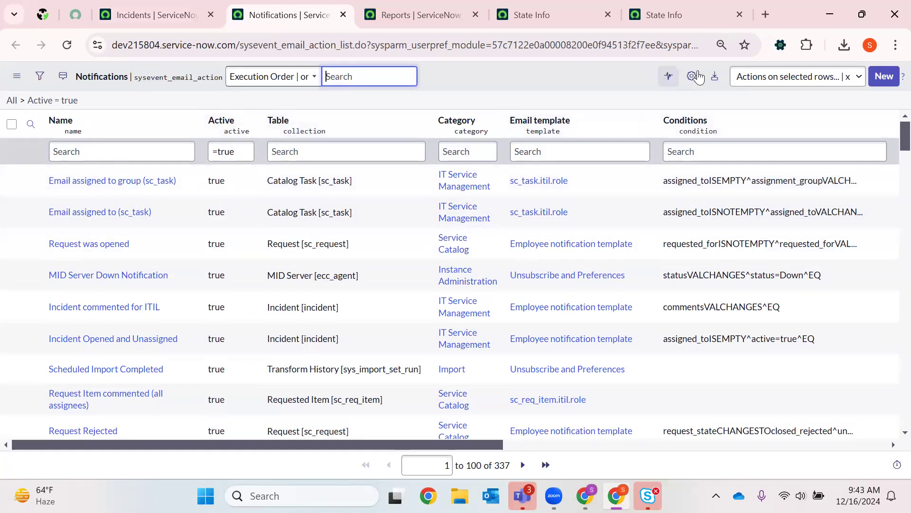
key(Return)
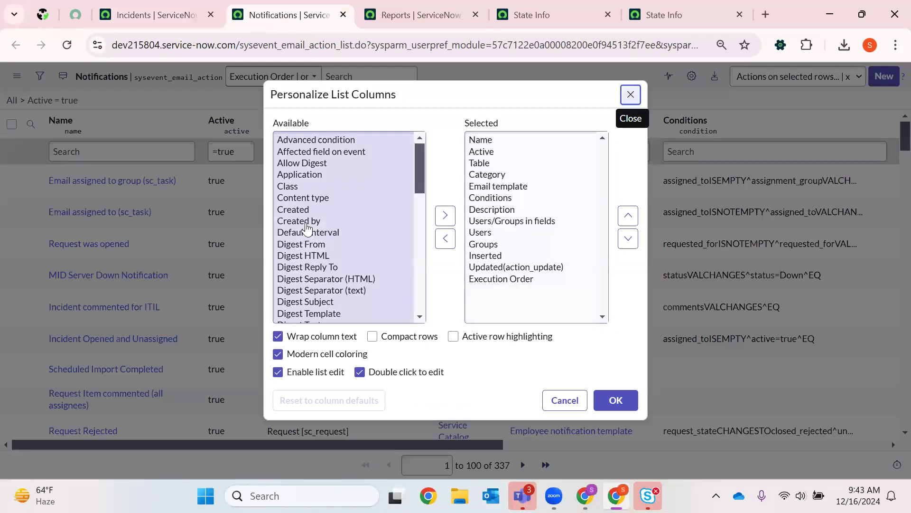
click(293, 209)
click(445, 215)
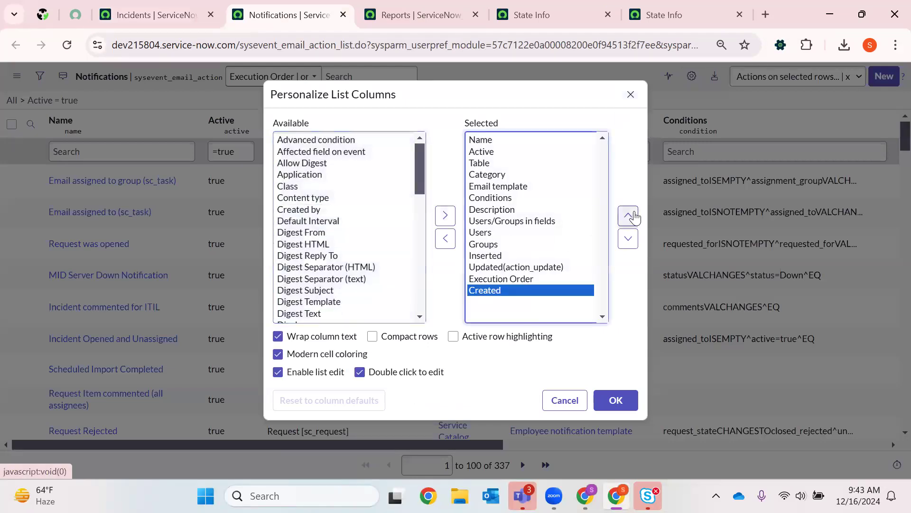
click(629, 216)
click(629, 216)
click(628, 216)
click(629, 216)
- Add the Created by column directly after Created and apply the list column changes
click(629, 215)
click(629, 216)
click(628, 216)
click(629, 216)
click(299, 210)
click(446, 215)
click(629, 216)
click(629, 216)
click(629, 216)
click(629, 216)
click(629, 216)
click(629, 216)
click(629, 216)
click(629, 216)
click(629, 216)
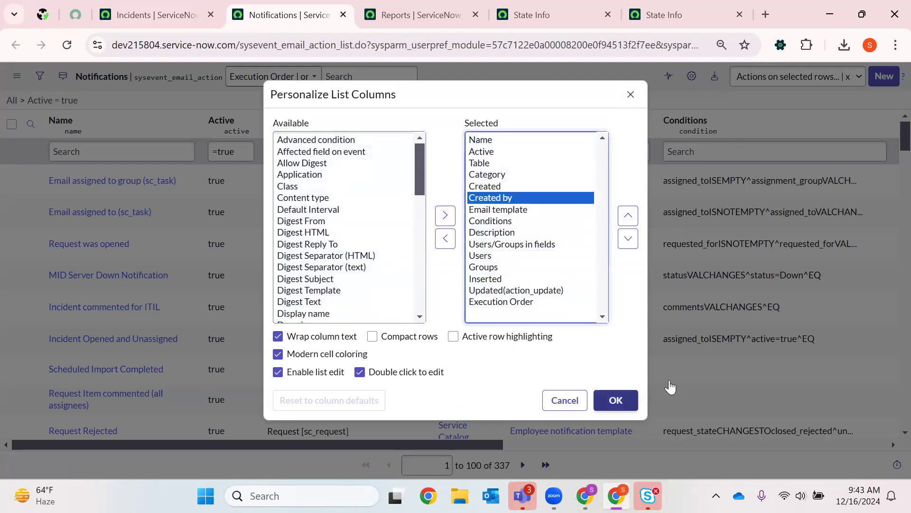
click(615, 400)
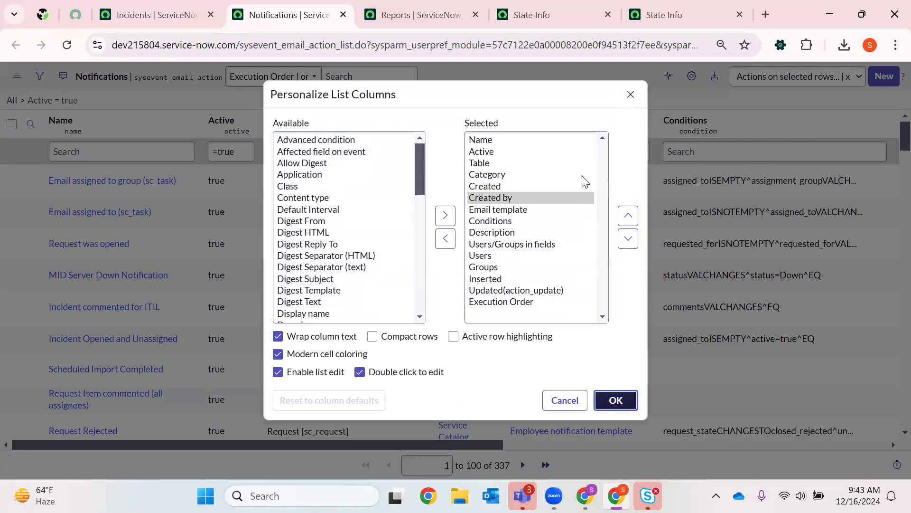
key(Return)
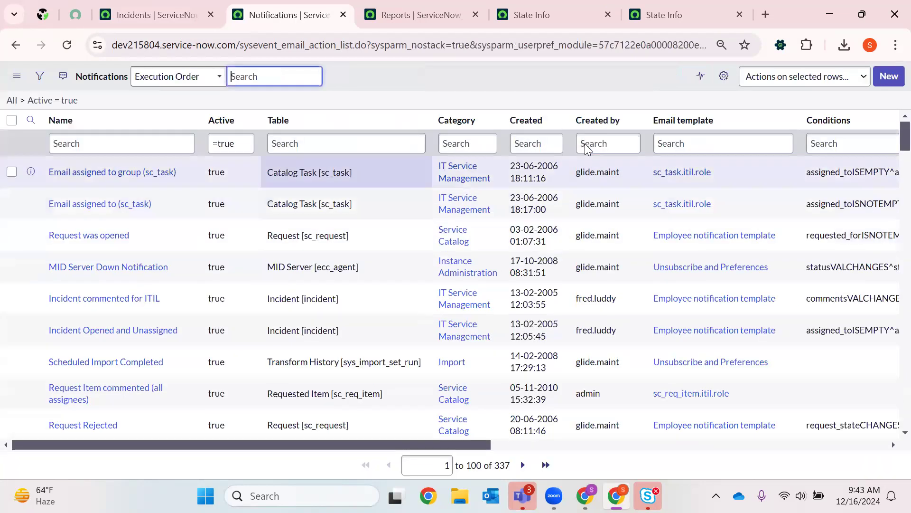
- Sort the Notifications list by Created date, newest first, and look through the latest entries
click(578, 120)
key(Return)
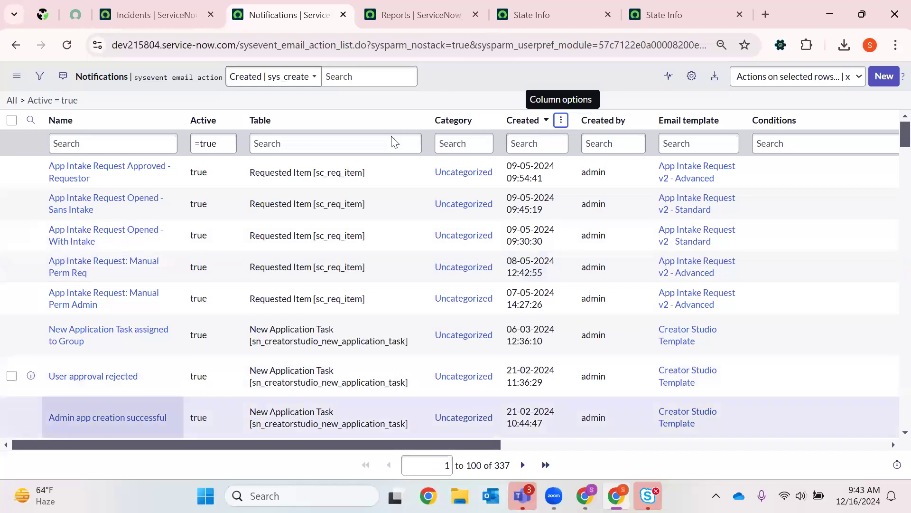
scroll(433, 274, down, 6)
scroll(440, 267, up, 6)
- Return to the State Info report editor and close its Sharing pane
click(544, 15)
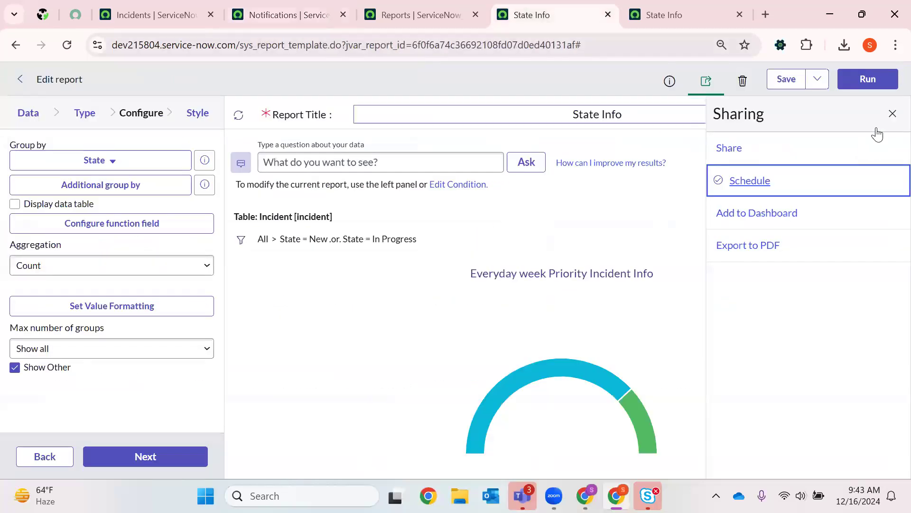
click(892, 114)
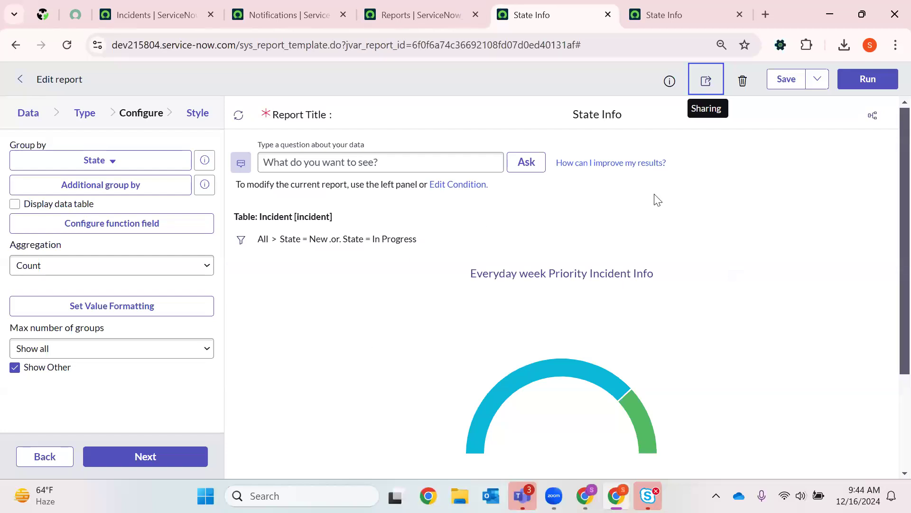
click(872, 114)
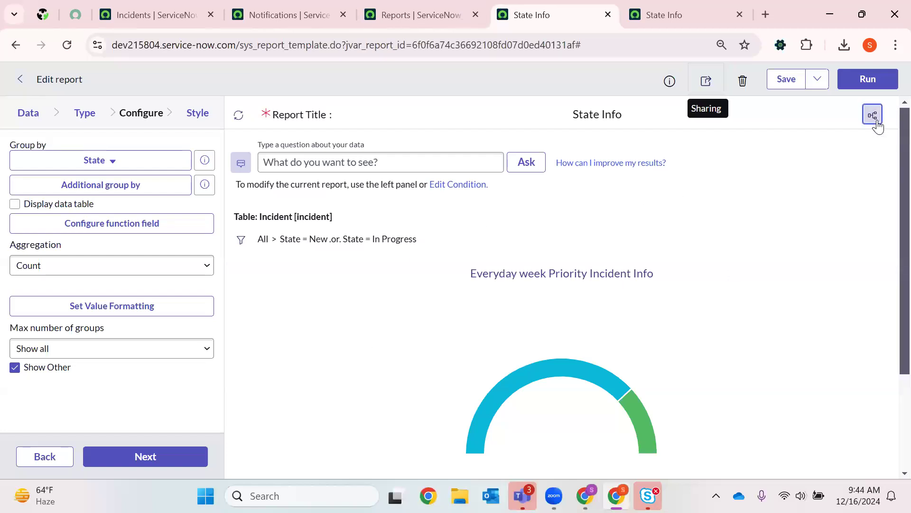
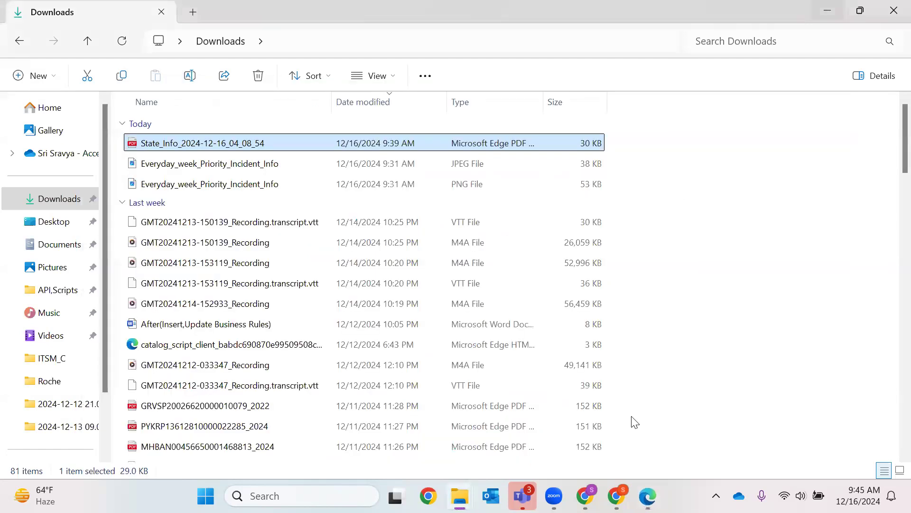
- Switch to Chrome and close the browser tabs that follow Notifications, including the blank tab and the Reports list
click(616, 496)
click(602, 7)
click(611, 15)
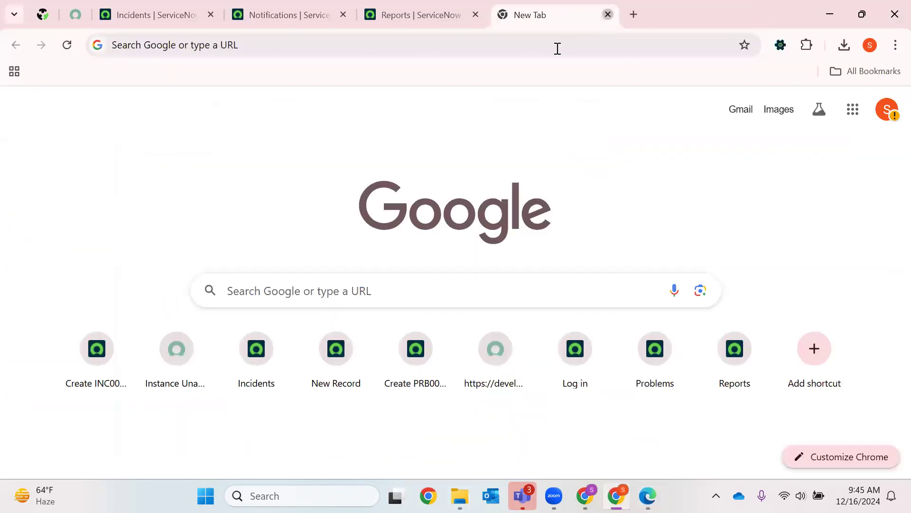
key(ctrl+w)
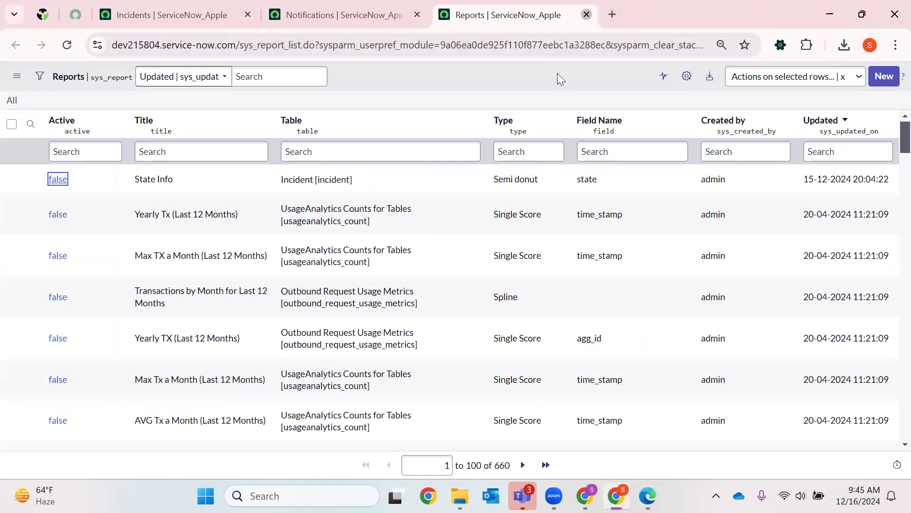
key(ctrl+w)
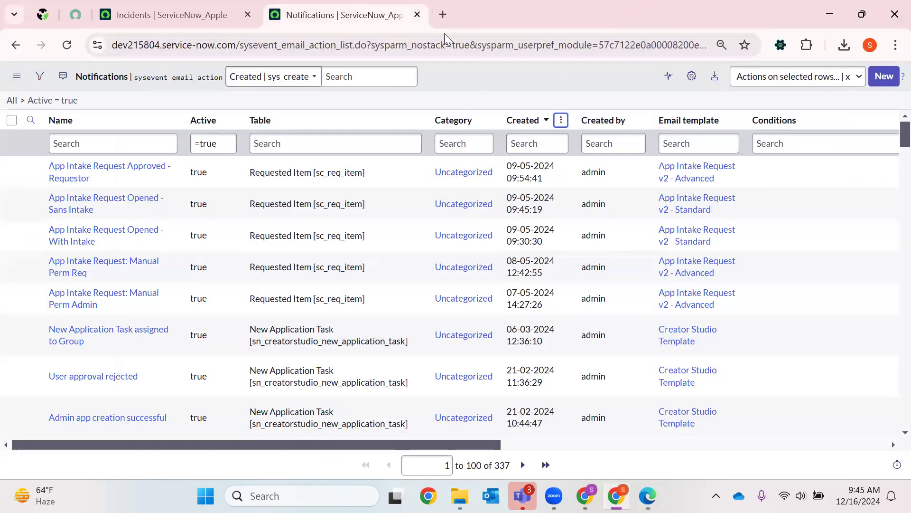
- Search Google for "survey trigger conditions" in a new browser tab
key(ctrl+t)
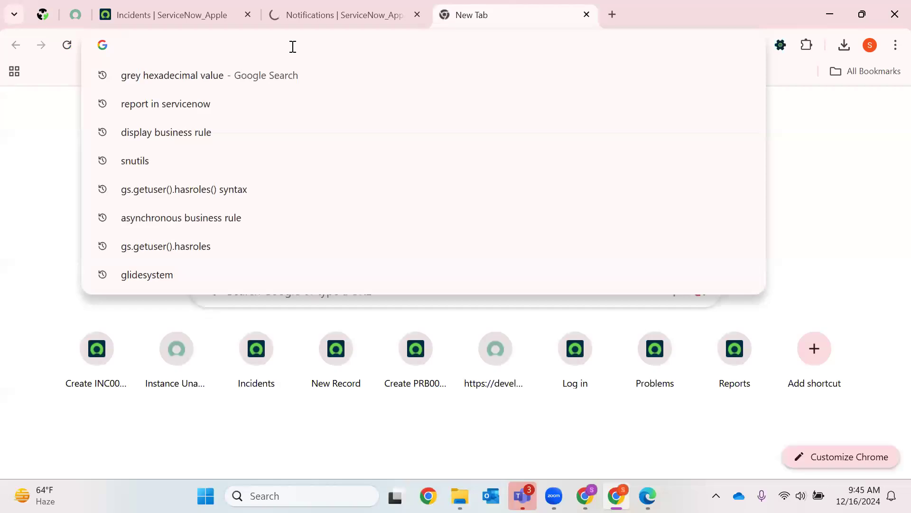
text(survey trigfg)
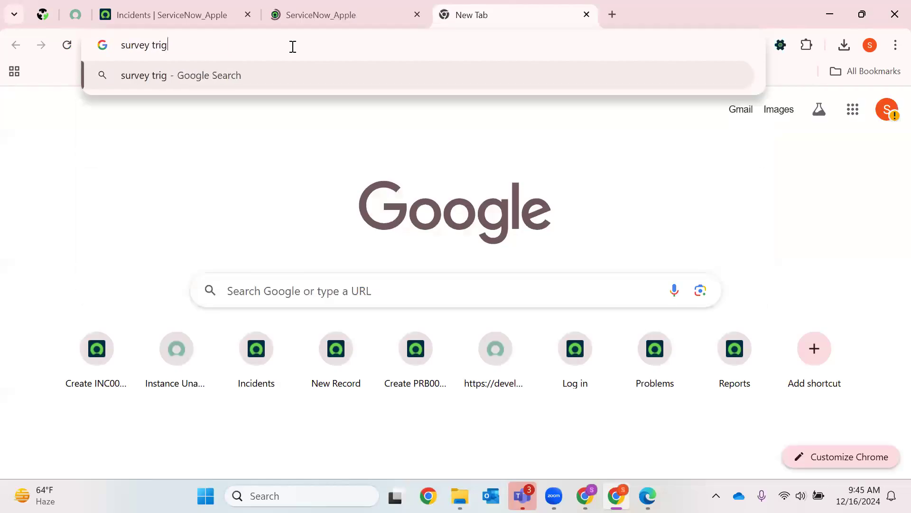
key(BackSpace)
key(BackSpace)
text(ge)
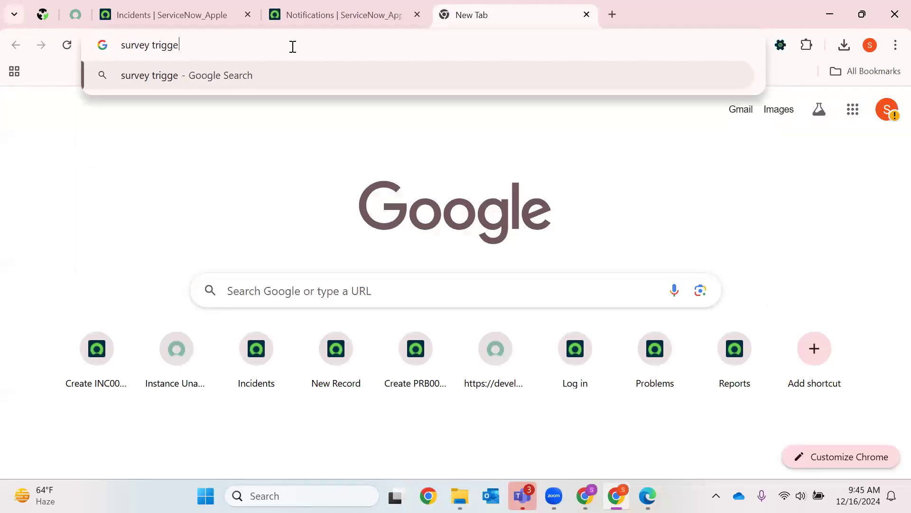
text(r conditions)
key(Return)
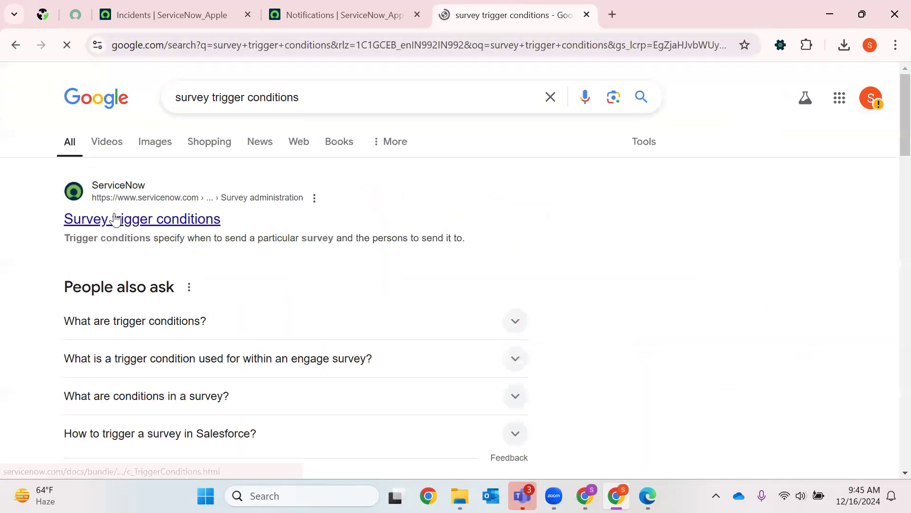
- Change the Google search to "survey in servicenow" and open the Surveys and Assessments result
drag(213, 97, 554, 87)
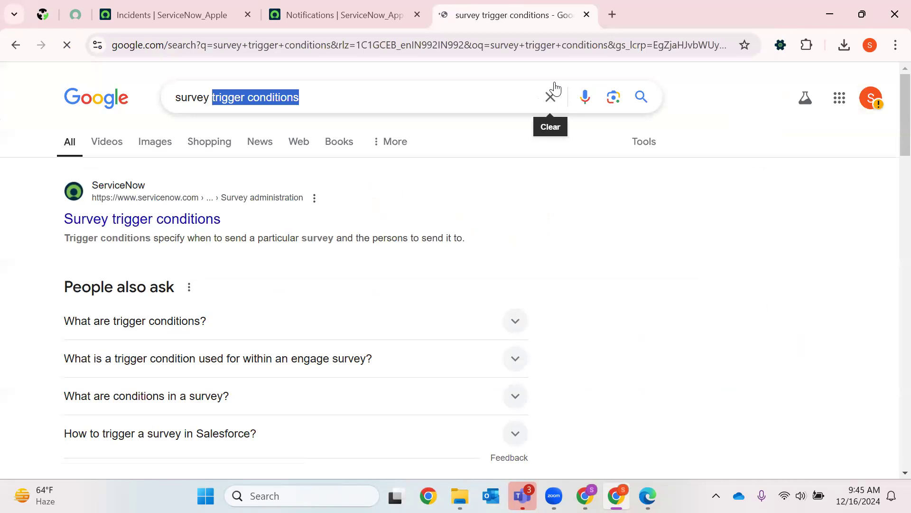
key(BackSpace)
text(in ser)
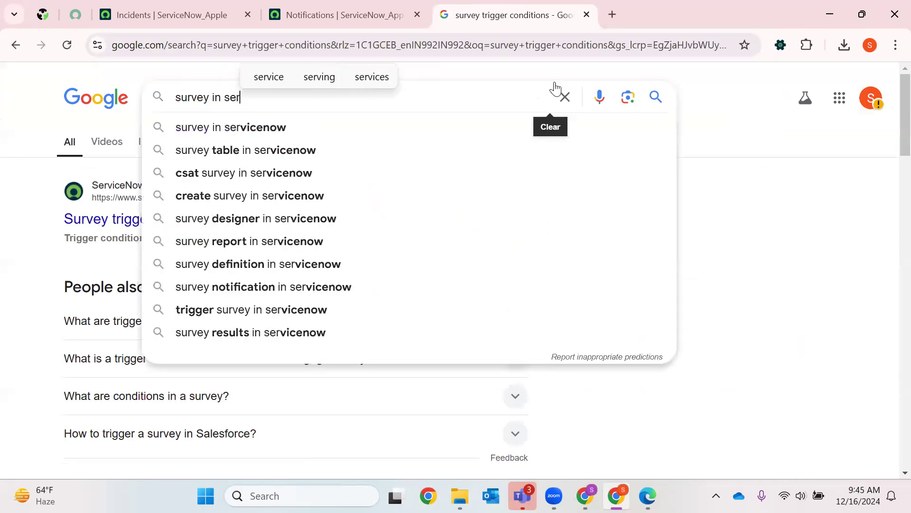
click(389, 127)
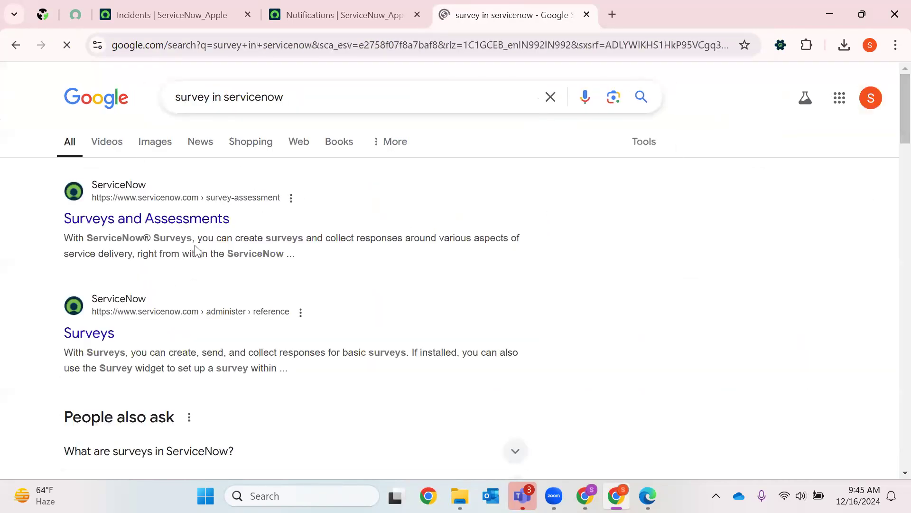
click(170, 220)
- Read through the benefits, features and additional features on the ServiceNow Surveys and Assessments page
click(386, 12)
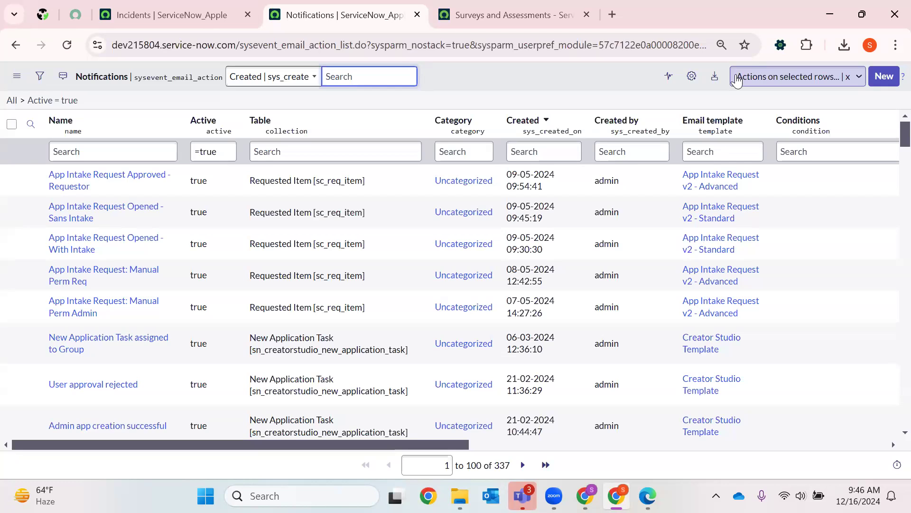
click(516, 14)
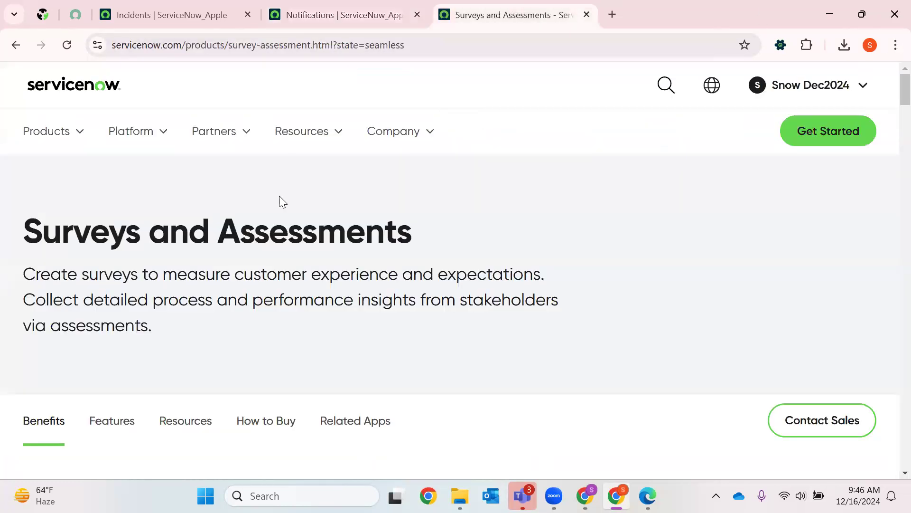
scroll(492, 194, down, 10)
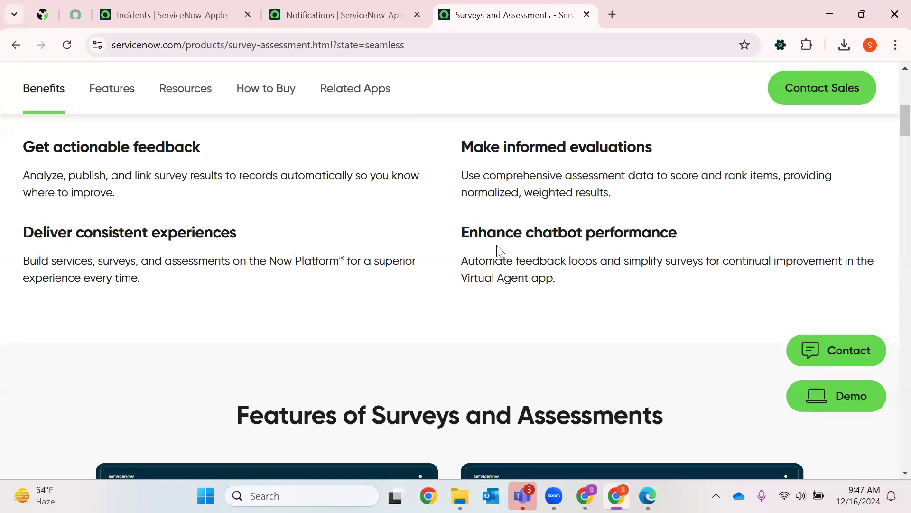
scroll(630, 237, down, 10)
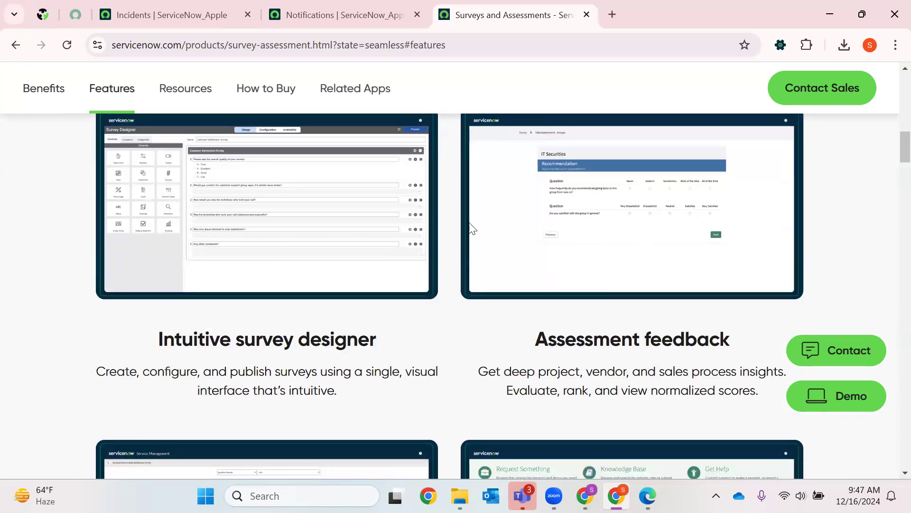
scroll(584, 244, down, 4)
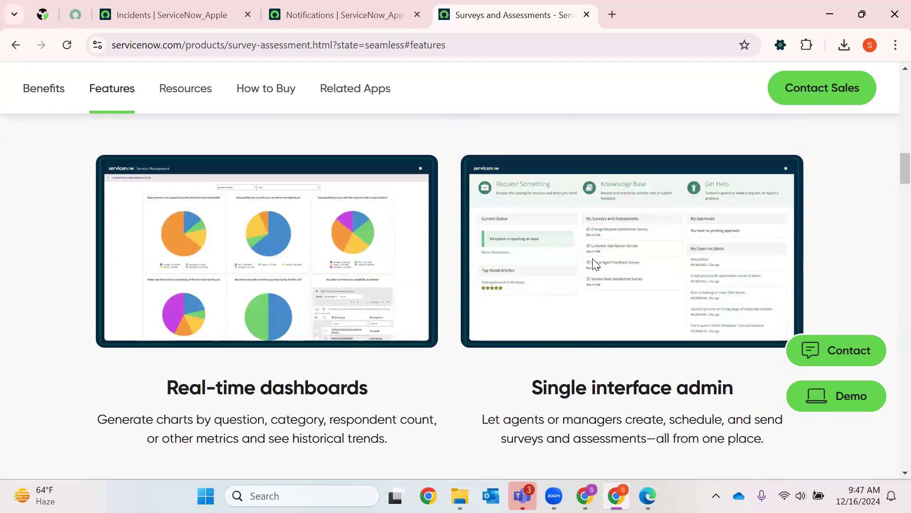
scroll(592, 258, down, 4)
scroll(592, 258, up, 8)
scroll(522, 270, up, 3)
scroll(401, 284, down, 3)
scroll(280, 395, up, 4)
scroll(445, 345, down, 1)
scroll(445, 345, down, 2)
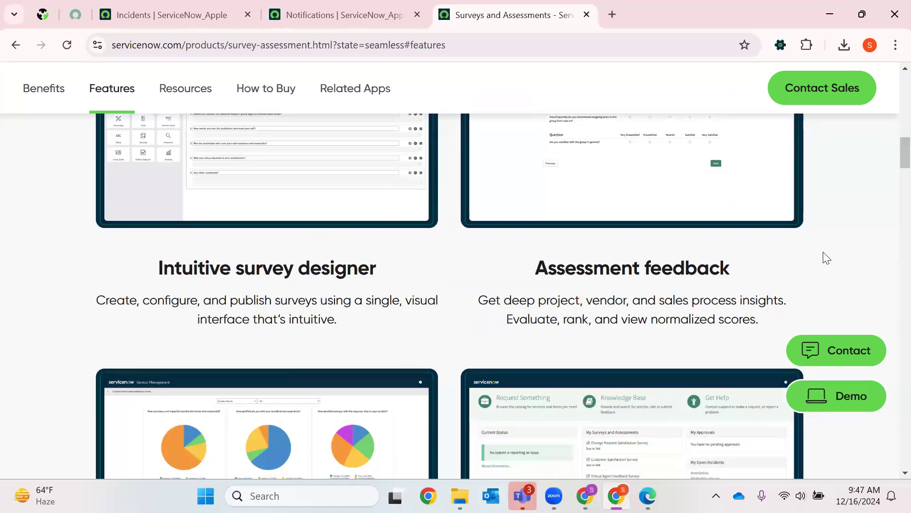
scroll(668, 256, up, 1)
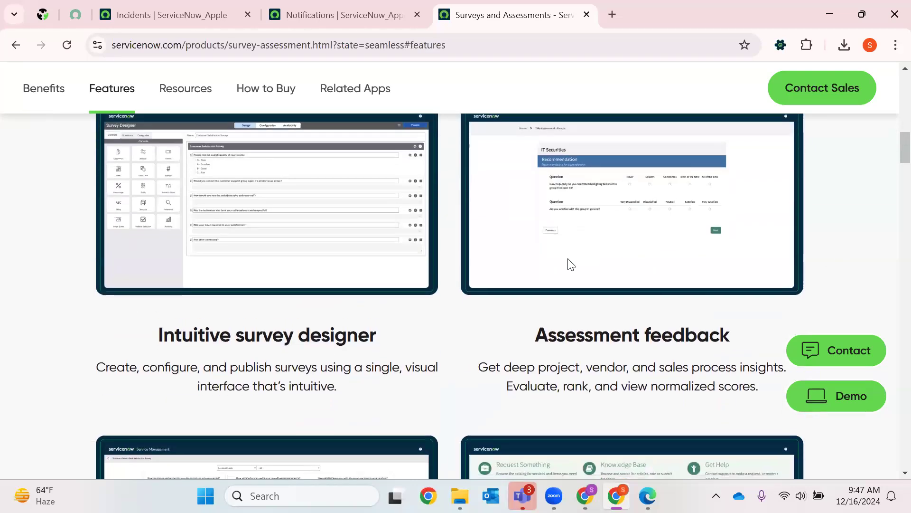
scroll(570, 264, down, 7)
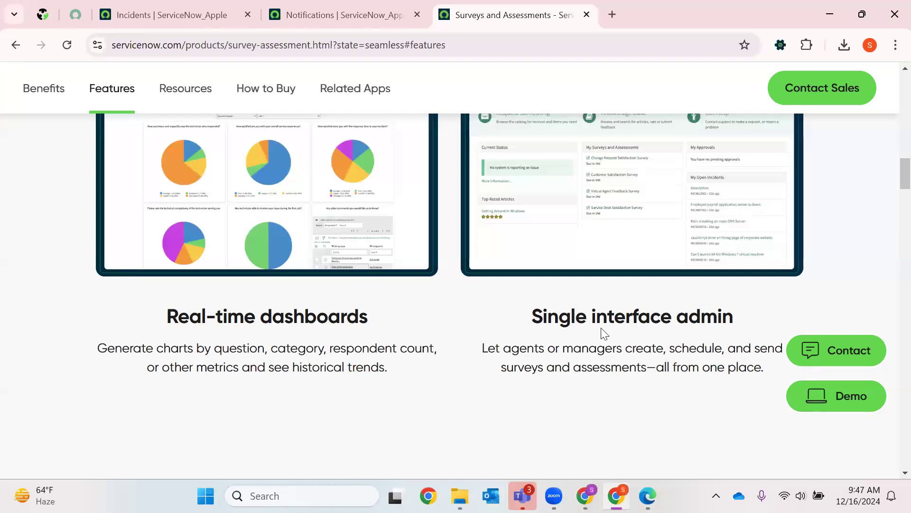
scroll(592, 342, down, 5)
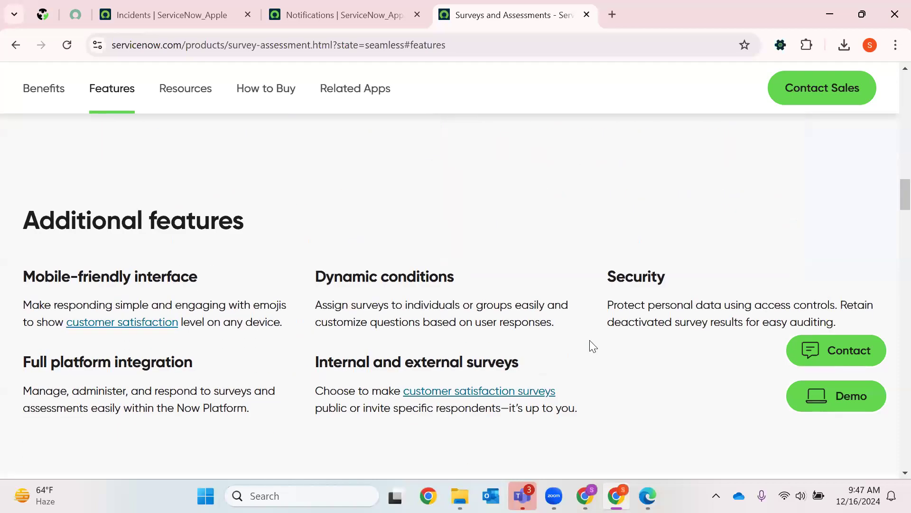
scroll(576, 301, up, 12)
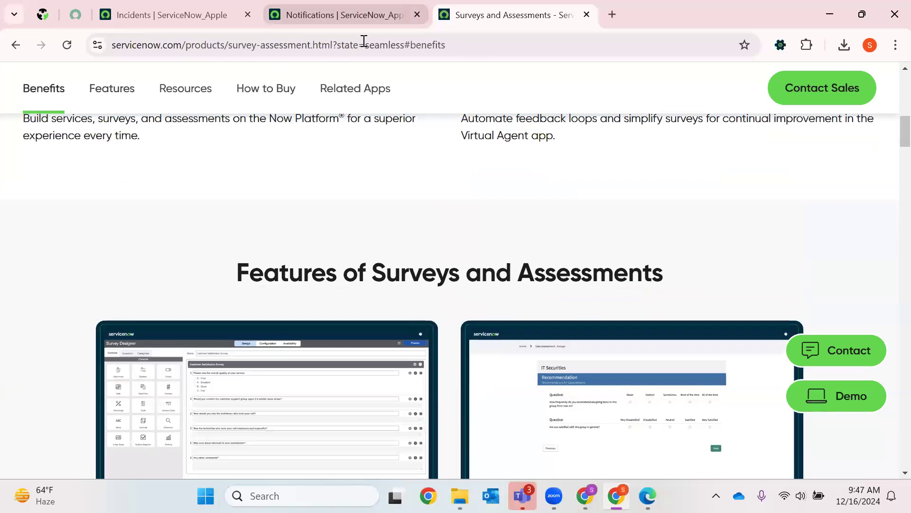
- Close the Notifications browser tab and return to the Incidents list
click(423, 17)
click(417, 15)
click(190, 24)
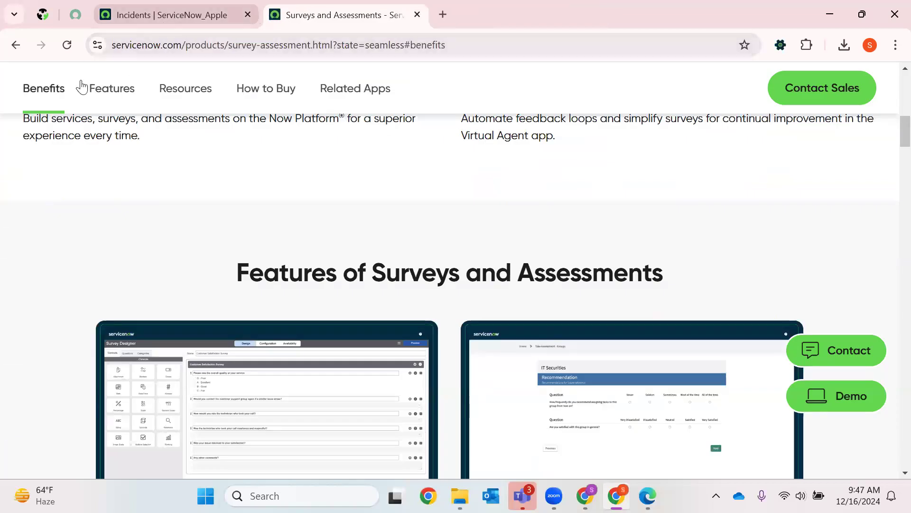
- Filter the application navigator by "survey", look through the matching modules, and add the Survey application to favorites
click(74, 83)
text(s)
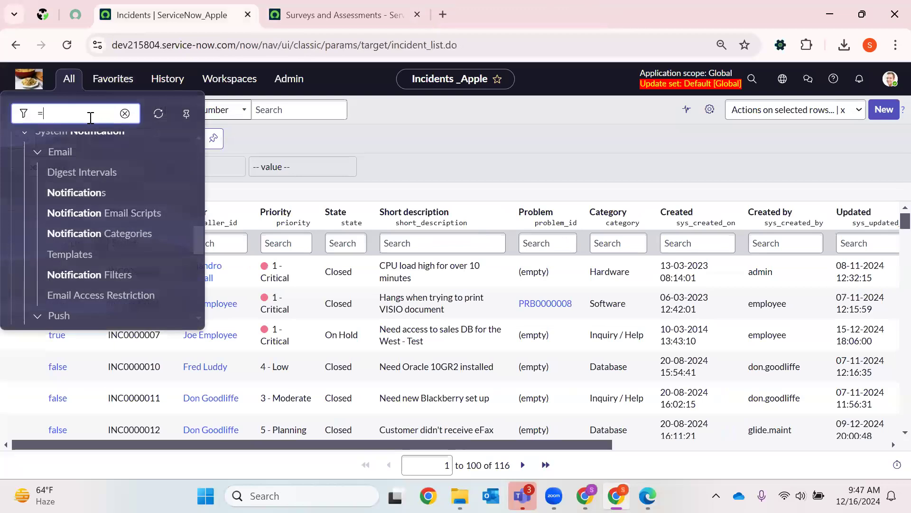
key(BackSpace)
text(survey)
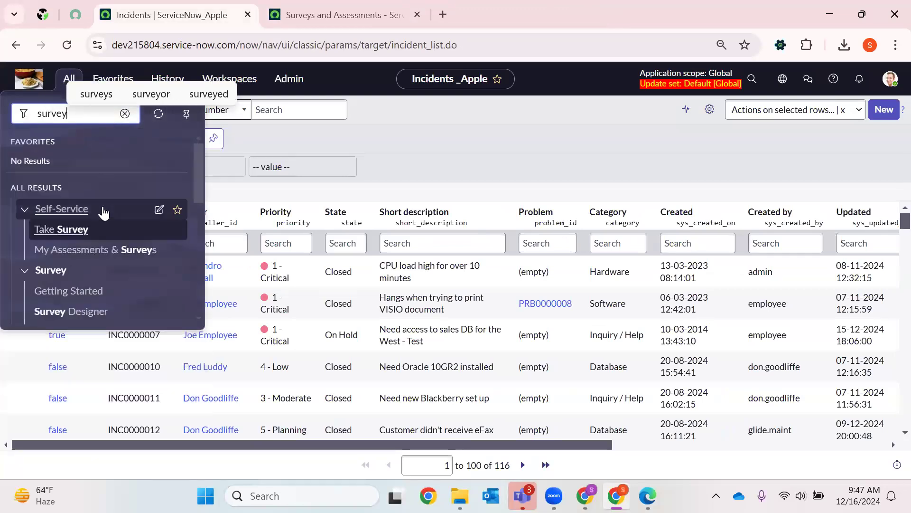
scroll(76, 271, down, 2)
scroll(76, 270, down, 2)
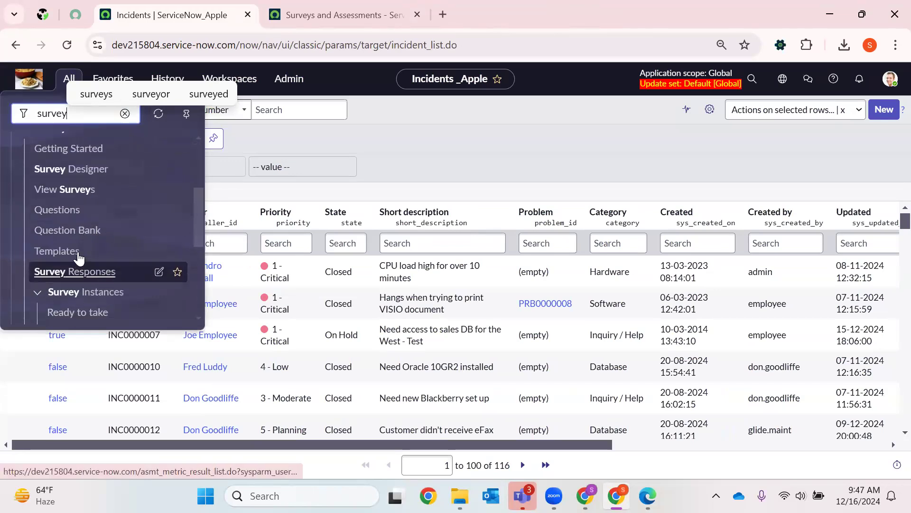
scroll(45, 213, up, 4)
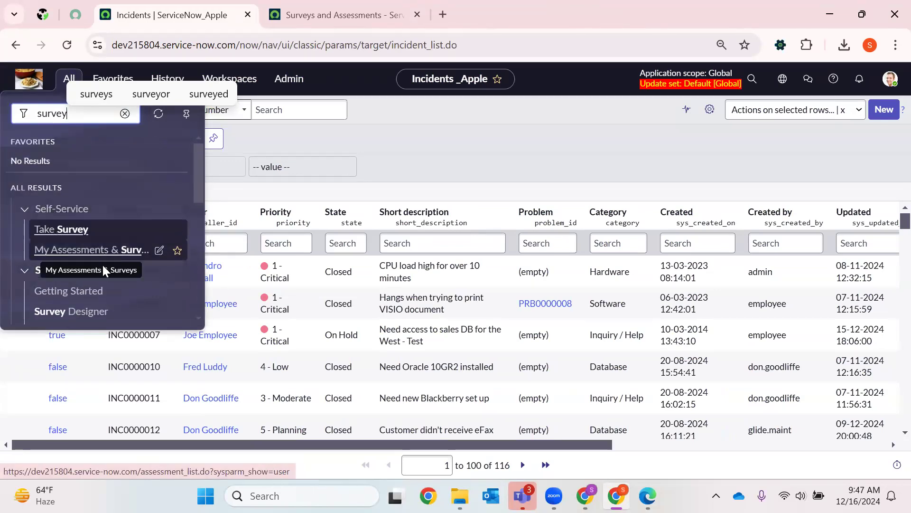
scroll(101, 264, down, 3)
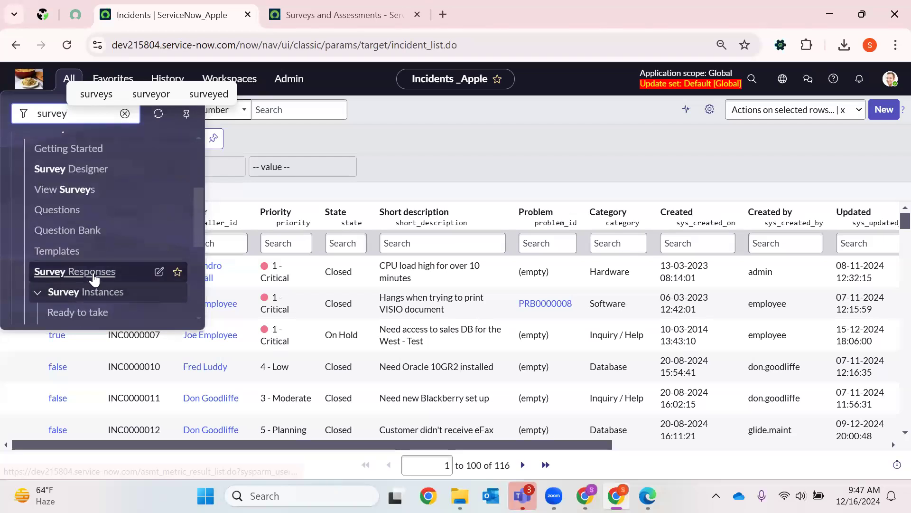
scroll(65, 206, up, 2)
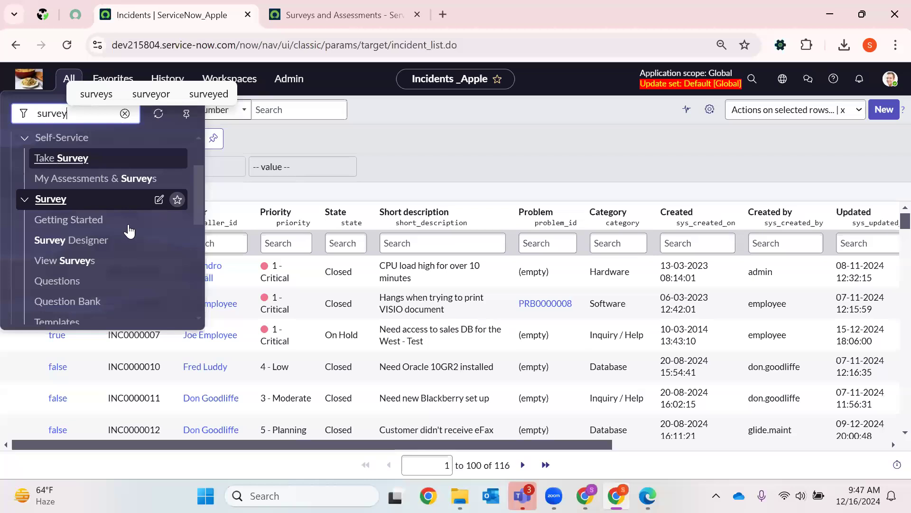
click(177, 200)
click(370, 261)
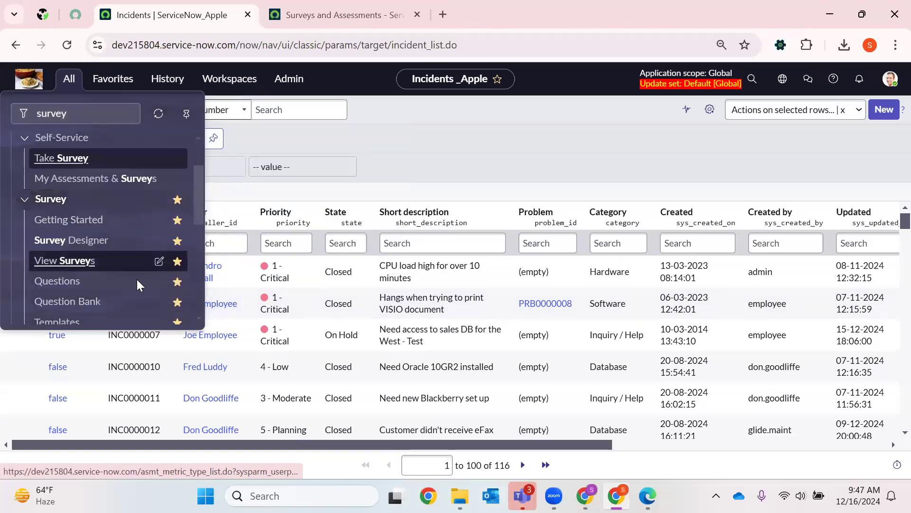
- Open the View Surveys module in a new browser tab and close the Surveys and Assessments web page
right_click(71, 265)
click(98, 281)
click(299, 5)
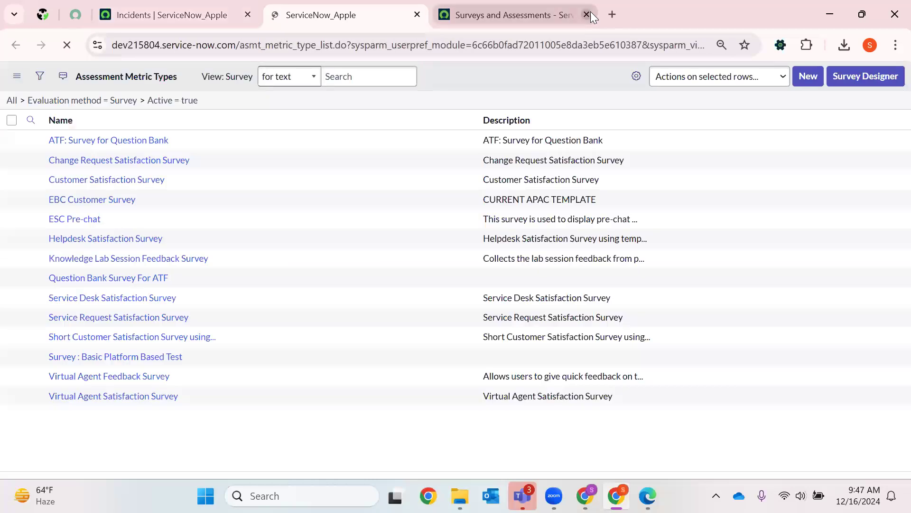
click(587, 15)
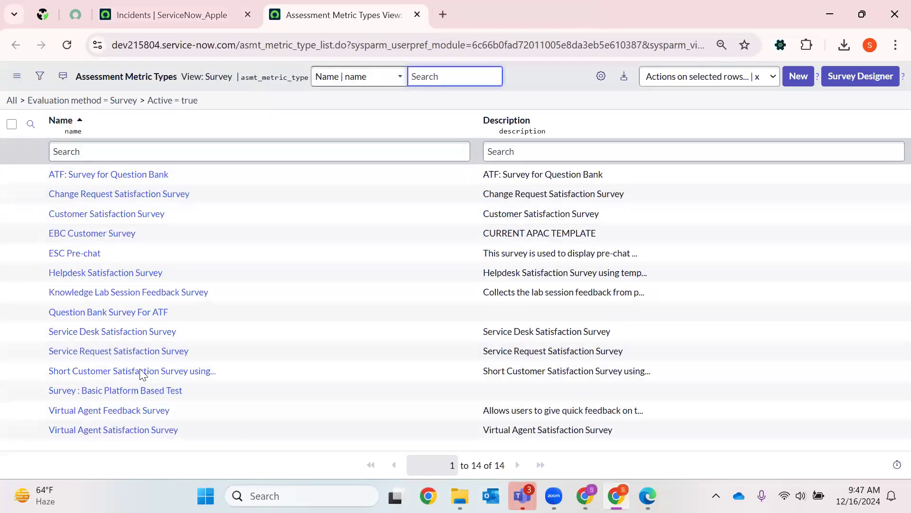
- Personalize the Assessment Metric Types list columns by adding Table between Name and Description, and apply the change
click(601, 76)
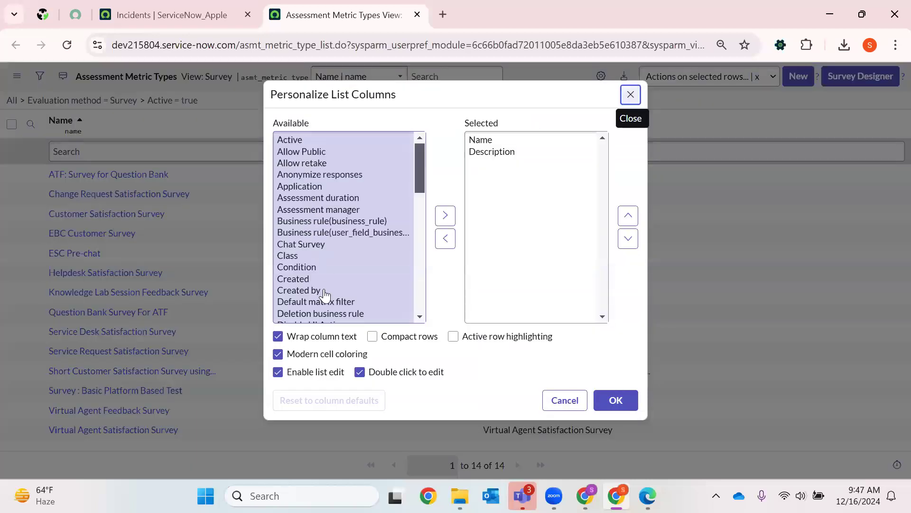
scroll(325, 297, down, 3)
scroll(325, 297, down, 12)
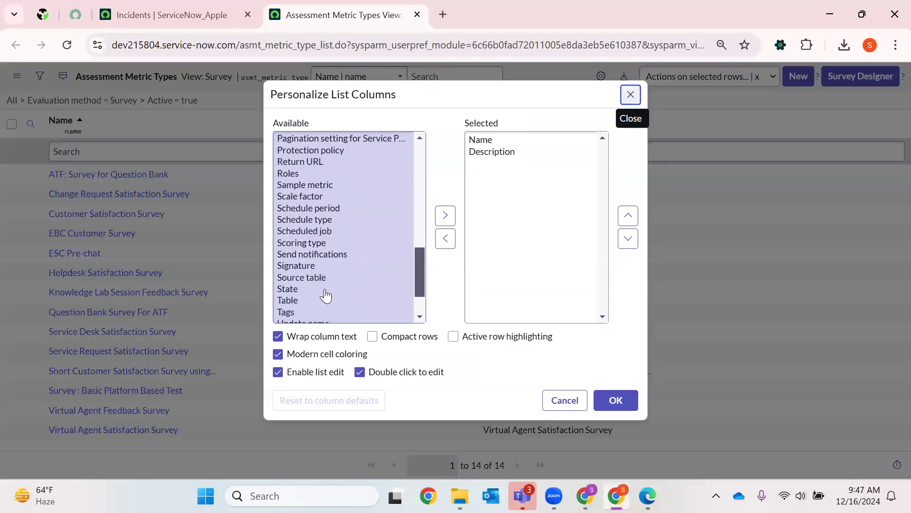
click(313, 246)
click(445, 215)
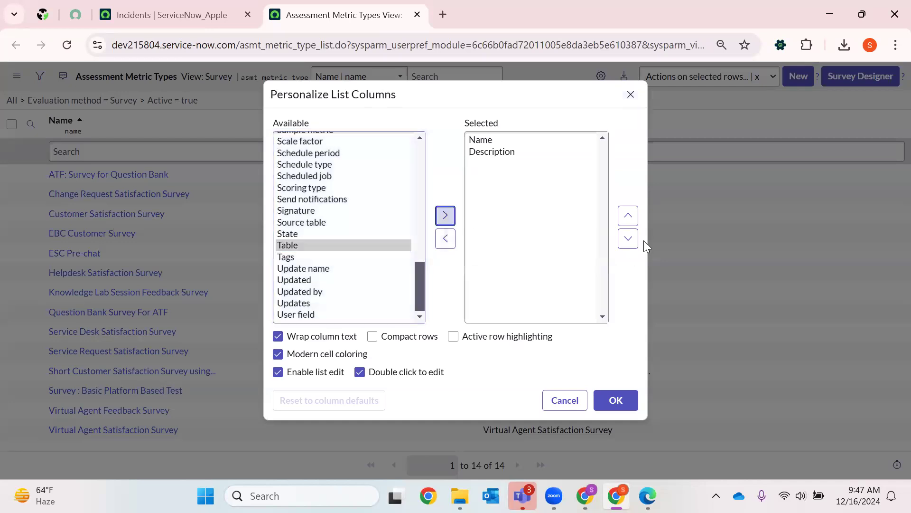
click(631, 216)
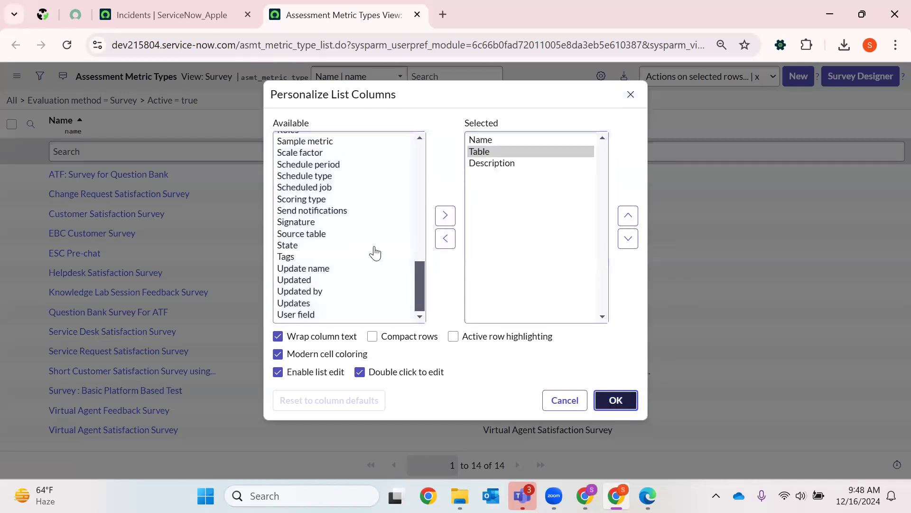
key(Return)
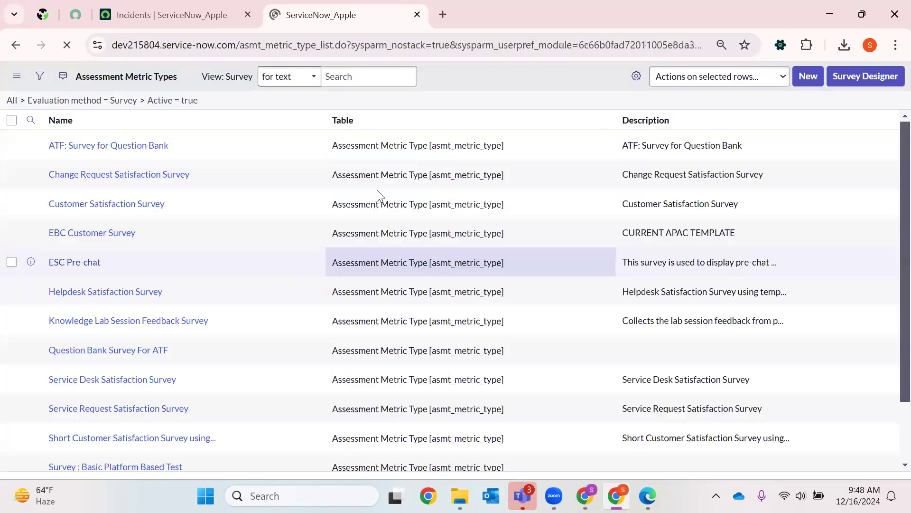
- Search the surveys for those whose Table starts with "incident", remove that condition, and examine the Table column values
click(381, 149)
text(incident)
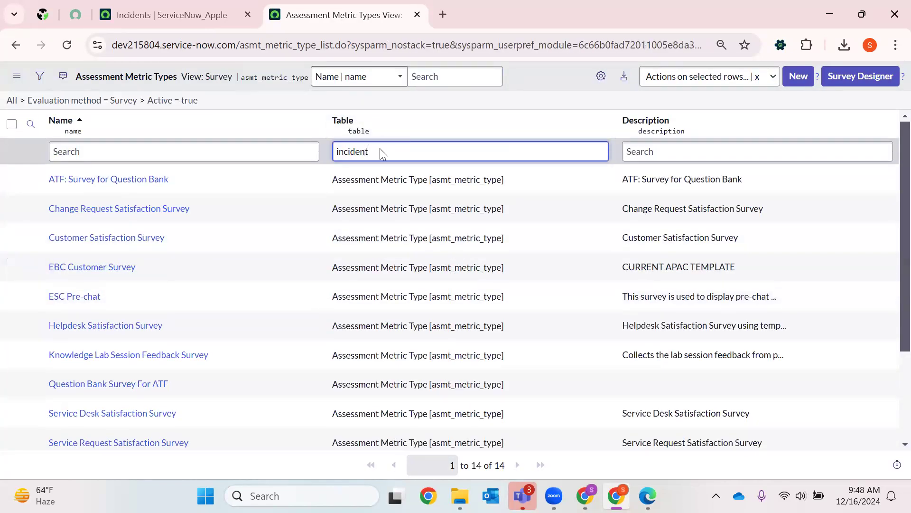
key(Return)
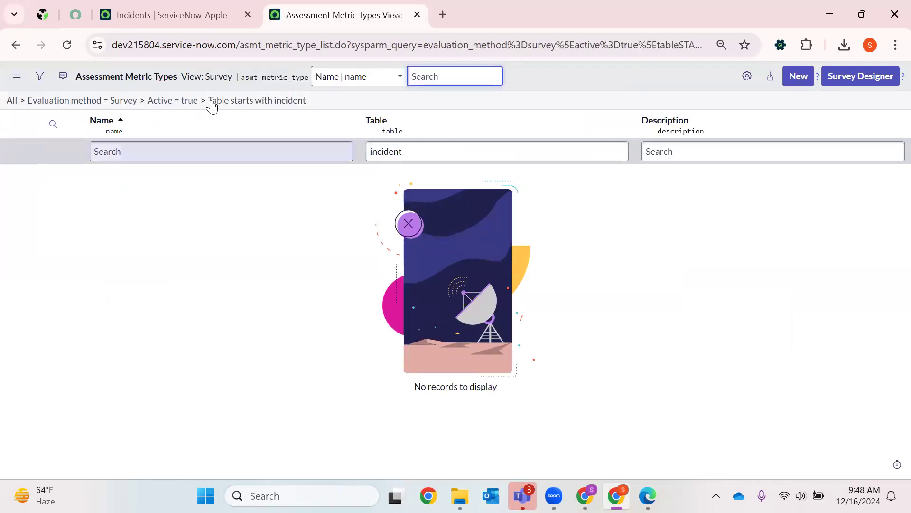
click(203, 101)
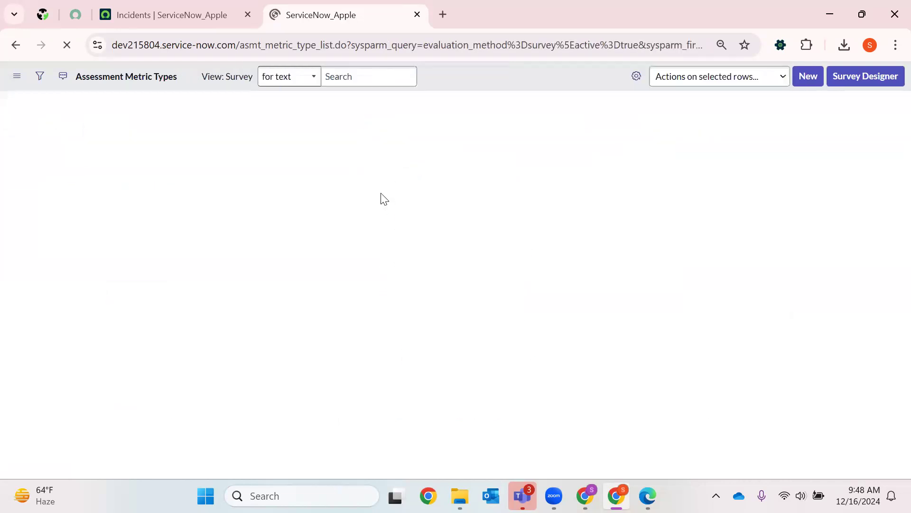
drag(328, 181, 429, 180)
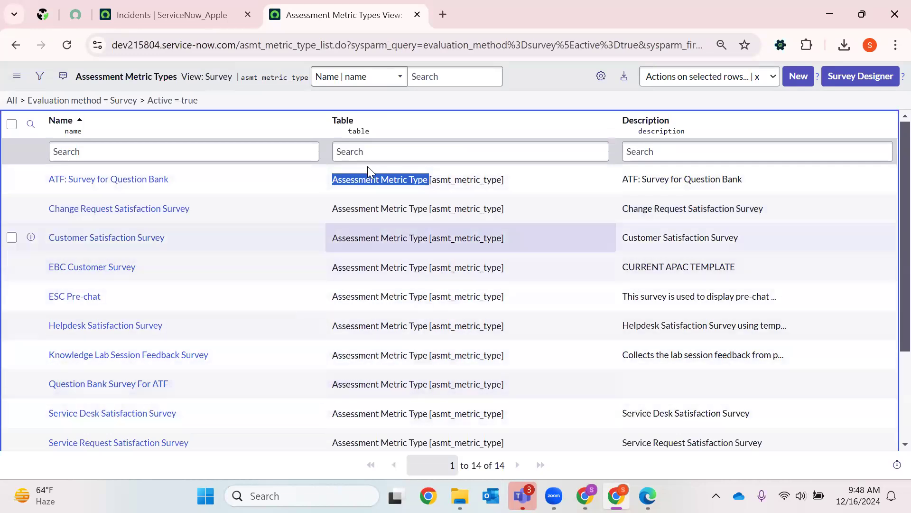
click(382, 153)
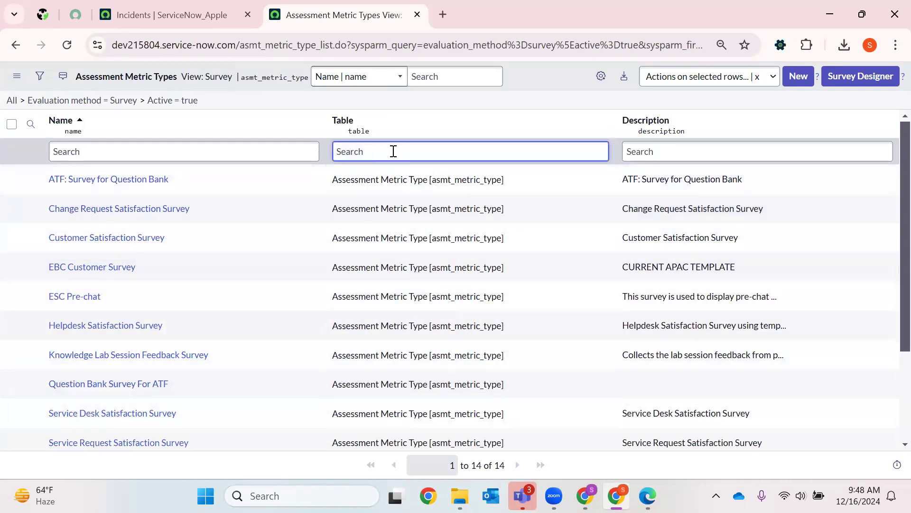
drag(505, 180, 312, 184)
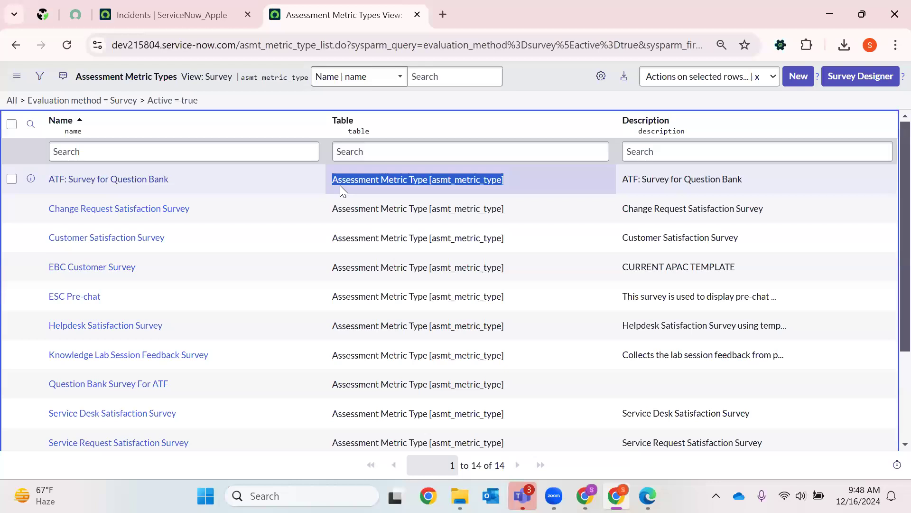
- Locate View Surveys in the application navigator, open the ESC Pre-chat survey from the list, and read its application scope notice
click(171, 14)
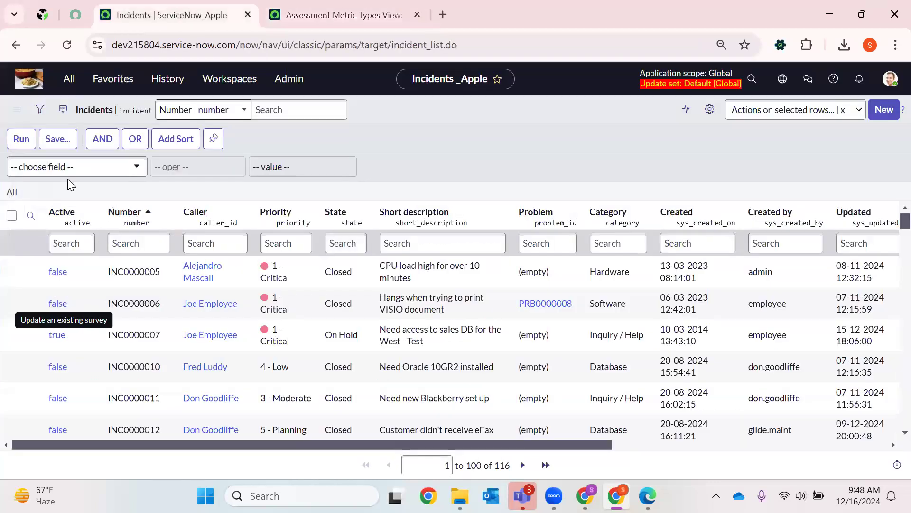
click(70, 79)
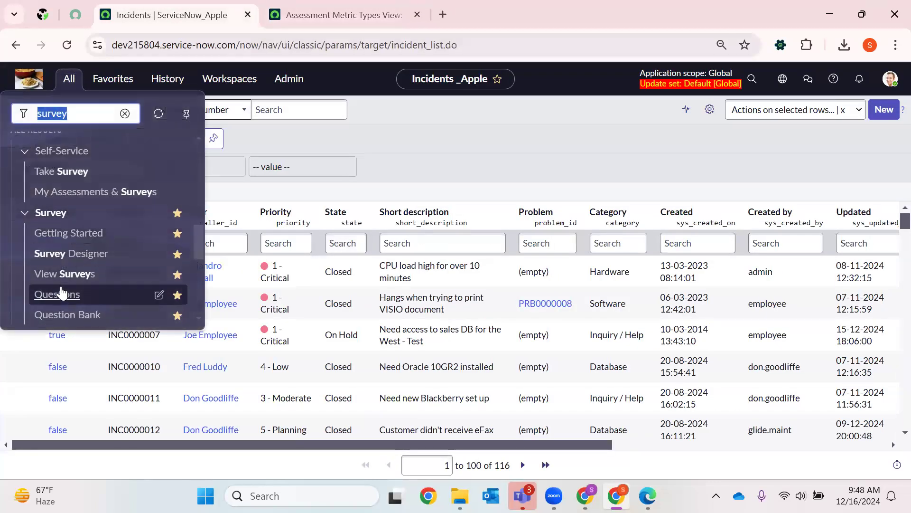
click(65, 277)
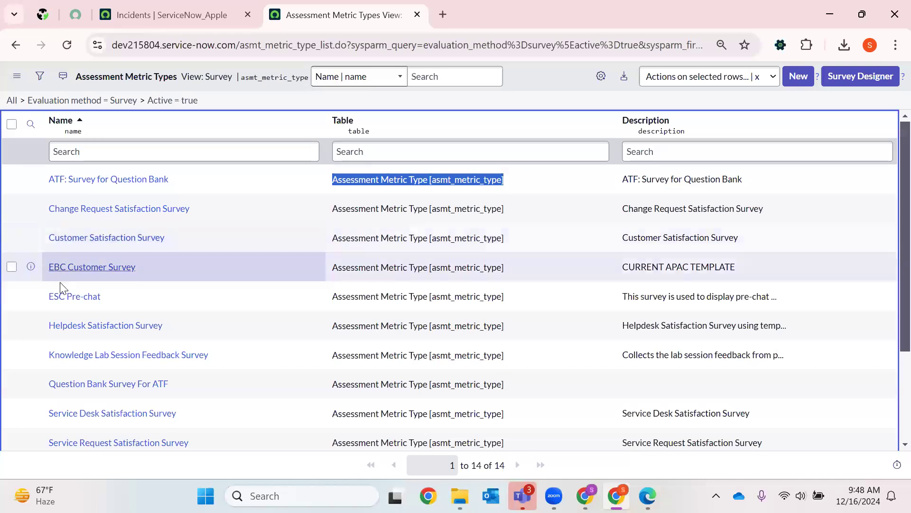
click(76, 299)
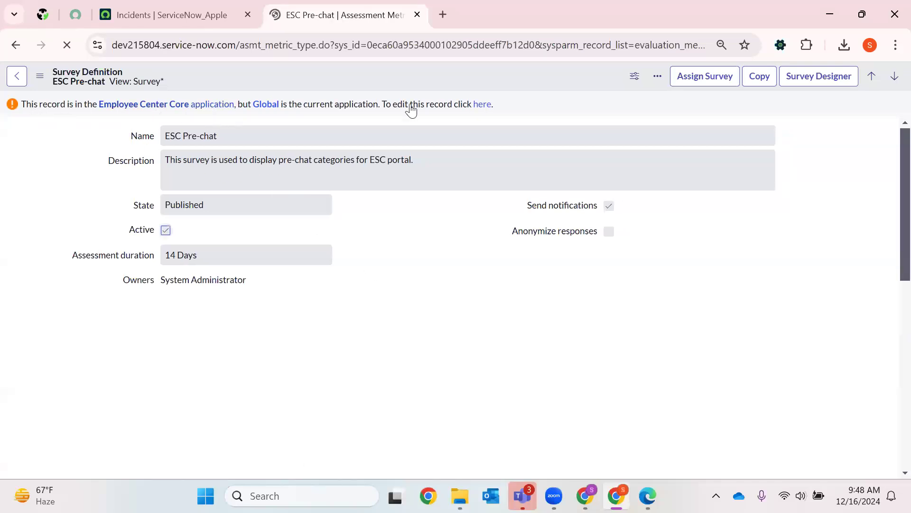
drag(772, 104, 22, 100)
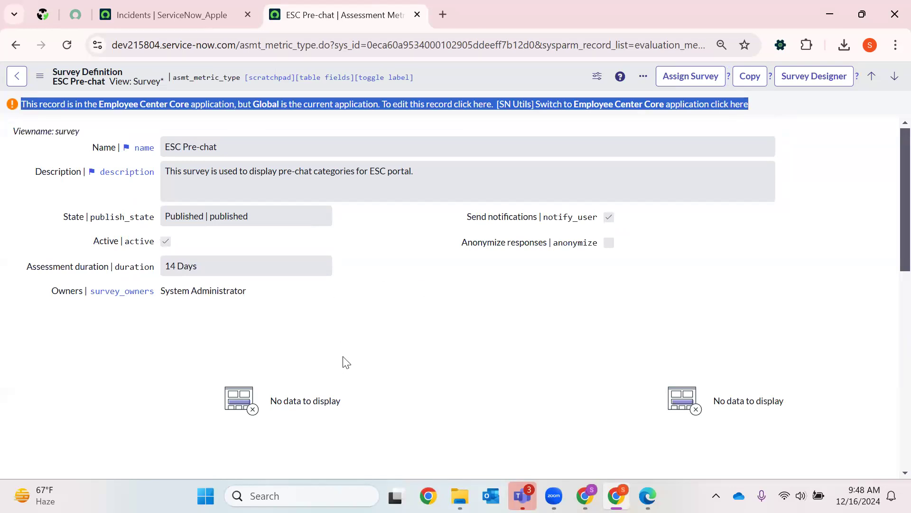
click(325, 321)
- Compare the survey's application with the current scope and switch the application scope to Employee Center Core
click(197, 16)
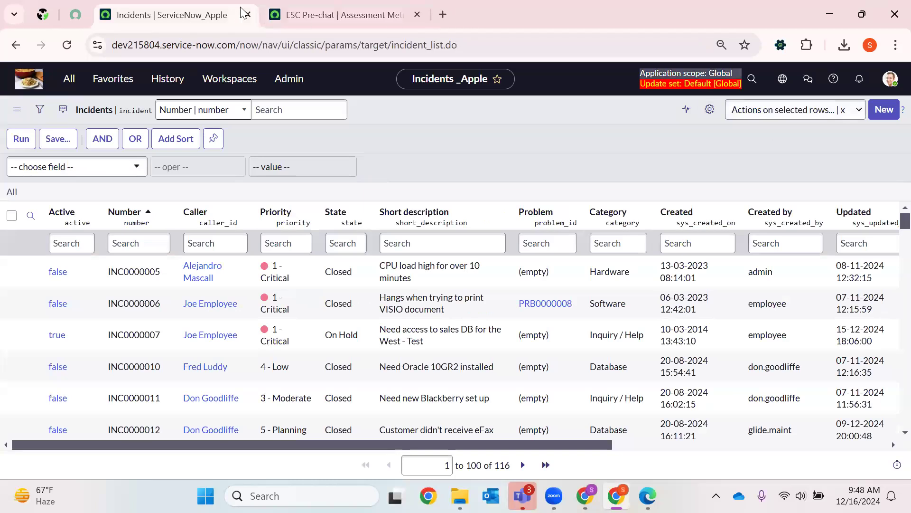
click(274, 10)
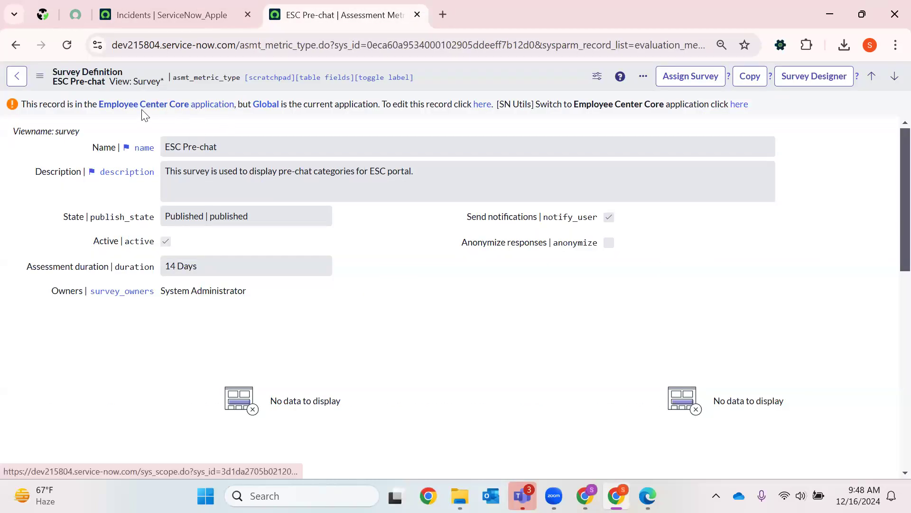
click(199, 10)
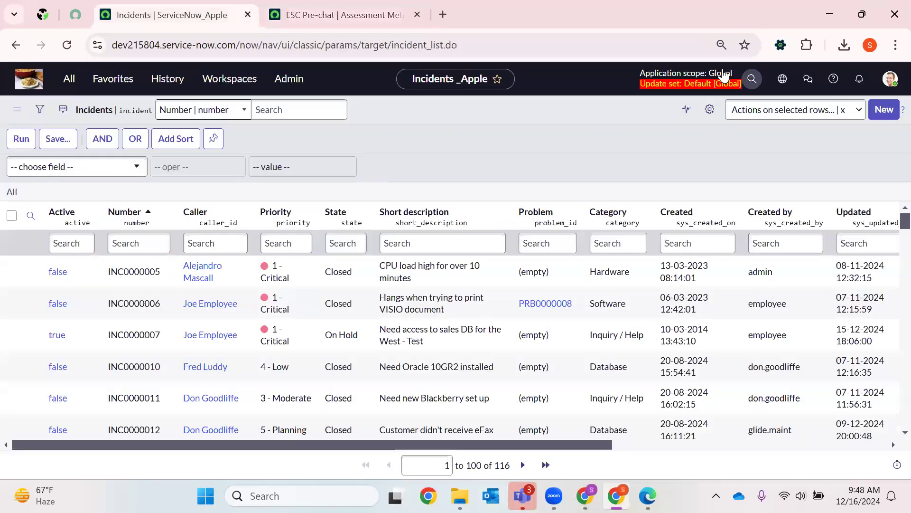
click(694, 78)
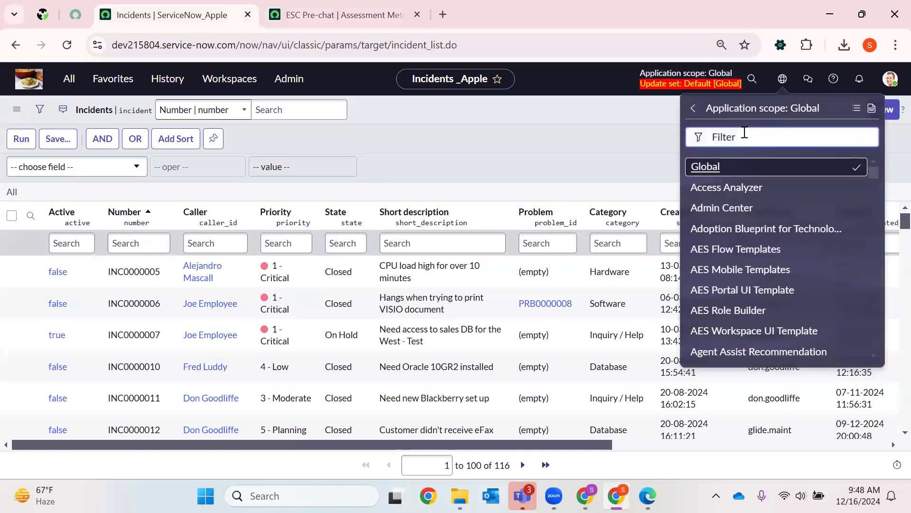
text(employee)
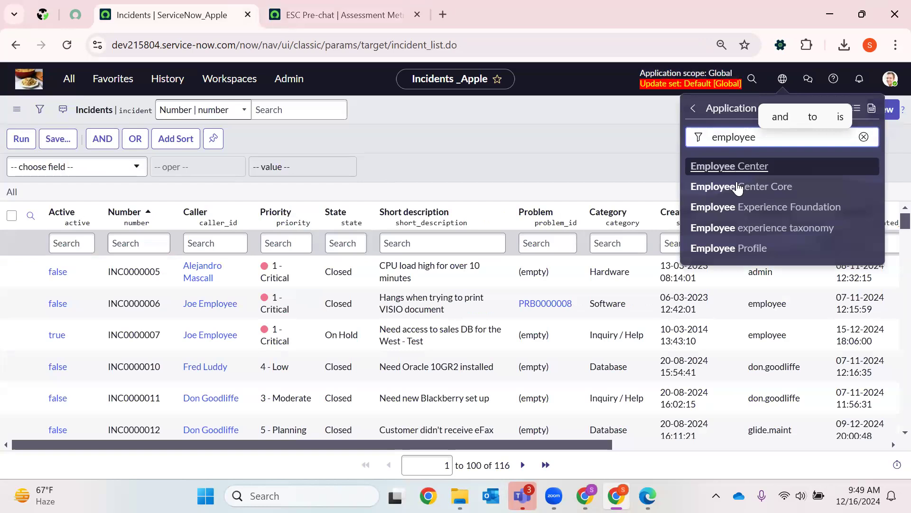
click(713, 194)
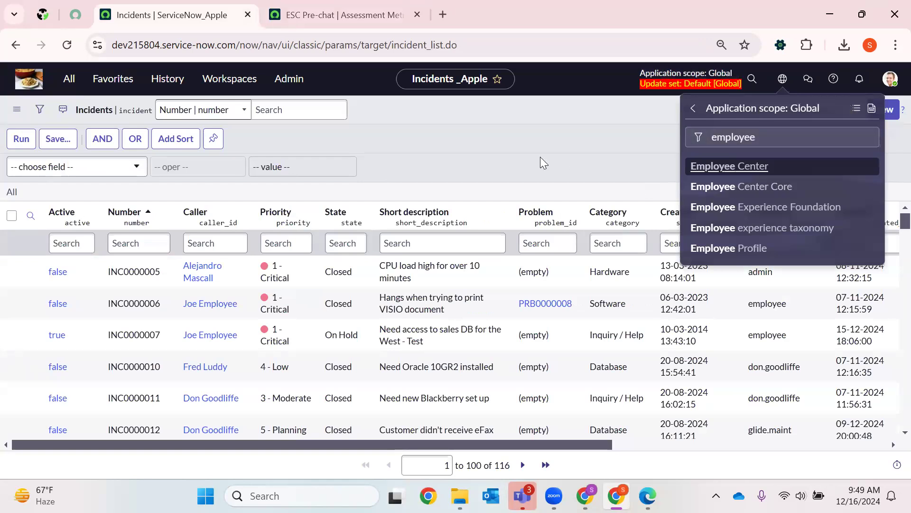
click(750, 188)
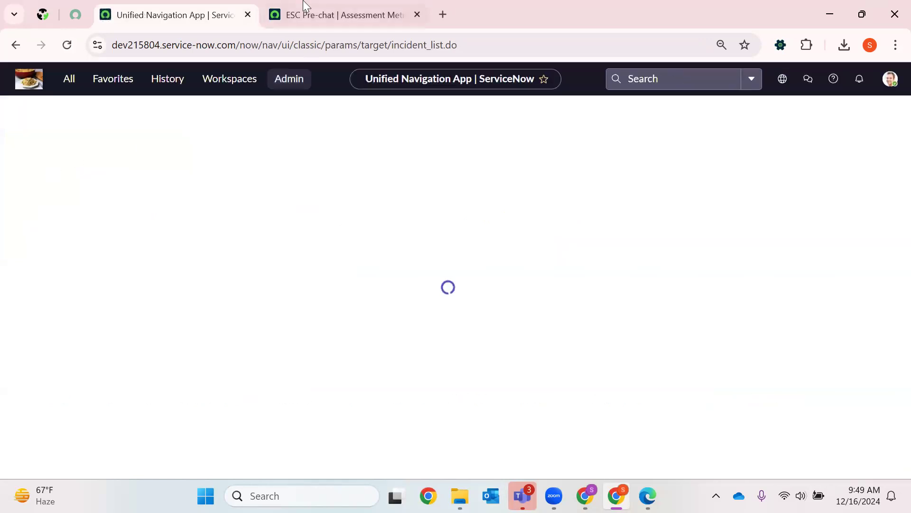
- Check the current application scope and update set, and reload the ESC Pre-chat survey record
click(309, 14)
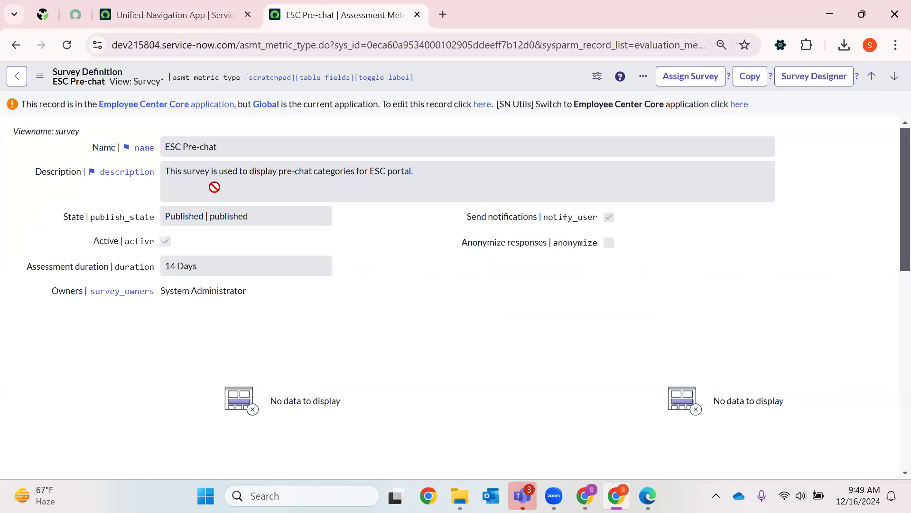
click(190, 15)
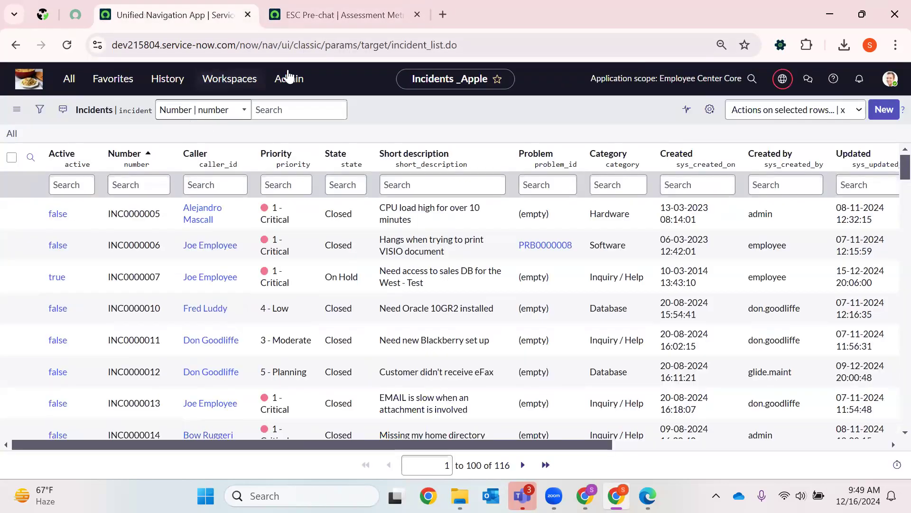
click(783, 81)
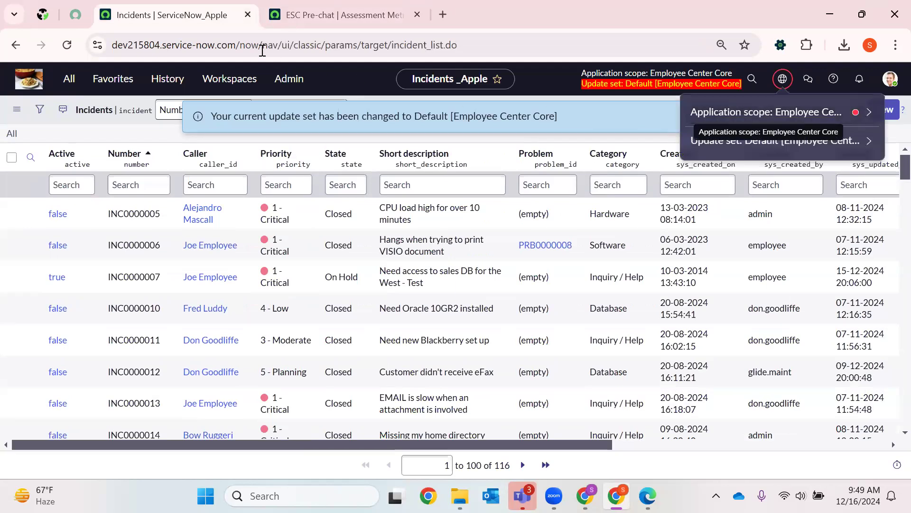
click(289, 13)
click(67, 44)
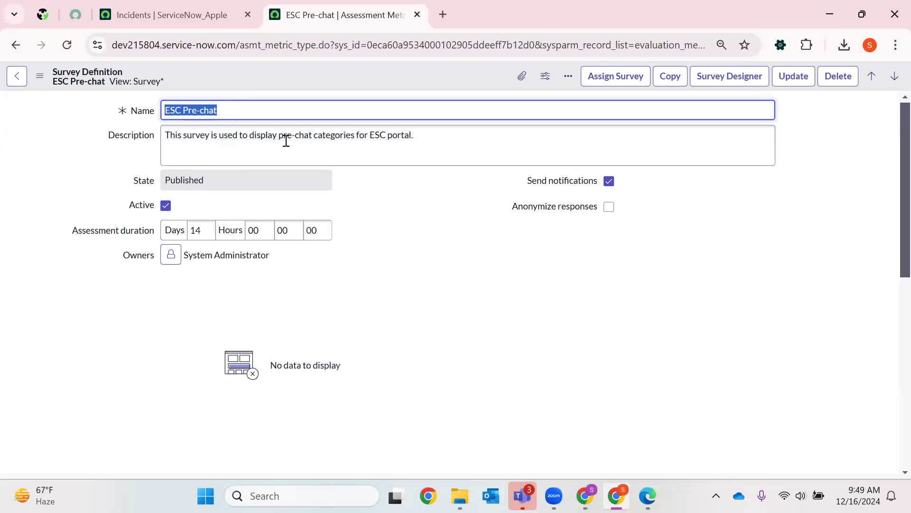
- Review the ESC Pre-chat survey's name, description and lower sections, recheck the application scope, and close the survey's browser tab
drag(437, 148, 78, 151)
drag(234, 119, 148, 123)
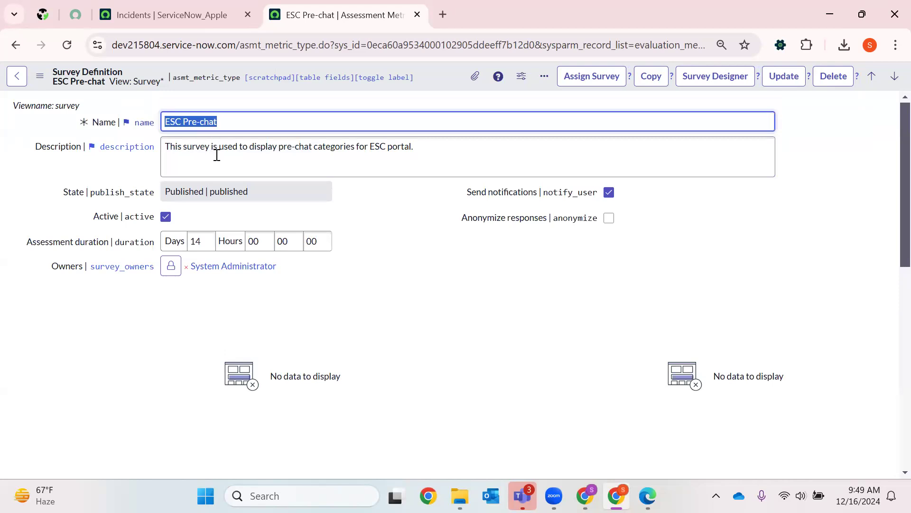
click(177, 15)
click(782, 79)
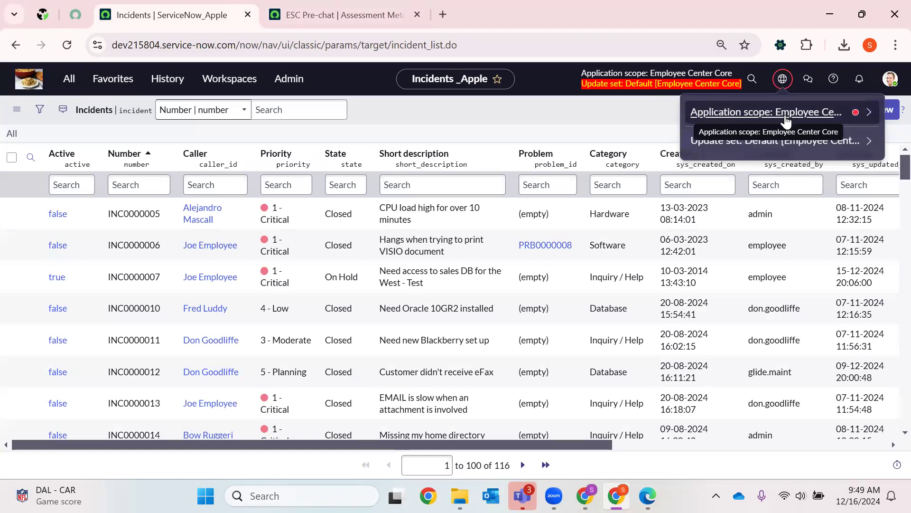
click(374, 6)
scroll(428, 335, down, 8)
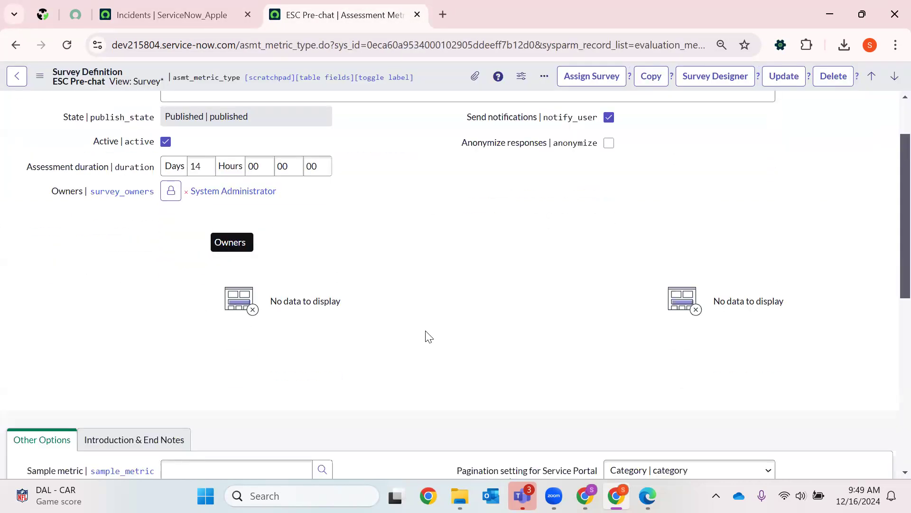
scroll(423, 336, up, 9)
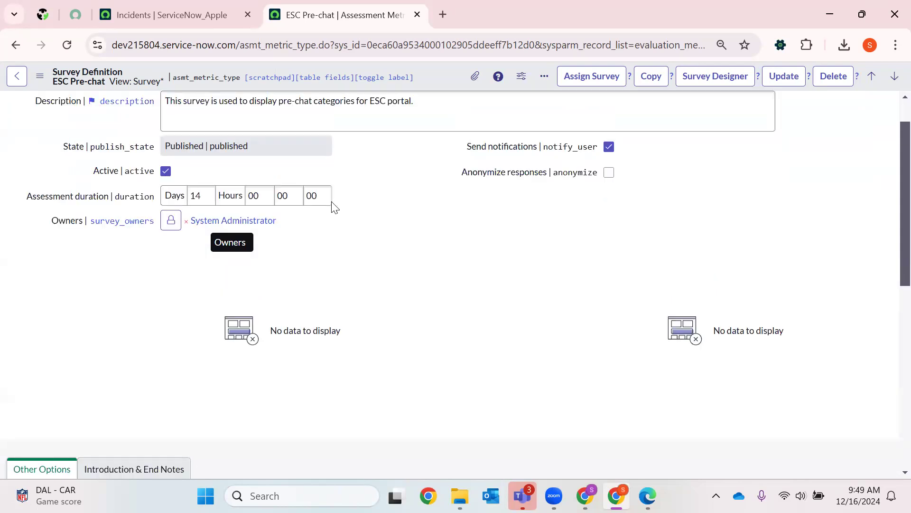
click(417, 15)
- Filter the application navigator by "survey" and open Survey Designer in a new browser tab
click(69, 82)
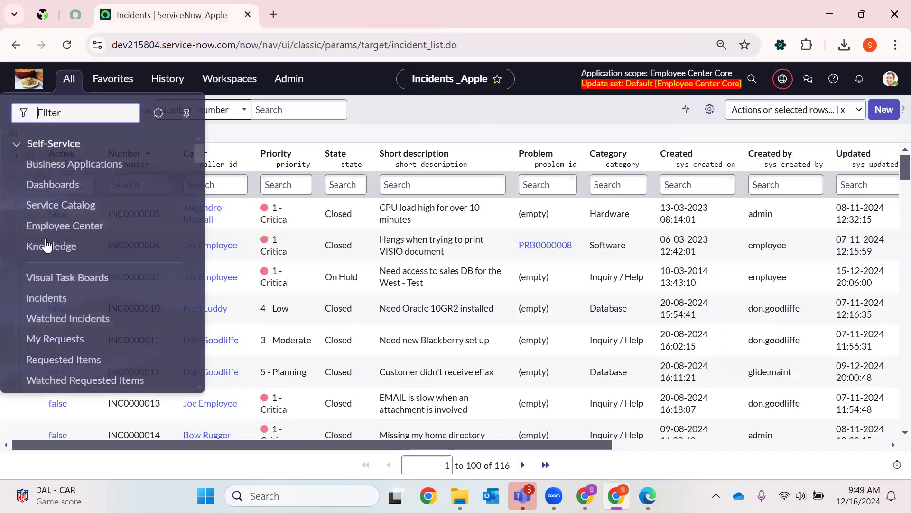
scroll(51, 247, down, 4)
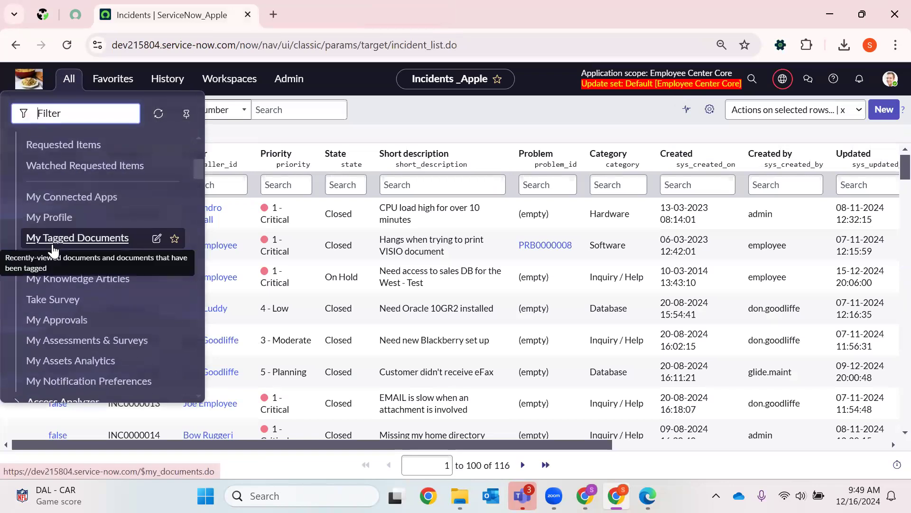
scroll(29, 246, up, 5)
scroll(81, 240, down, 3)
scroll(82, 241, up, 2)
scroll(80, 243, down, 4)
scroll(80, 243, down, 3)
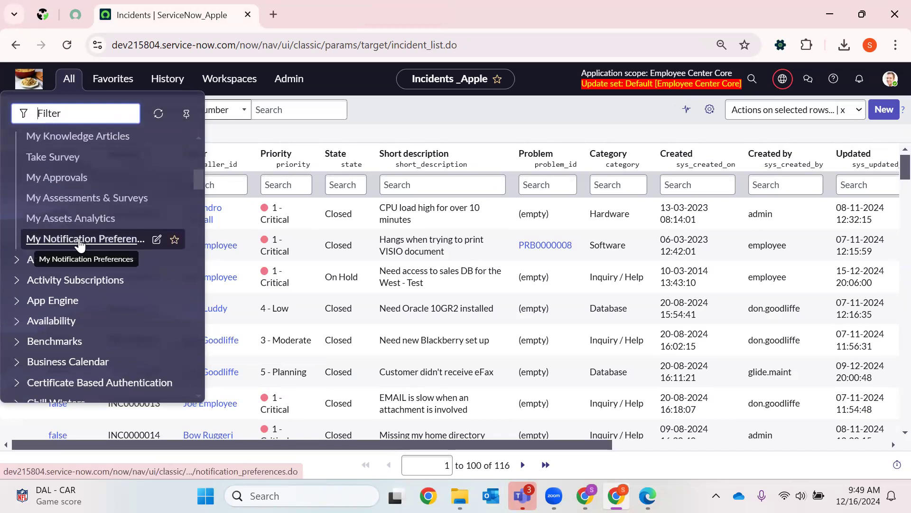
scroll(104, 239, up, 8)
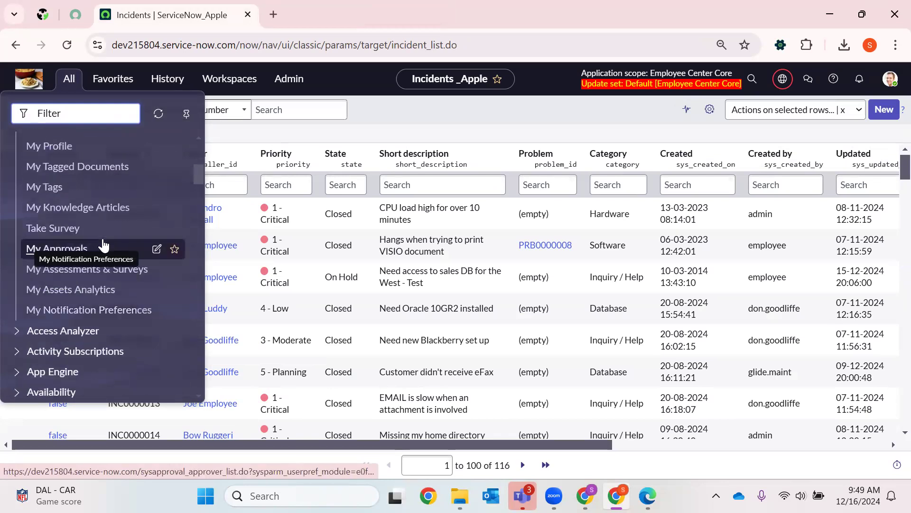
text(urvey)
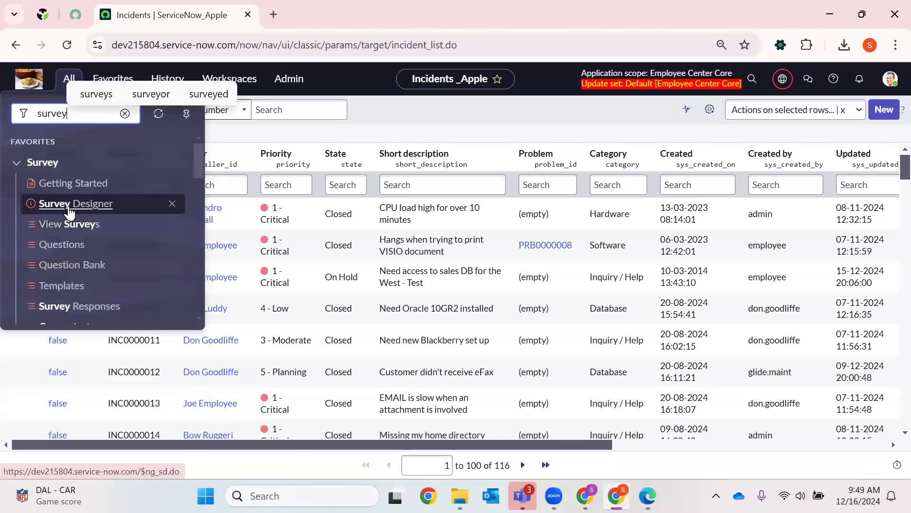
right_click(68, 207)
click(140, 225)
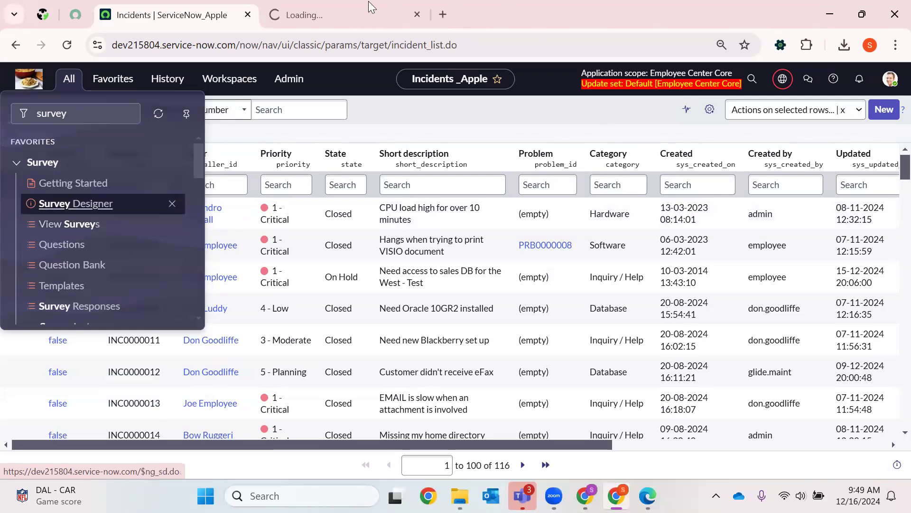
click(368, 1)
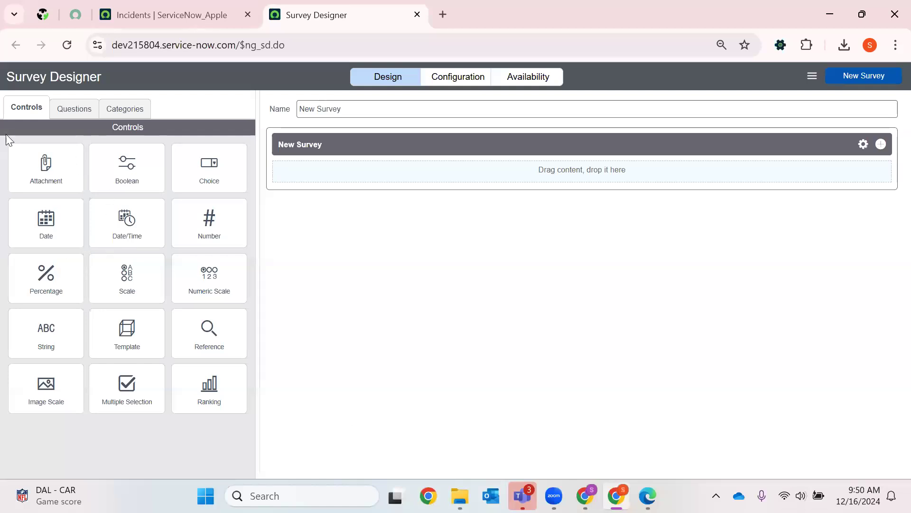
- Check the available questions and categories, and add Attachment, Boolean and Choice questions to the new survey
click(88, 109)
click(125, 114)
click(41, 113)
drag(64, 185, 333, 189)
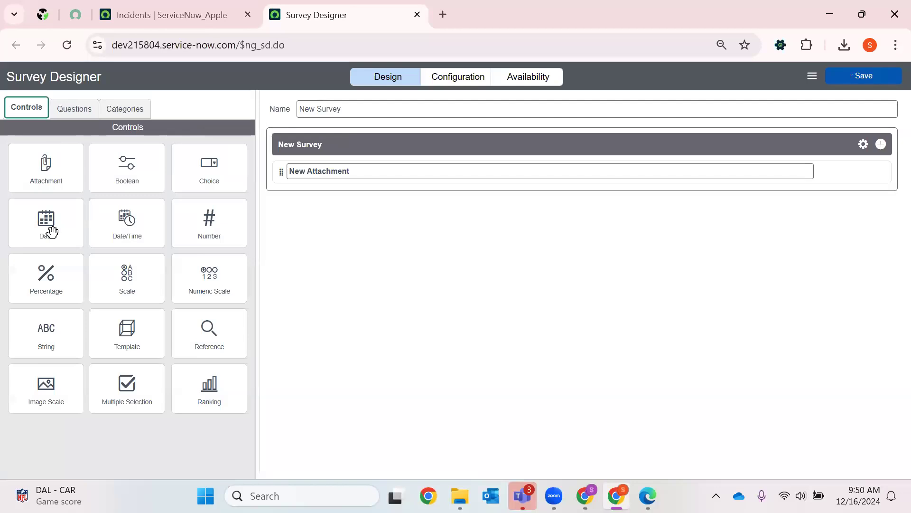
drag(127, 169, 328, 220)
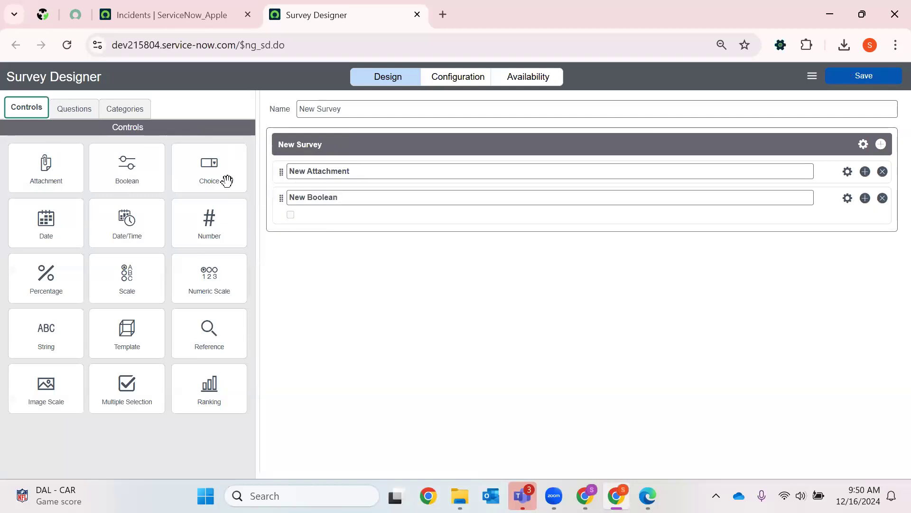
drag(209, 169, 350, 258)
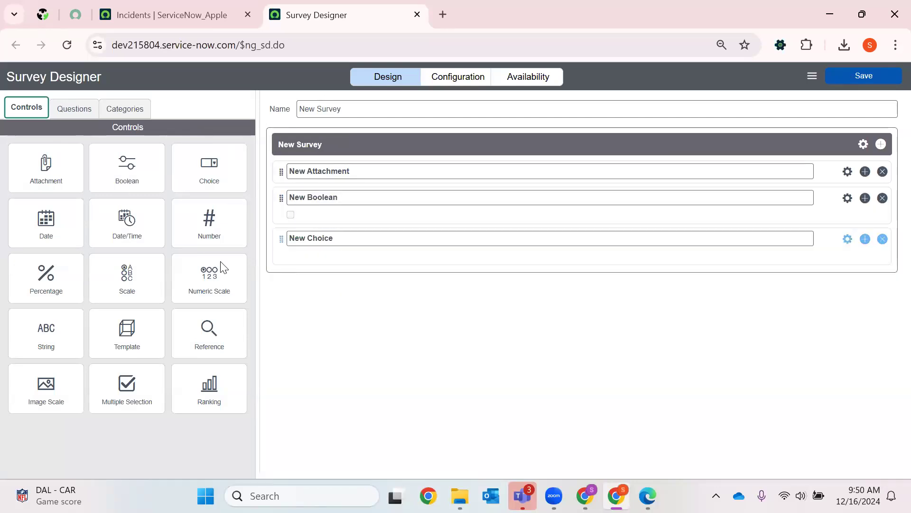
- Add Date, Date/Time, Number, Percentage, Scale and Numeric Scale questions to the survey
drag(53, 222, 323, 305)
drag(133, 218, 319, 290)
drag(236, 222, 337, 283)
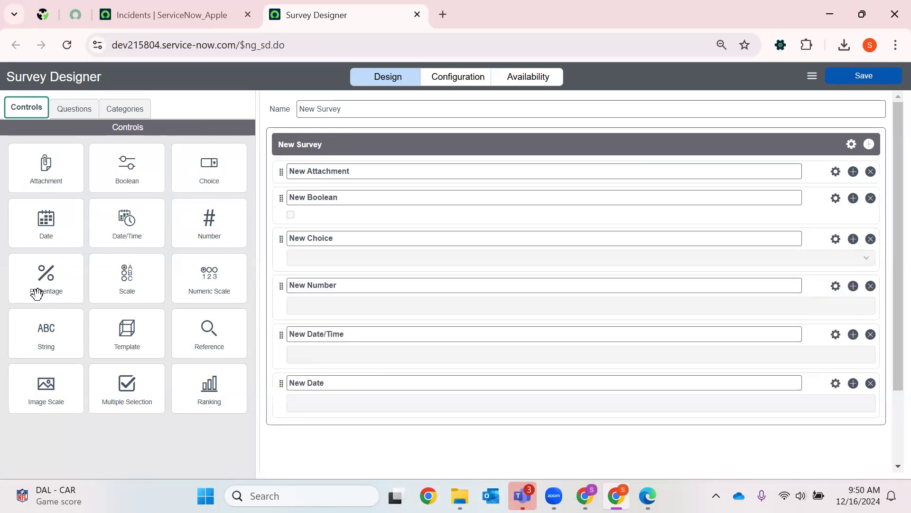
drag(52, 287, 318, 332)
drag(114, 288, 301, 401)
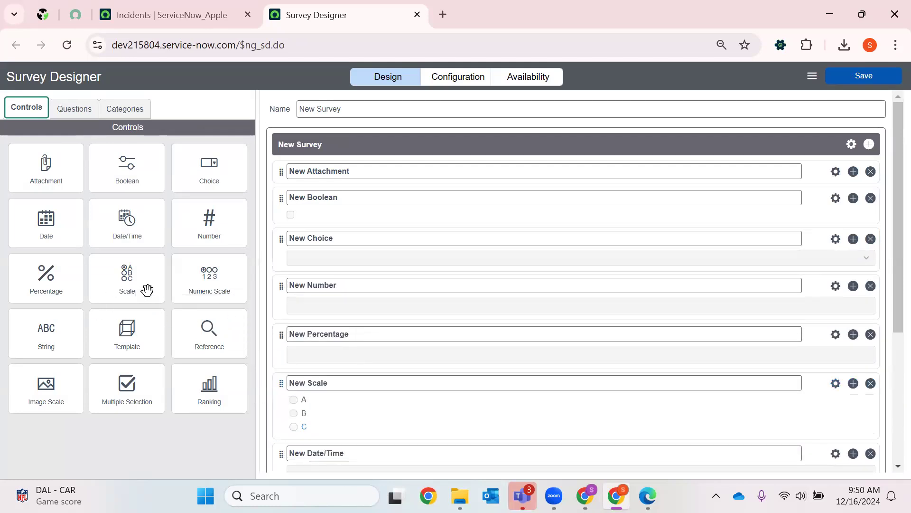
drag(207, 292, 419, 331)
- Add Template, String, Reference, Image Scale, Multiple Selection and Ranking questions at the end of the survey
scroll(418, 332, down, 5)
drag(120, 348, 308, 399)
drag(38, 334, 316, 296)
drag(205, 348, 313, 274)
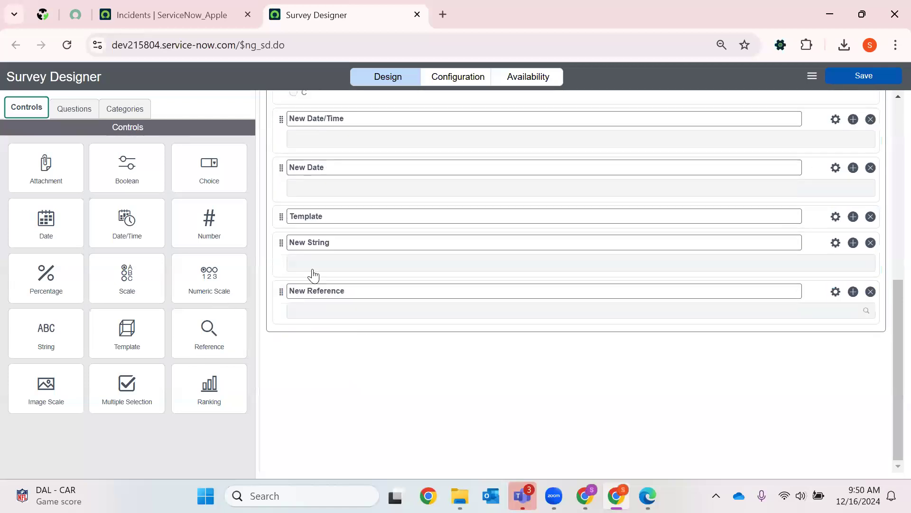
drag(50, 379, 301, 305)
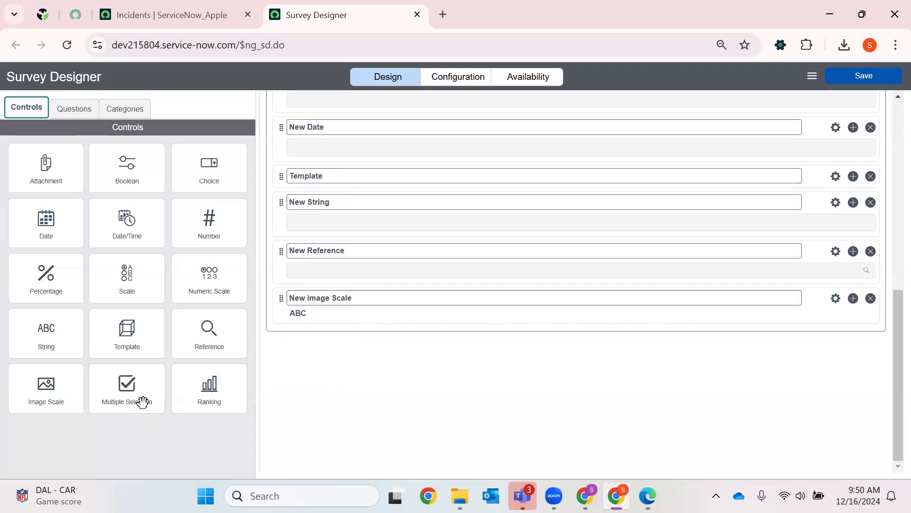
drag(317, 339, 338, 317)
drag(216, 401, 325, 306)
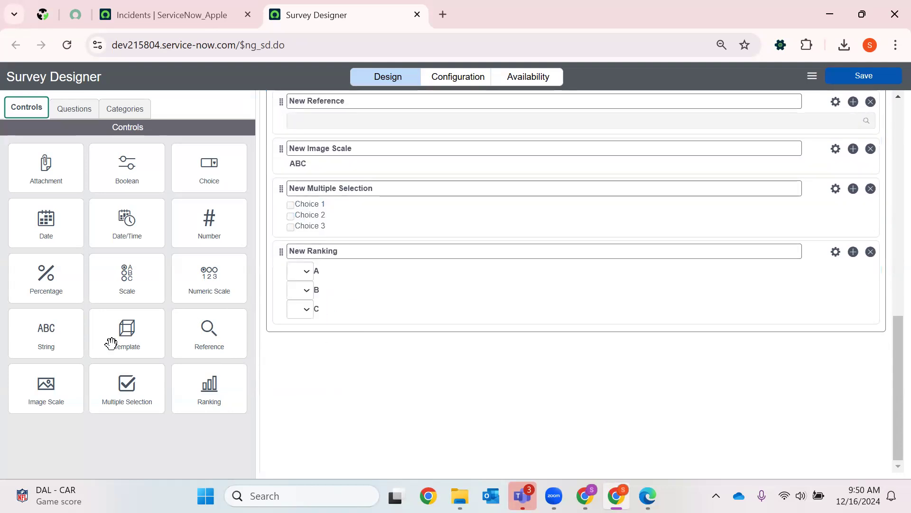
- Rename the survey as "Project Feedback"
scroll(393, 257, up, 10)
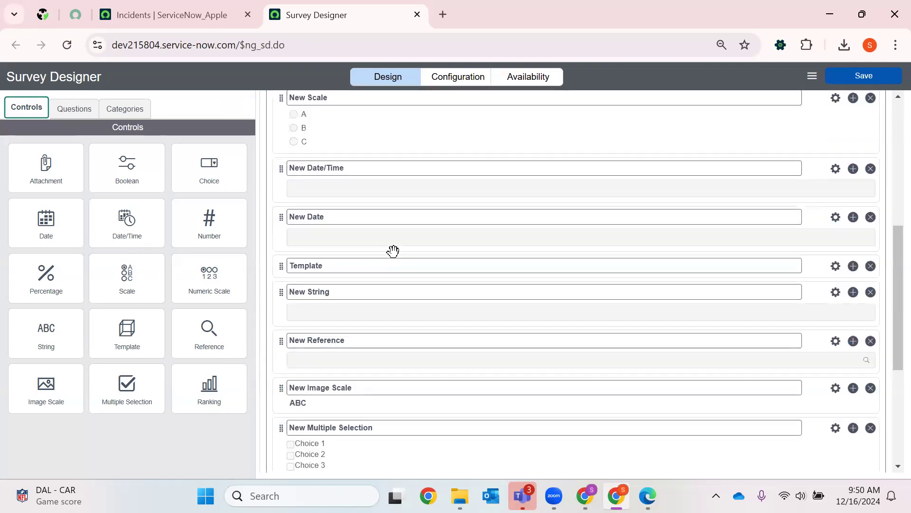
scroll(398, 245, up, 3)
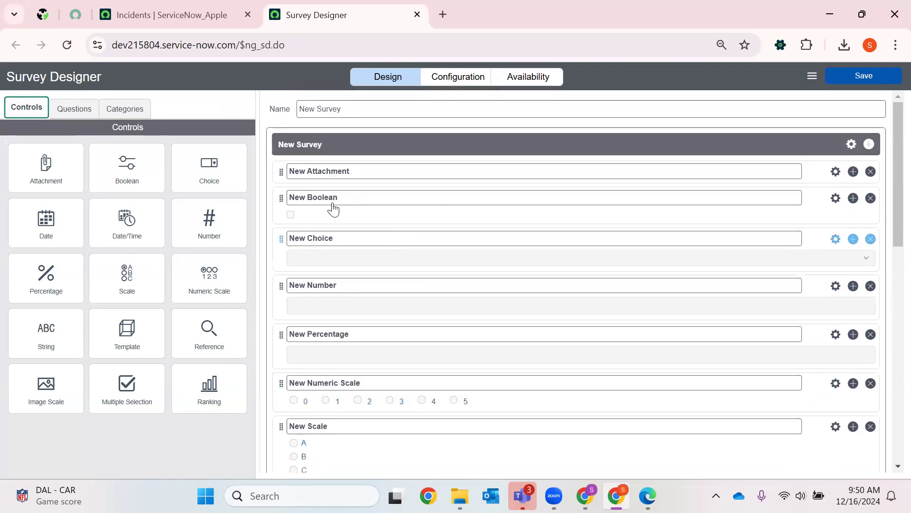
triple_click(376, 104)
key(BackSpace)
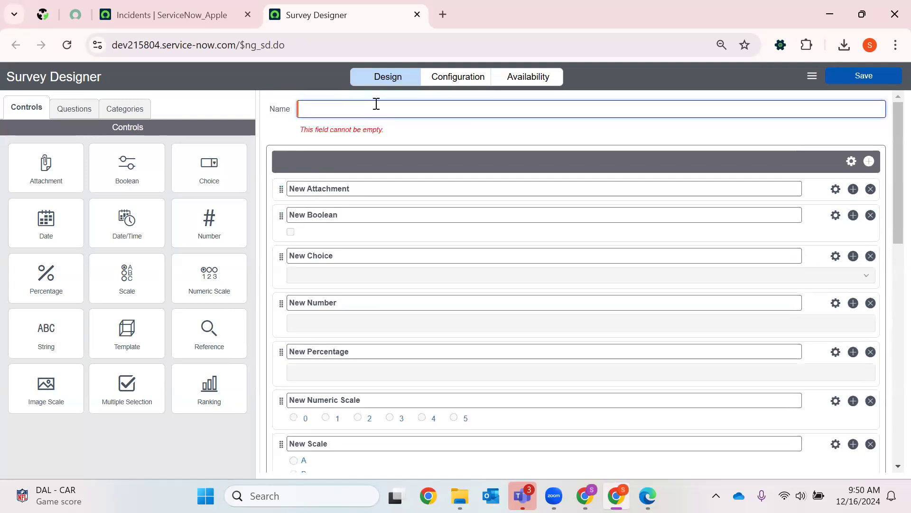
text(Projec)
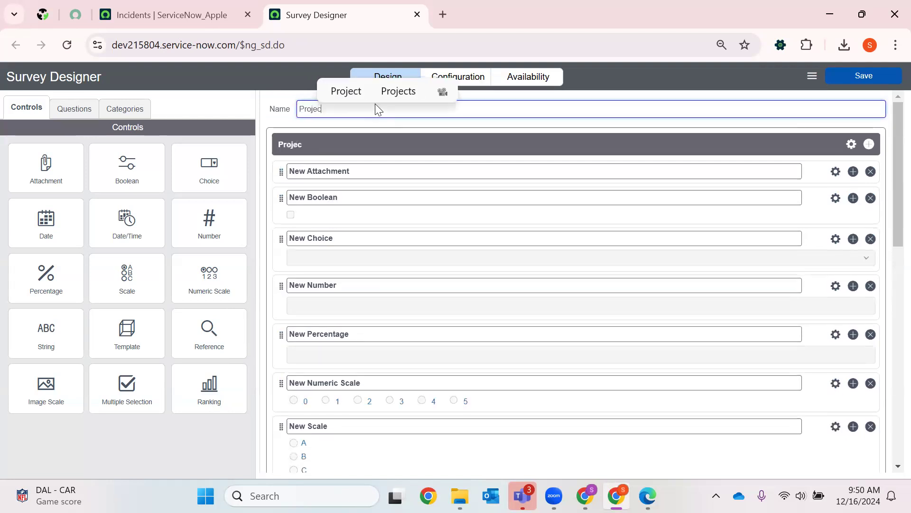
text(t Feedback)
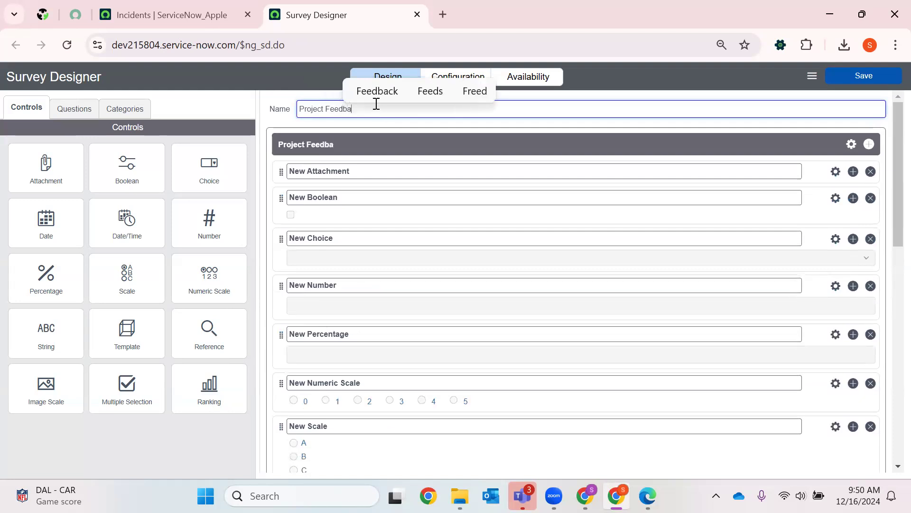
- Open the attachment question's properties and set its name to "Feedback in 1 or 2 pages"
click(837, 171)
key(BackSpace)
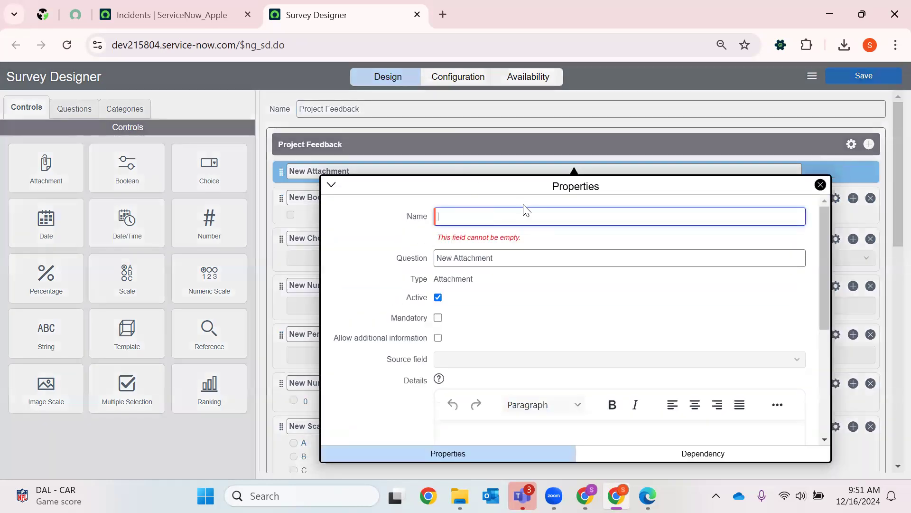
text(Feedback in 1 or 2 pages)
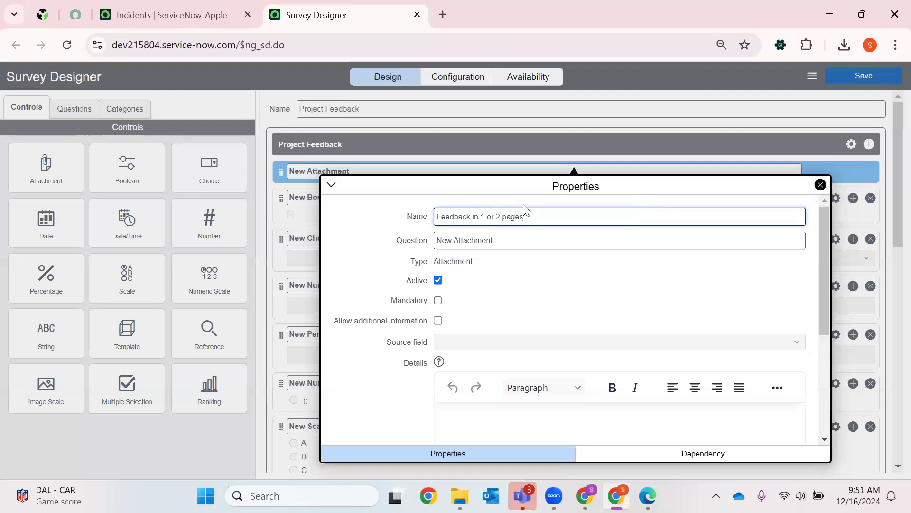
- Set the attachment question's text to "Feedback" and make the question mandatory
triple_click(451, 241)
text(Feddback)
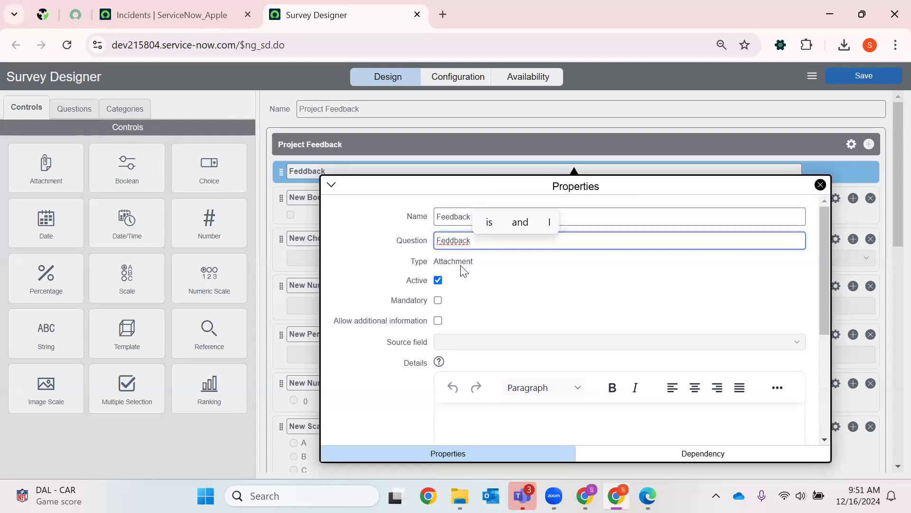
drag(450, 241, 454, 240)
key(BackSpace)
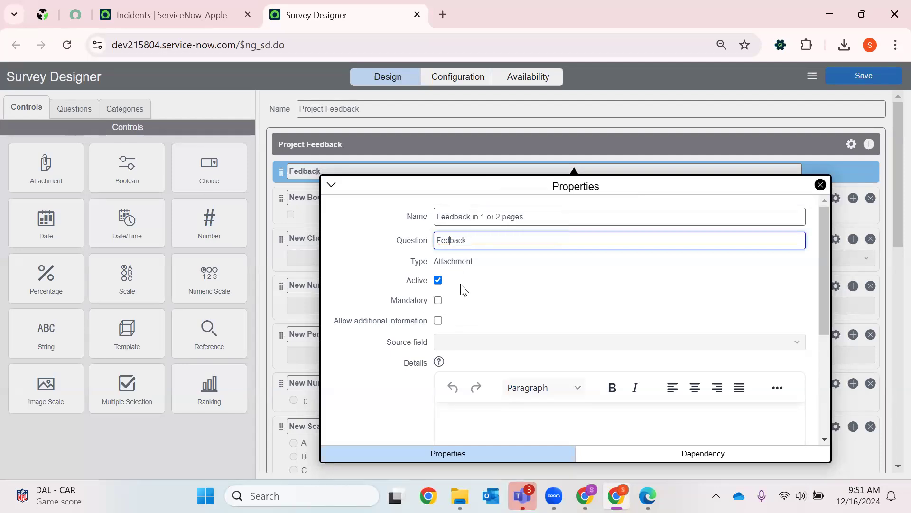
click(438, 301)
- Allow additional information on the Feedback question and label it "Feedback about BOAT project DFG Module"
click(437, 321)
triple_click(472, 345)
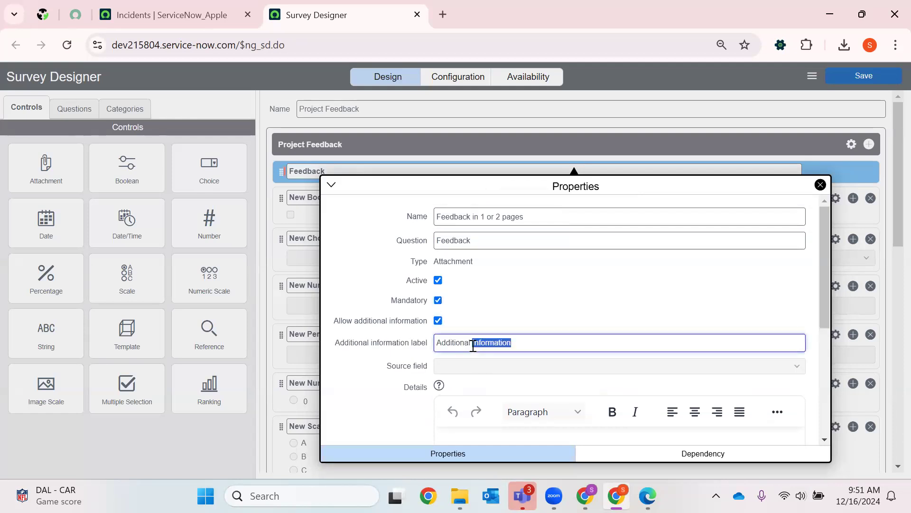
key(BackSpace)
text(R)
key(BackSpace)
text(Feedback about)
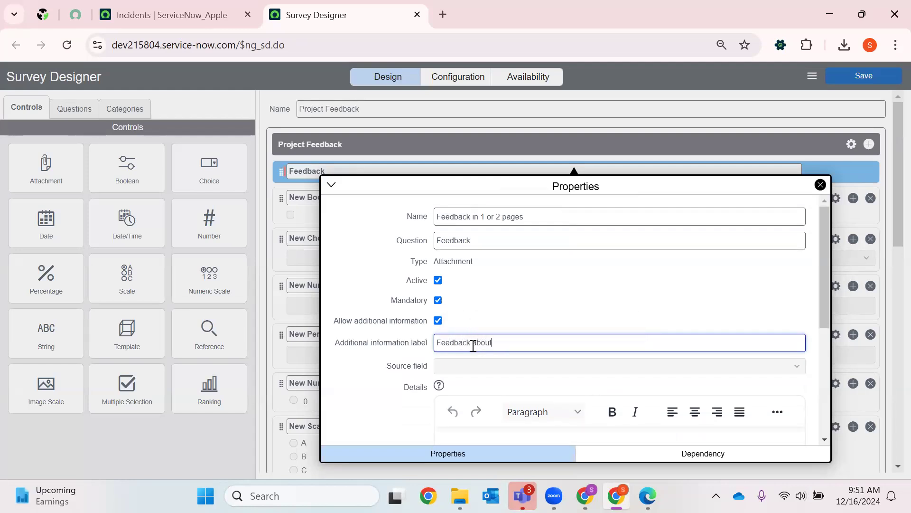
text( BIAT)
text(AT )
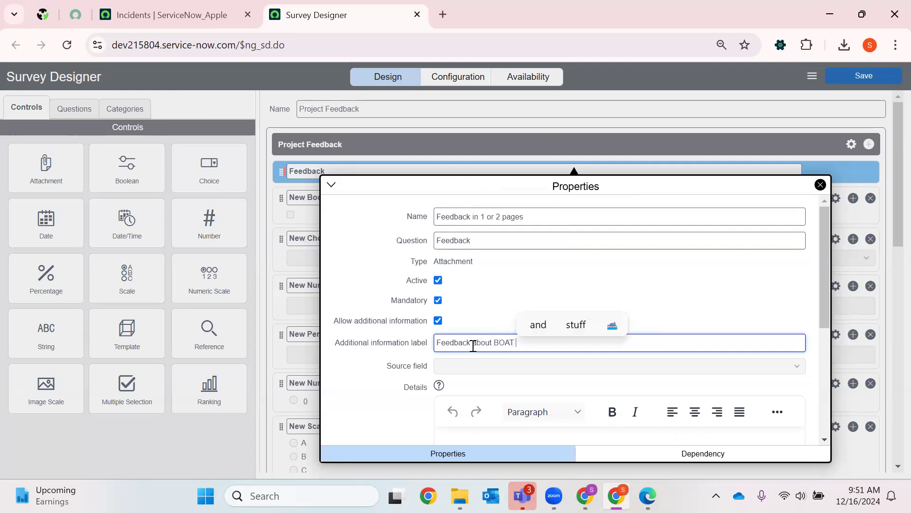
text(project )
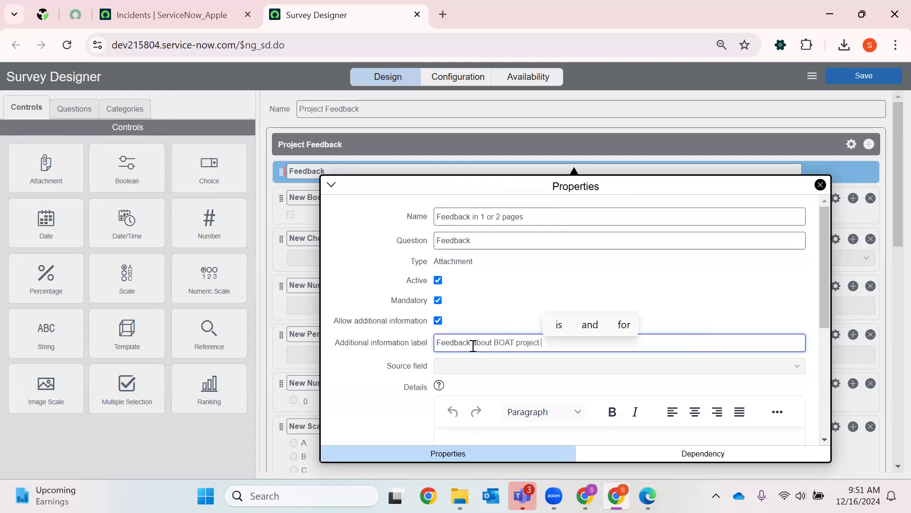
text(DFG M)
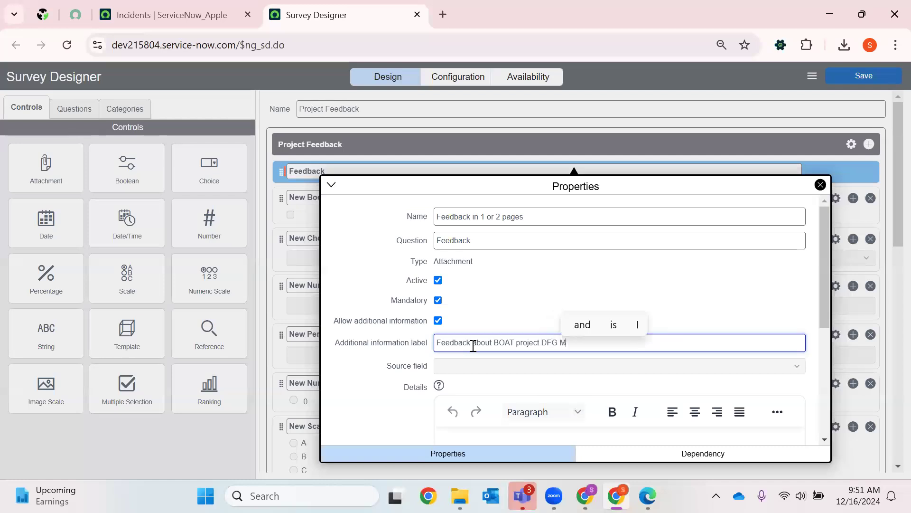
text(odule)
scroll(492, 333, down, 3)
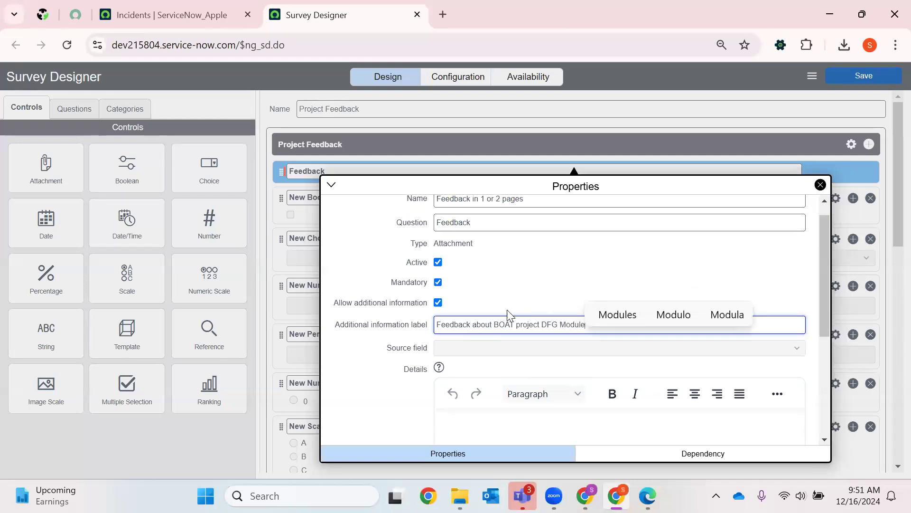
double_click(506, 271)
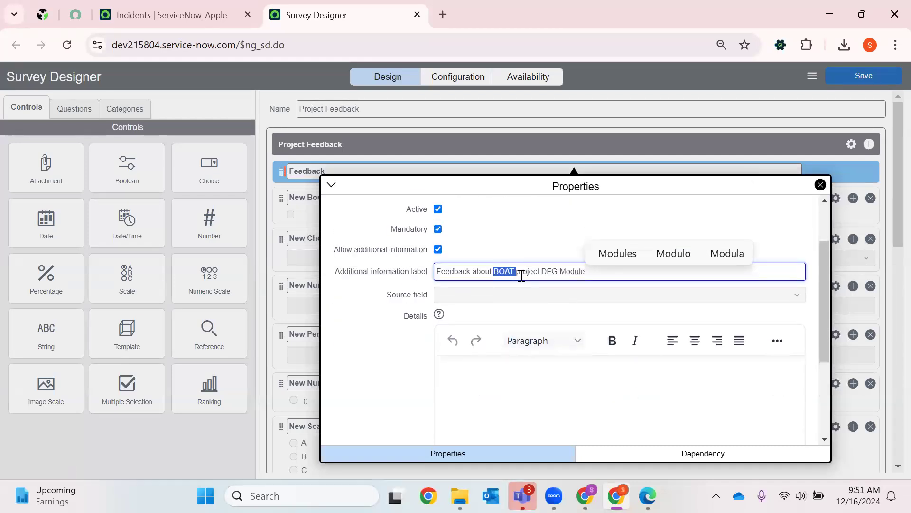
double_click(522, 272)
double_click(549, 273)
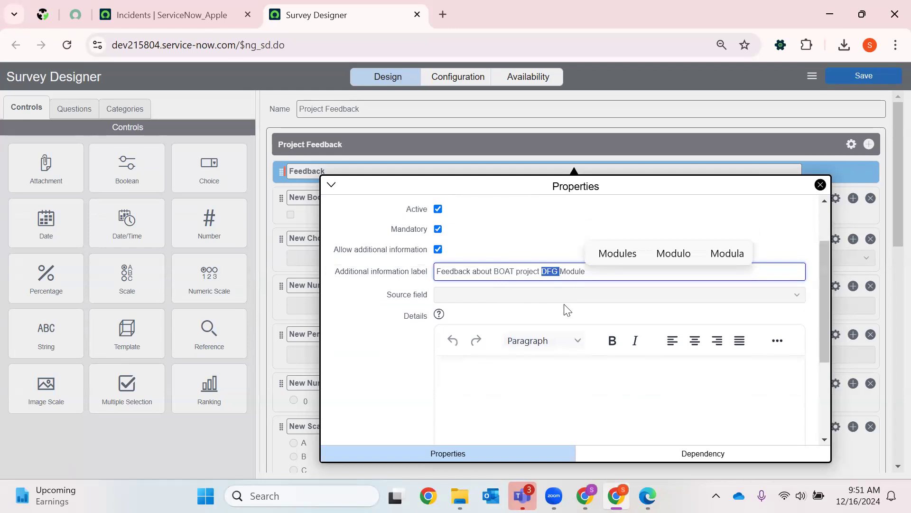
scroll(482, 362, down, 5)
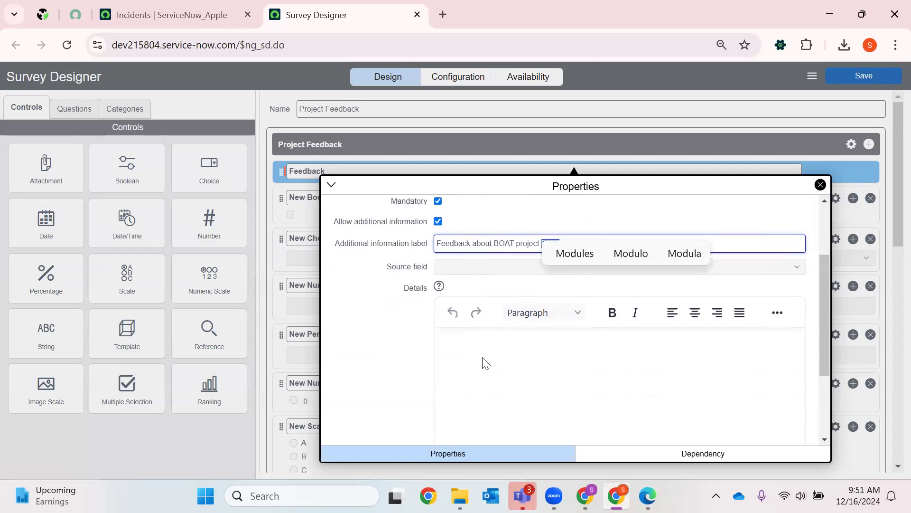
click(502, 264)
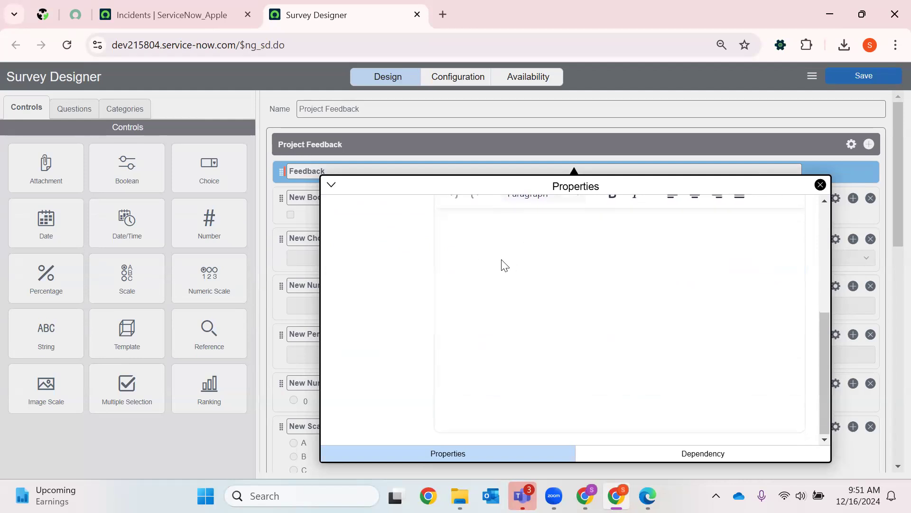
- Make the Feedback question display only when New Boolean is Checked, recheck its properties and close the question settings
click(609, 458)
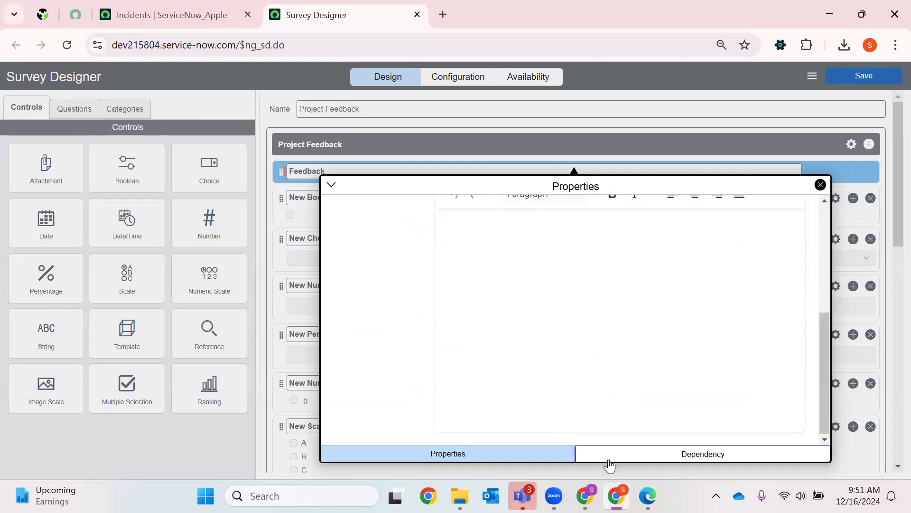
click(448, 219)
key(Down)
key(Down)
key(Down)
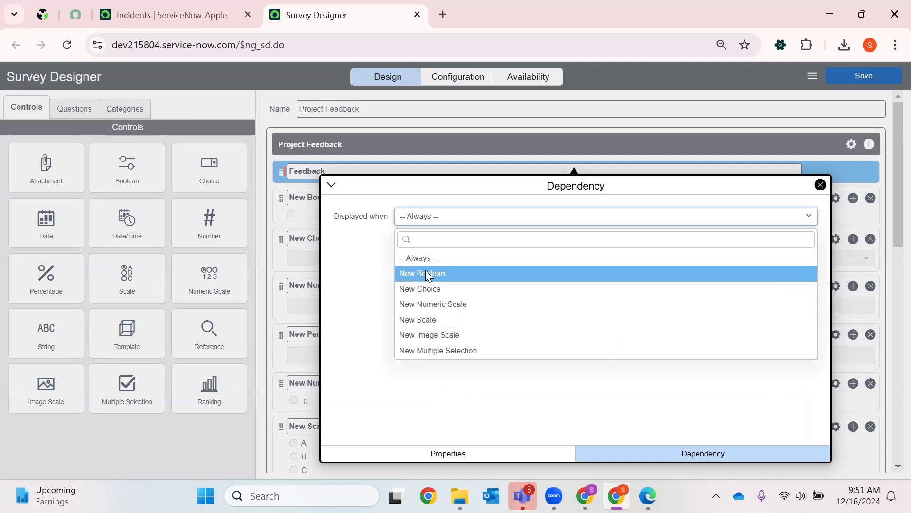
click(422, 273)
click(438, 180)
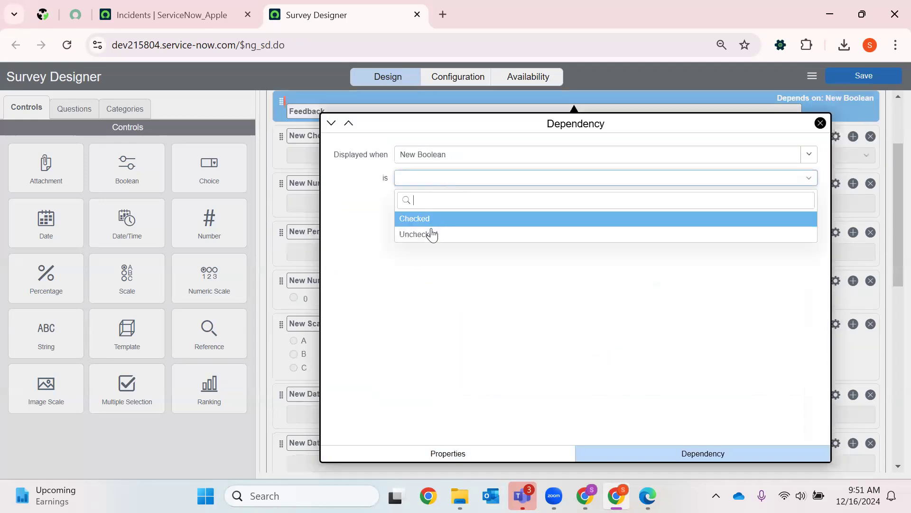
click(456, 218)
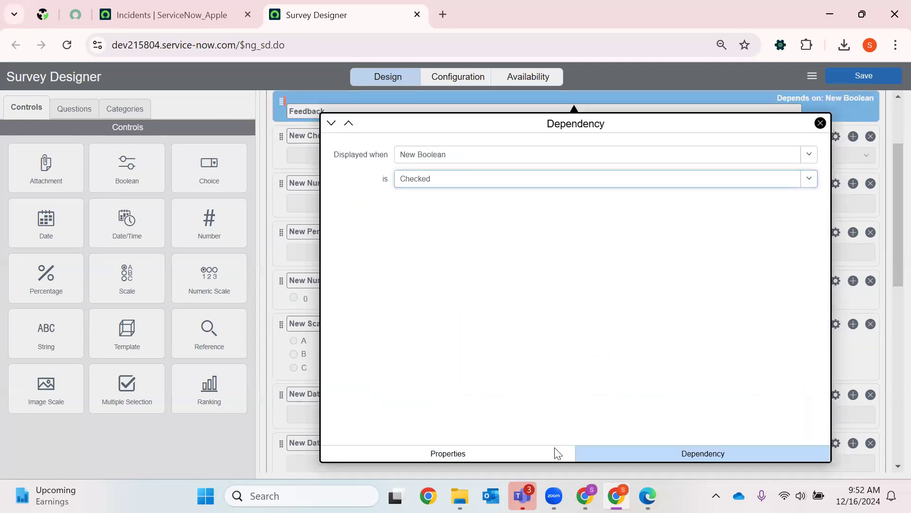
click(414, 455)
scroll(760, 204, down, 3)
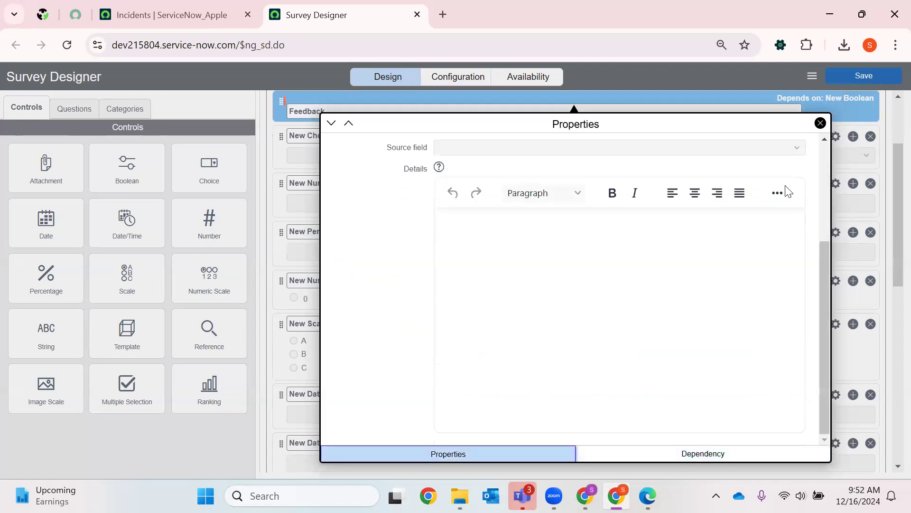
click(820, 123)
- Add another Boolean question directly below the first New Boolean question
scroll(297, 203, up, 3)
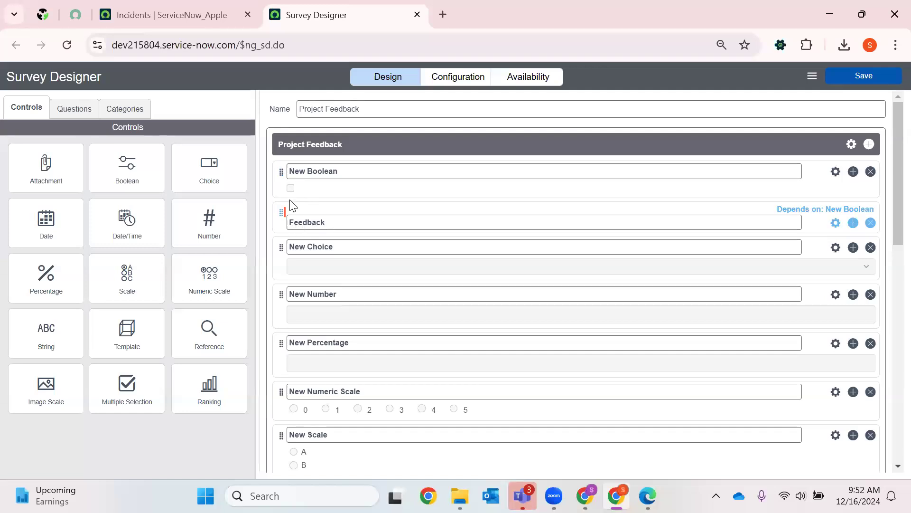
click(332, 174)
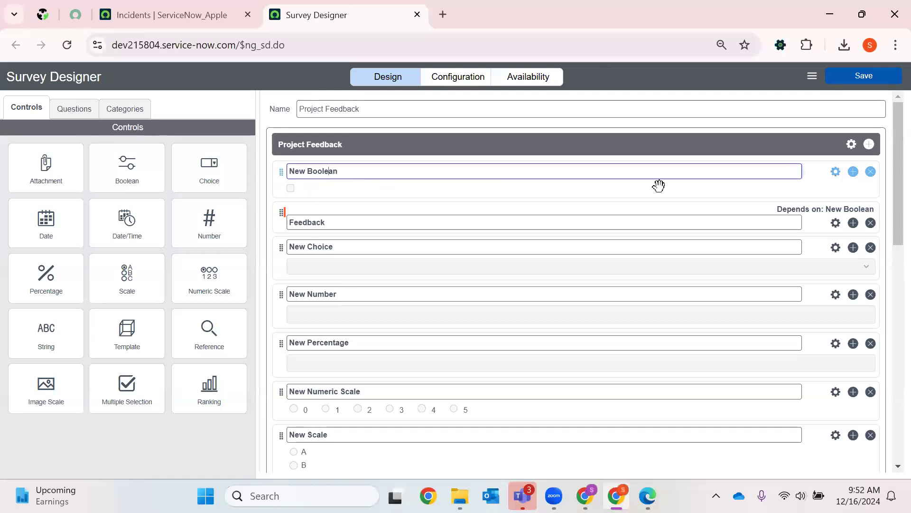
click(854, 175)
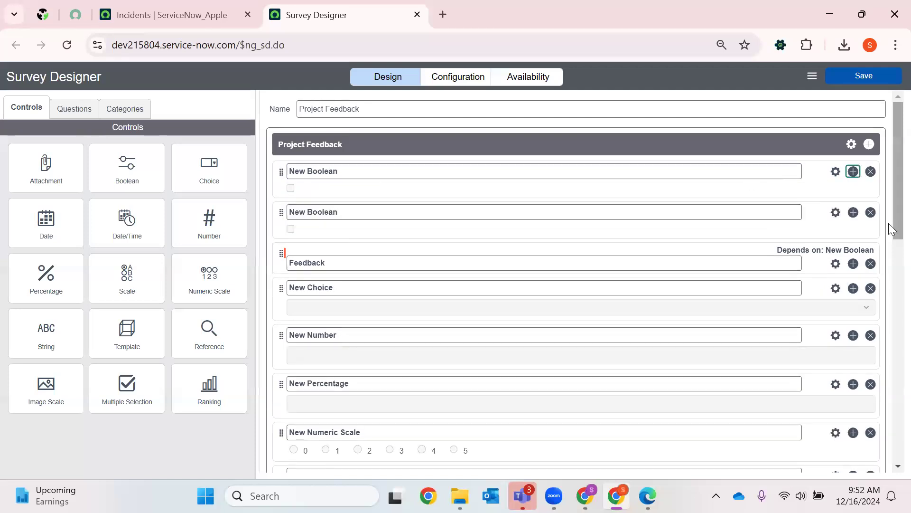
- Delete the duplicate second New Boolean question and name the remaining one "Did you receive the appreciation from team"
click(871, 213)
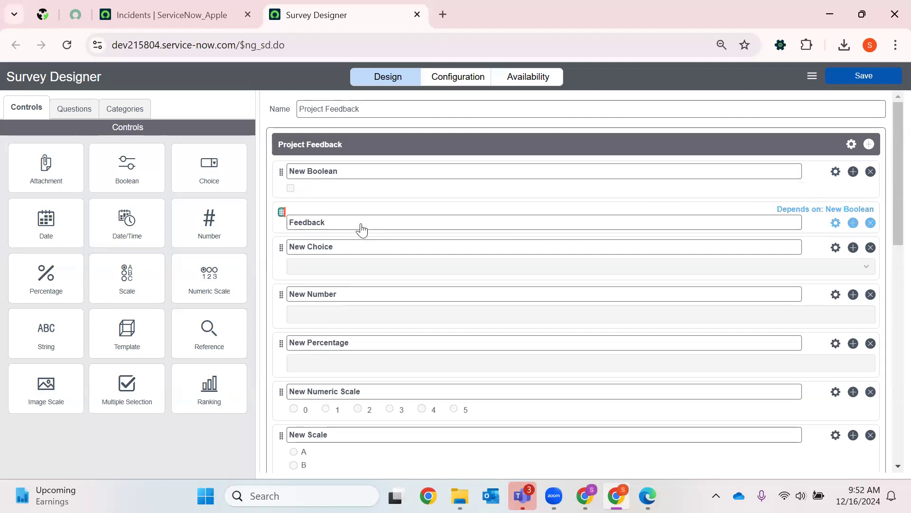
click(835, 173)
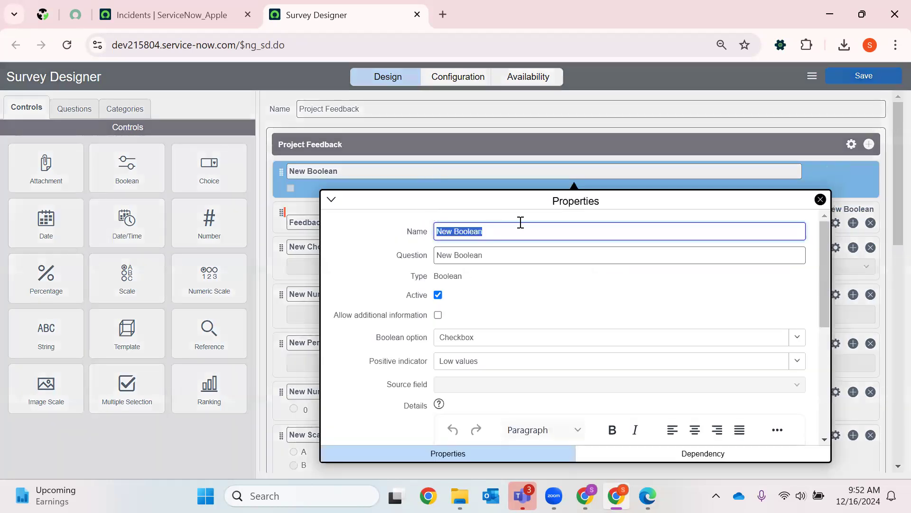
key(BackSpace)
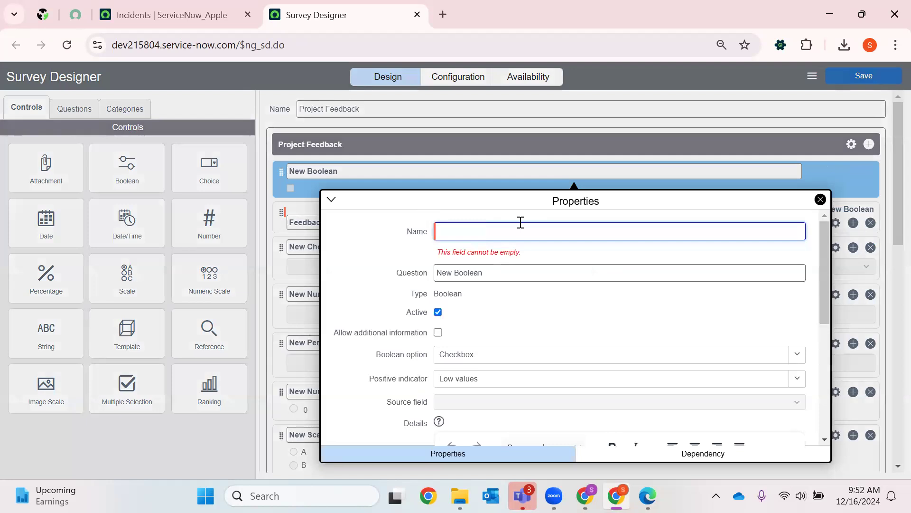
text(A)
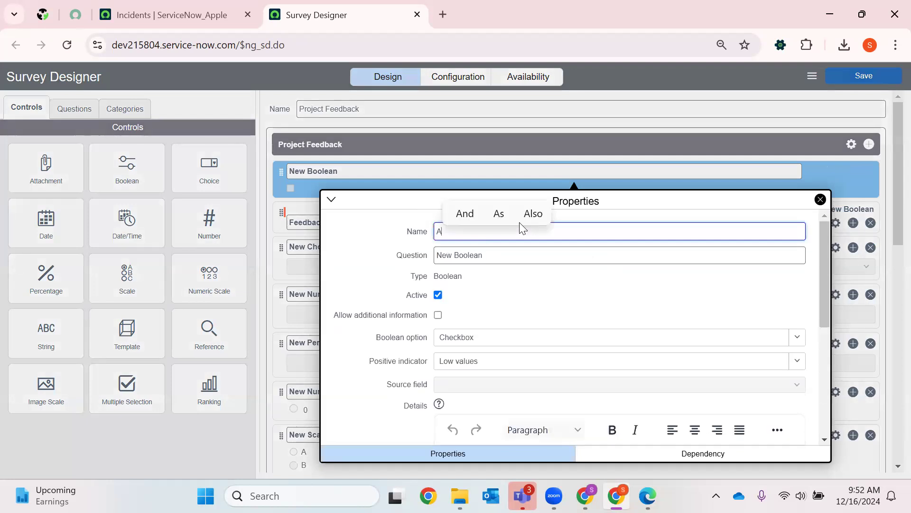
key(BackSpace)
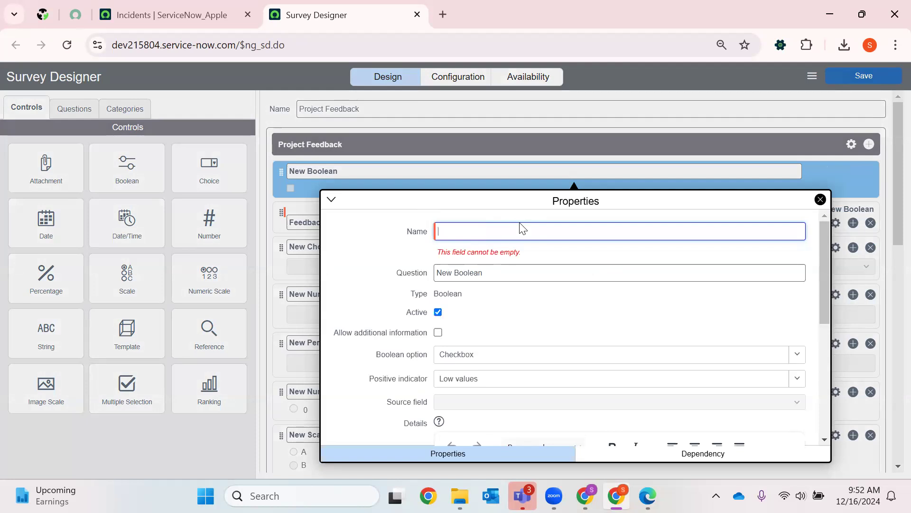
text(Did you)
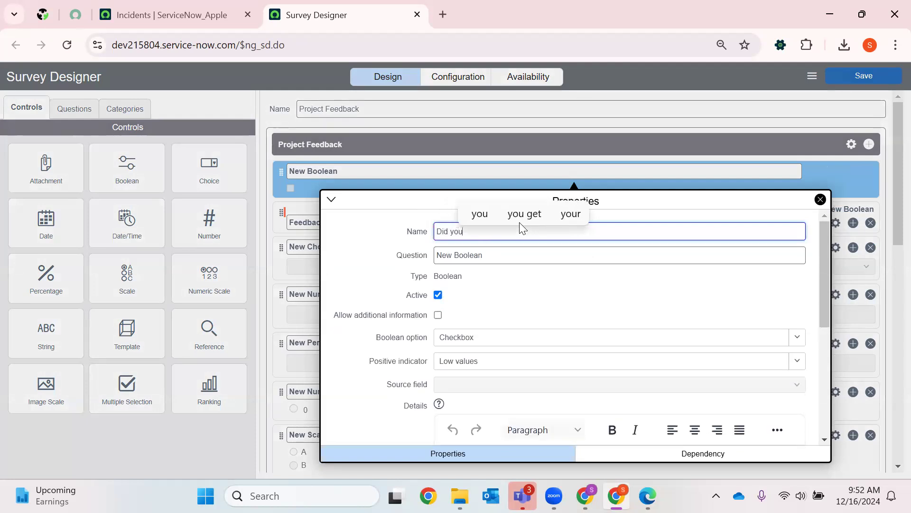
text( receive the )
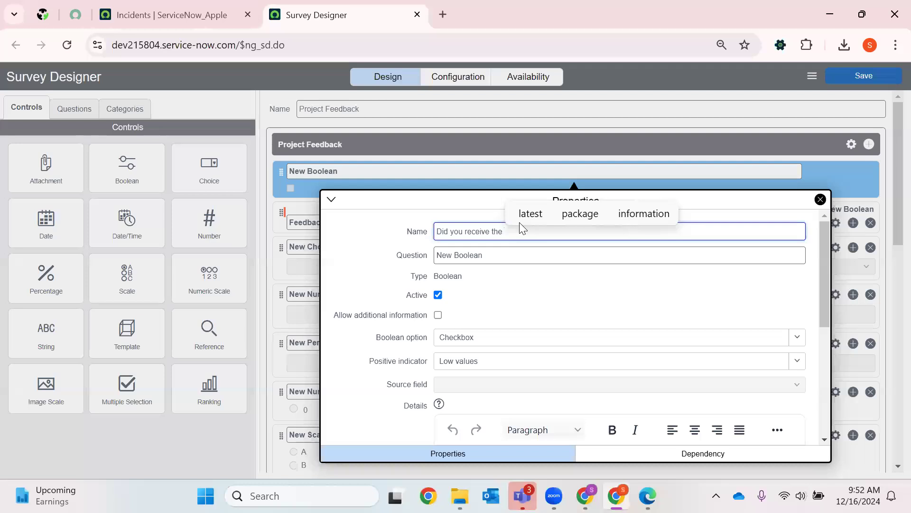
text(app)
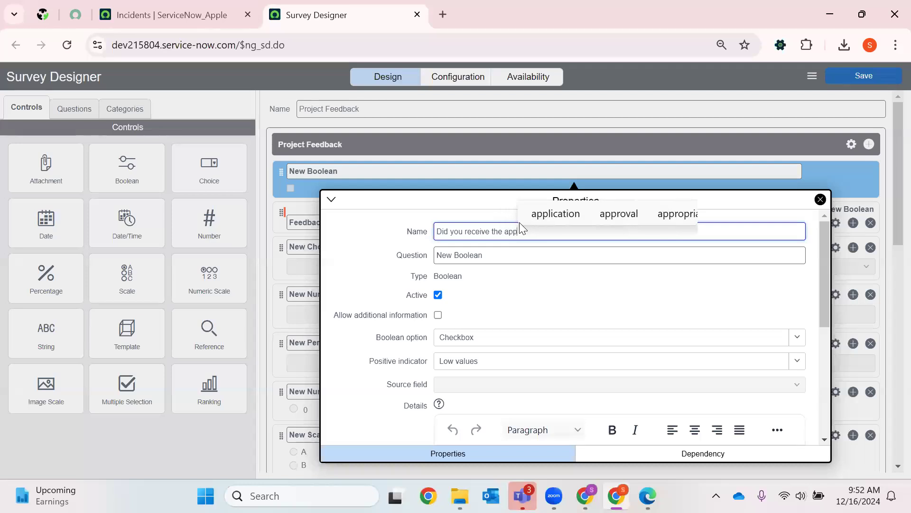
text(reciation )
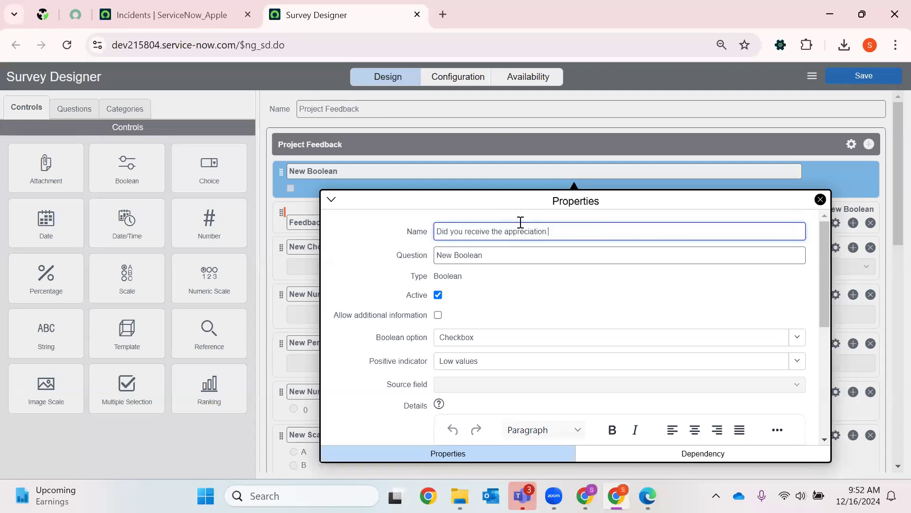
text(from team)
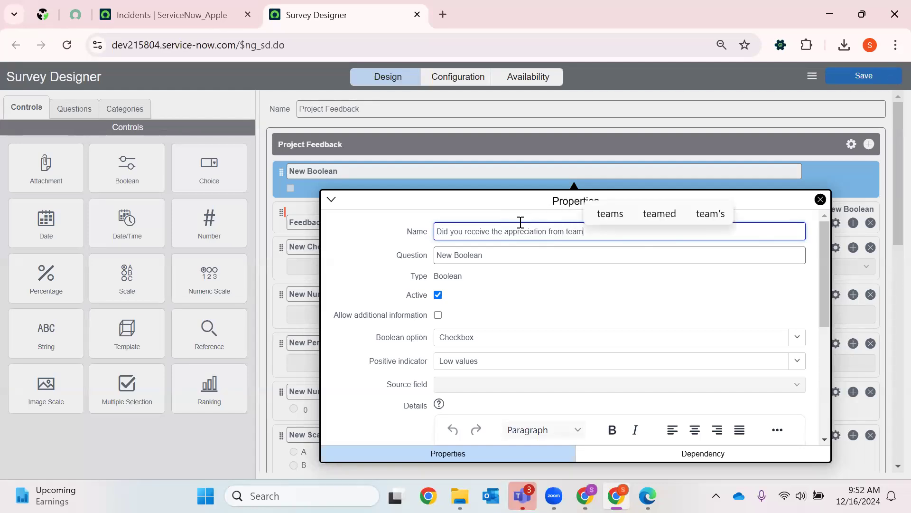
- Set the Boolean question's text to "Appreciation"
key(Tab)
key(BackSpace)
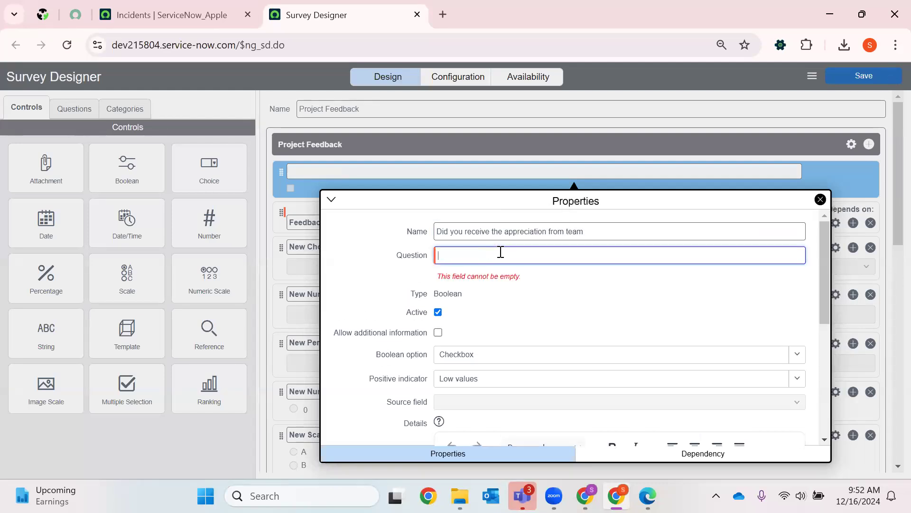
text(Aprea)
key(BackSpace)
key(BackSpace)
key(BackSpace)
text(pre)
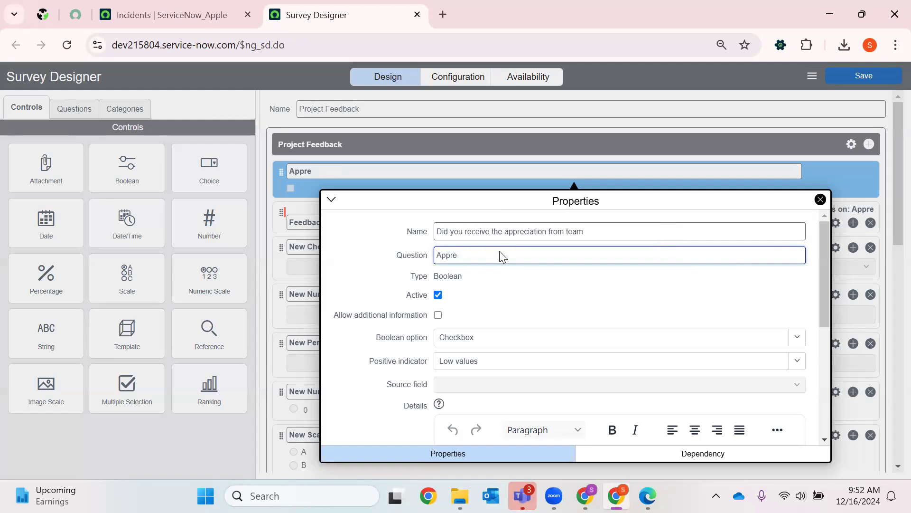
text(cia)
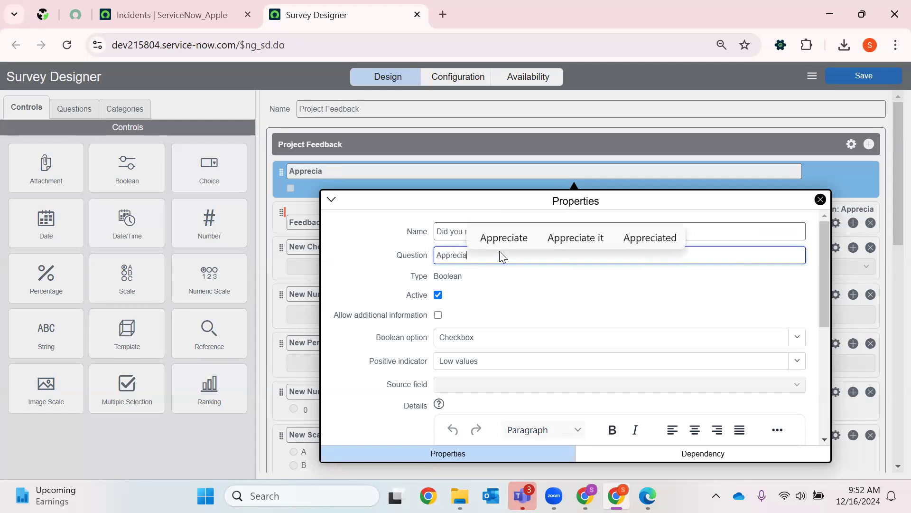
text(tion)
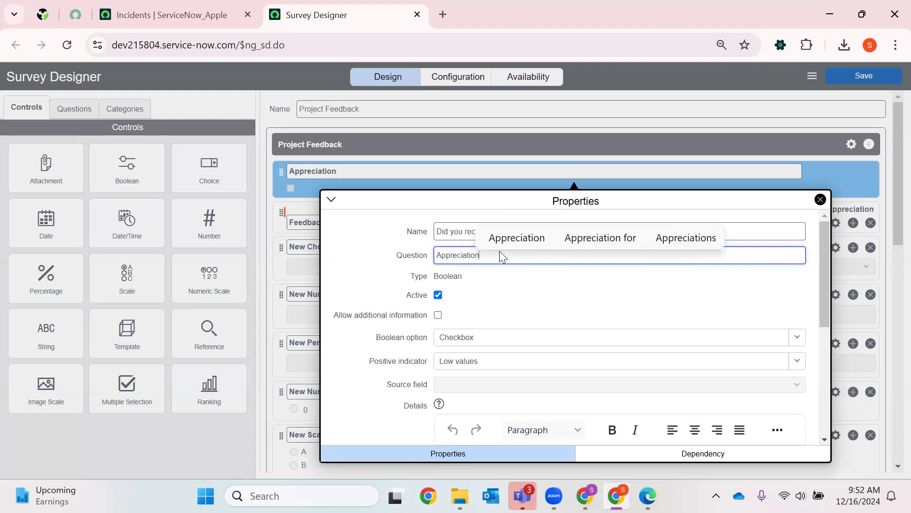
- Set the Appreciation question's positive indicator to High values, keeping the Checkbox option, and close its settings
click(457, 344)
click(463, 342)
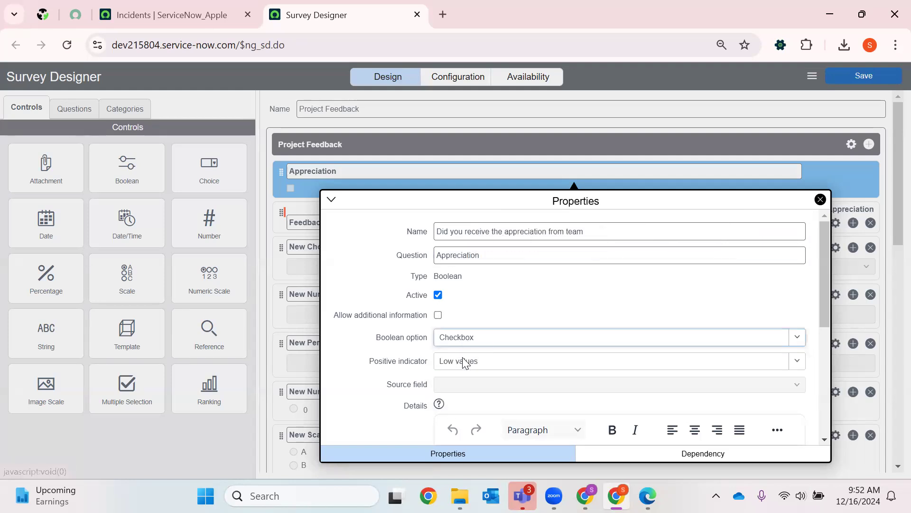
click(461, 344)
click(473, 345)
click(469, 366)
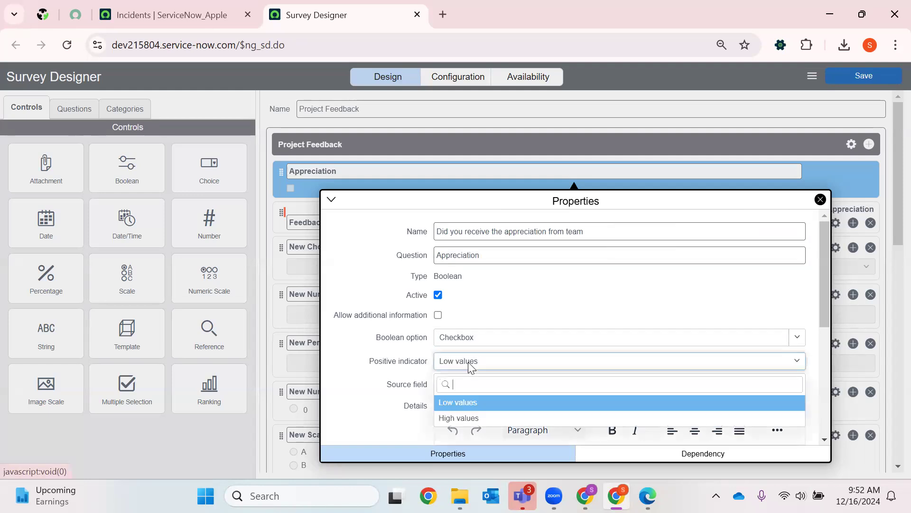
click(468, 419)
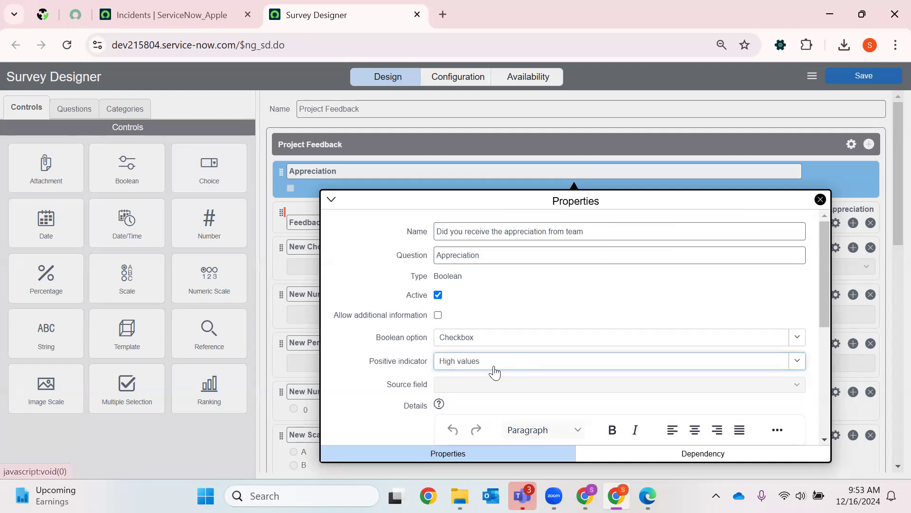
scroll(498, 311, down, 5)
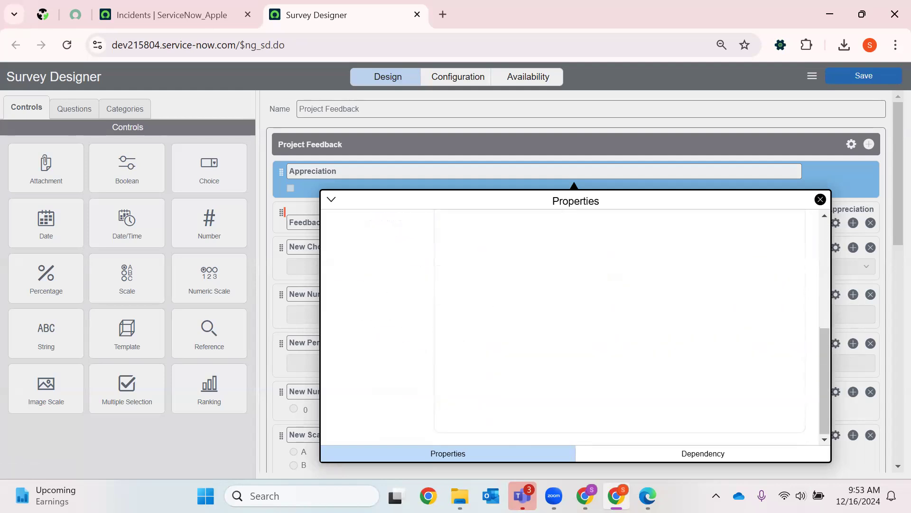
click(711, 456)
click(473, 448)
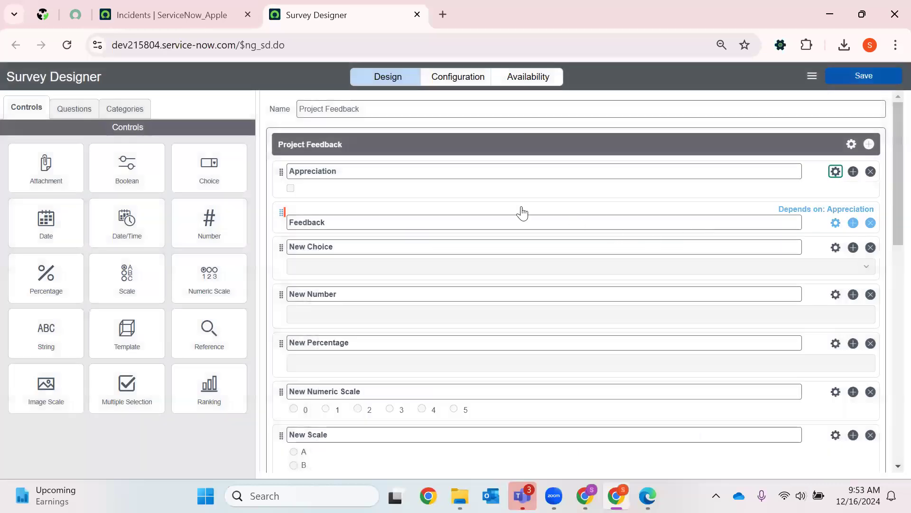
click(821, 199)
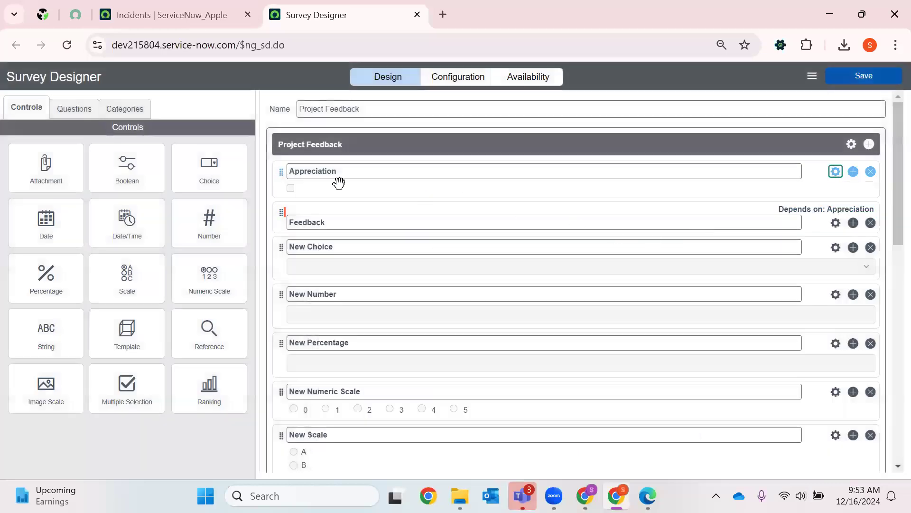
- Open the New Choice question's properties and name it "Are you part of which team"
click(835, 247)
key(BackSpace)
text(Are yo)
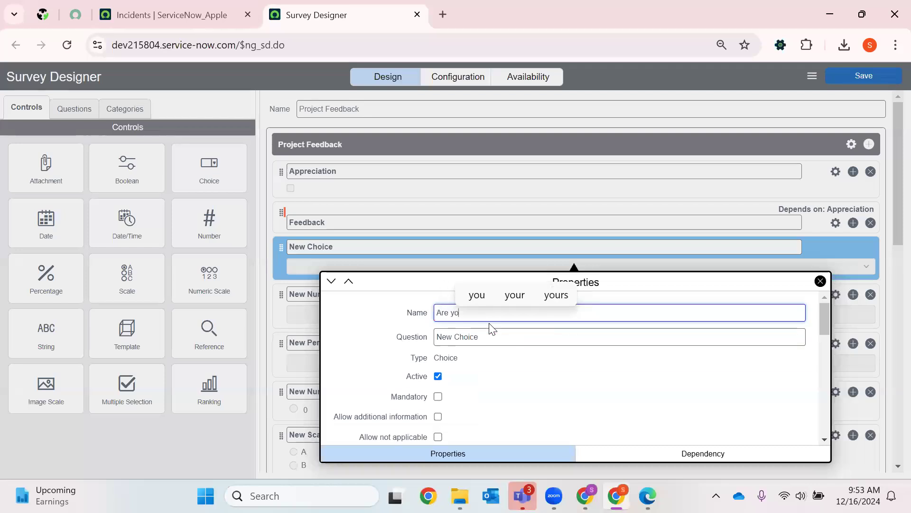
text(u part)
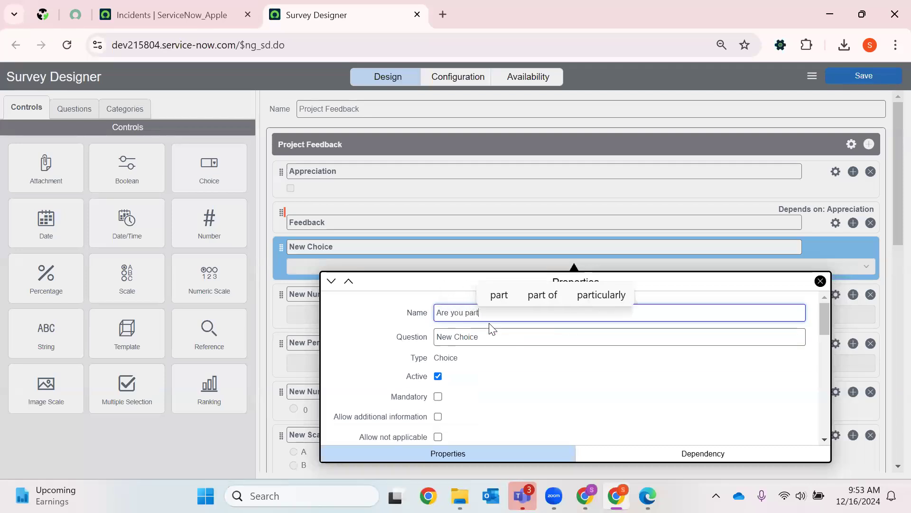
text( of which team)
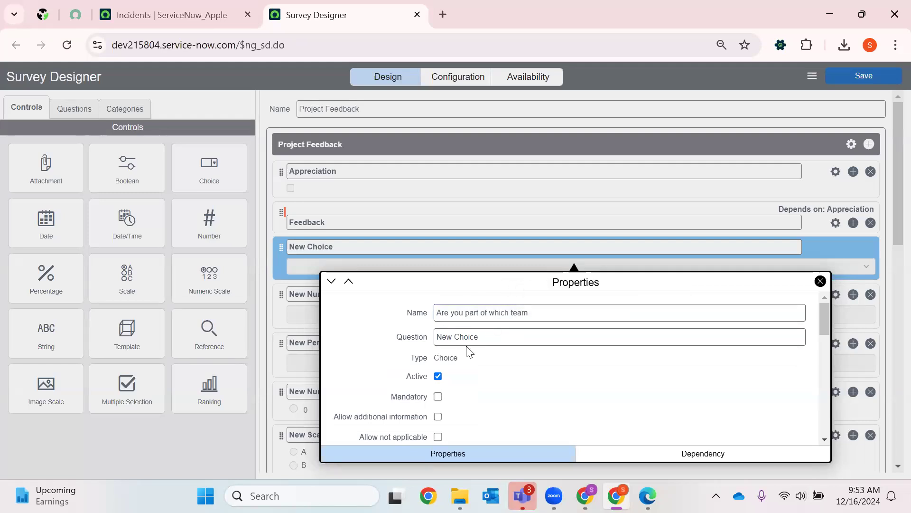
- Set the choice question's text to "Which Team ??"
triple_click(475, 338)
key(BackSpace)
text(W)
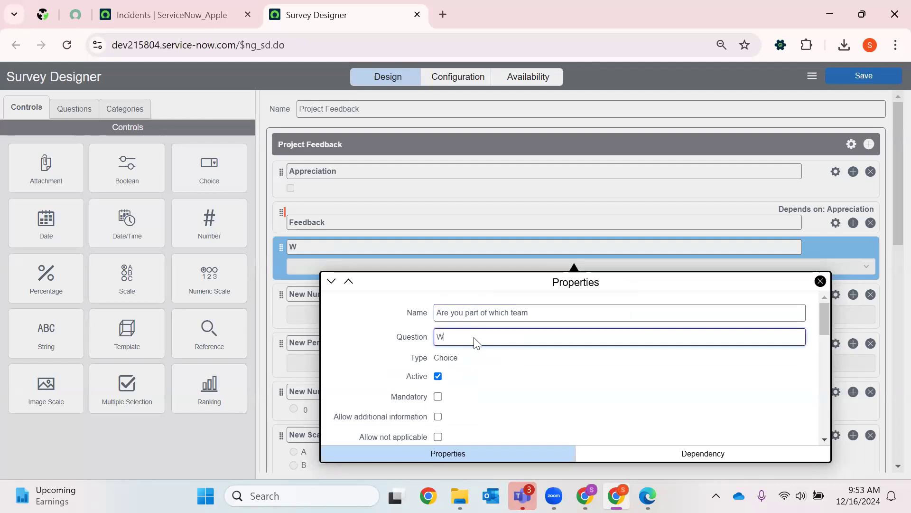
text(hich Team ?)
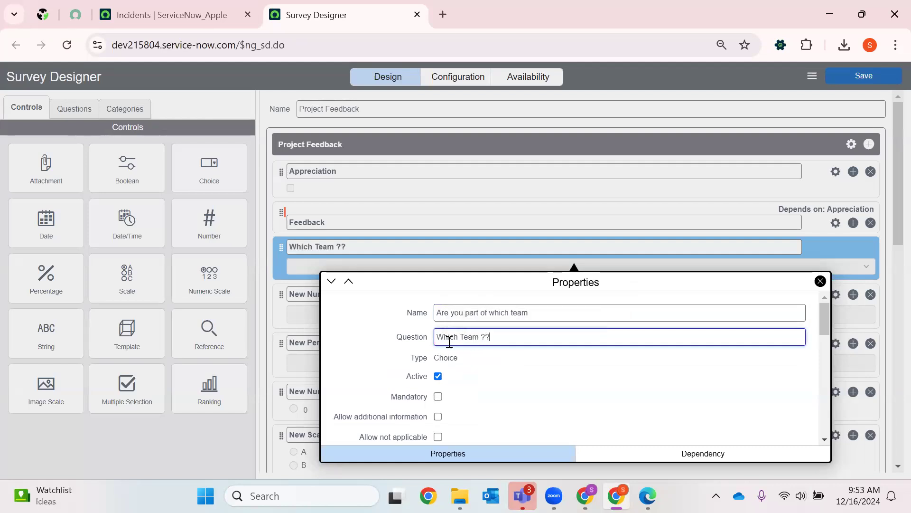
- Make the "Which Team ??" question mandatory and randomize its answers
scroll(503, 370, down, 4)
scroll(479, 361, up, 4)
scroll(442, 376, down, 1)
scroll(442, 380, up, 2)
click(437, 395)
scroll(527, 394, down, 2)
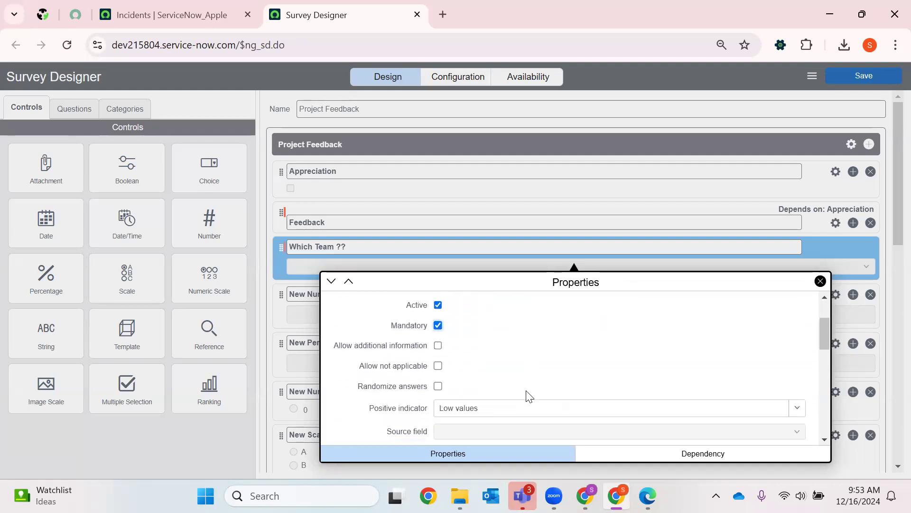
scroll(474, 366, down, 3)
scroll(466, 351, down, 3)
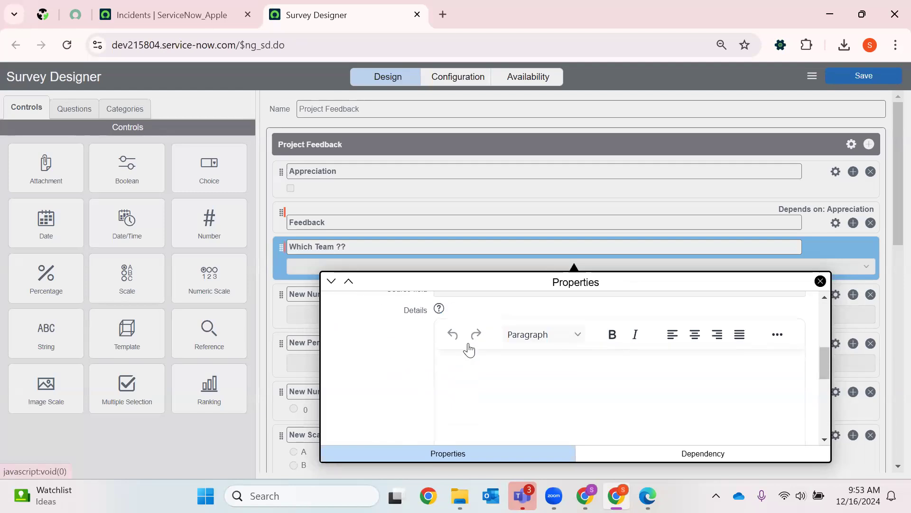
scroll(451, 380, up, 6)
click(438, 388)
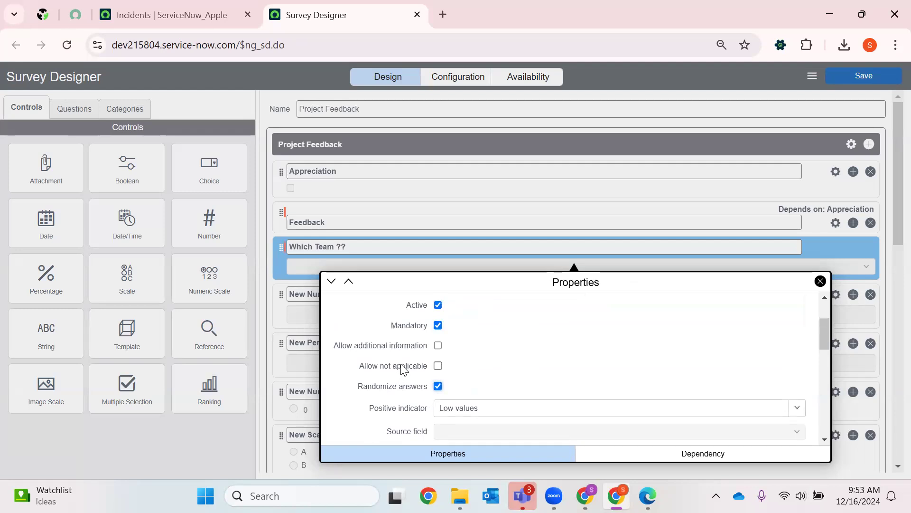
- Rename the three choices of the "Which Team ??" question to Development, Testing and Operation
scroll(512, 360, down, 5)
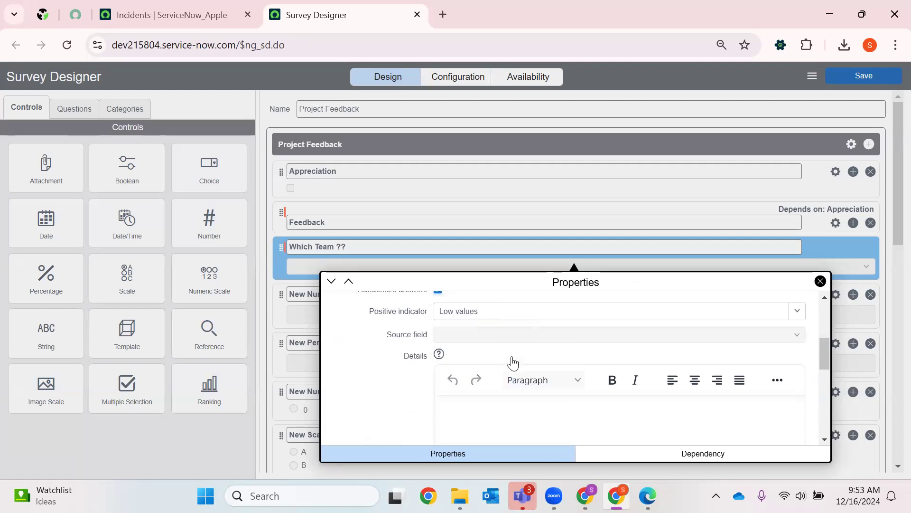
click(484, 345)
key(ctrl+a)
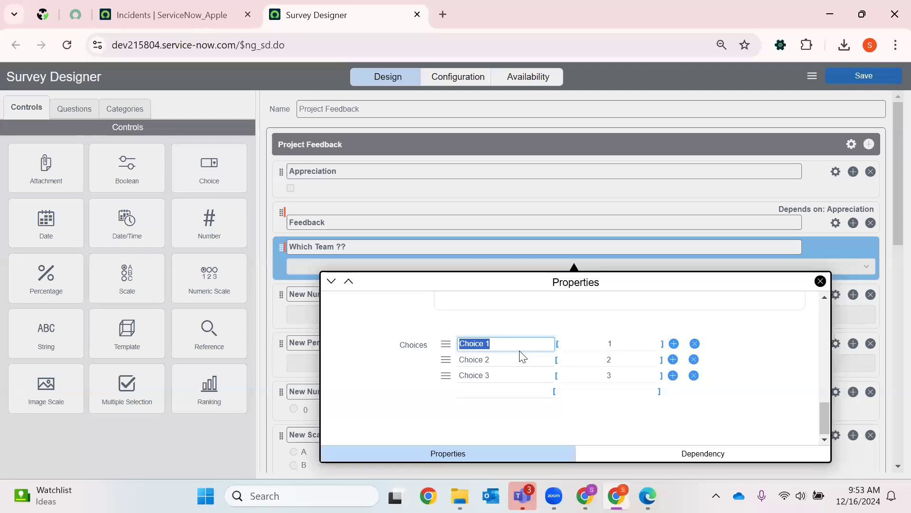
text(Deve)
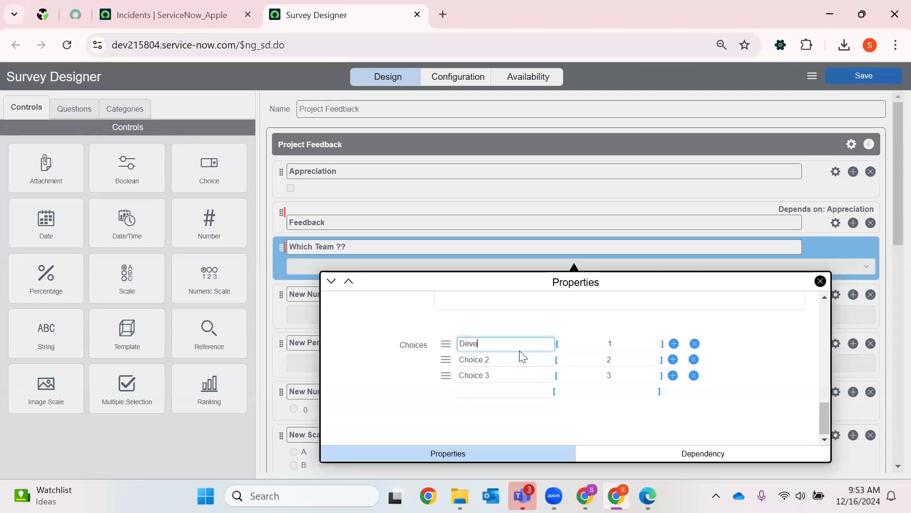
text(lopment)
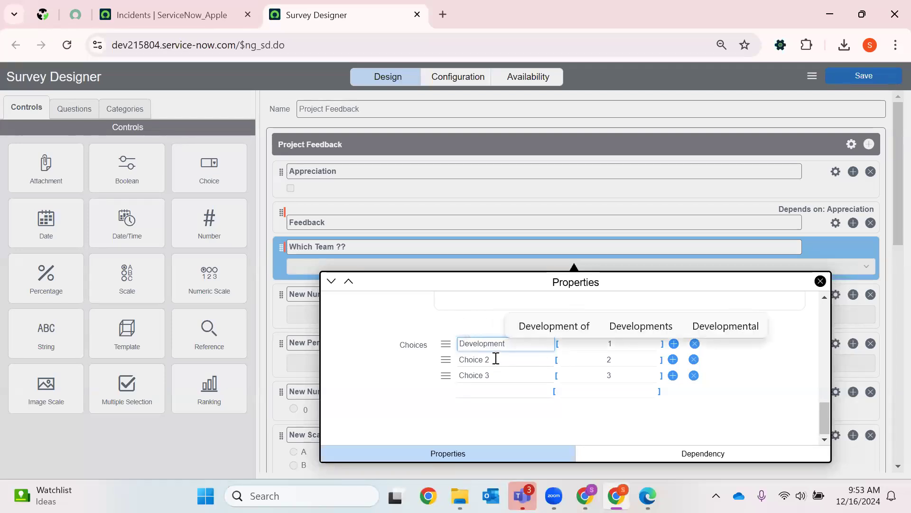
click(496, 359)
key(ctrl+a)
key(BackSpace)
text(test)
key(BackSpace)
text(Testing)
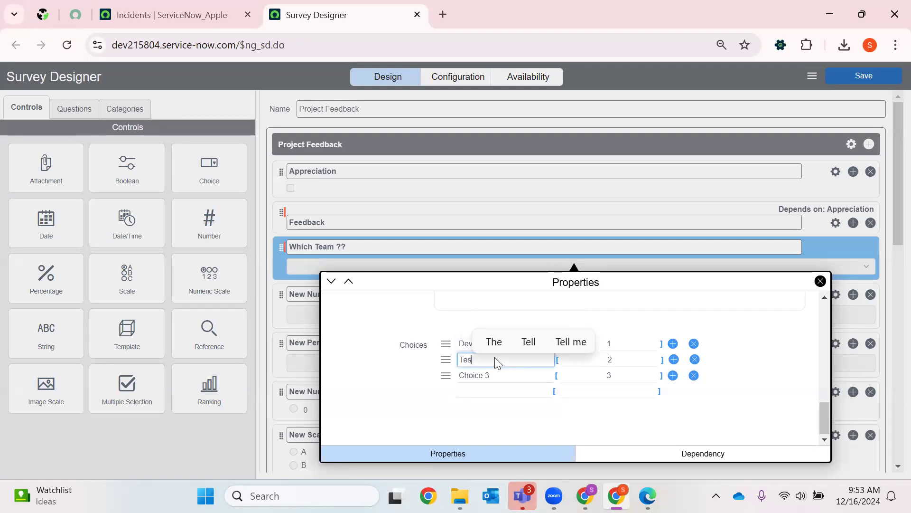
click(499, 375)
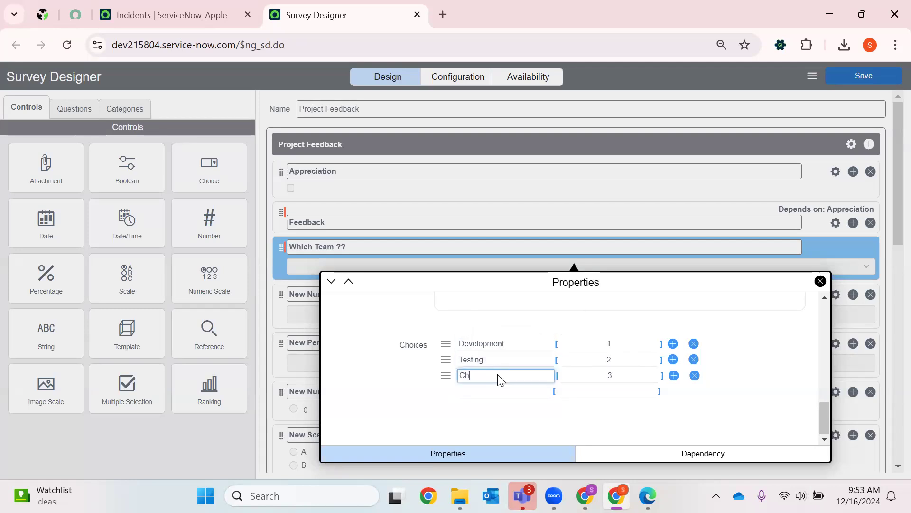
text(Operat)
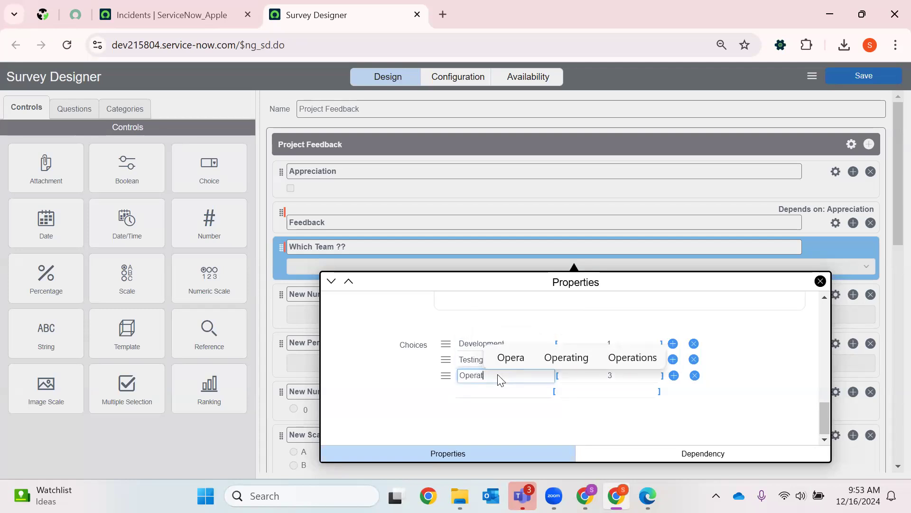
text(ions)
- Complete the third "Which Team ??" choice as Operations and set the three choice values to Development, Test and Operations
click(560, 352)
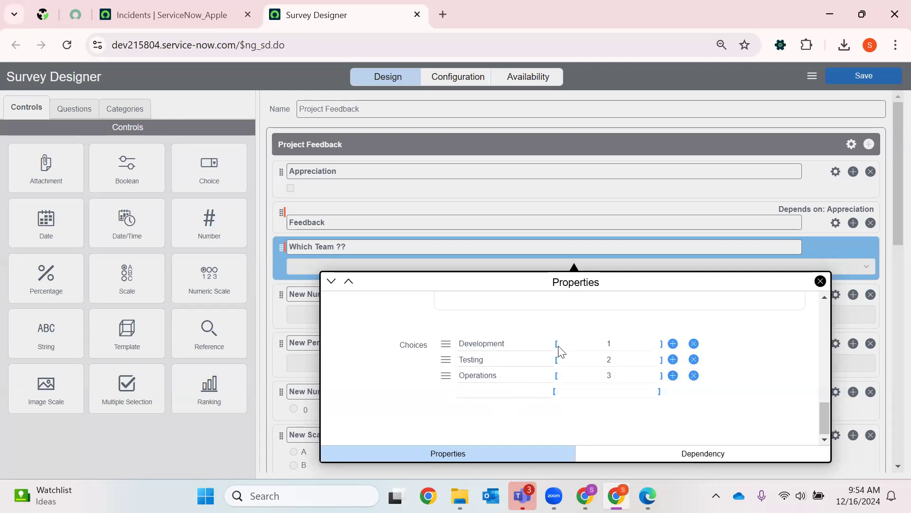
click(616, 346)
text(Development)
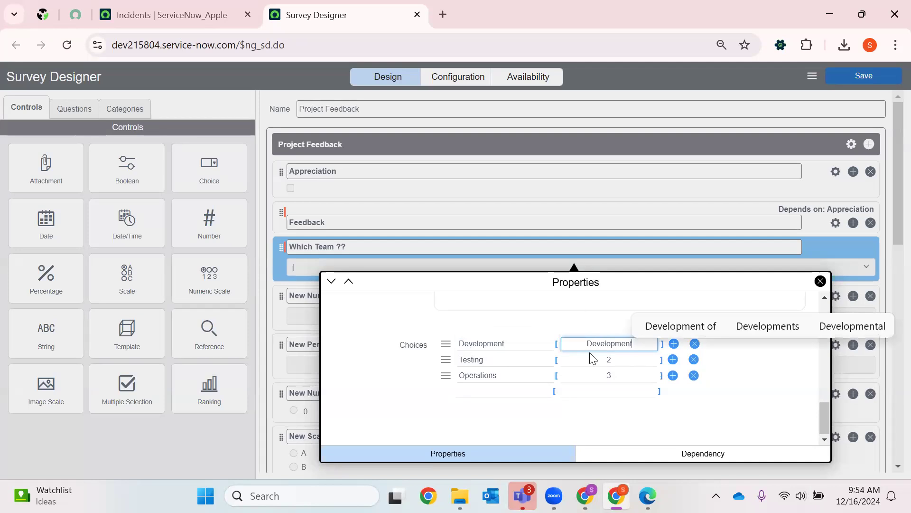
click(597, 361)
text(Test)
click(607, 378)
text(Operations)
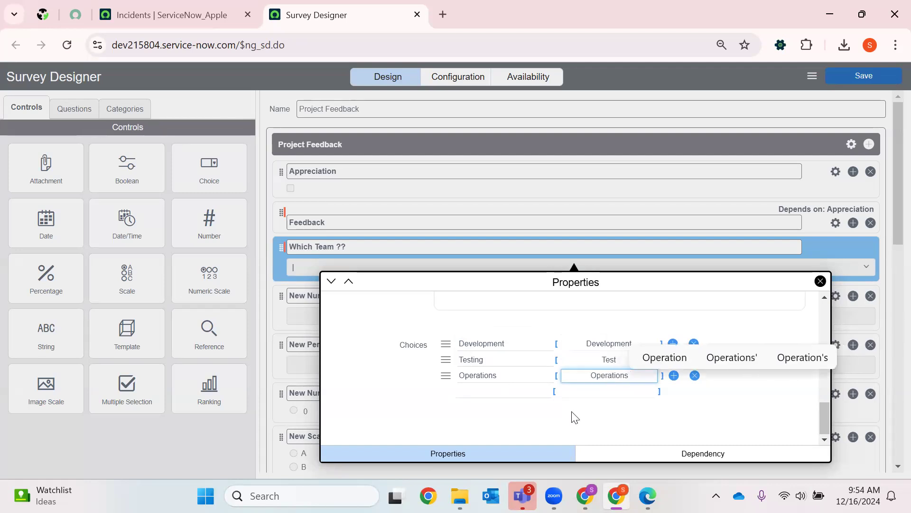
click(820, 281)
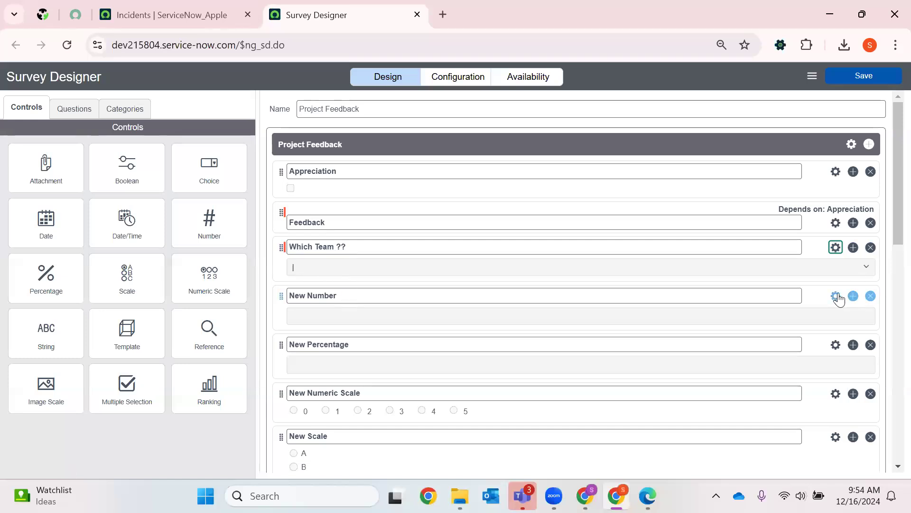
- Set the New Number question's text to "Number" and review its minimum, maximum and positive indicator settings
click(795, 327)
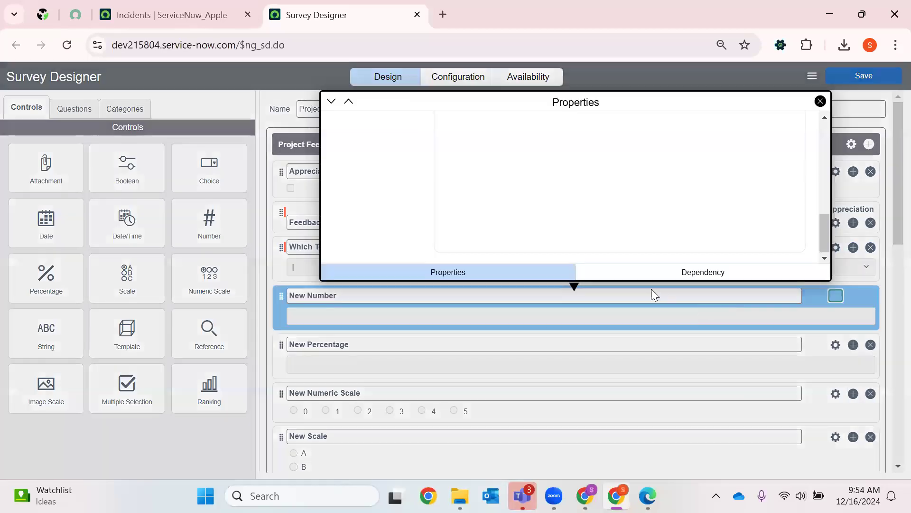
click(489, 156)
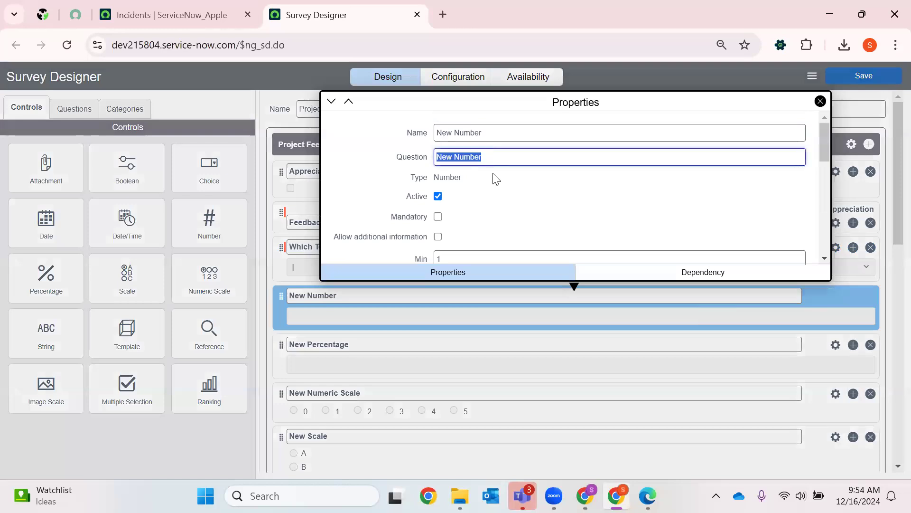
key(BackSpace)
text(Number)
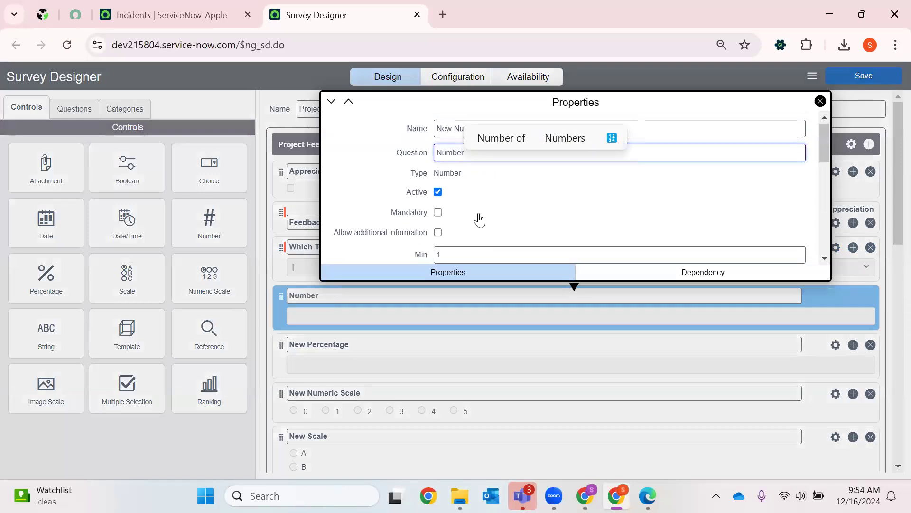
scroll(467, 181, down, 3)
scroll(456, 179, up, 2)
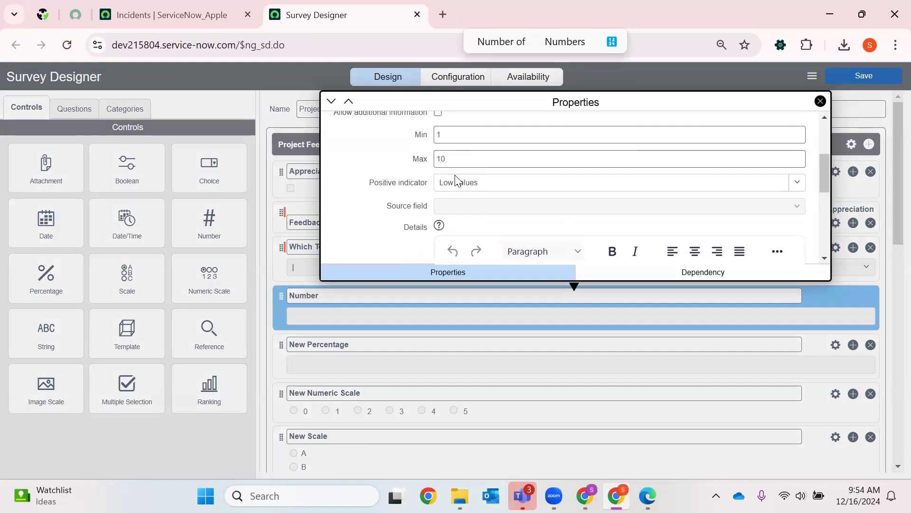
click(461, 186)
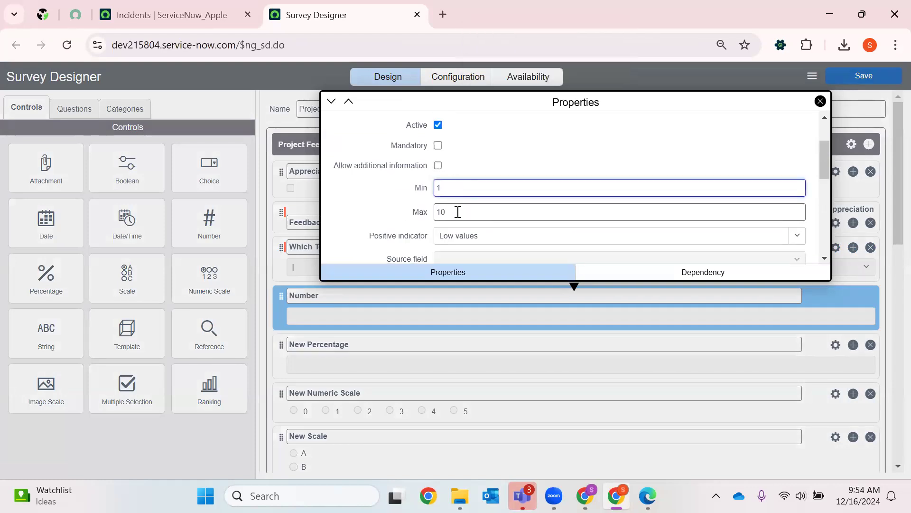
scroll(489, 208, down, 5)
click(821, 102)
- Set the New Percentage question's text to "Percentage"
scroll(456, 337, down, 3)
scroll(331, 260, up, 2)
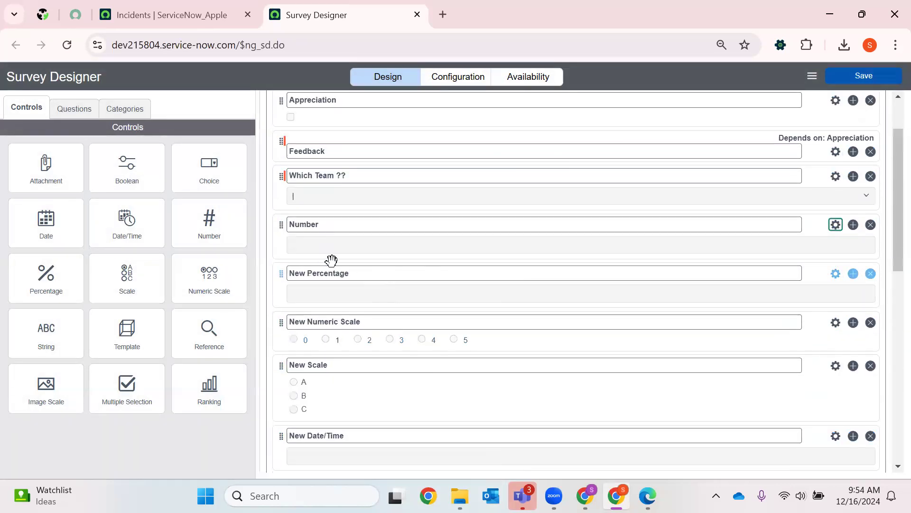
click(835, 273)
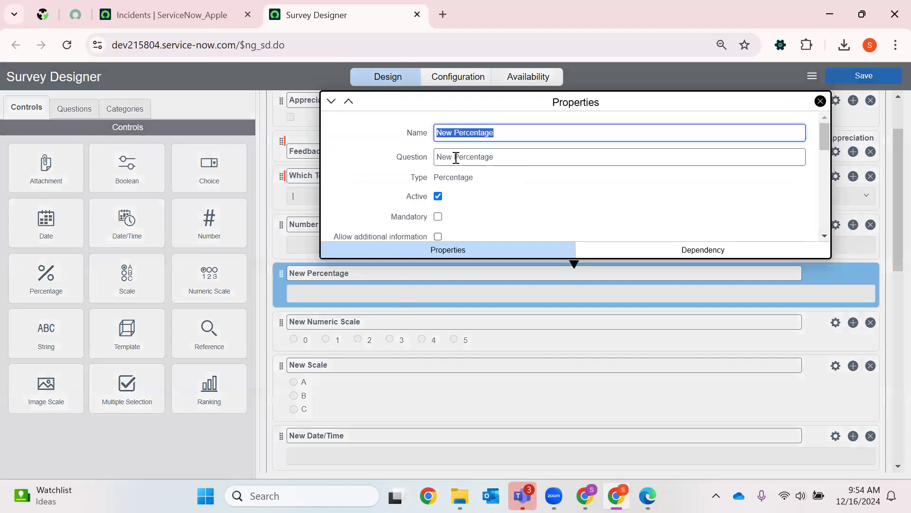
key(Tab)
key(BackSpace)
text(Percentage)
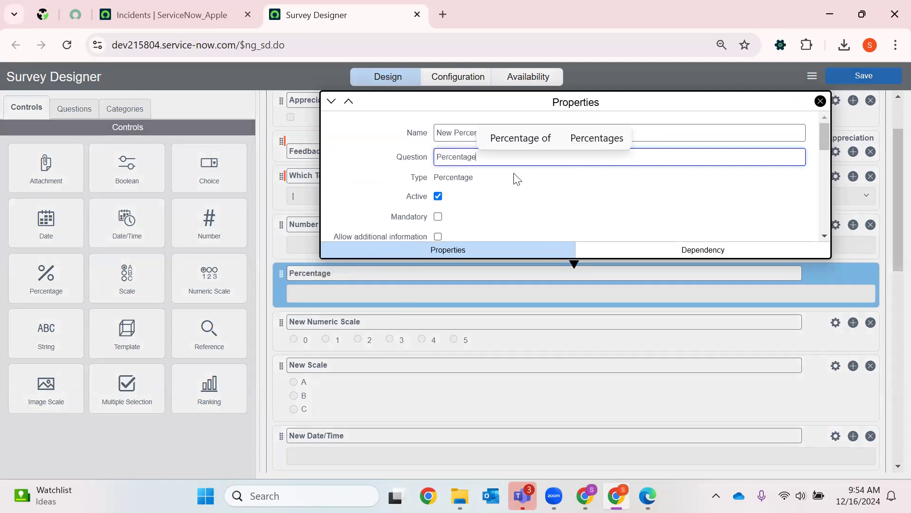
- Set the Percentage question's minimum value to 10 and close its properties
scroll(518, 180, down, 3)
scroll(484, 202, up, 1)
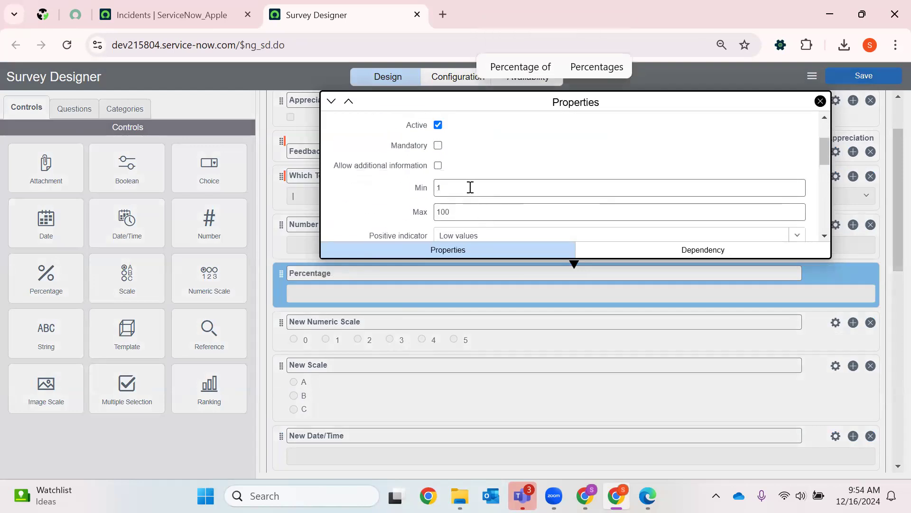
click(471, 187)
key(BackSpace)
text(10)
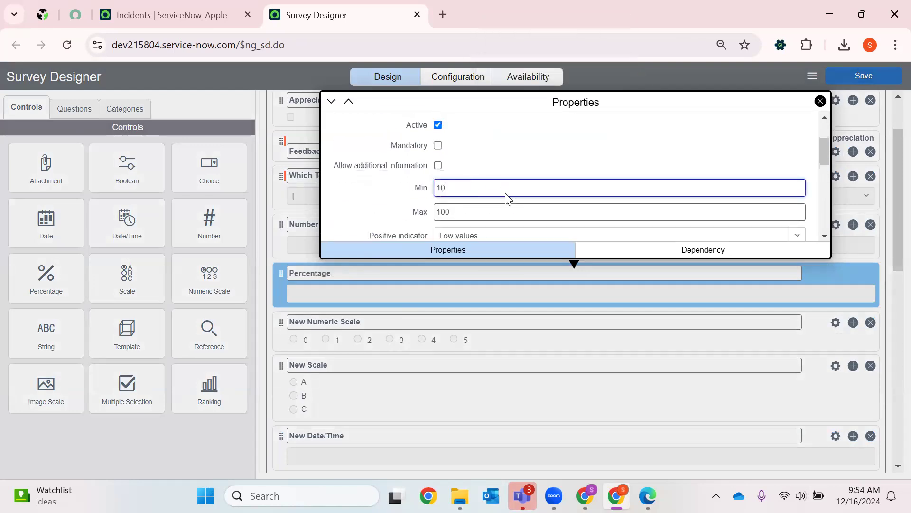
scroll(493, 201, down, 3)
scroll(478, 180, up, 2)
click(479, 163)
click(470, 221)
scroll(507, 218, down, 3)
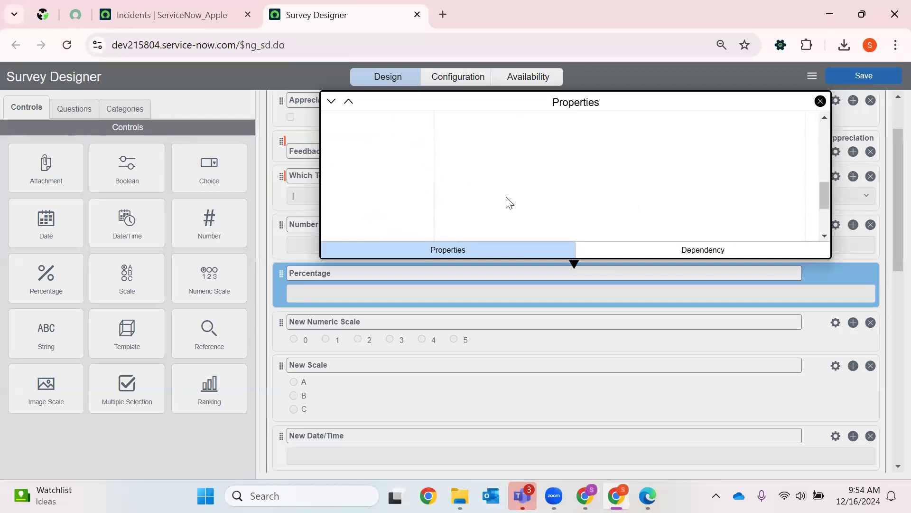
click(820, 101)
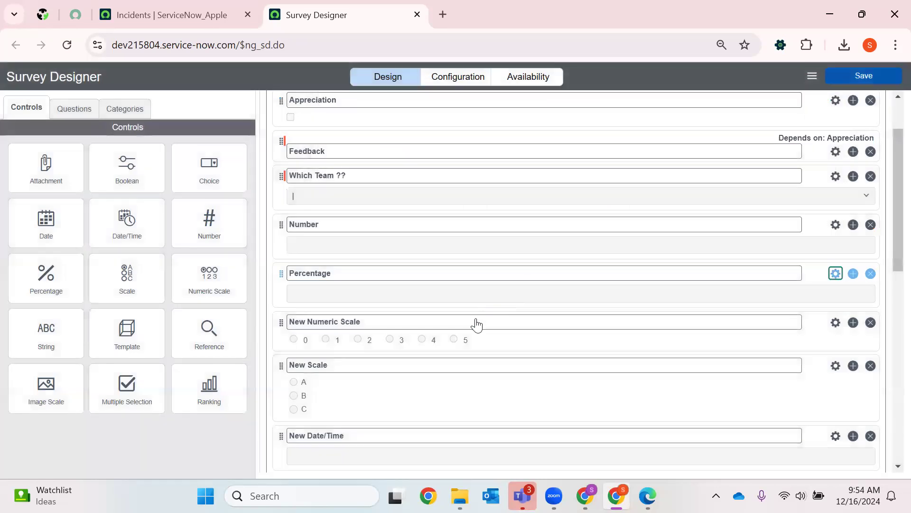
- Set the New Numeric Scale question's text to "Rate Overall Experience with Project"
scroll(305, 279, down, 2)
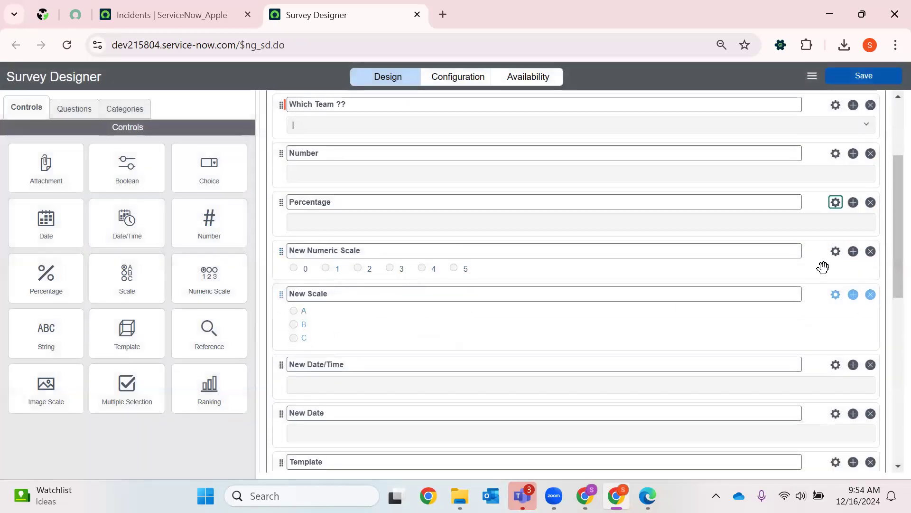
click(835, 251)
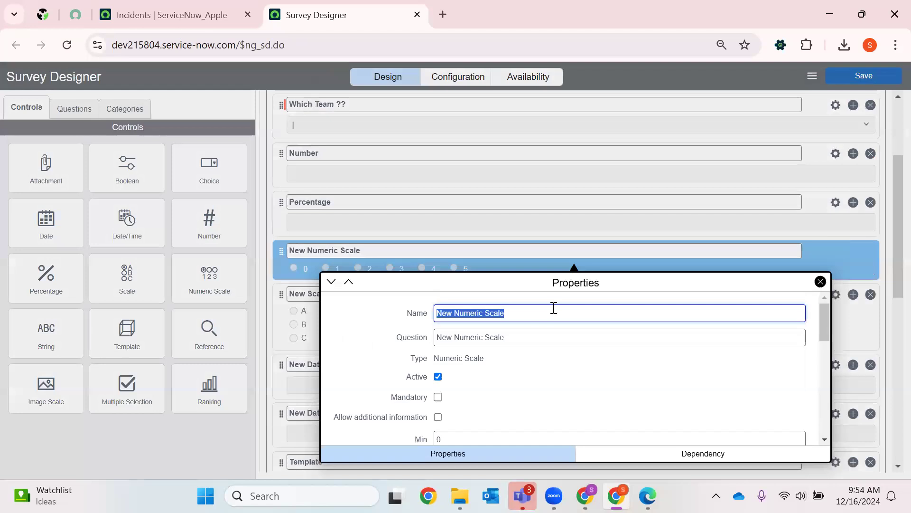
key(Tab)
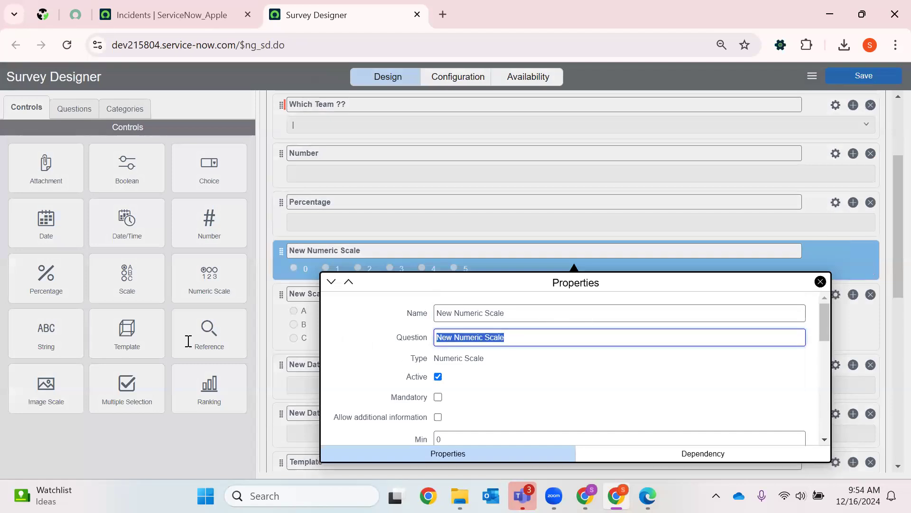
key(BackSpace)
text(Rate a)
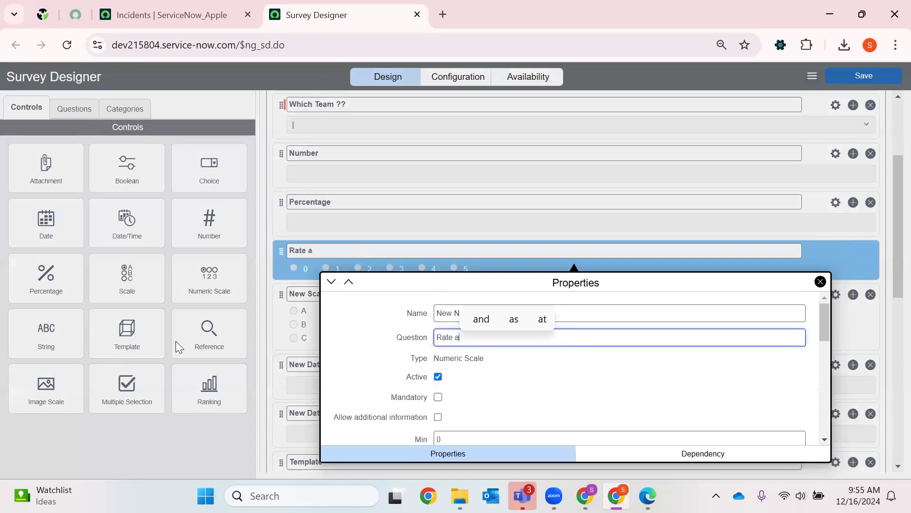
key(BackSpace)
text(OverA)
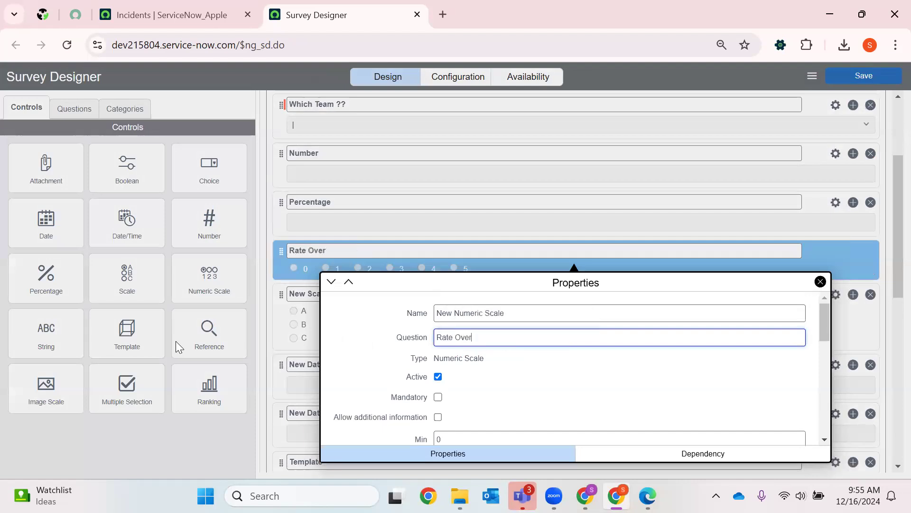
text(ll Ex)
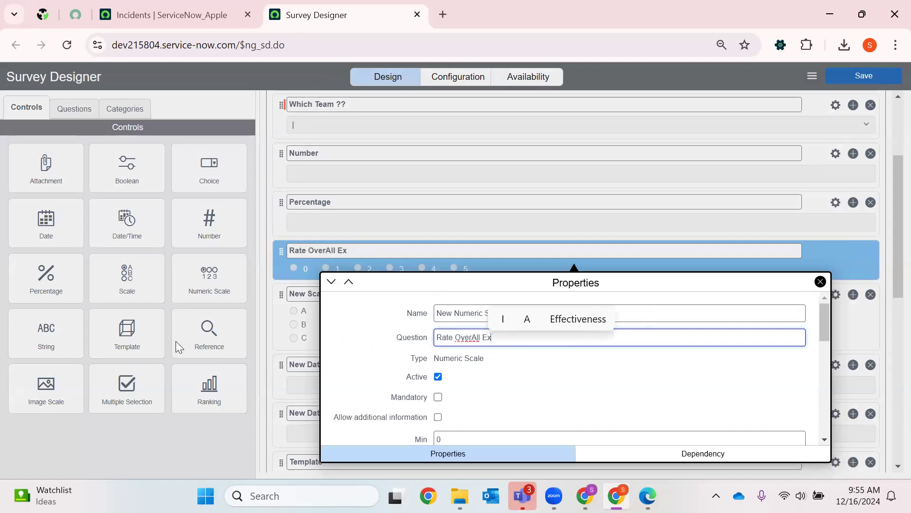
text(perience with)
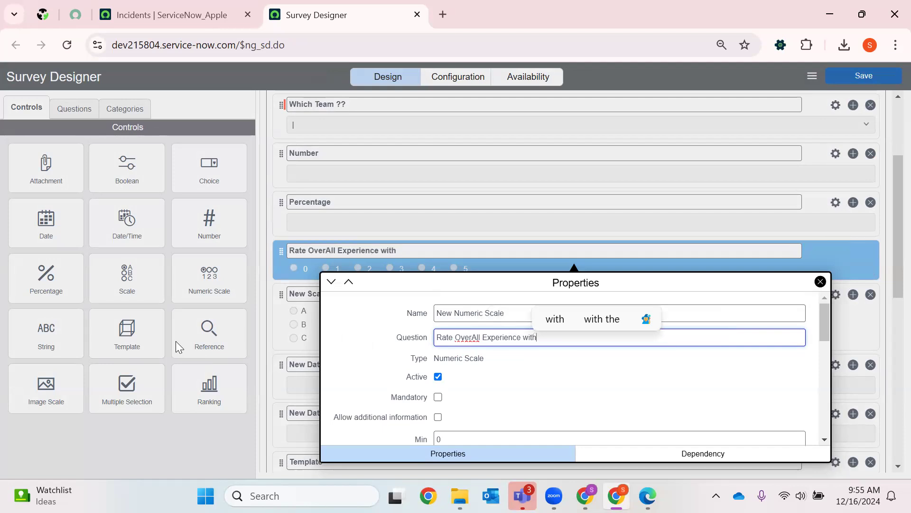
text( Project)
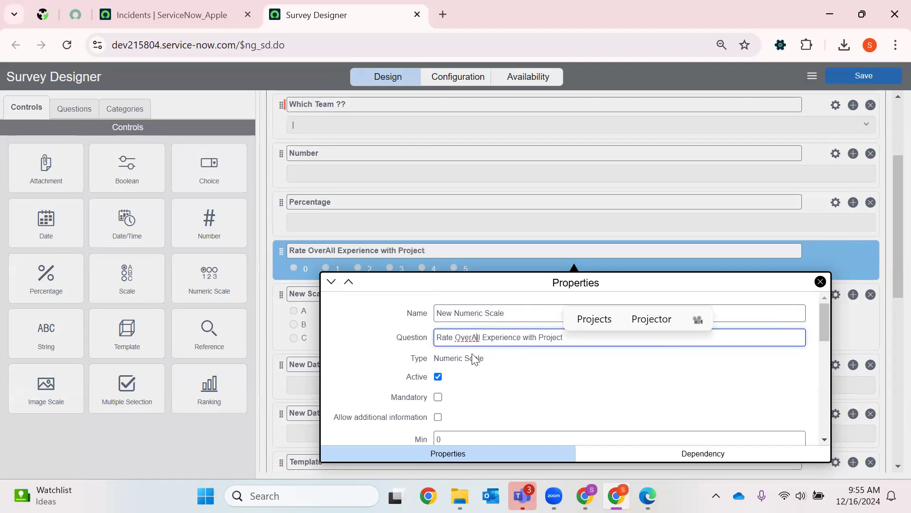
key(BackSpace)
text(a)
- Set the numeric scale's range to a minimum of 1 and a maximum of 10, and close its properties
scroll(455, 379, down, 6)
scroll(462, 332, up, 3)
double_click(469, 304)
text(1)
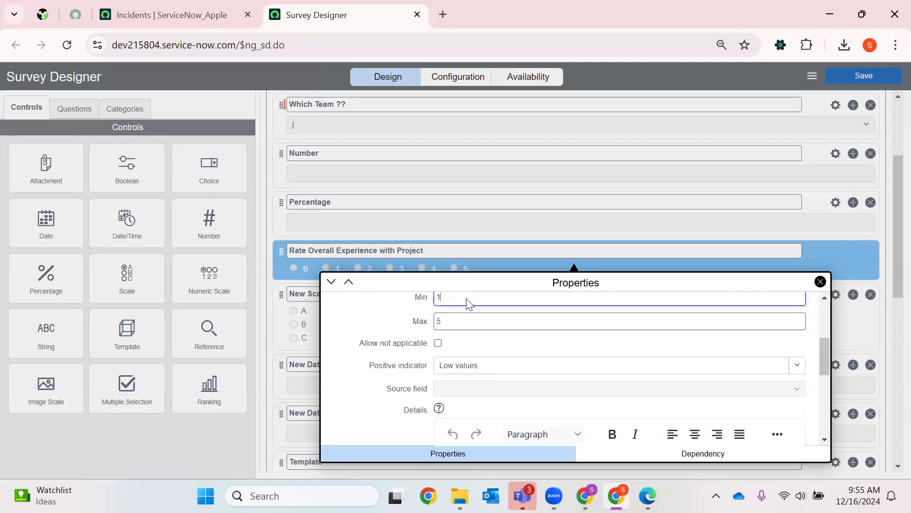
double_click(470, 315)
key(BackSpace)
text(10)
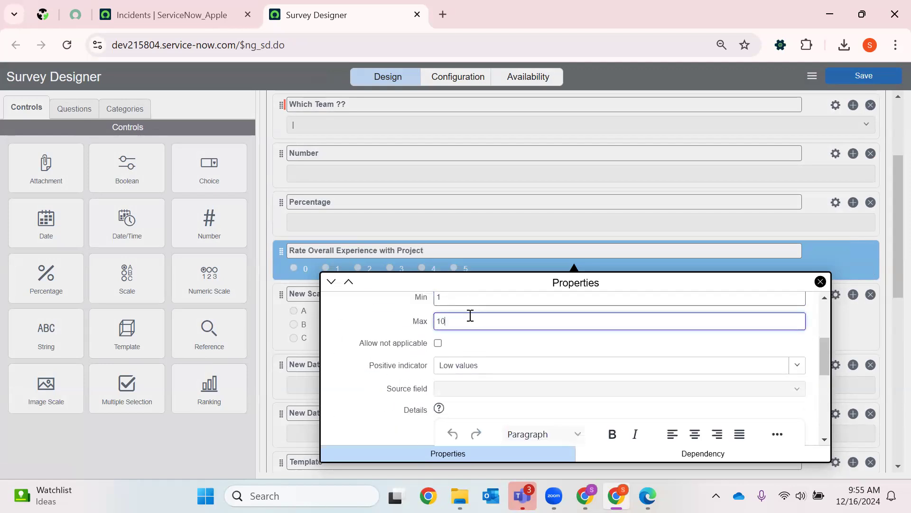
scroll(527, 327, down, 3)
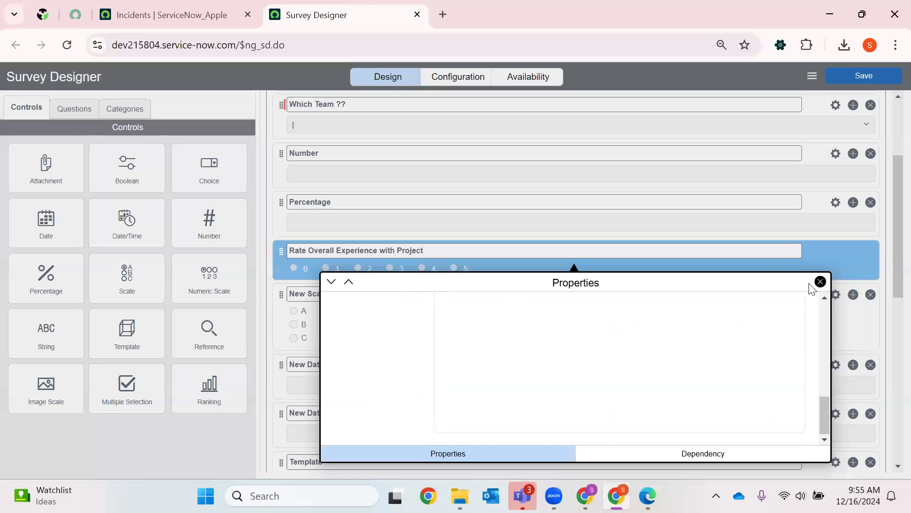
click(819, 282)
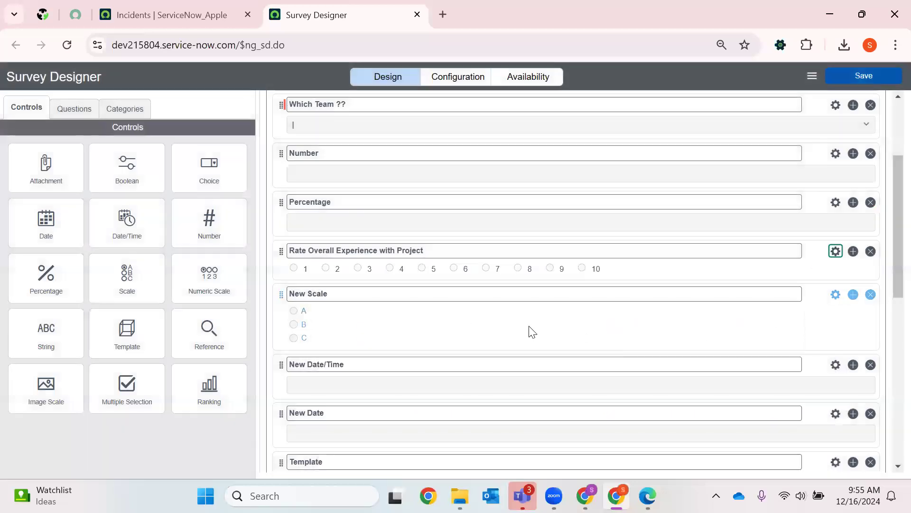
- Set the New Scale question's text to "Project Locations"
click(834, 296)
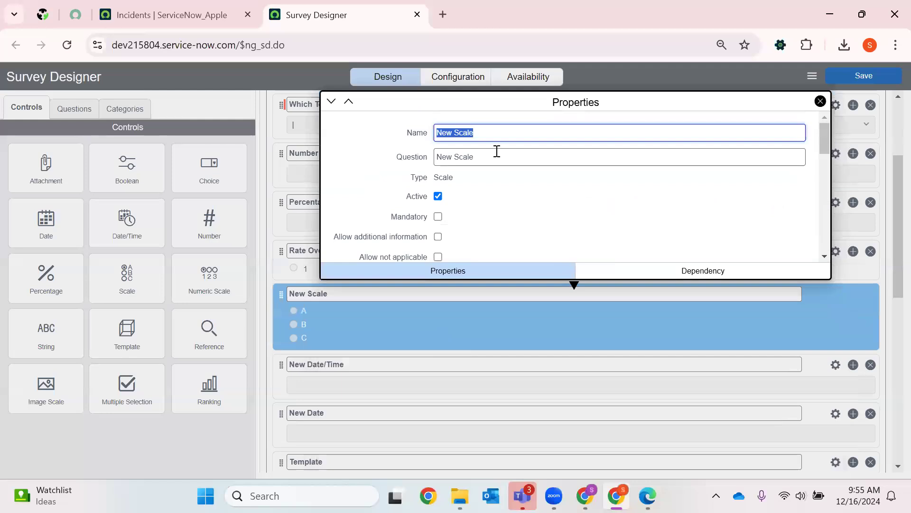
click(487, 159)
key(BackSpace)
text(Pr)
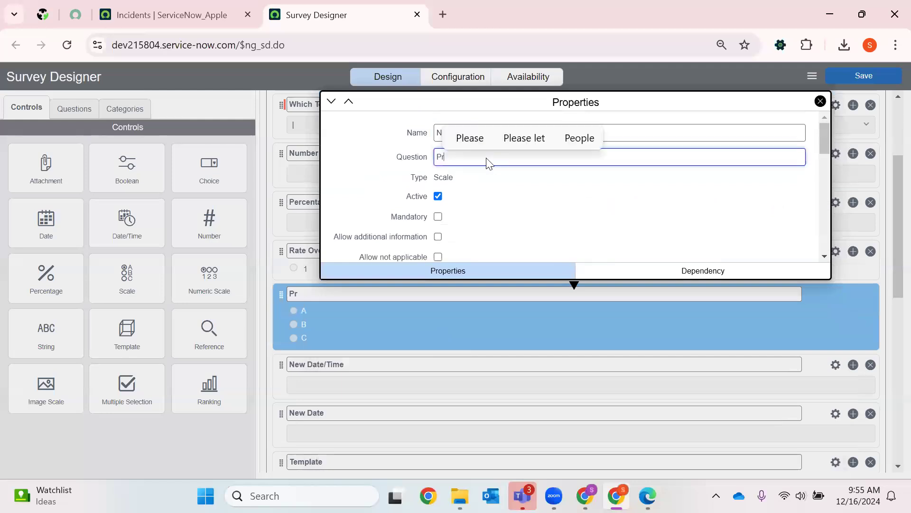
text(oject Locations)
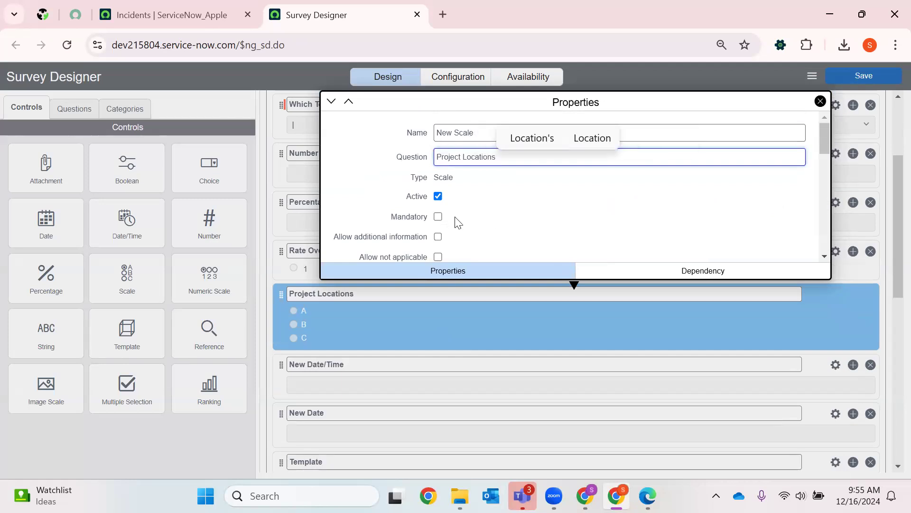
- Rename the three choices of the "Project Locations" question to Hyderabad, Banglore and Chennai
scroll(460, 209, down, 5)
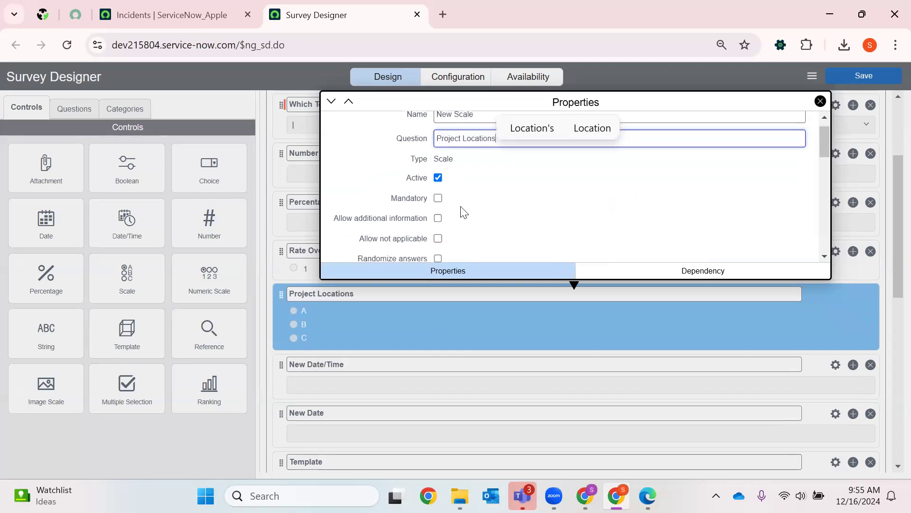
click(485, 165)
text(Hyderabad)
click(475, 174)
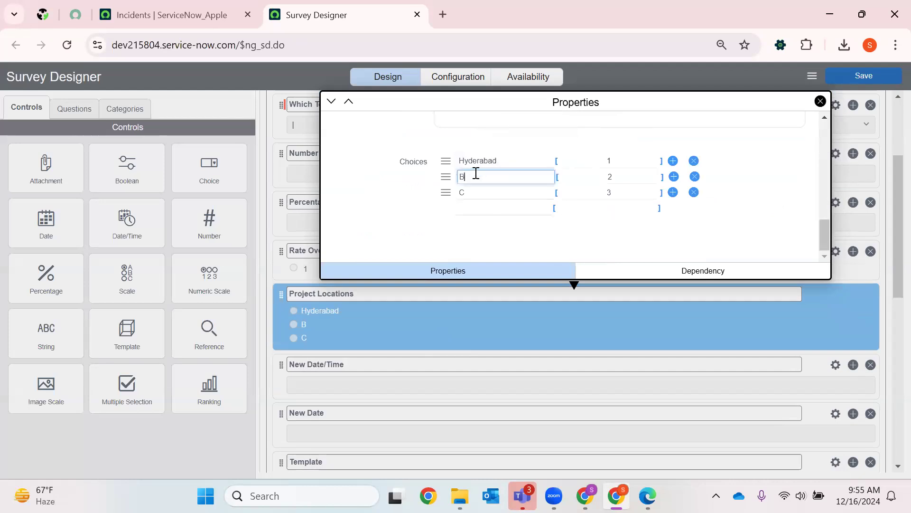
text(anglore)
click(489, 191)
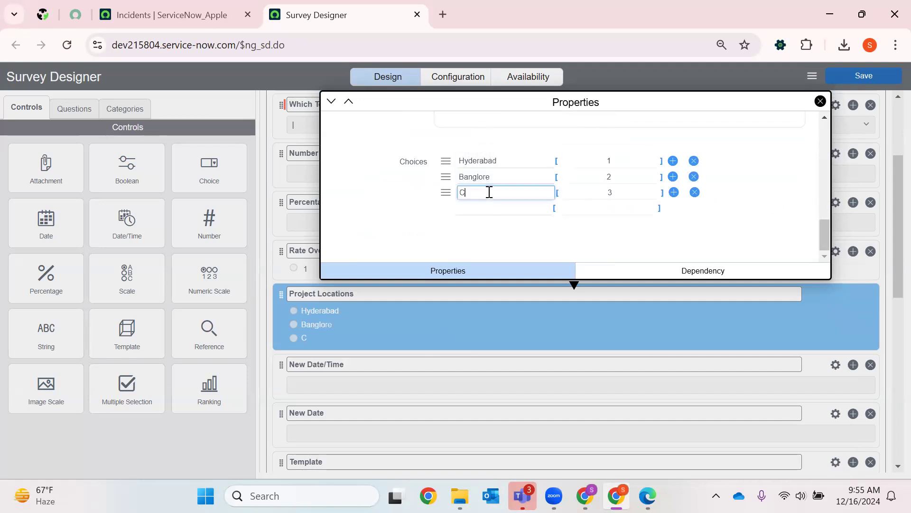
key(BackSpace)
text(Chennai)
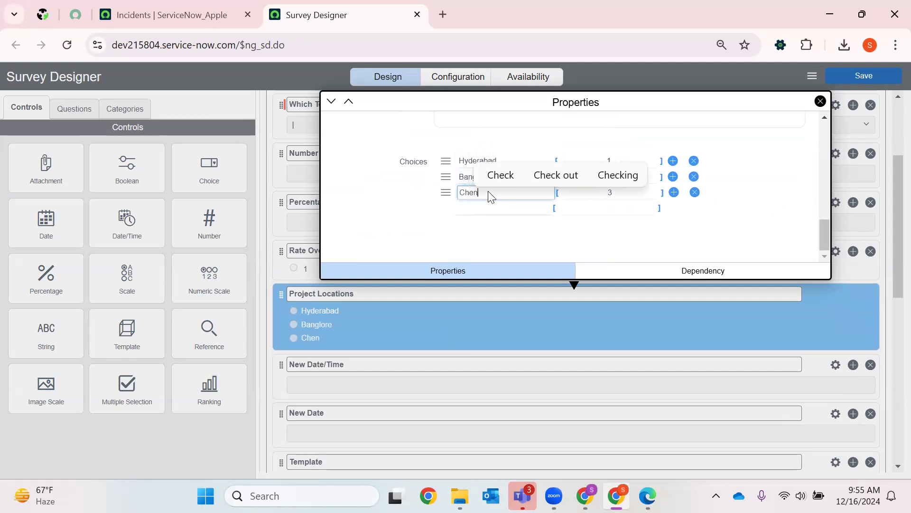
click(498, 205)
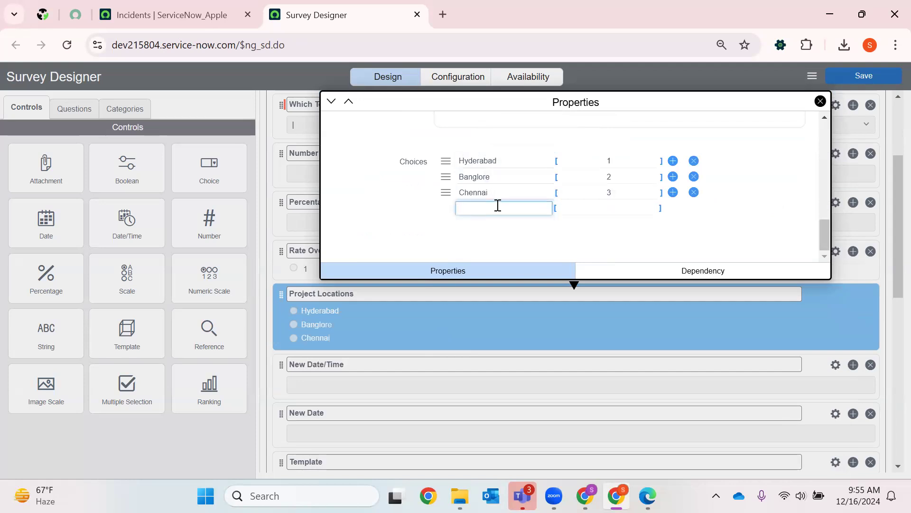
- Add a fourth choice "Pune" with the value 4 to the "Project Locations" question and close its properties
text(Pune)
click(615, 208)
click(610, 209)
text(Pune)
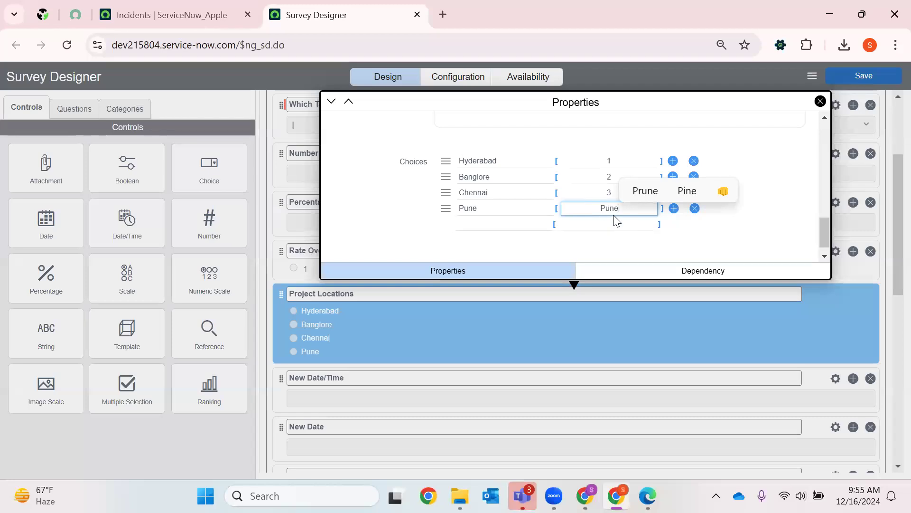
key(BackSpace)
key(BackSpace)
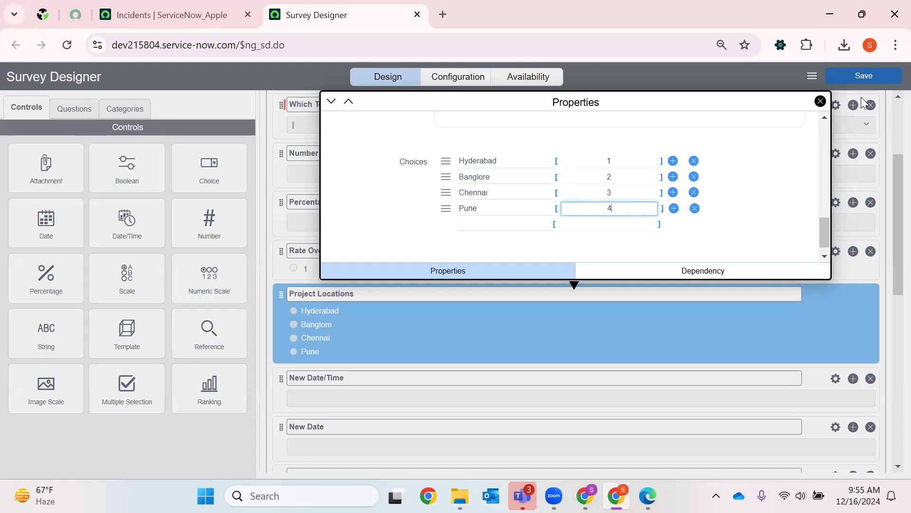
click(820, 101)
- Set the name of the New Date/Time question to "Date/Time" in its properties
scroll(531, 289, down, 2)
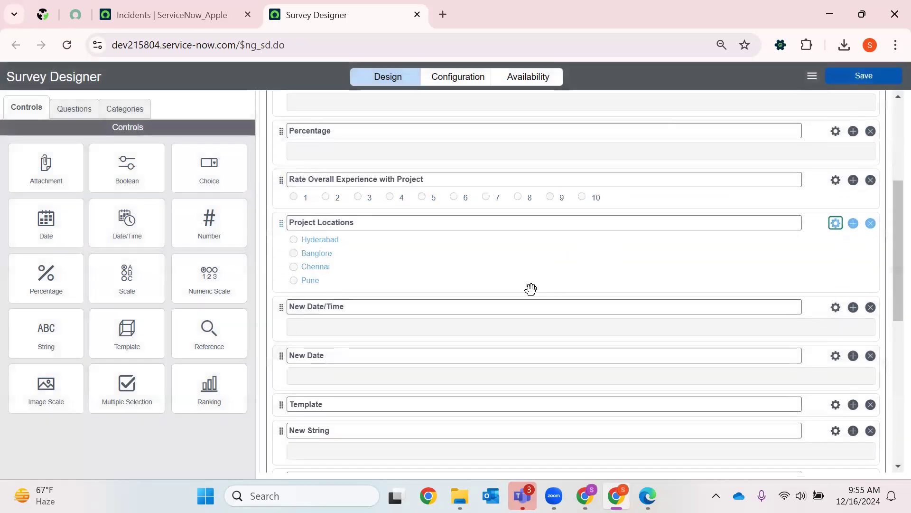
scroll(494, 305, down, 3)
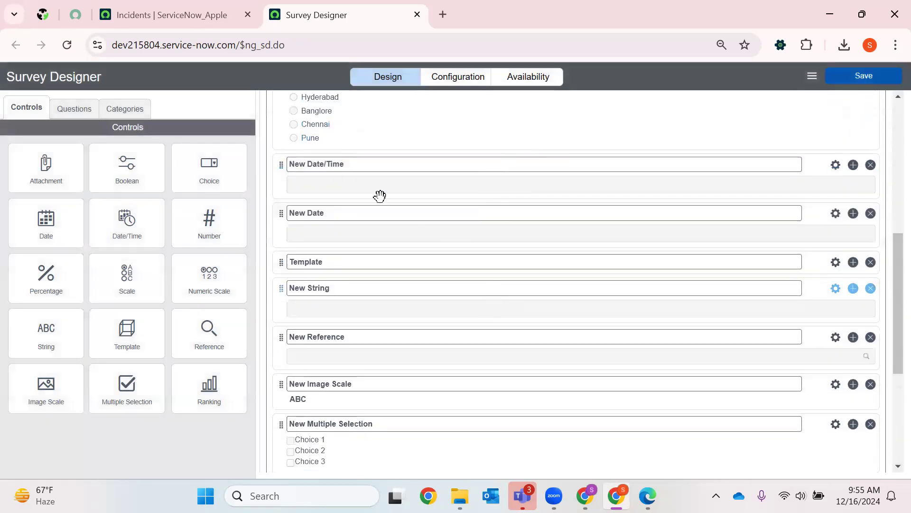
click(836, 165)
key(BackSpace)
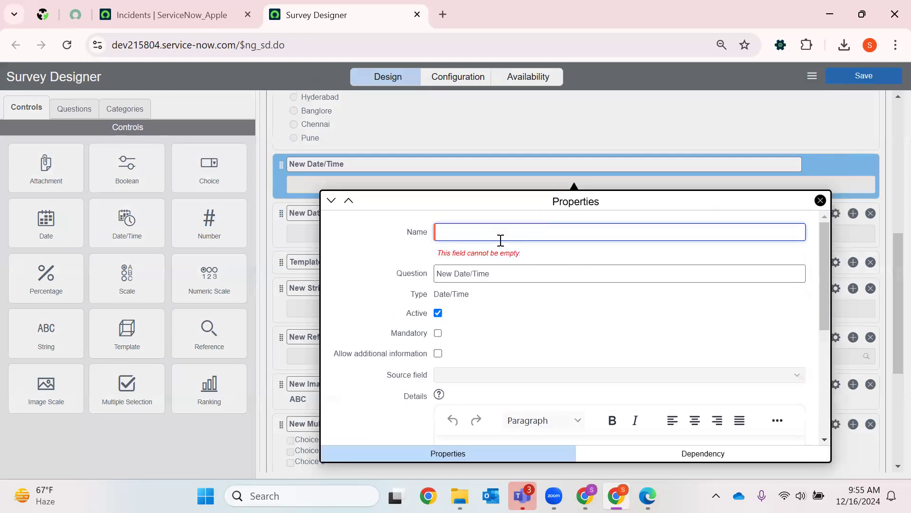
text(Date/)
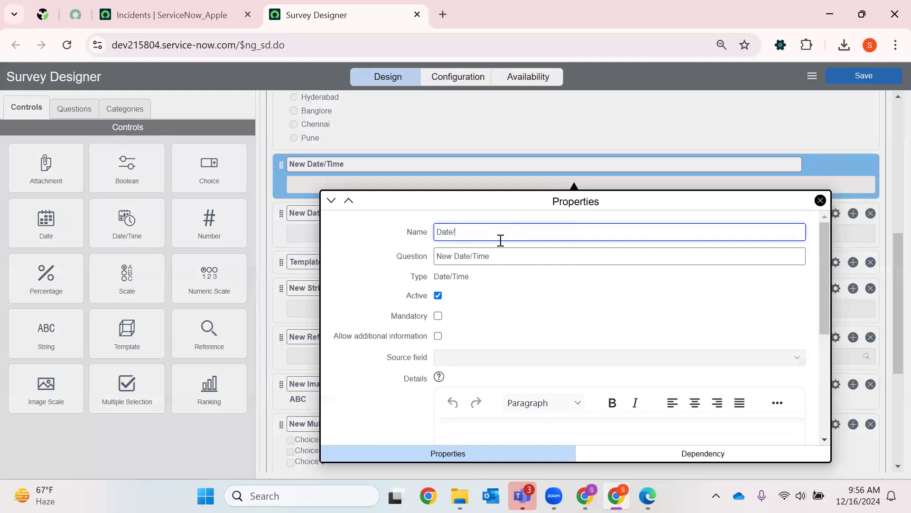
text(Time)
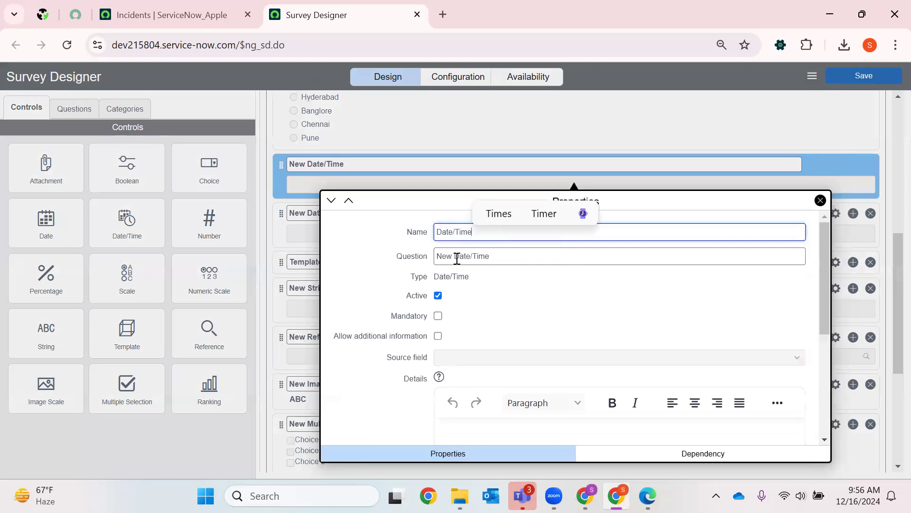
- Change the date/time question's text to "Project Joining Date/Time" and close its properties
click(435, 259)
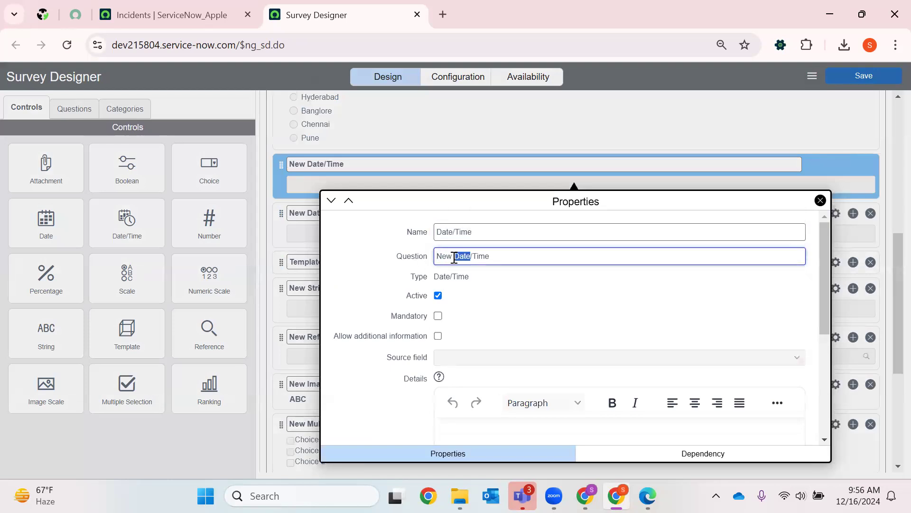
key(BackSpace)
key(BackSpace)
key(BackSpace)
key(BackSpace)
key(BackSpace)
text(Project Joining Date)
scroll(580, 380, down, 5)
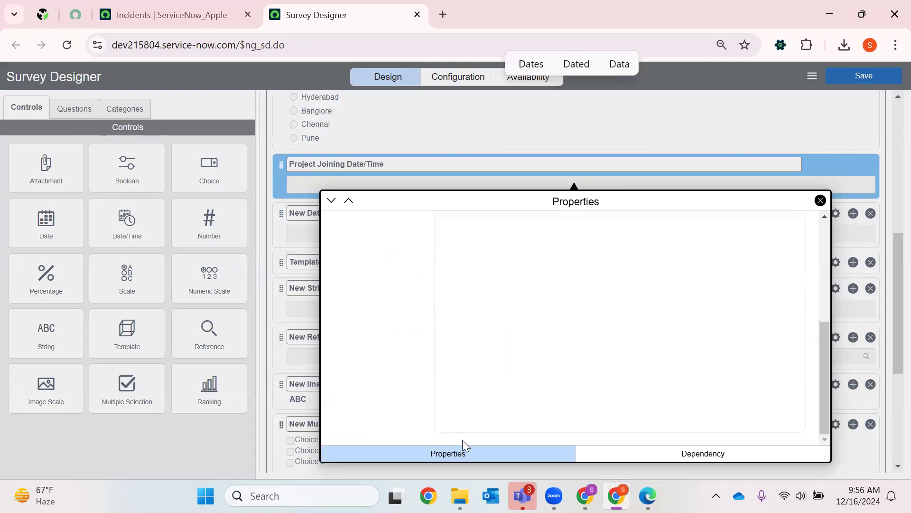
click(820, 200)
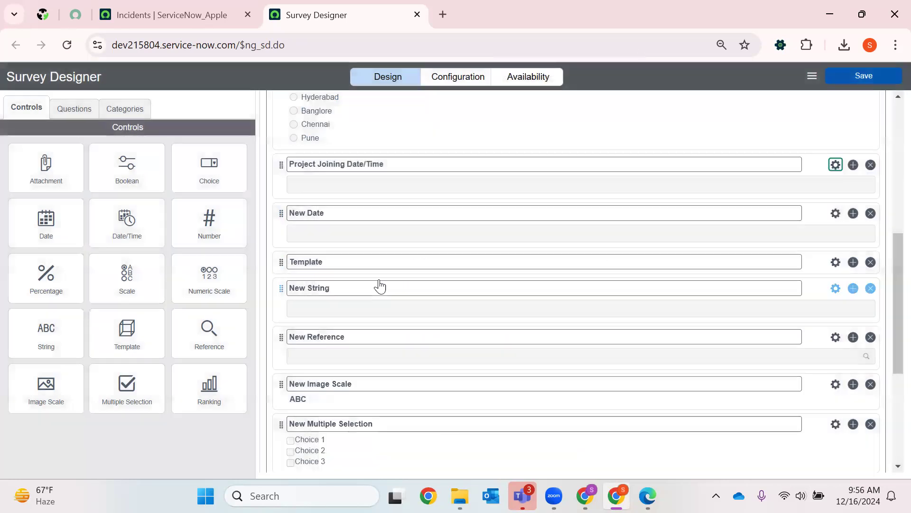
- Assign the Amount template to the Template question and create its questions
click(525, 275)
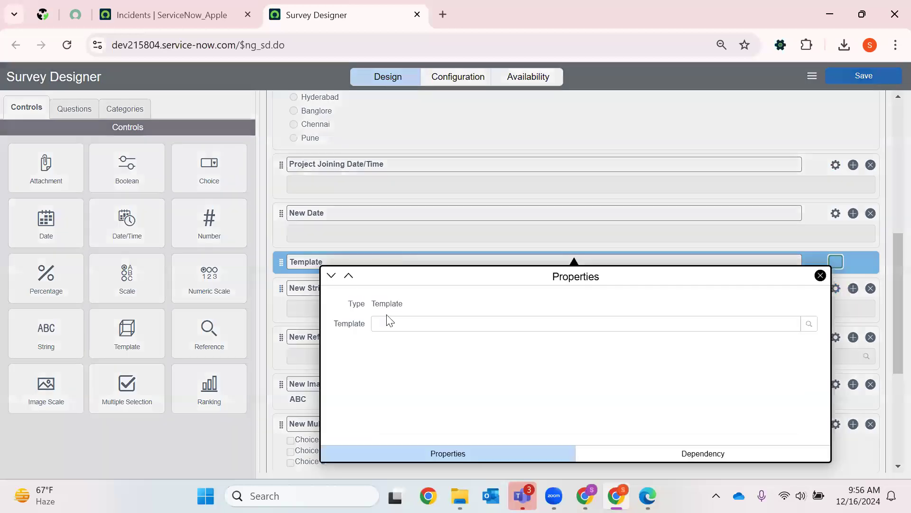
click(397, 325)
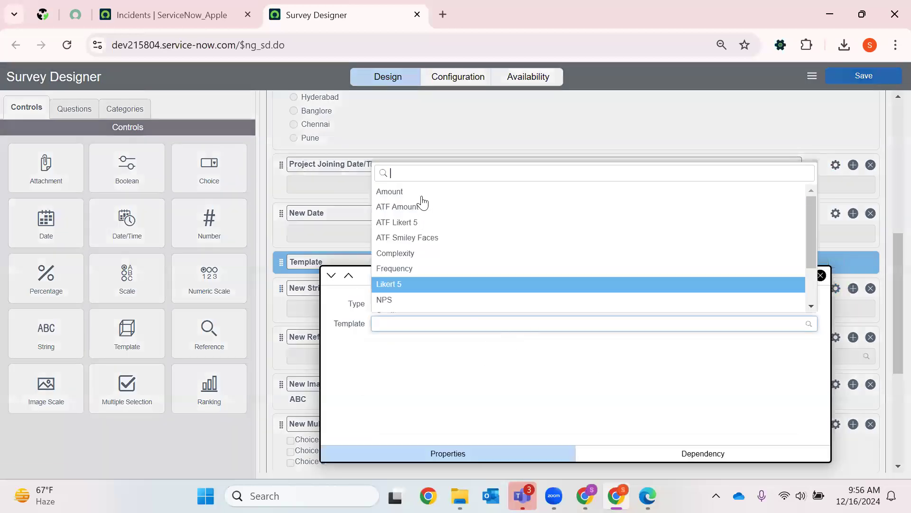
scroll(429, 299, down, 1)
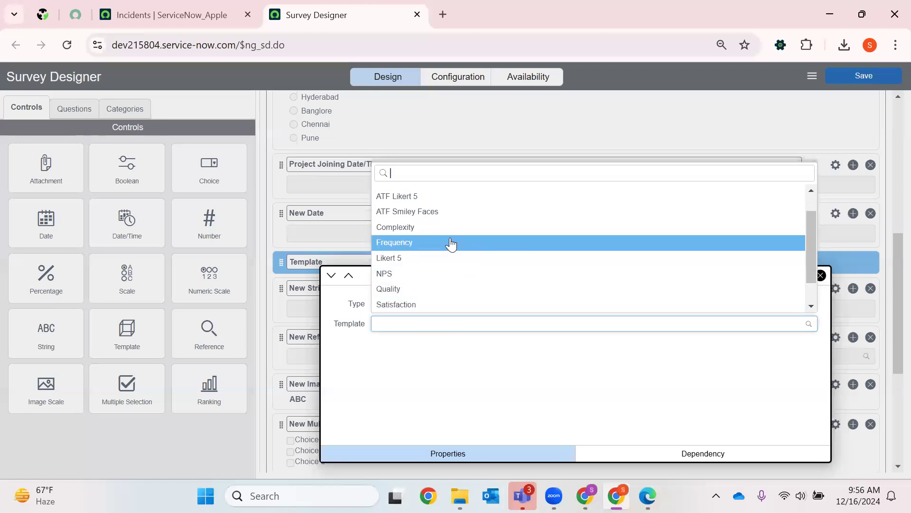
scroll(418, 200, up, 2)
key(Return)
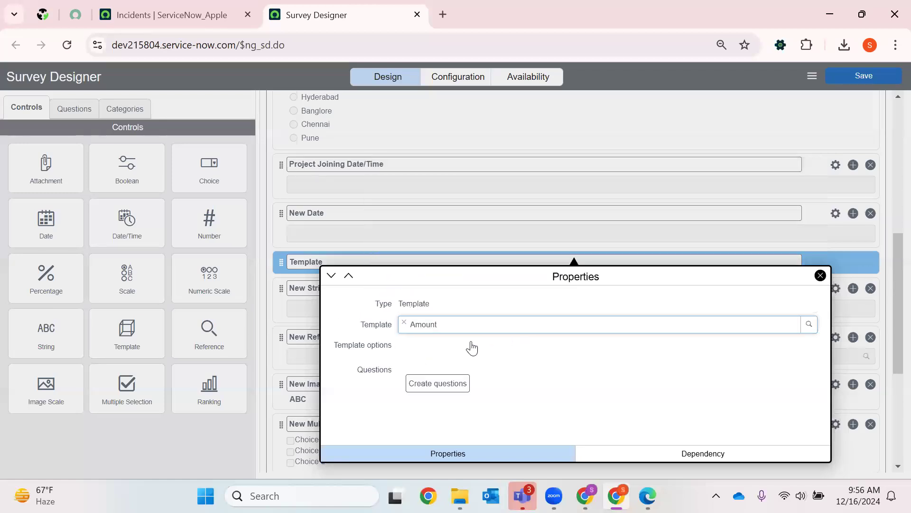
click(459, 405)
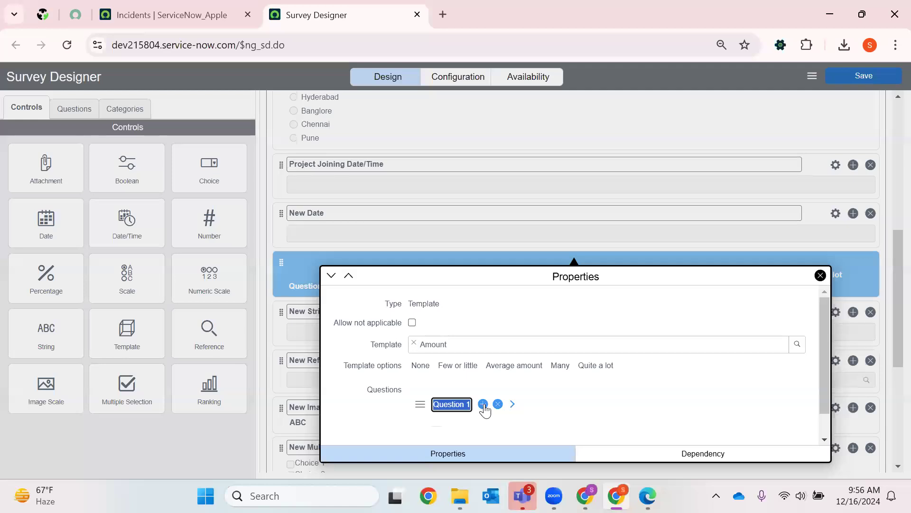
- Change the text of the Amount template's first question to "Hike/ Appraisals"
click(483, 403)
click(496, 404)
click(439, 409)
text(Hik)
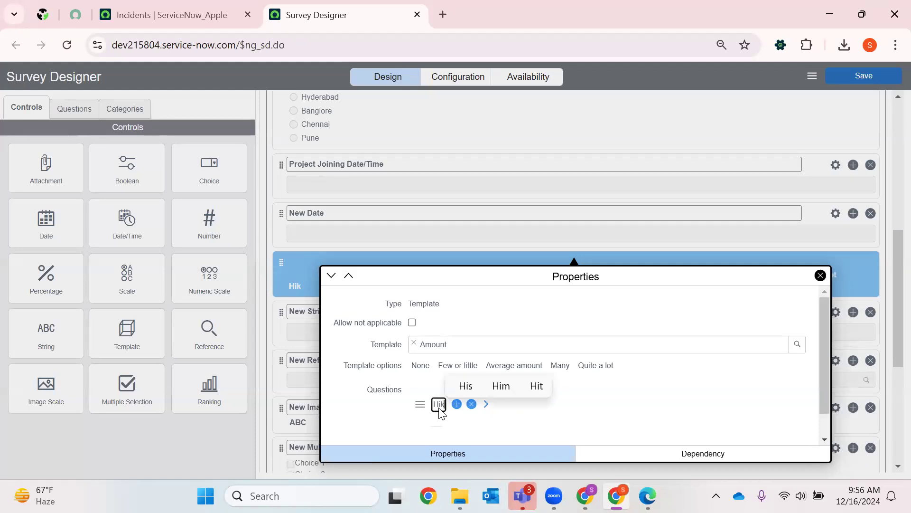
text(e )
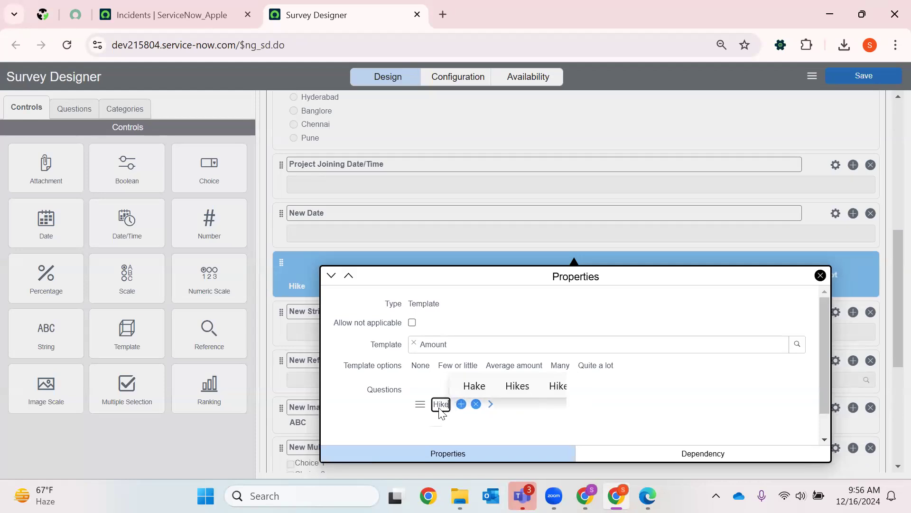
text(/ A)
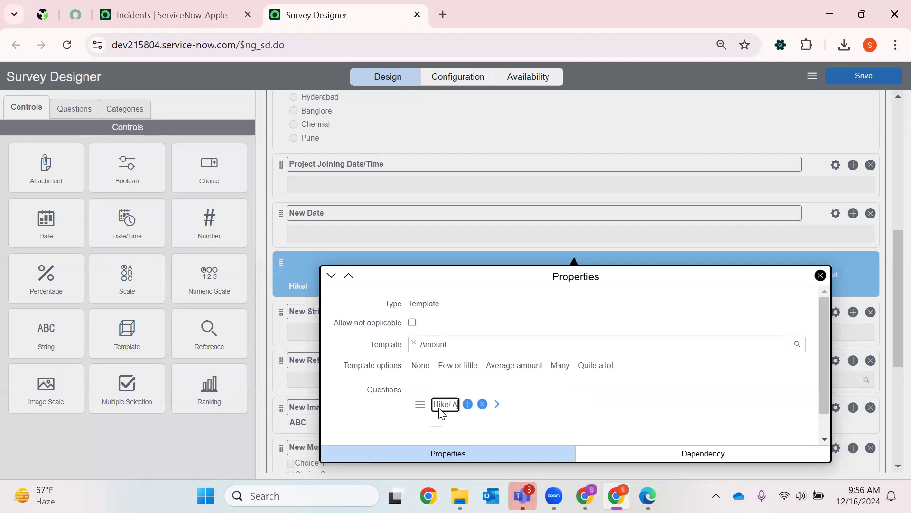
text(ppri)
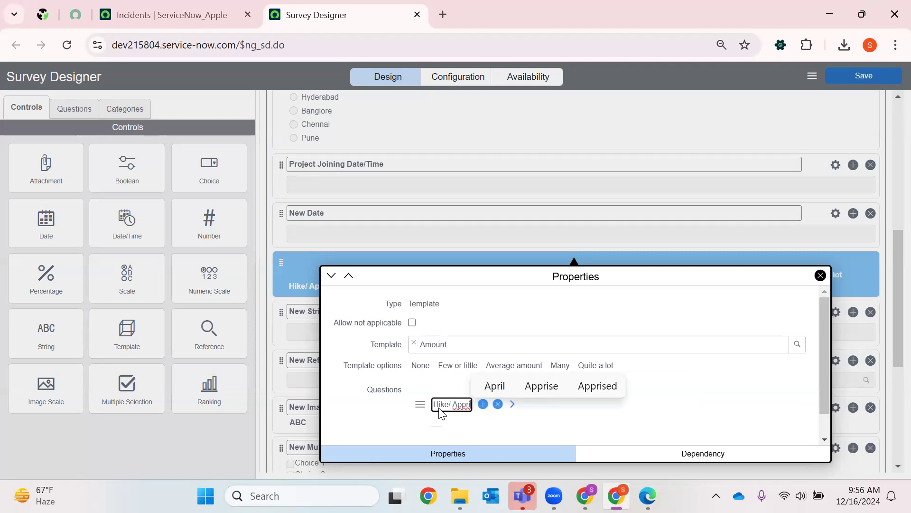
key(BackSpace)
text(aisal)
click(521, 392)
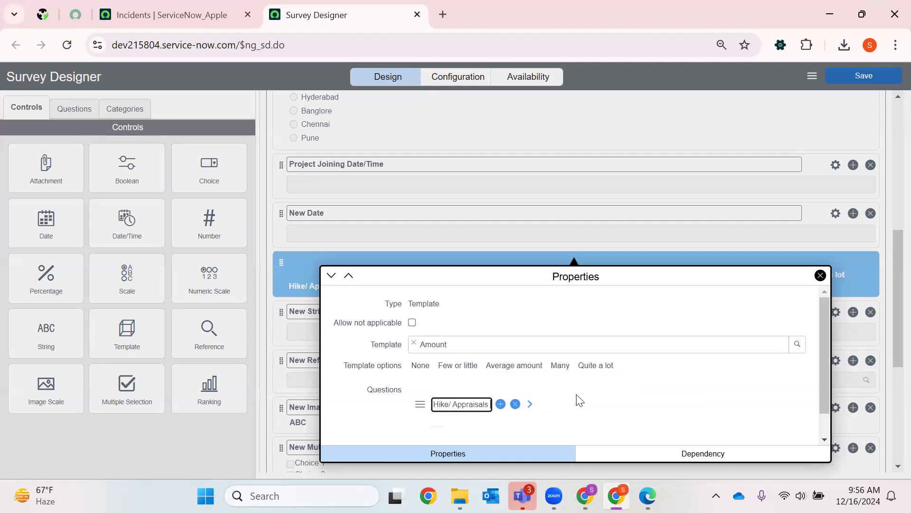
- Try to close the template question's properties
click(820, 275)
scroll(562, 436, down, 1)
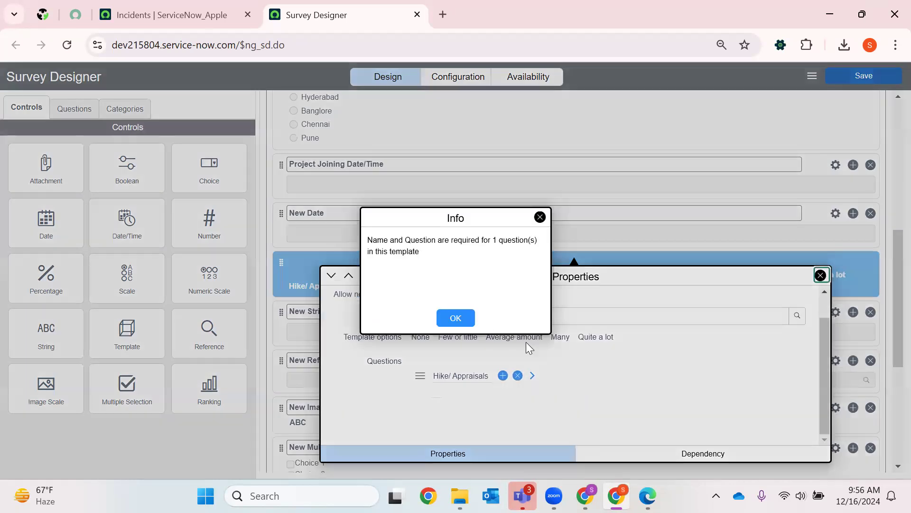
click(455, 317)
scroll(777, 321, up, 1)
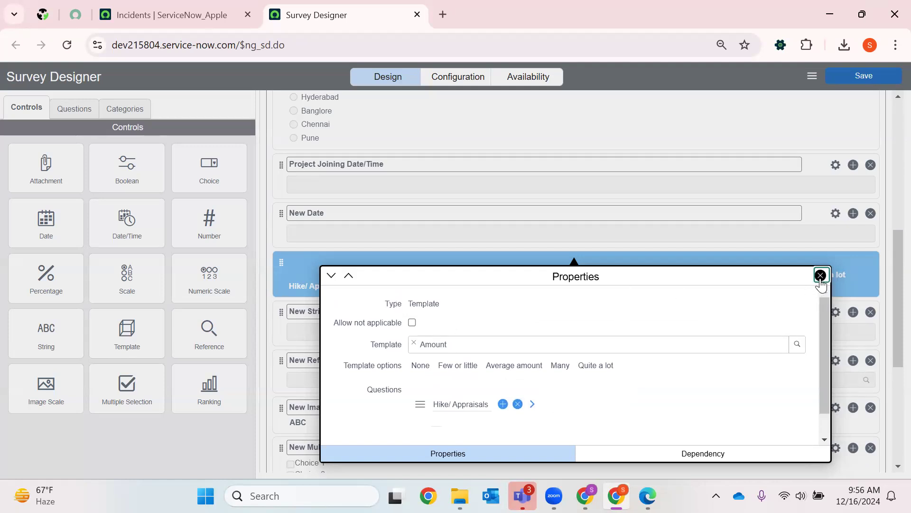
scroll(522, 432, down, 1)
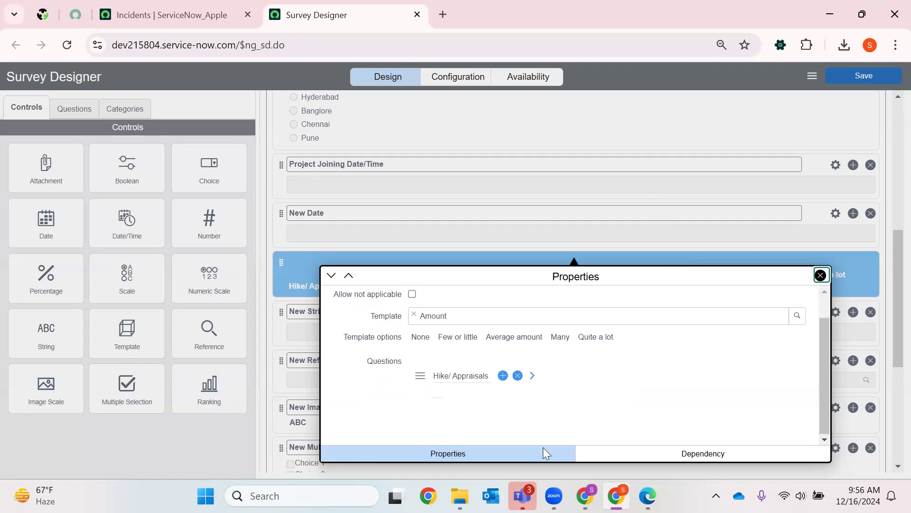
click(541, 456)
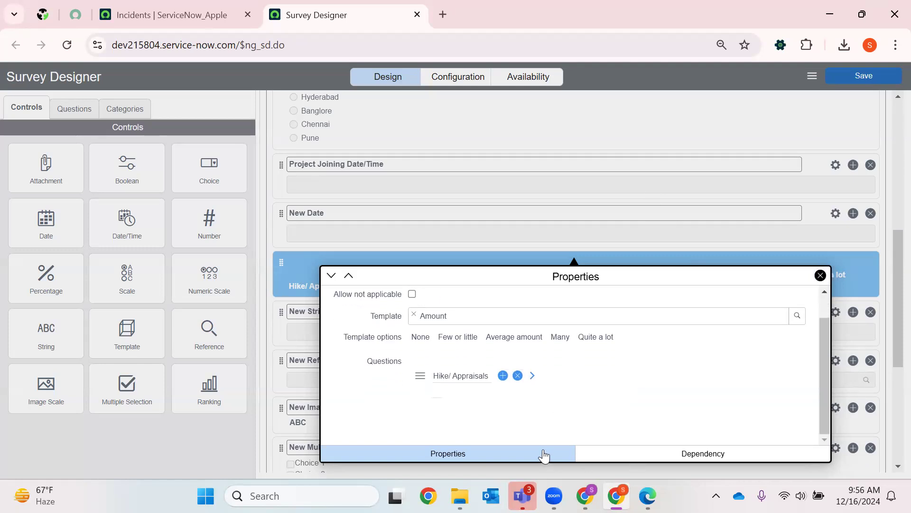
- Add blank questions below "Hike/ Appraisals", remove them, and try to move to the previous question's properties
click(502, 376)
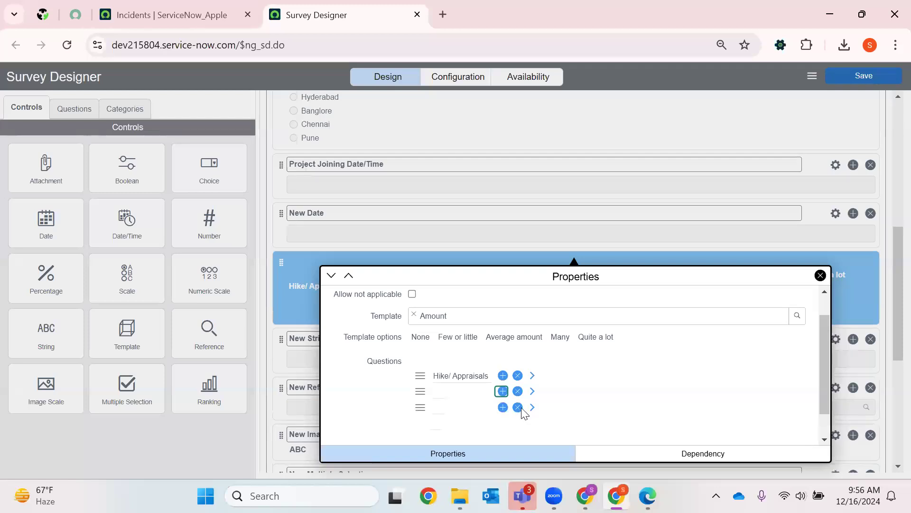
click(517, 392)
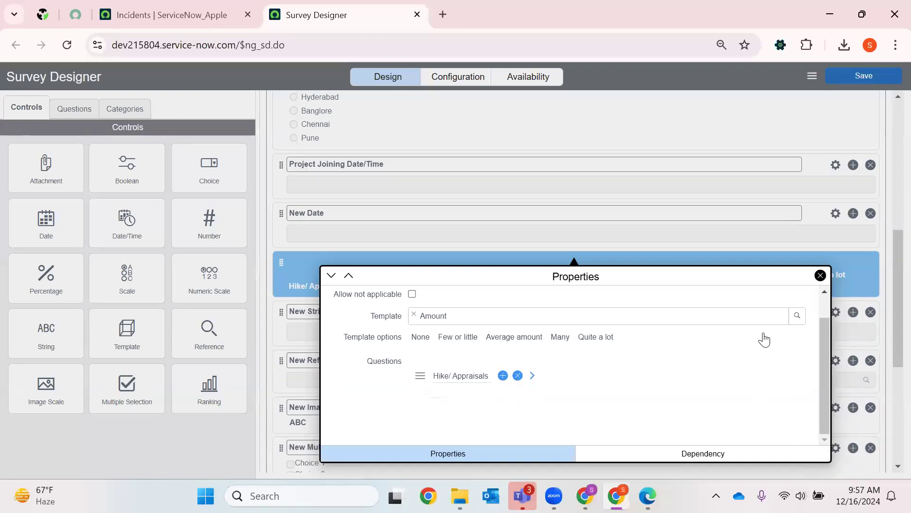
scroll(819, 285, up, 1)
click(350, 277)
scroll(464, 344, down, 1)
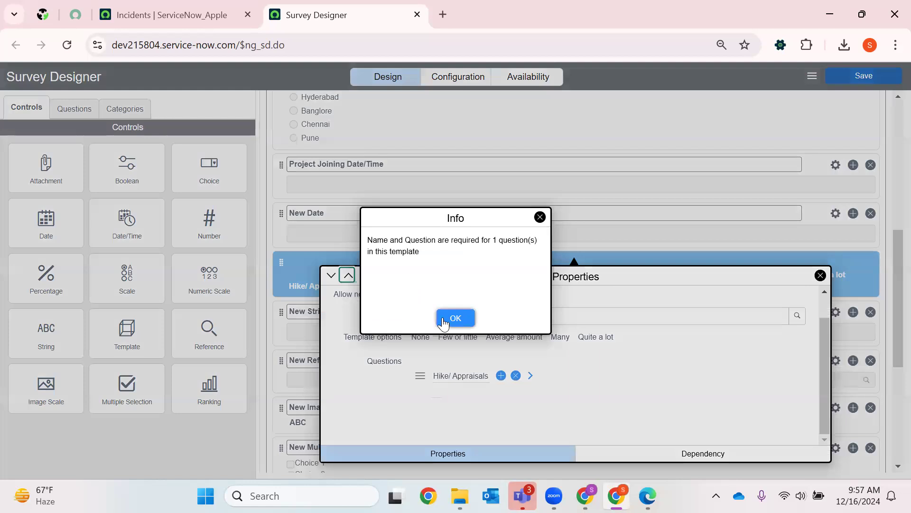
click(443, 323)
- Add a blank question to the template and set the name of the "Hike/ Appraisals" question to "Hike"
click(438, 396)
click(500, 375)
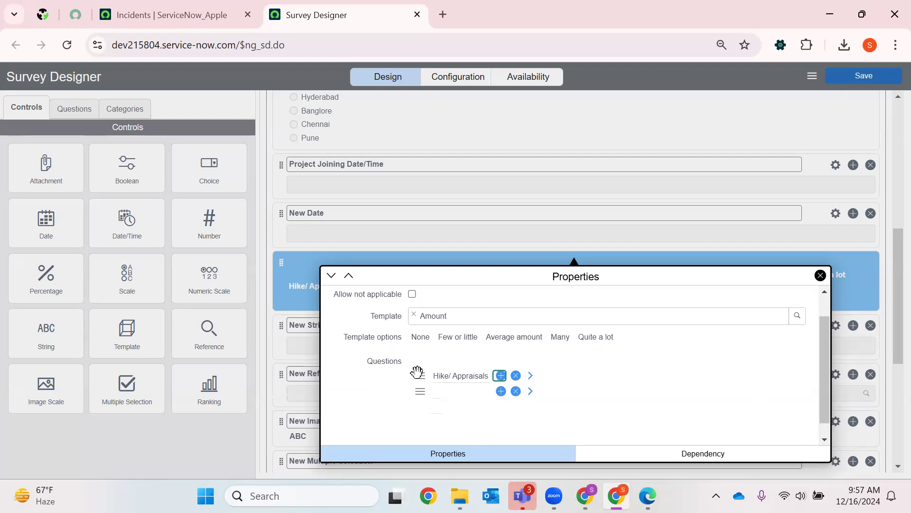
click(531, 379)
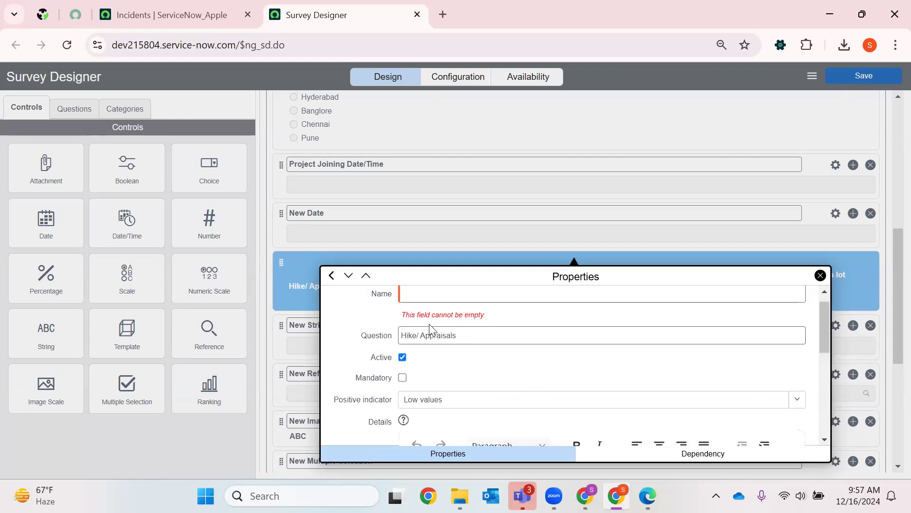
click(439, 311)
text(Hike)
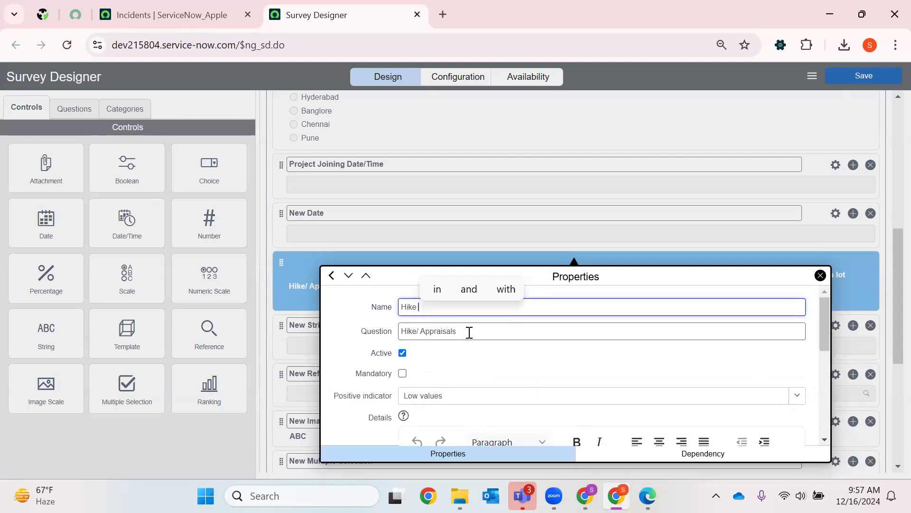
scroll(491, 378, down, 5)
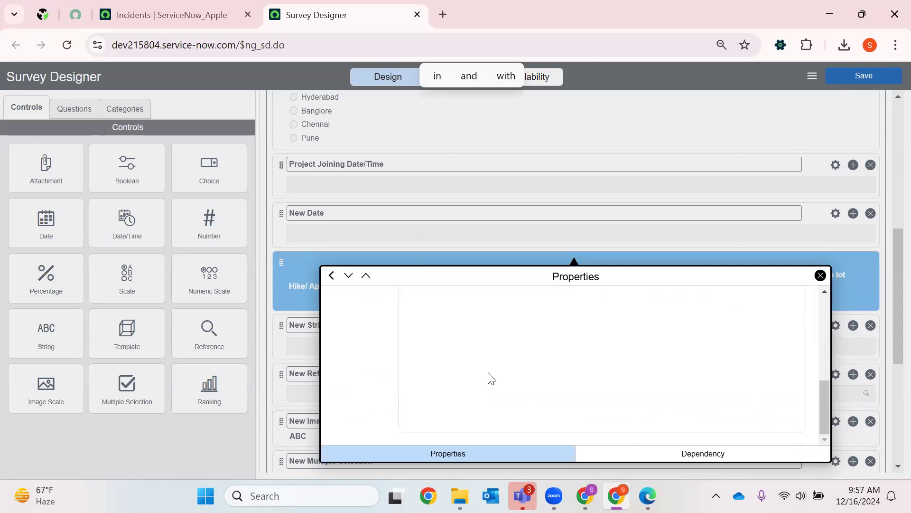
- Return to the template's question list and delete the blank question below "Hike/ Appraisals"
click(821, 275)
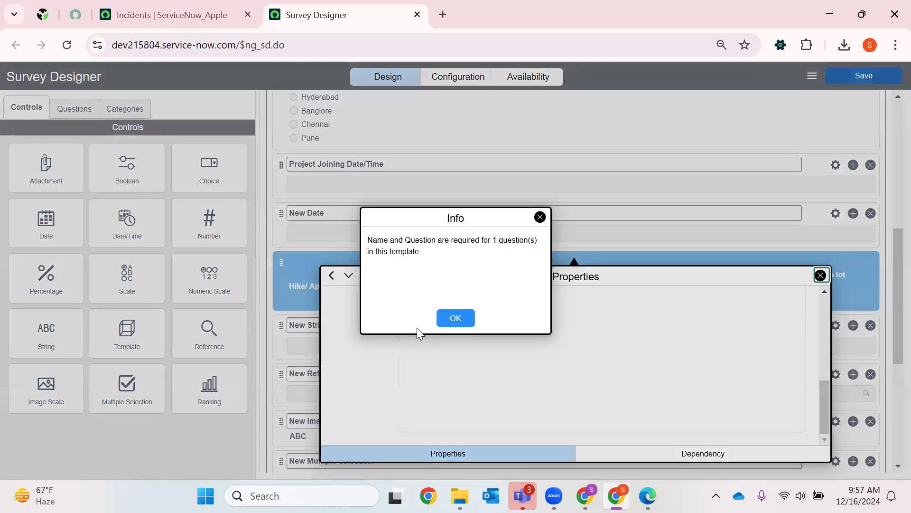
click(465, 323)
scroll(448, 310, up, 5)
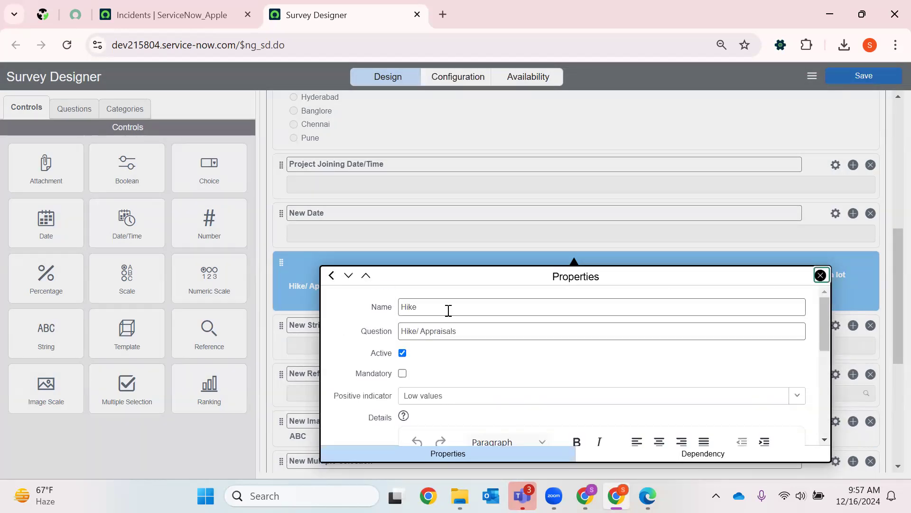
click(347, 276)
click(331, 277)
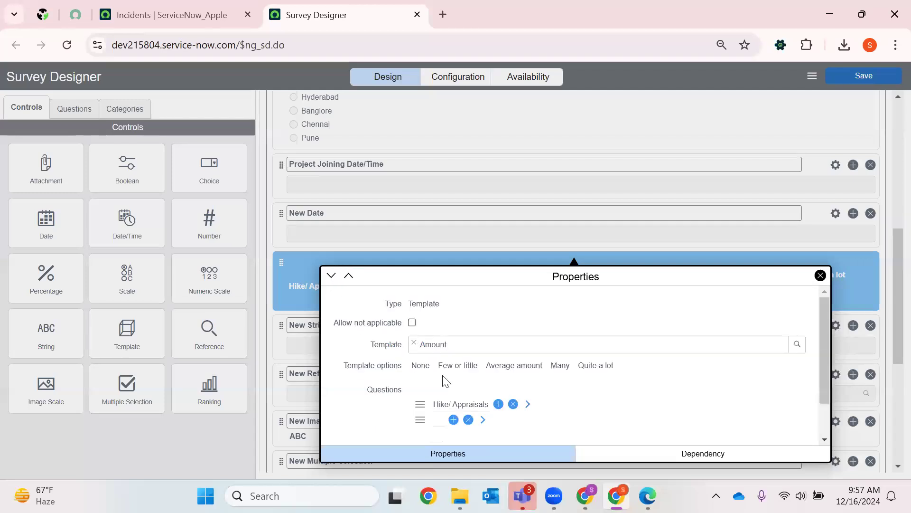
click(516, 420)
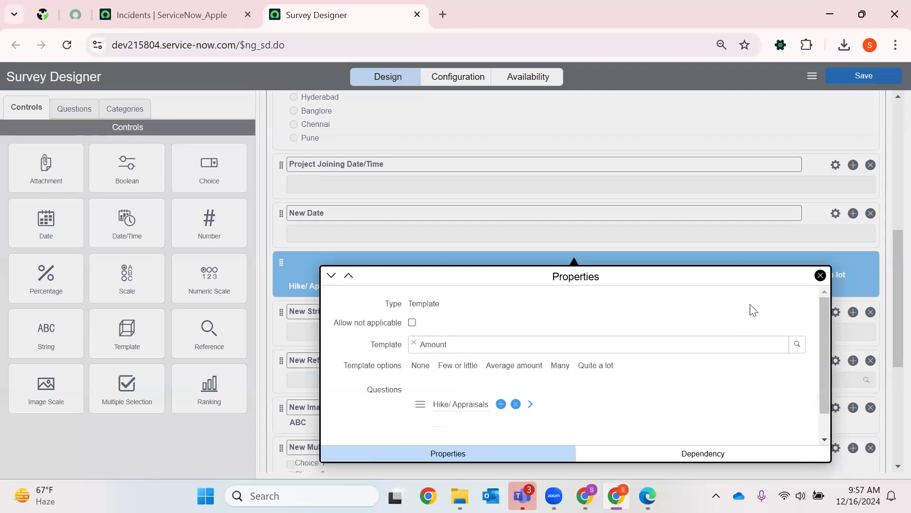
- Close the template question's properties and set the name and question text of the "New String" question to "Suggestions"
click(821, 276)
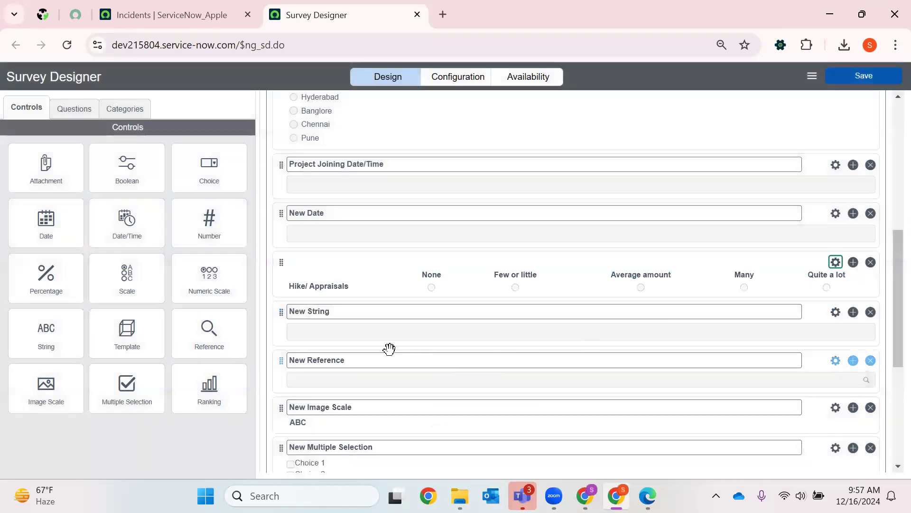
scroll(392, 327, down, 2)
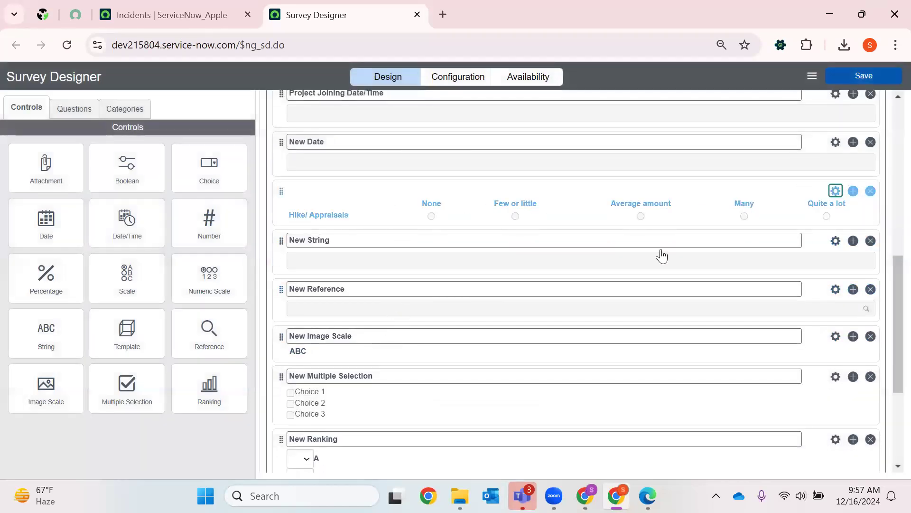
click(835, 241)
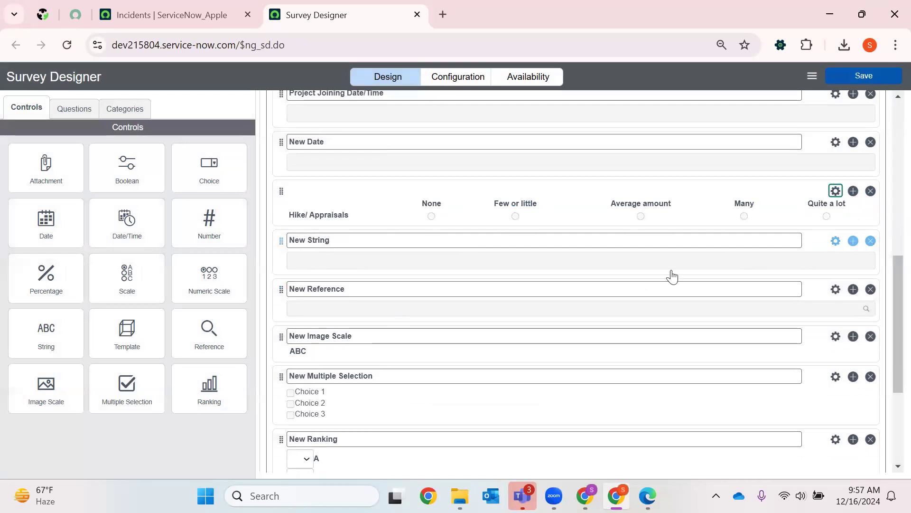
key(BackSpace)
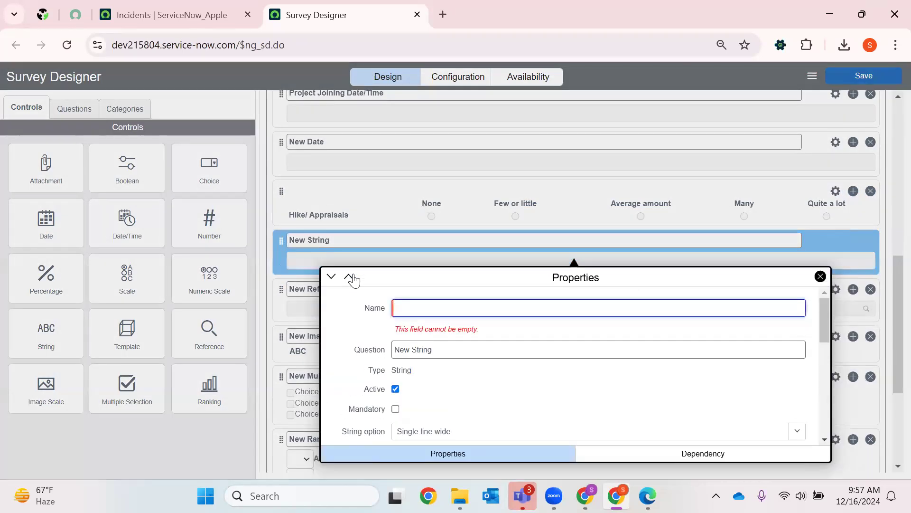
text(Suggestions)
triple_click(422, 331)
key(BackSpace)
text(Suggestions)
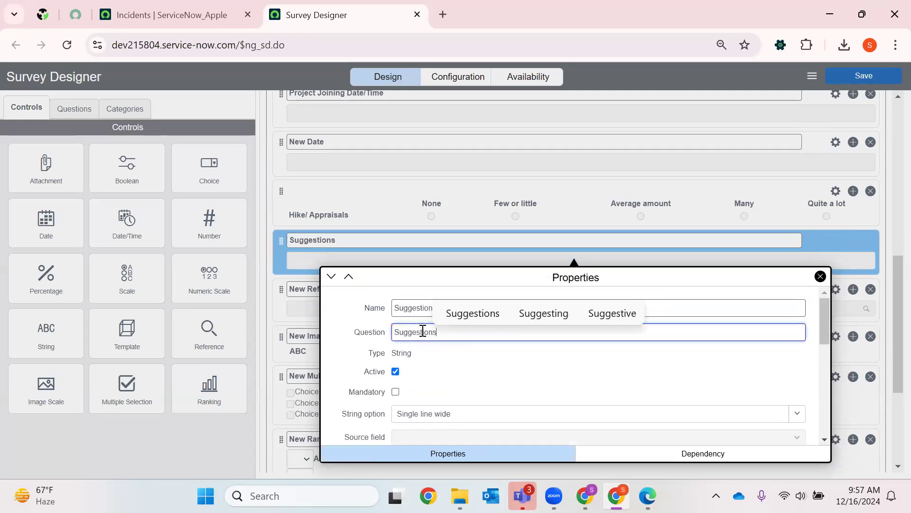
- Set the "Suggestions" question's string option to Multiline and add another string question directly below it
scroll(478, 411, down, 5)
scroll(463, 399, up, 3)
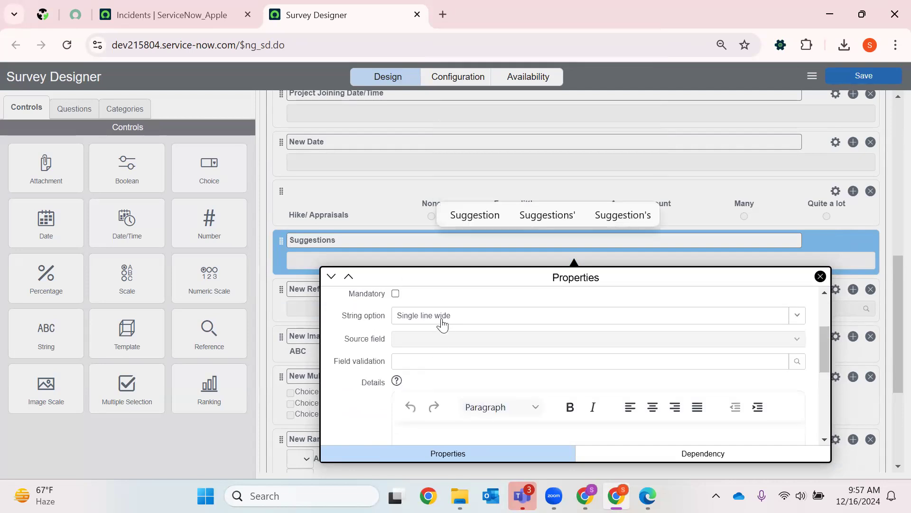
click(441, 315)
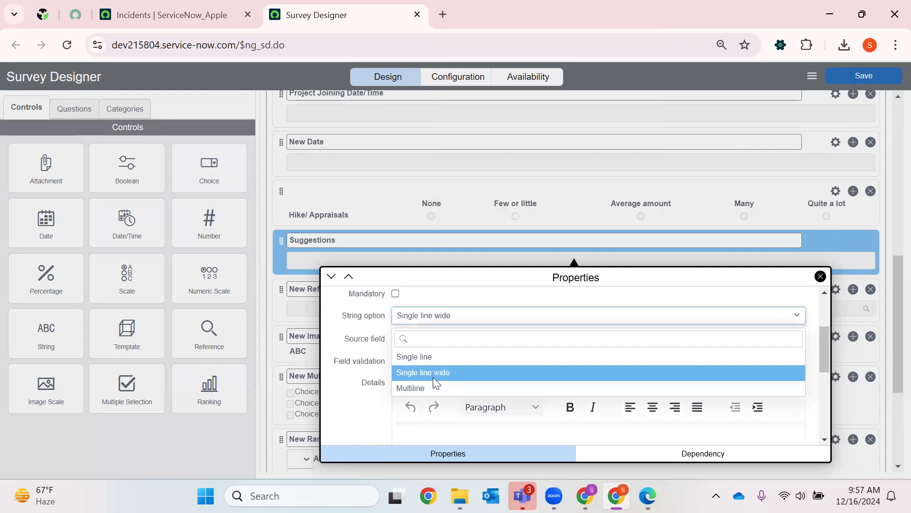
click(409, 387)
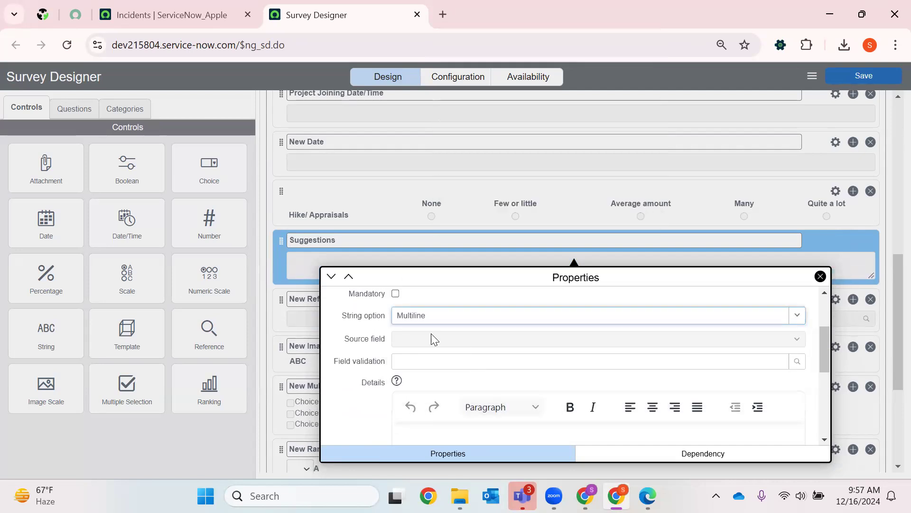
click(820, 277)
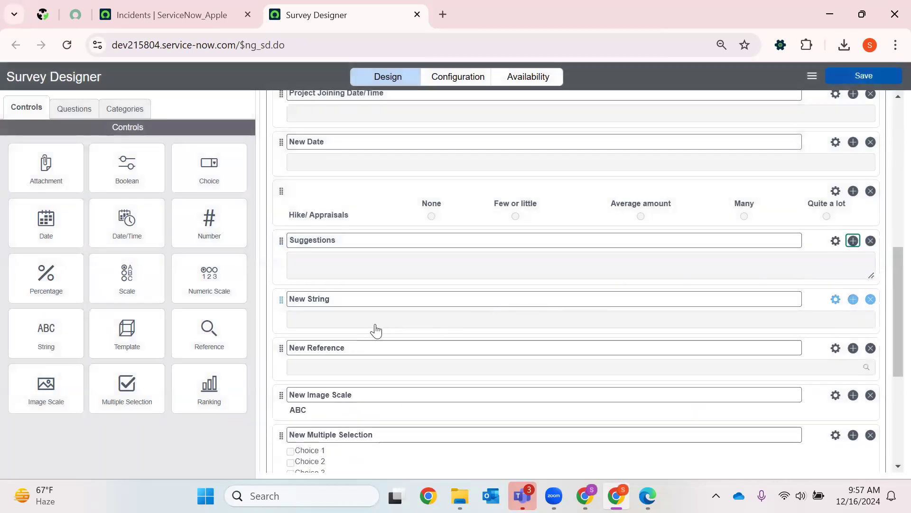
- Set the question text of the string question below "Suggestions" to "Commnets" and close its properties
double_click(353, 305)
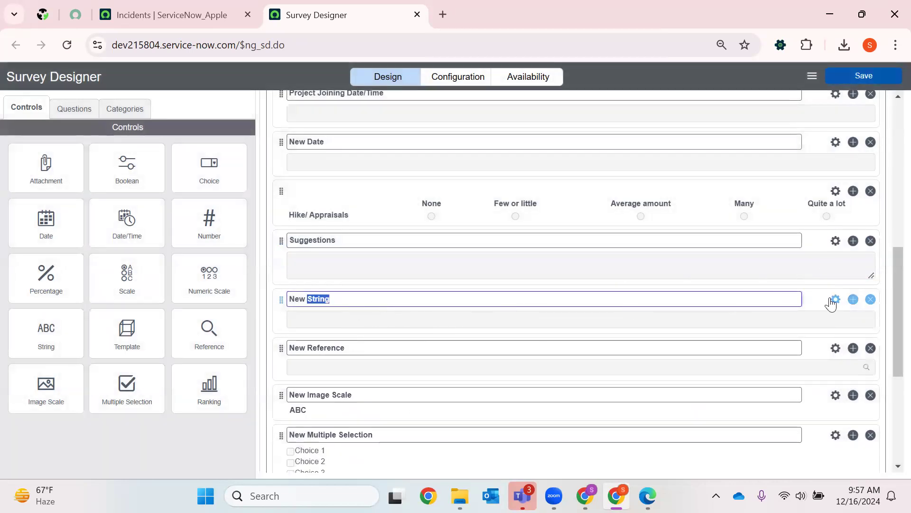
click(571, 306)
click(450, 134)
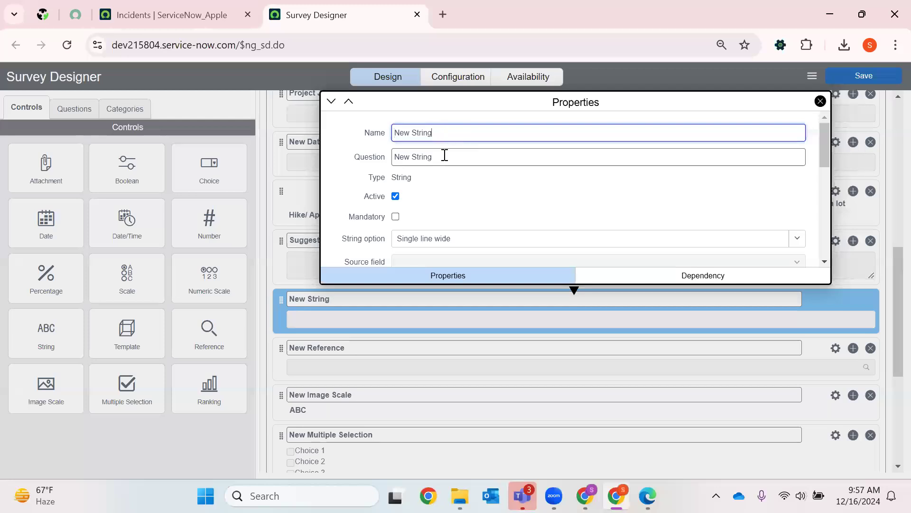
click(444, 155)
key(BackSpace)
text(Commnets)
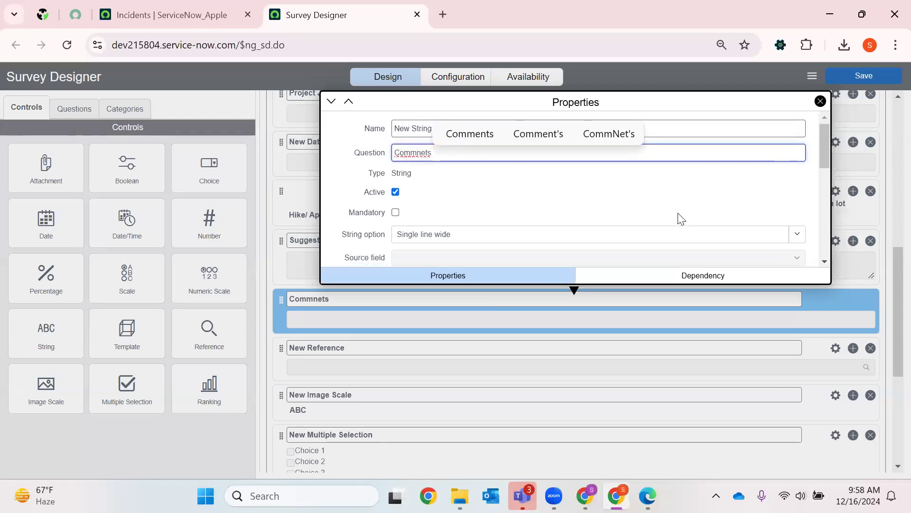
scroll(673, 213, down, 5)
click(820, 101)
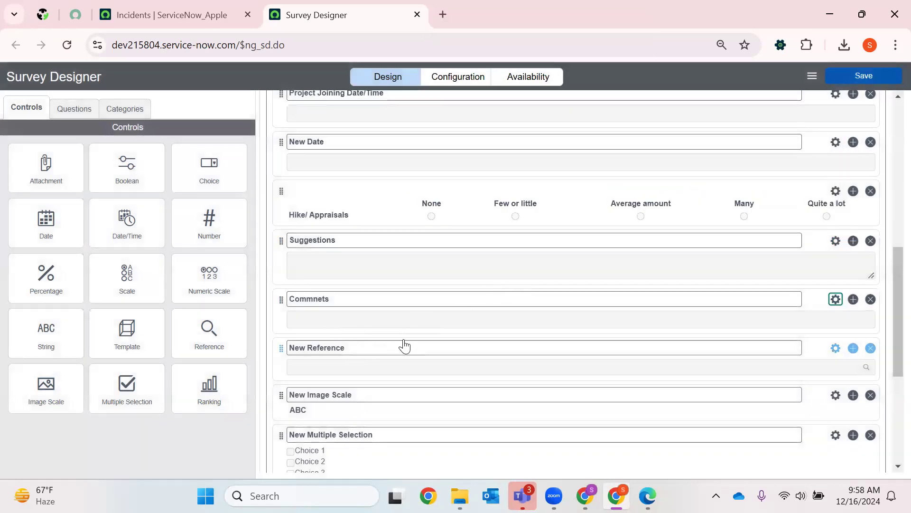
- Name the "New Reference" question "Manager details" and set its question text to "select your manager"
scroll(542, 335, down, 1)
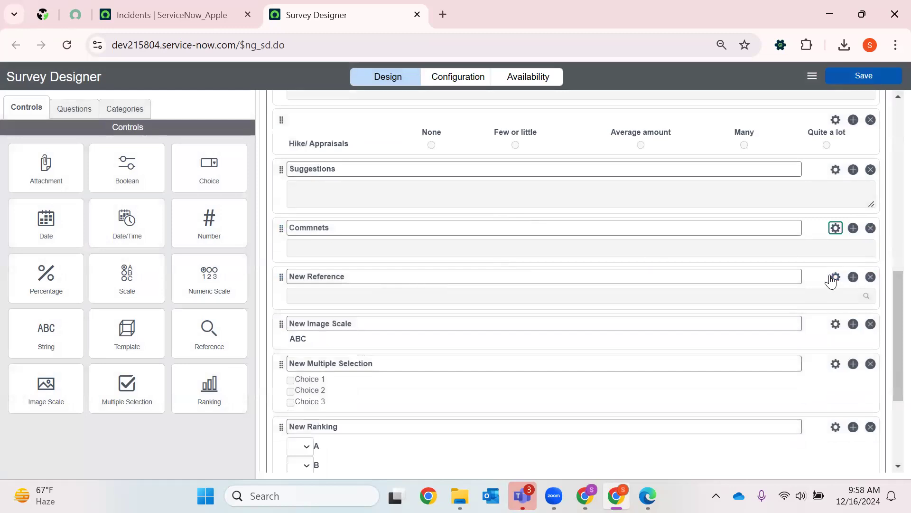
click(470, 283)
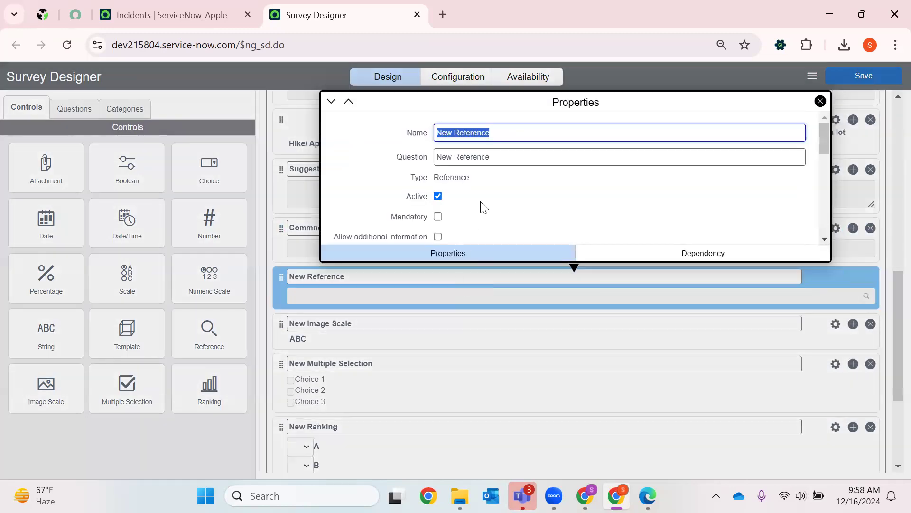
key(BackSpace)
text(Mana)
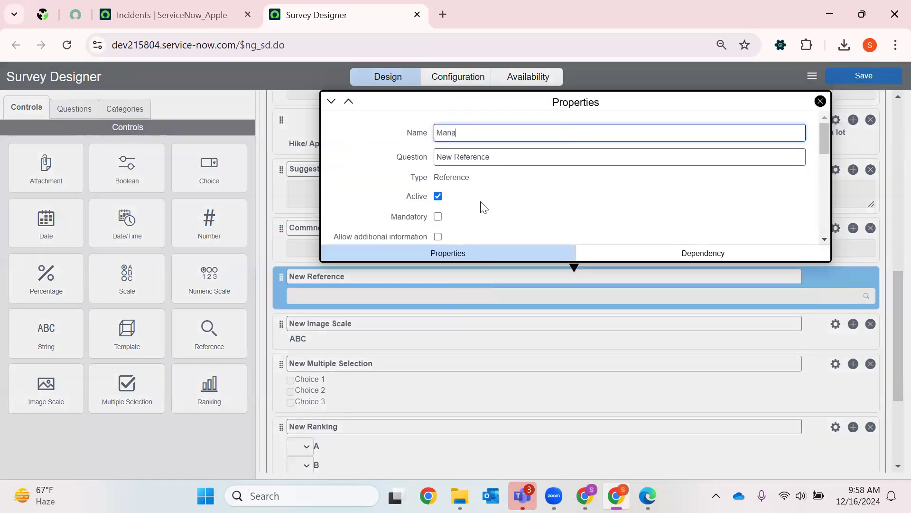
text(ger details)
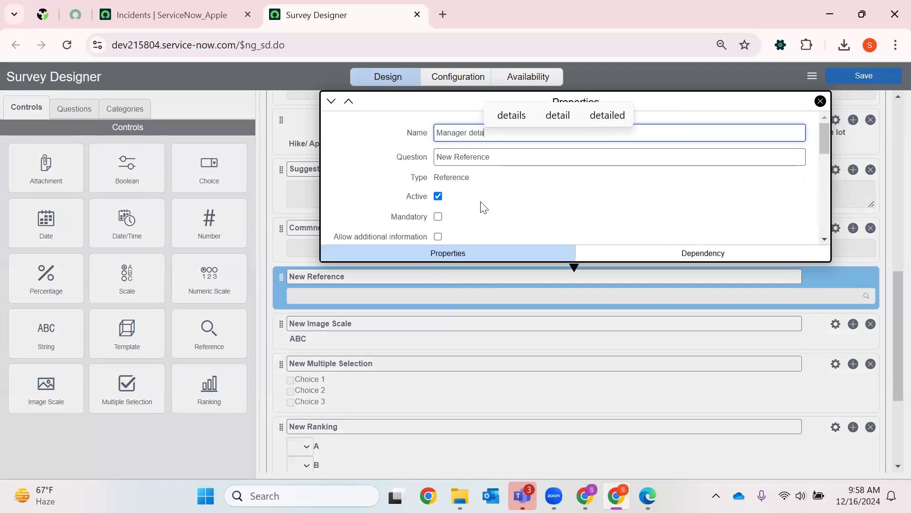
triple_click(476, 164)
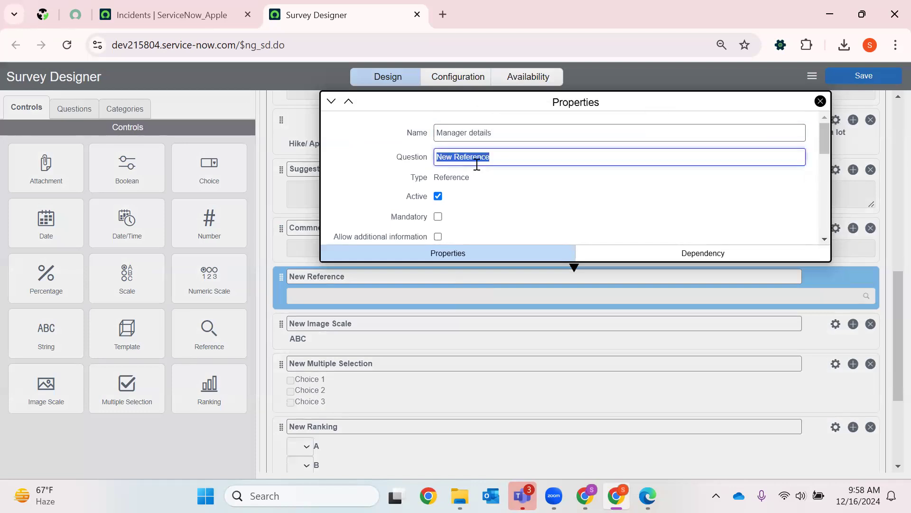
text(select your manager)
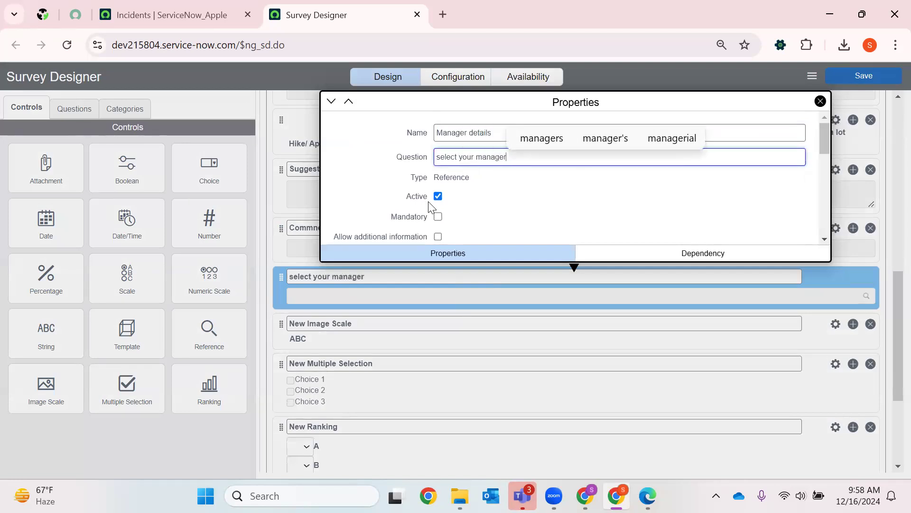
- Set the manager question's reference table to User [sys_user] and close its properties
scroll(474, 164, down, 2)
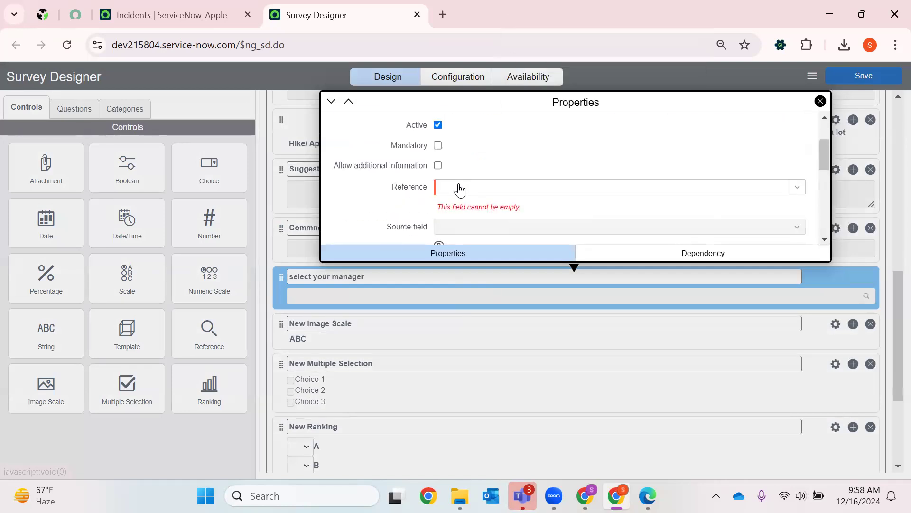
click(459, 191)
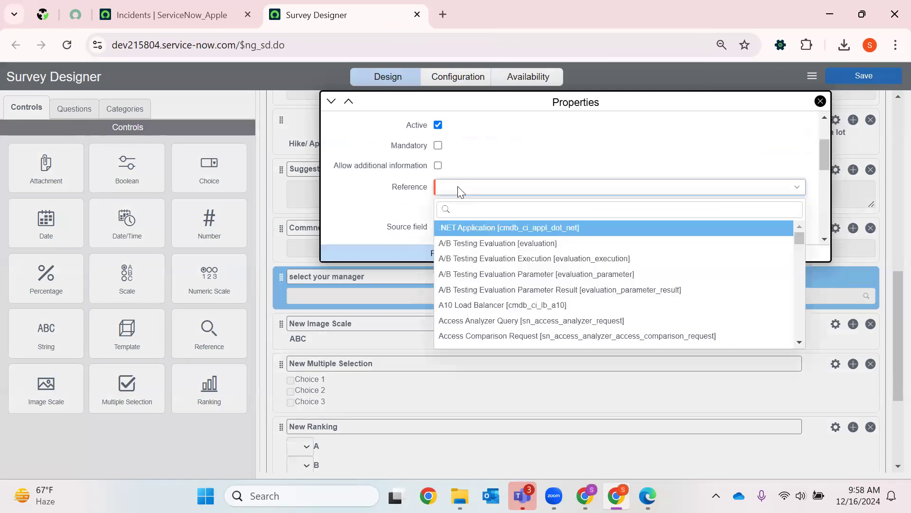
text(in)
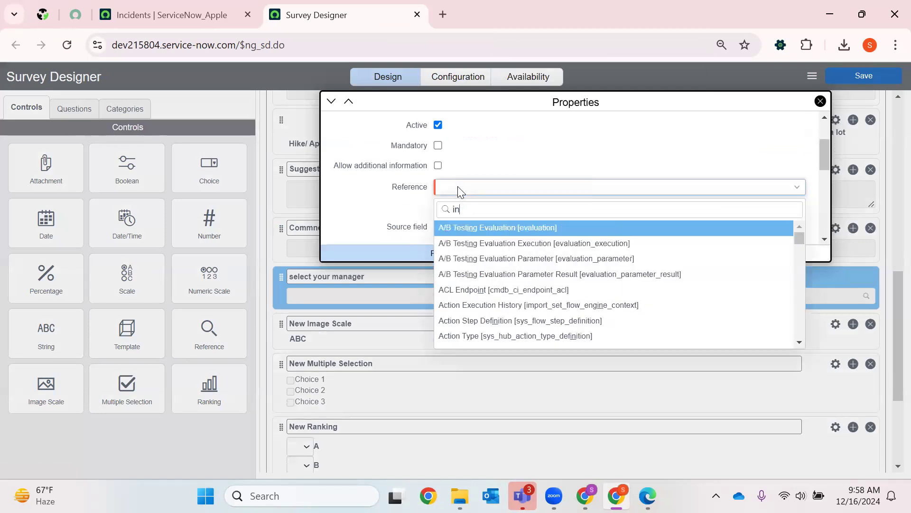
key(BackSpace)
key(BackSpace)
text(sys_)
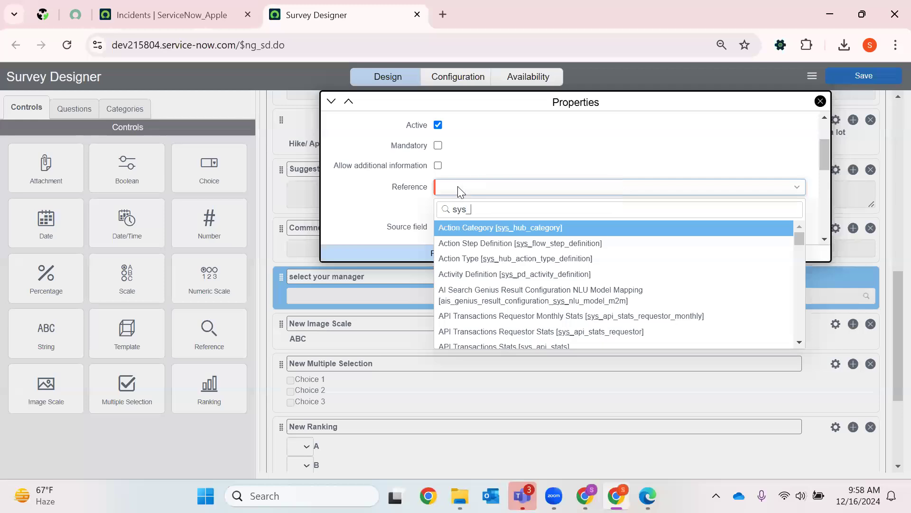
text(user)
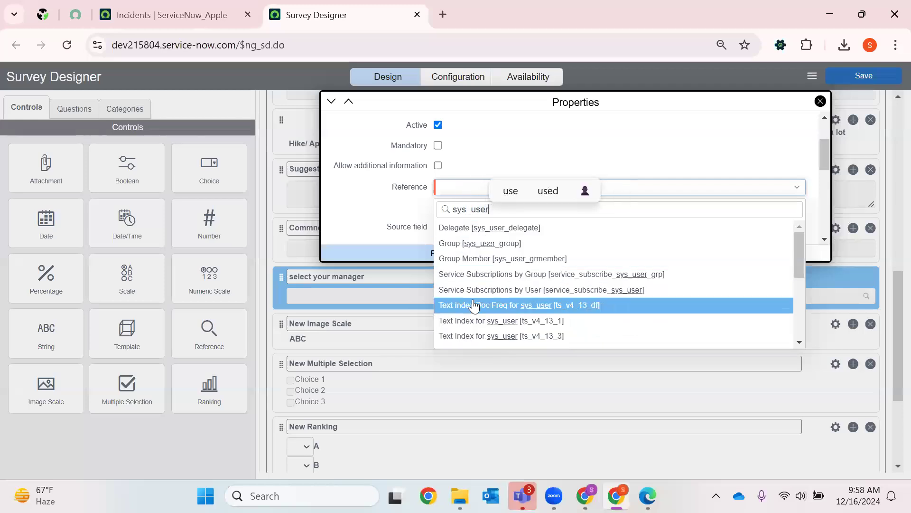
scroll(474, 307, down, 5)
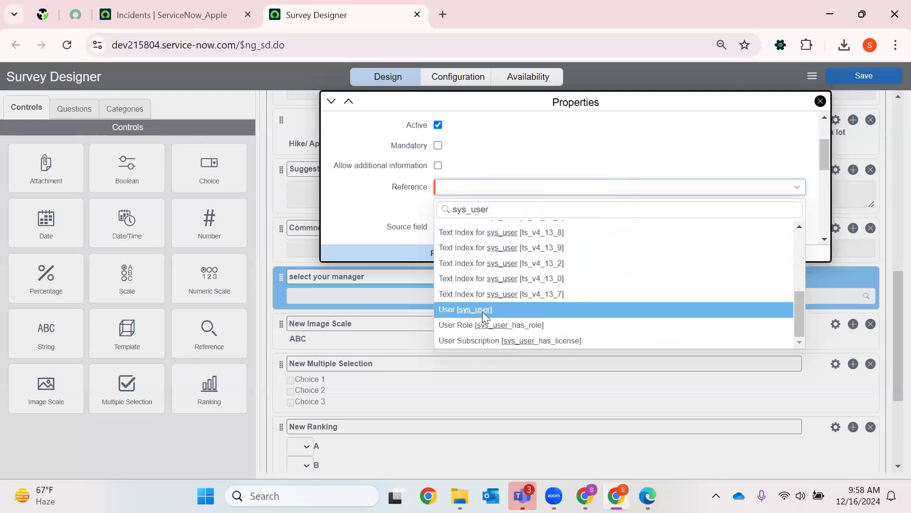
click(482, 311)
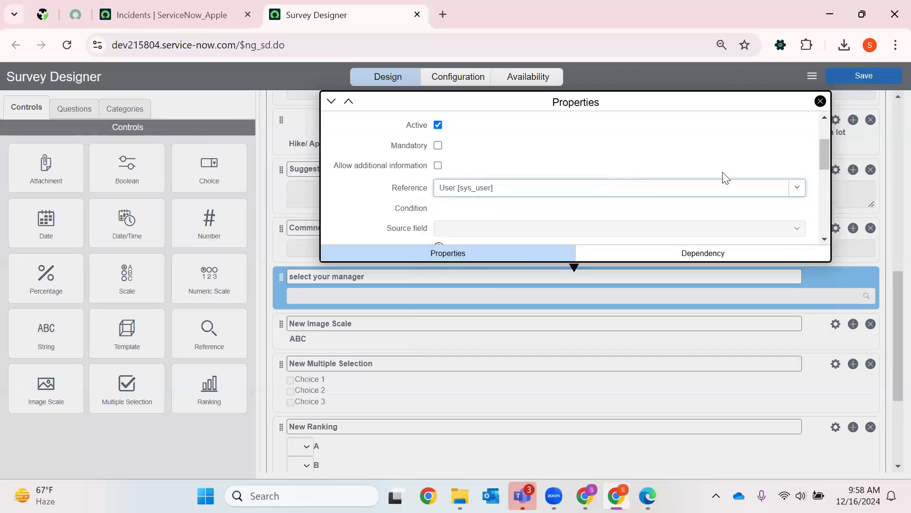
click(820, 101)
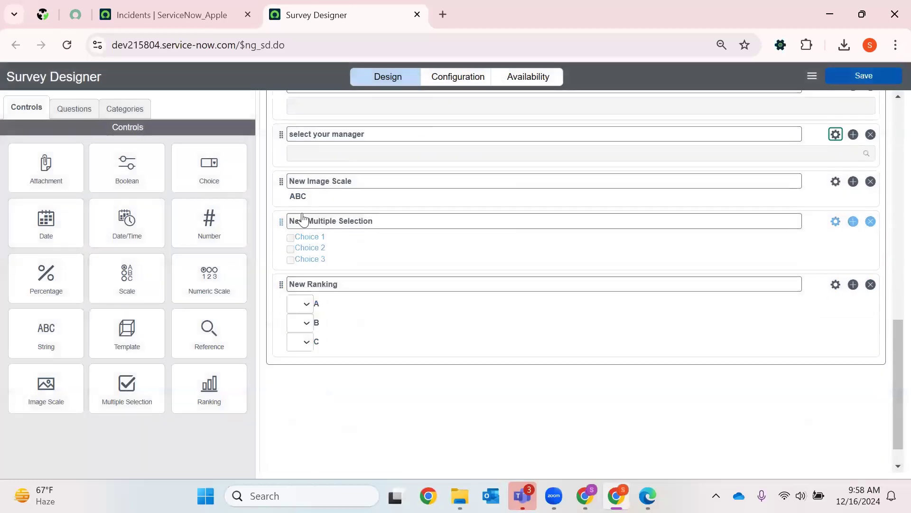
- Set the image scale question's text to "Image", check its image choices, and close its properties
scroll(335, 183, up, 2)
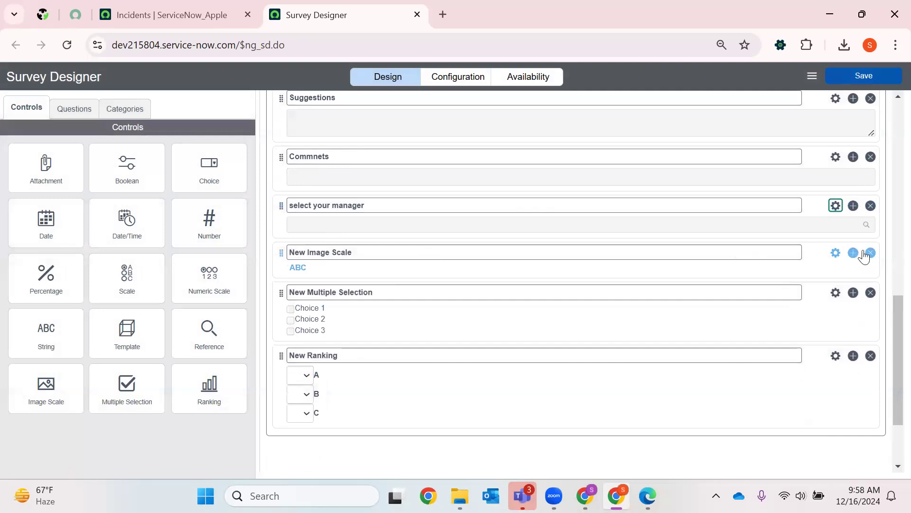
click(835, 252)
scroll(511, 359, down, 3)
scroll(511, 352, up, 3)
scroll(514, 347, down, 3)
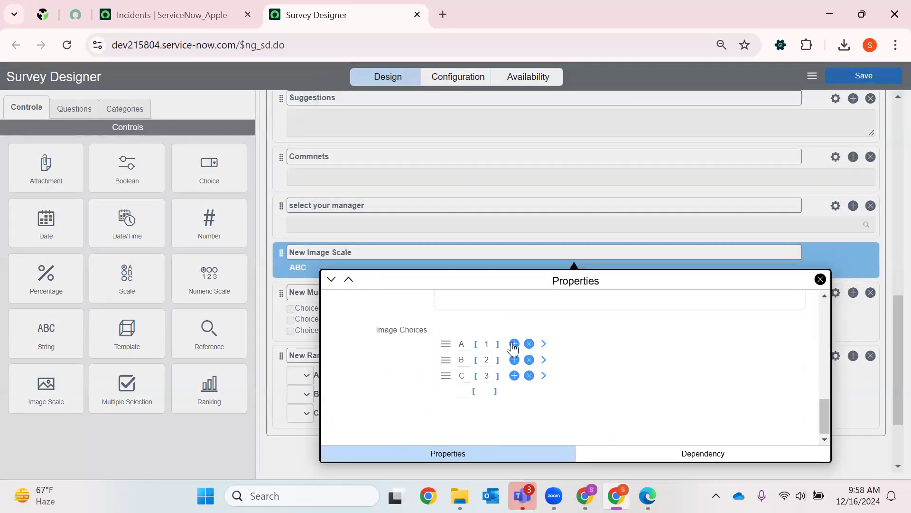
scroll(514, 341, up, 5)
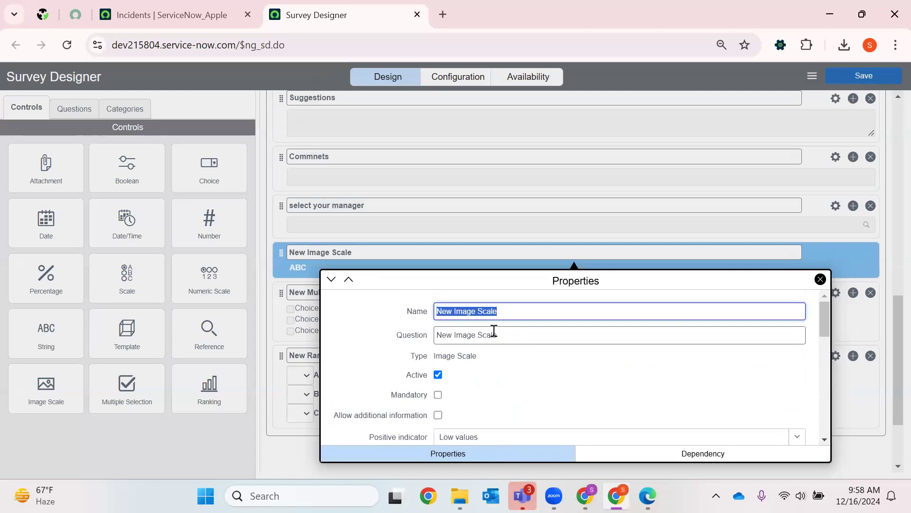
triple_click(494, 335)
text(Image)
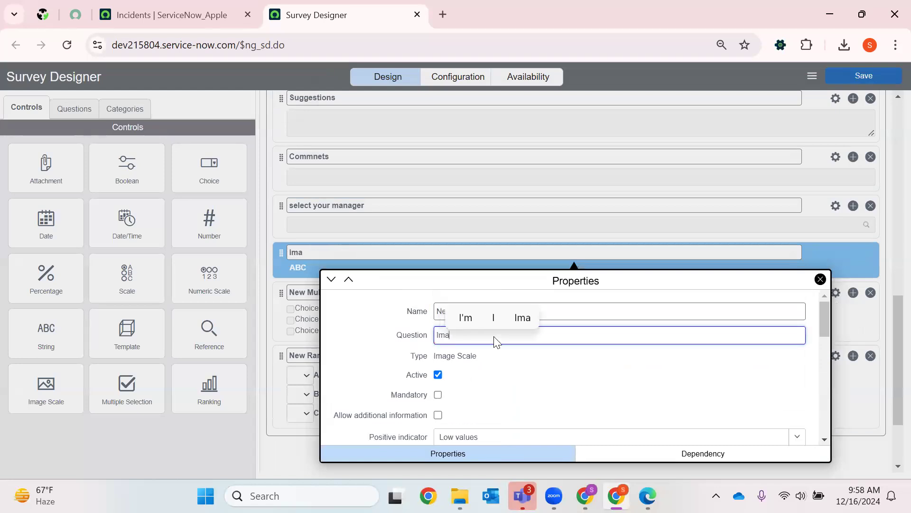
scroll(509, 369, down, 8)
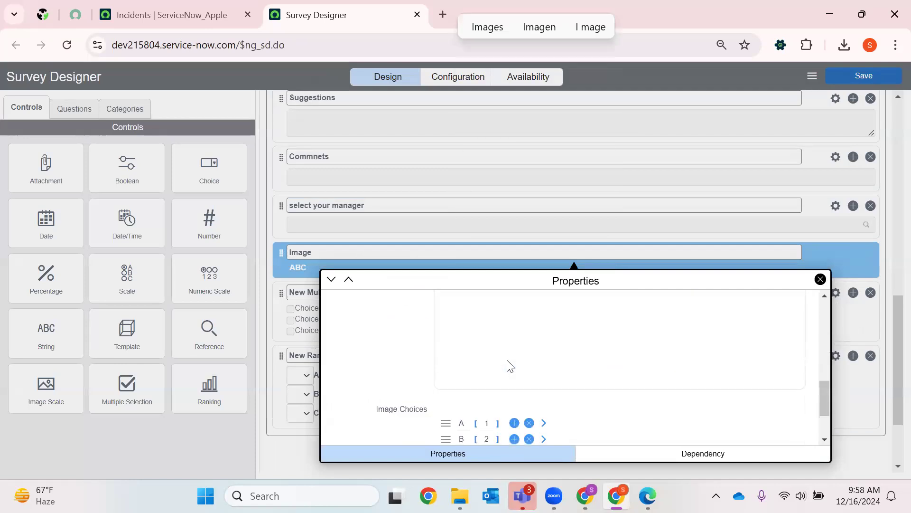
click(820, 279)
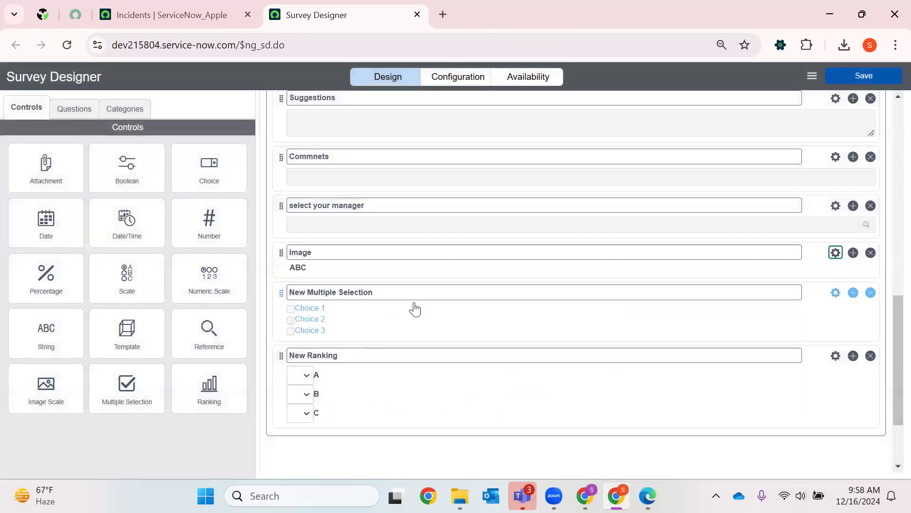
- Open the properties of the "New Multiple Selection" question and clear its question text
click(836, 292)
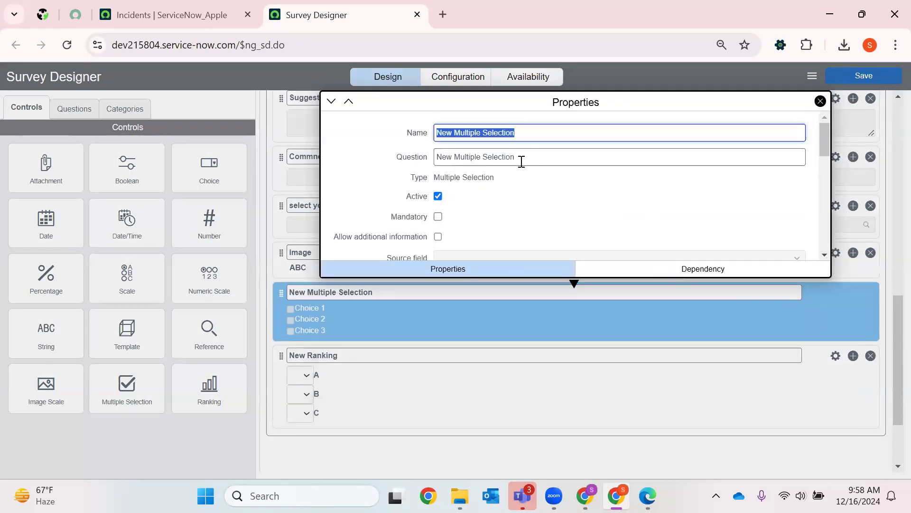
key(Tab)
key(BackSpace)
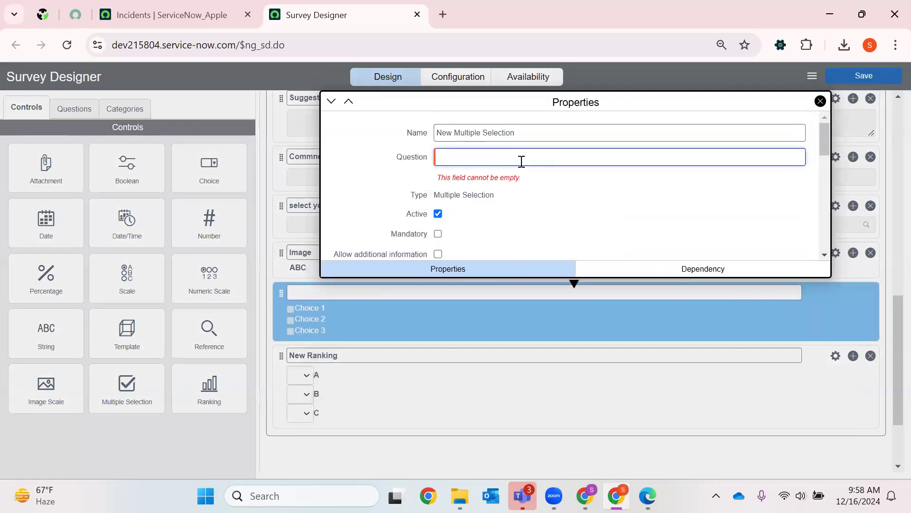
text(Ac)
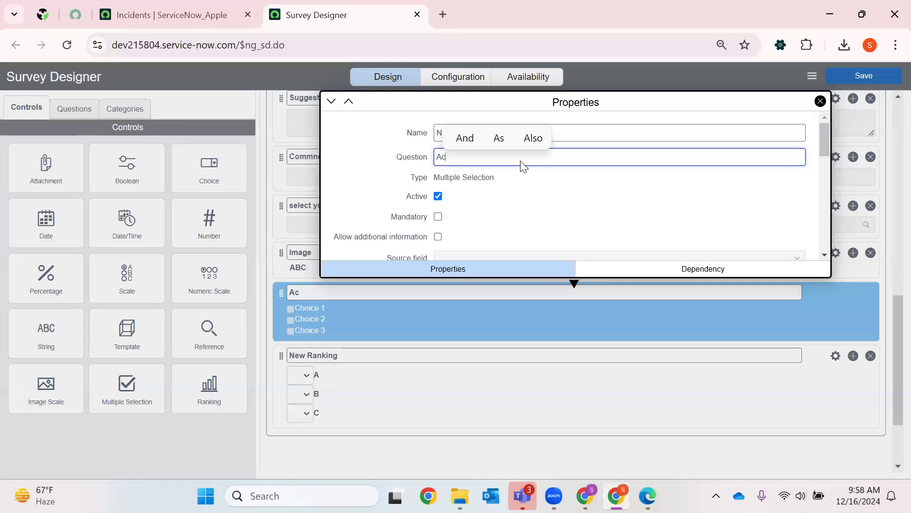
text(tivites)
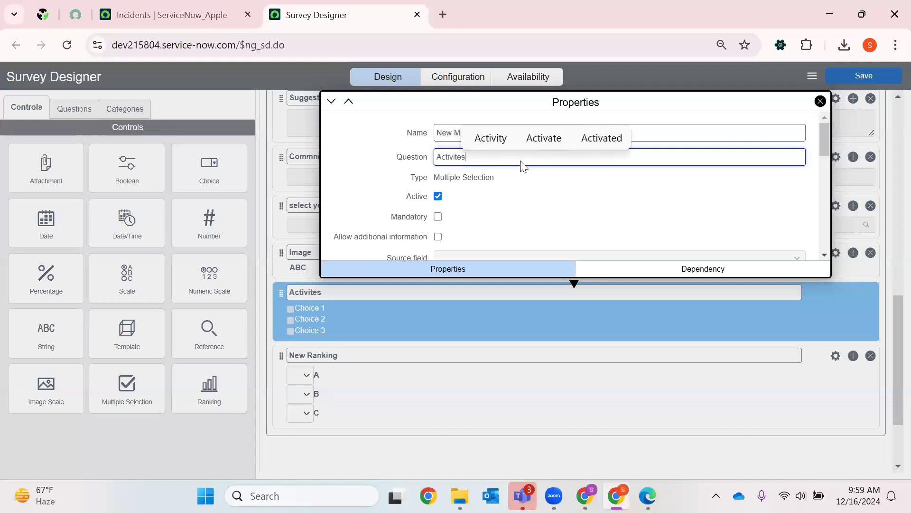
text(tes)
key(BackSpace)
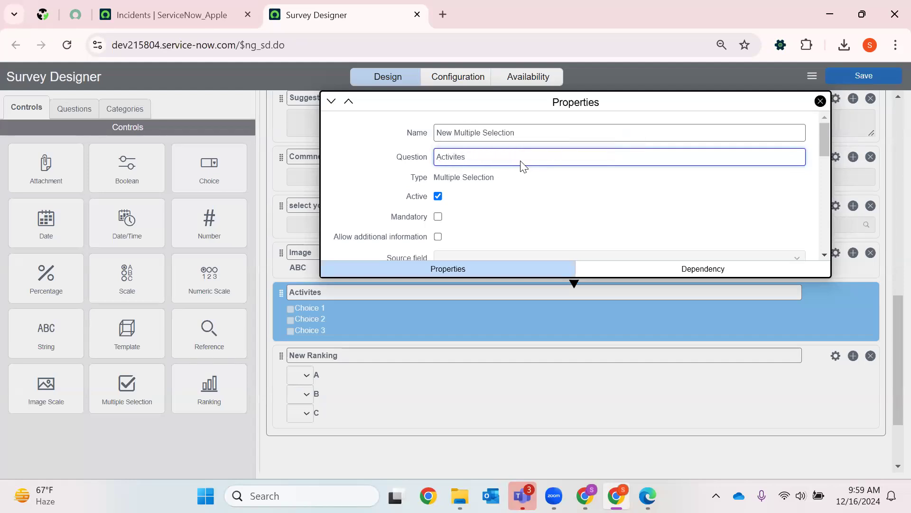
key(BackSpace)
key(BackSpace)
key(BackSpace)
key(BackSpace)
key(BackSpace)
key(BackSpace)
key(BackSpace)
- Set the question text of the multiple selection question to "Participation"
text(Participation i)
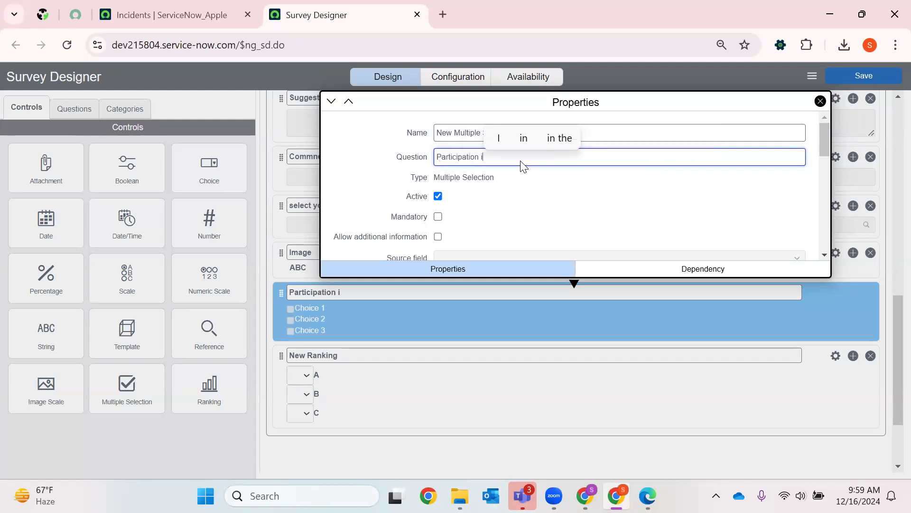
key(BackSpace)
- Rename the first two choices of the "Participation" question to "Upgrades" and "OnCall"
scroll(506, 212, down, 4)
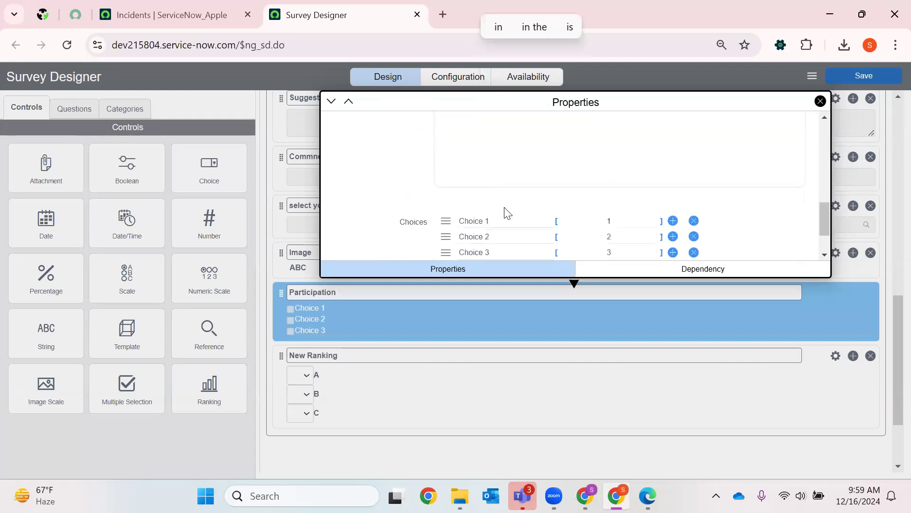
triple_click(500, 221)
key(BackSpace)
text(Upf)
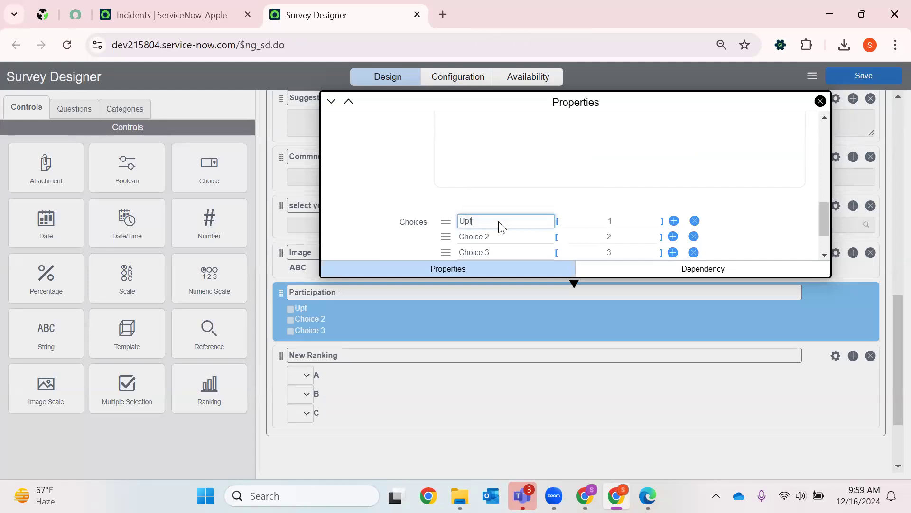
text(grades)
triple_click(496, 236)
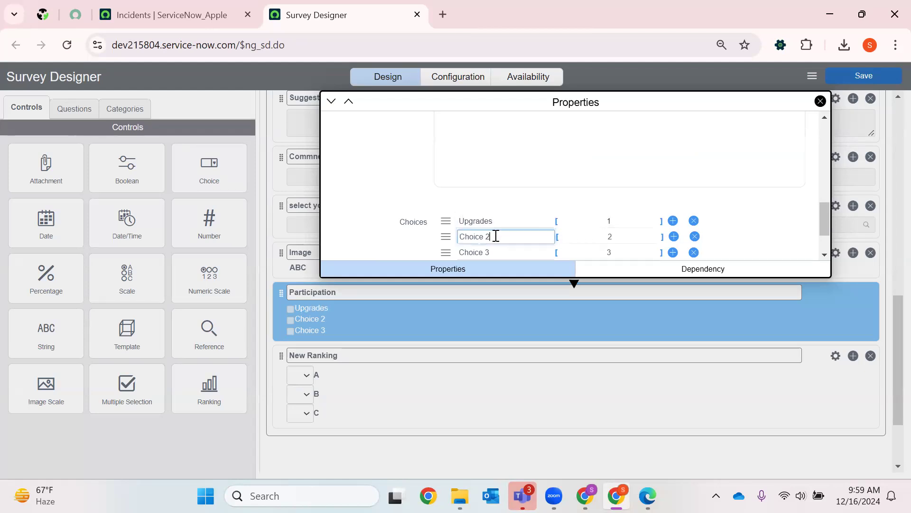
text(On)
key(BackSpace)
text(nCall)
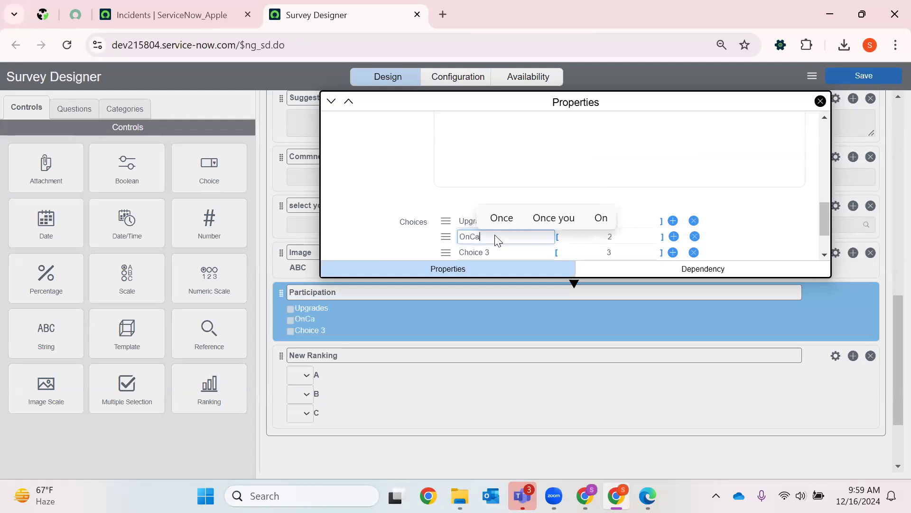
- Rename the third choice of the "Participation" question to "Weekend Support" and close the question's properties
click(501, 248)
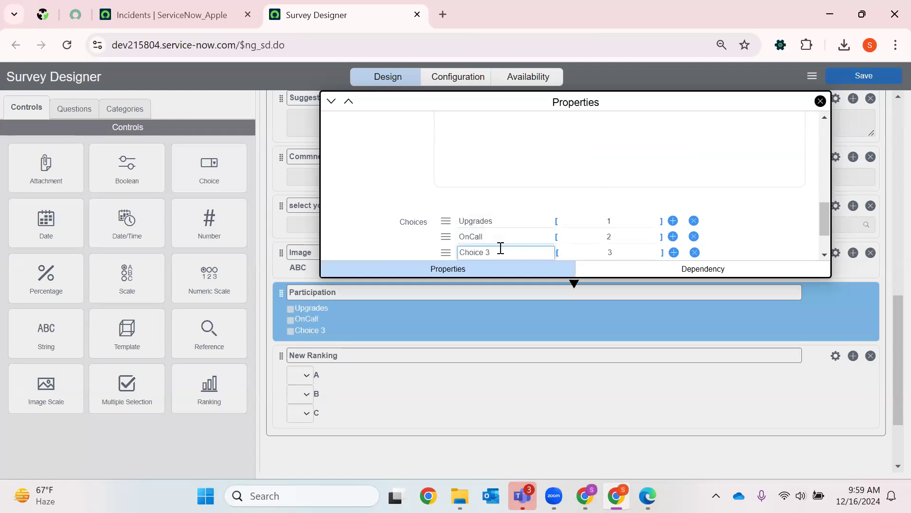
key(BackSpace)
key(BackSpace)
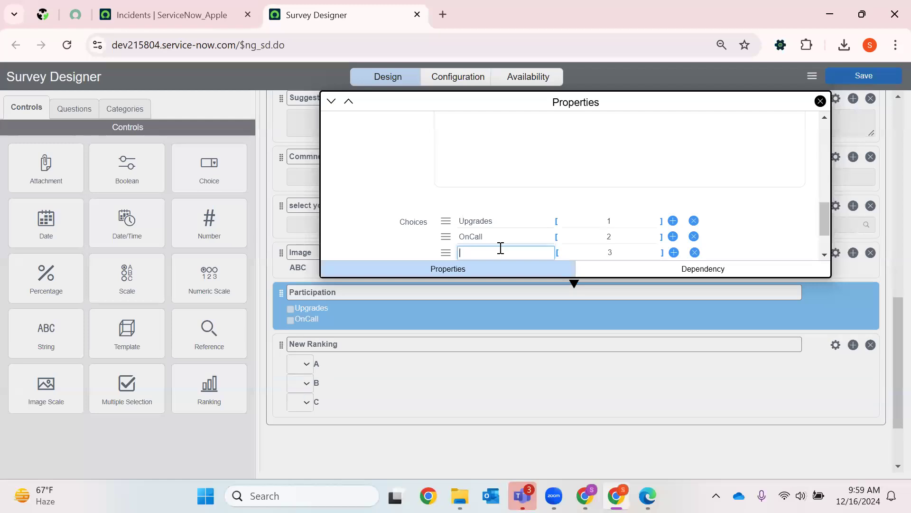
text(Weekend Support)
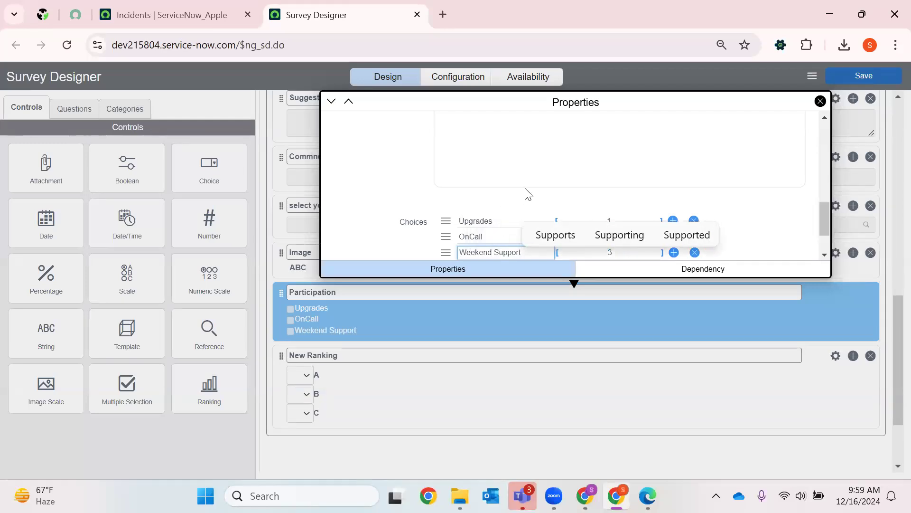
click(627, 220)
scroll(672, 203, down, 1)
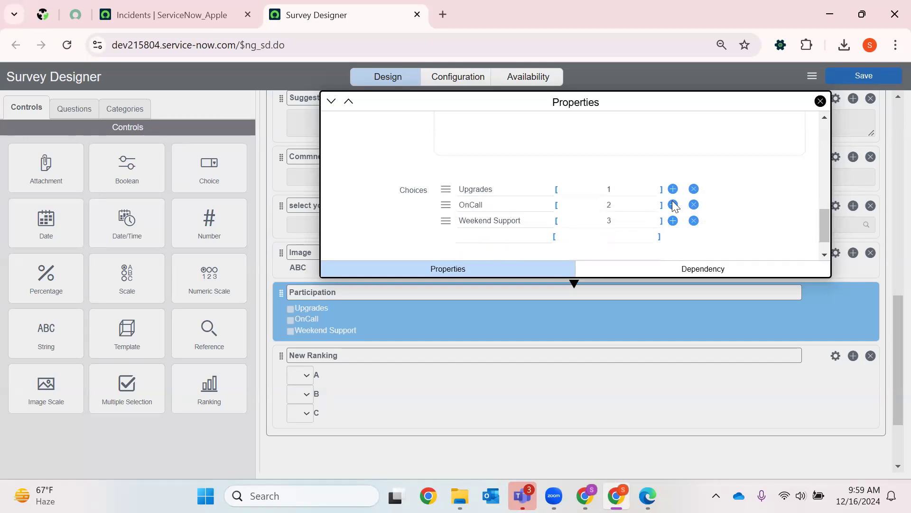
scroll(672, 204, up, 5)
click(821, 100)
- Set the question text of the "New Ranking" question to "Rank"
scroll(532, 333, down, 3)
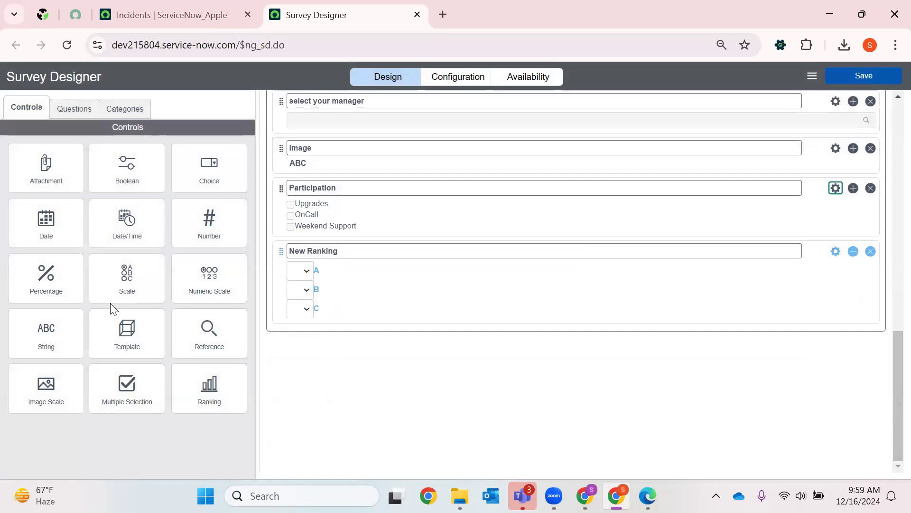
click(294, 275)
click(836, 252)
key(Tab)
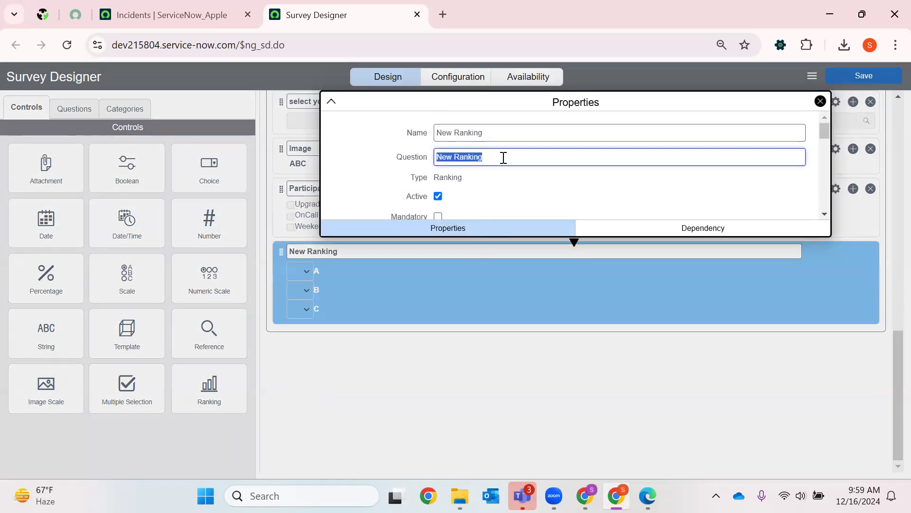
key(BackSpace)
text(Rank)
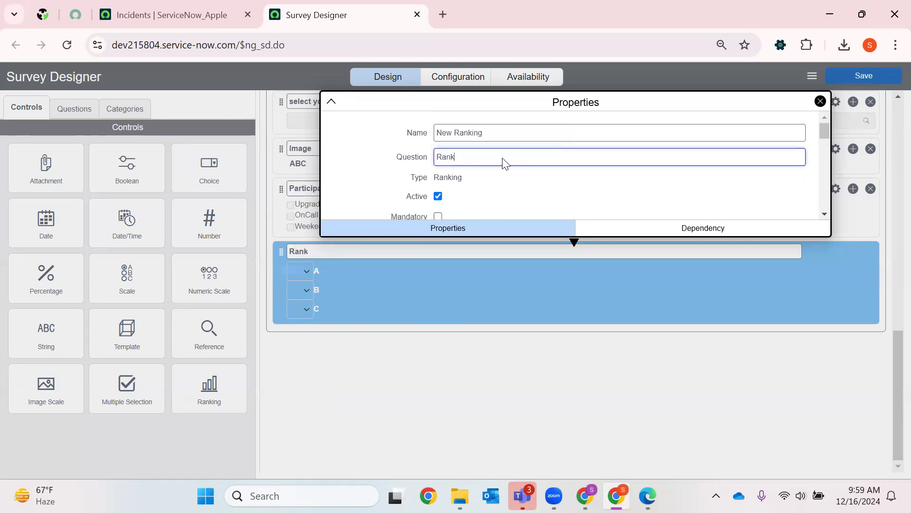
- Rename choices A and B of the "Rank" question to "Development" and "POC", and close its properties
scroll(527, 211, down, 6)
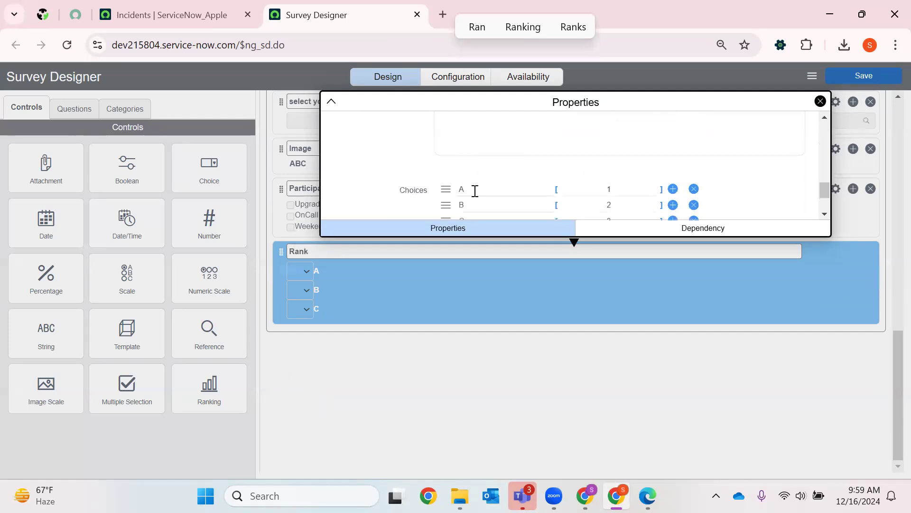
click(474, 190)
key(BackSpace)
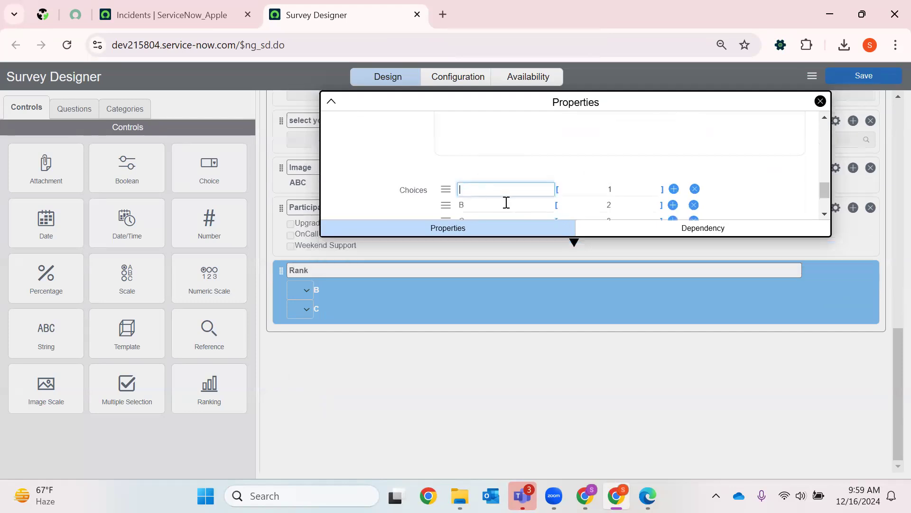
text(Developer)
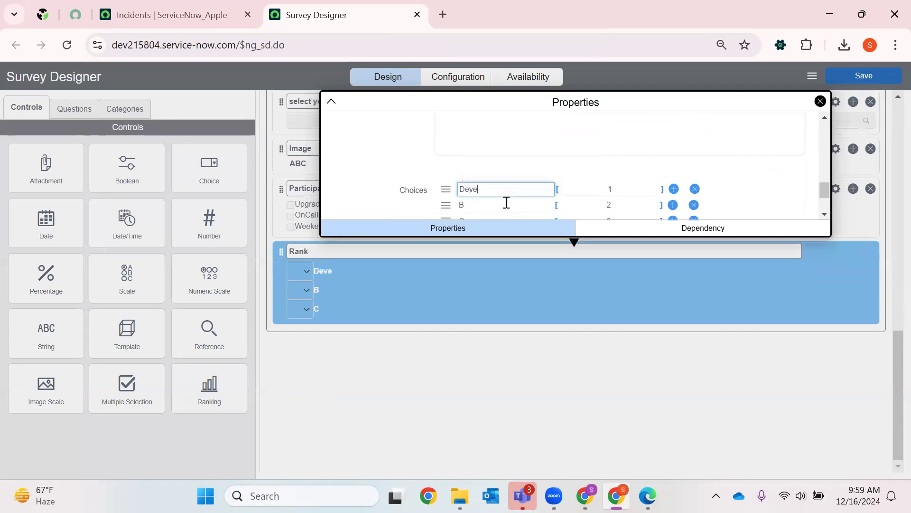
click(500, 205)
click(517, 190)
text(nt)
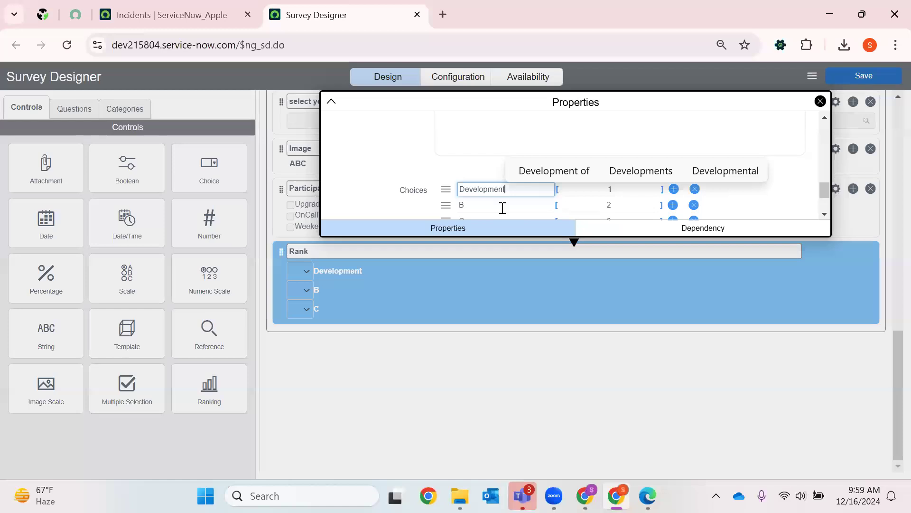
click(500, 206)
key(BackSpace)
text(POC)
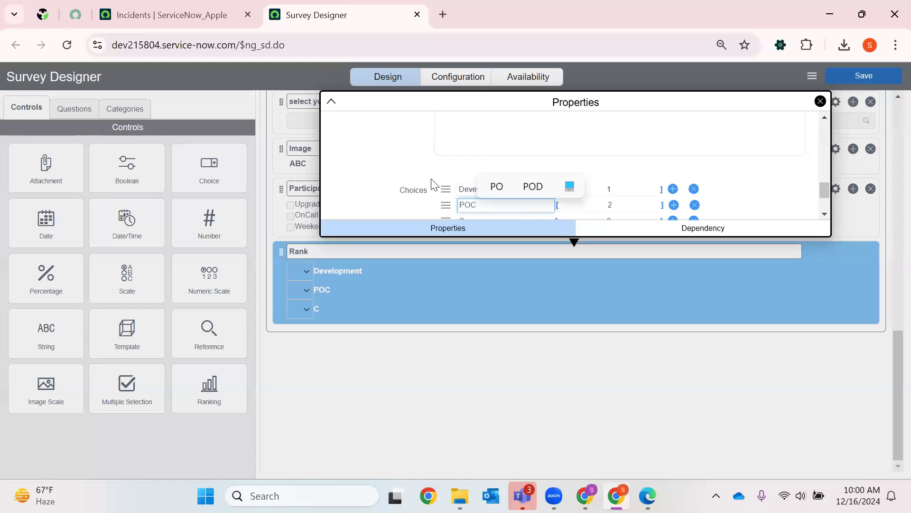
scroll(475, 164, down, 2)
key(Escape)
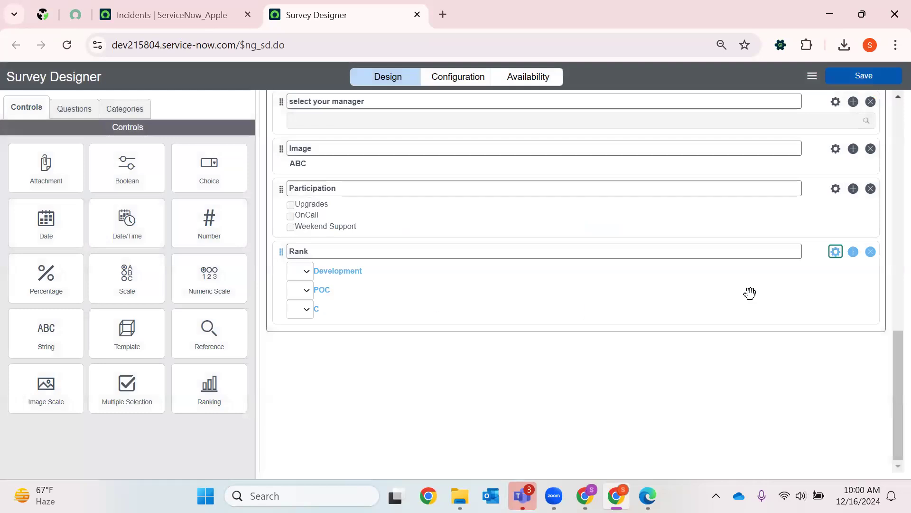
- Rename choice C of the "Rank" question to "Others" and close the question's properties
click(830, 256)
scroll(470, 171, down, 3)
click(483, 145)
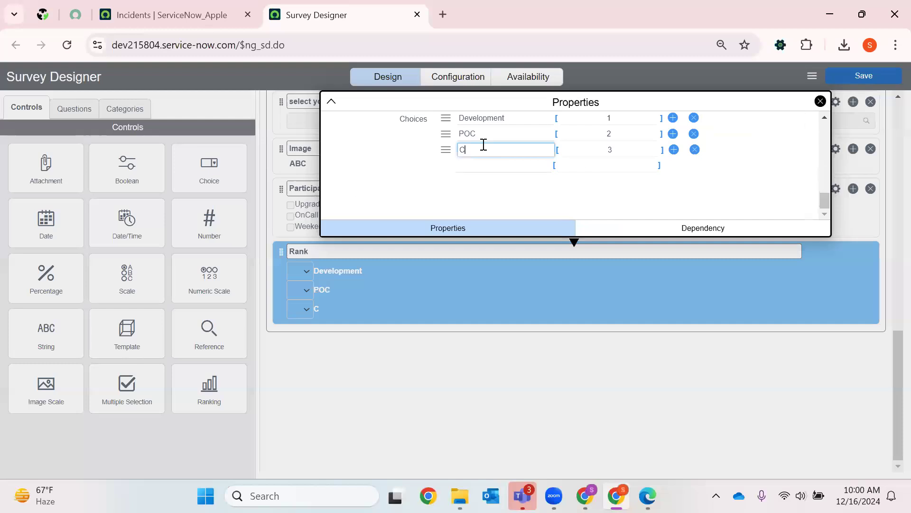
key(BackSpace)
text(O)
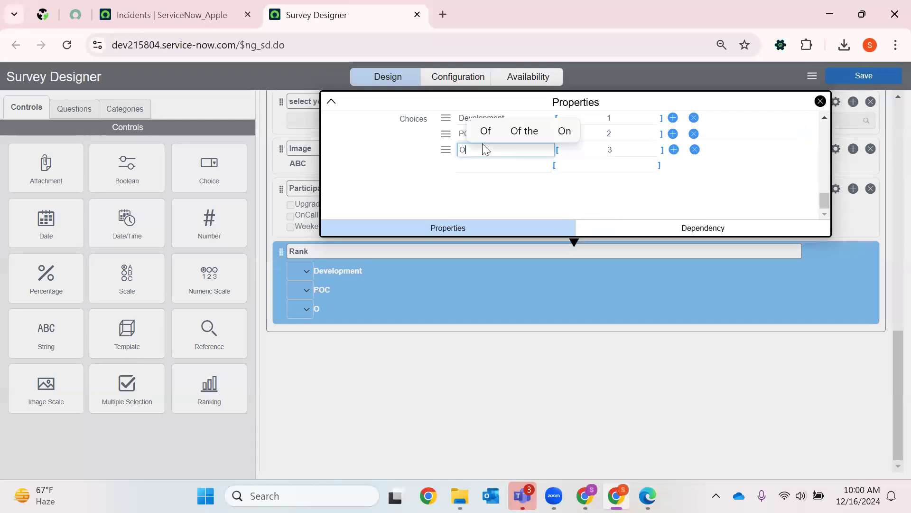
text(thers)
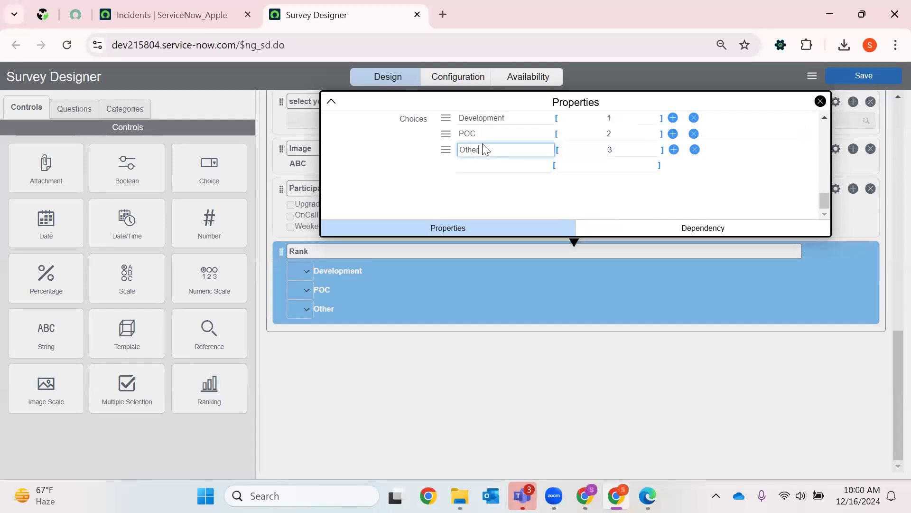
click(820, 101)
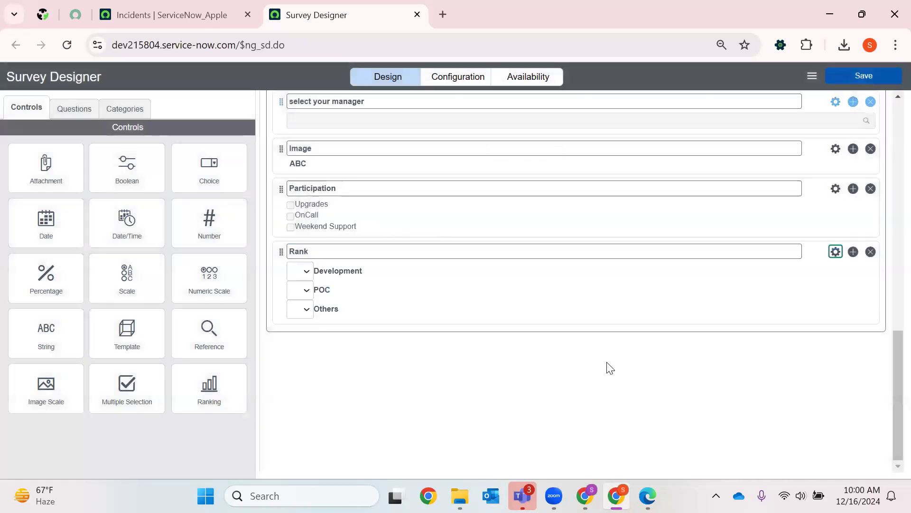
- Look over the survey's questions from the beginning, and browse the reusable questions and question categories
scroll(606, 366, up, 6)
scroll(459, 269, up, 8)
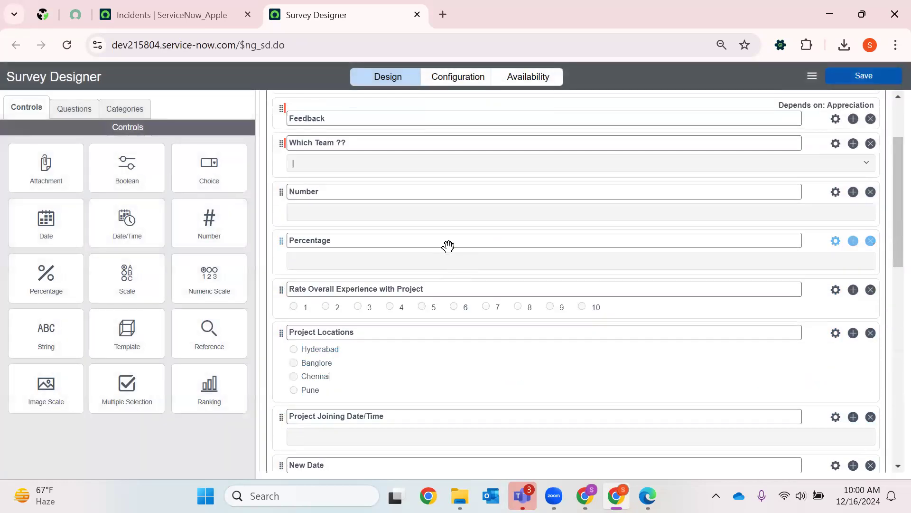
drag(365, 109, 49, 107)
click(72, 107)
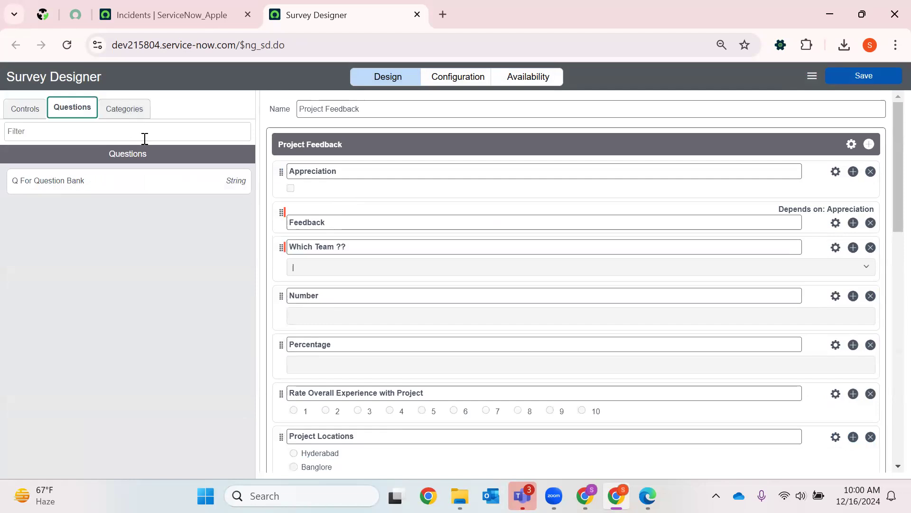
click(123, 108)
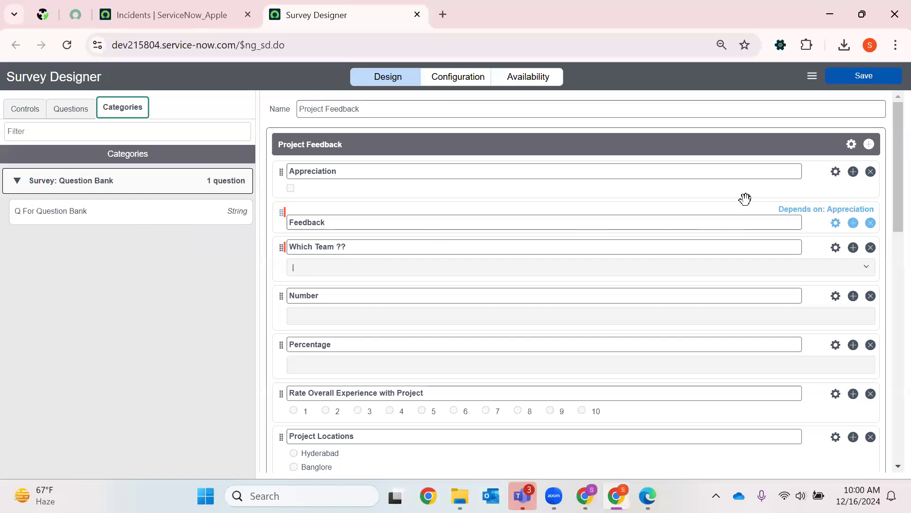
- Save the "Project Feedback" survey and generate a preview of it
click(811, 78)
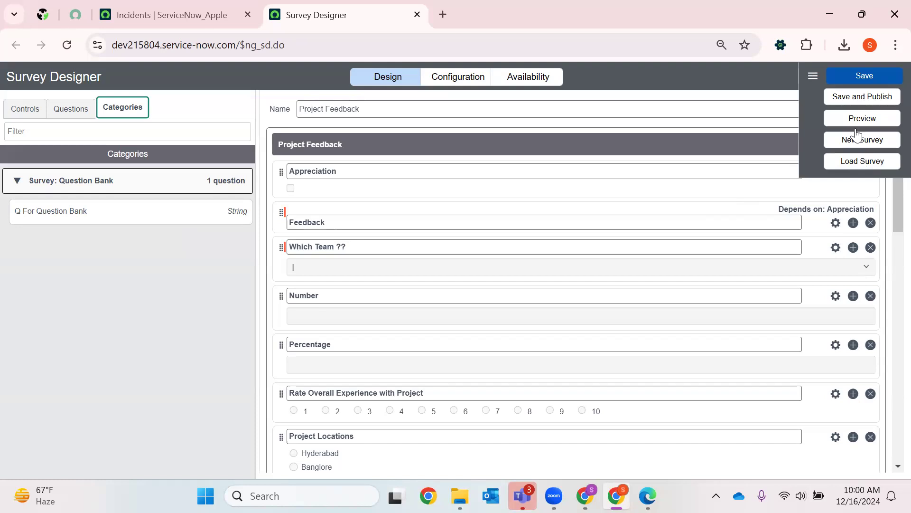
click(862, 76)
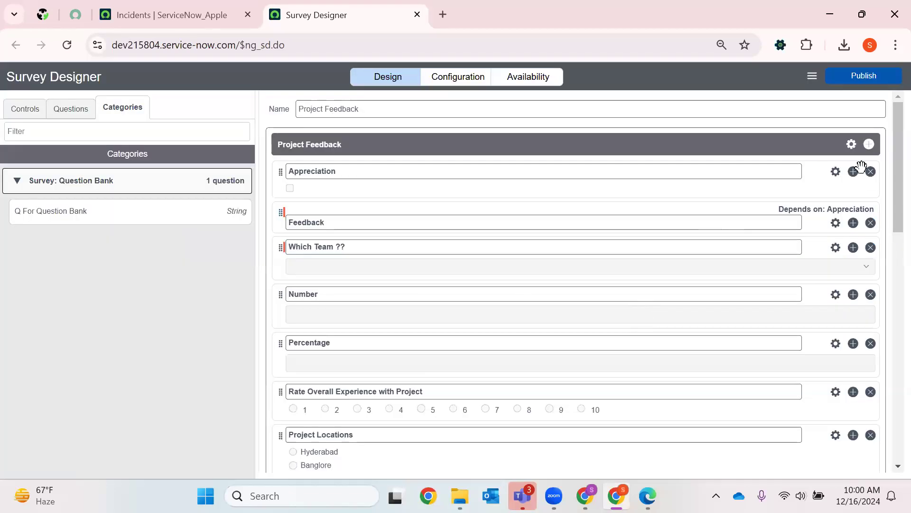
click(812, 75)
click(849, 99)
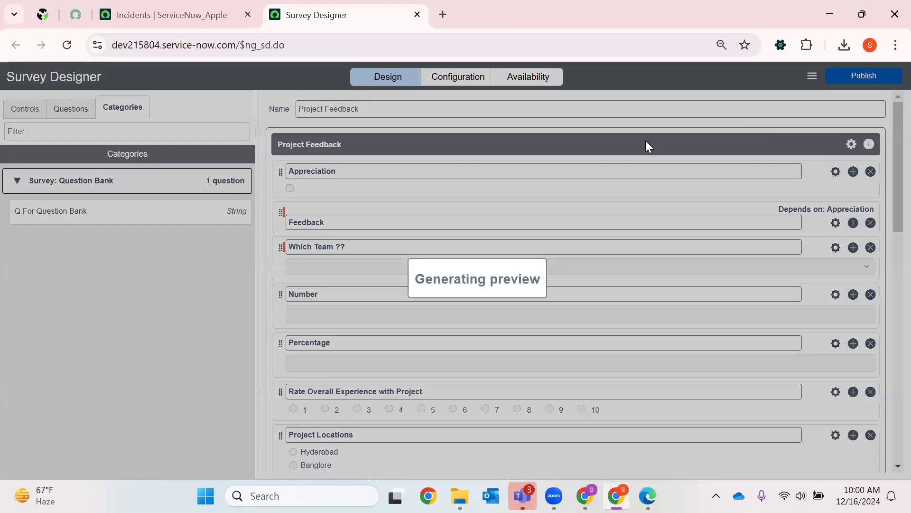
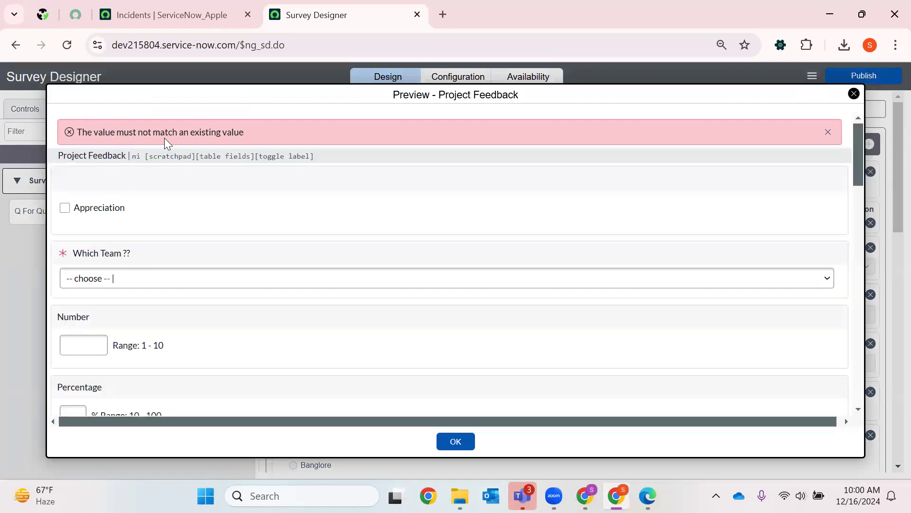
- Toggle the Appreciation answer in the preview on and off to test the dependent Feedback question
click(65, 208)
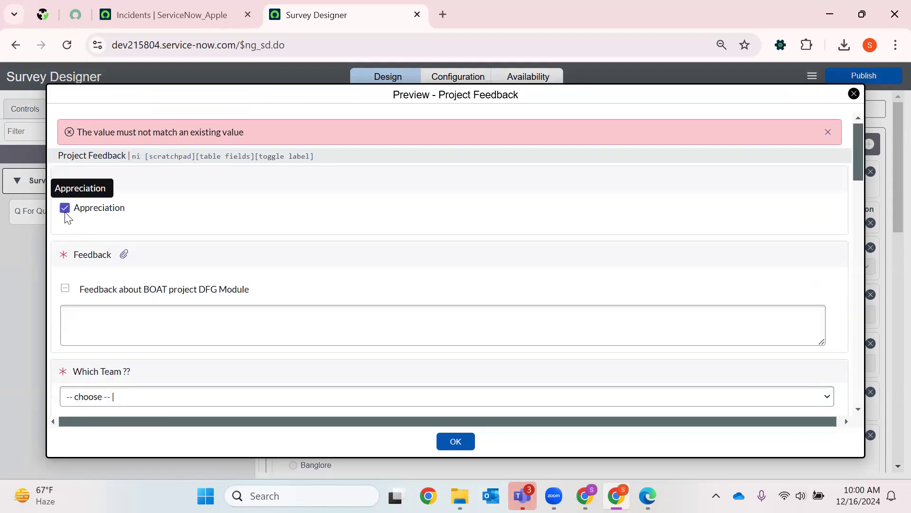
click(66, 212)
click(65, 212)
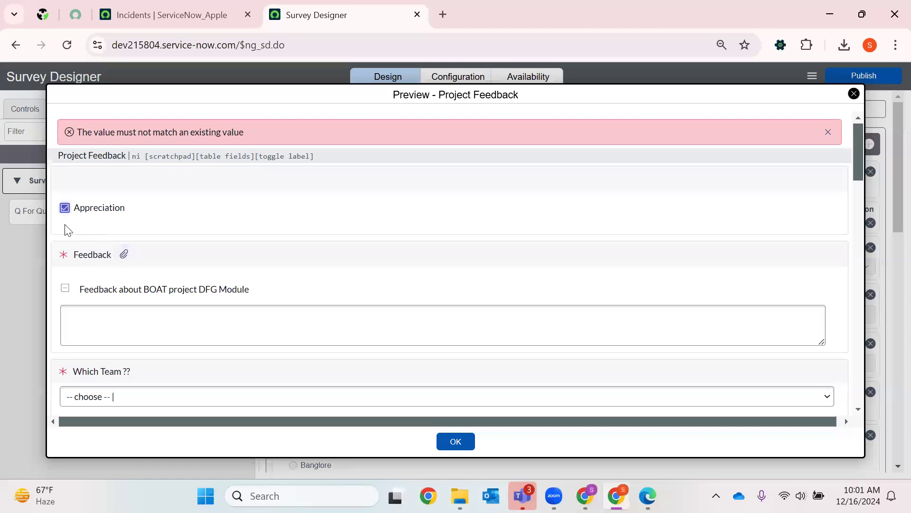
click(66, 211)
click(66, 211)
click(65, 211)
- Answer the "Which Team ??" question with "Development" and set the Number question to 7
click(95, 281)
click(153, 314)
scroll(216, 246, down, 3)
click(95, 204)
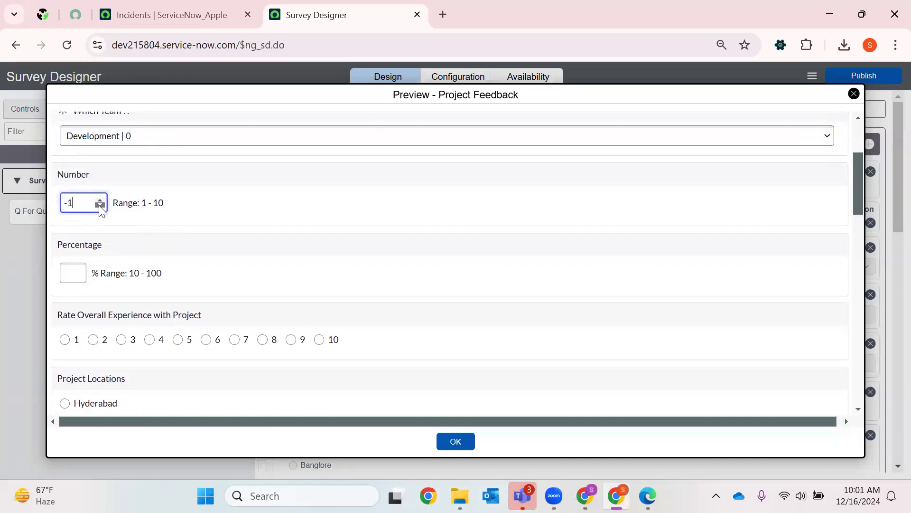
click(100, 206)
click(99, 201)
click(100, 201)
click(100, 202)
click(107, 262)
- Answer the Percentage question with 70 and rate the overall experience with the project as 7
click(71, 273)
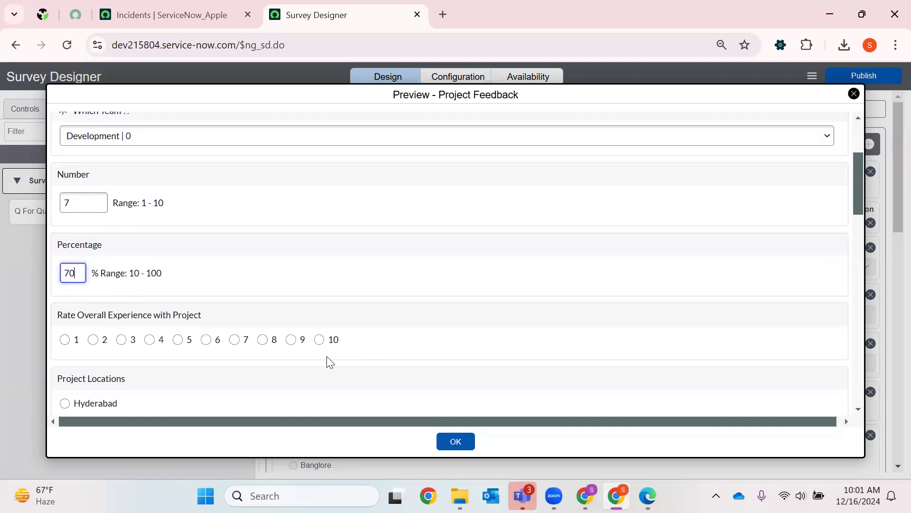
text(70)
click(235, 339)
scroll(256, 323, down, 3)
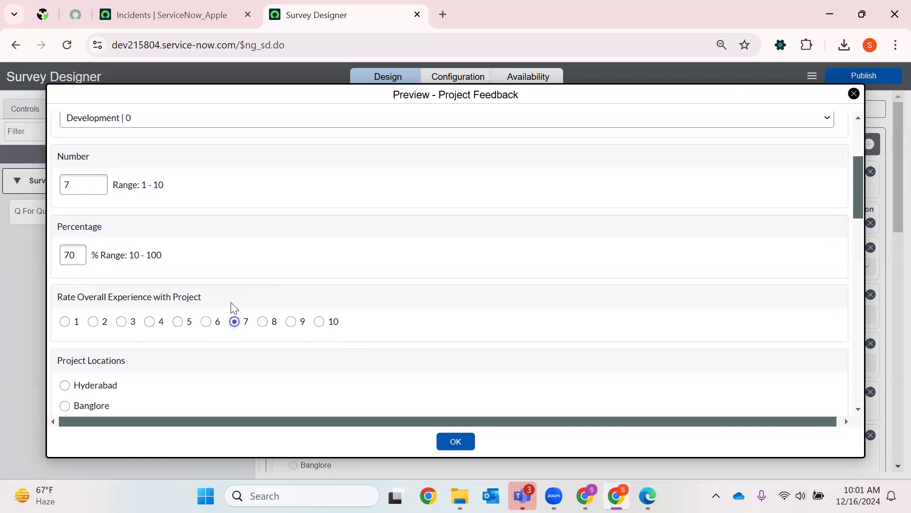
click(65, 261)
click(167, 389)
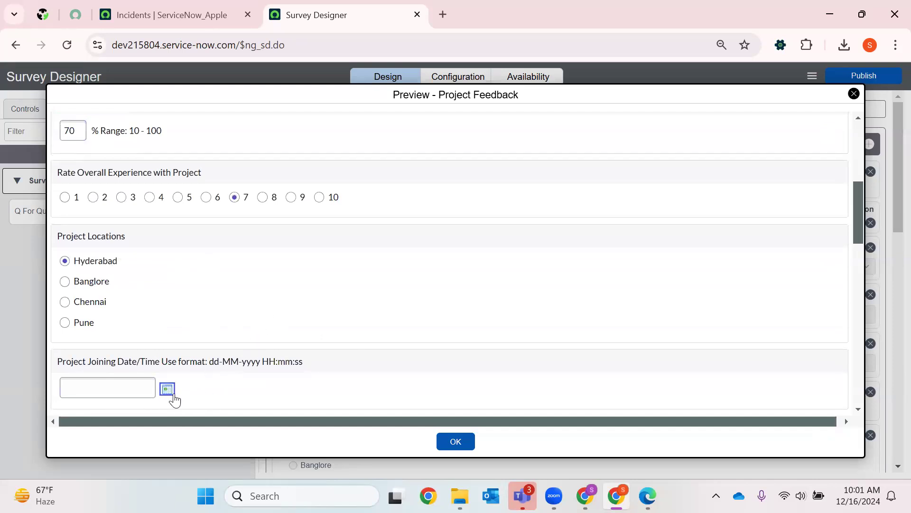
scroll(276, 284, down, 3)
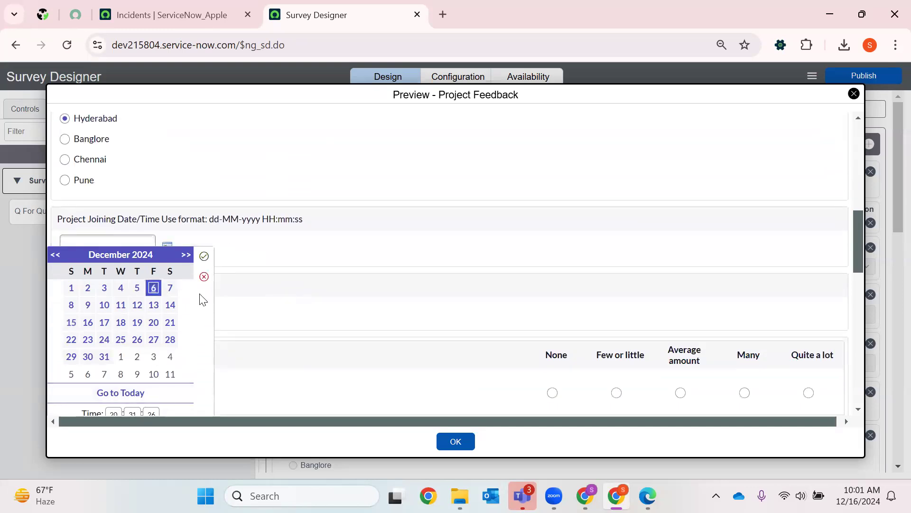
click(204, 256)
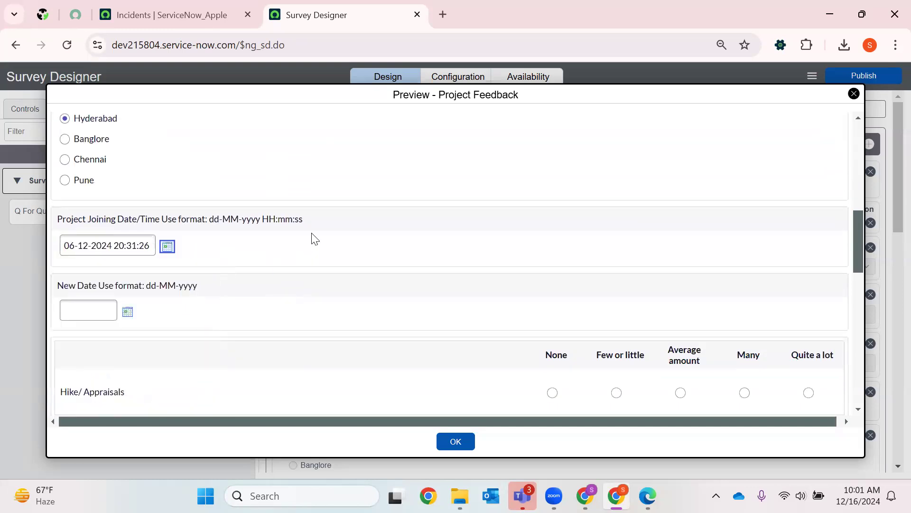
- Set the New Date question to 10-12-2024 and answer Hike/ Appraisals with "Average amount"
click(127, 312)
click(104, 327)
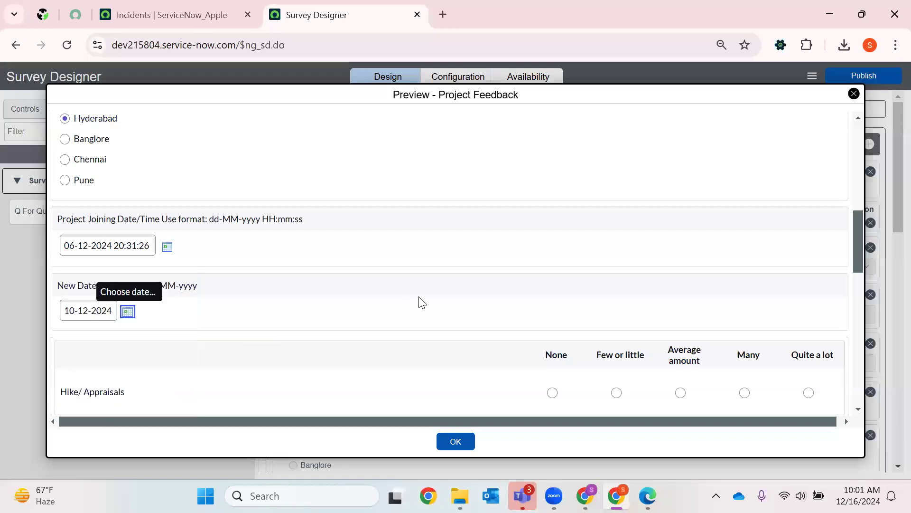
scroll(610, 274, down, 3)
click(680, 250)
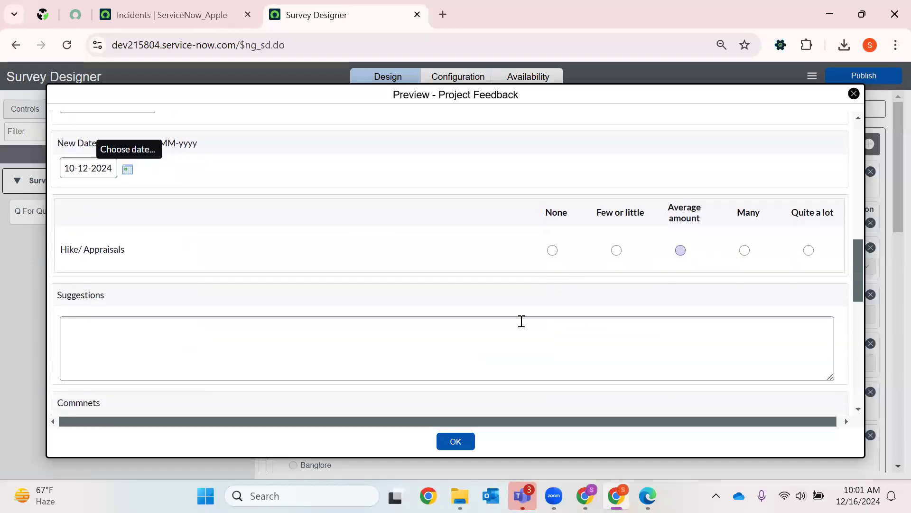
scroll(521, 319, down, 3)
scroll(657, 254, up, 2)
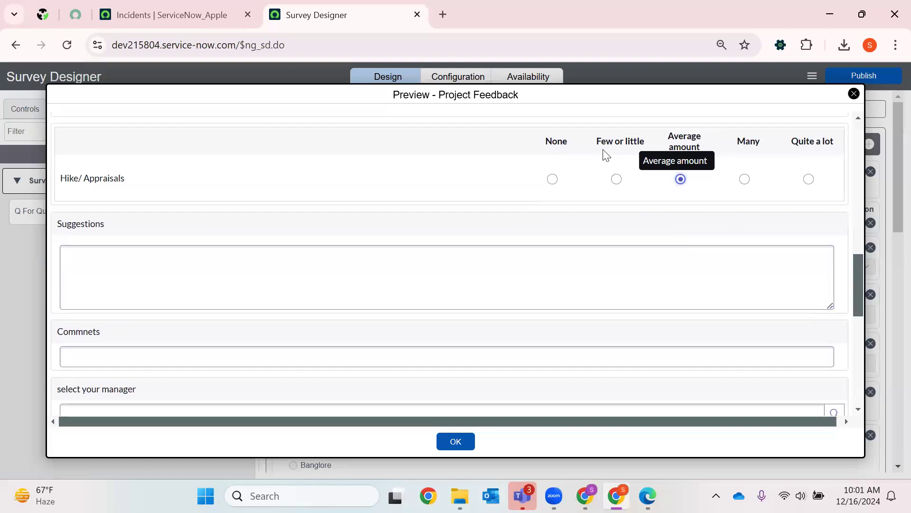
- Enter "test" as the Suggestions answer and "test67" as the Commnets answer
click(168, 267)
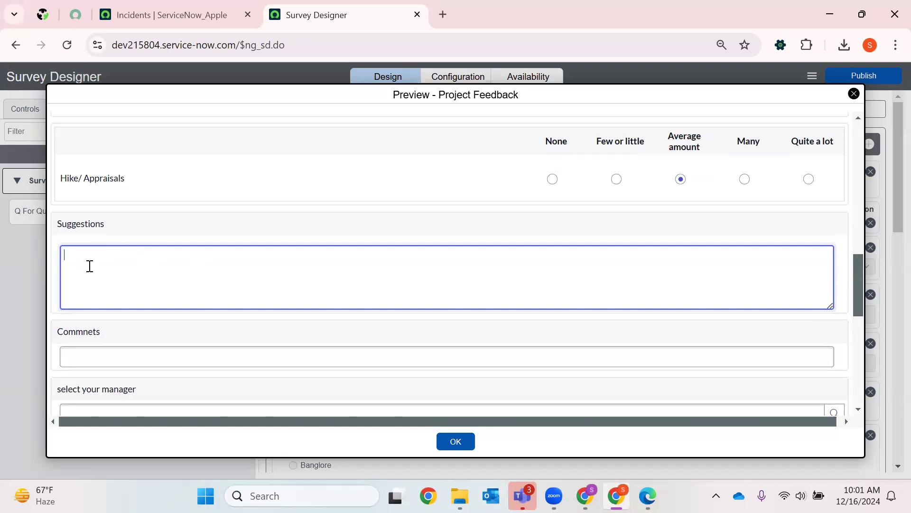
text(test)
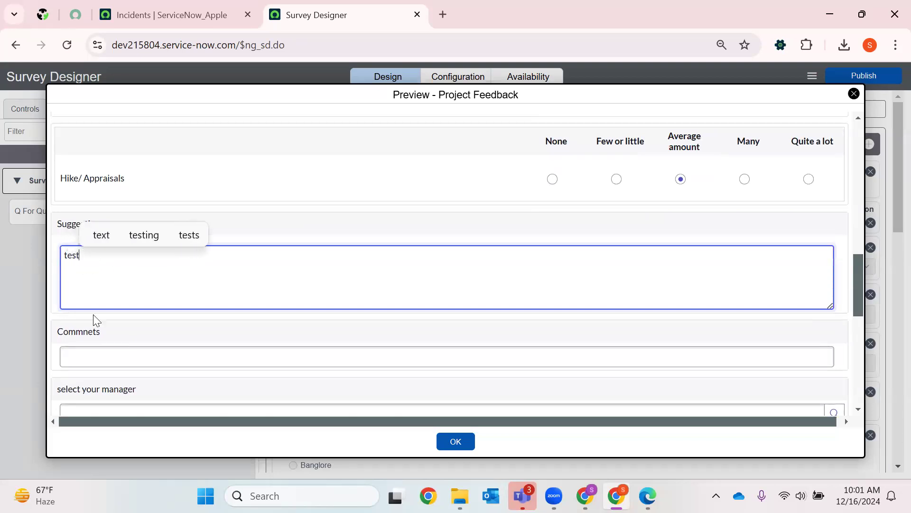
scroll(97, 315, down, 3)
text(t)
click(110, 289)
text(test67)
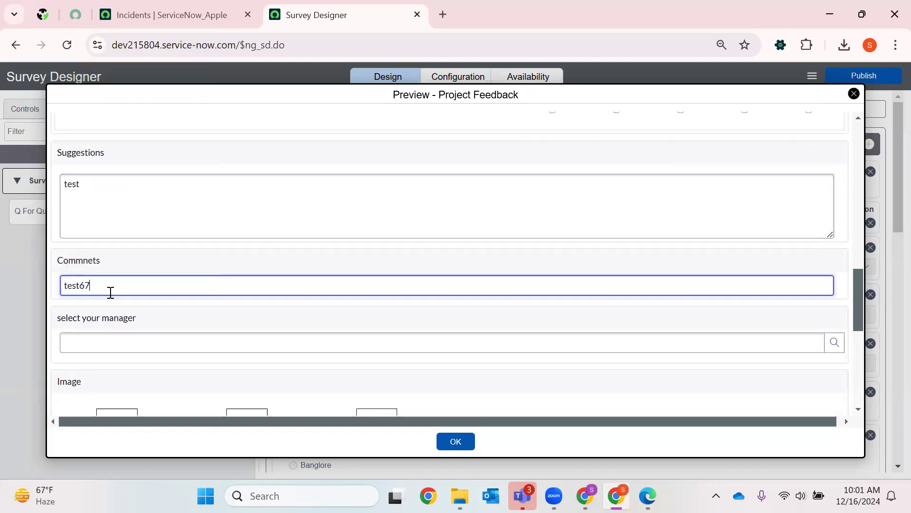
- Look up the user records and pick a user for the "select your manager" question
scroll(555, 251, down, 1)
scroll(555, 250, down, 1)
click(834, 200)
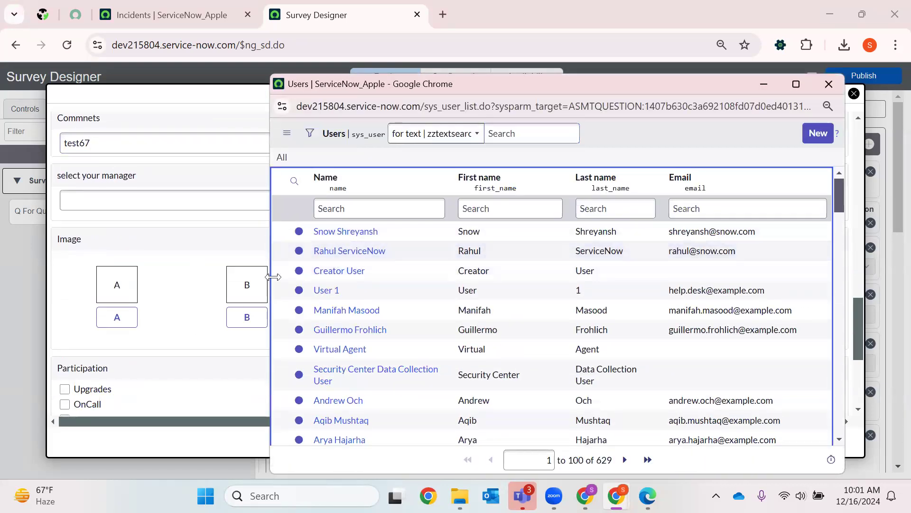
click(336, 253)
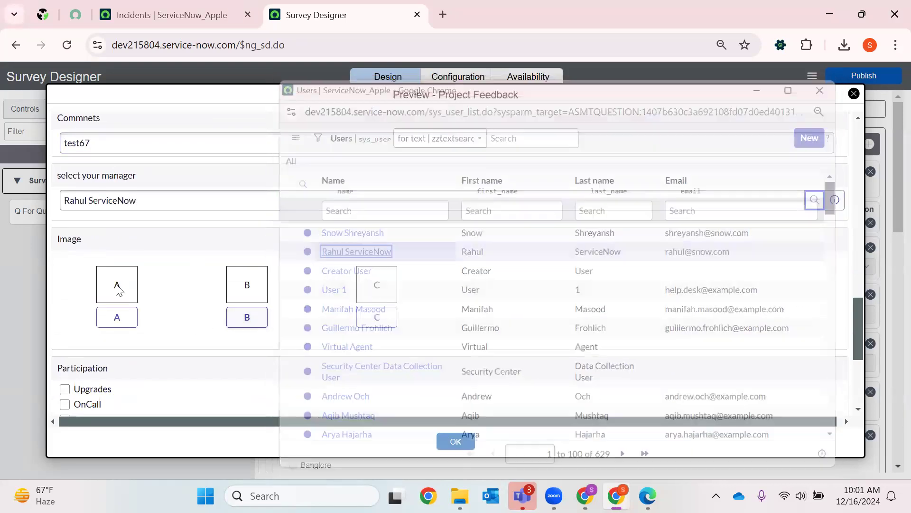
- Try the choices of the Image question and leave C selected
click(118, 317)
click(384, 319)
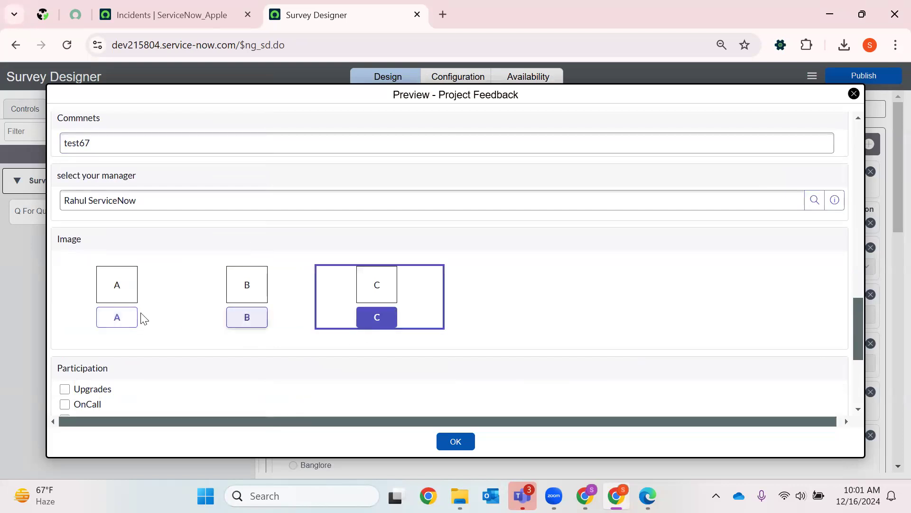
click(125, 290)
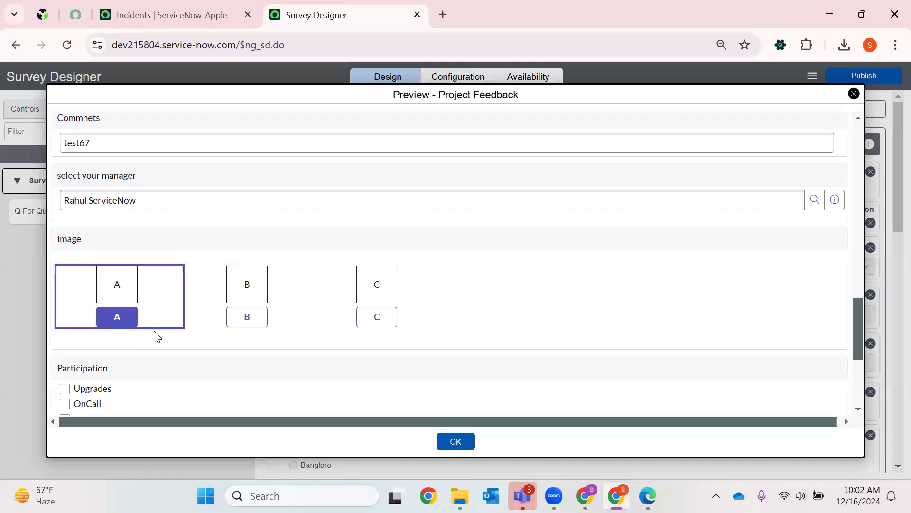
click(257, 318)
click(384, 318)
- Select Upgrades, OnCall and Weekend Support in the Participation question
scroll(133, 330, down, 3)
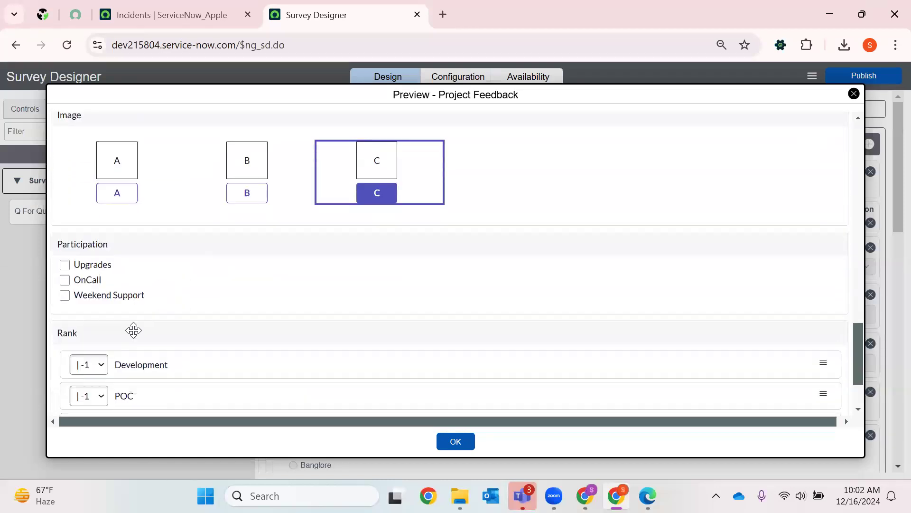
click(89, 246)
click(87, 261)
click(88, 276)
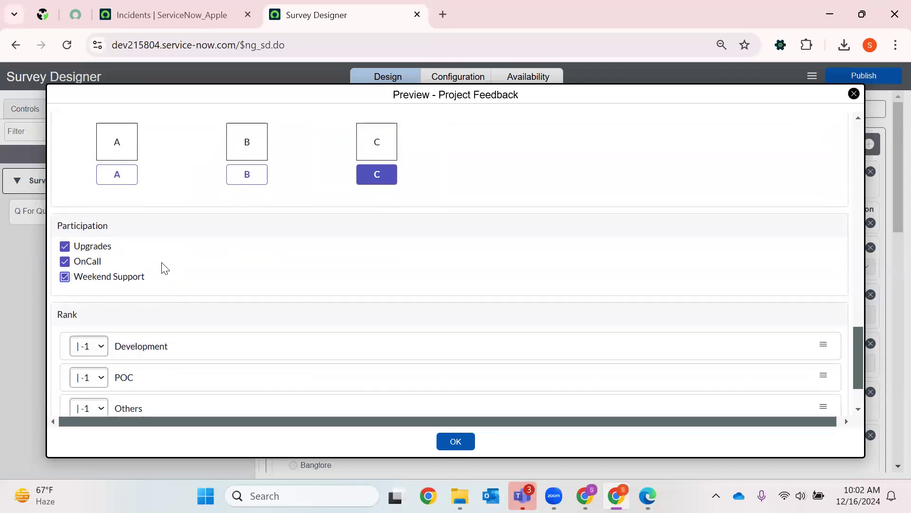
- Rank Development as 1 and POC as 3 in the Rank question
scroll(160, 313, down, 2)
click(88, 275)
click(90, 310)
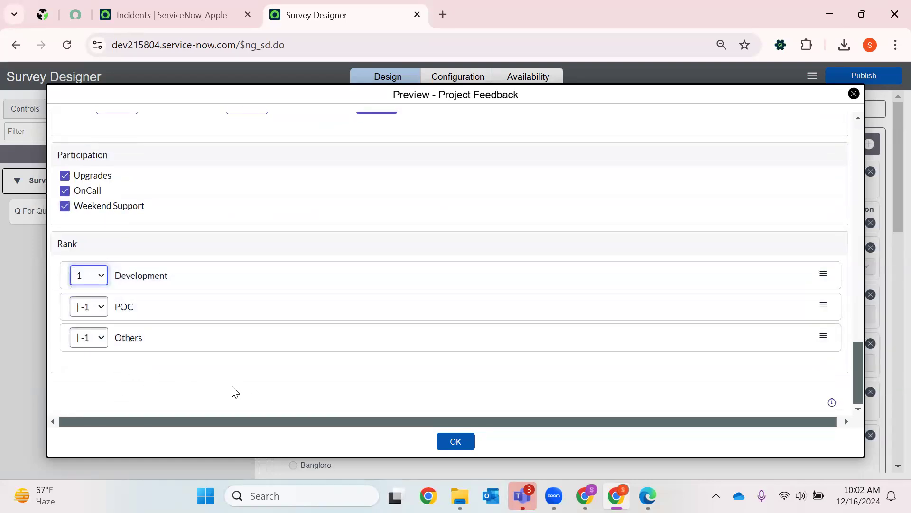
click(90, 276)
click(92, 308)
click(102, 314)
click(79, 374)
- Rework the remaining ranks so that Others is ranked 2 and POC is ranked 3
click(94, 338)
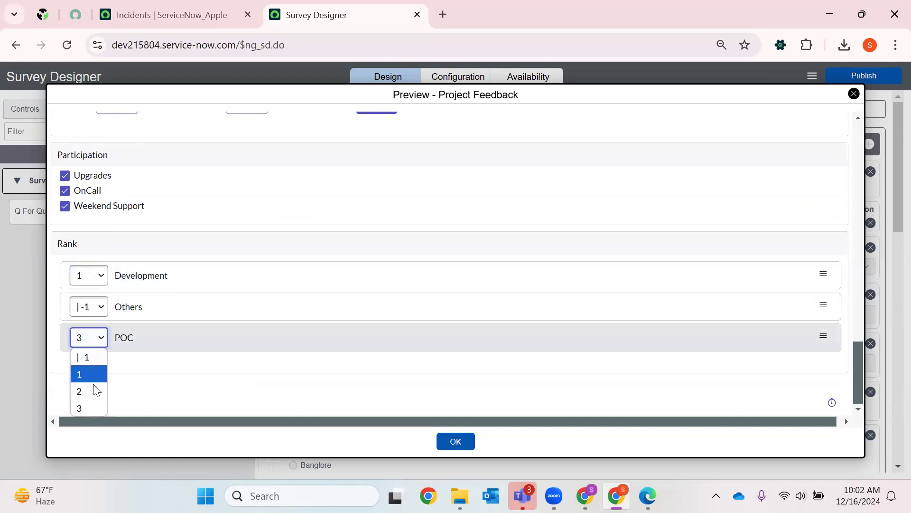
click(88, 390)
click(89, 340)
click(88, 390)
click(99, 313)
click(92, 376)
click(101, 337)
click(85, 392)
click(88, 309)
scroll(95, 357, up, 1)
click(96, 357)
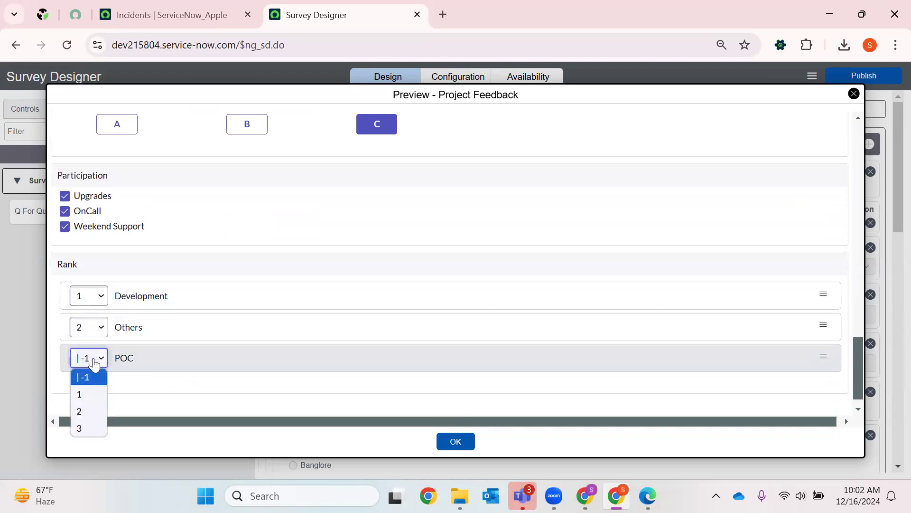
click(82, 425)
- Close the preview and publish the "Project Feedback" survey
click(440, 446)
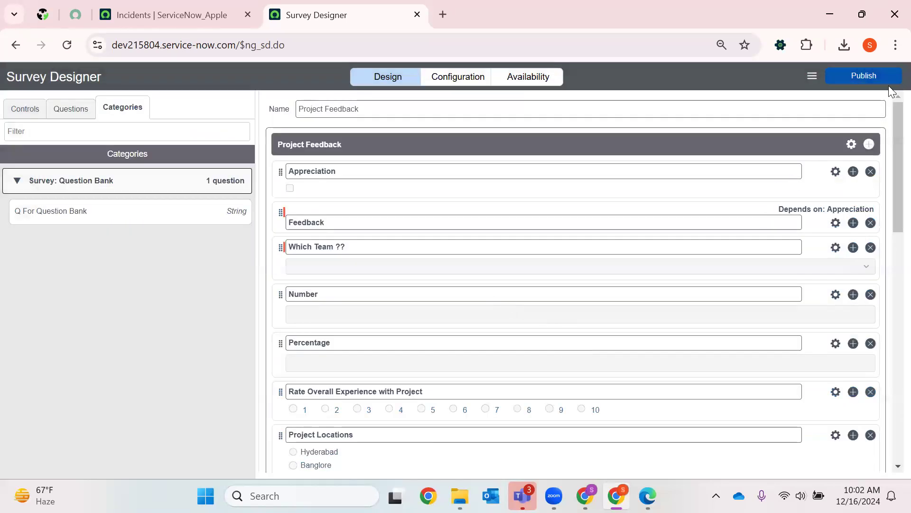
mouse_move(868, 85)
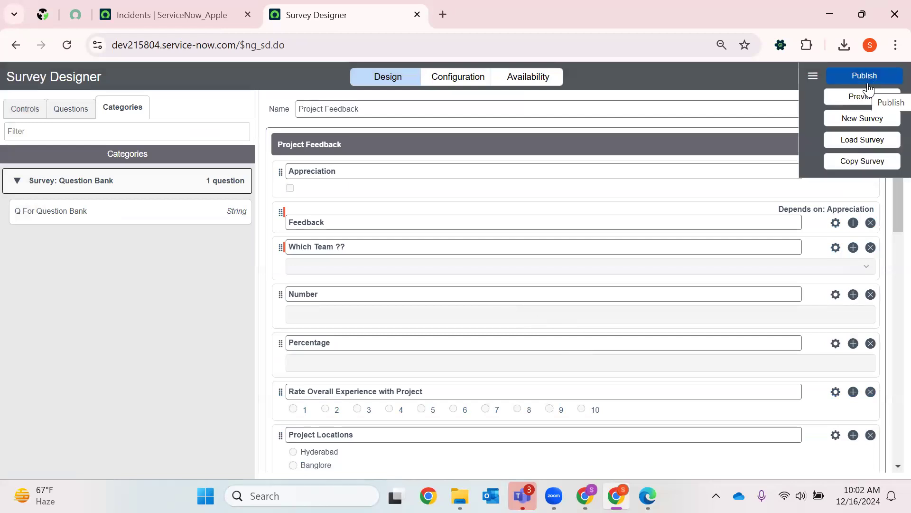
click(867, 82)
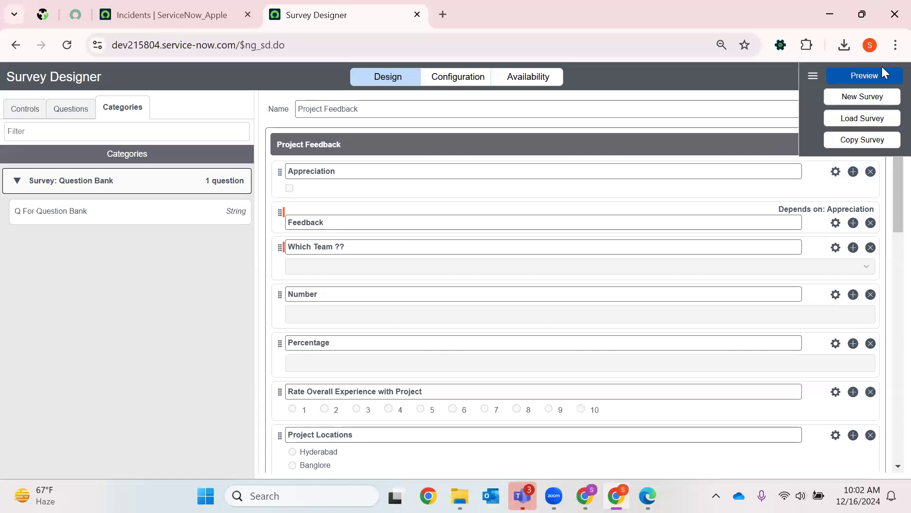
- Open the survey's configuration settings and add a second user as survey owner
click(487, 80)
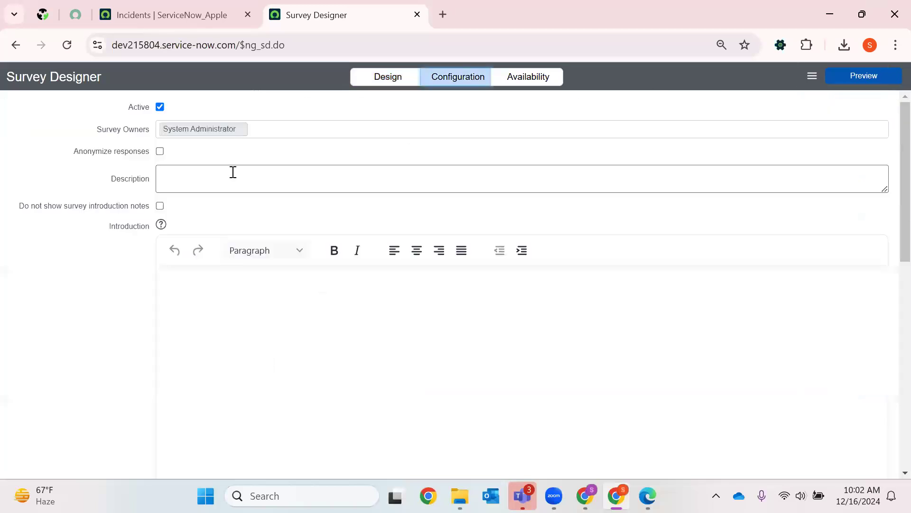
click(300, 126)
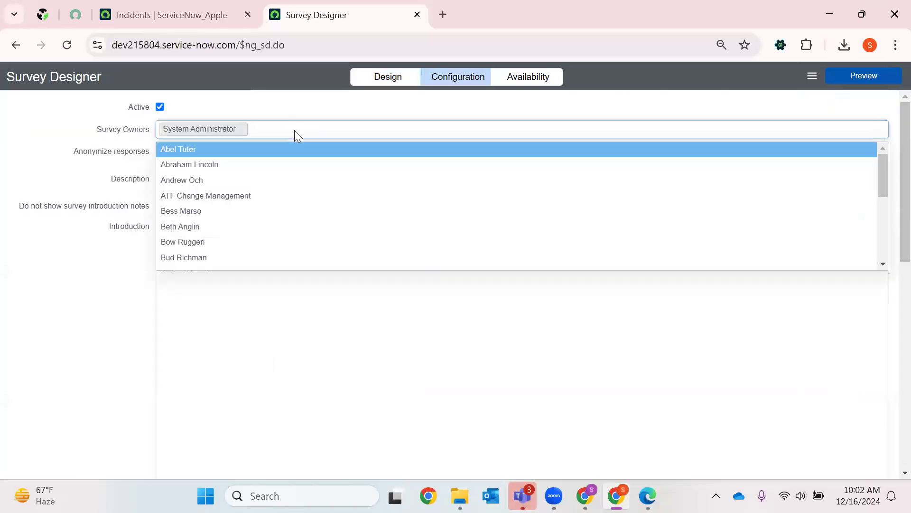
click(195, 183)
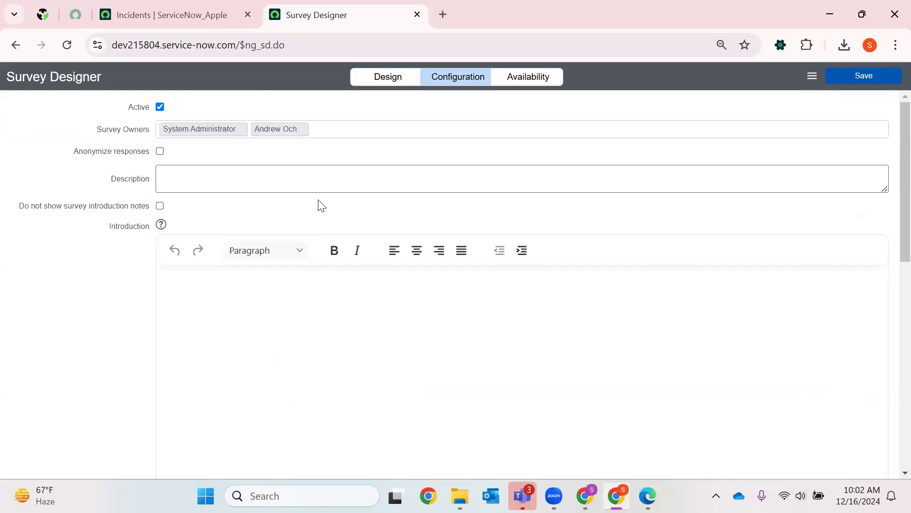
- Look over the survey's response anonymization, description and introduction settings
click(160, 151)
click(173, 188)
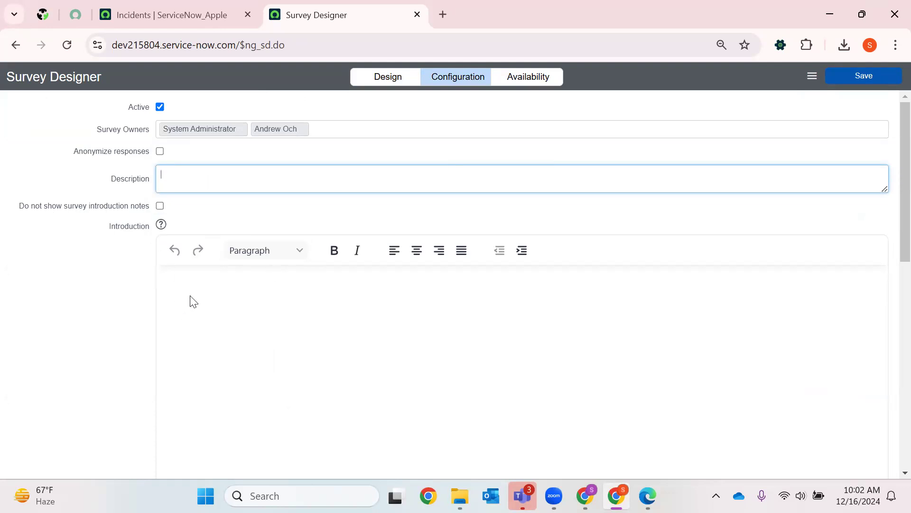
click(175, 281)
- Enable the Public Survey option in the survey's configuration
scroll(664, 313, down, 12)
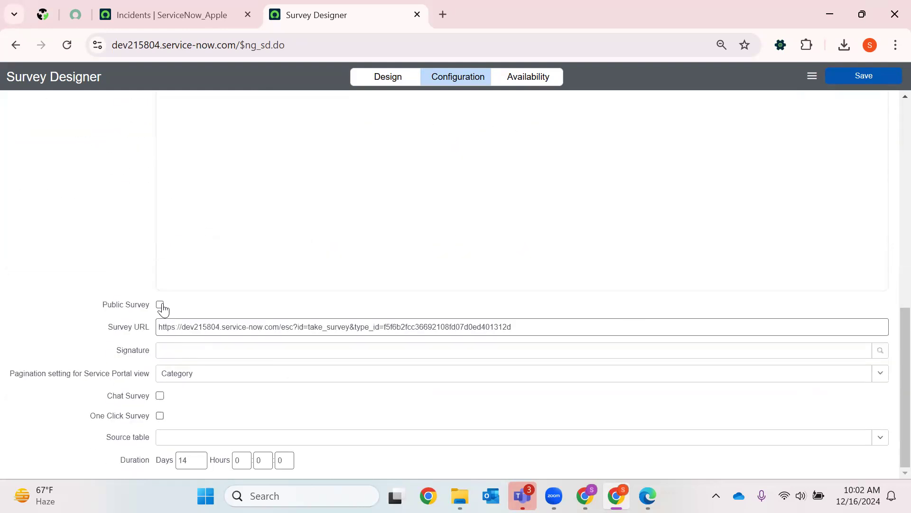
click(160, 397)
click(159, 305)
click(160, 305)
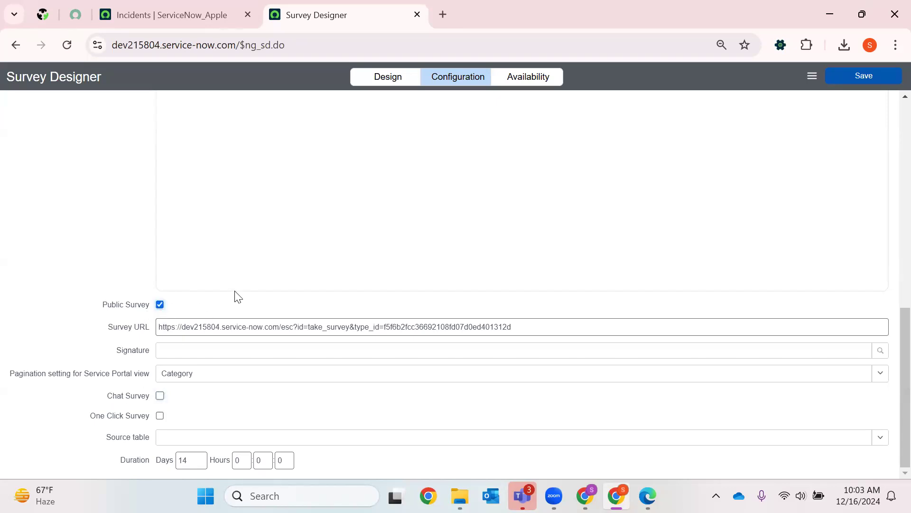
- Copy the Survey URL and open it in a new browser tab
triple_click(197, 323)
key(ctrl+c)
right_click(203, 323)
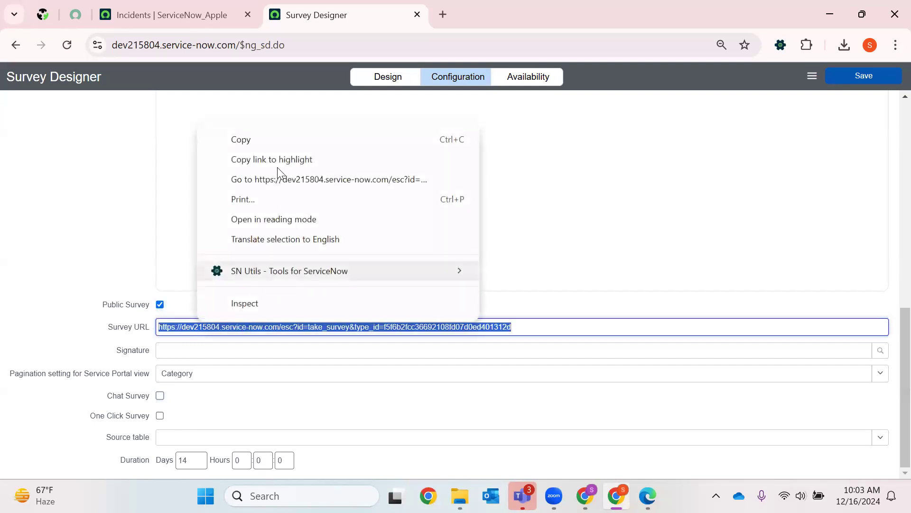
click(443, 14)
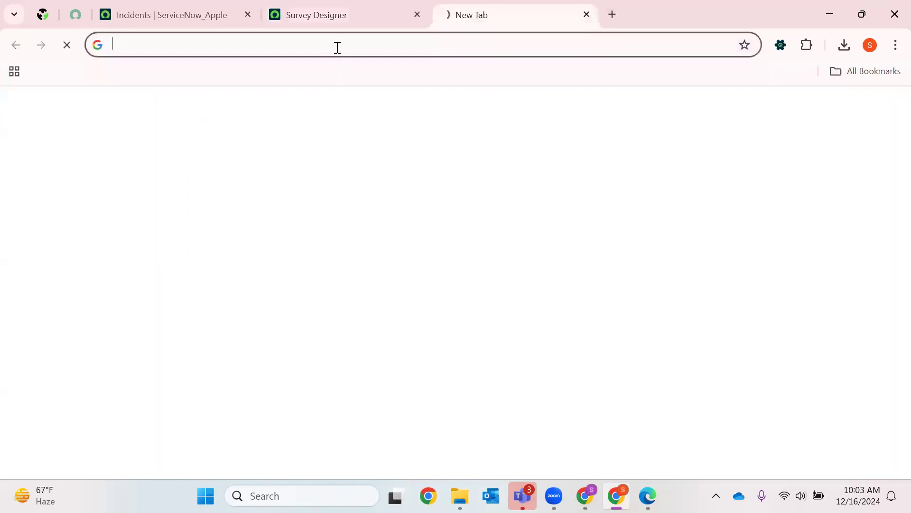
right_click(337, 45)
click(372, 171)
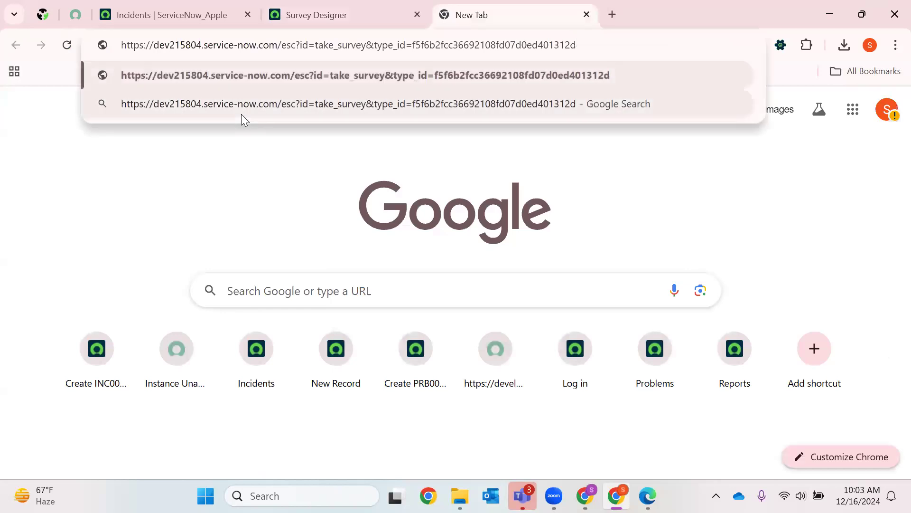
key(Return)
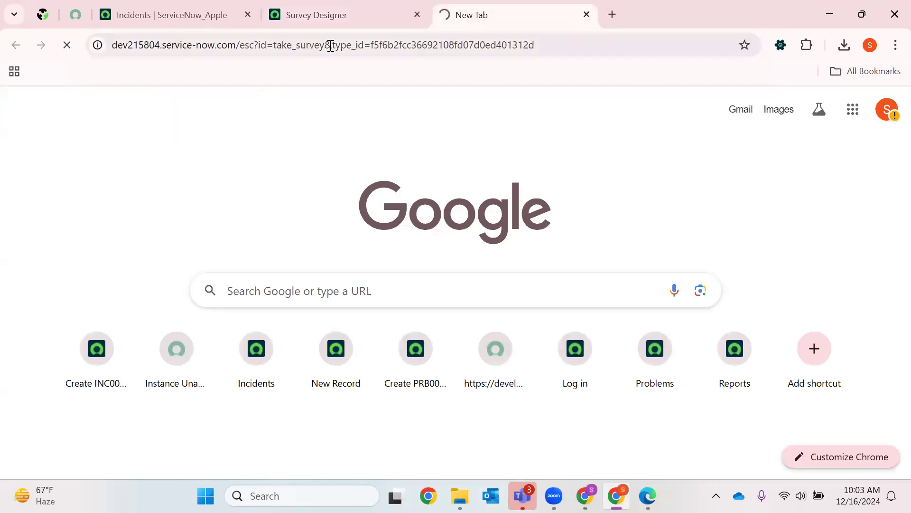
- Look over the survey's Return URL, End note and Signature settings in the configuration
click(342, 45)
drag(364, 44, 438, 45)
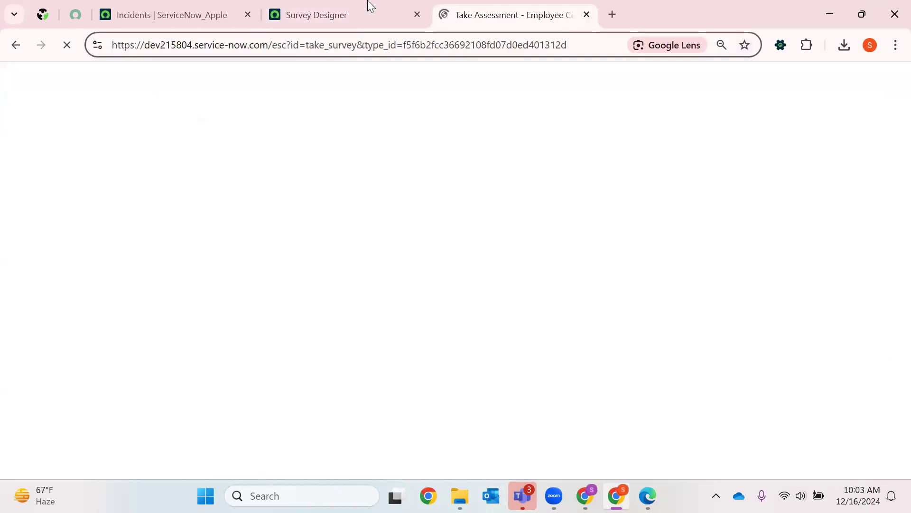
click(332, 15)
scroll(242, 261, up, 3)
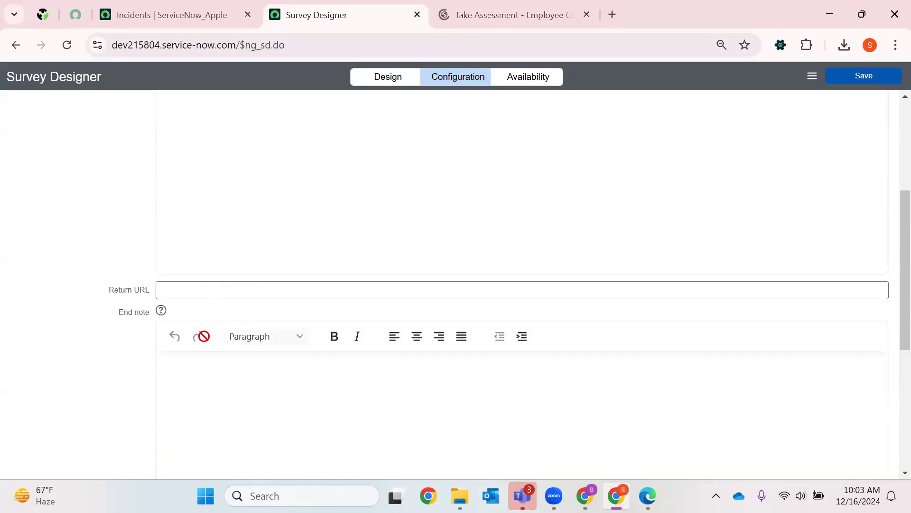
click(180, 291)
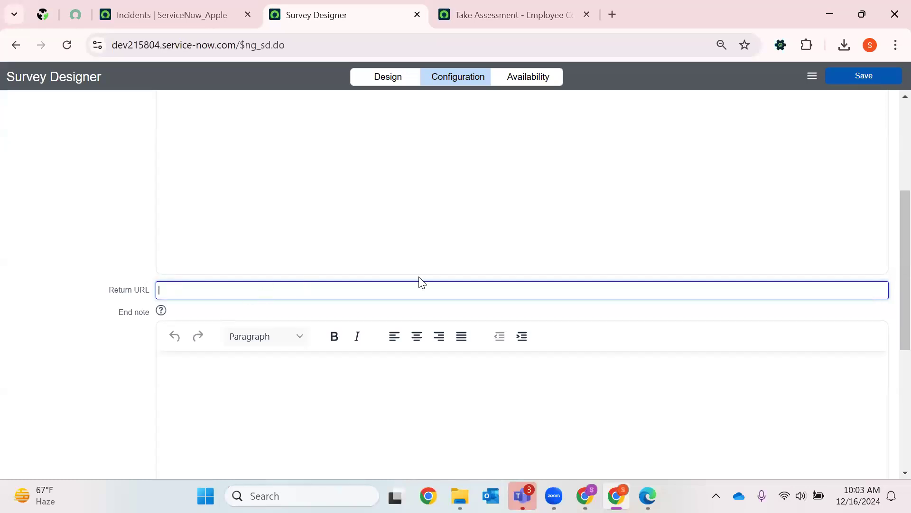
scroll(336, 305, down, 3)
scroll(375, 295, down, 3)
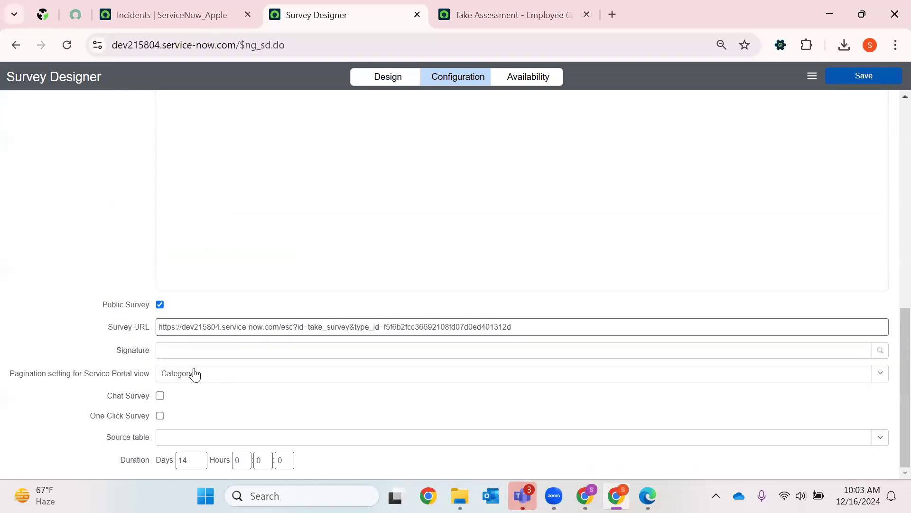
click(186, 352)
- Go to the survey's public page and start the Project Feedback survey
click(517, 15)
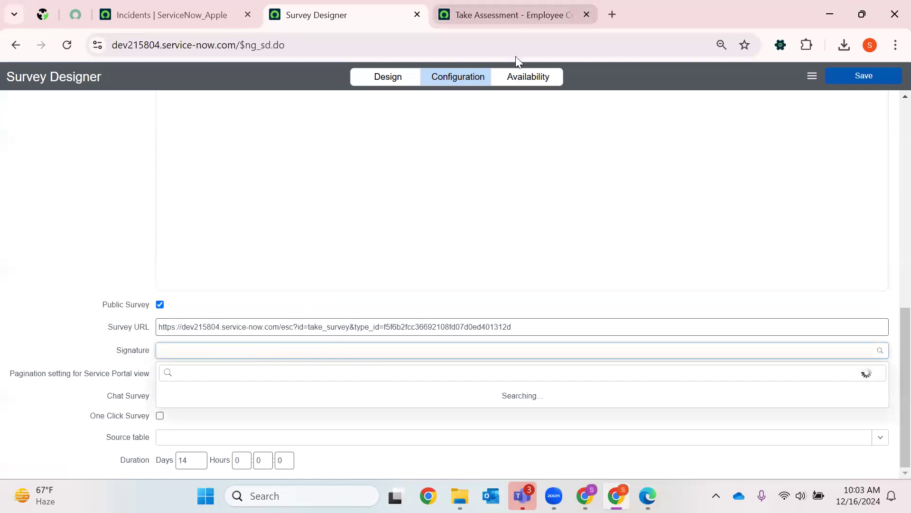
scroll(455, 237, down, 5)
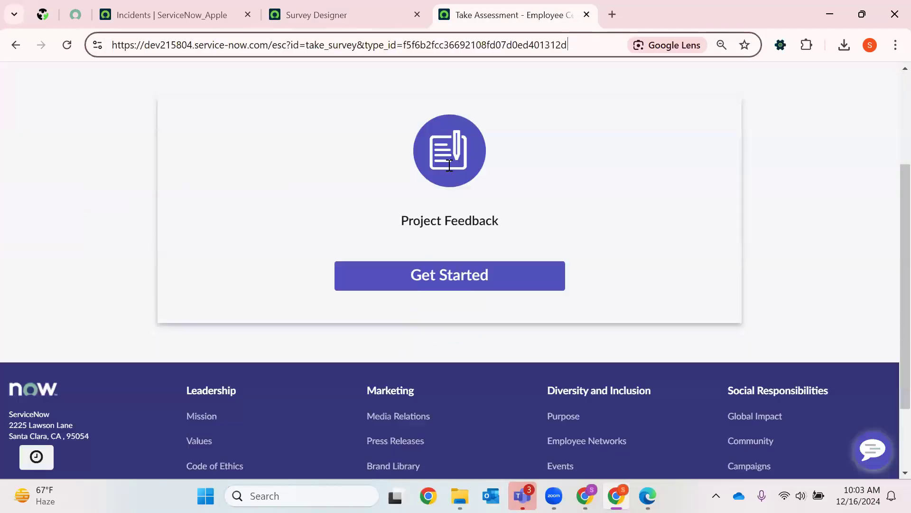
click(455, 230)
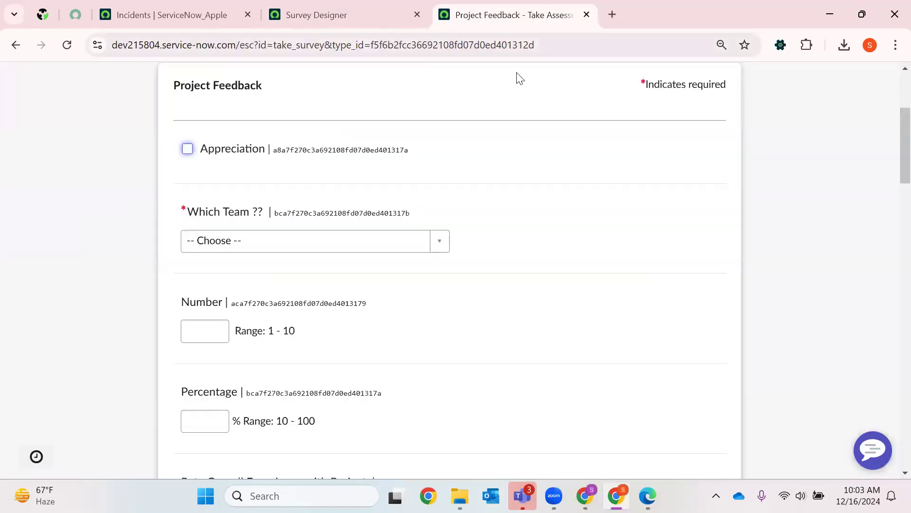
- Turn the Appreciation answer on and off to check its dependent question, and view the Which Team choices
click(187, 151)
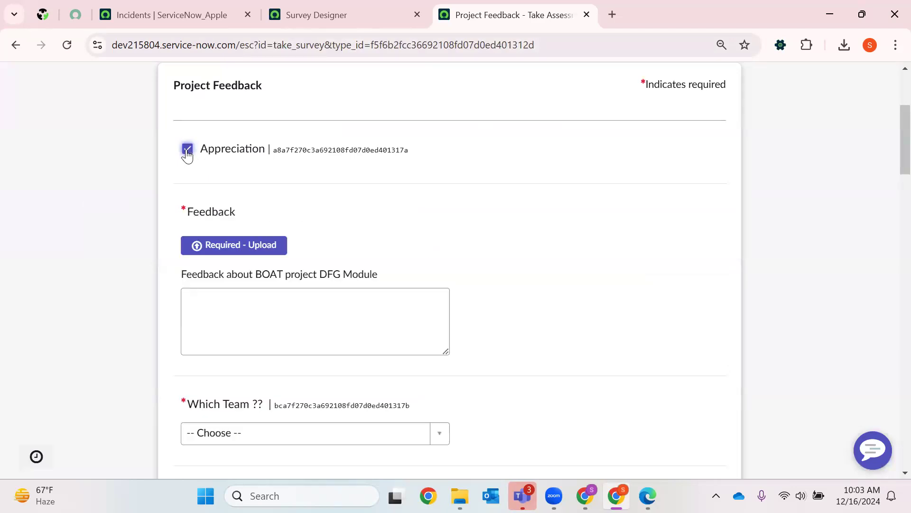
click(187, 151)
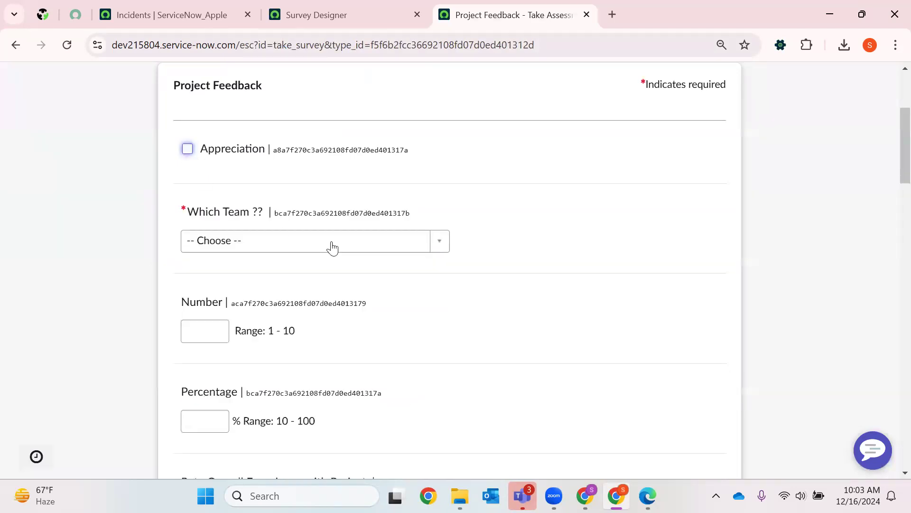
click(250, 240)
click(260, 331)
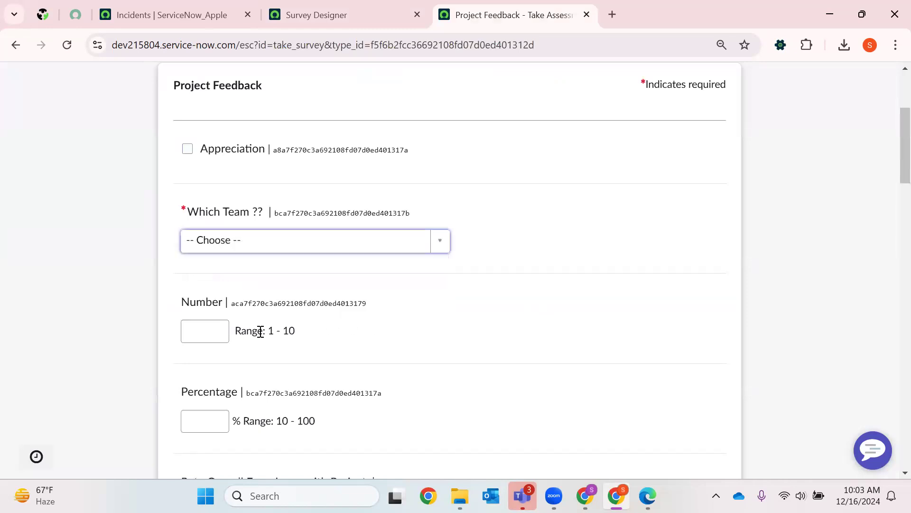
- Examine the survey questions from Percentage down to the manager selection and Image, trying the text and manager fields
scroll(302, 252, down, 5)
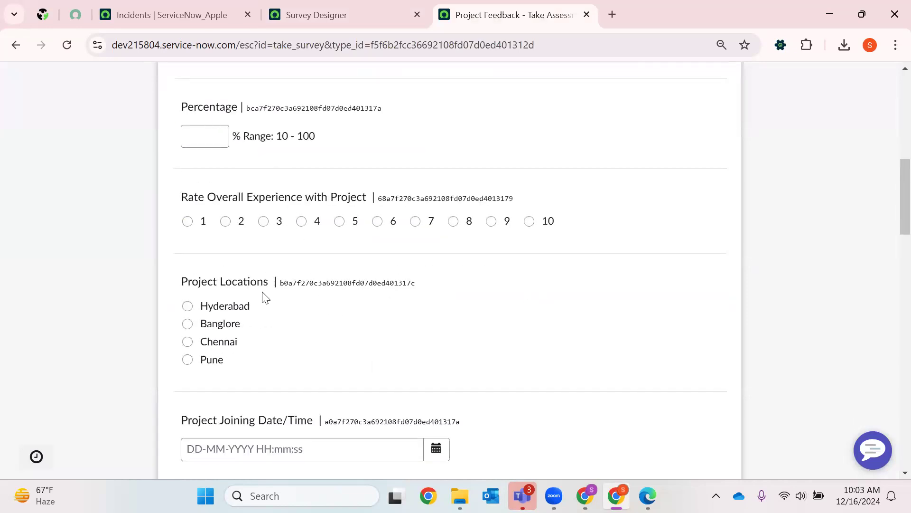
scroll(359, 330, down, 3)
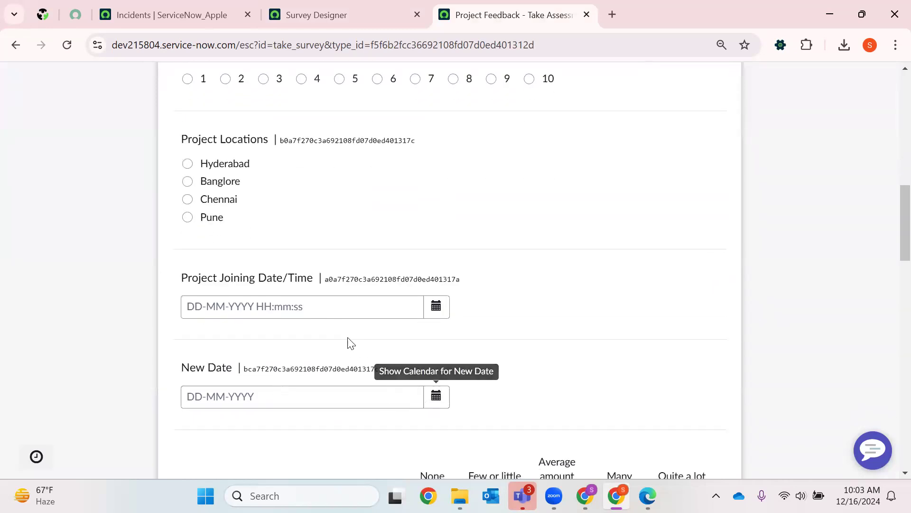
scroll(351, 342, down, 3)
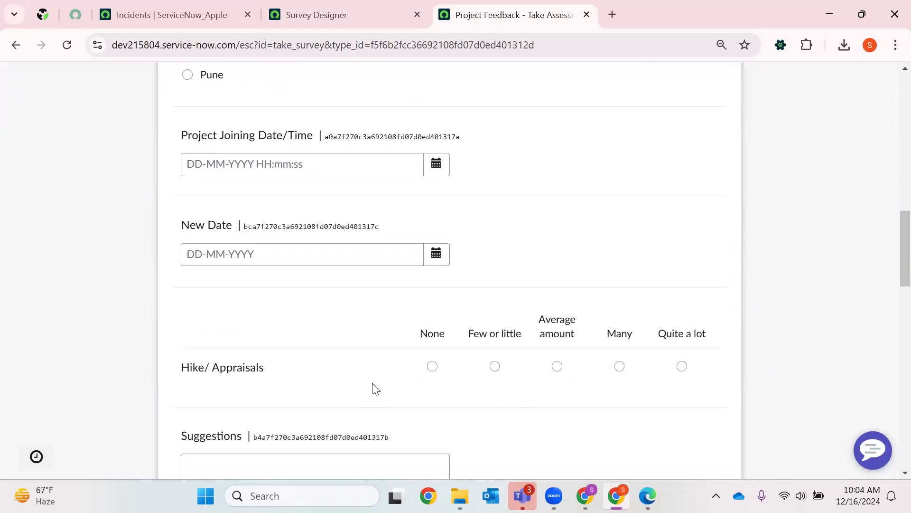
scroll(394, 333, down, 3)
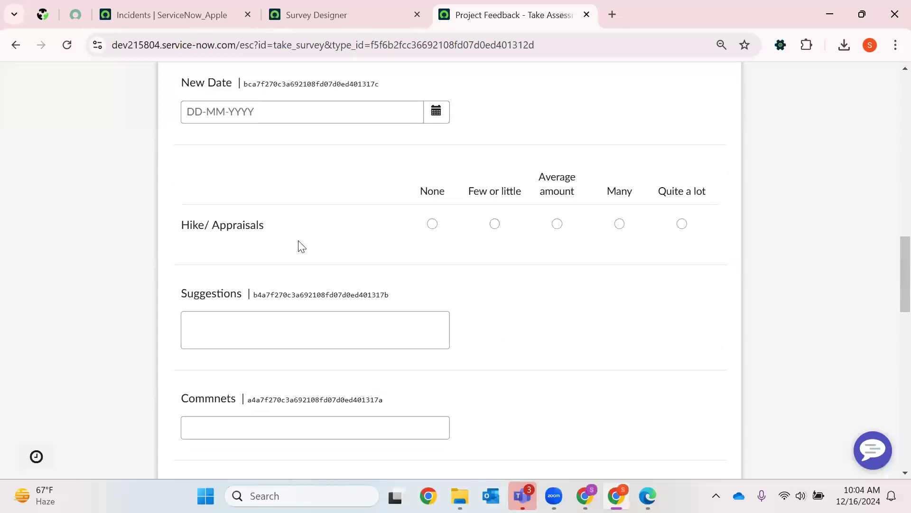
click(245, 333)
scroll(301, 336, down, 4)
click(224, 212)
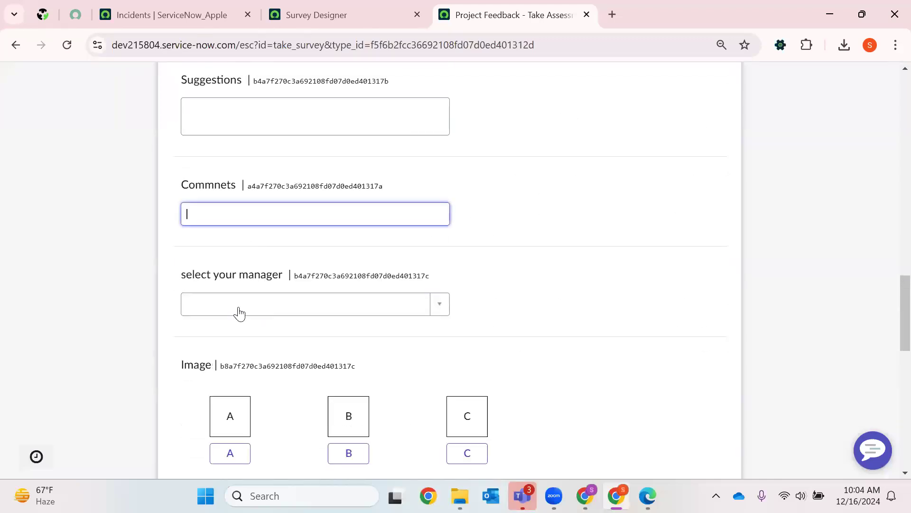
click(379, 304)
click(514, 252)
scroll(236, 270, down, 5)
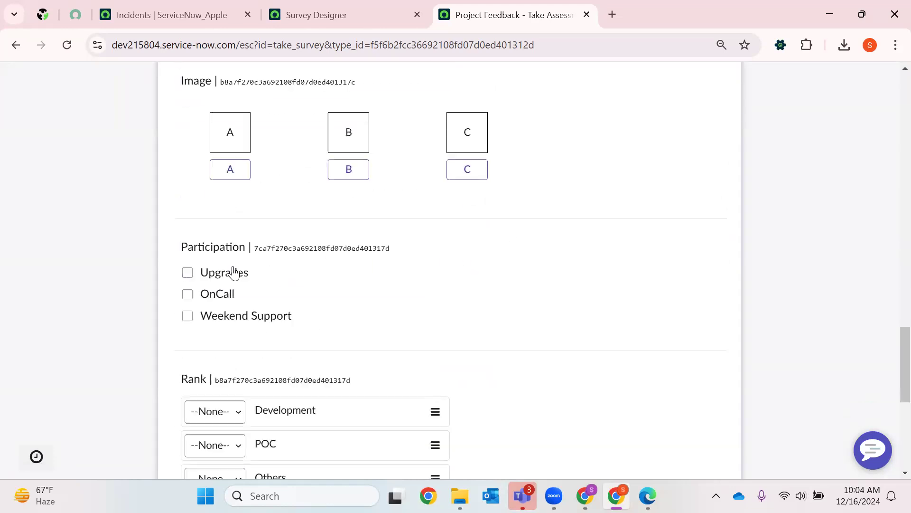
- Choose B as the Image answer and switch the Upgrades participation option on and off
click(345, 170)
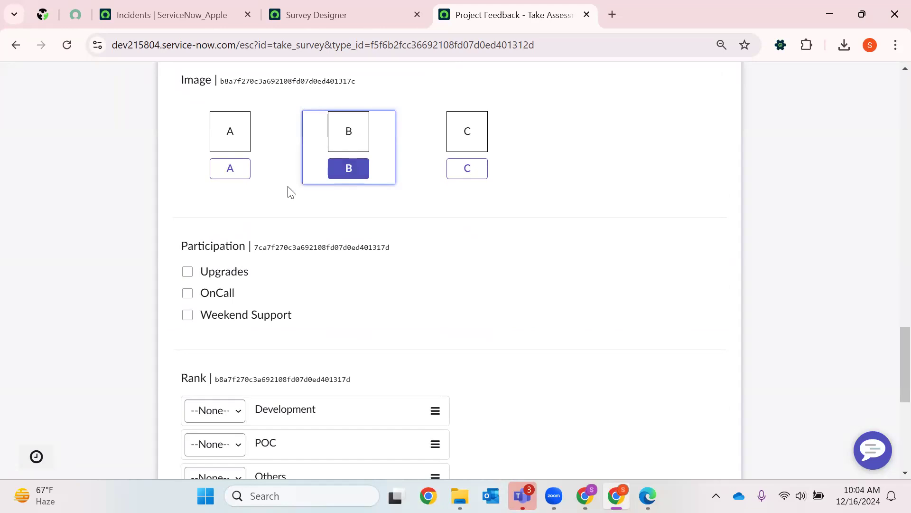
click(234, 277)
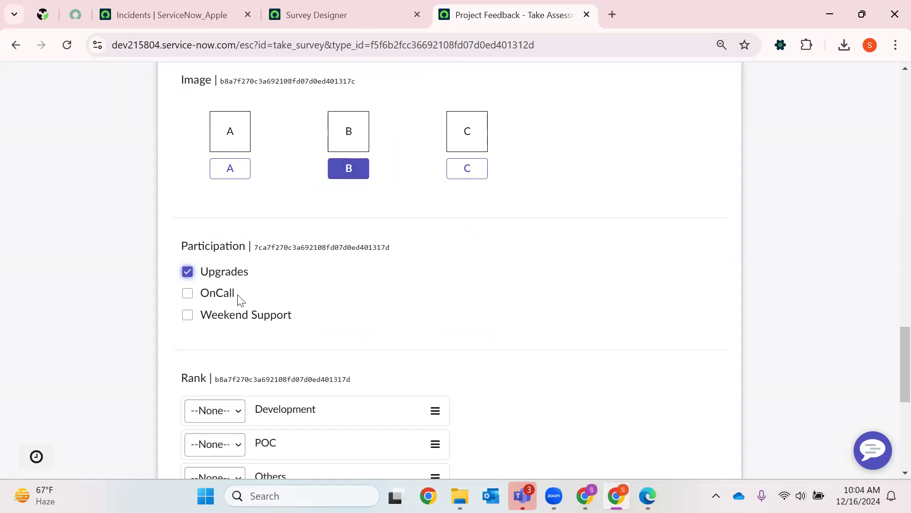
click(250, 274)
scroll(327, 277, down, 1)
scroll(327, 277, down, 3)
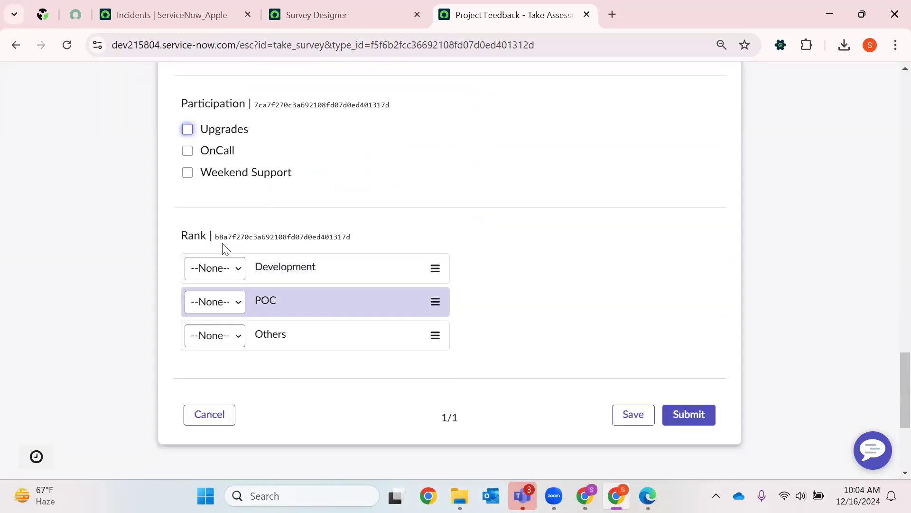
scroll(563, 307, up, 15)
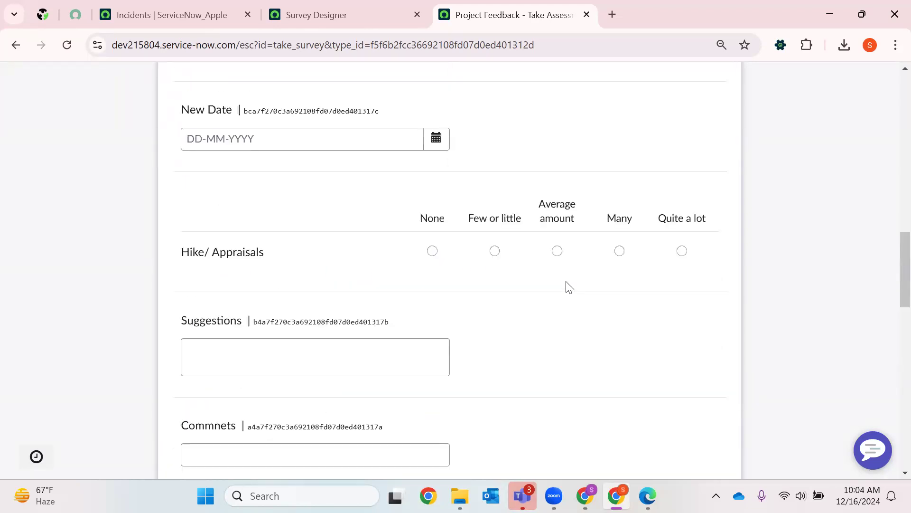
- Return to the survey's configuration and look up the available signatures without selecting one
key(ctrl+shift+Tab)
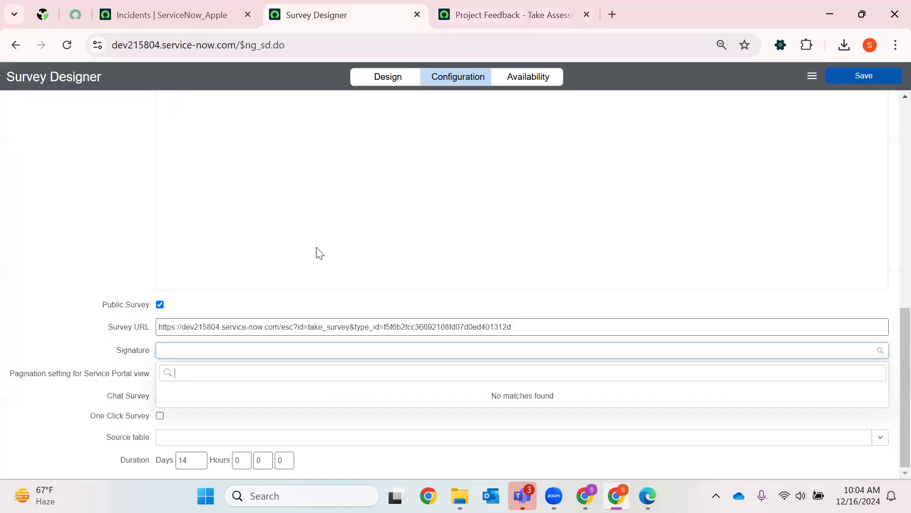
click(458, 205)
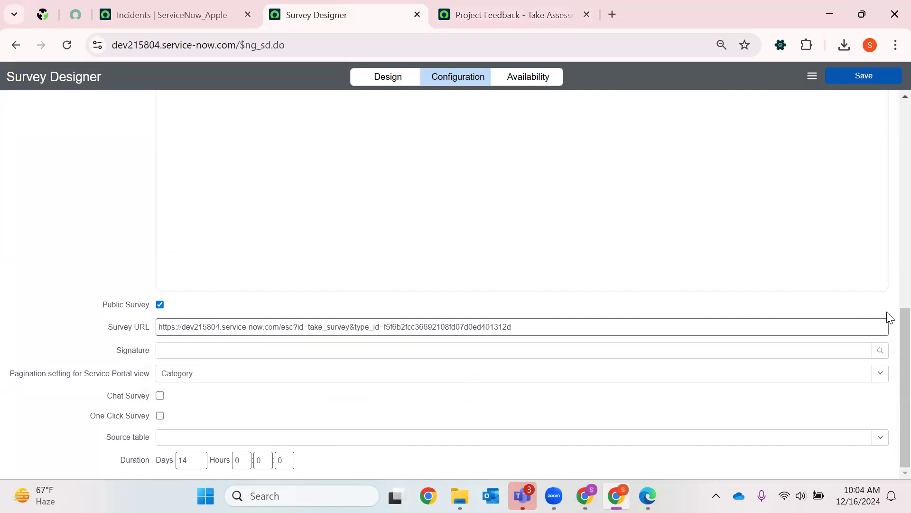
click(873, 355)
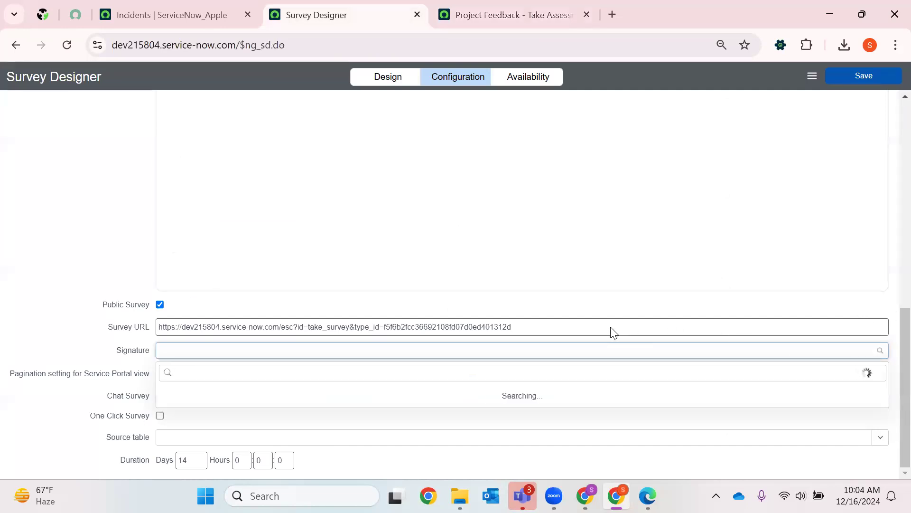
click(476, 270)
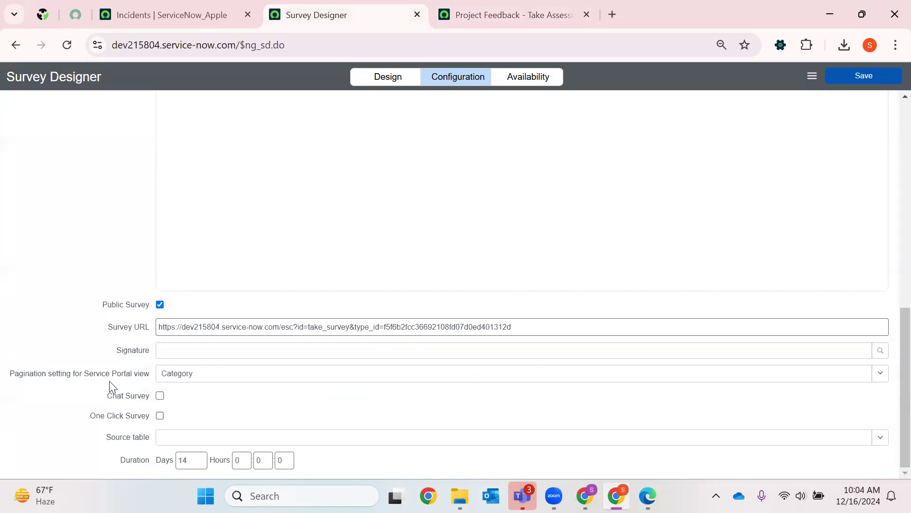
- Review the public survey's layout and view the pagination options for the Service Portal view in the configuration
click(504, 12)
scroll(364, 323, down, 15)
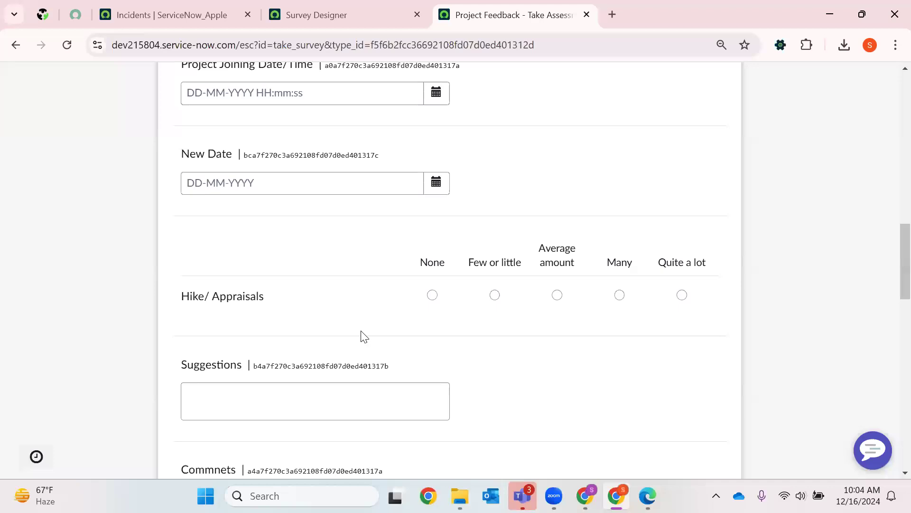
scroll(326, 247, down, 5)
scroll(325, 220, up, 12)
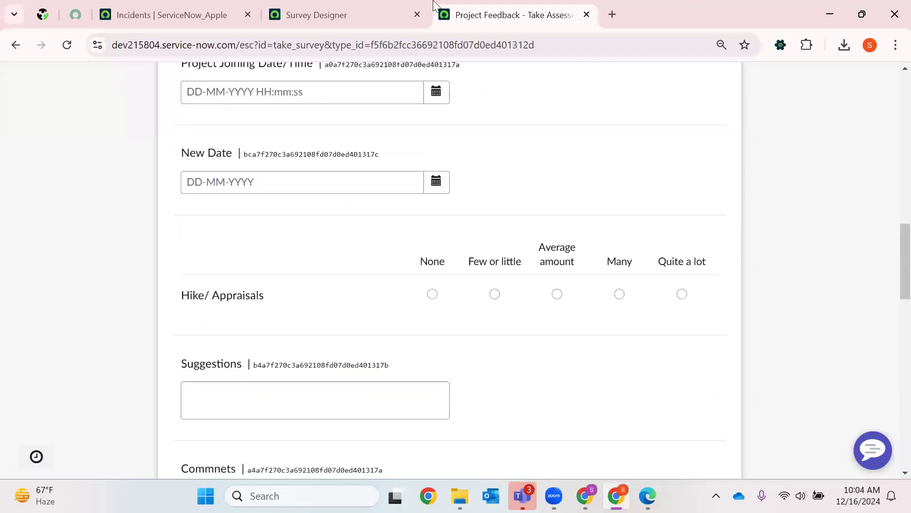
click(386, 6)
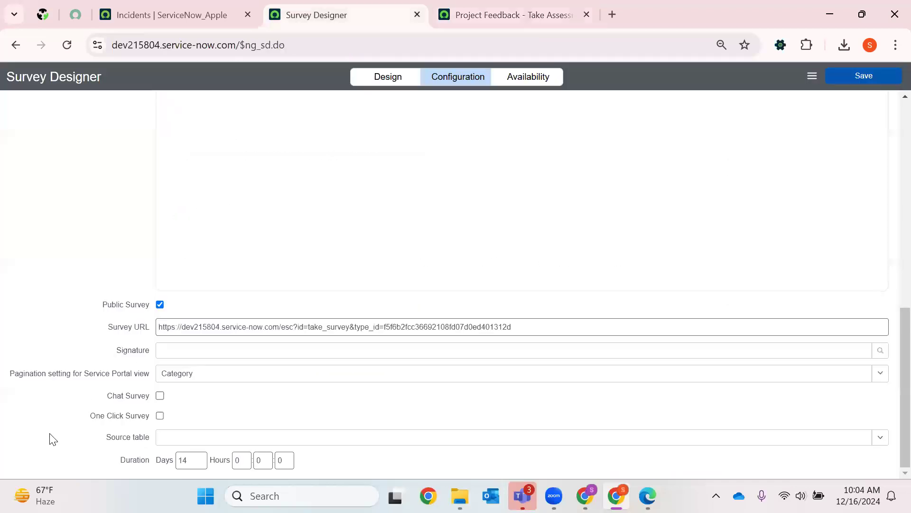
click(186, 378)
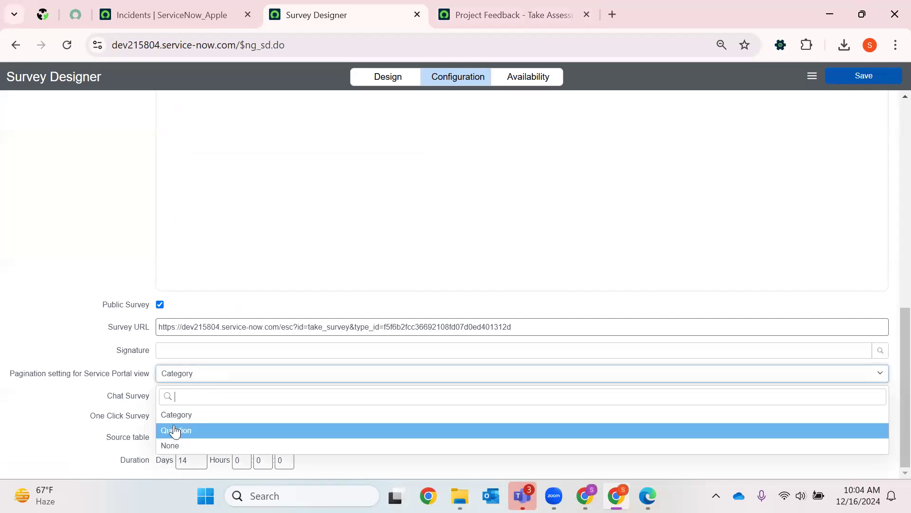
click(104, 382)
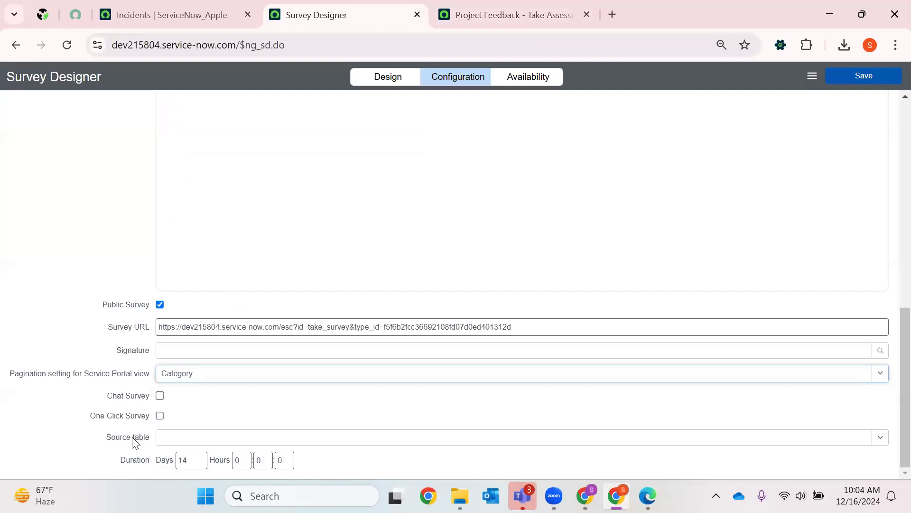
- View the Source table choices and inspect the survey's Duration in days
click(204, 437)
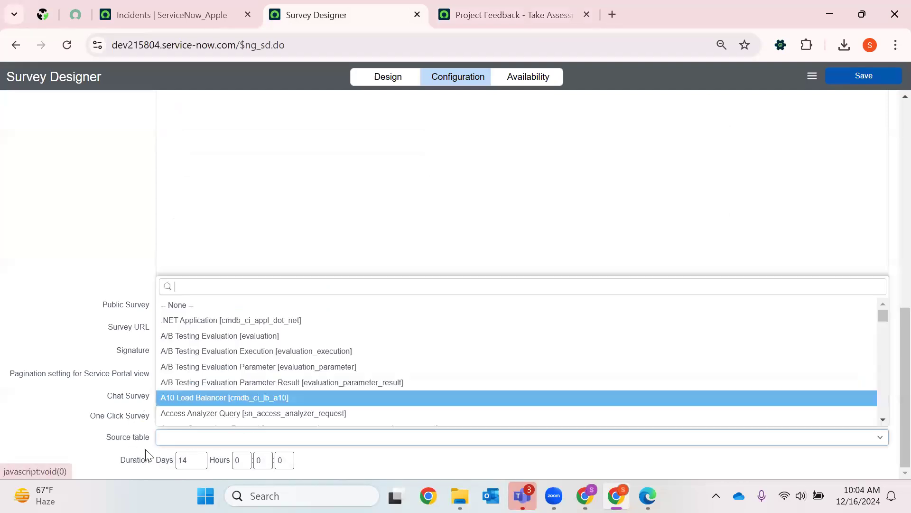
click(165, 460)
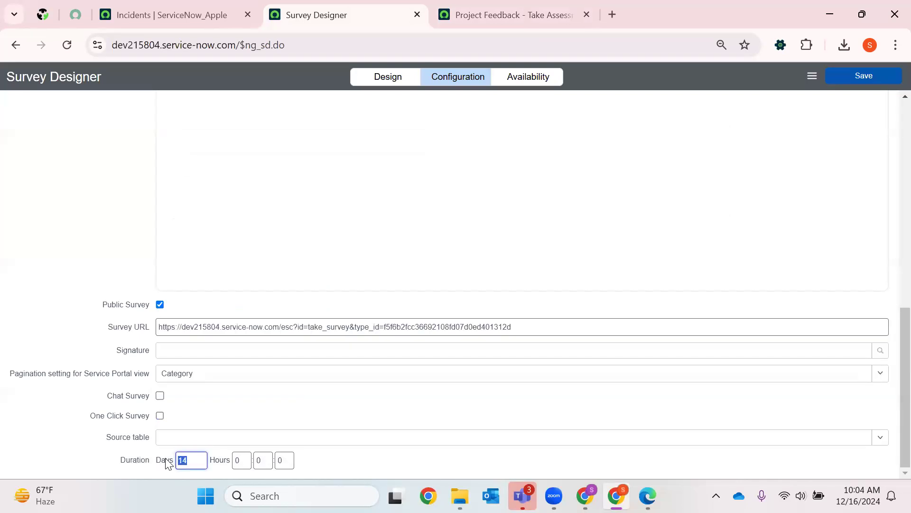
key(Tab)
double_click(200, 458)
- Try to open the survey's Availability settings
click(530, 78)
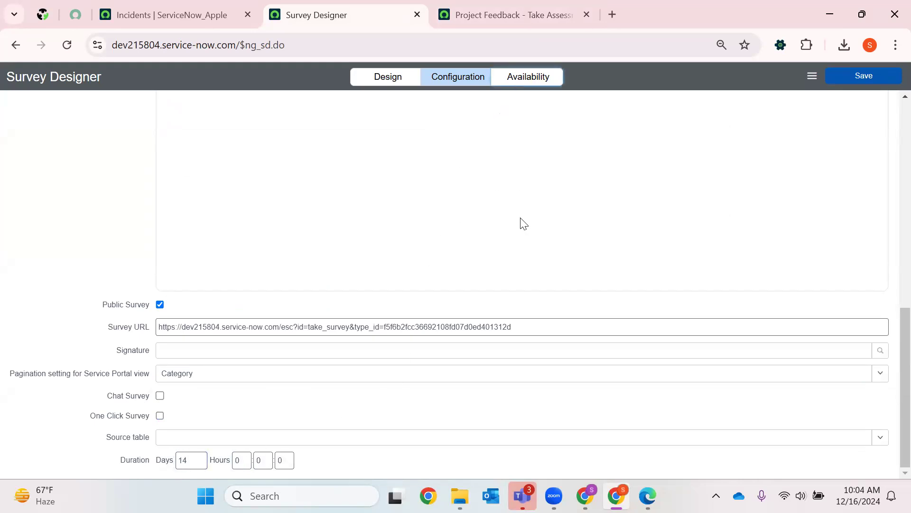
click(524, 206)
scroll(598, 197, up, 10)
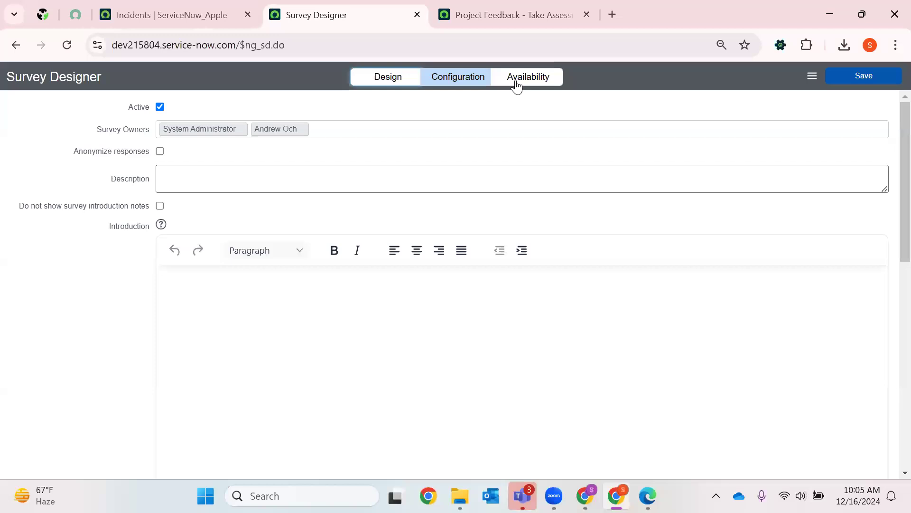
click(511, 9)
click(356, 8)
click(190, 14)
click(339, 15)
scroll(402, 179, down, 6)
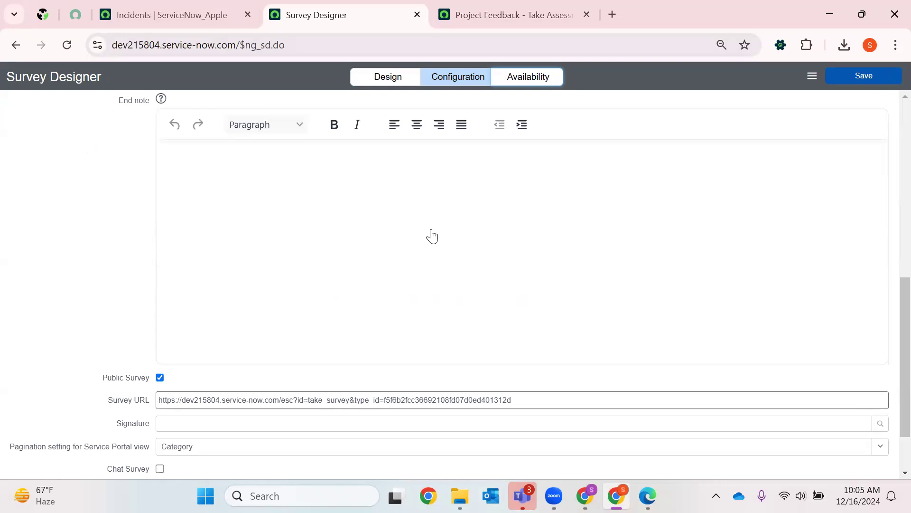
scroll(431, 236, down, 2)
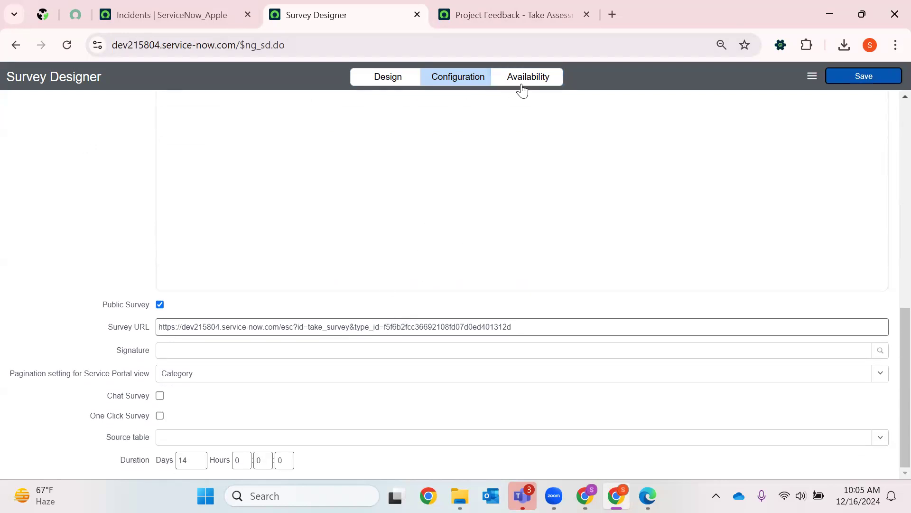
- Reload the stuck Survey Designer page, discarding unsaved changes, and open the list of existing surveys in a new browser tab
click(67, 45)
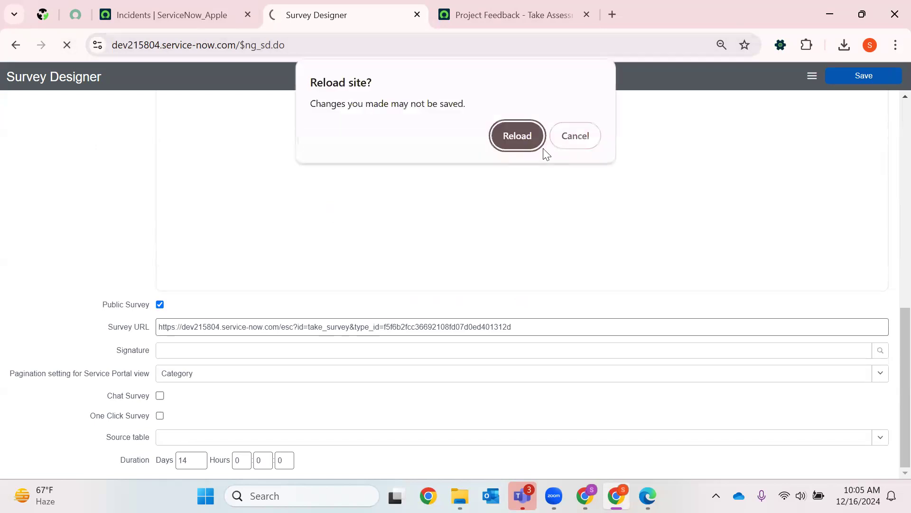
click(510, 141)
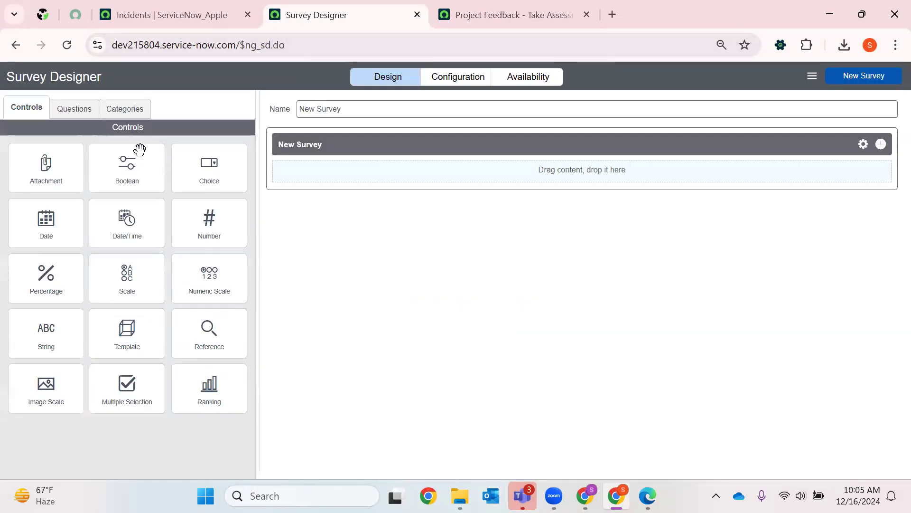
click(171, 19)
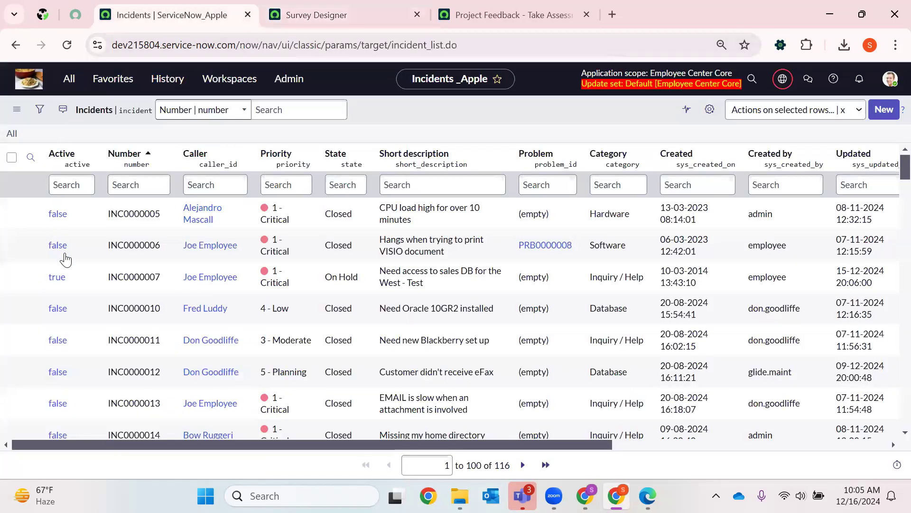
click(68, 78)
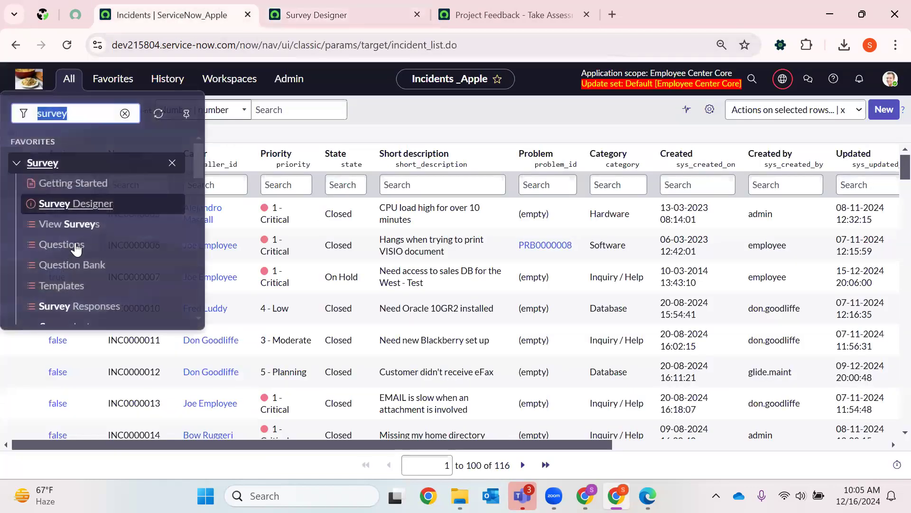
right_click(82, 224)
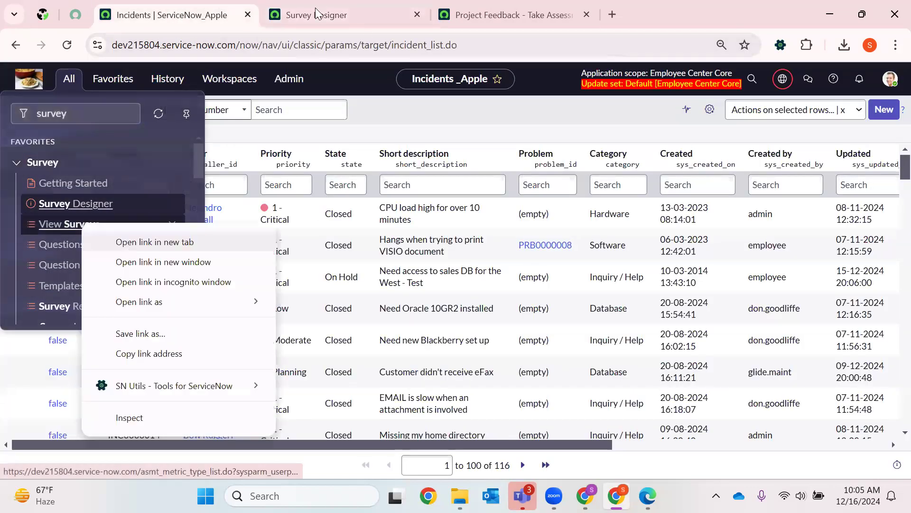
click(131, 243)
key(ctrl+Tab)
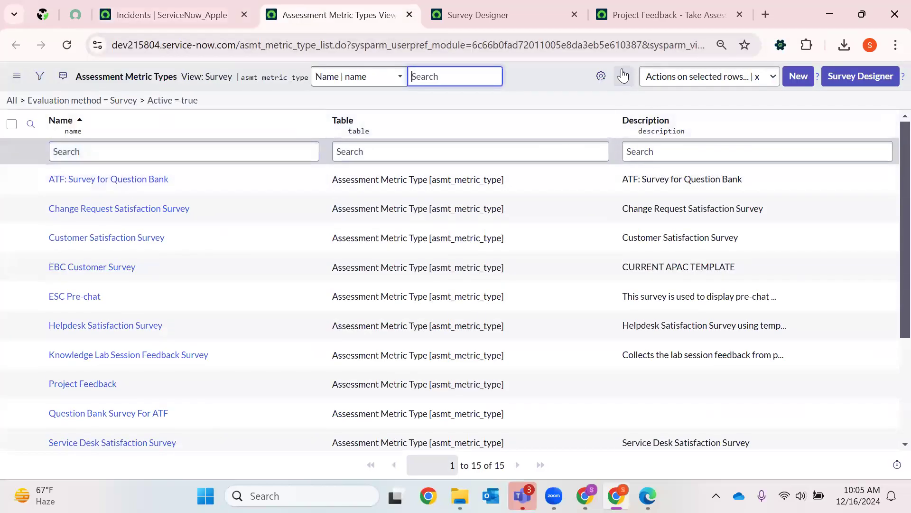
- Add the Created column to the survey list and sort the surveys by newest creation date first
click(601, 76)
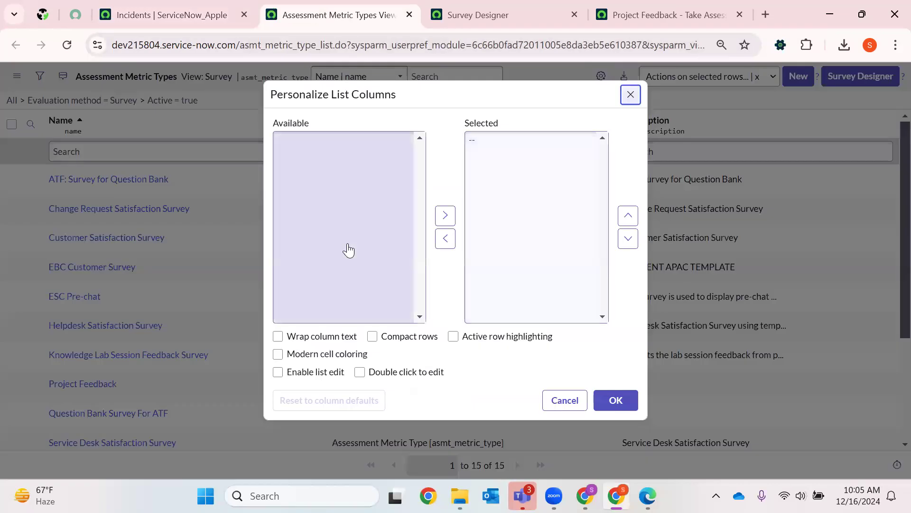
click(296, 279)
click(439, 215)
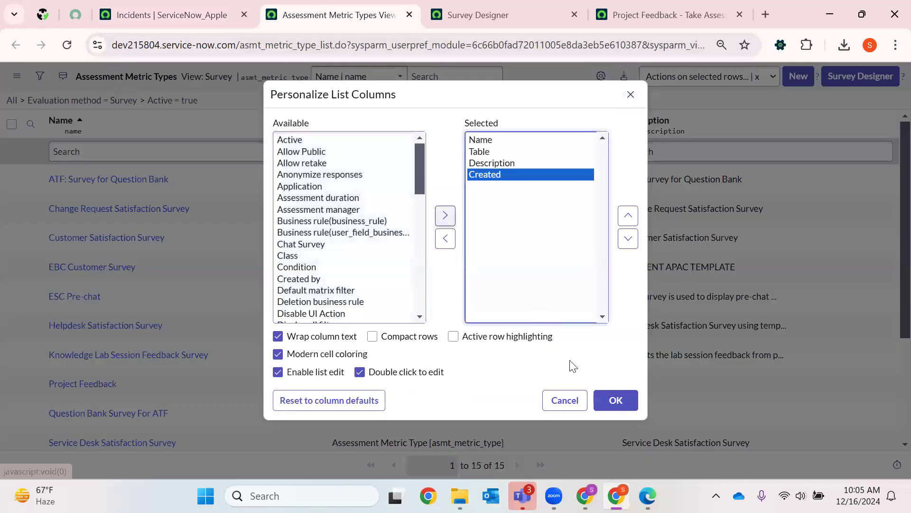
click(626, 401)
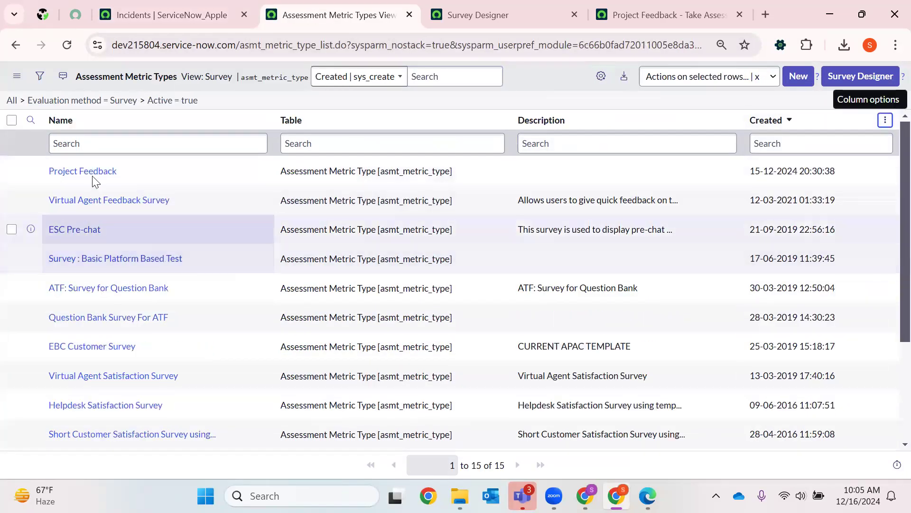
- Open the Project Feedback survey in Survey Designer and close the blank New Survey designer page
click(89, 172)
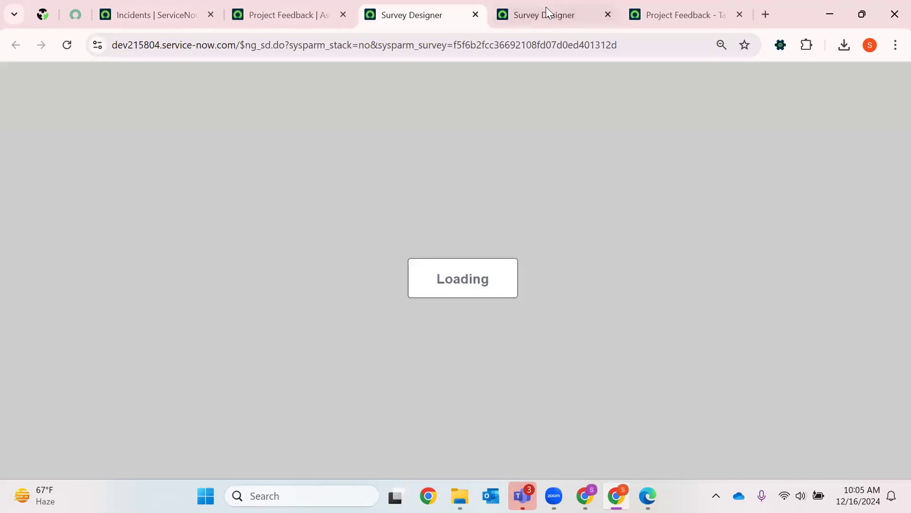
click(546, 6)
click(607, 15)
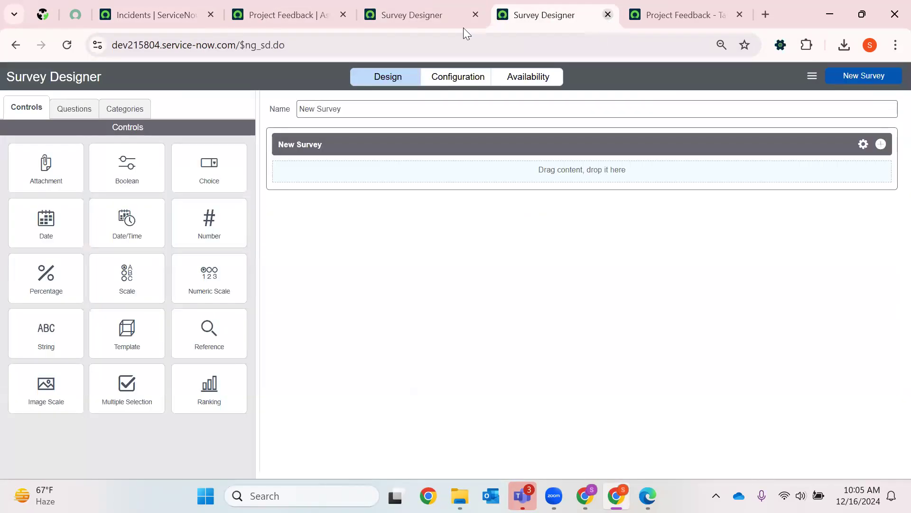
click(449, 18)
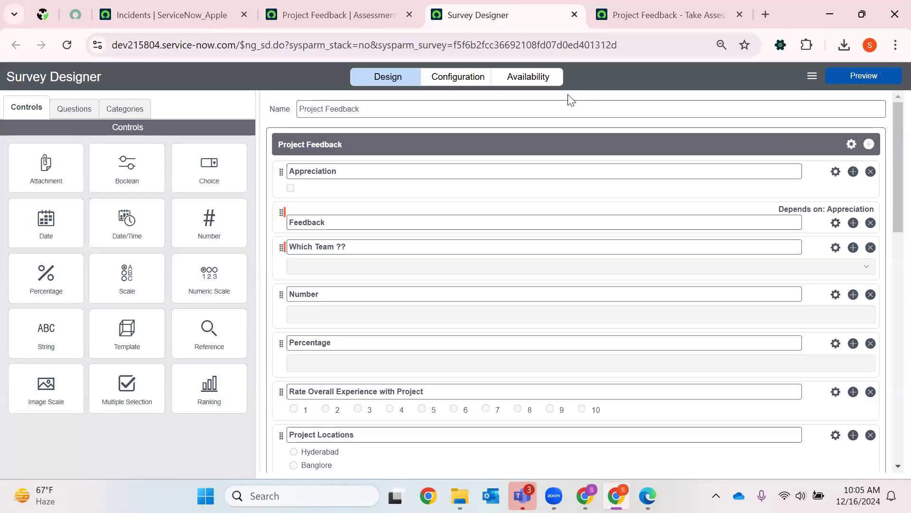
- Review the Project Feedback survey's configuration settings, including its Public Survey option and duration
click(510, 78)
click(451, 86)
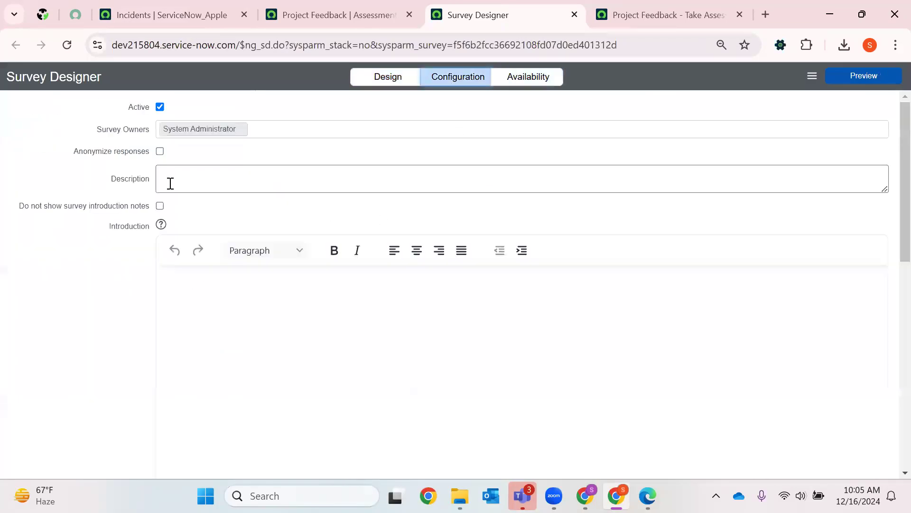
scroll(309, 310, down, 4)
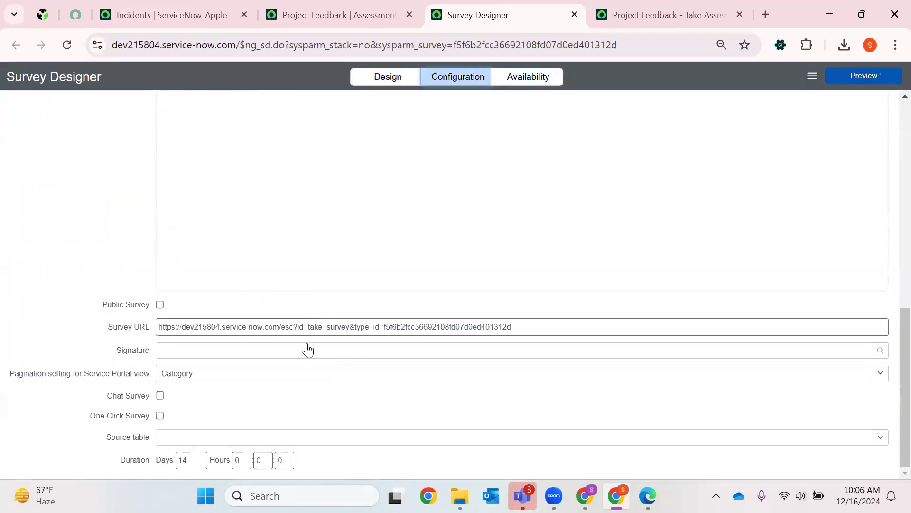
scroll(309, 311, up, 8)
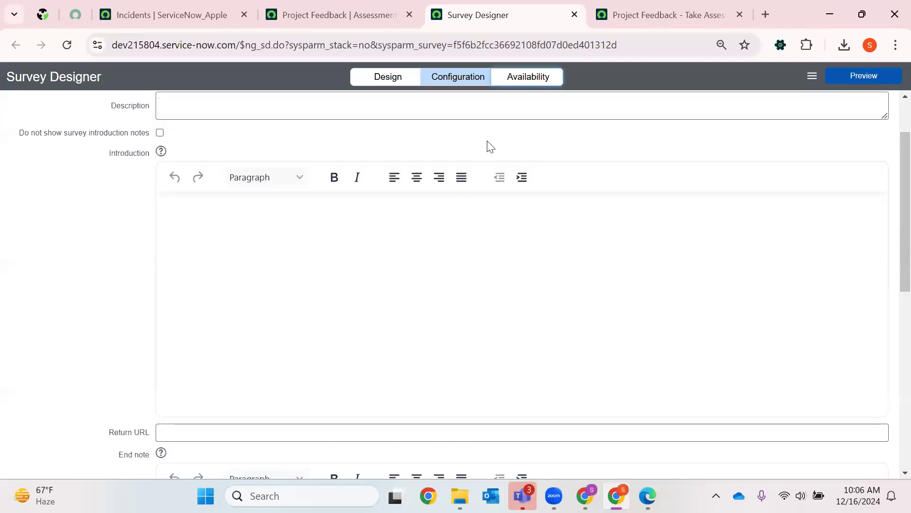
- Open the survey's availability settings, compare the Specific users options, and make the survey accessible by Anyone
click(527, 81)
click(16, 150)
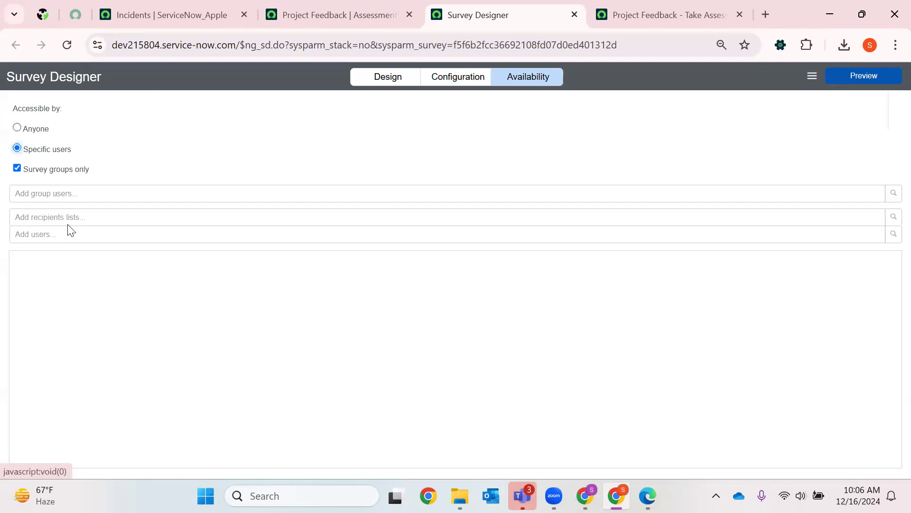
click(44, 240)
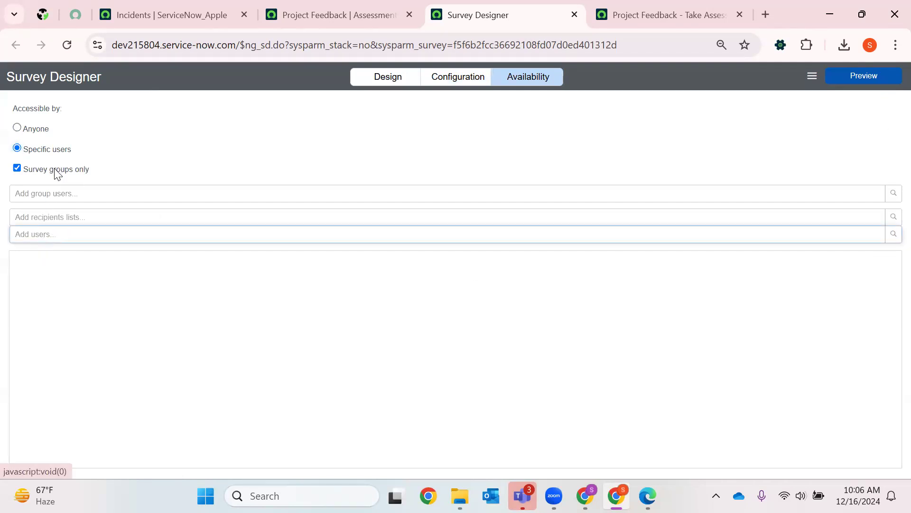
click(18, 127)
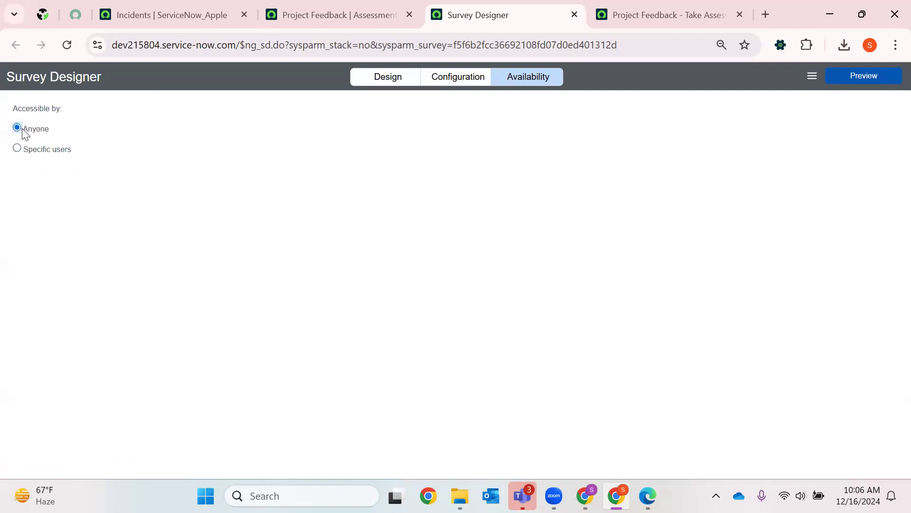
click(18, 148)
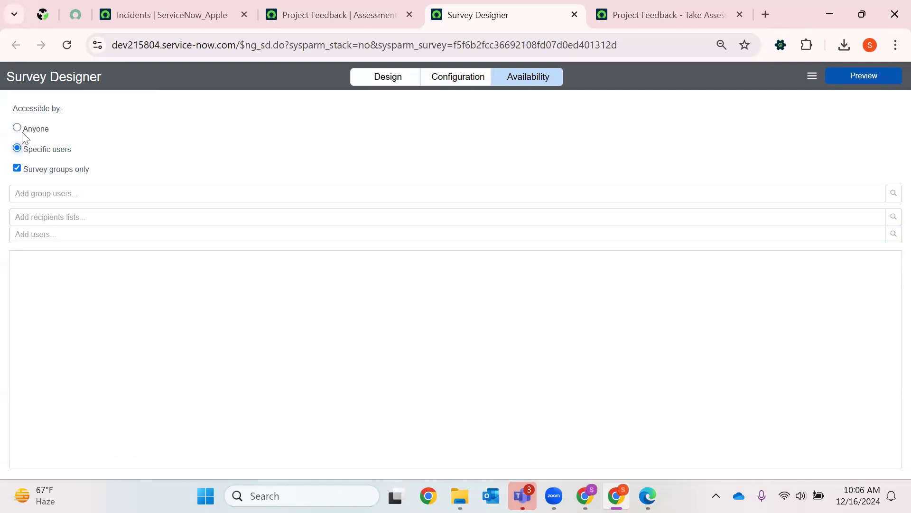
click(17, 128)
mouse_move(865, 69)
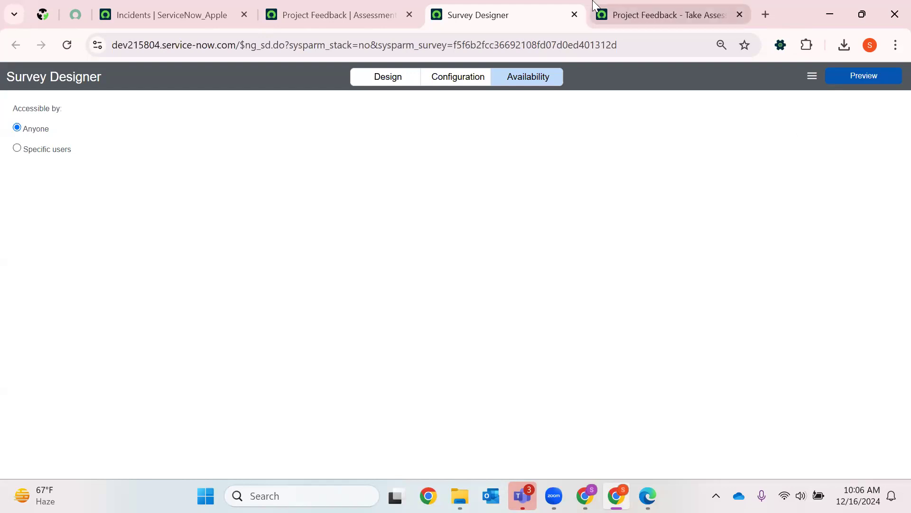
- Look through the Project Feedback survey form and close it
click(628, 5)
scroll(605, 142, down, 15)
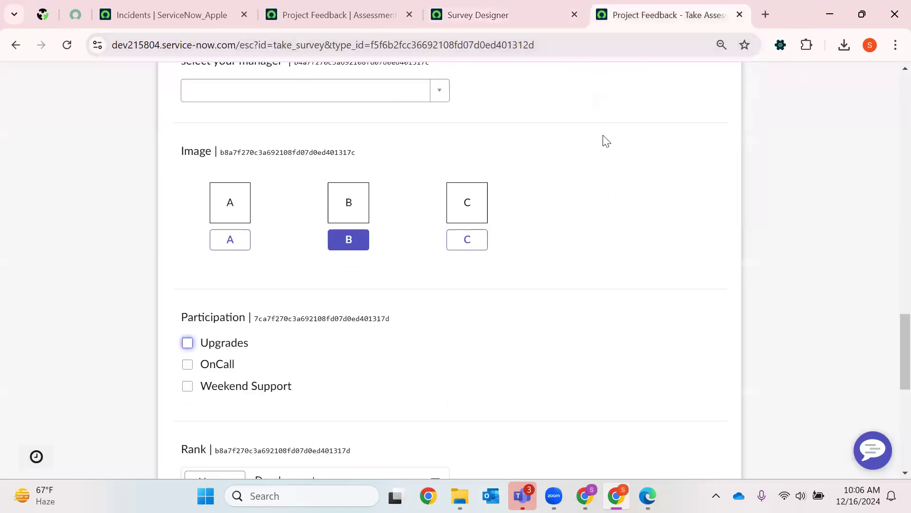
scroll(606, 138, up, 20)
click(740, 14)
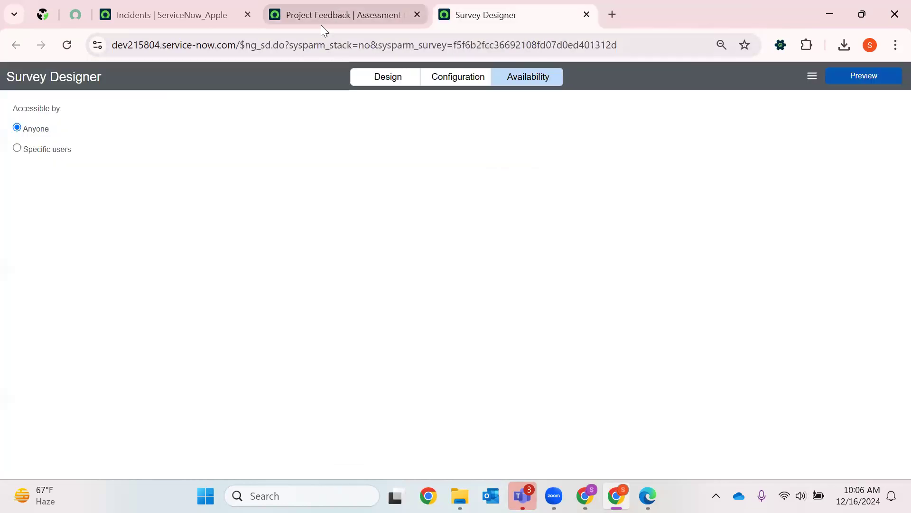
- Return to the Incidents page and open the View Surveys list in a new browser tab
click(320, 22)
click(174, 16)
click(70, 79)
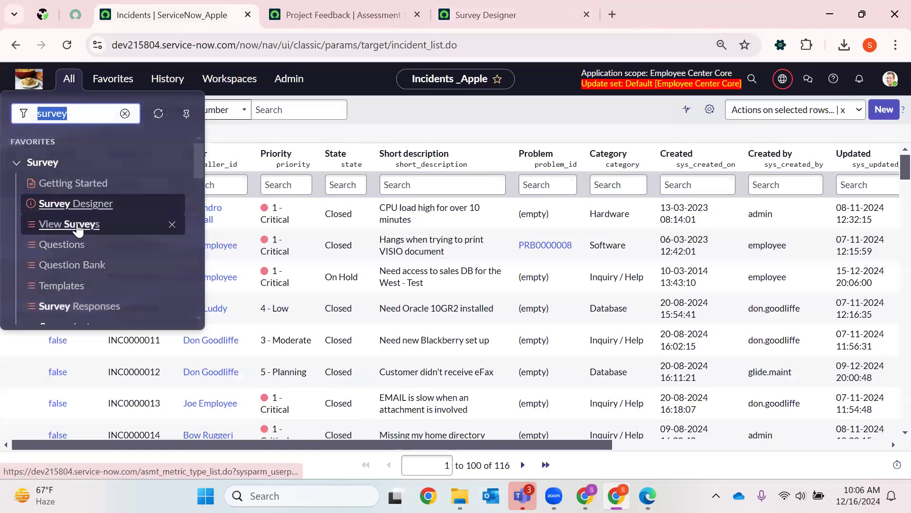
click(72, 224)
right_click(63, 227)
click(109, 244)
- Open the Survey Responses list in a new browser tab, view it, and return to the list of surveys
scroll(96, 254, down, 2)
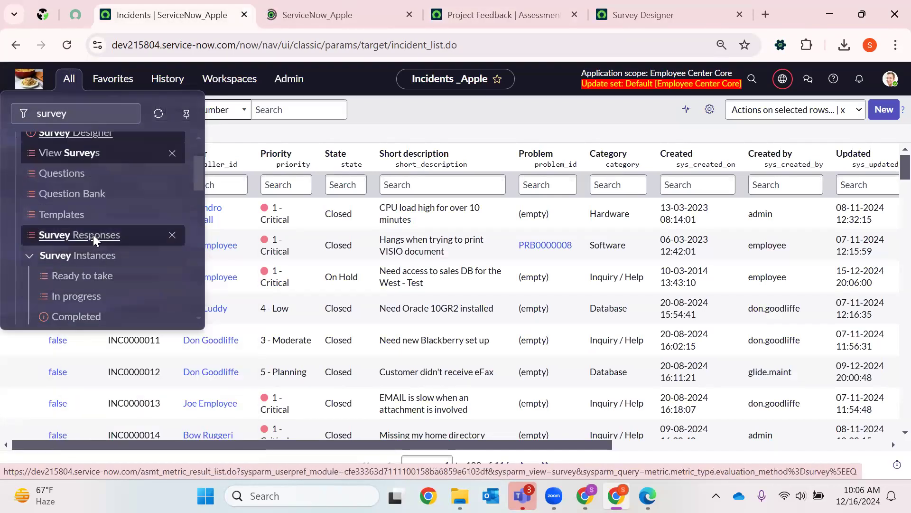
right_click(115, 239)
click(173, 257)
click(432, 7)
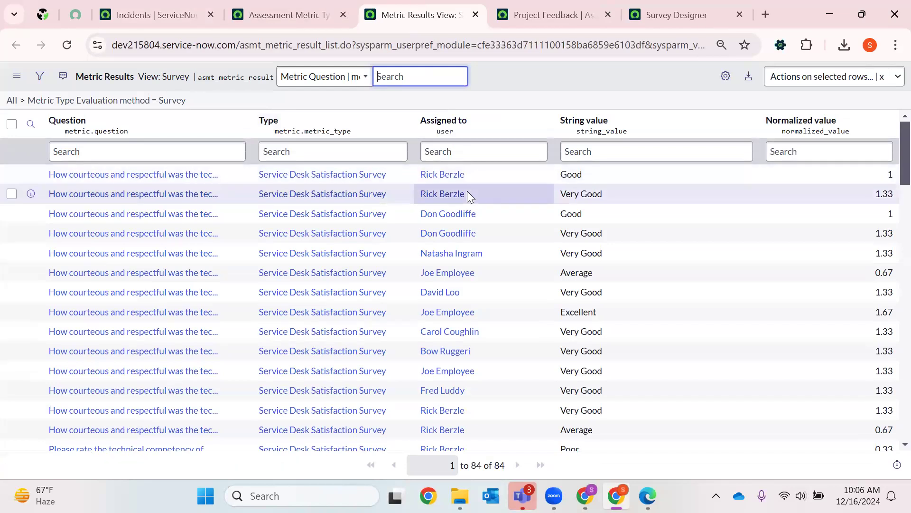
click(297, 10)
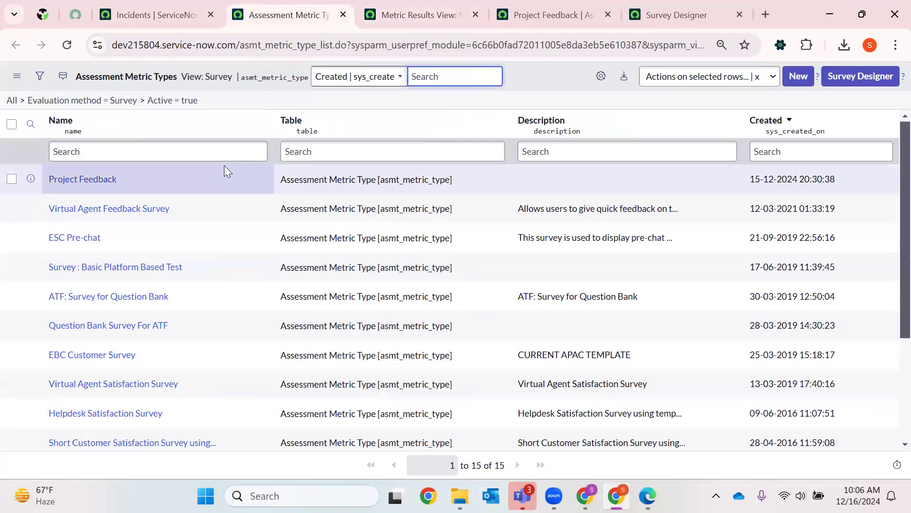